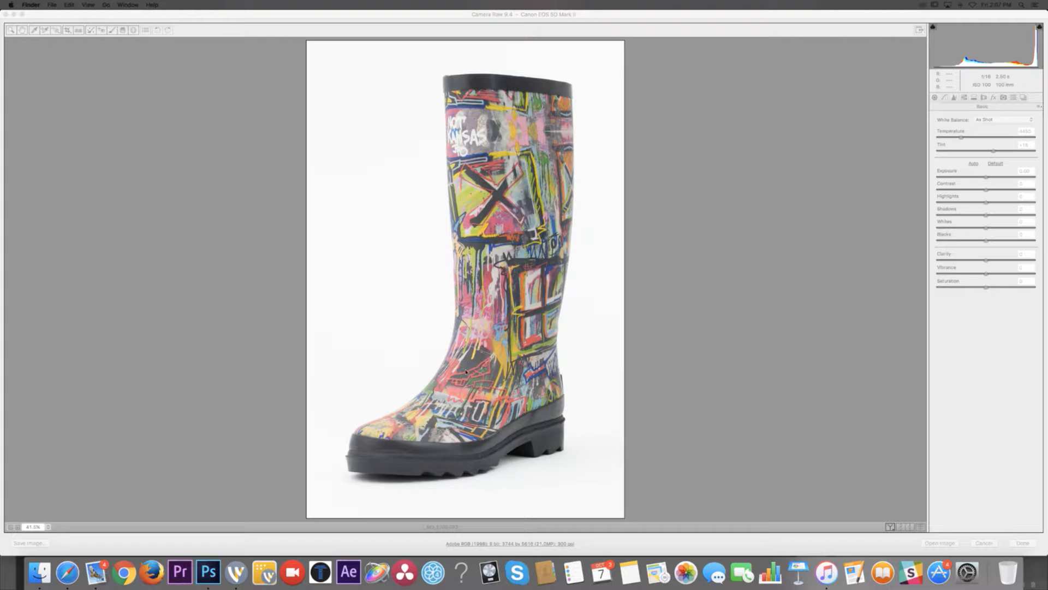
- Examine the boot's toe and sole up close for dust and surface flaws, and return to the full image
left_click(955, 108)
left_click(765, 207)
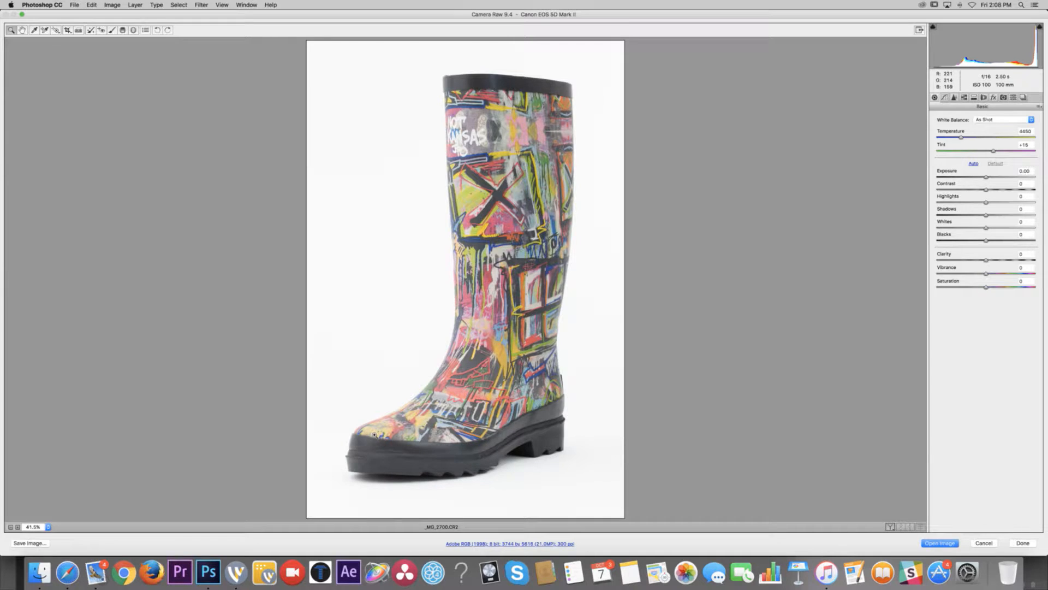
left_click(371, 434)
left_click(370, 432)
left_click(369, 432)
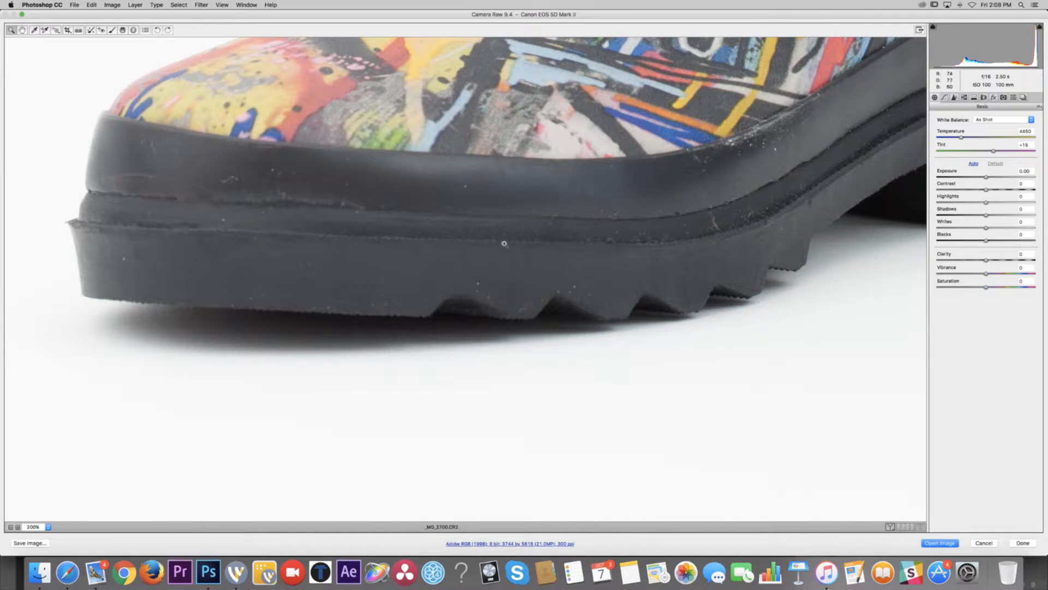
key("super+0")
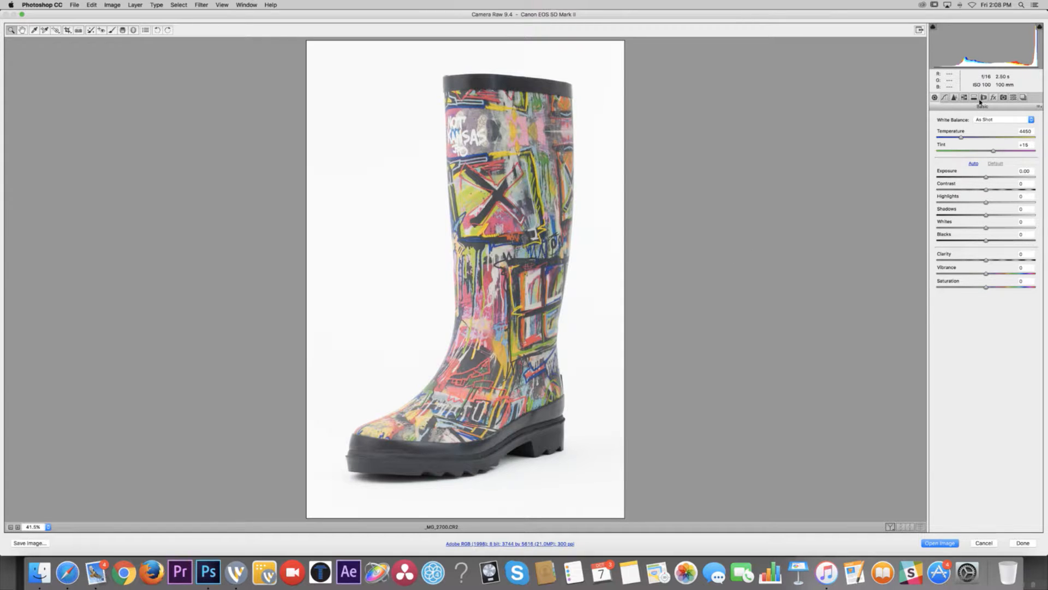
- Enable lens profile corrections for the boot photo and turn on Remove Chromatic Aberration
left_click(983, 97)
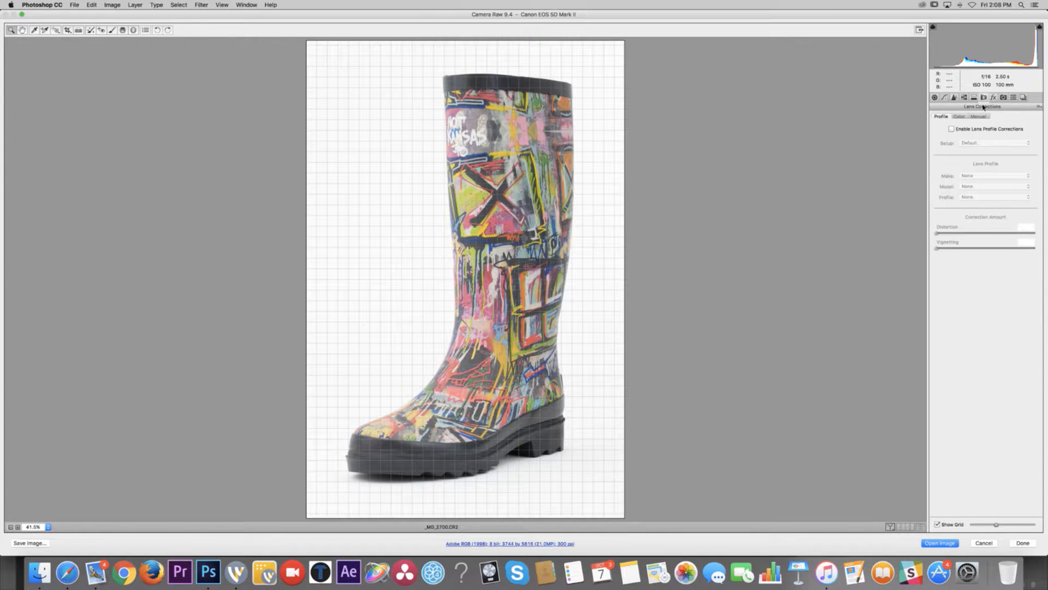
left_click(951, 129)
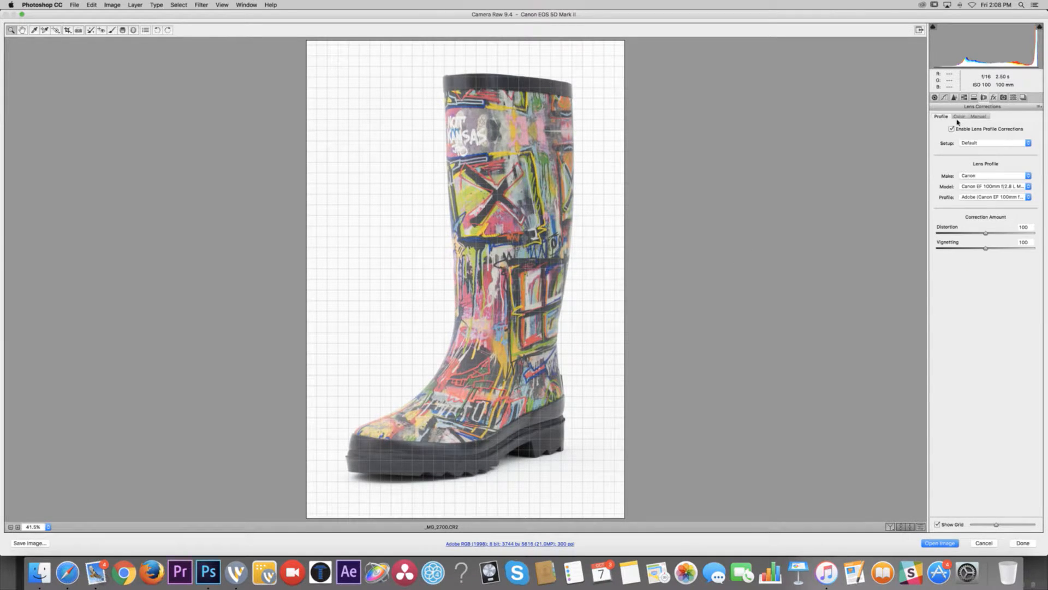
left_click(959, 116)
left_click(953, 130)
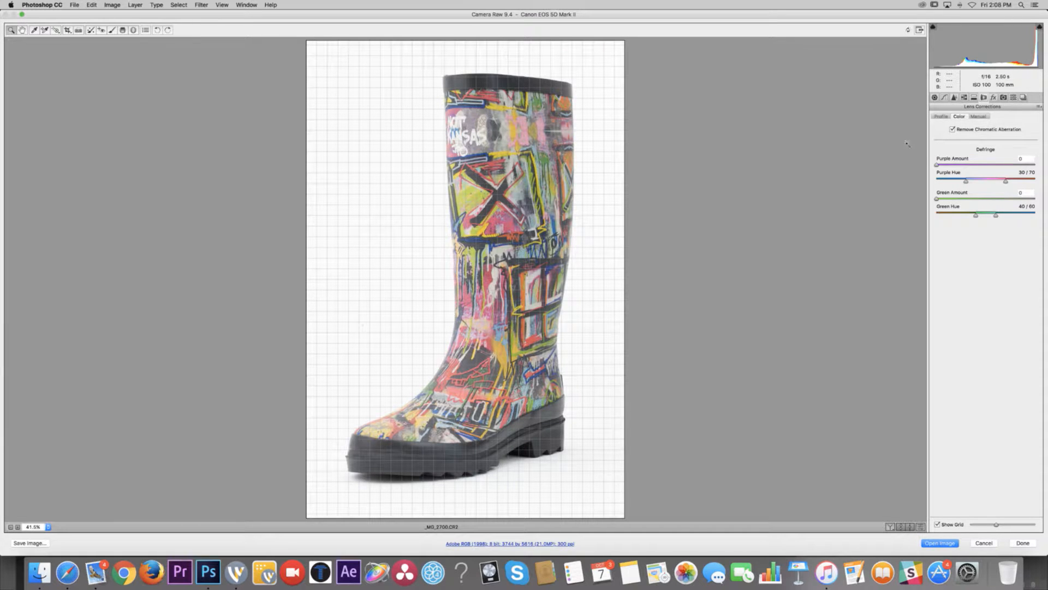
- Examine the boot's edges at 300% from the upper rim down to the heel and toe for colour fringing
scroll(451, 151, "up", 7)
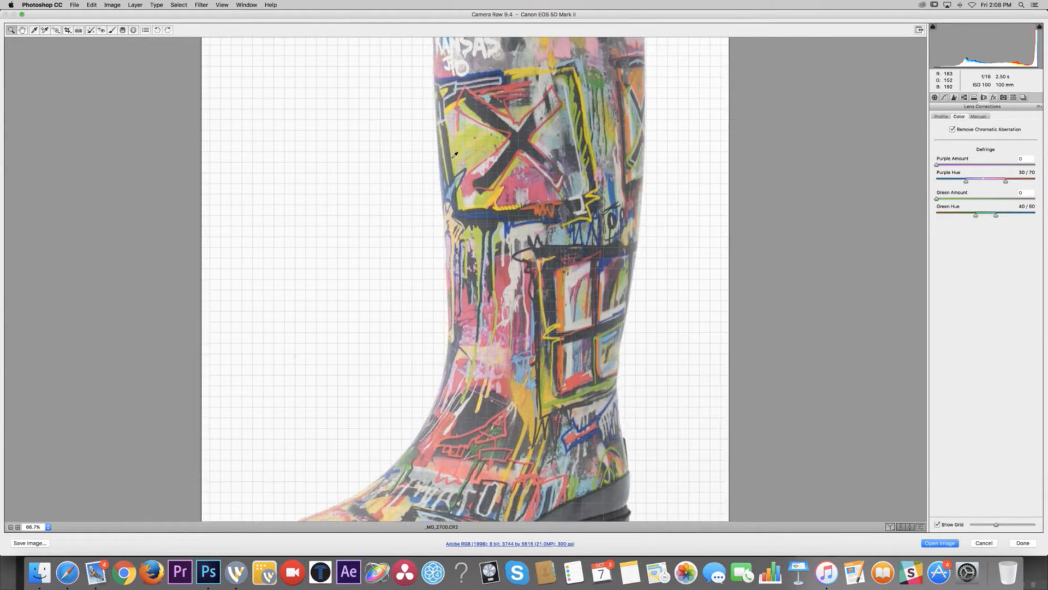
scroll(482, 189, "up", 15)
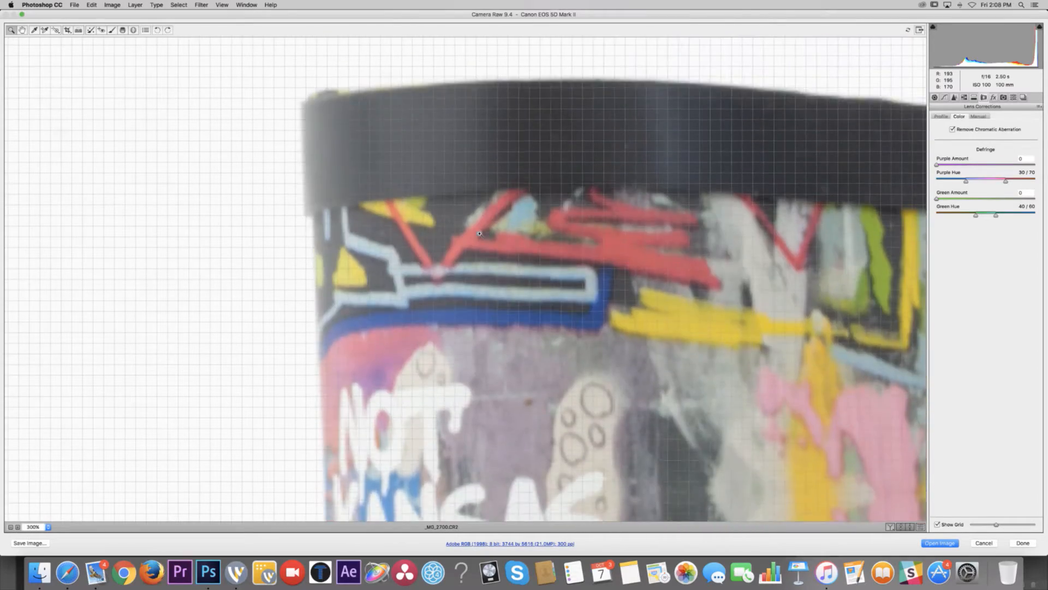
scroll(627, 306, "right", 10)
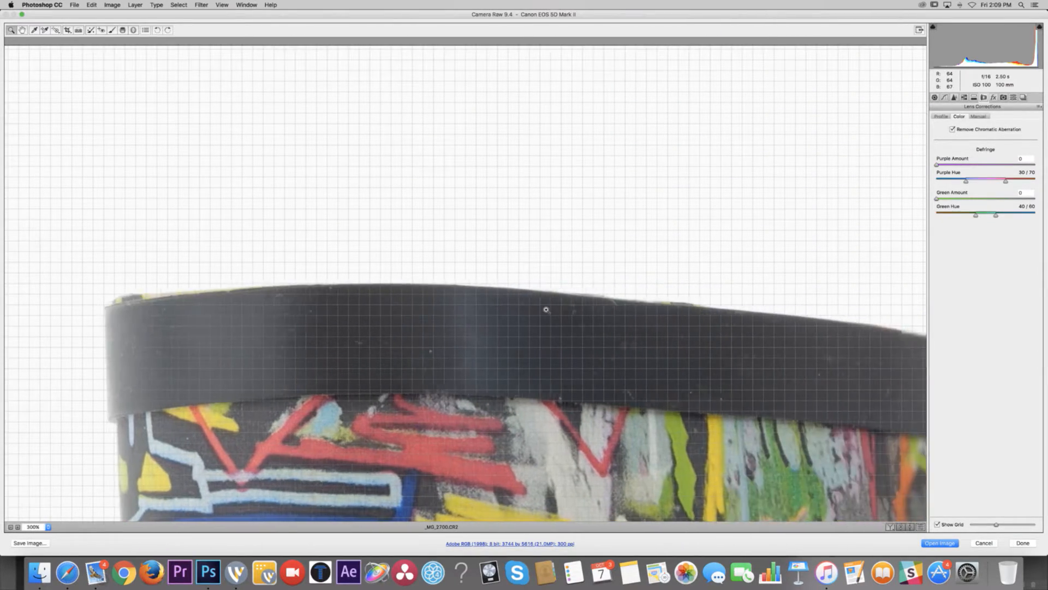
scroll(546, 310, "down", 15)
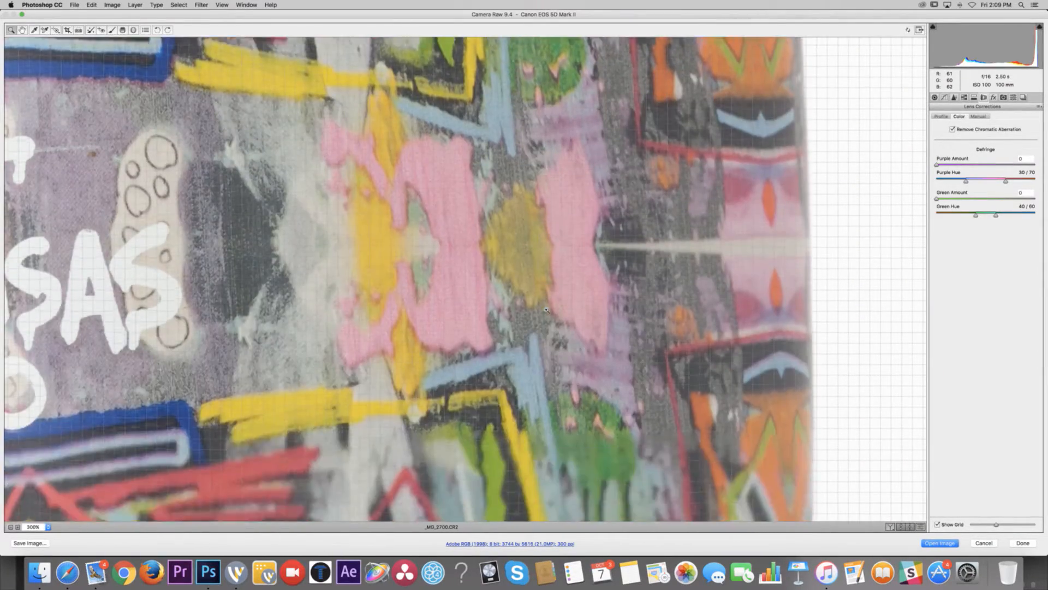
scroll(546, 310, "down", 15)
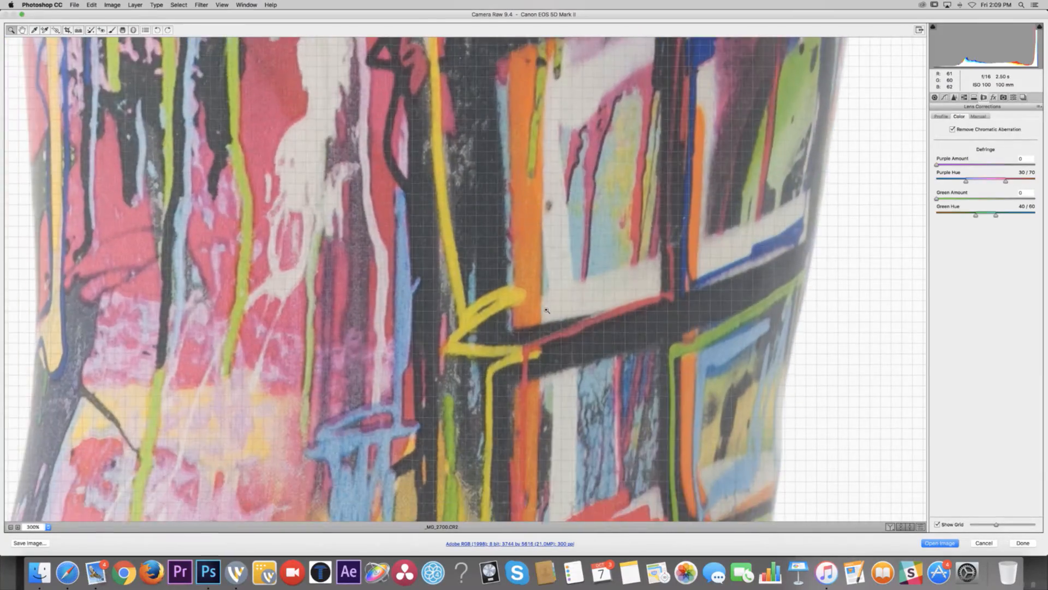
scroll(546, 310, "down", 15)
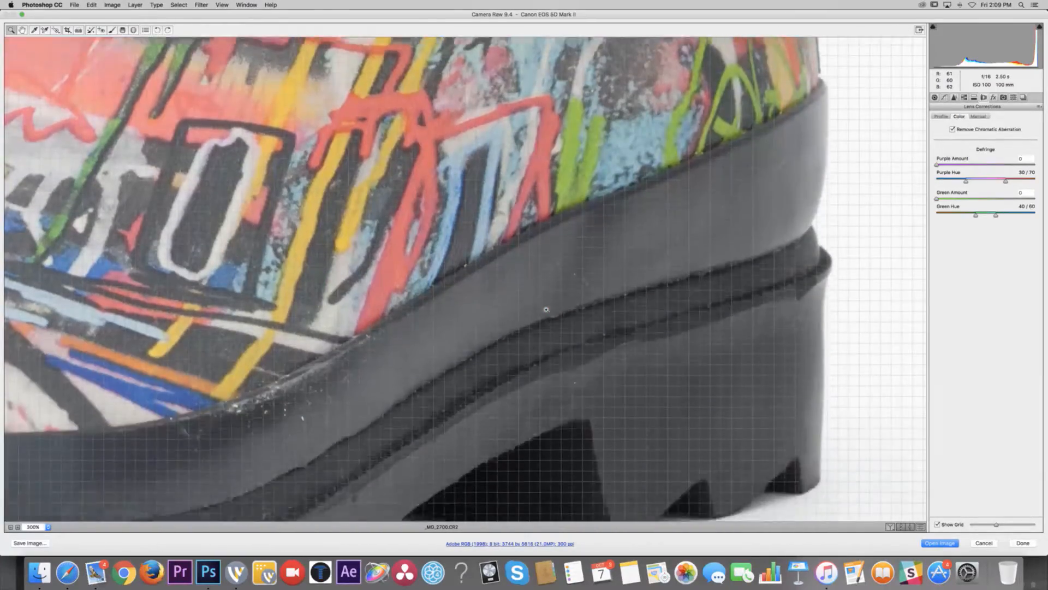
scroll(546, 310, "left", 20)
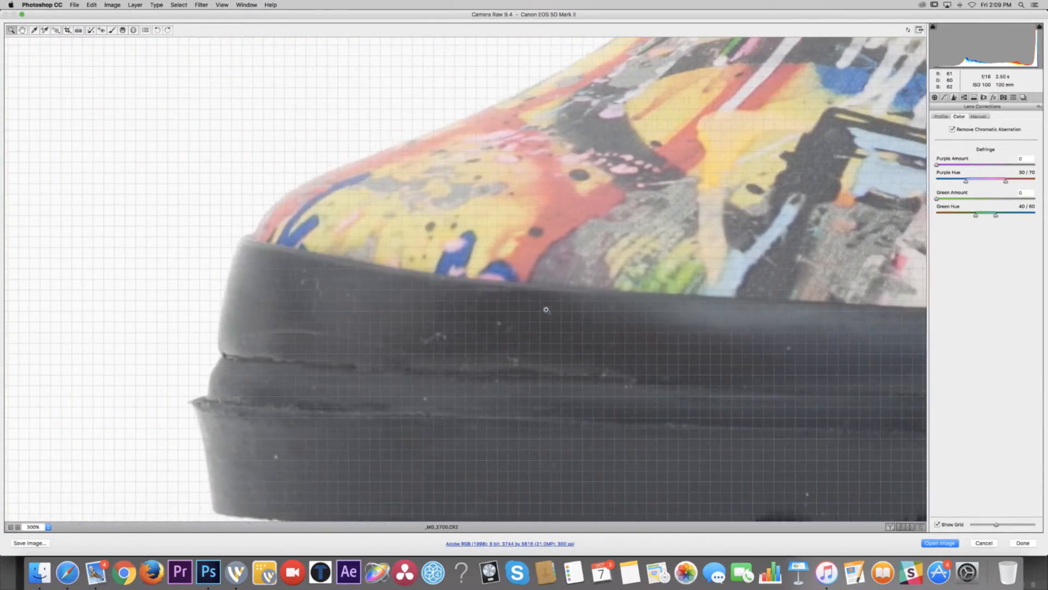
key("super+0")
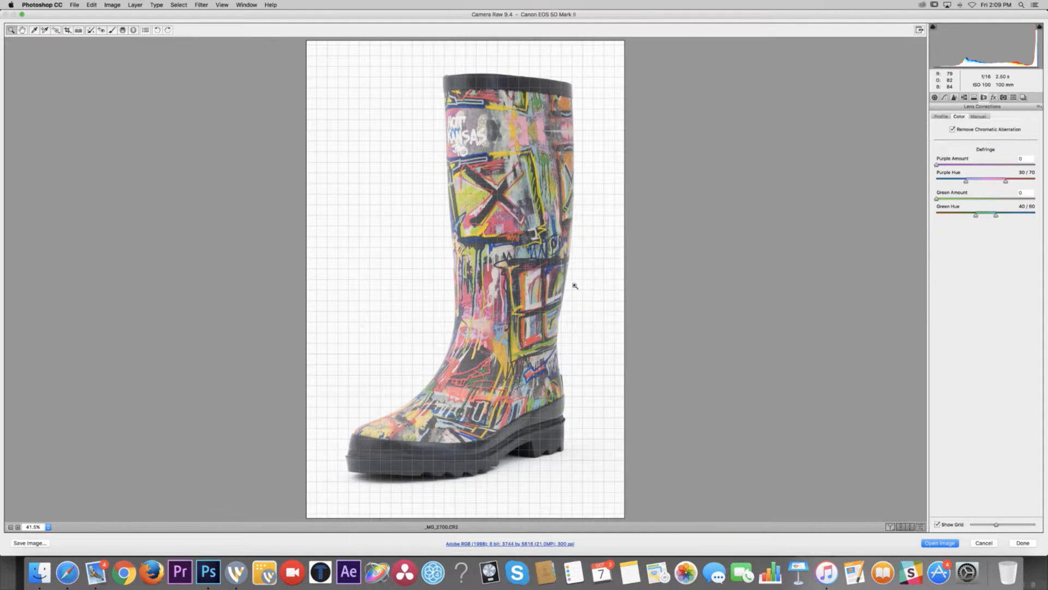
- Set a custom white balance by sampling the neutral background just below the boot's sole
left_click(944, 116)
left_click(934, 98)
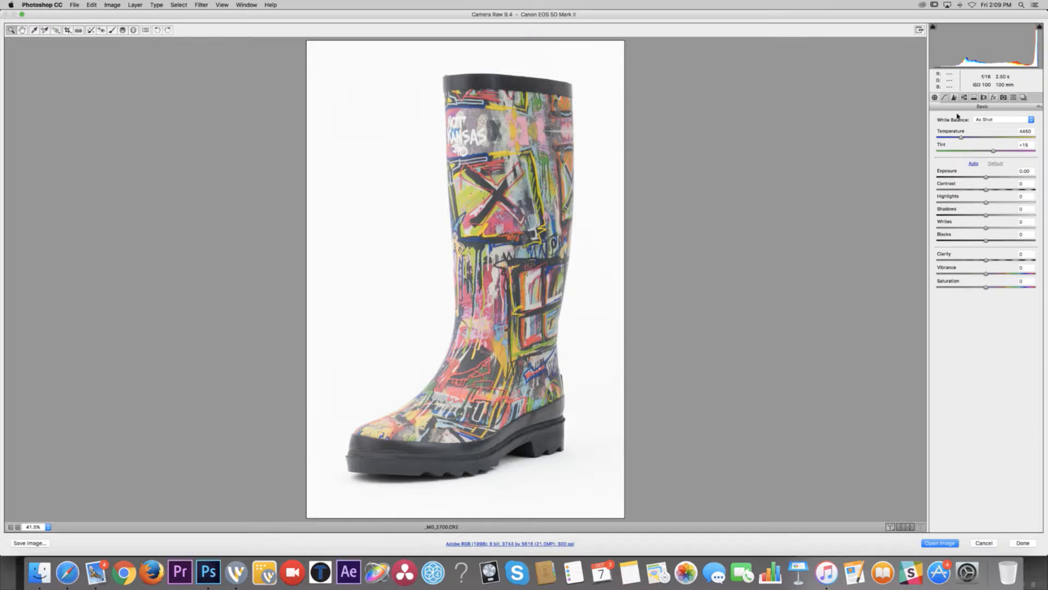
left_click(34, 30)
left_click(611, 127)
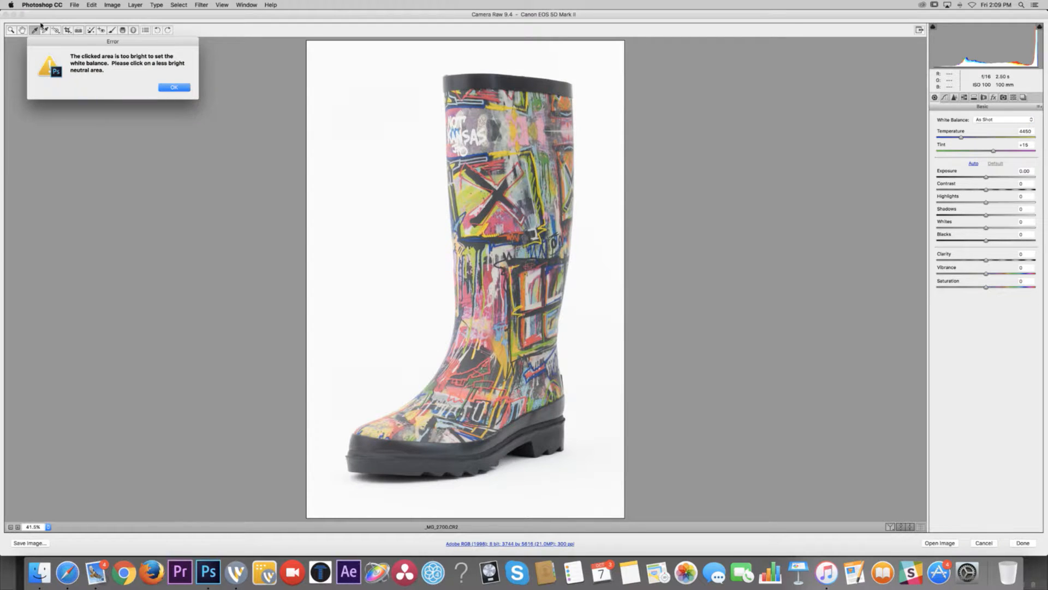
left_click(175, 89)
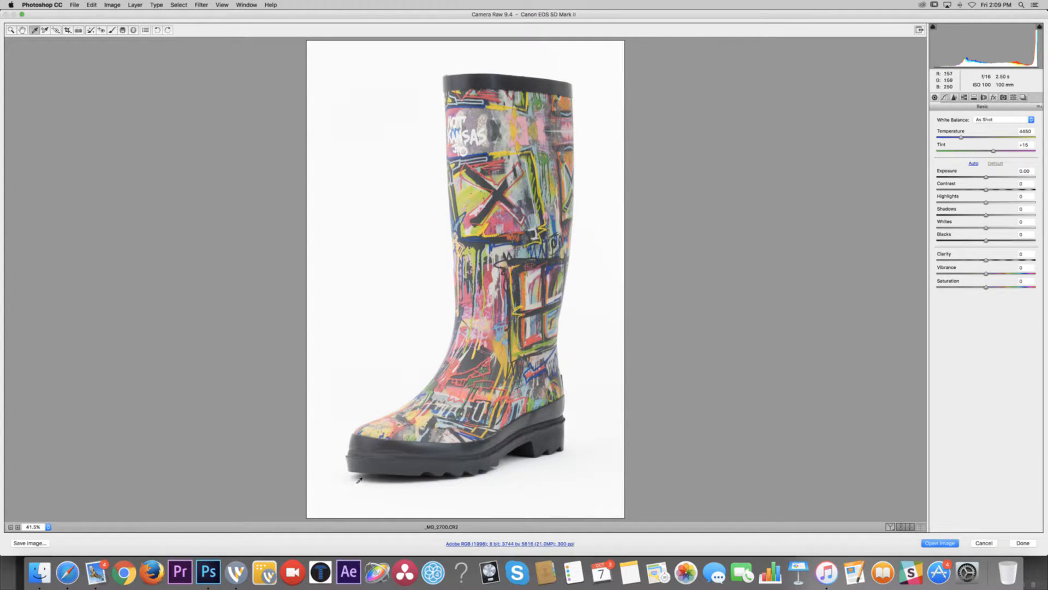
left_click(397, 499)
left_click(386, 502)
- Raise Clarity to +12 and check the effect on the boot's lower part at closer magnification
left_click_drag(986, 259, 992, 256)
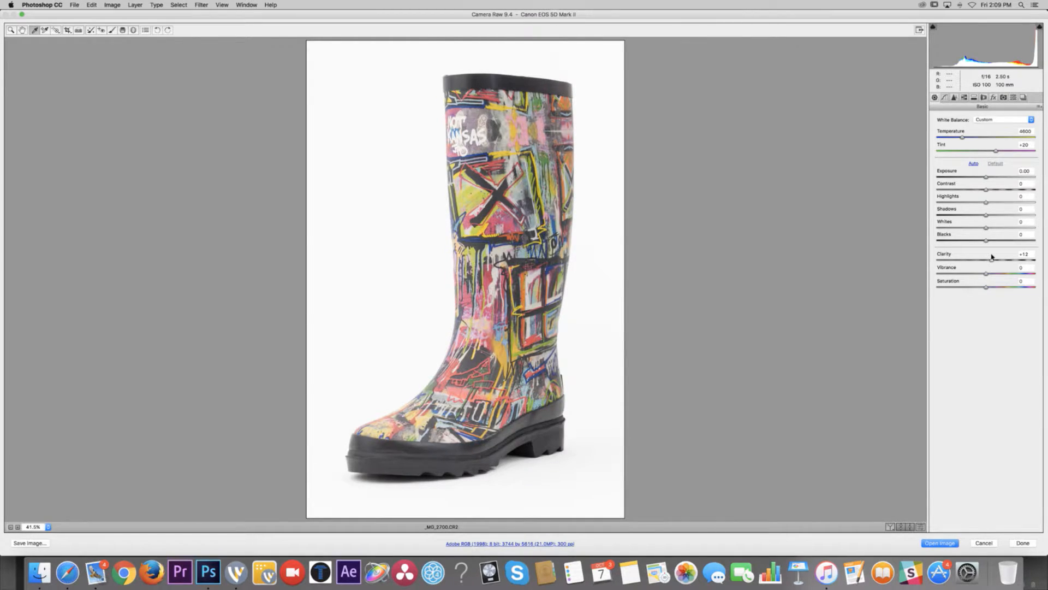
key("super+alt+0")
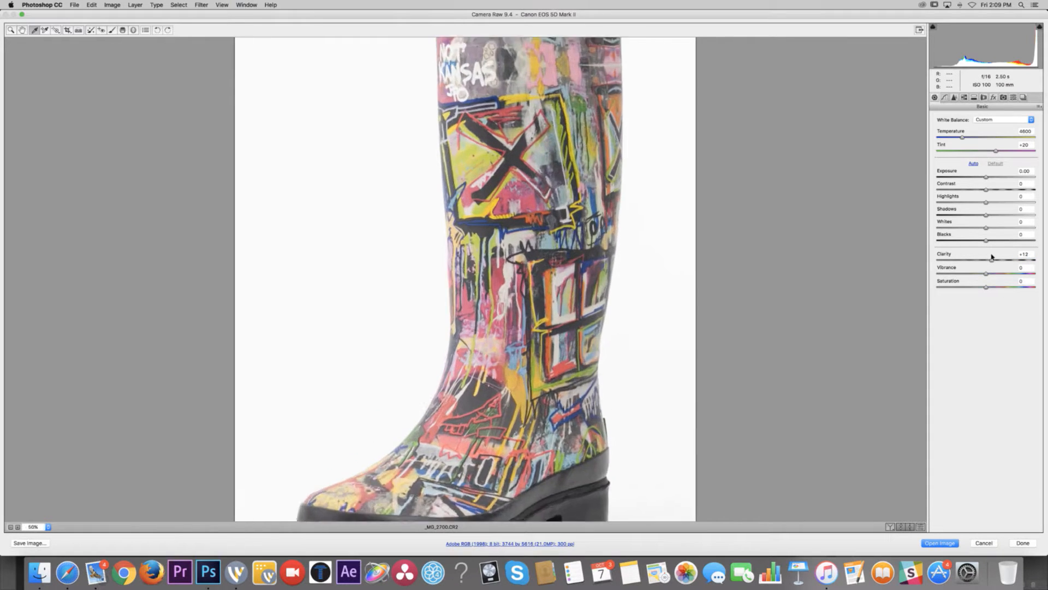
scroll(749, 271, "down", 5)
scroll(749, 271, "down", 2)
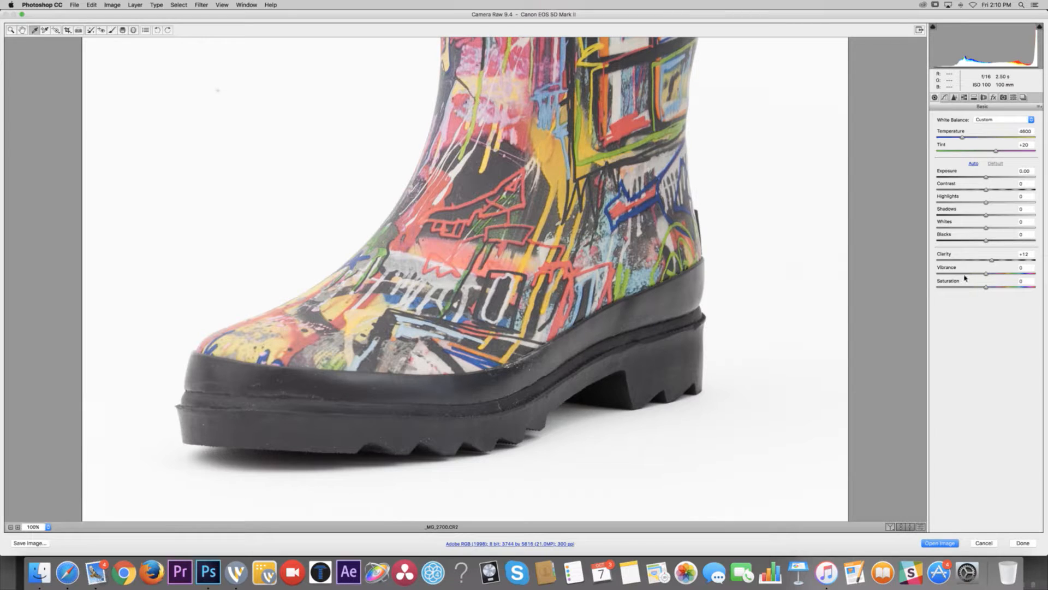
key("super+minus")
key("super+minus")
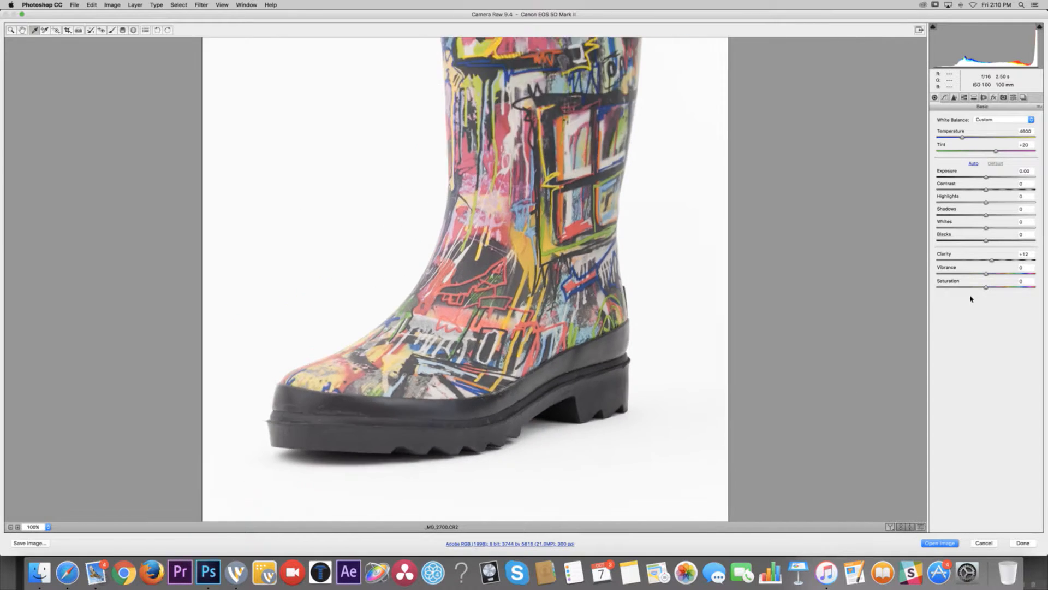
- Adjust the parametric tone curve with Lights at +21, slightly lowered Darks and Shadows at -12
left_click(944, 97)
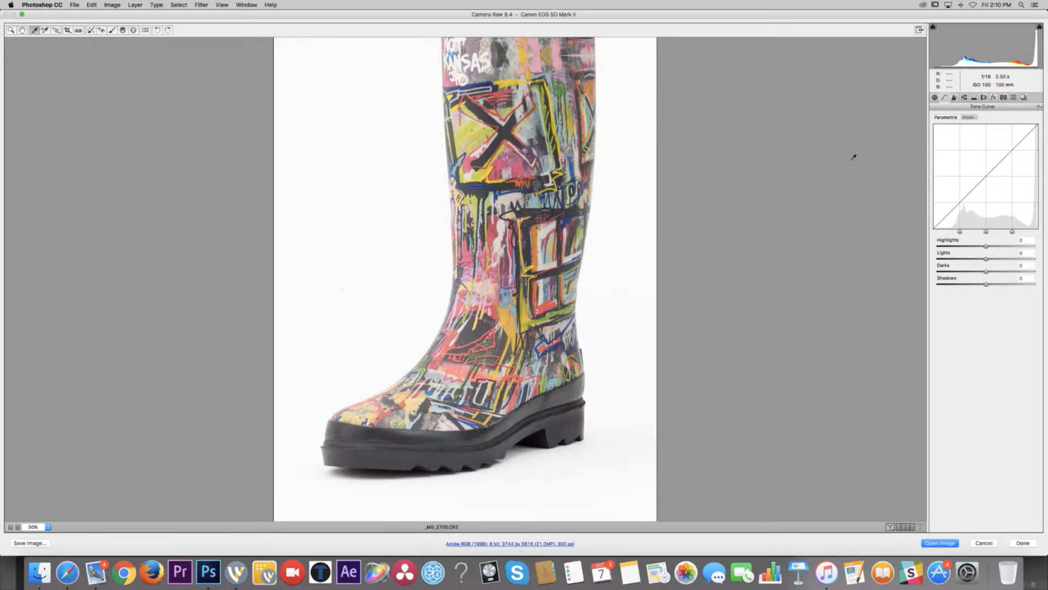
key("super+minus")
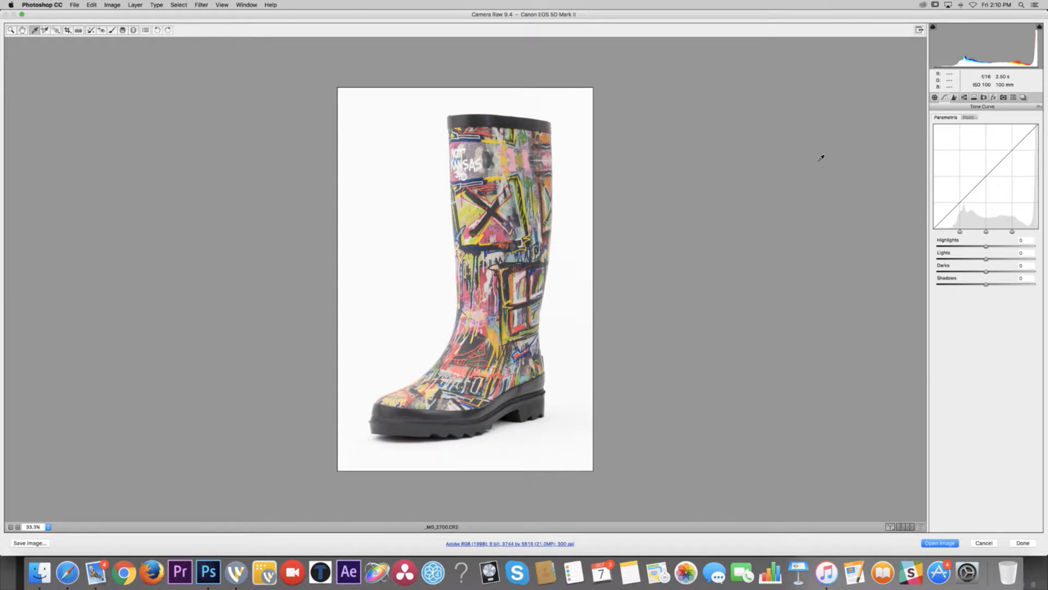
key("super+plus")
key("super+minus")
left_click_drag(986, 259, 985, 283)
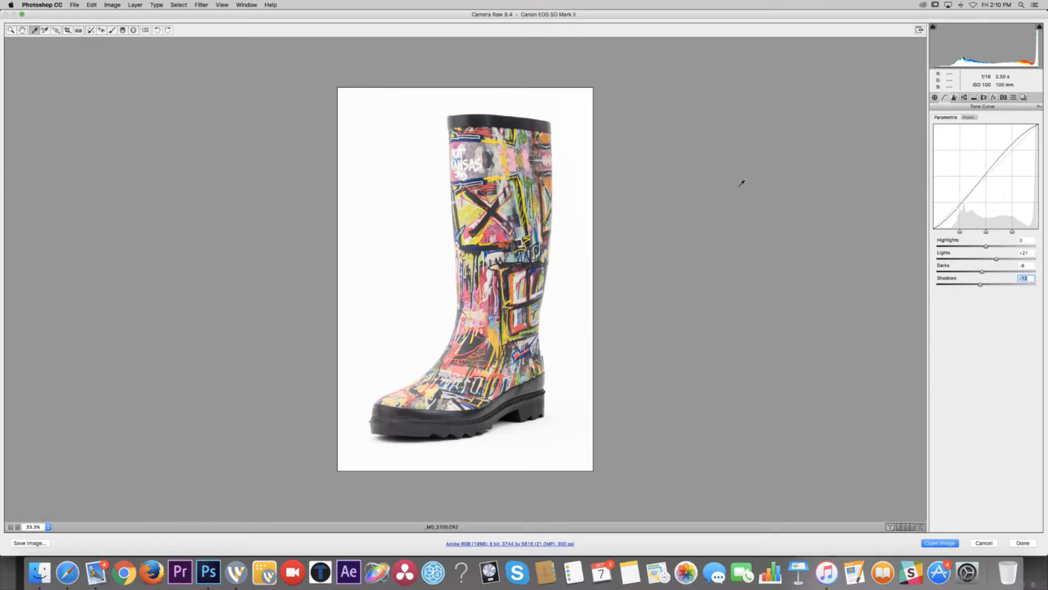
- Compare the boot before and after the adjustments in side-by-side and split views, then return to the single view
key("q")
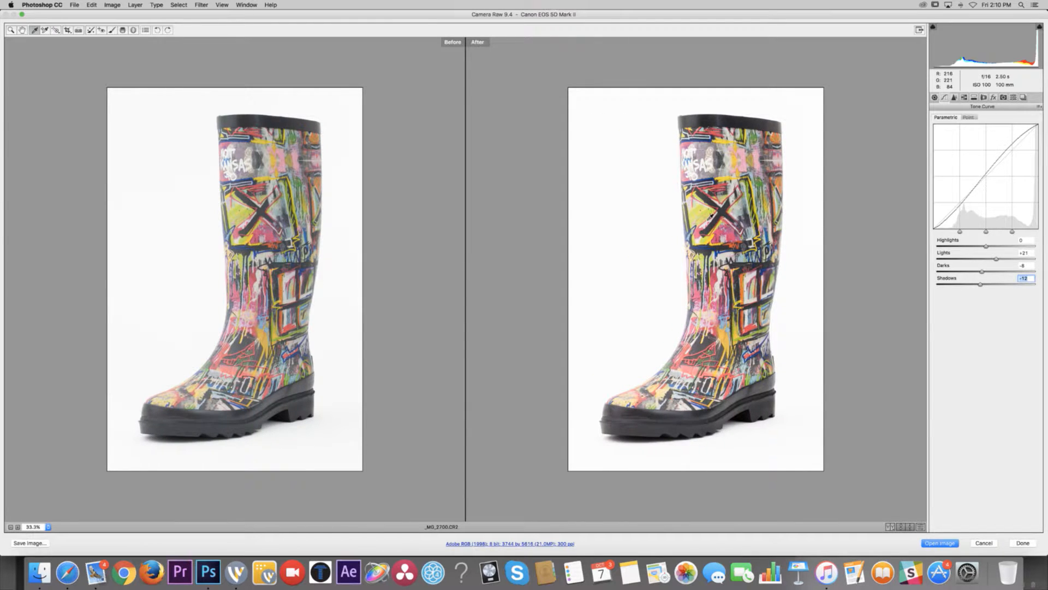
key("q")
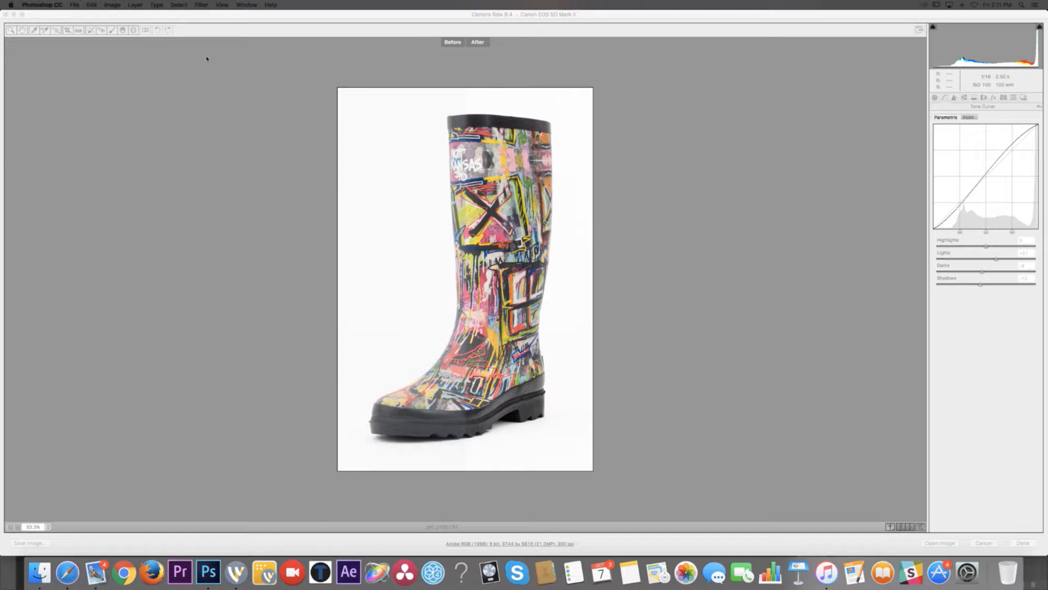
left_click(52, 50)
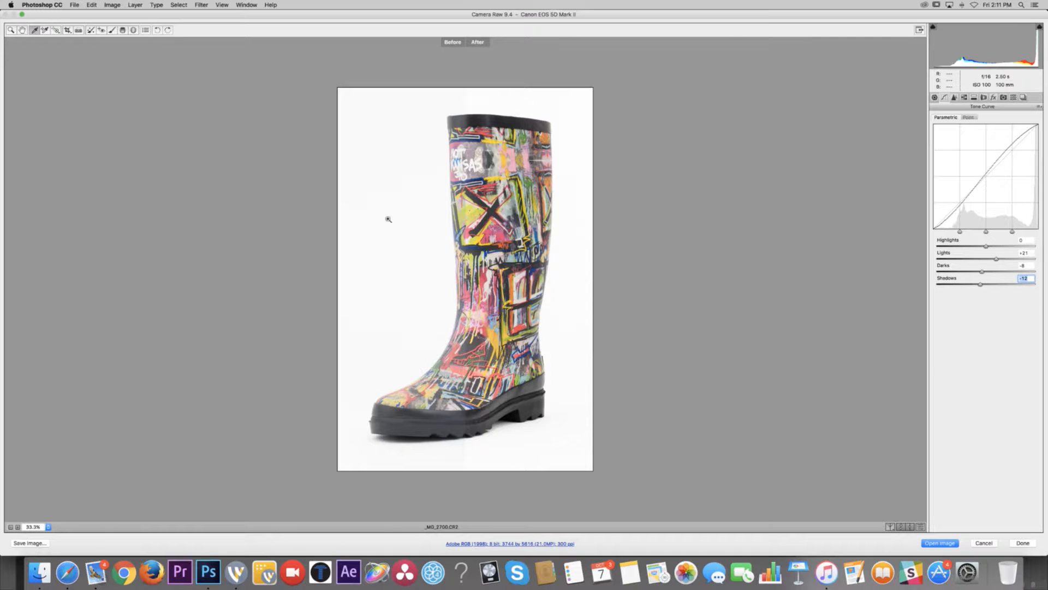
key("q")
key("q")
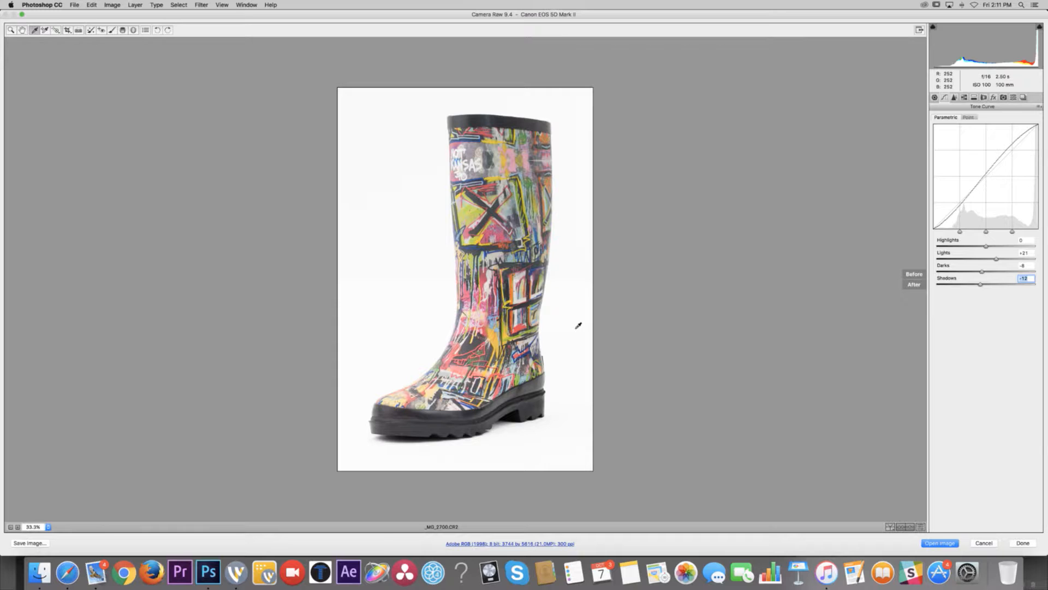
key("q")
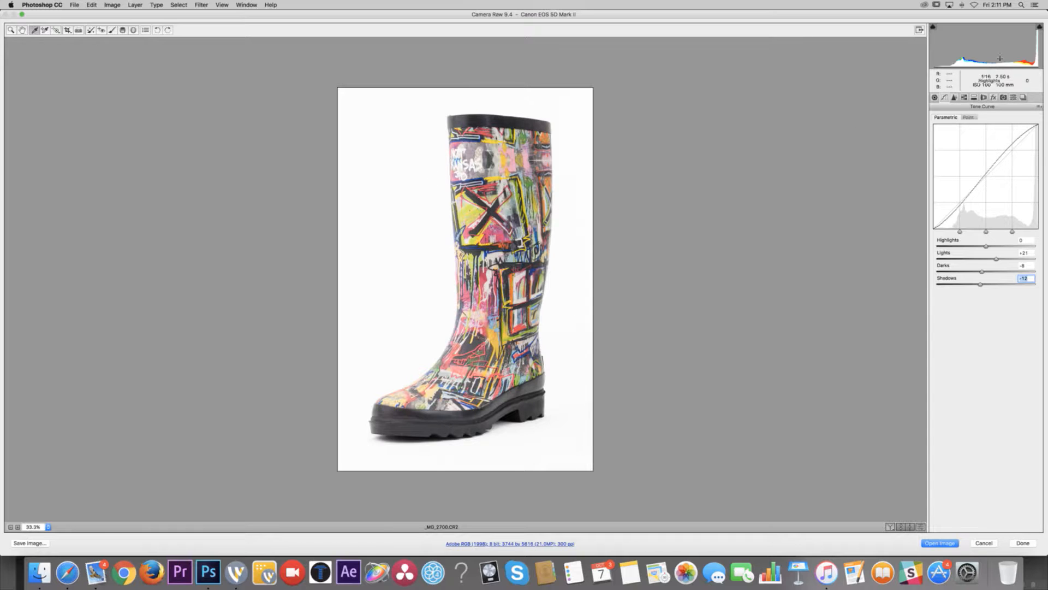
- Set noise reduction to Luminance 13, Color 43 and Color Detail 30, and sharpening to Amount 35, Radius 0.9, Detail 26 with light Masking
left_click(935, 98)
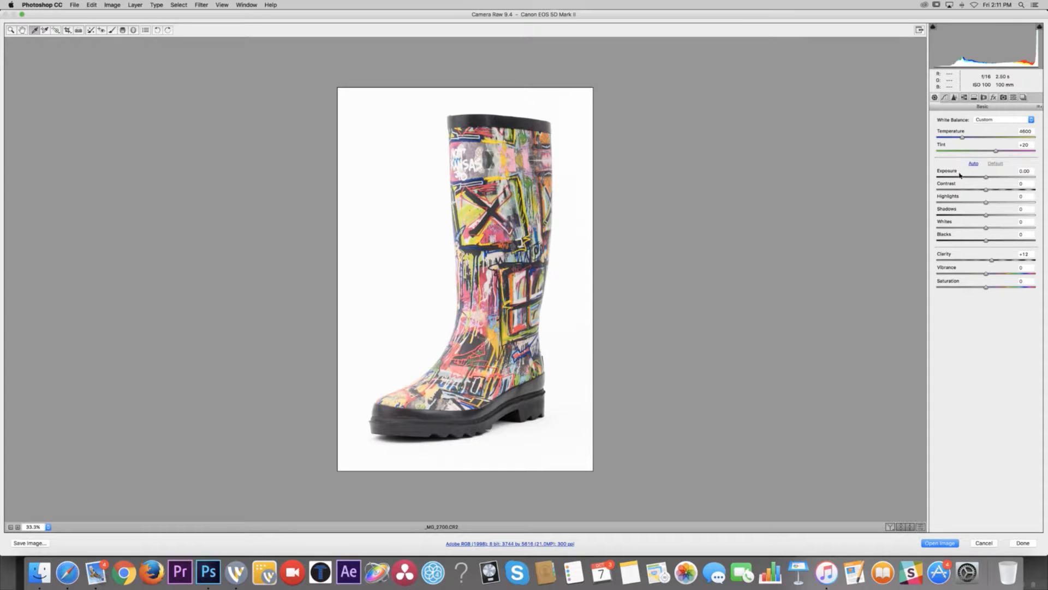
left_click(953, 96)
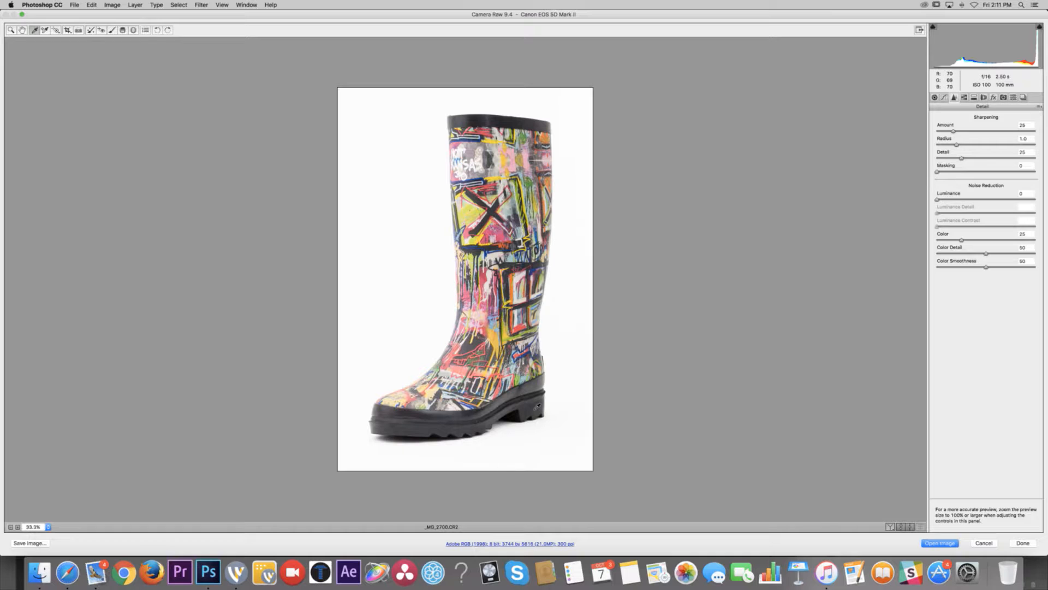
key("super+plus")
key("super+plus")
key("super+plus")
key("super+plus")
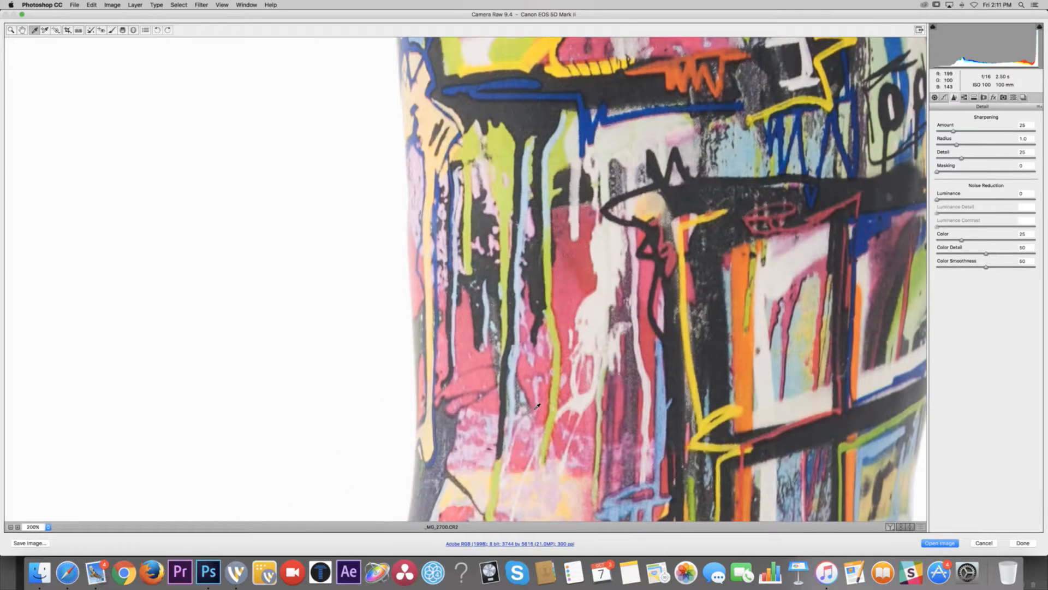
key("super+plus")
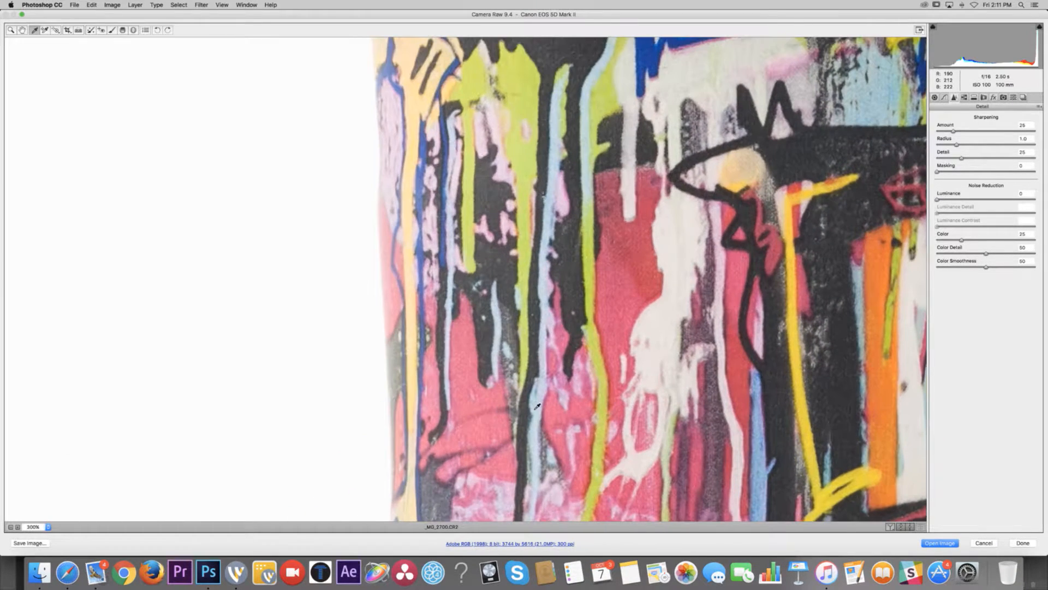
scroll(533, 352, "up", 15)
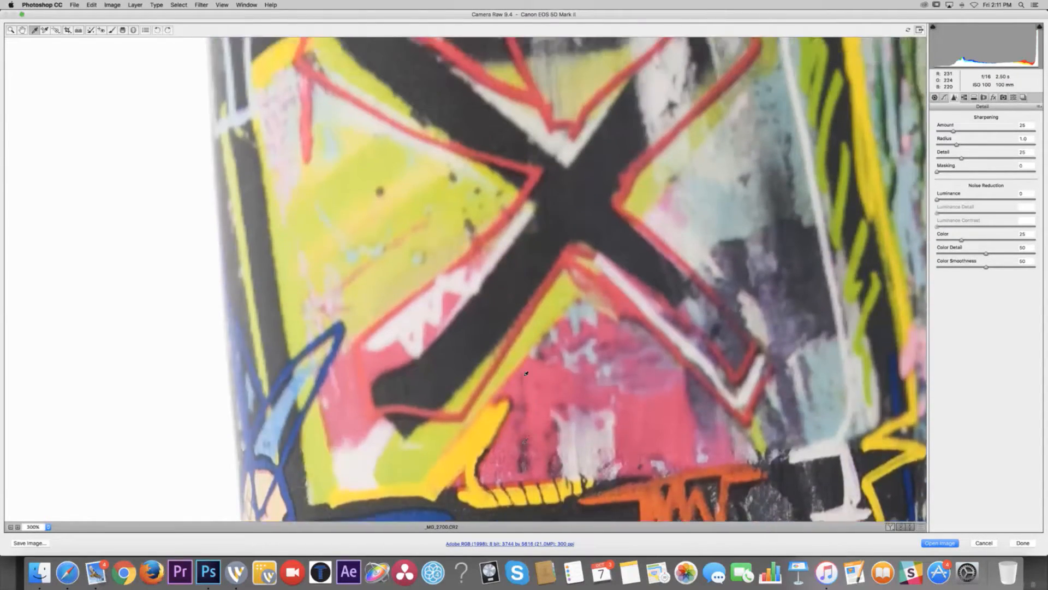
scroll(504, 445, "up", 15)
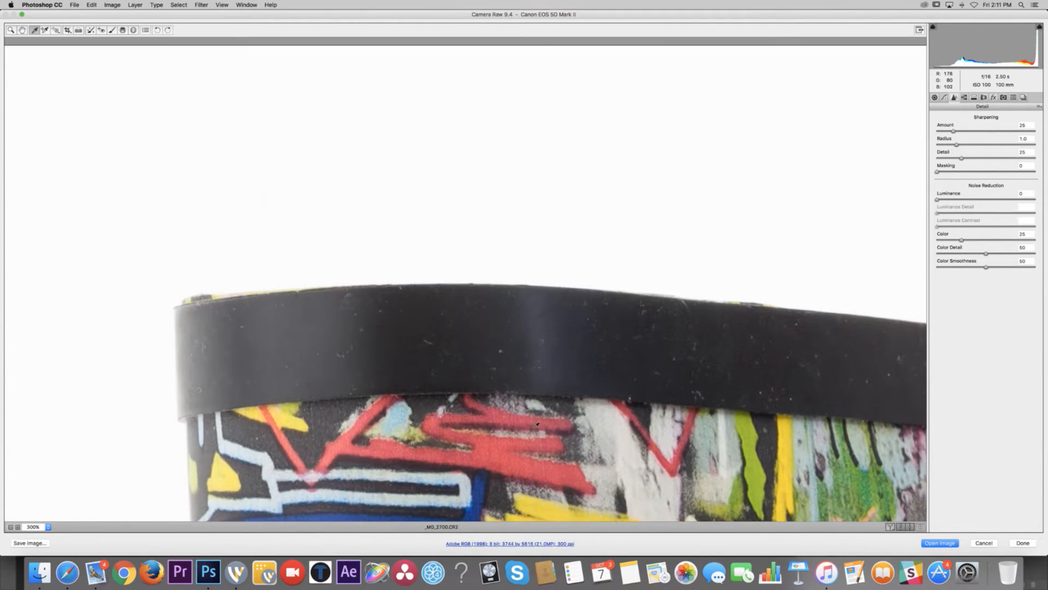
scroll(612, 325, "right", 3)
scroll(612, 324, "right", 2)
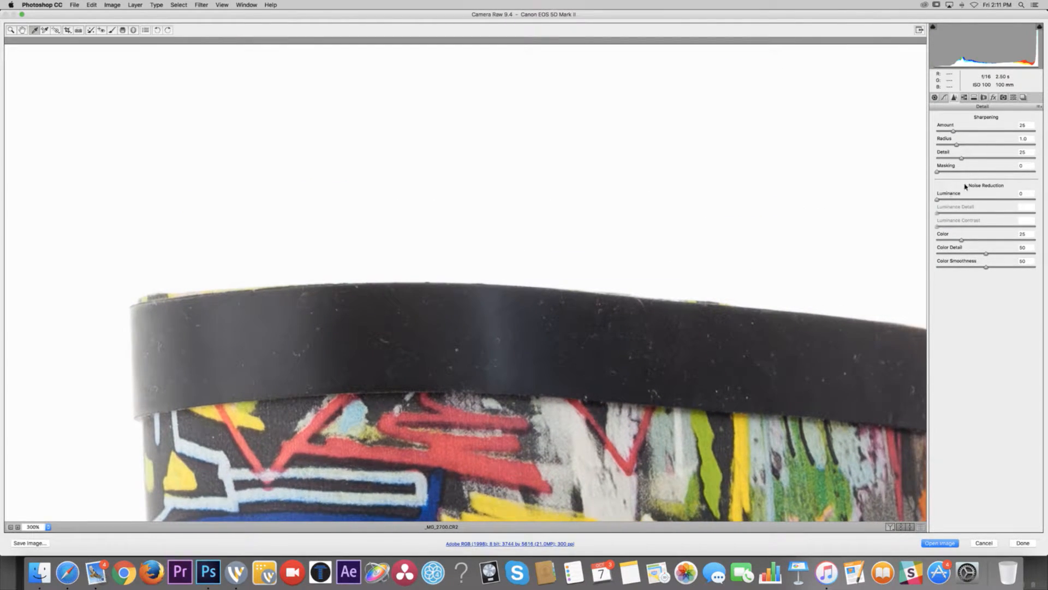
left_click(987, 239)
left_click(970, 253)
left_click_drag(970, 253, 979, 238)
left_click_drag(947, 197, 954, 143)
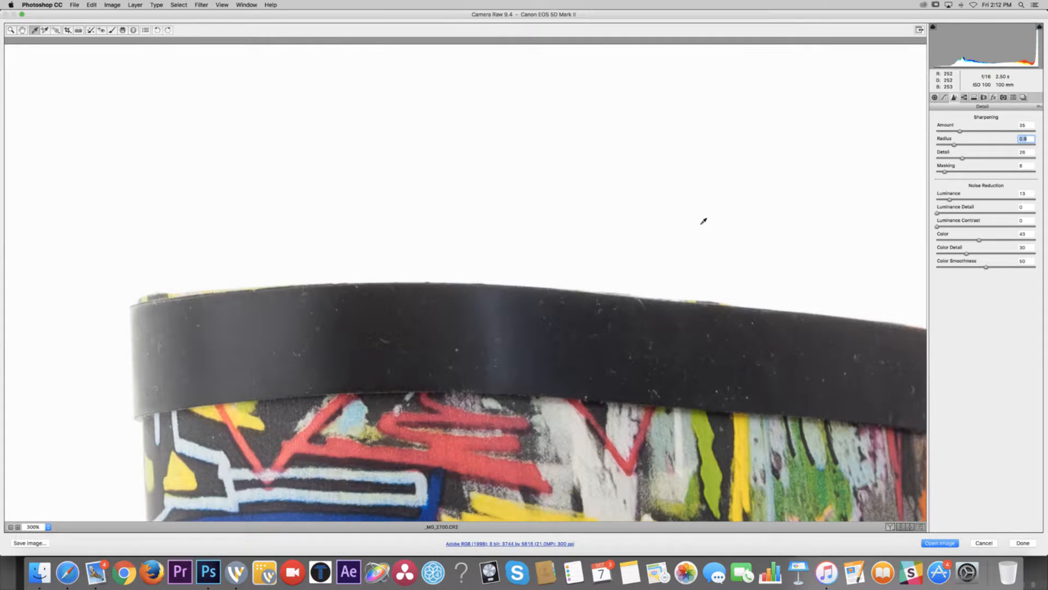
key("super+0")
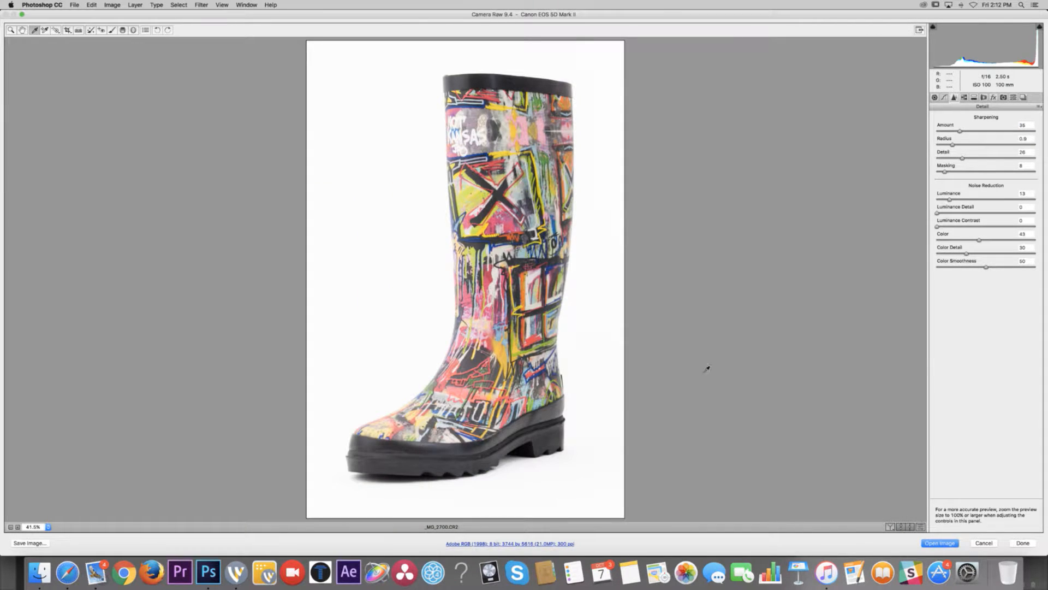
- Review the Basic settings and open the developed boot photo in Photoshop as a smart object
left_click(944, 96)
left_click(936, 96)
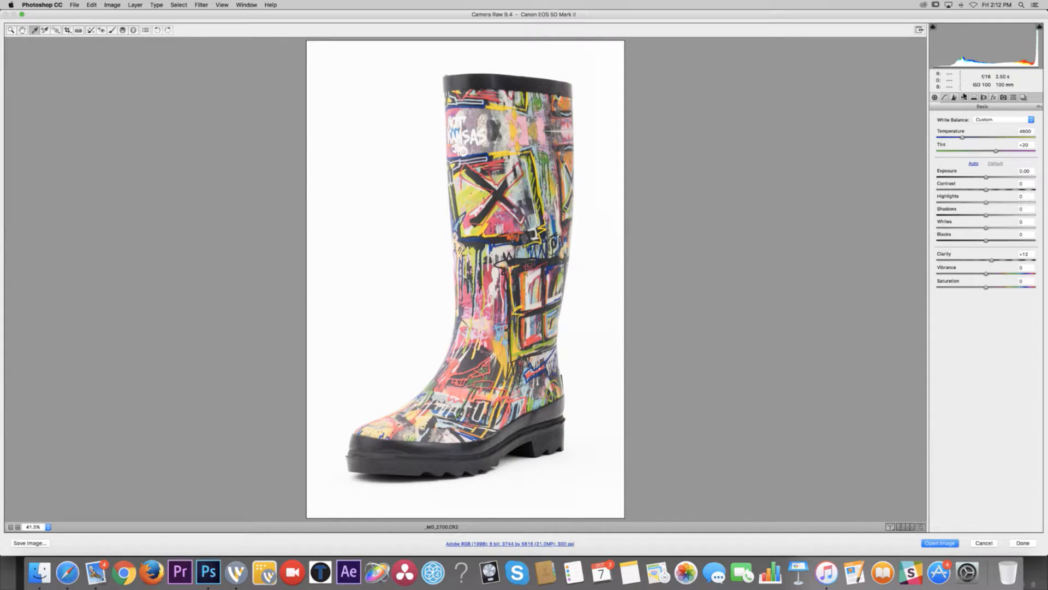
left_click(965, 97)
left_click(937, 95)
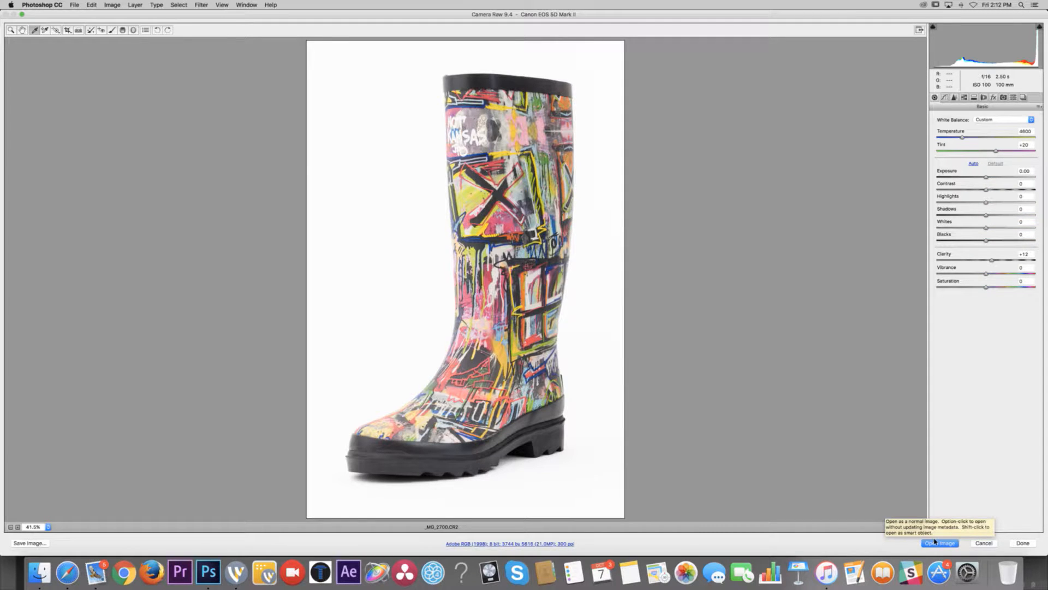
key("shift")
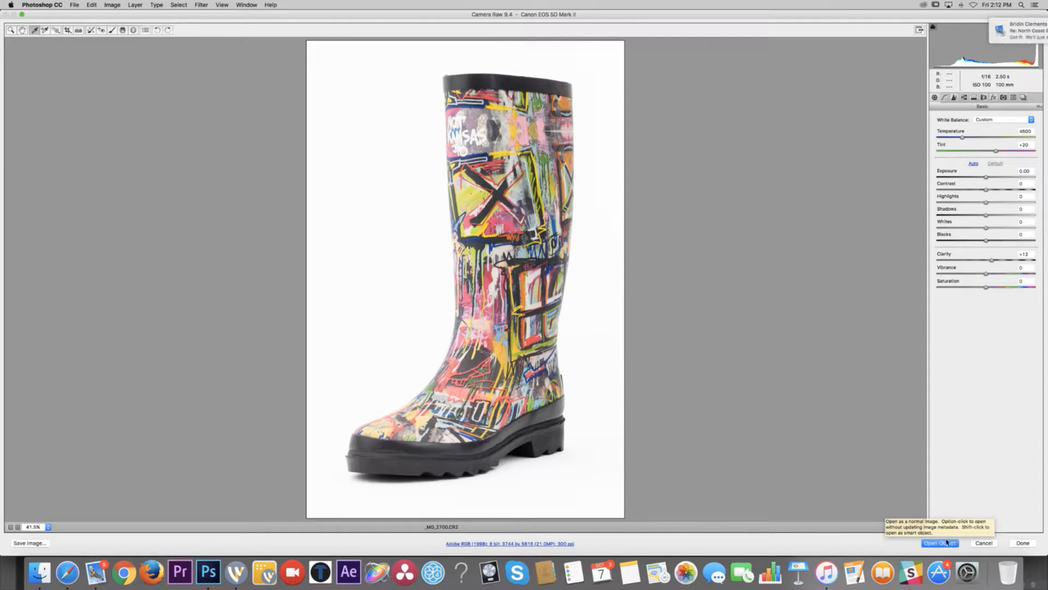
left_click(946, 543, "shift")
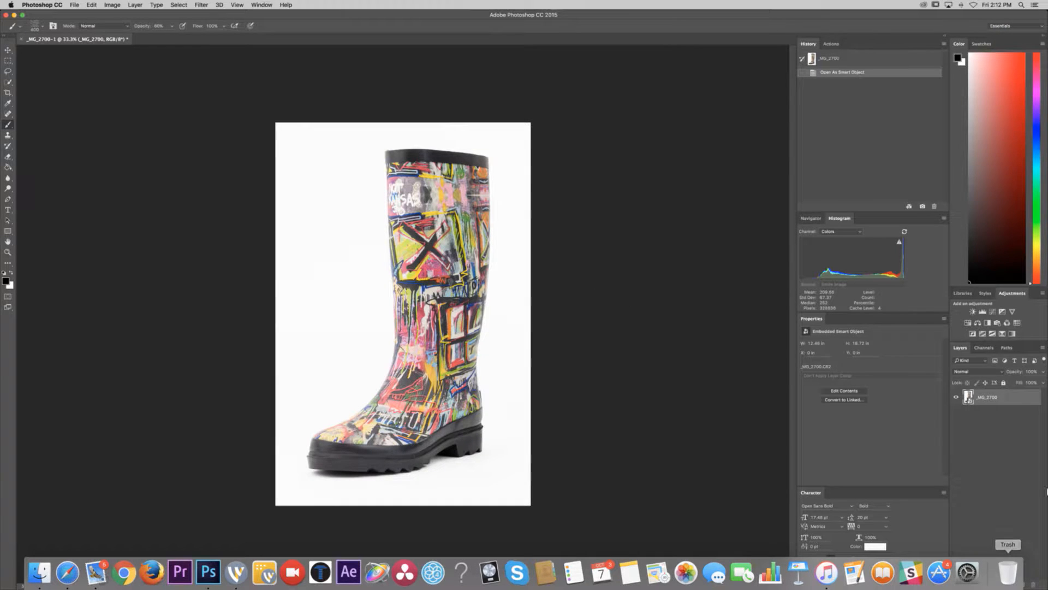
right_click(1017, 400)
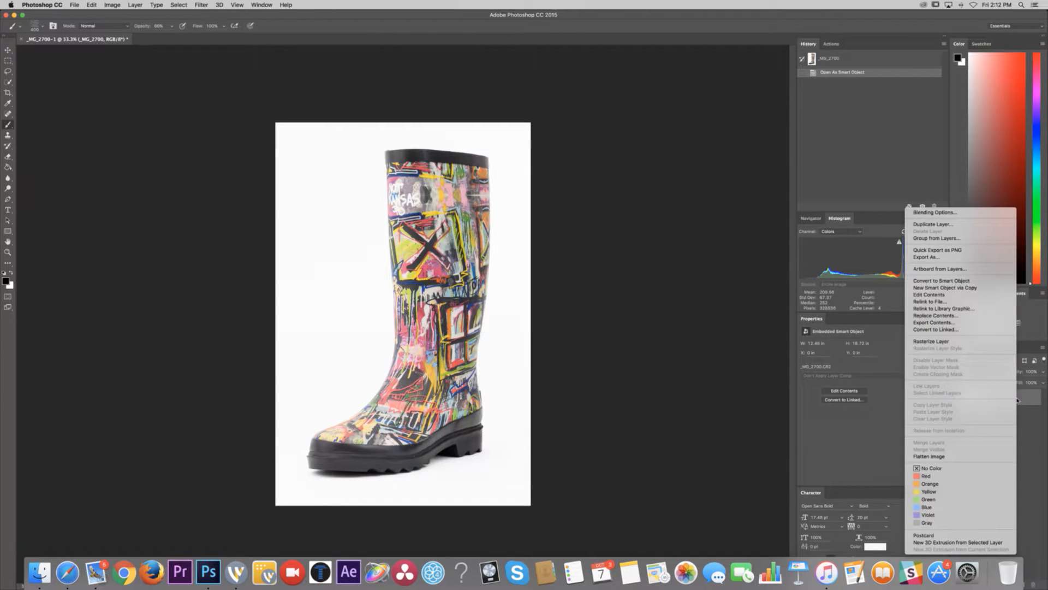
left_click(925, 342)
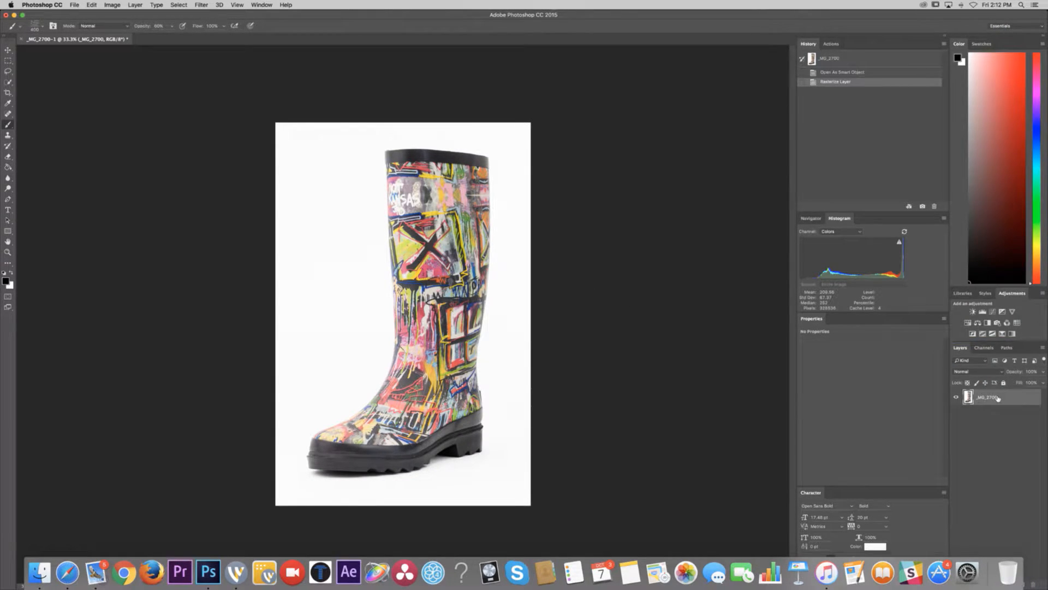
key("super+z")
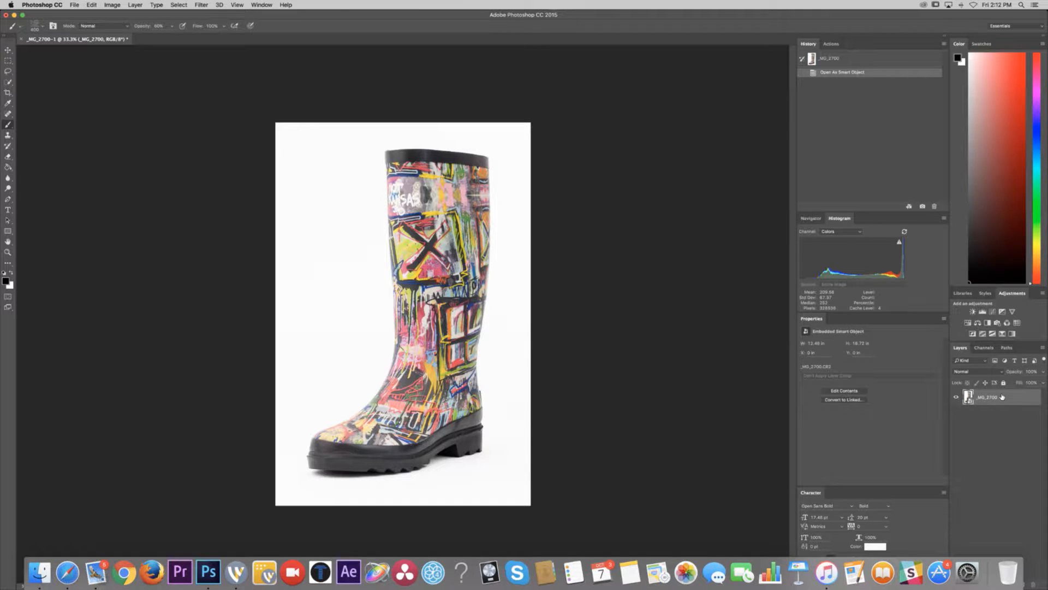
- Create a rasterized duplicate of the smart object layer and copy that rasterized layer once more
key("super+j")
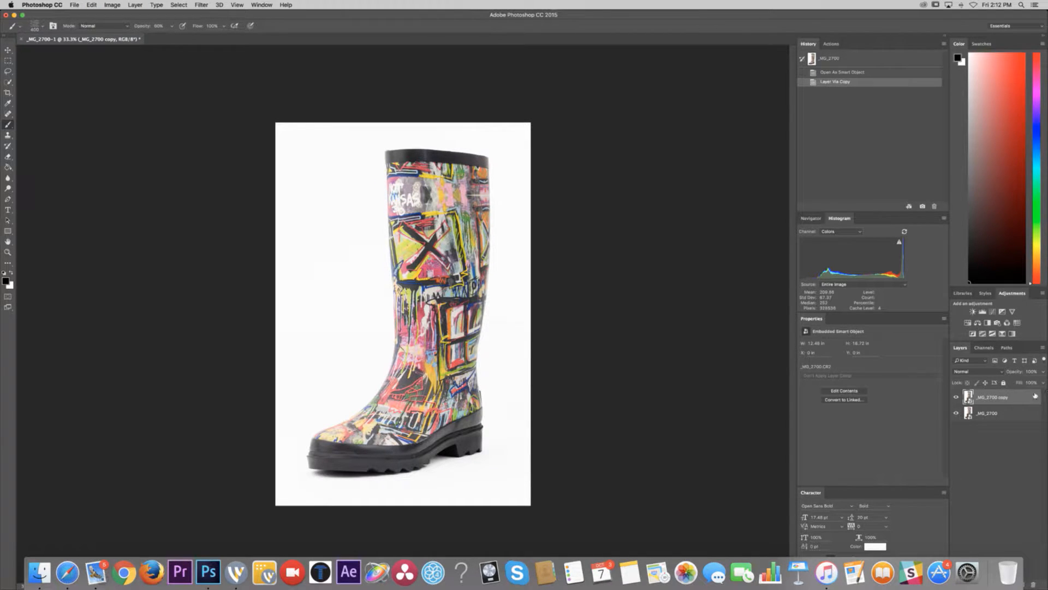
right_click(999, 397)
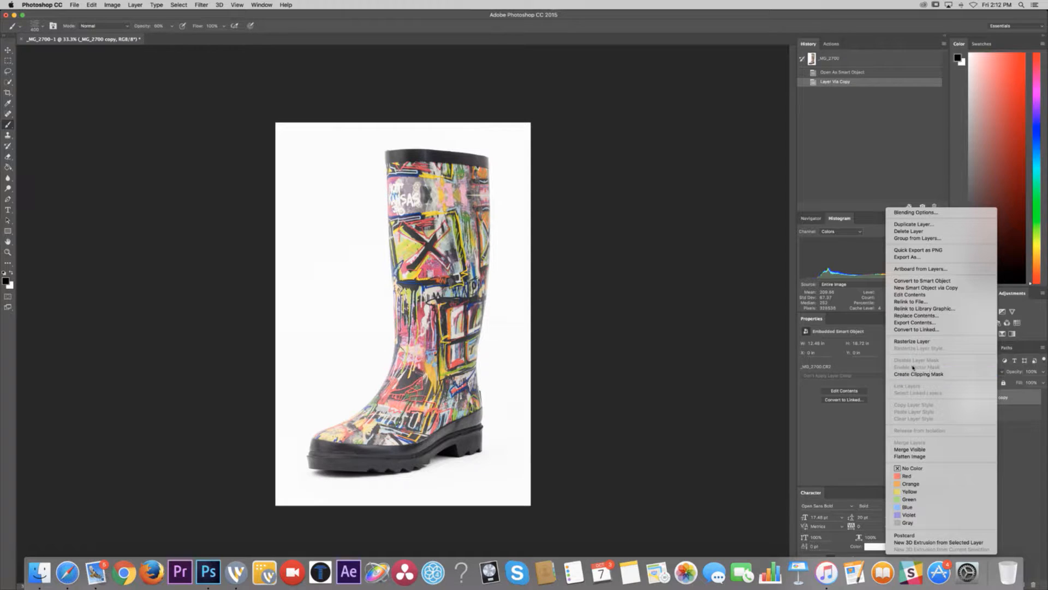
left_click(918, 342)
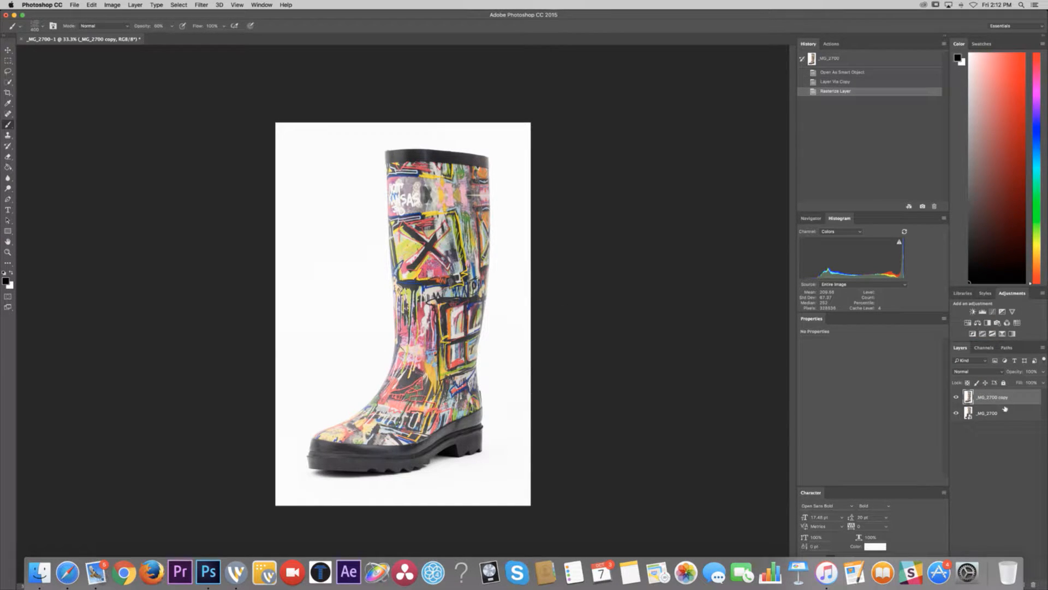
key("super+j")
- Add a Levels adjustment layer above the copies and lower its midtone value to 0.06 to expose specks in the background
left_click(983, 312)
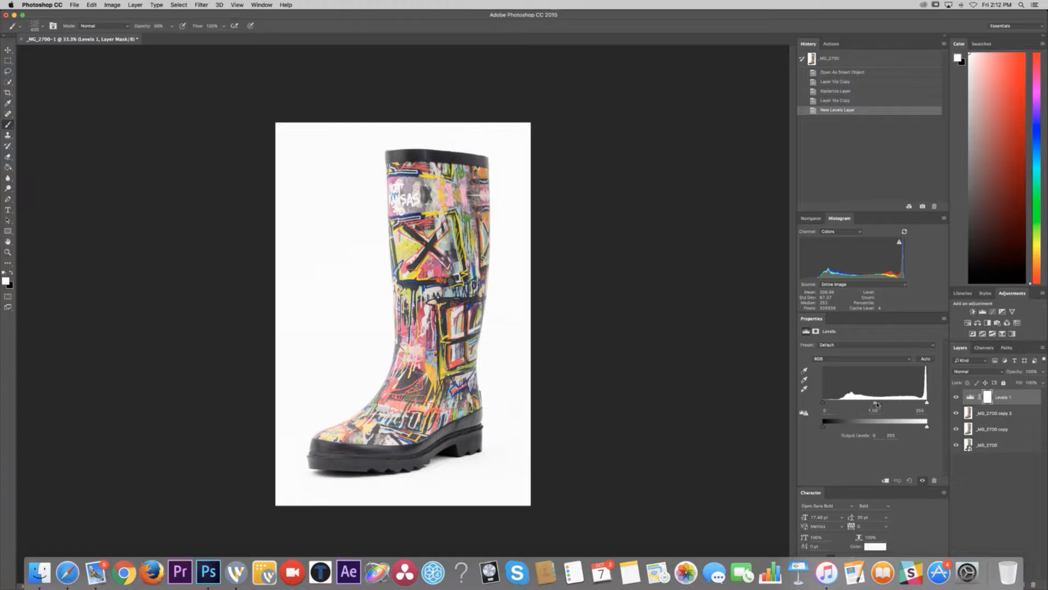
left_click_drag(881, 403, 842, 415)
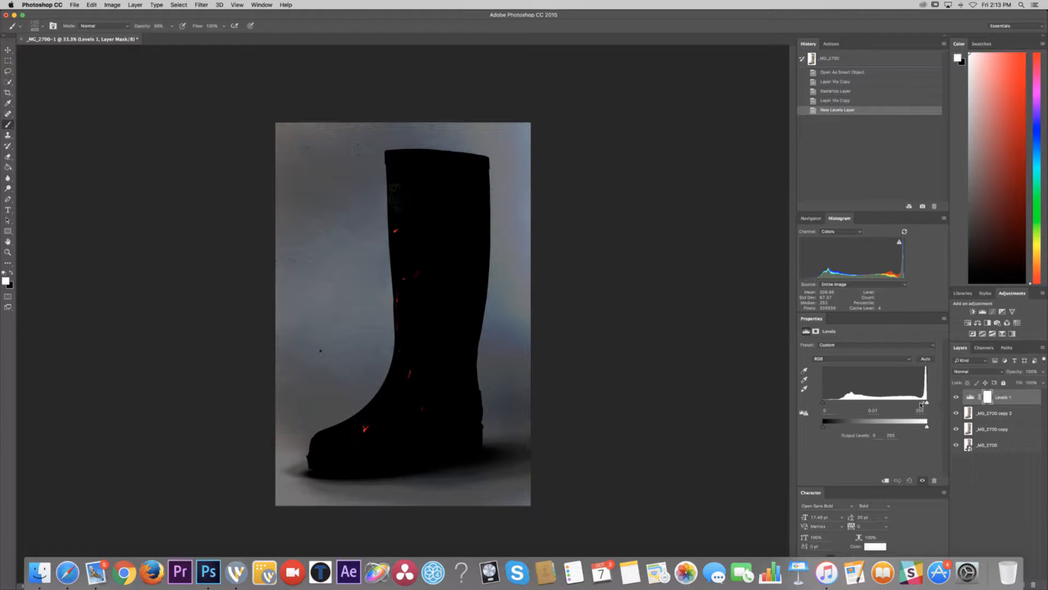
left_click_drag(921, 404, 923, 404)
- Examine the darkened background around the boot's upper part at close magnification for dust spots
key("super+plus")
key("super+plus")
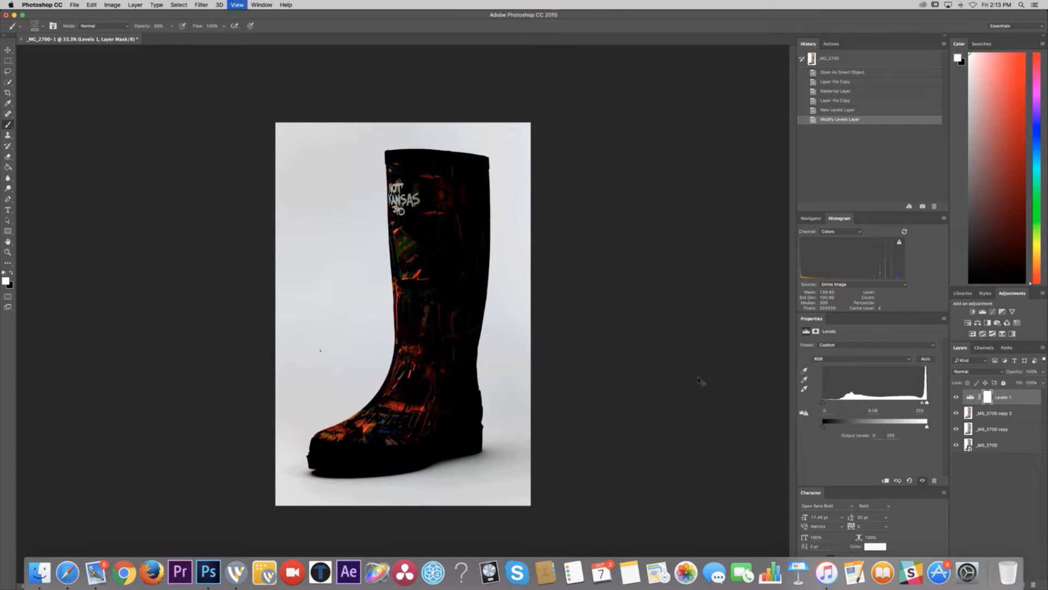
key("super+plus")
key("super+plus")
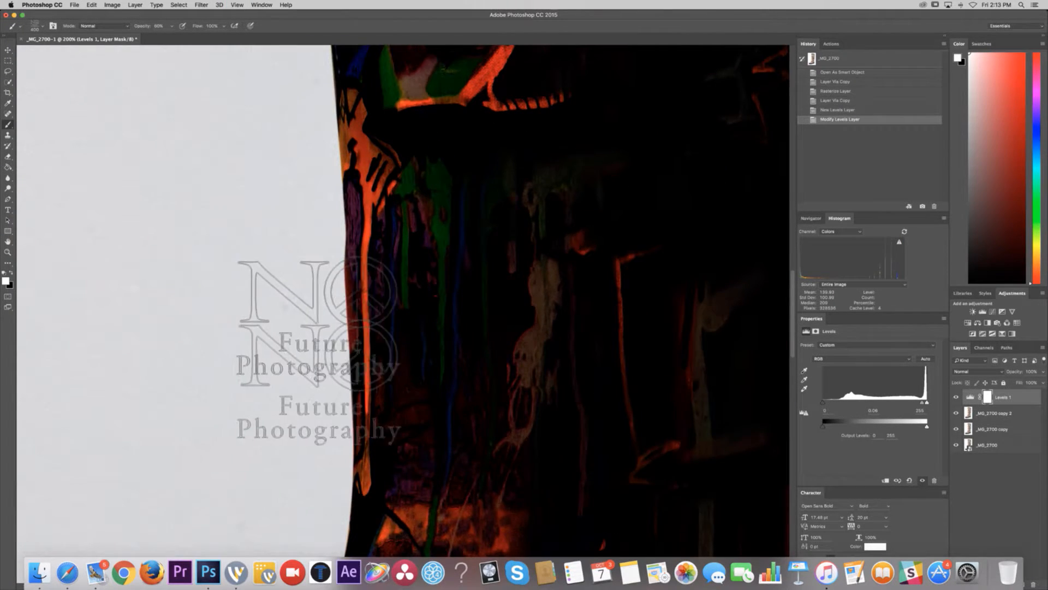
scroll(334, 344, "down", 5)
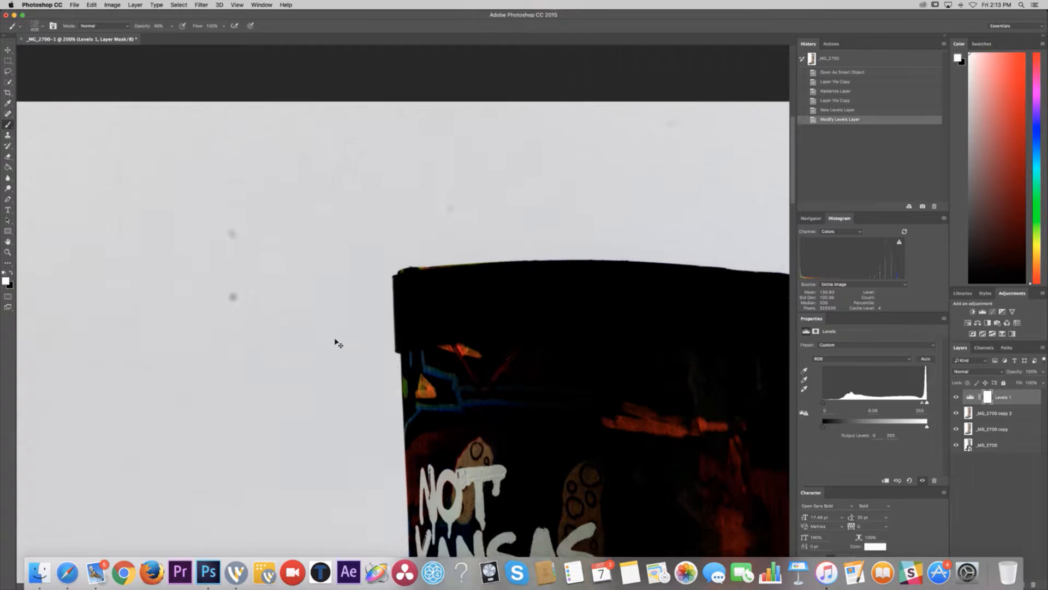
key("super+minus")
scroll(334, 344, "down", 4)
scroll(335, 345, "right", 1)
scroll(334, 344, "up", 4)
scroll(334, 344, "right", 5)
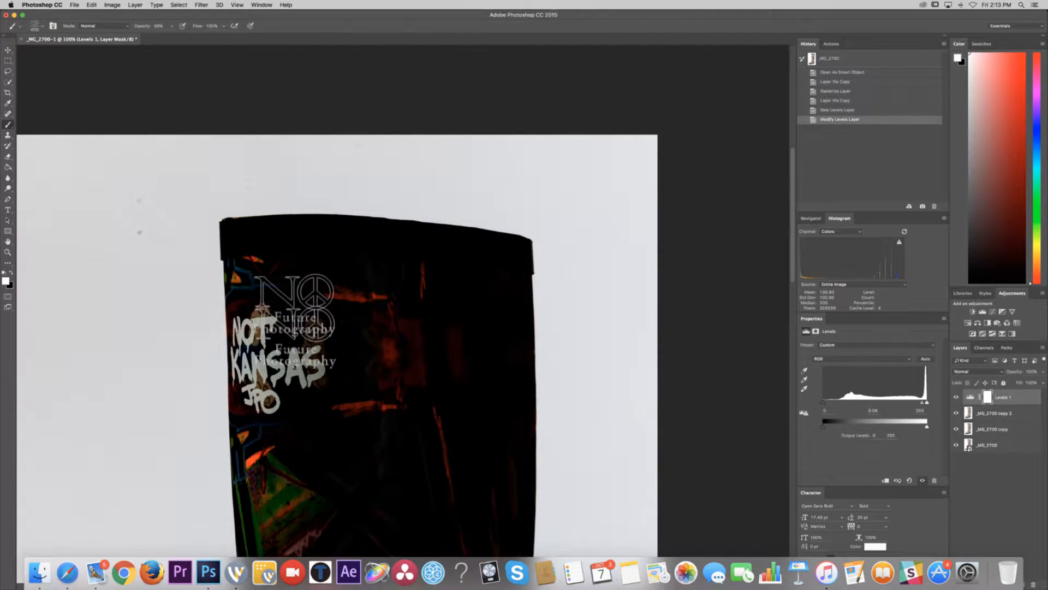
scroll(285, 322, "left", 6)
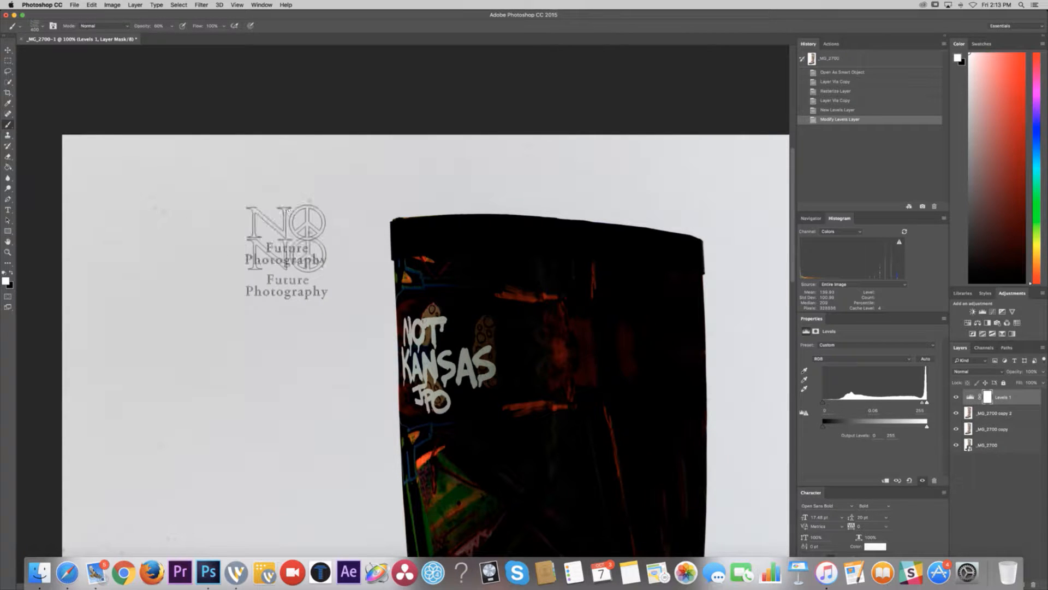
- On the uppermost image copy, remove the dust spots left of the boot's top with a smaller Spot Healing Brush
key("j")
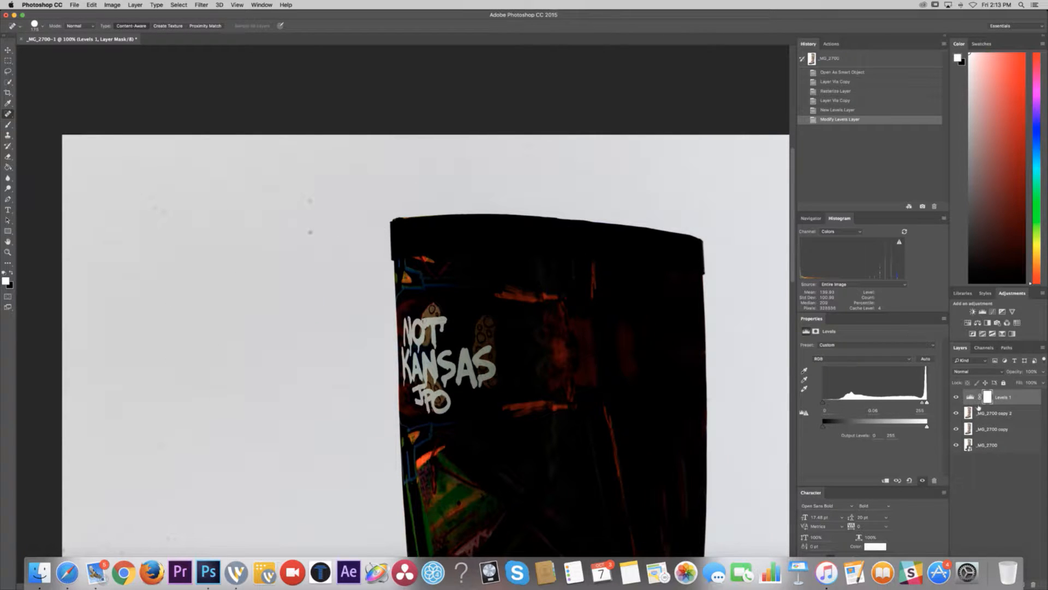
left_click(1009, 414)
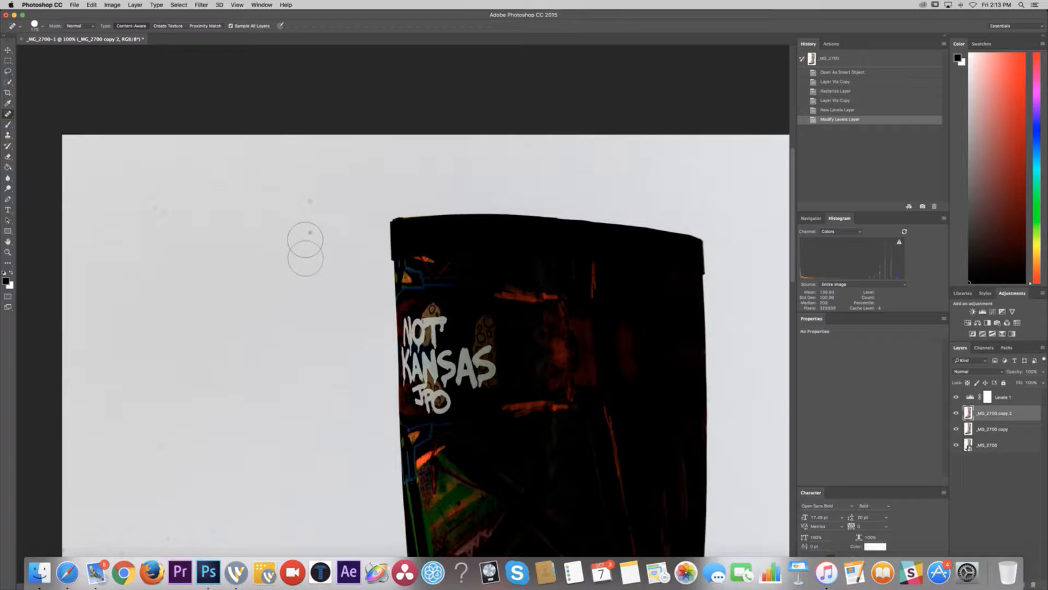
key("bracketleft")
key("bracketleft")
left_click(312, 231)
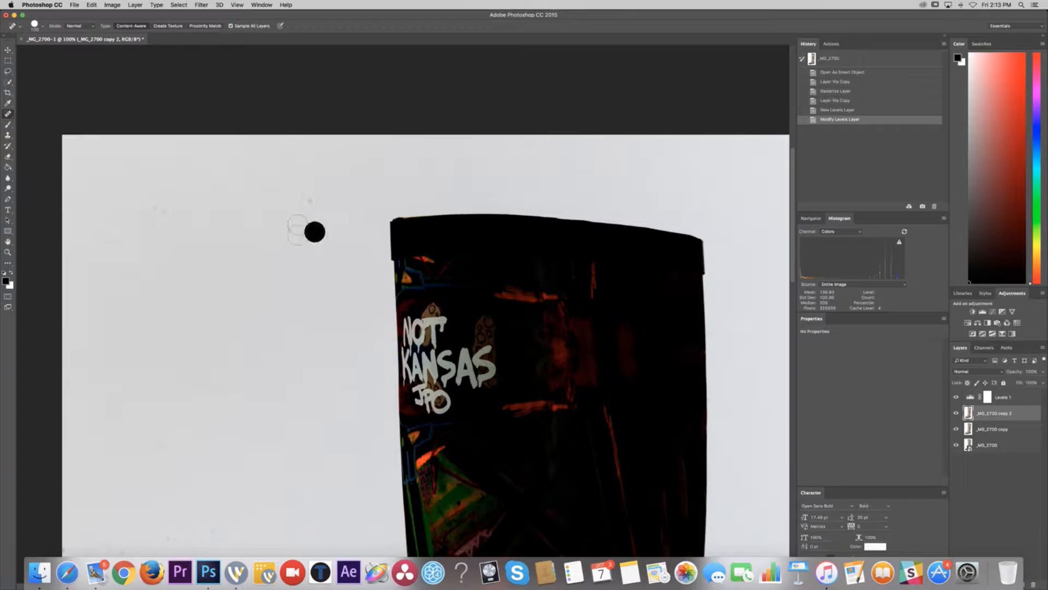
left_click(304, 199)
left_click(168, 215)
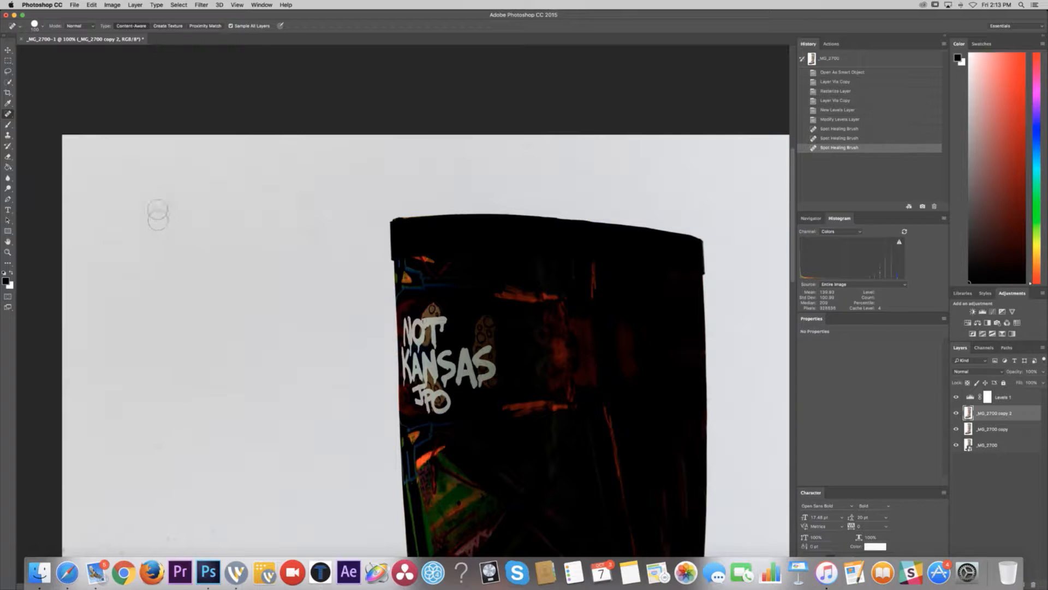
left_click(159, 211)
left_click(195, 186)
left_click(106, 234)
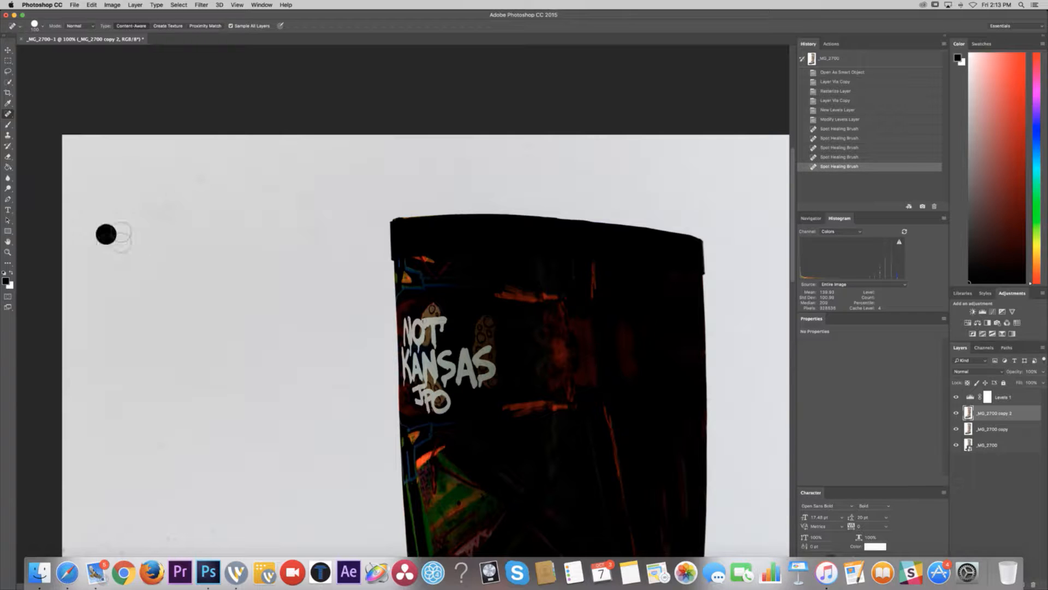
- Heal the remaining specks in the background above the boot's top rim, from its left end to its right end
left_click(421, 188)
left_click(519, 143)
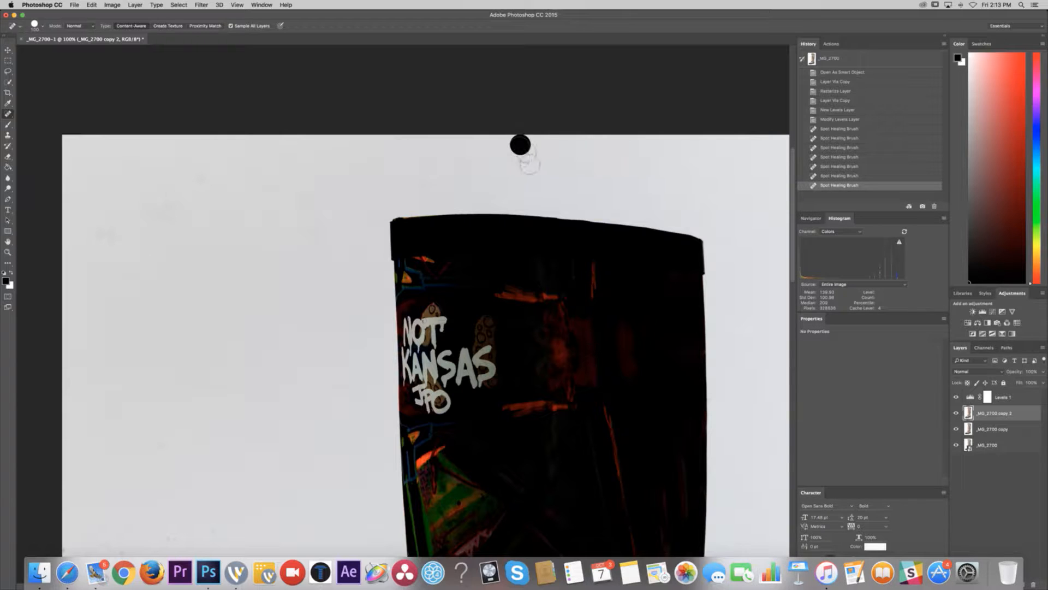
left_click(532, 154)
scroll(385, 150, "right", 1)
scroll(386, 150, "right", 6)
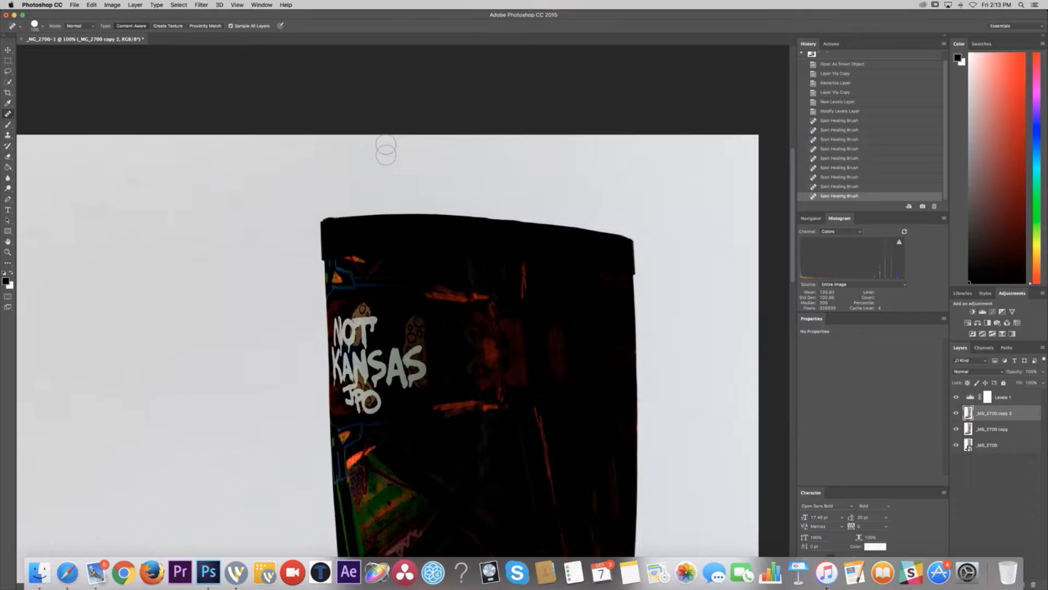
left_click(566, 183)
left_click(612, 175)
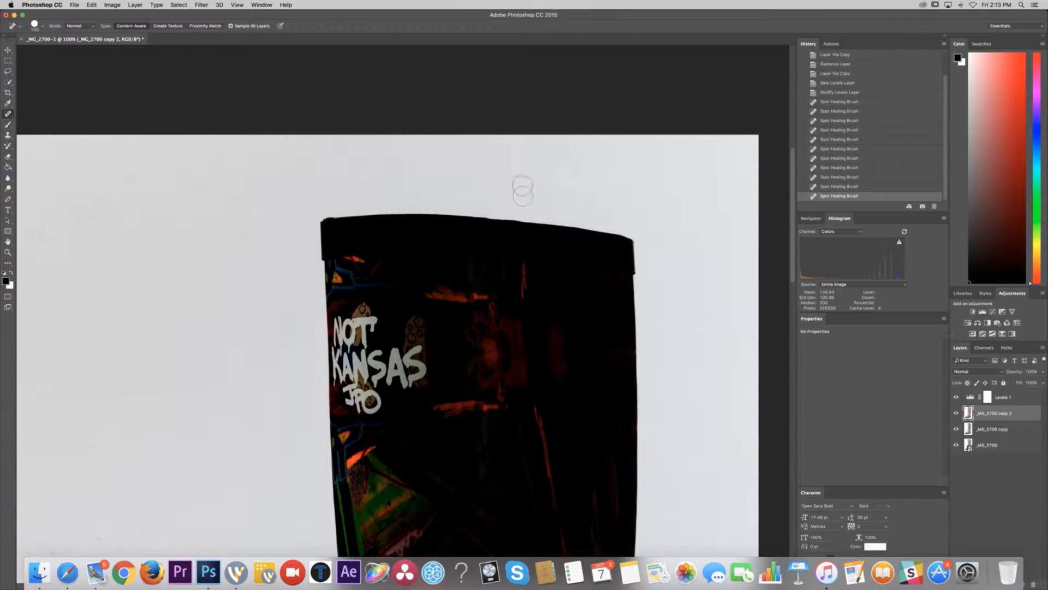
- Heal the dust spots in the background behind the boot's shaft, from calf height down to just above the heel
scroll(522, 190, "left", 5)
scroll(520, 182, "right", 10)
scroll(520, 182, "down", 5)
scroll(519, 192, "right", 2)
scroll(519, 206, "down", 10)
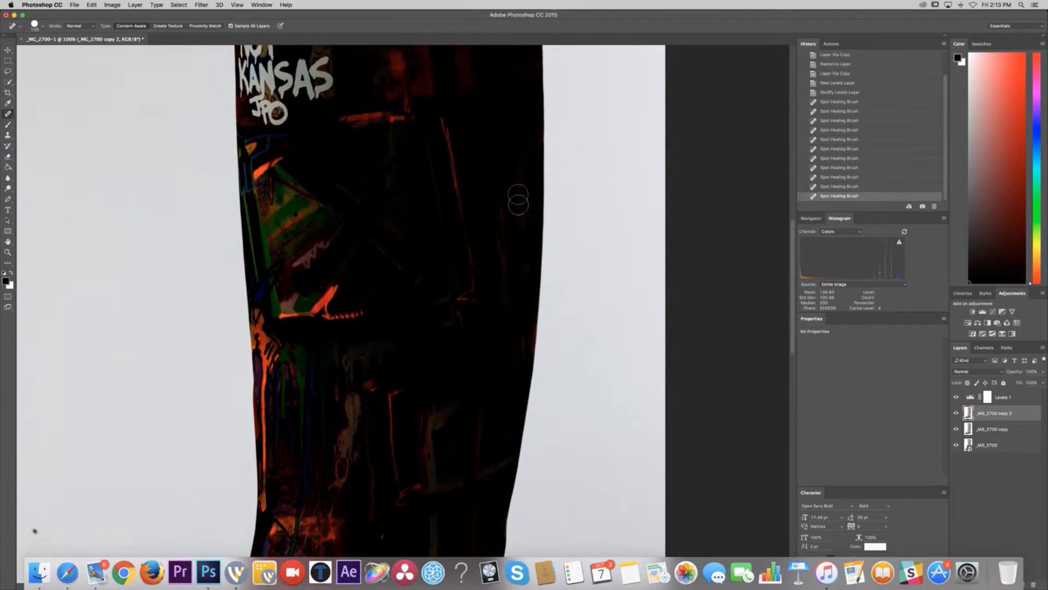
scroll(518, 199, "down", 3)
left_click(562, 343)
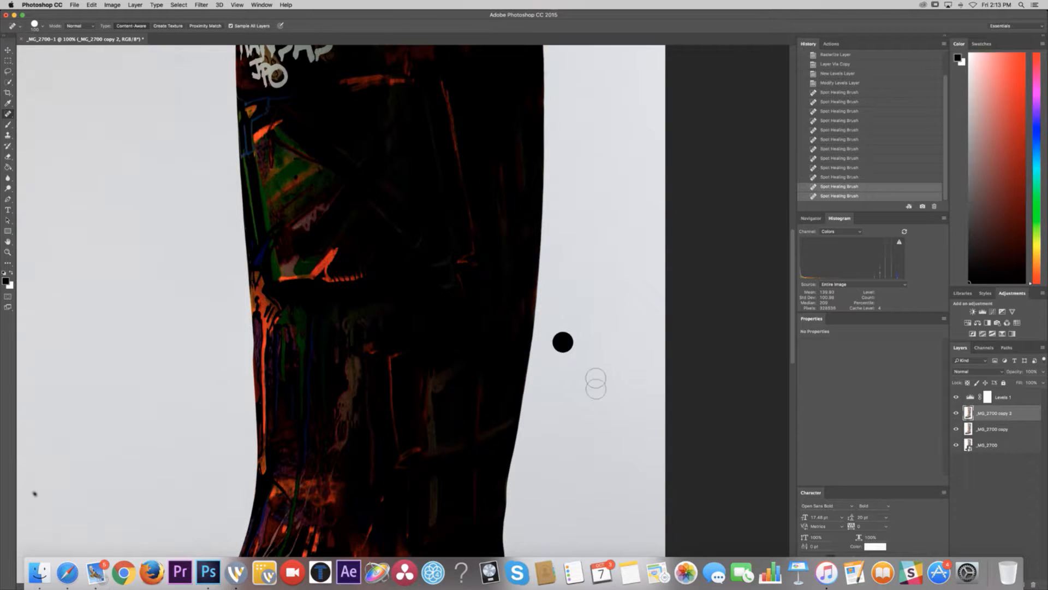
scroll(594, 376, "down", 10)
left_click(552, 456)
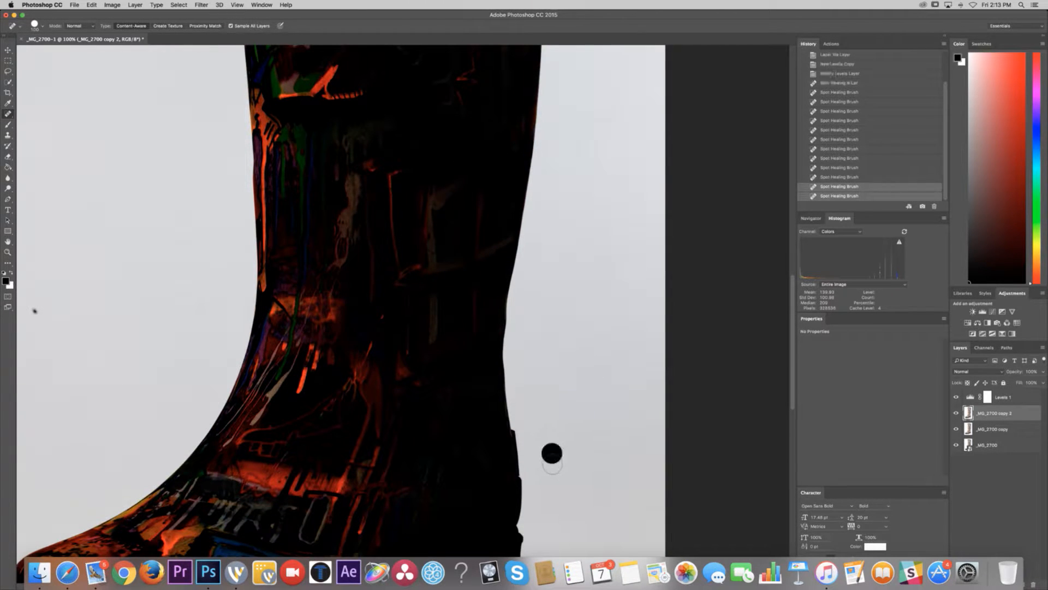
- Heal the specks in and around the floor shadow behind the boot's heel with the Spot Healing Brush
scroll(568, 453, "down", 10)
left_click(651, 396)
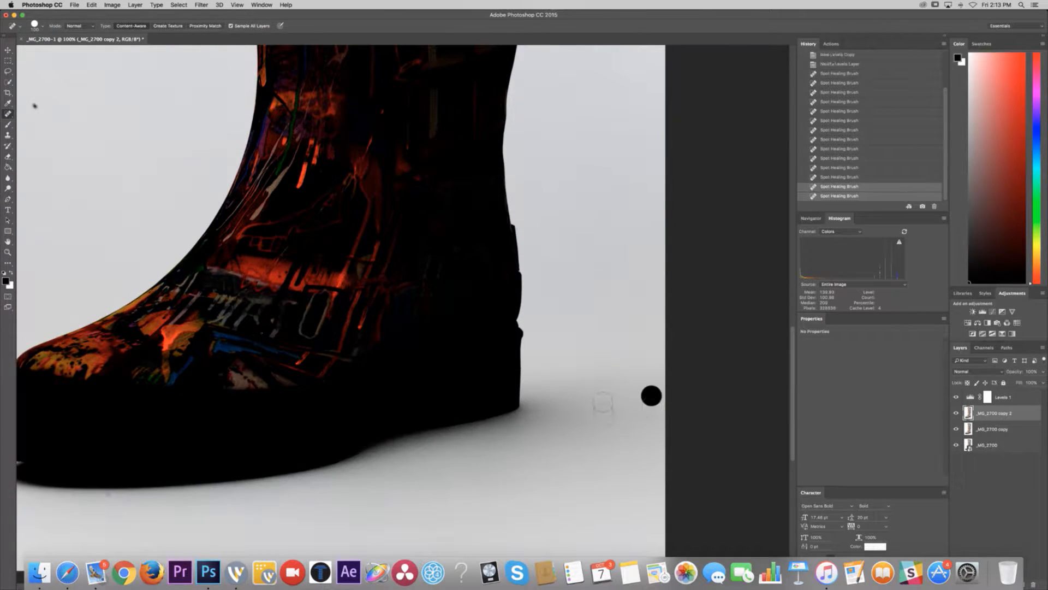
left_click(593, 394)
left_click(608, 429)
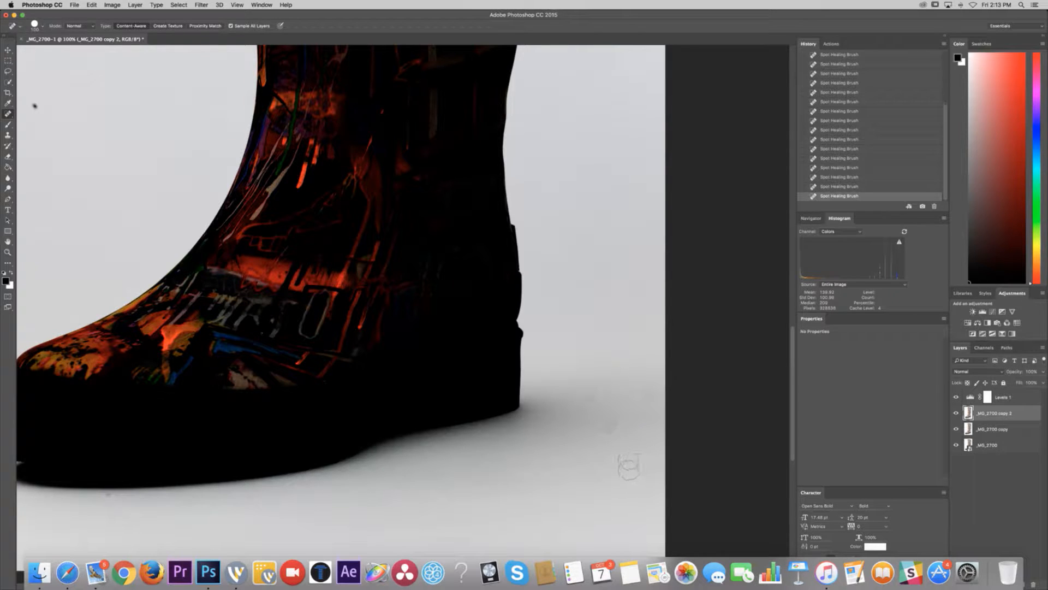
left_click(616, 454)
left_click(613, 424)
left_click(634, 416)
left_click(546, 468)
- Heal the specks on the floor between the heel and the image's lower edge
scroll(586, 505, "down", 4)
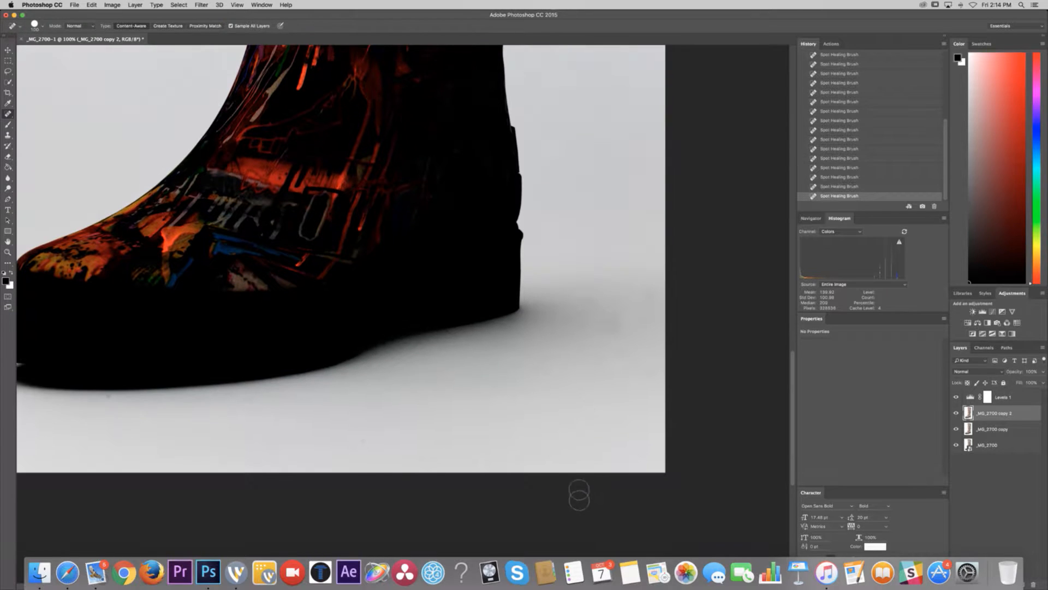
left_click(578, 458)
left_click(548, 453)
left_click(578, 417)
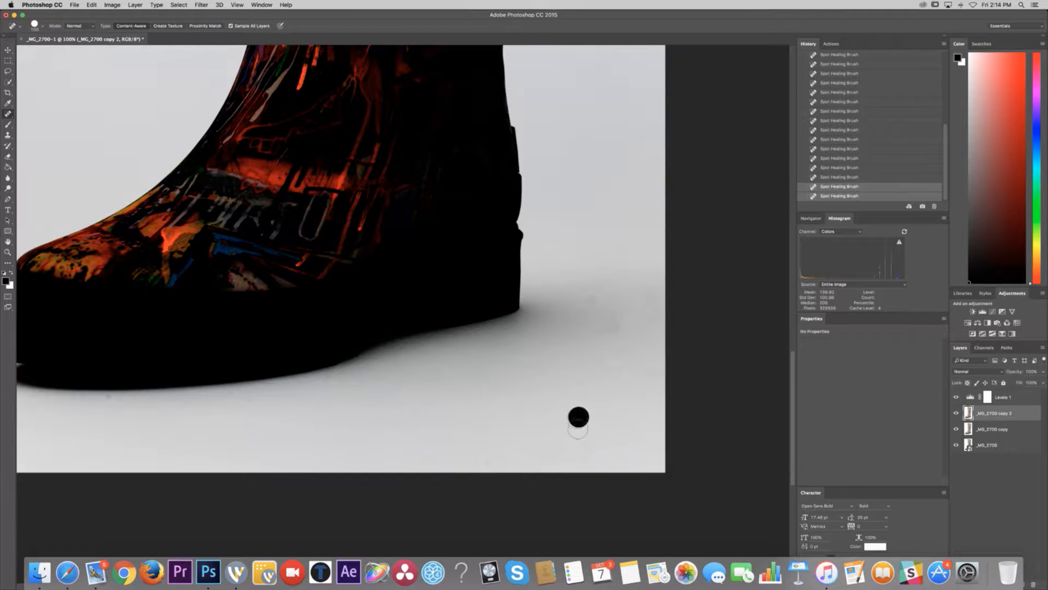
left_click(568, 421)
left_click(493, 462)
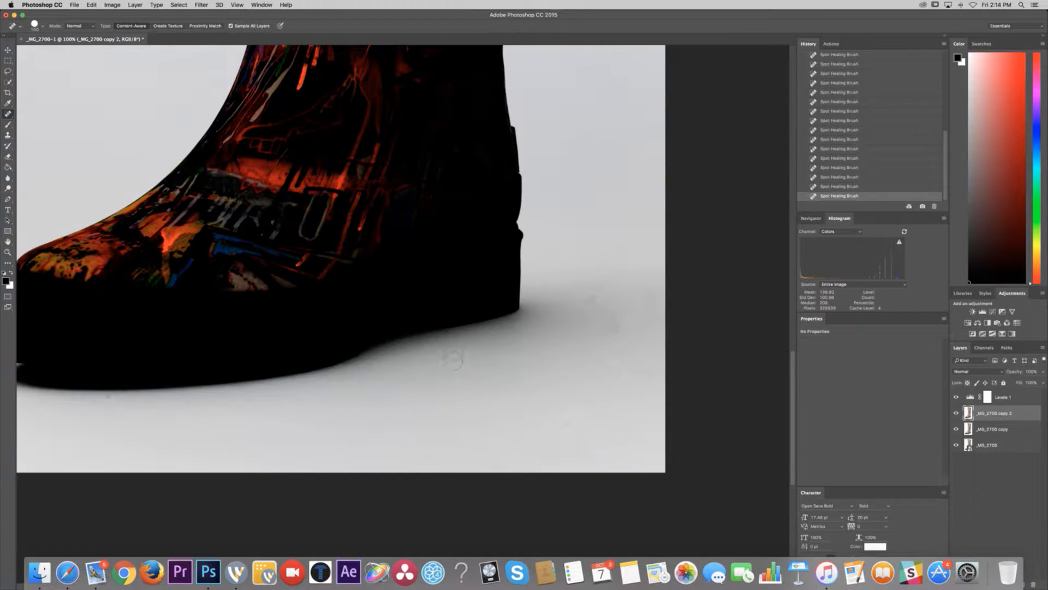
- Remove the spots on the floor beneath the arch of the boot's sole, including one farther back below the heel
left_click(446, 342)
left_click(436, 369)
left_click(447, 400)
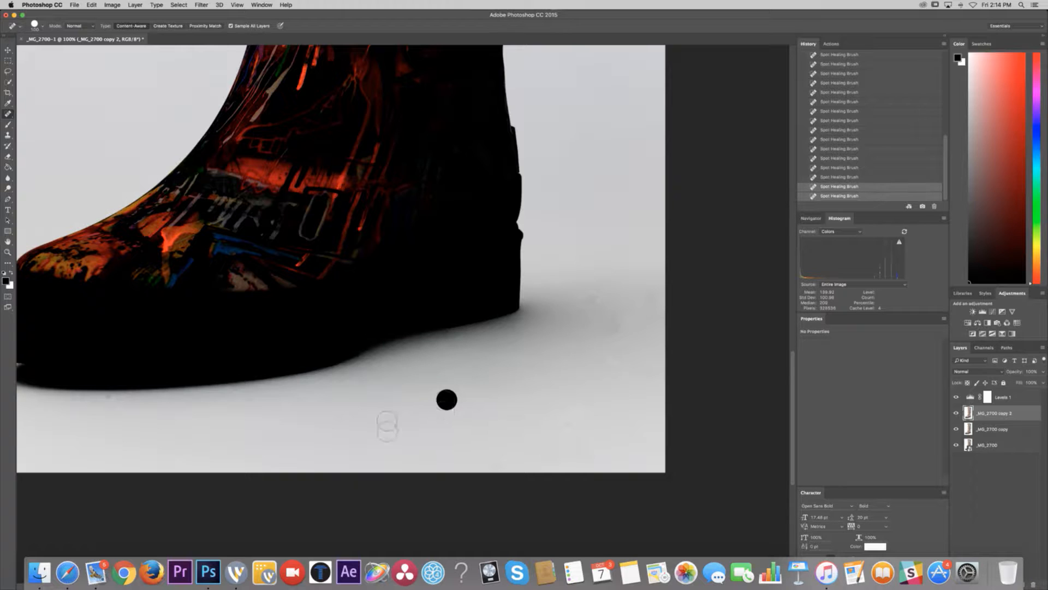
left_click(358, 437)
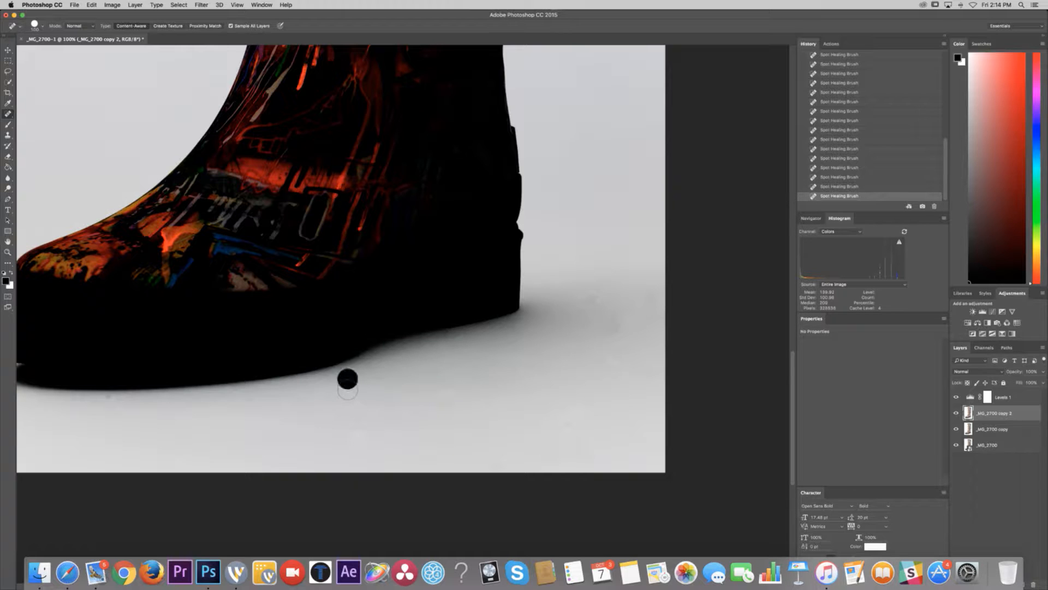
left_click(361, 379)
left_click(377, 379)
left_click(573, 428)
- Heal the specks on the floor just below the front half of the boot's sole
scroll(543, 436, "down", 5)
scroll(421, 402, "left", 4)
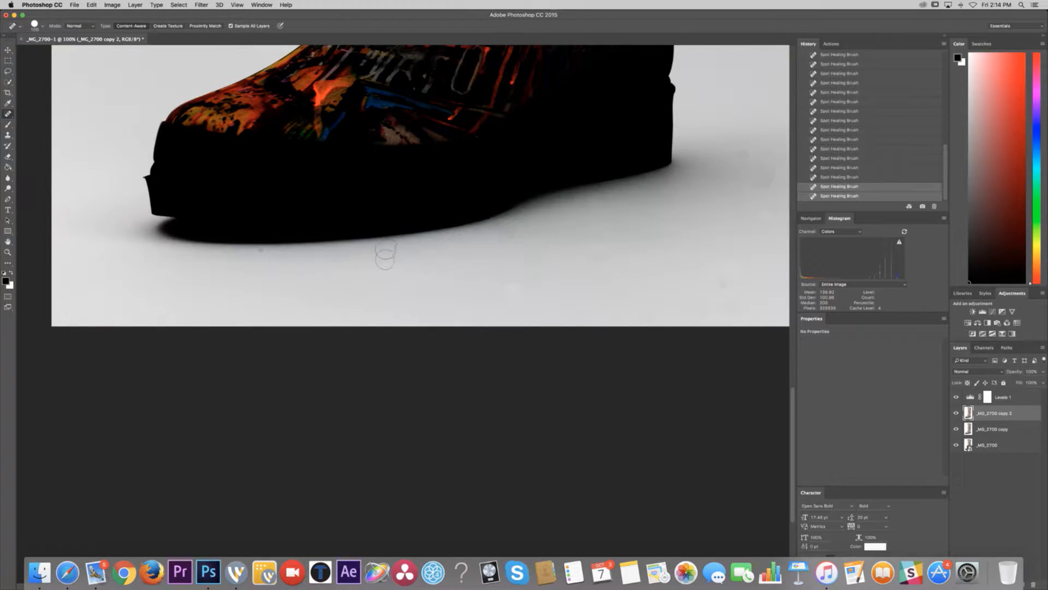
left_click(377, 249)
scroll(367, 284, "left", 4)
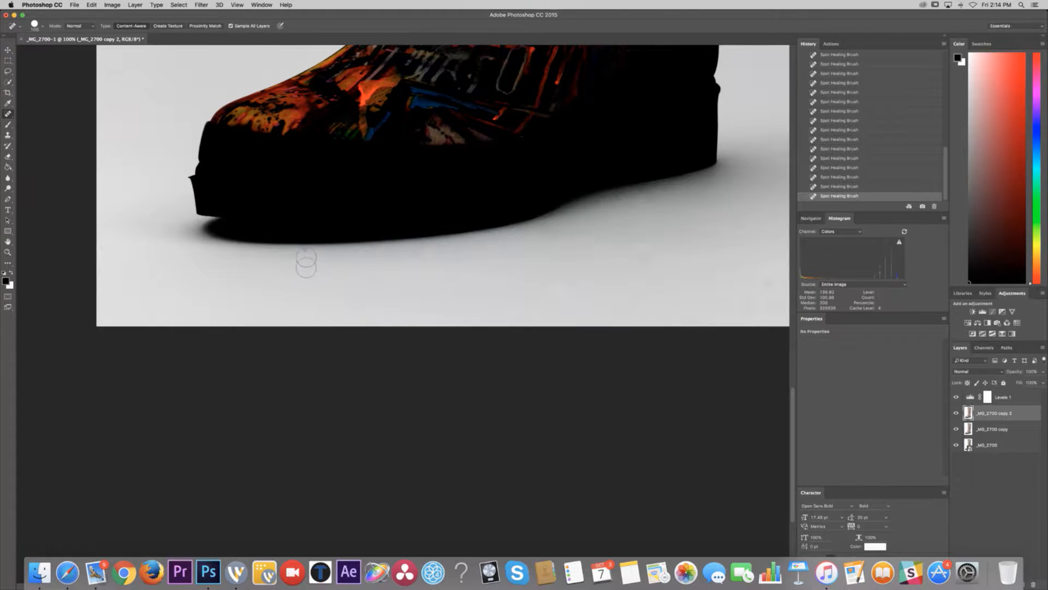
left_click(305, 253)
scroll(251, 322, "left", 8)
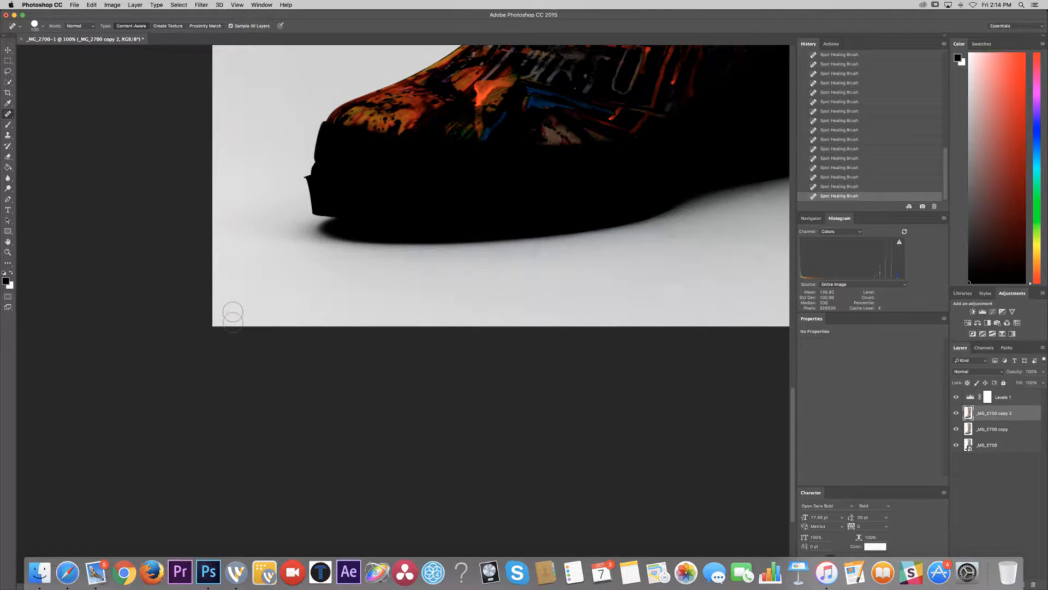
- Heal the dust spots in the background in front of and above the toe, including the large dark speck
scroll(293, 298, "up", 12)
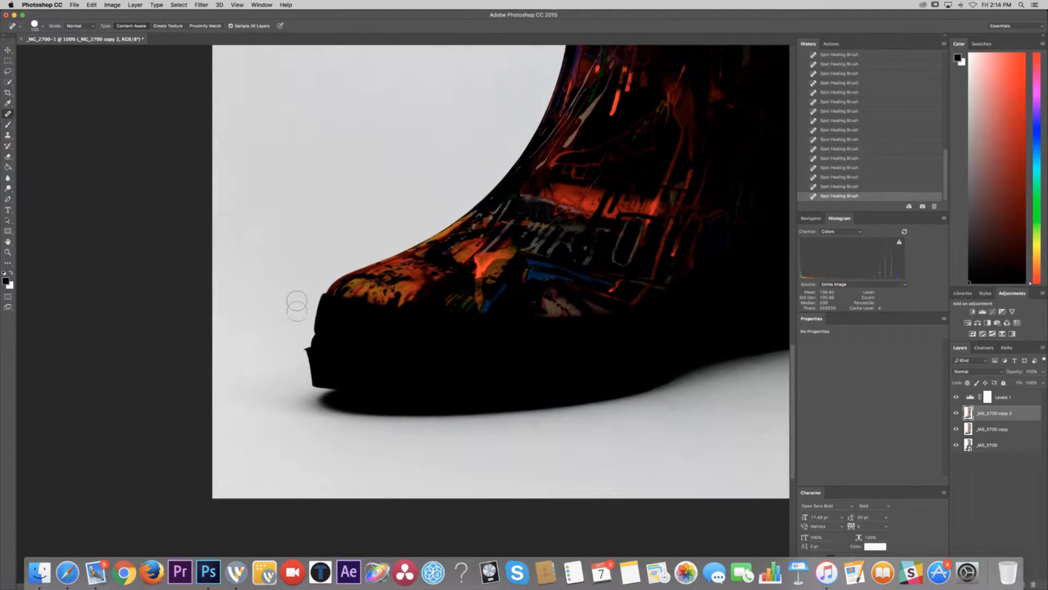
left_click(234, 309)
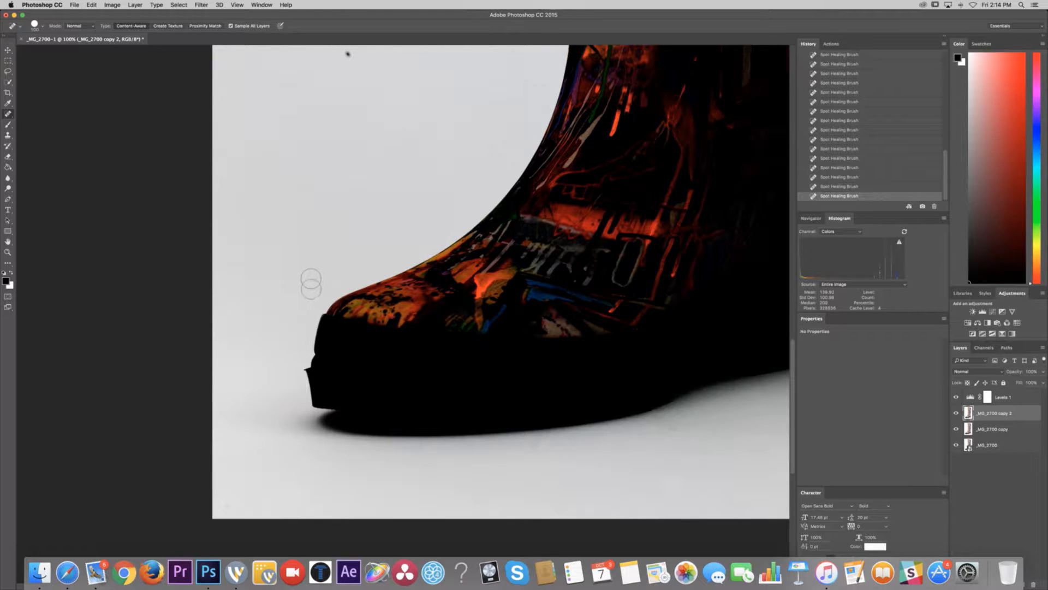
left_click(308, 278)
left_click(234, 232)
left_click(246, 241)
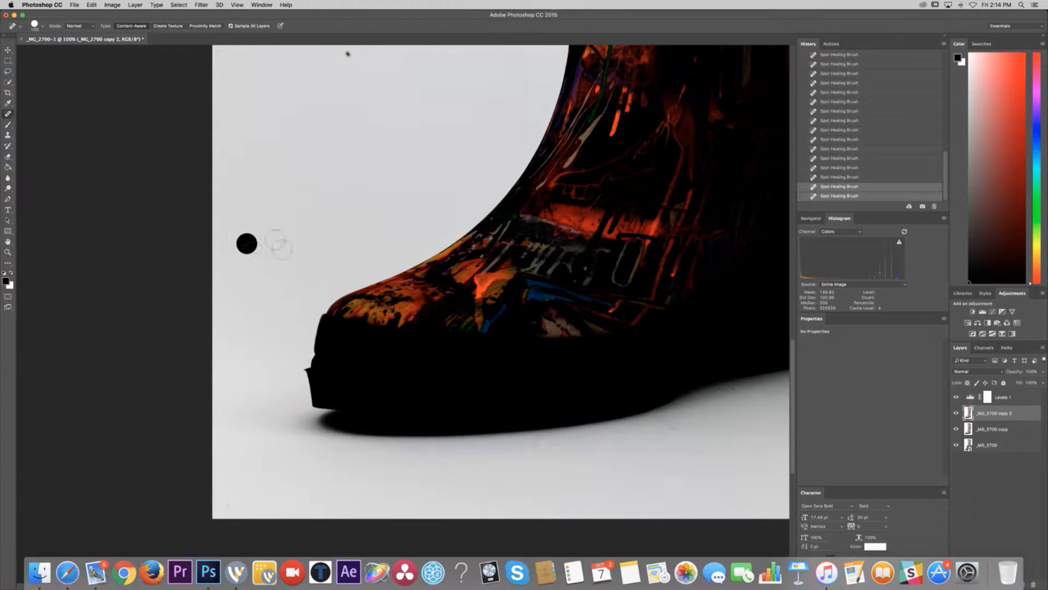
scroll(286, 248, "up", 4)
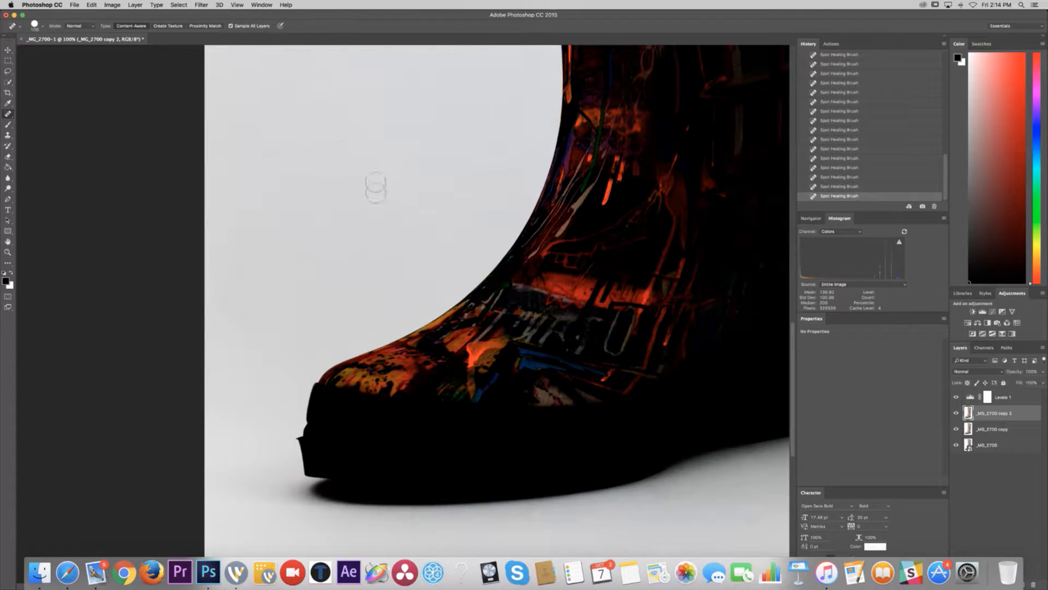
- Heal the faint specks in the background close to the boot's front edge at ankle height
scroll(326, 251, "up", 10)
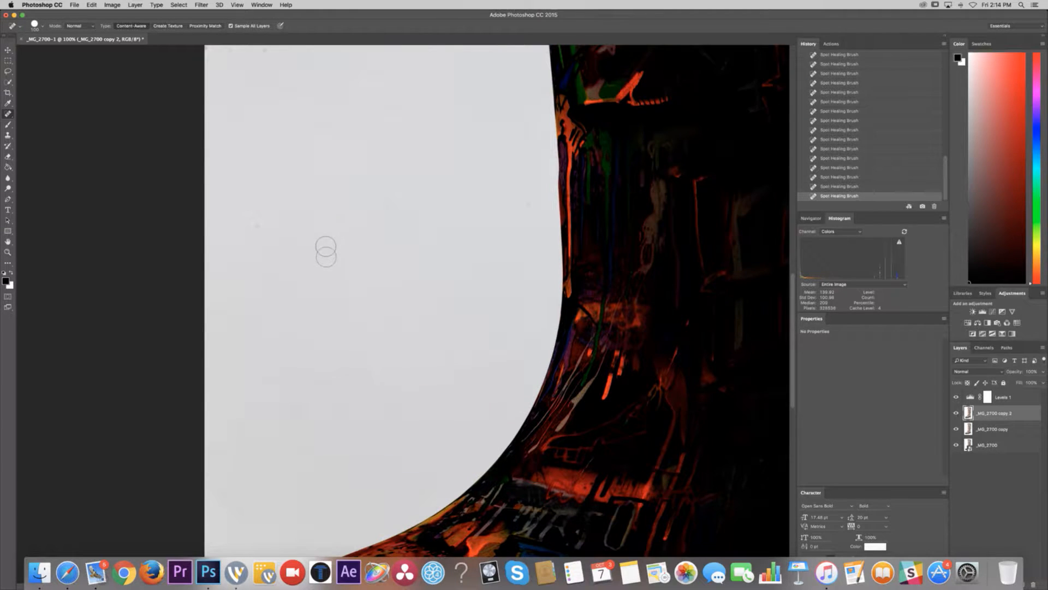
left_click(526, 203)
left_click(509, 315)
scroll(362, 273, "up", 12)
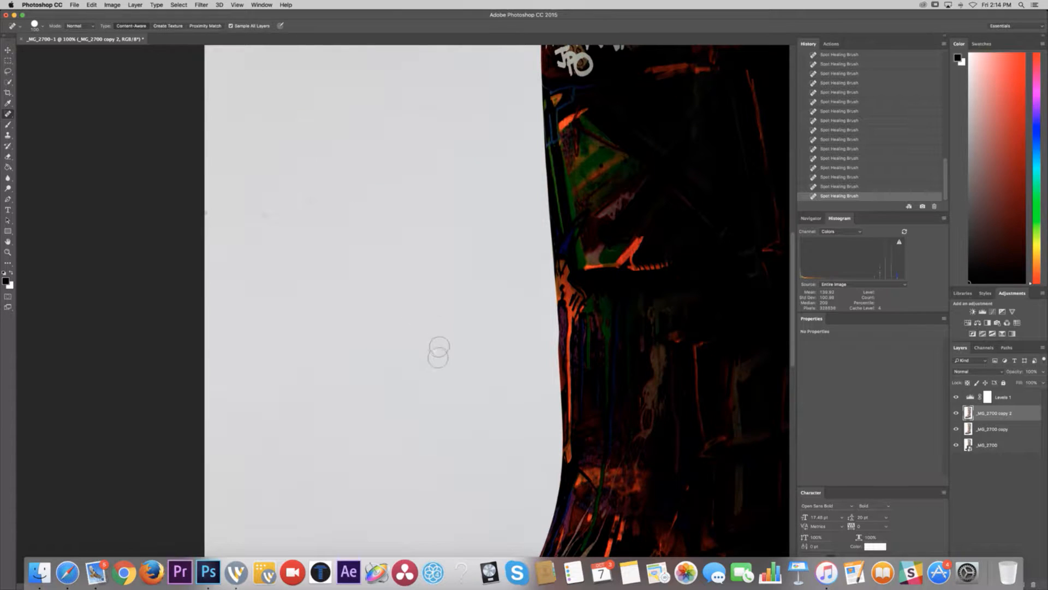
- Heal the smudges in the background in front of the shaft, from the image's left edge toward the boot at mid-height
mouse_move(262, 219)
left_mouse_down()
mouse_move(248, 201)
mouse_move(235, 212)
left_mouse_up()
left_click(211, 211)
left_click(288, 172)
left_click(311, 204)
left_click(258, 212)
left_click(355, 188)
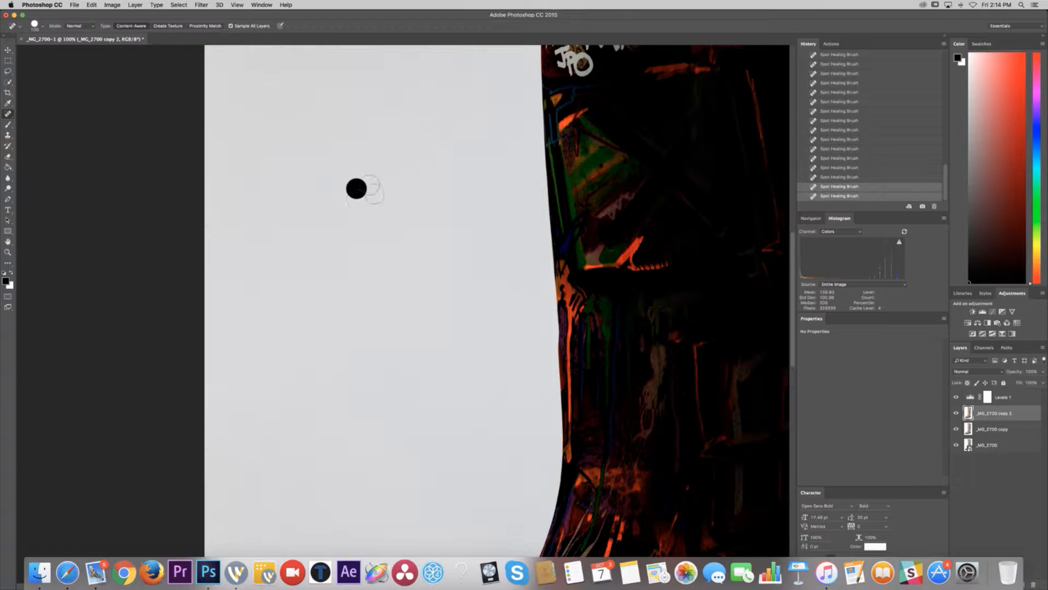
left_click(398, 174)
- Heal the remaining spots in the image's upper-left background, beside the lettering and the boot's top rim
scroll(405, 219, "up", 5)
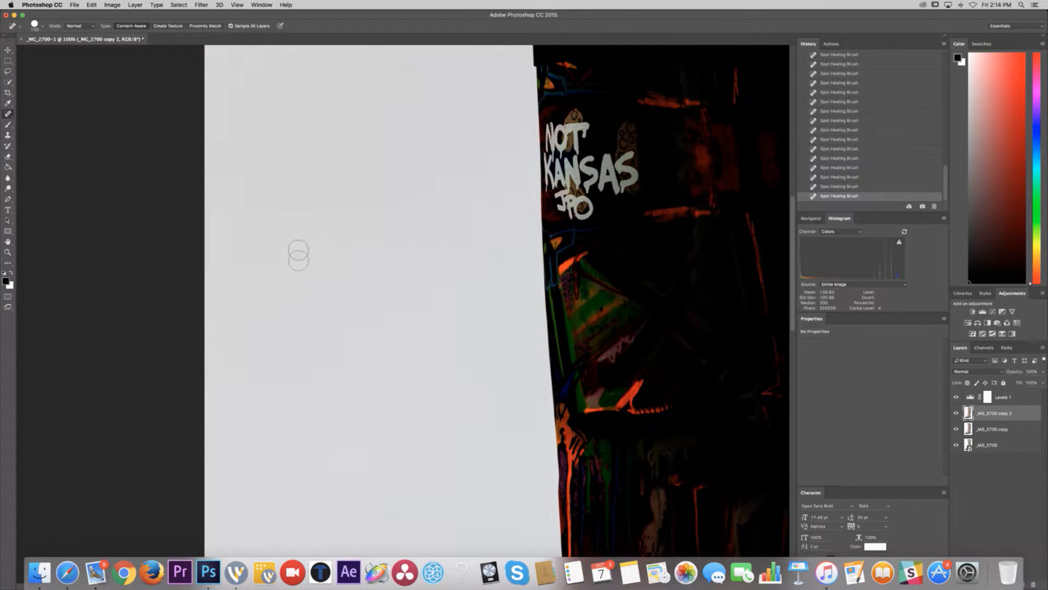
left_click(298, 255)
left_click(260, 204)
left_click(265, 167)
scroll(490, 235, "up", 3)
left_click(438, 141)
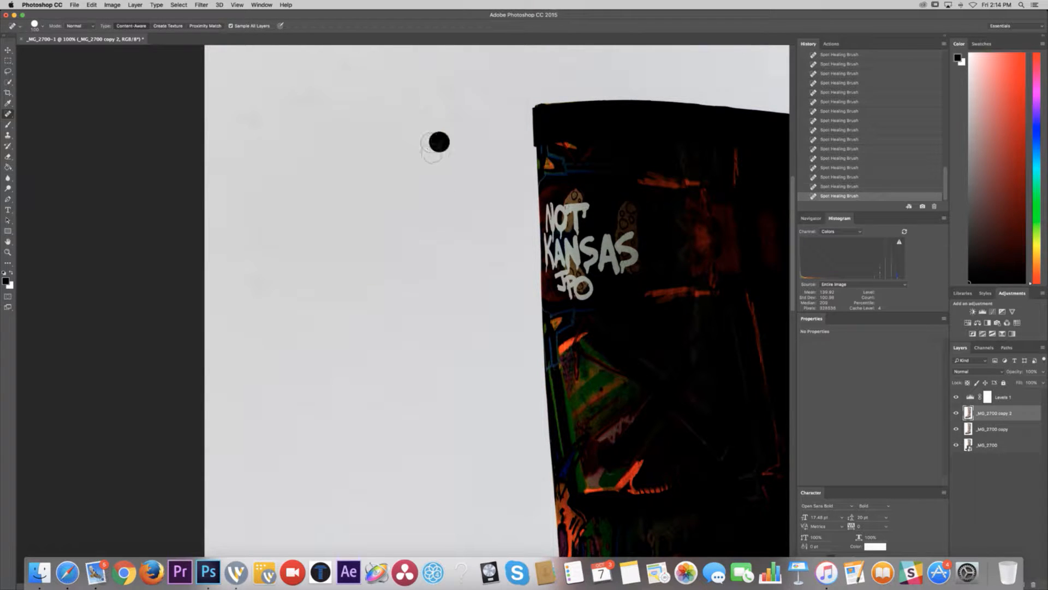
left_click(408, 142)
left_click(400, 161)
left_click(344, 165)
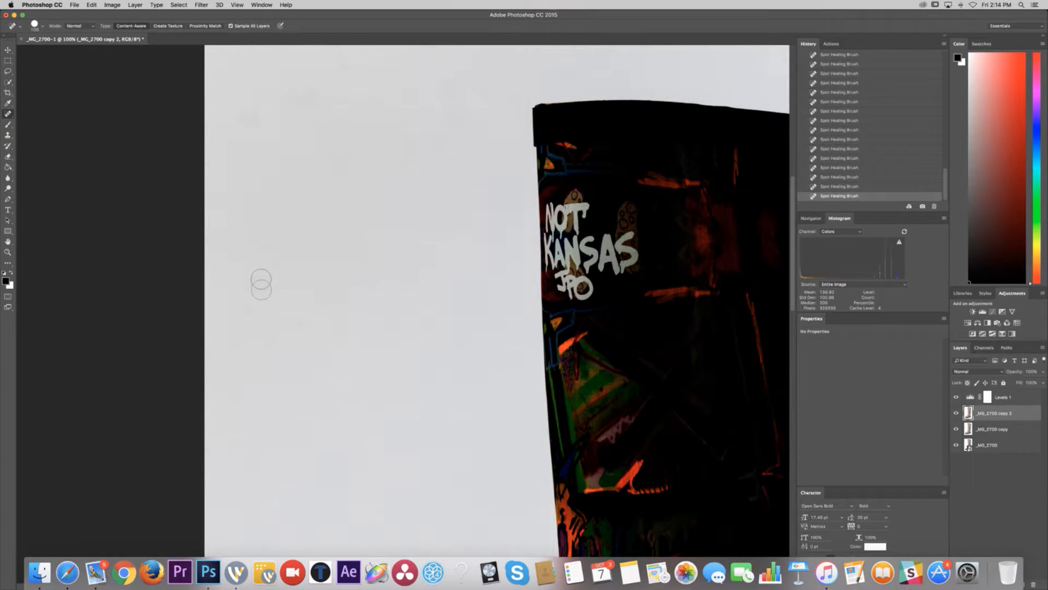
- Heal the fine specks in the shadow under the sole's arch and heel, reducing the brush size for the smallest ones
scroll(262, 281, "up", 2)
scroll(445, 155, "right", 5)
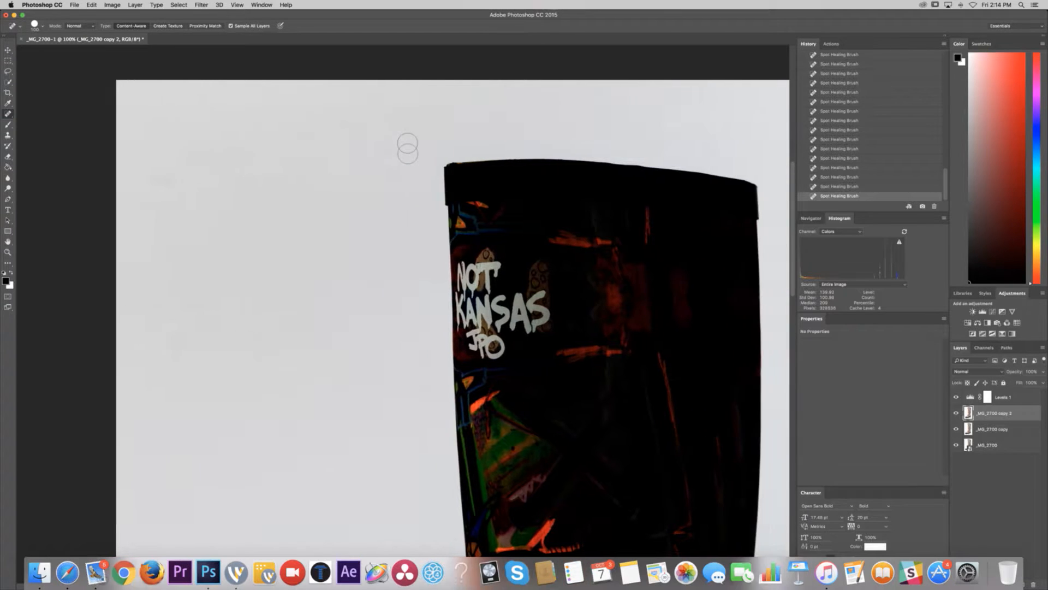
scroll(471, 141, "down", 10)
scroll(677, 246, "right", 6)
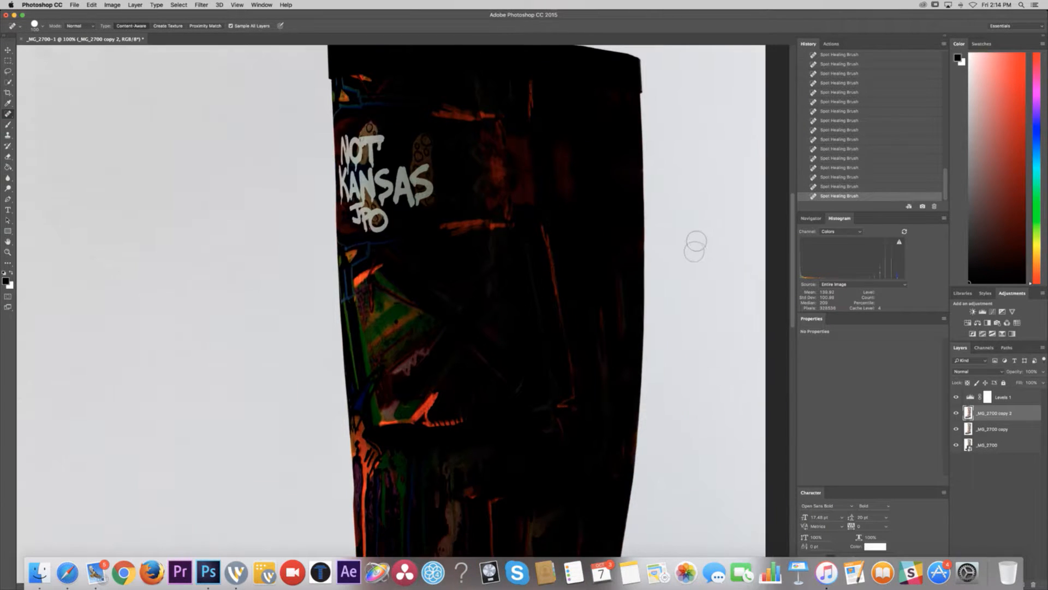
scroll(676, 248, "down", 20)
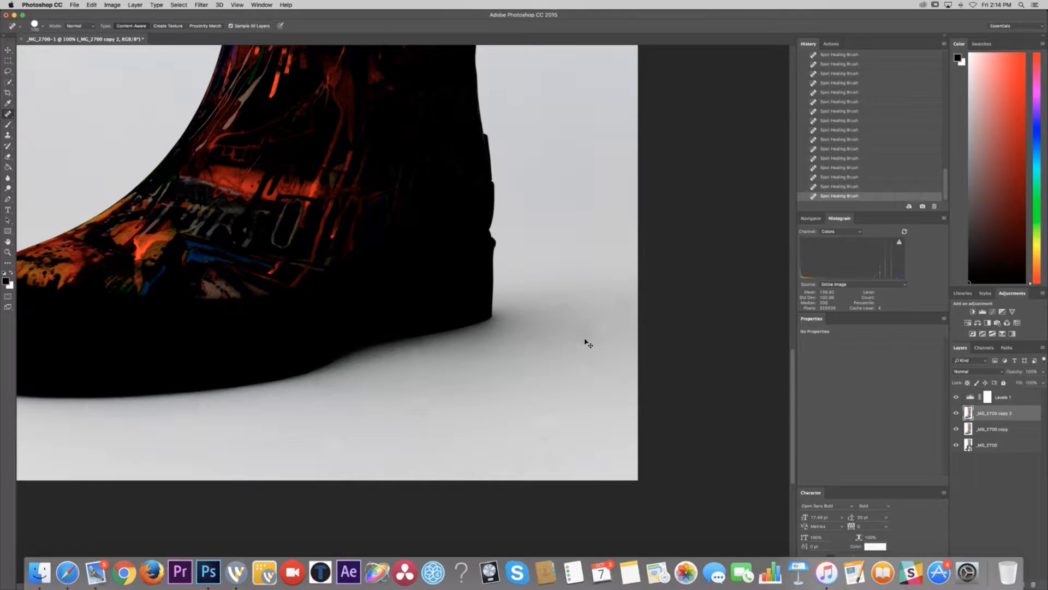
key("super+equal")
scroll(502, 409, "left", 3)
left_click(357, 463)
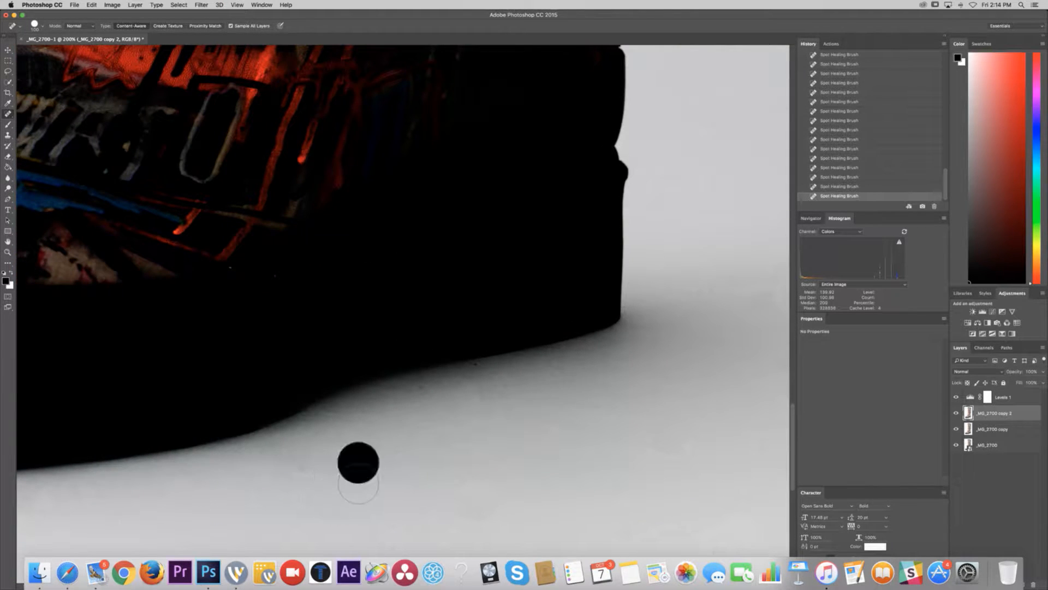
left_click(301, 471)
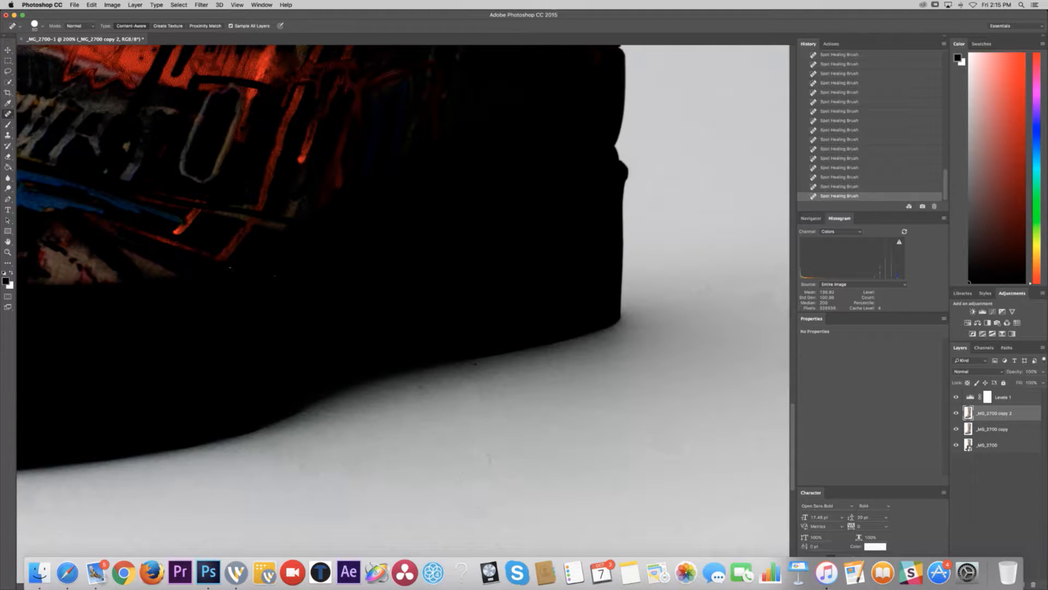
left_click(422, 388)
left_click(449, 408)
left_click(477, 372)
- Heal the specks on the floor below the toe and near the image's lower-left corner
scroll(503, 425, "left", 10)
scroll(502, 425, "down", 5)
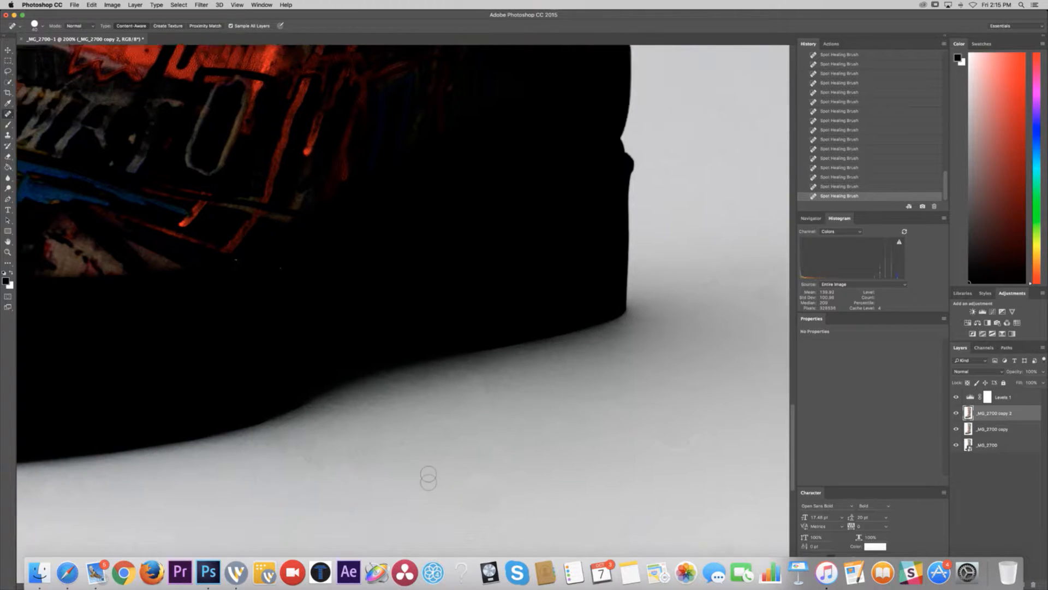
scroll(220, 470, "left", 15)
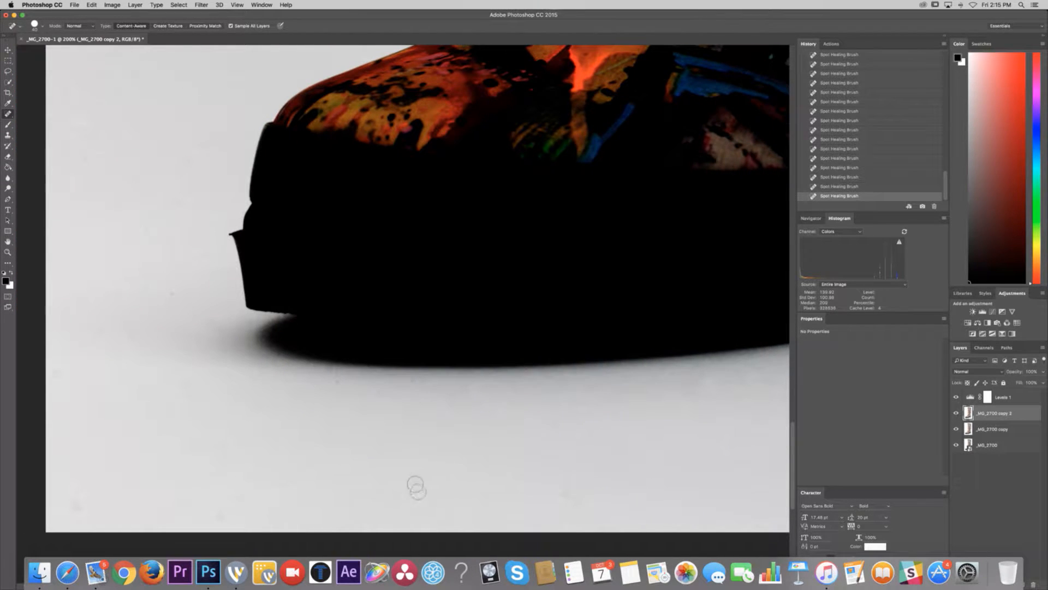
left_click(417, 484)
left_click(75, 506)
- Lower the Levels adjustment layer's midtone value to 0.02 to expose fainter specks in the background
left_click(969, 395)
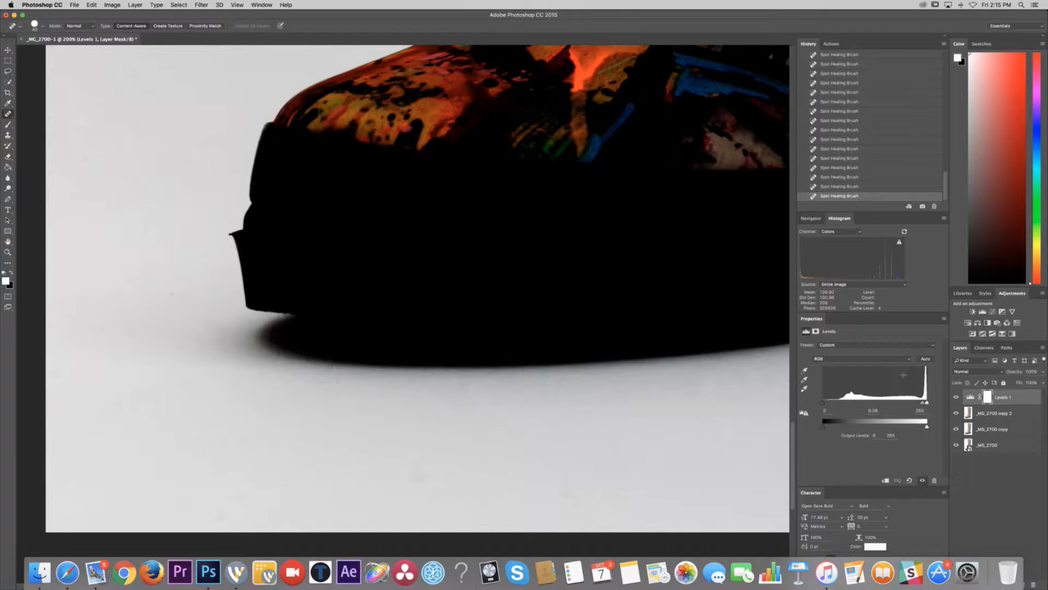
left_click_drag(924, 404, 926, 400)
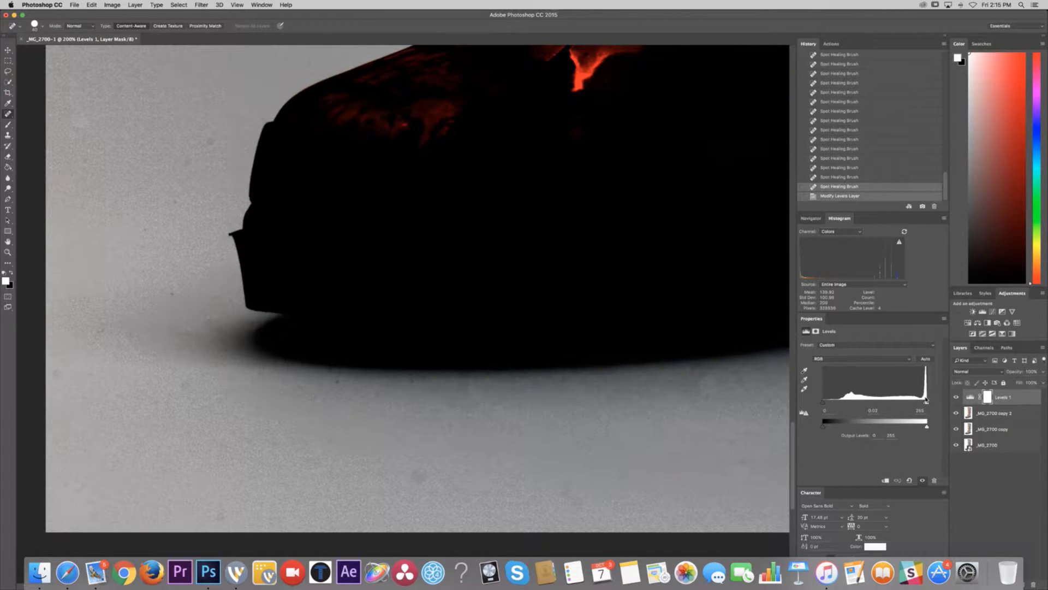
- Try to heal the specks above the boot's instep while the Levels layer's mask is active
scroll(391, 396, "up", 10)
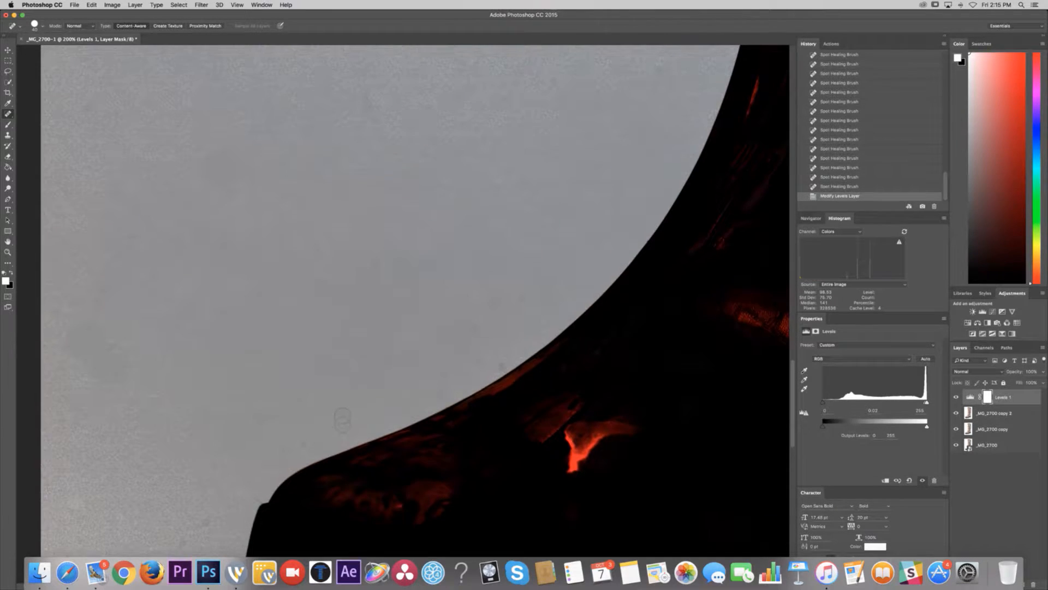
left_click(524, 301)
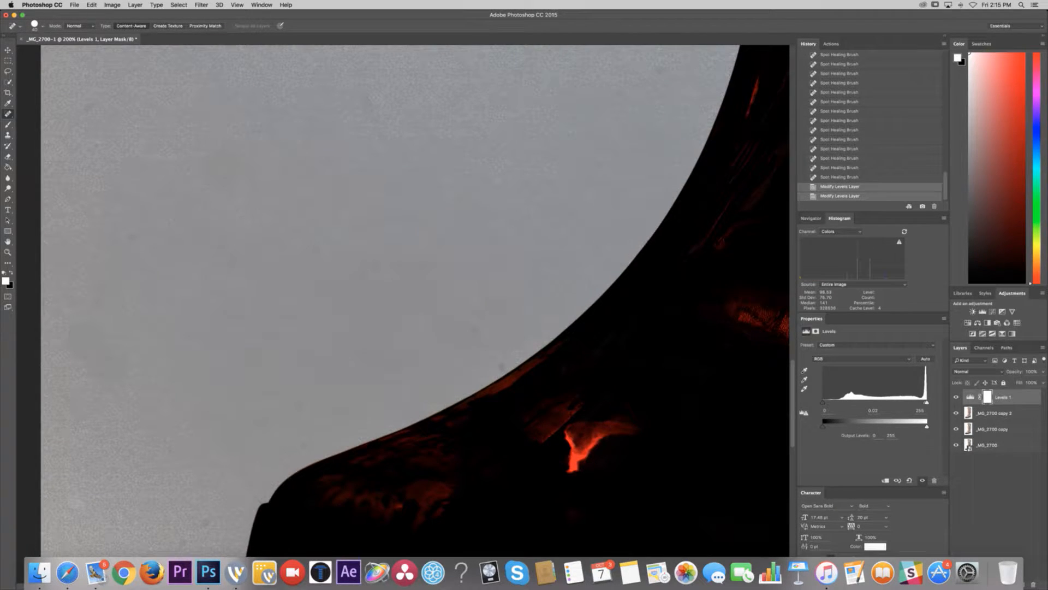
left_click(502, 366)
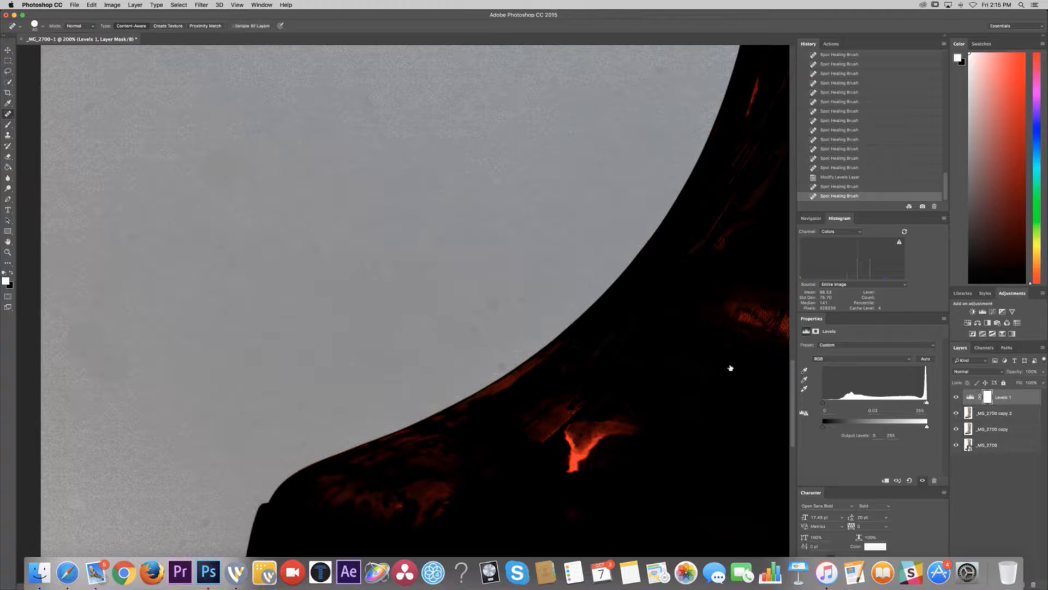
- Make the _MG_2700 copy 2 layer active and heal the faint specks in the background above the boot's instep
key("alt+bracketleft")
left_click(527, 315)
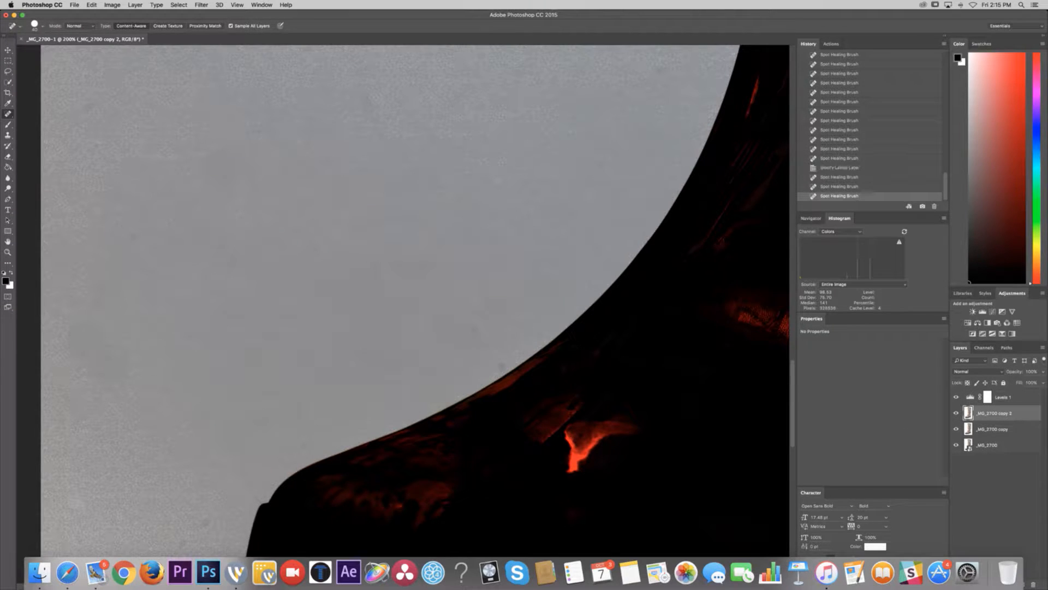
left_click(498, 359)
left_click(474, 331)
left_click(491, 301)
- Heal the faint specks near the image's edge and in the open background in front of the boot's lower shaft
scroll(322, 312, "left", 1)
scroll(322, 312, "up", 5)
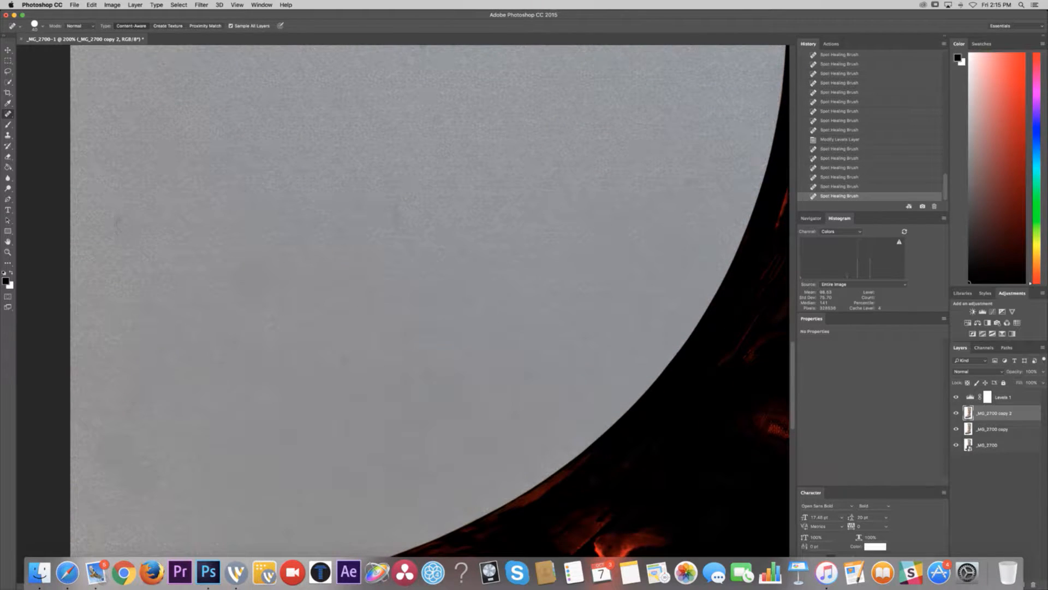
left_click(120, 219)
scroll(124, 221, "up", 5)
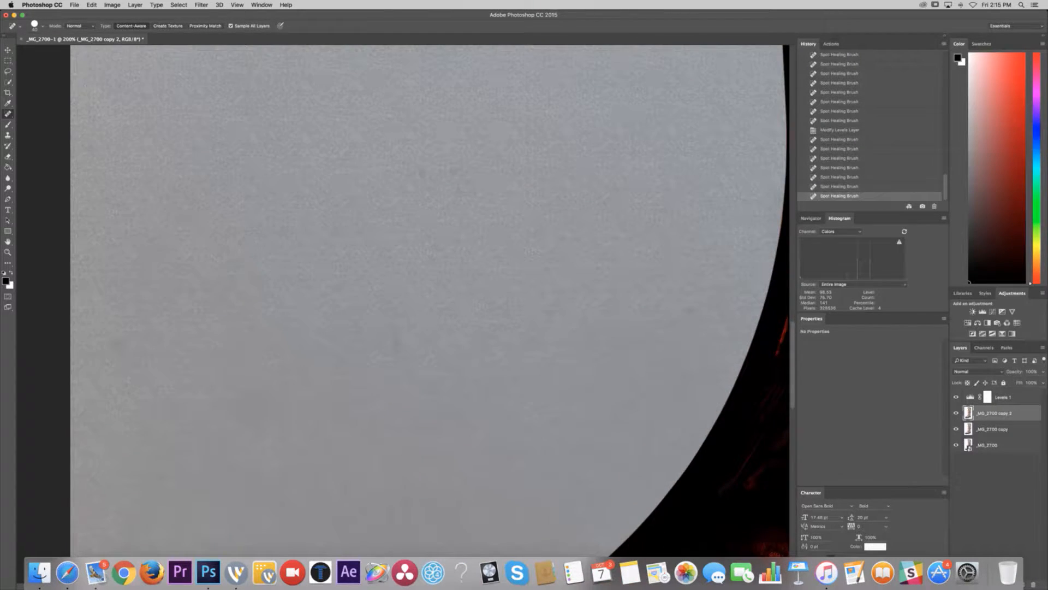
left_click(424, 171)
left_click(454, 170)
- Heal the faint specks in the background in front of the middle of the boot's shaft, including those close to its edge
scroll(147, 325, "up", 5)
scroll(148, 325, "up", 5)
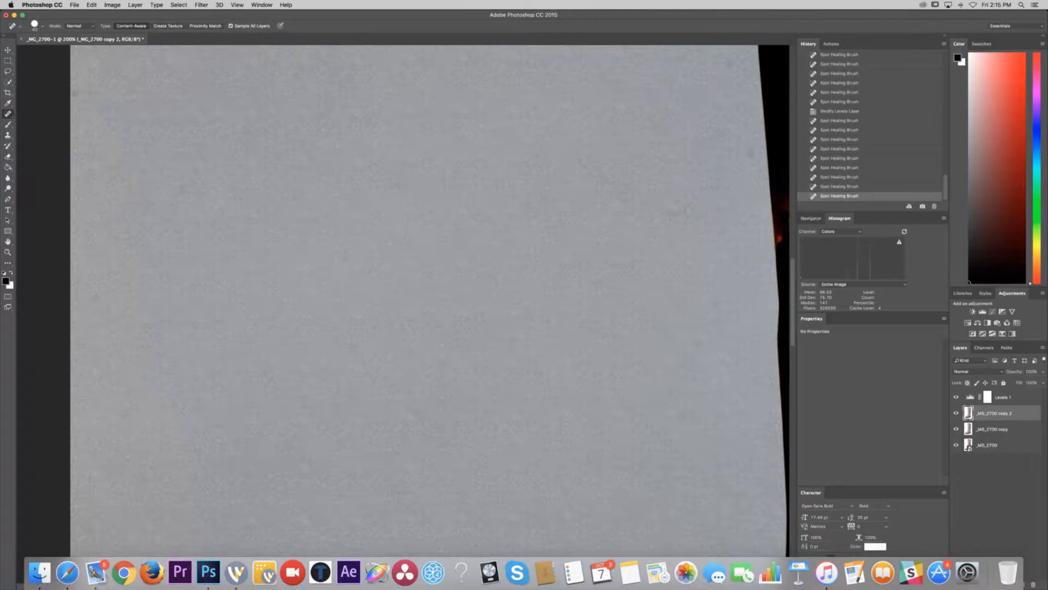
left_click(746, 153)
left_click(716, 304)
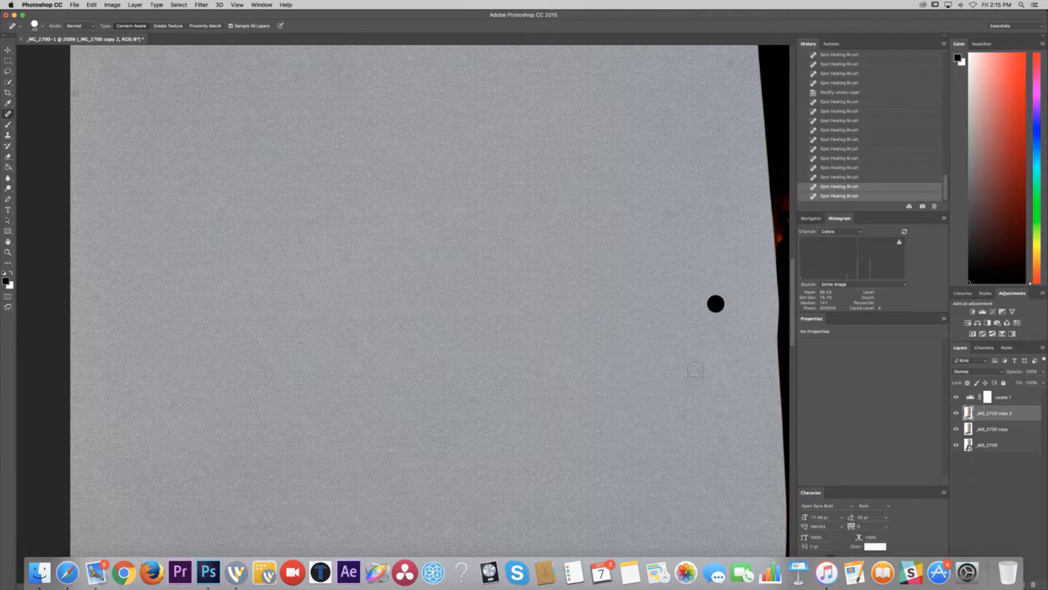
left_click(688, 425)
scroll(687, 424, "up", 5)
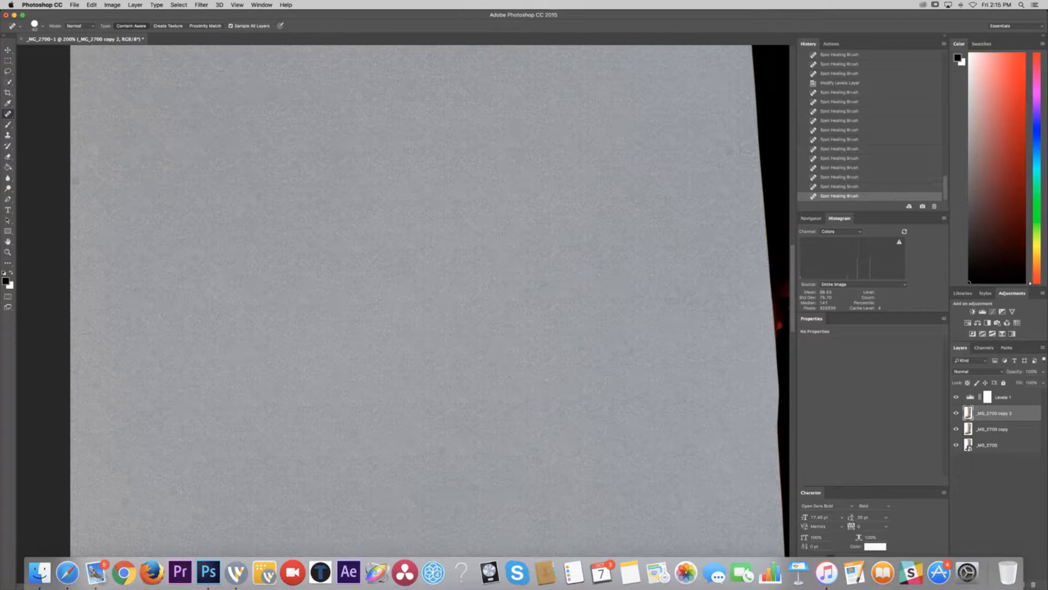
left_click(729, 149)
scroll(730, 149, "up", 2)
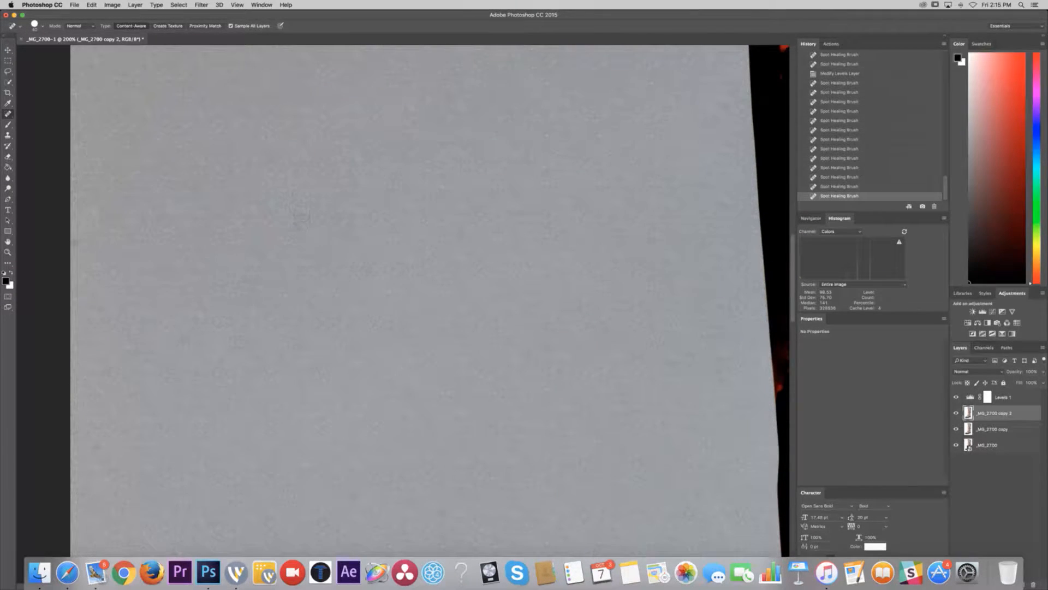
left_click(301, 216)
left_click(179, 352)
scroll(179, 352, "up", 3)
left_click(726, 221)
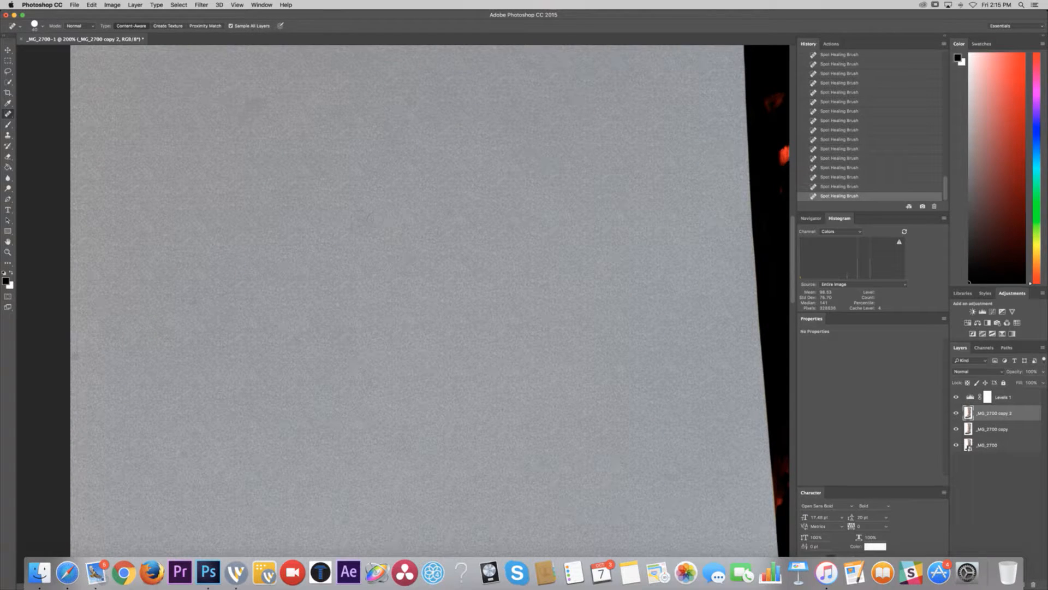
- Heal the faint blotches in the background in front of the boot's upper shaft and beside the NOT KANSAS lettering
scroll(356, 215, "up", 3)
scroll(410, 163, "up", 3)
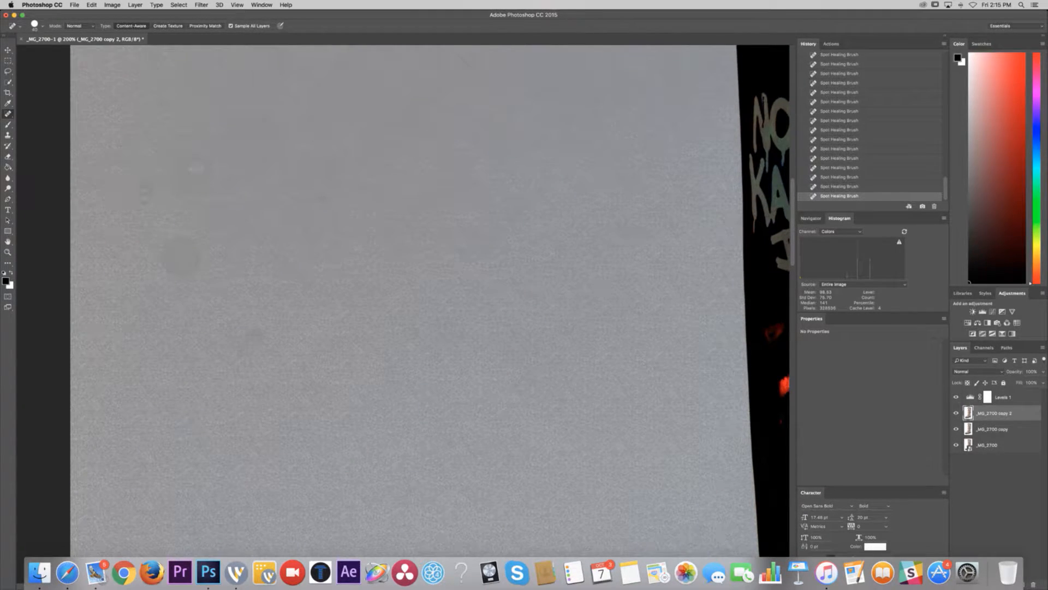
scroll(477, 234, "up", 5)
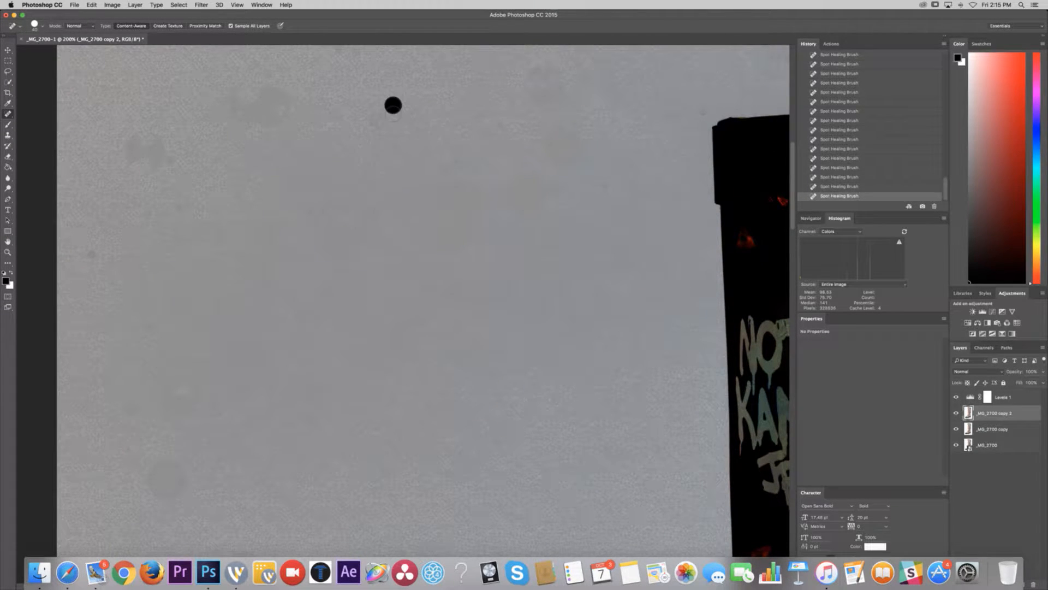
left_click(393, 105)
left_click(179, 208)
left_click(146, 213)
left_click(89, 257)
left_click(142, 325)
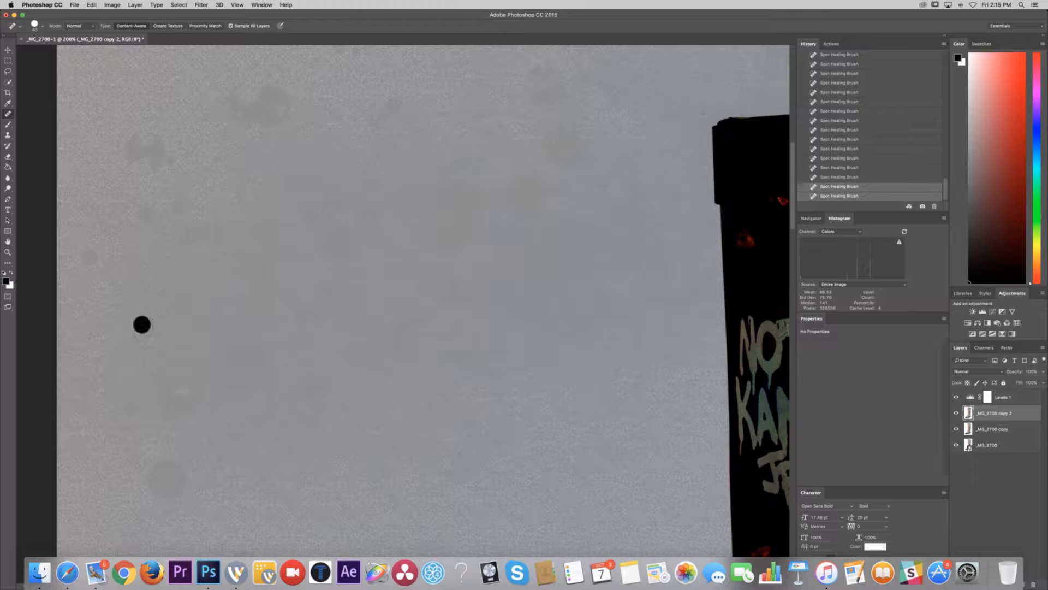
left_click(169, 159)
- Heal the remaining faint specks in the background just above the boot's top rim
scroll(310, 175, "up", 5)
scroll(310, 175, "right", 6)
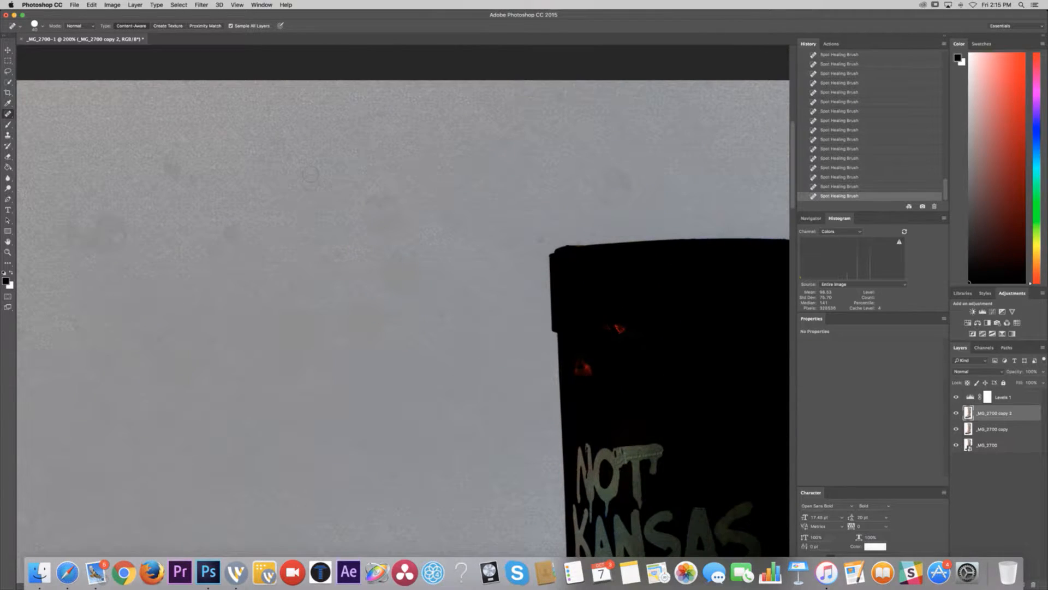
left_click(502, 143)
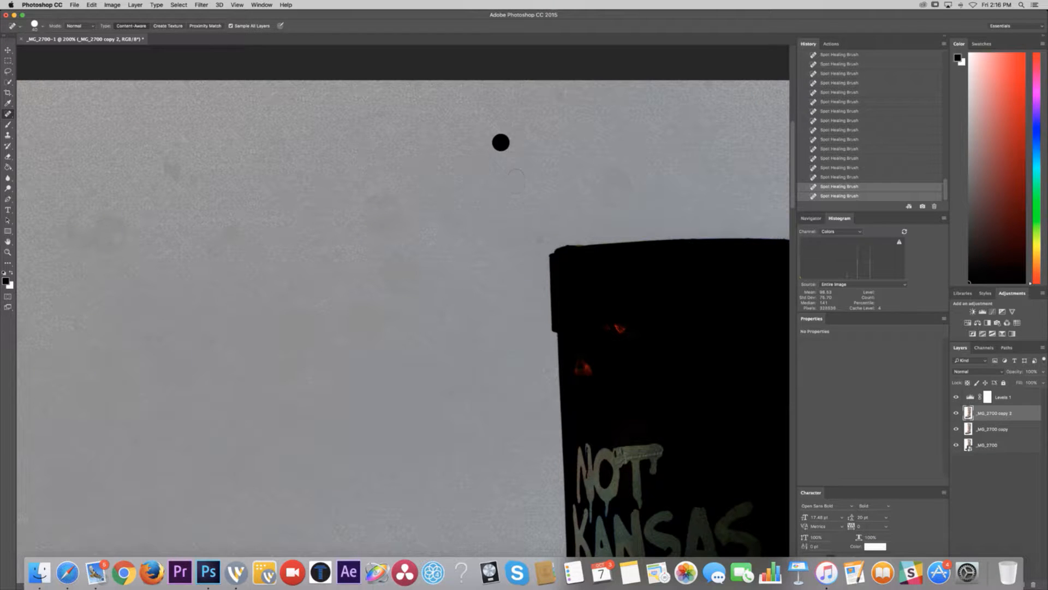
scroll(599, 178, "right", 10)
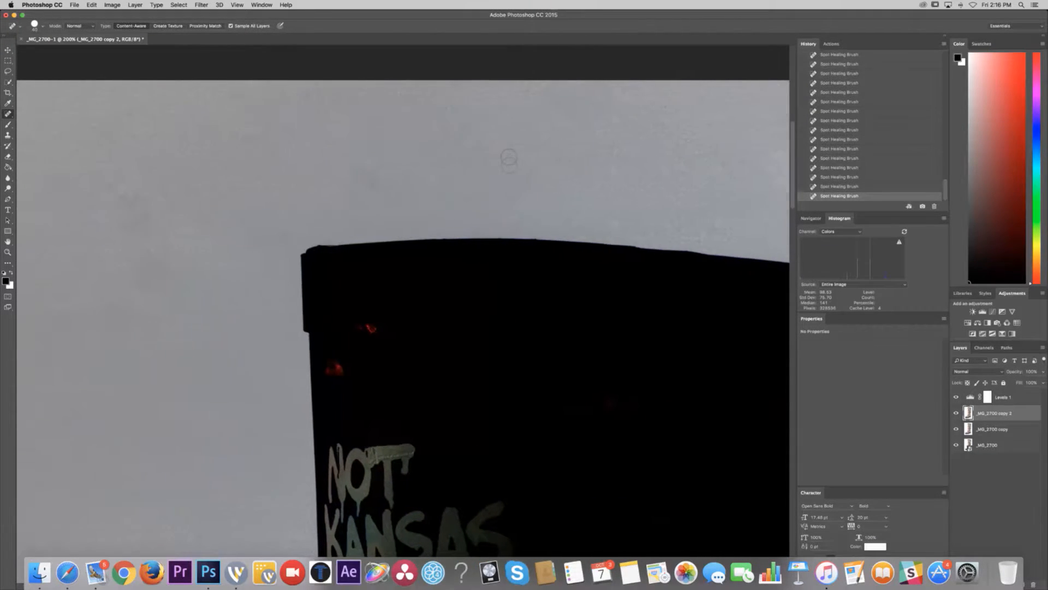
left_click(552, 158)
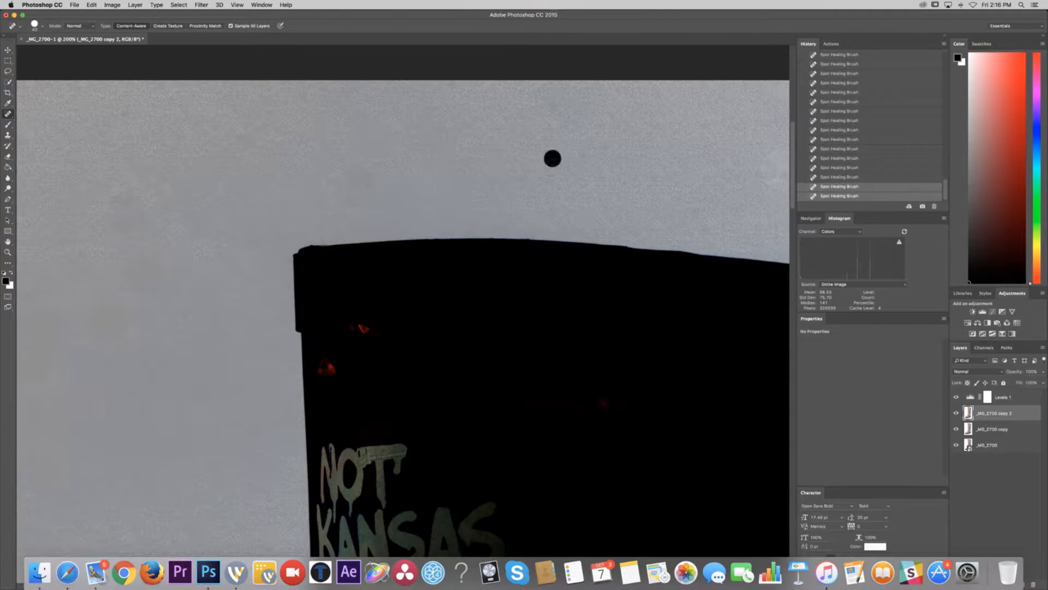
- Hide the Levels 1 adjustment layer to check the cleaned background at full view and 100%, and delete that layer
left_click(1029, 394)
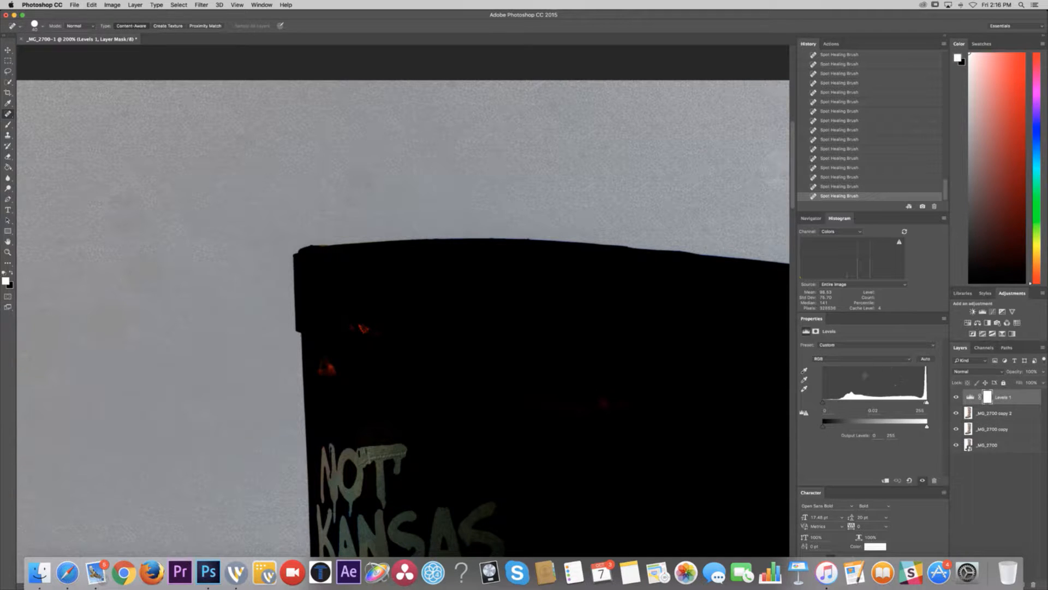
left_click(957, 397)
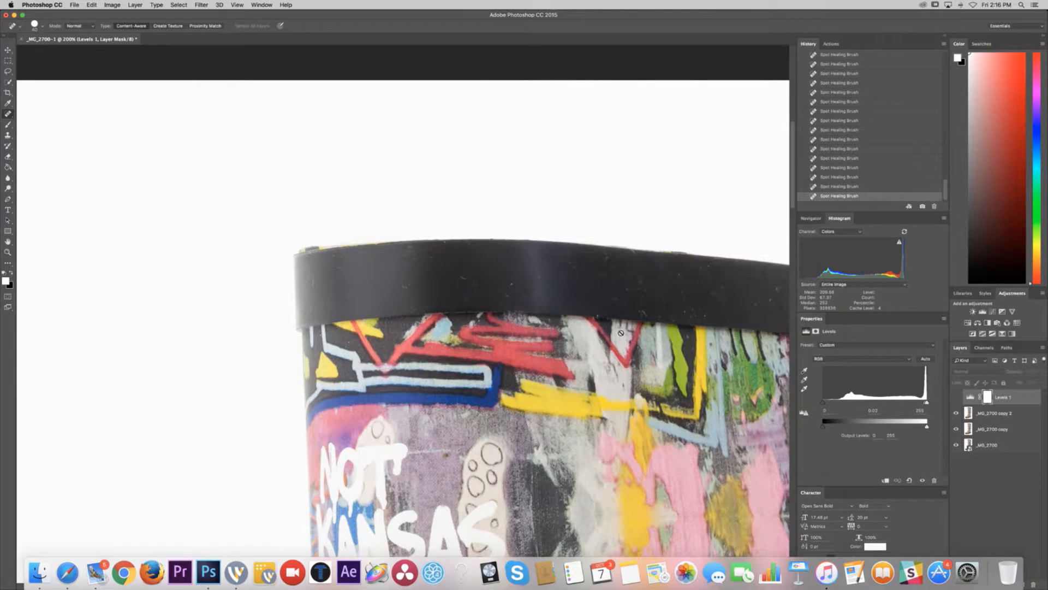
key("super+0")
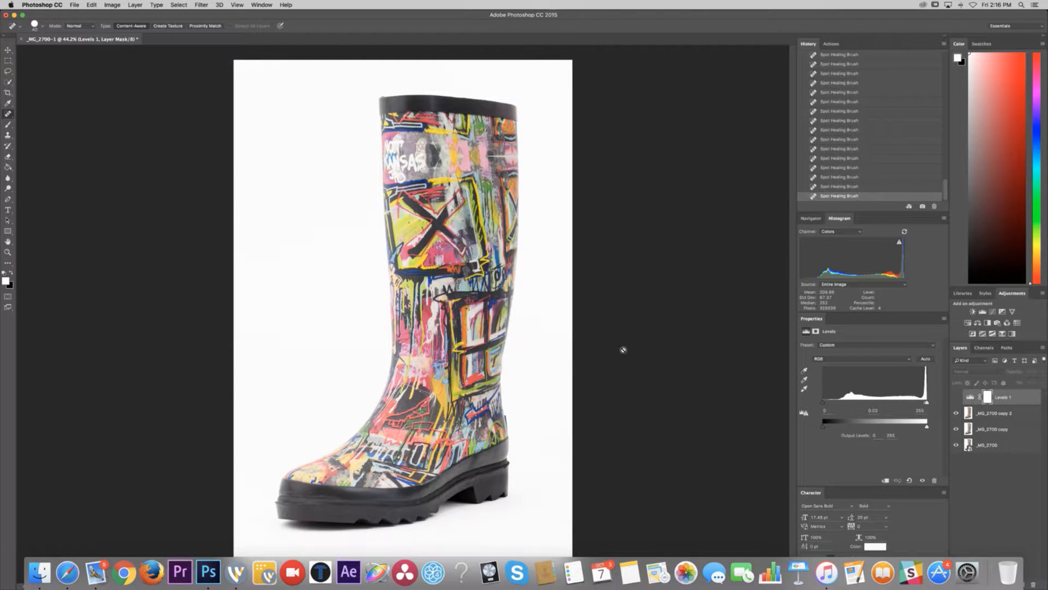
key("super+1")
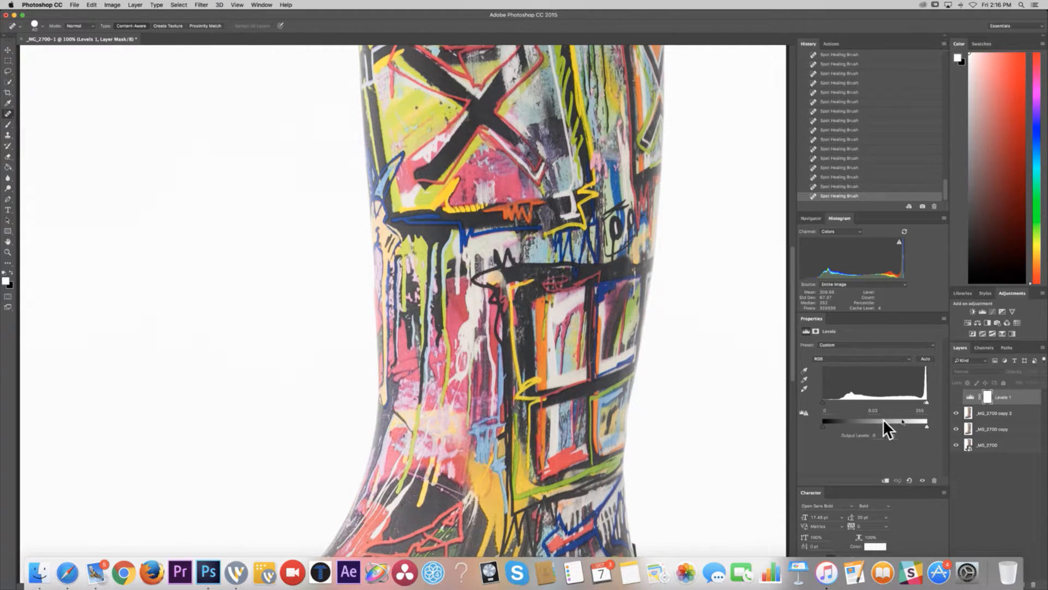
scroll(404, 298, "down", 10)
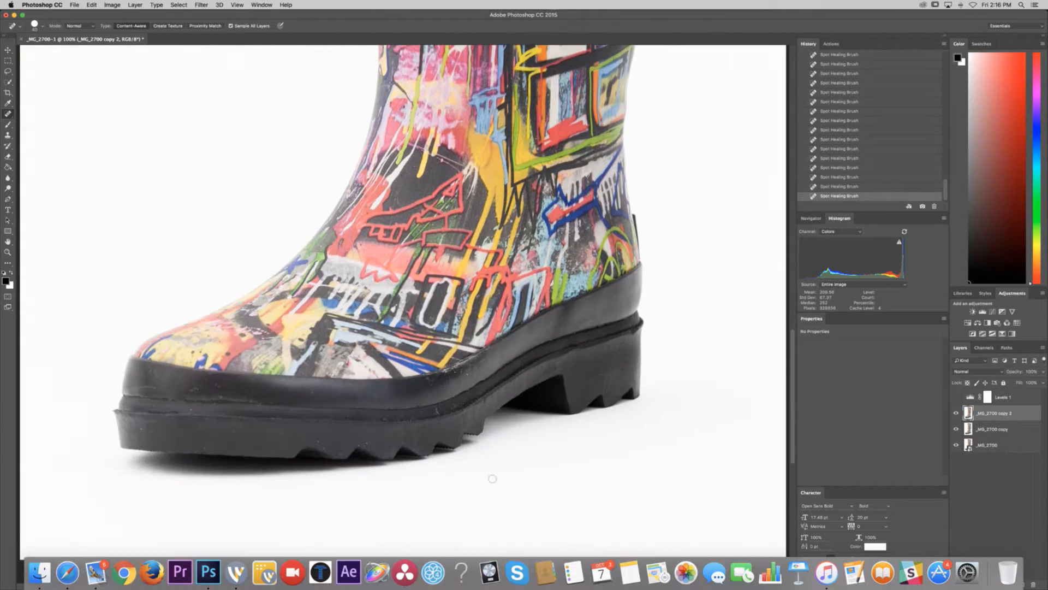
left_click(1022, 393)
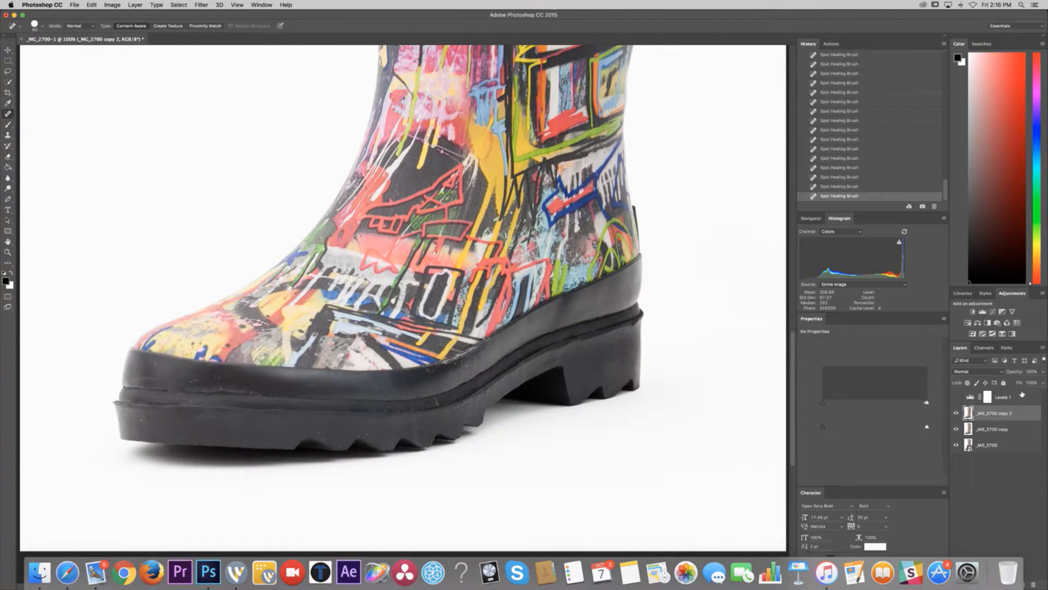
key("BackSpace")
- At 300% zoom, heal the dust specks on the smooth black rubber band below the patterned upper near the toe
key("super+plus")
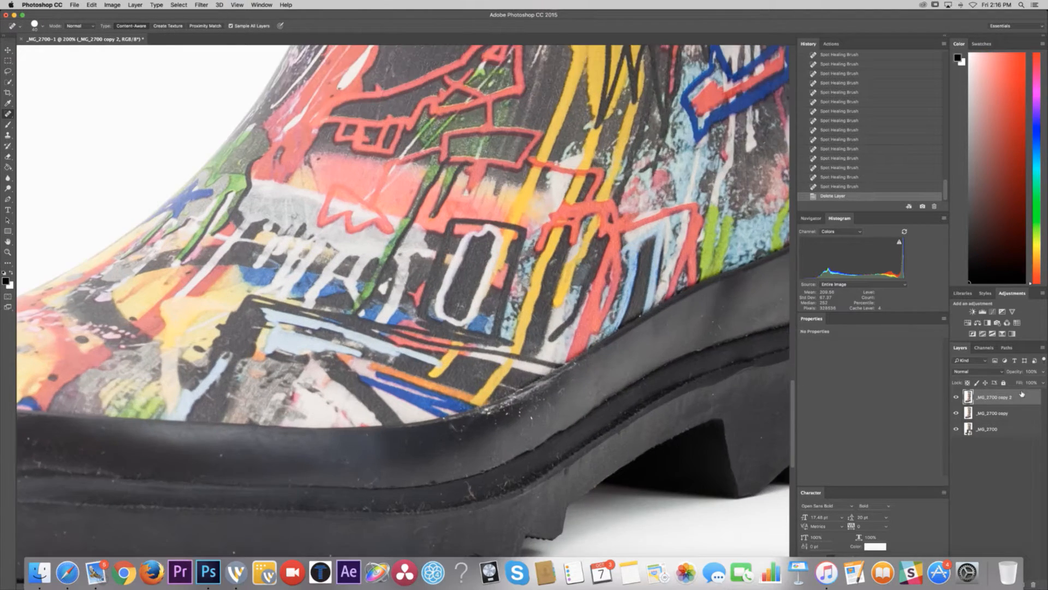
key("super+plus")
scroll(371, 457, "down", 5)
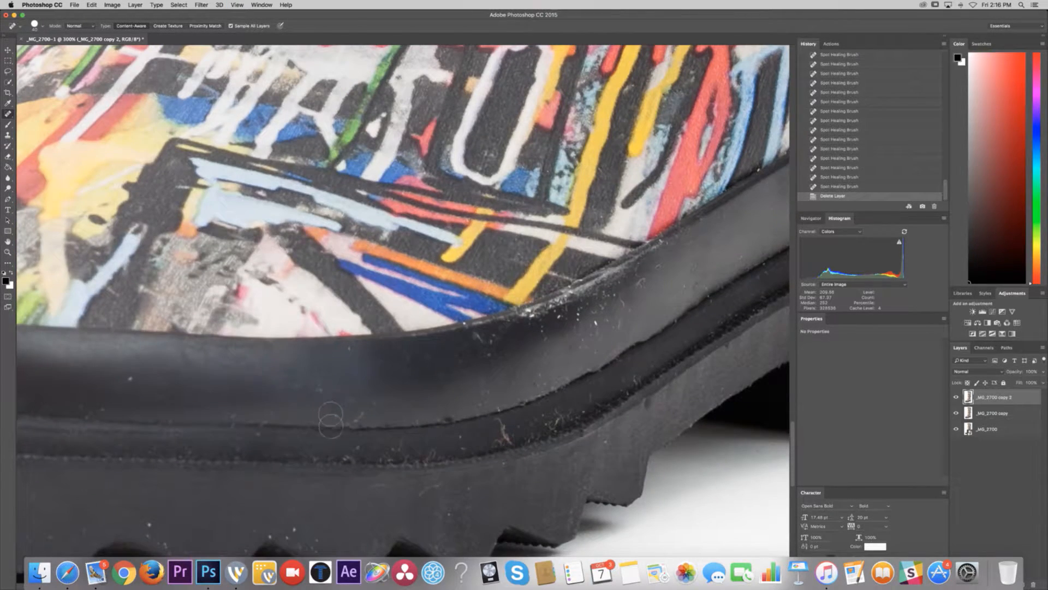
left_click(335, 422)
left_click(350, 361)
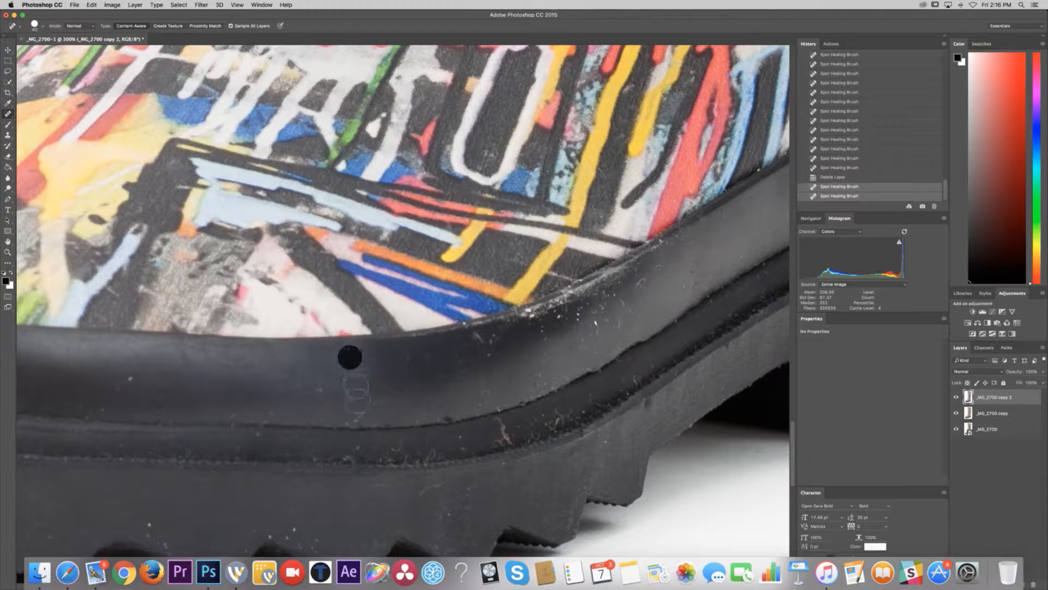
left_click(358, 414)
left_click(351, 413)
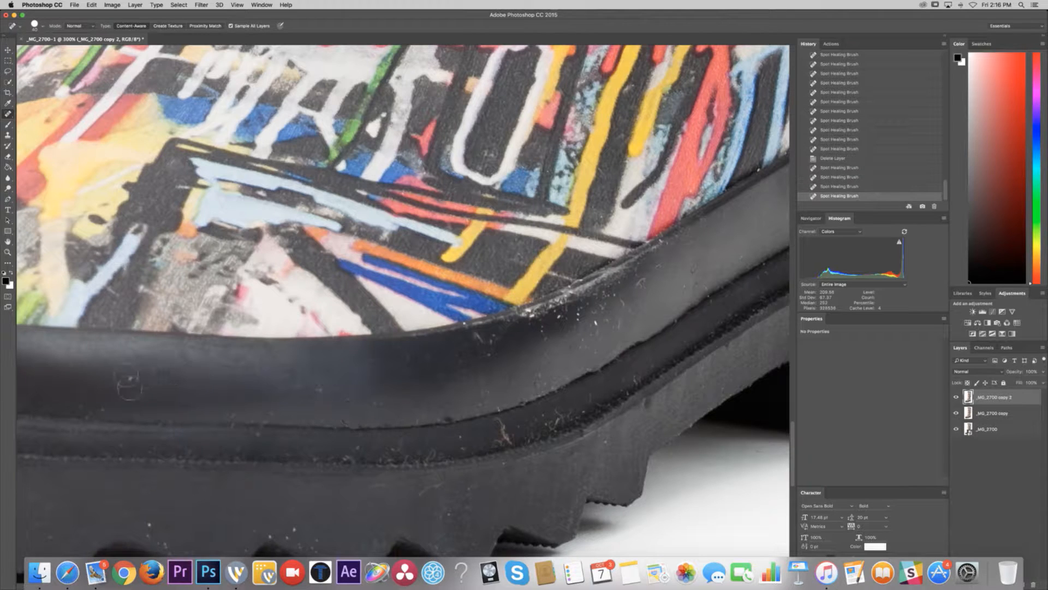
left_click(117, 384)
left_click(300, 384)
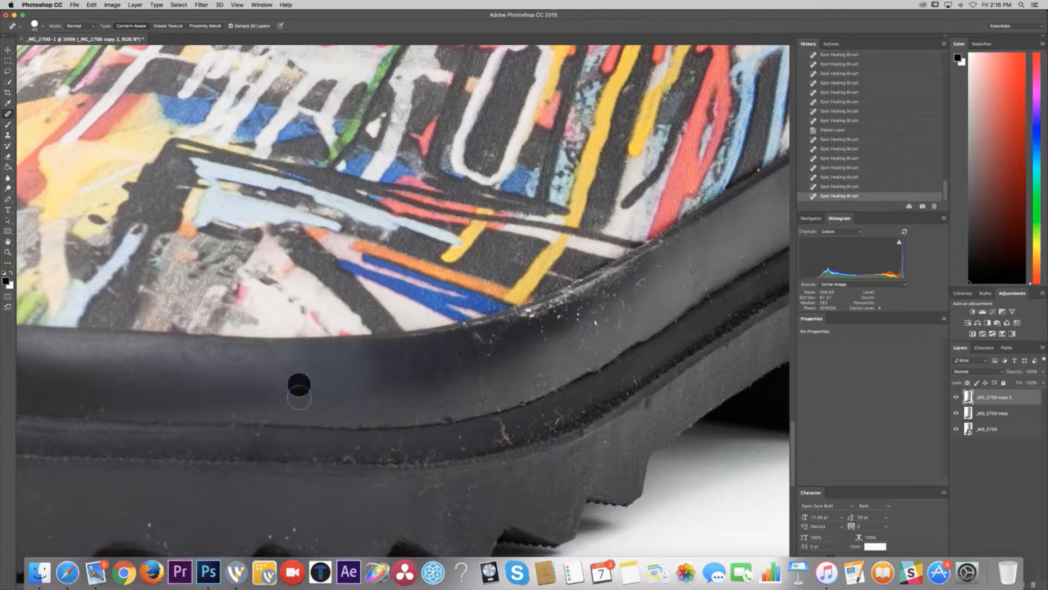
- Heal the dust specks on the side wall of the sole, below the stitched groove at the forefoot
left_click(296, 531)
left_click(317, 535)
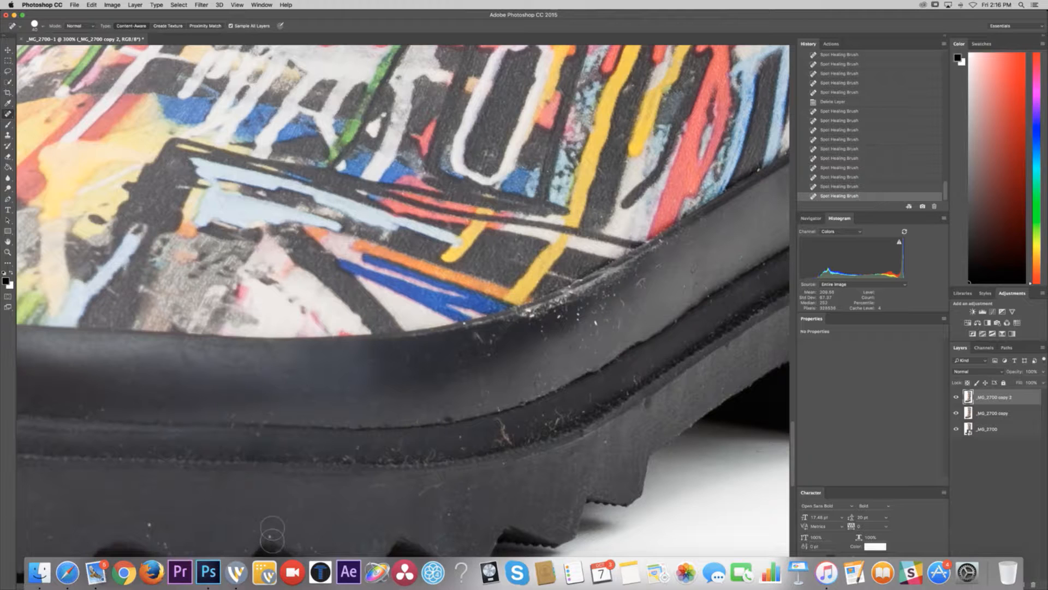
left_click(273, 529)
left_click(384, 488)
left_click(414, 496)
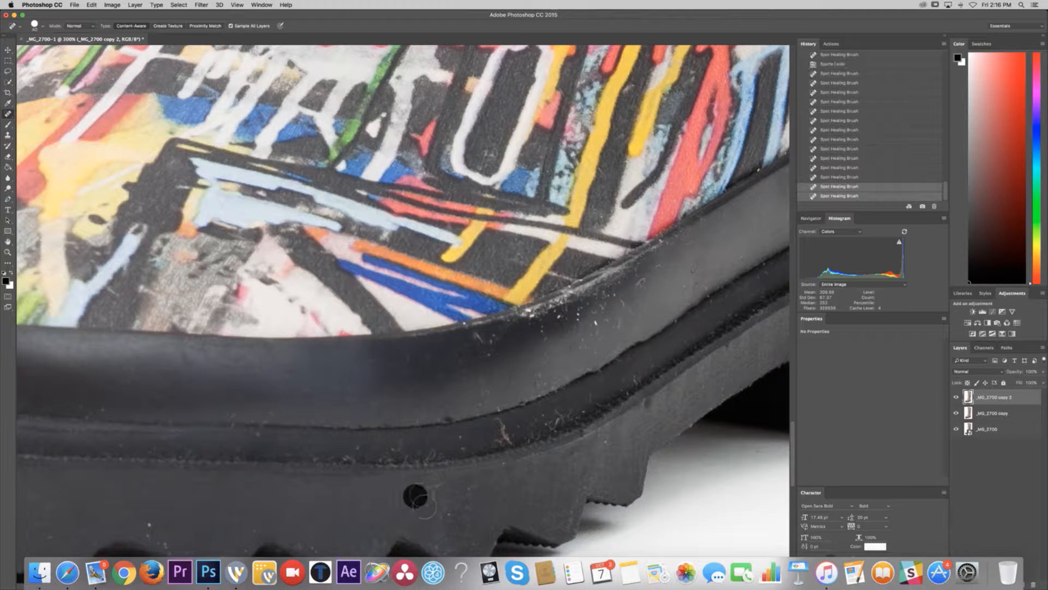
left_click(428, 487)
left_click(448, 511)
left_click(442, 529)
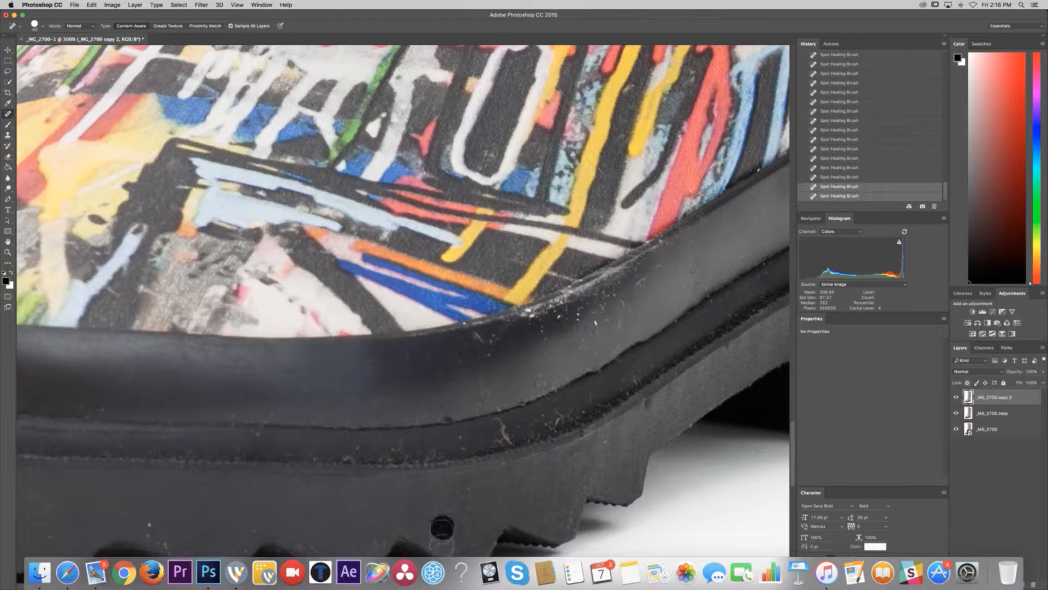
left_click(443, 535)
left_click(459, 520)
left_click(469, 503)
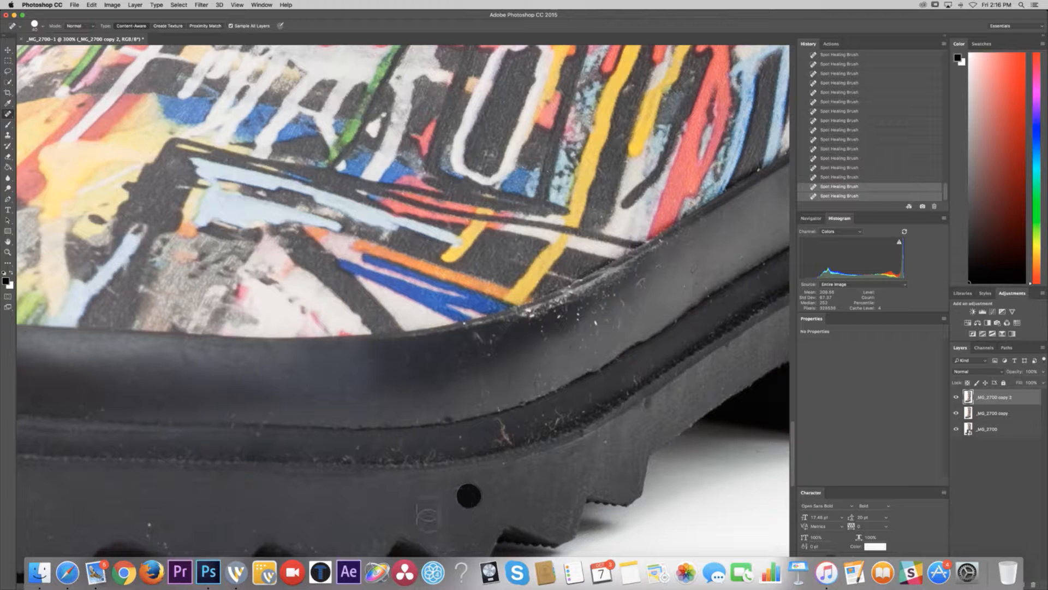
left_click(431, 512)
- Heal the dust specks along the sole's lower edge around the tread notches, working towards the toe
scroll(383, 508, "down", 3)
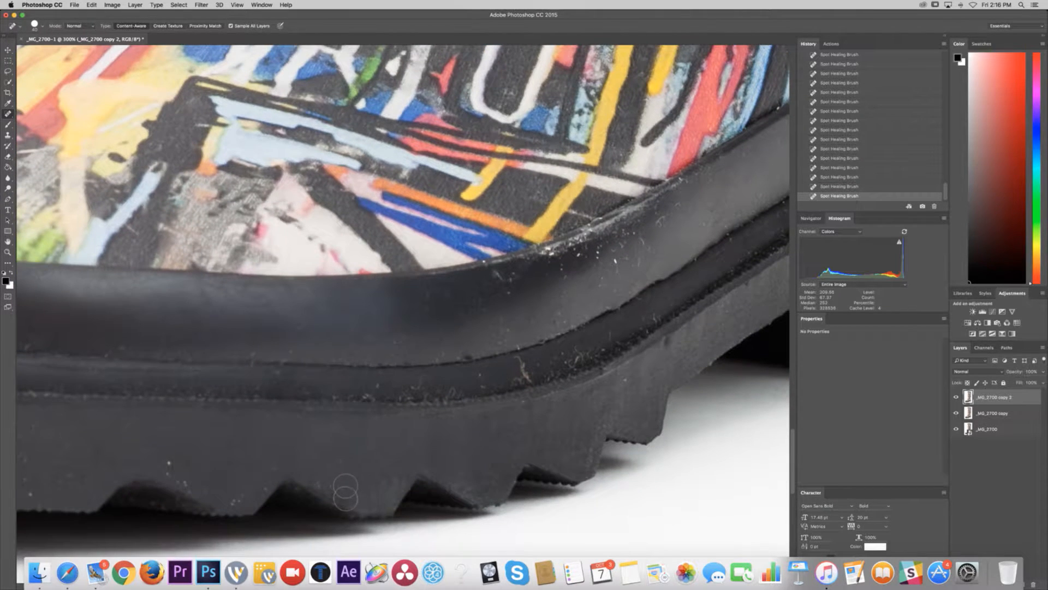
left_click(339, 484)
left_click(319, 482)
left_click(268, 467)
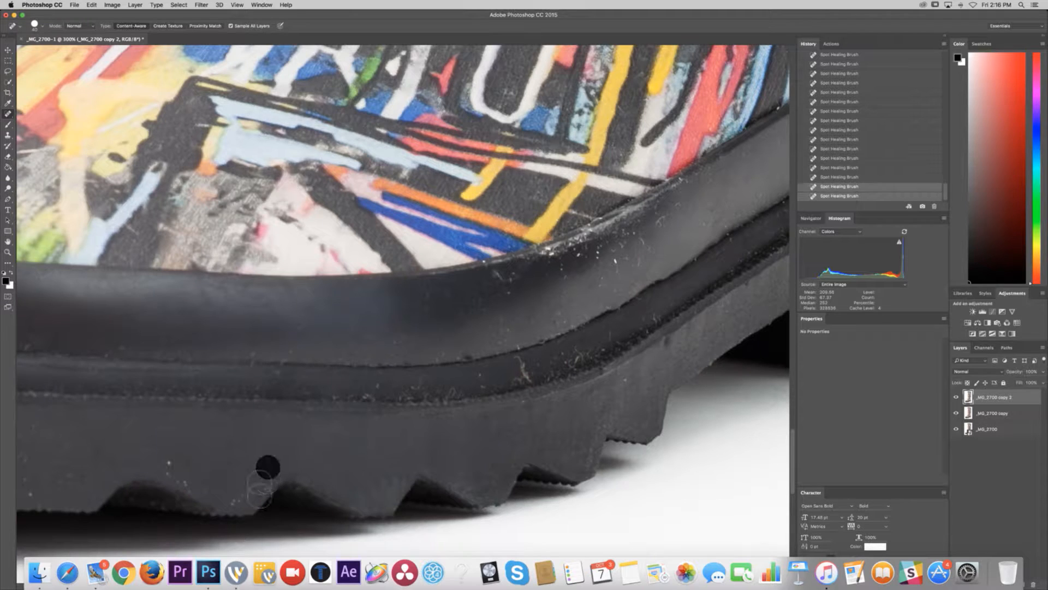
left_click(252, 480)
left_click(234, 496)
left_click(168, 456)
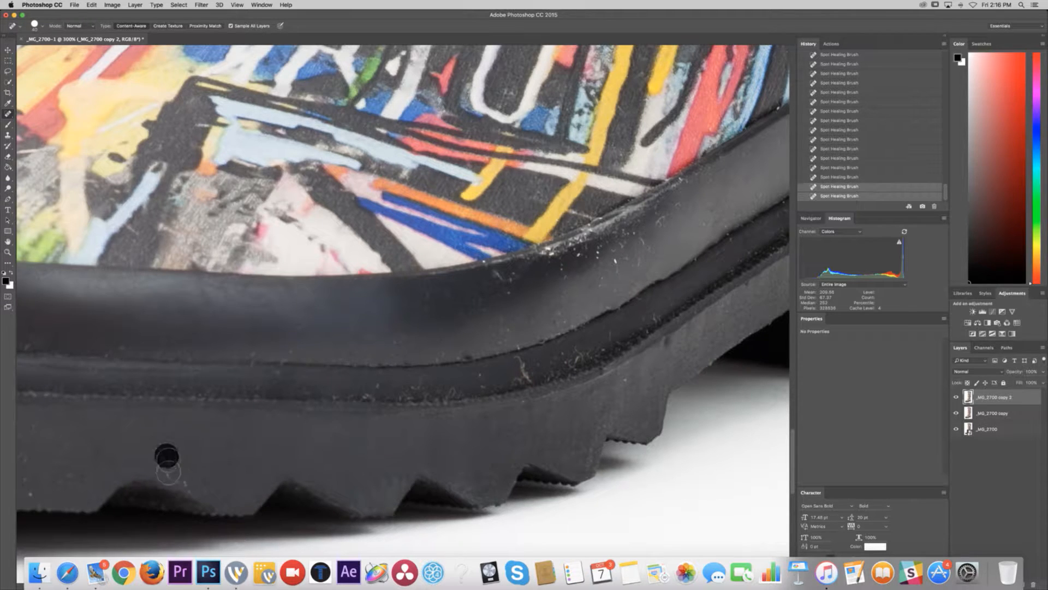
left_click(187, 475)
left_click(194, 488)
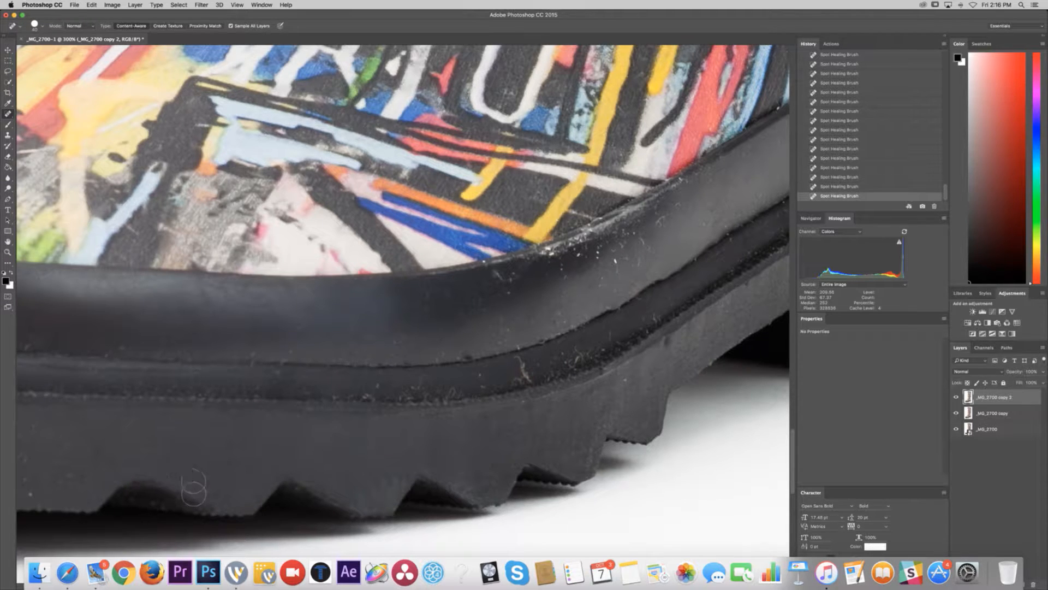
left_click(195, 487)
scroll(185, 487, "left", 3)
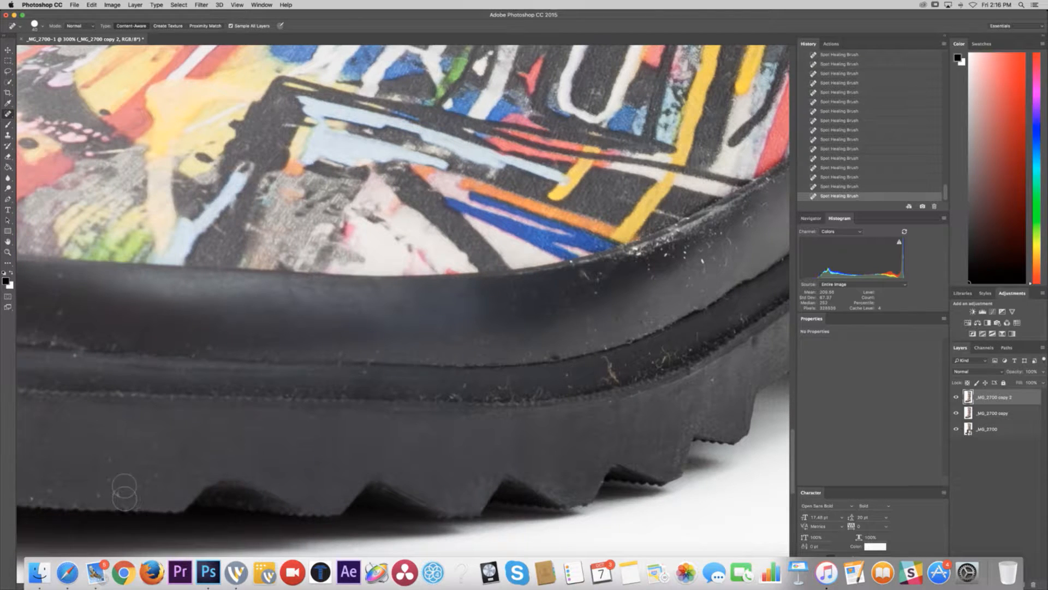
- Heal the remaining dust specks on the sole's side wall and lower edge on the toe side of the first tread notch
left_click(120, 492)
left_click(153, 477)
left_click(164, 443)
left_click(113, 476)
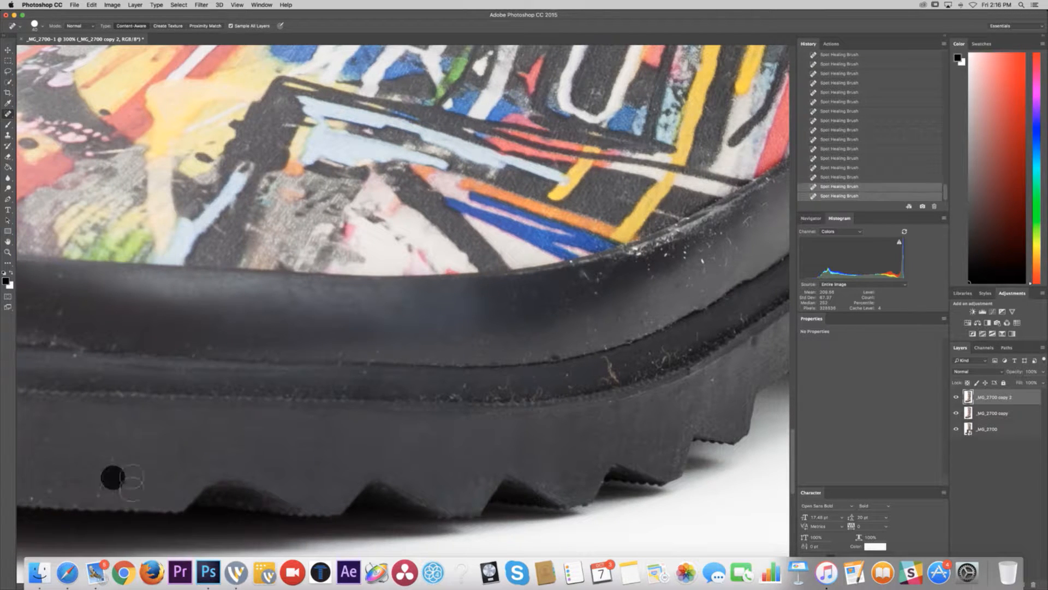
left_click(133, 475)
left_click(99, 487)
left_click(113, 463)
scroll(87, 475, "left", 5)
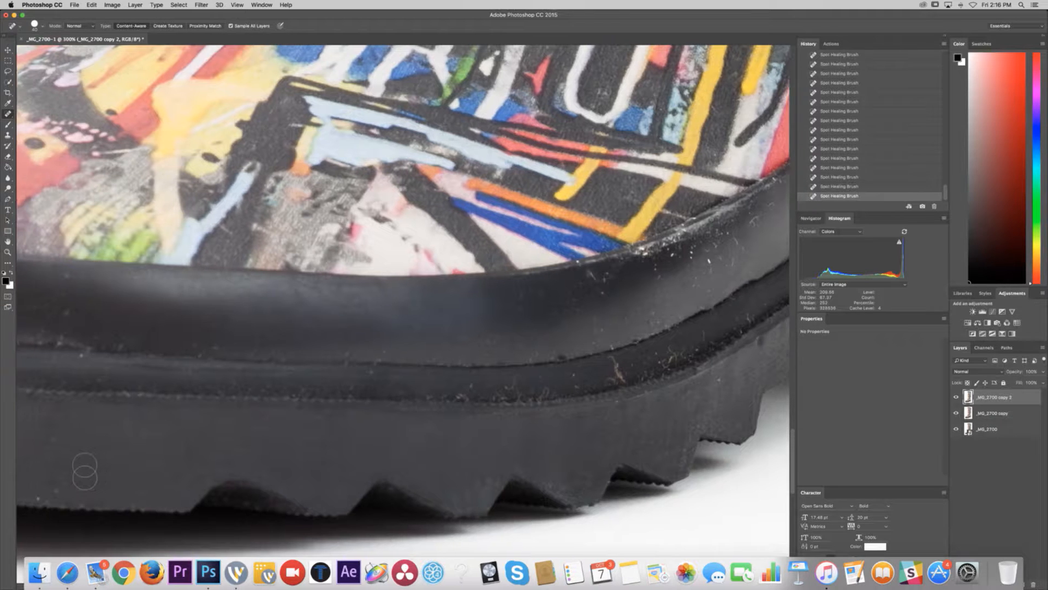
- Switch to Safari, read the viewer comment under the live video on the No Future Photography Facebook page, and return to Photoshop
left_click_drag(1, 77, 717, 92)
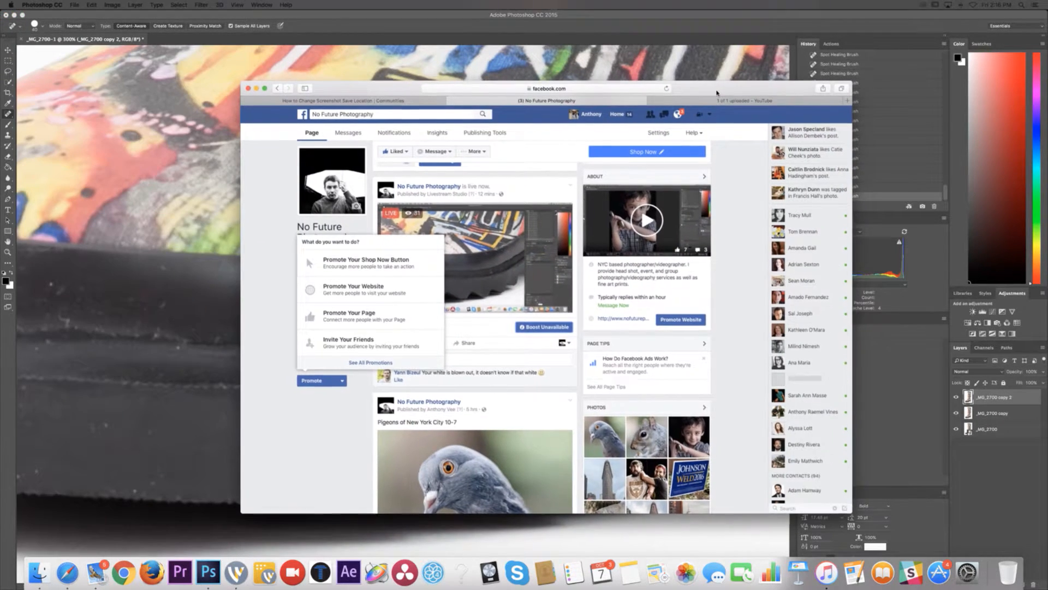
left_click(534, 189)
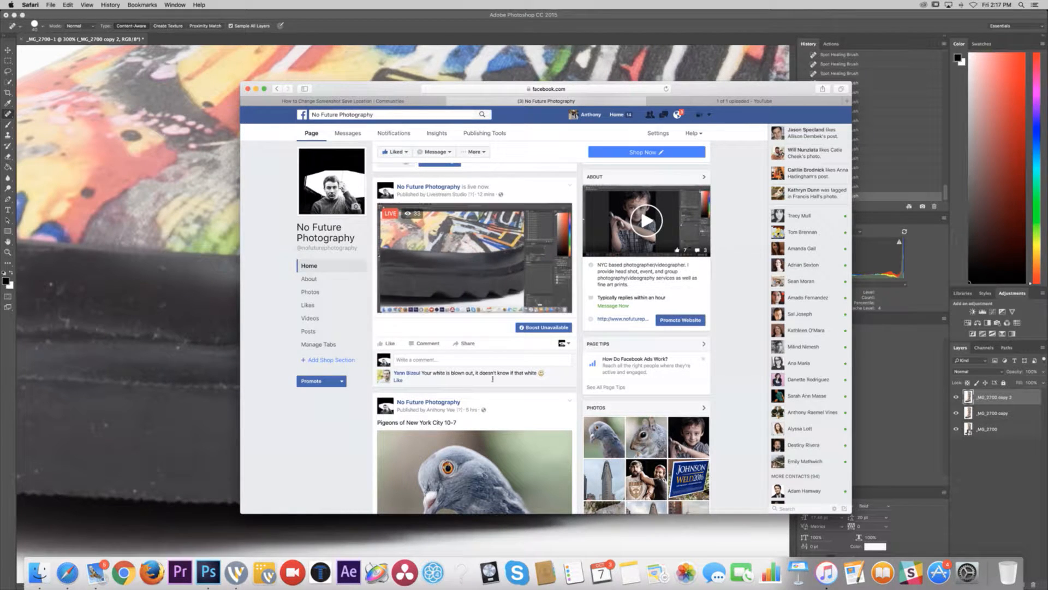
mouse_move(420, 376)
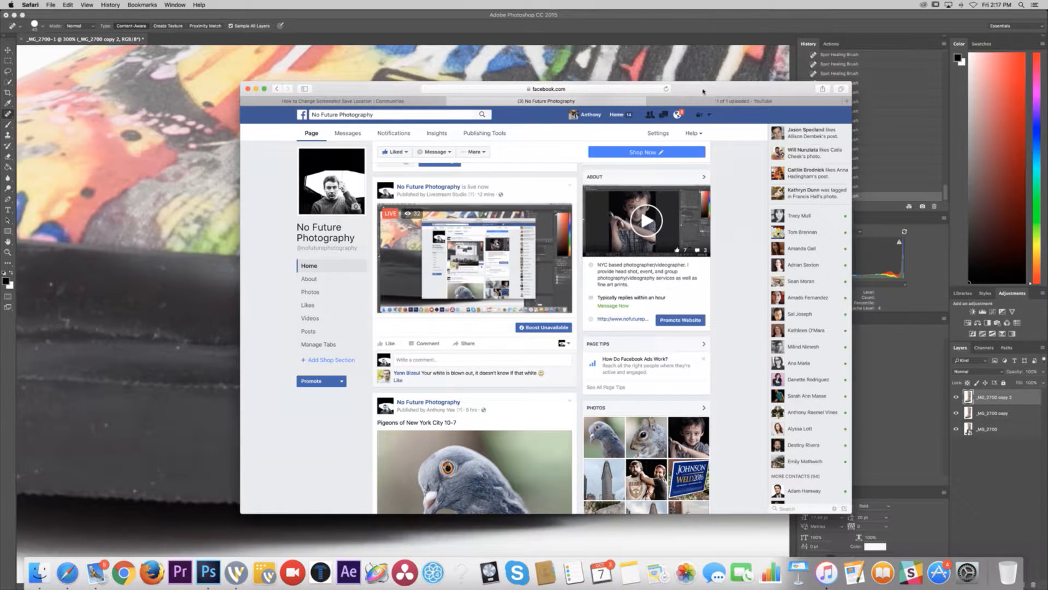
left_click_drag(706, 91, 0, 74)
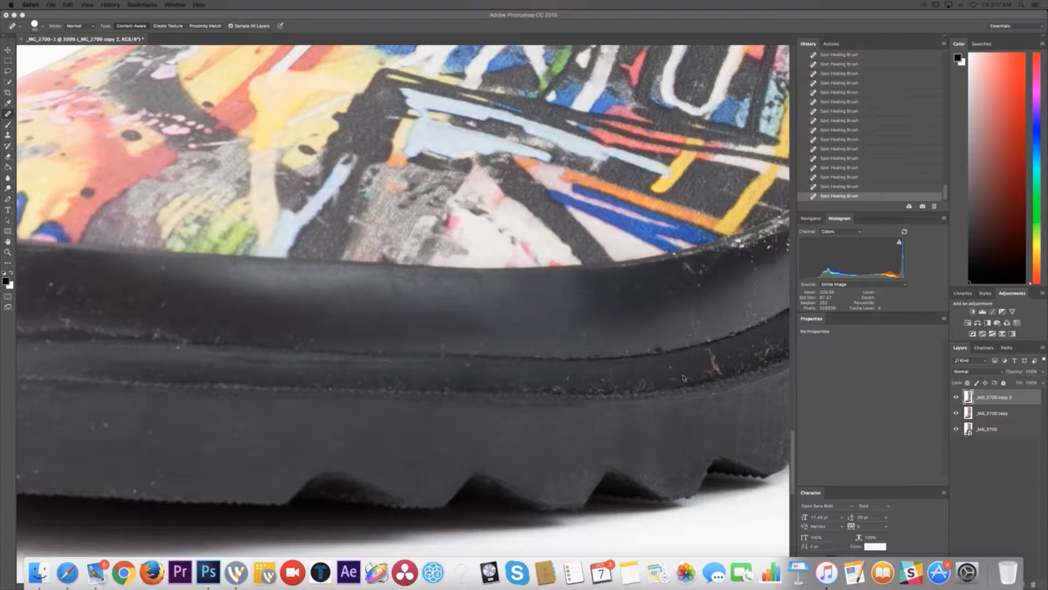
- Heal the dust specks on the smooth upper rubber band where it starts curving up at the forefoot, working towards the toe
left_click(693, 272)
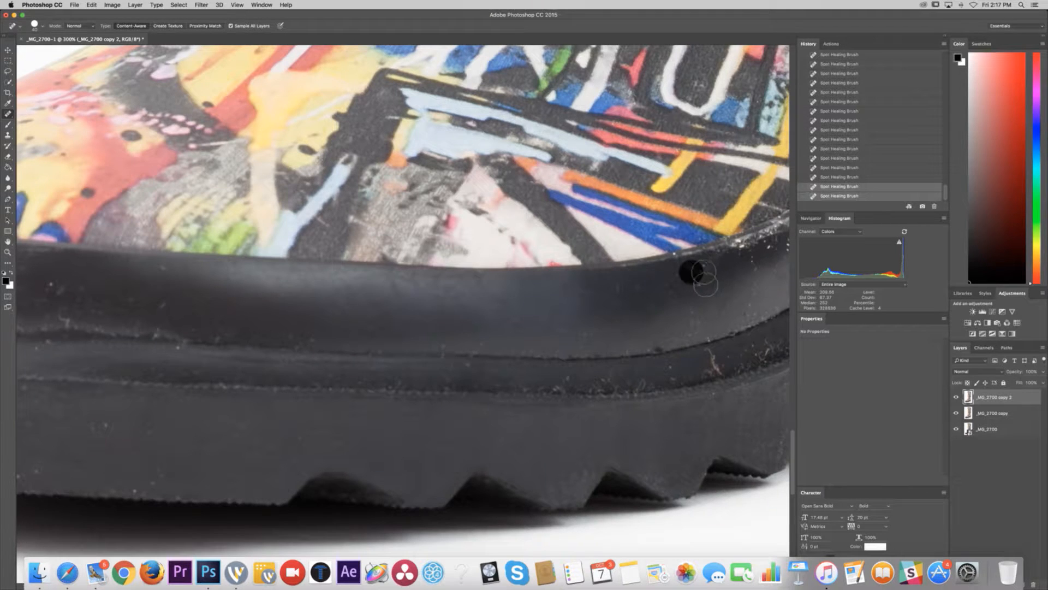
left_click(707, 270)
left_click(698, 280)
left_click(667, 292)
left_click(674, 303)
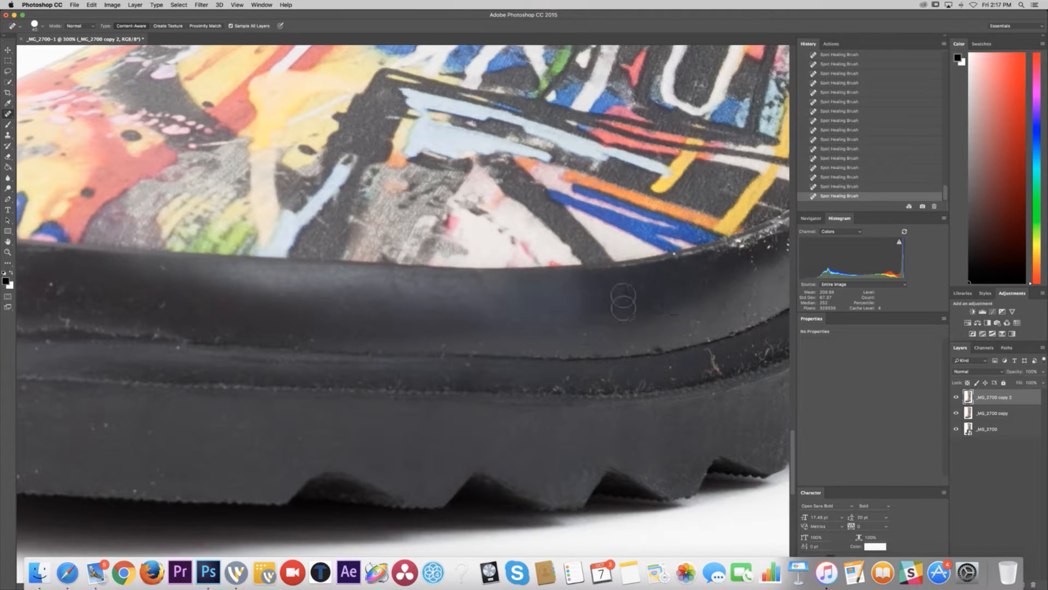
left_click(614, 299)
left_click(591, 329)
left_click(562, 330)
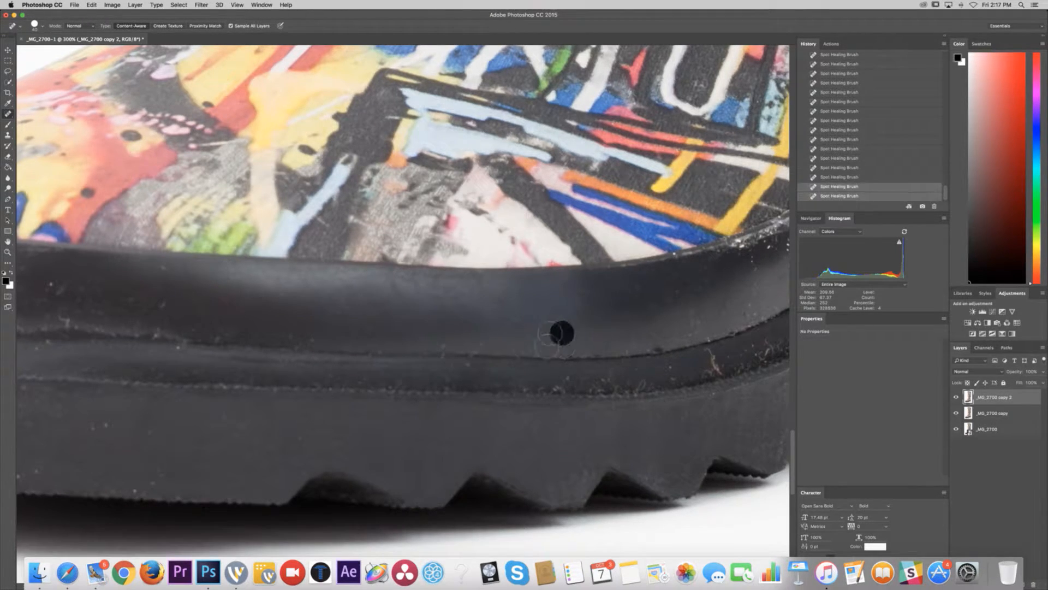
left_click(443, 335)
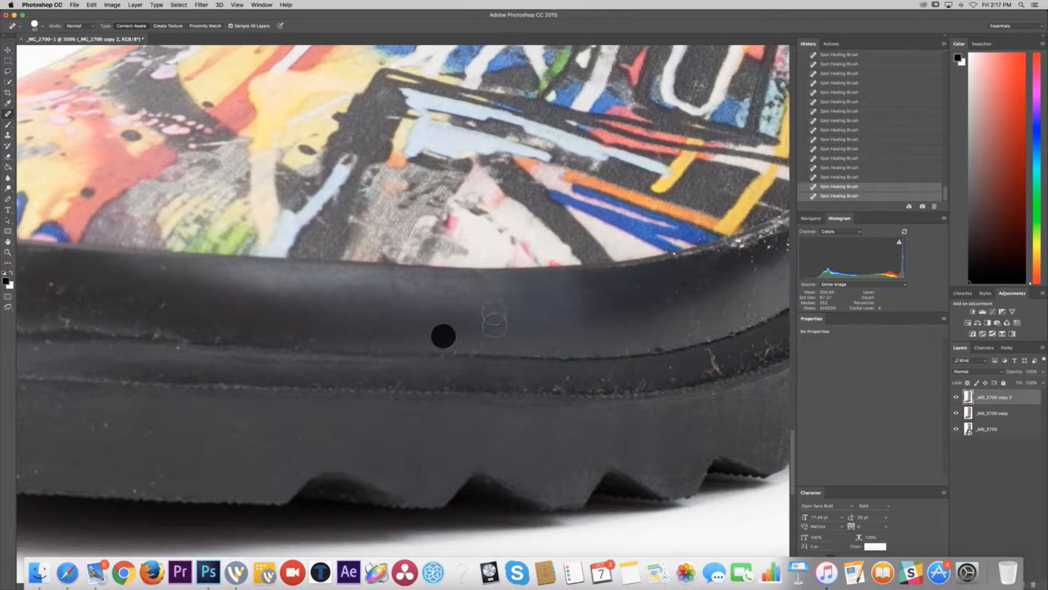
left_click(538, 318)
- Heal the dust specks and the small pale squiggle mark on the smooth rubber band towards the toe end
scroll(421, 328, "left", 5)
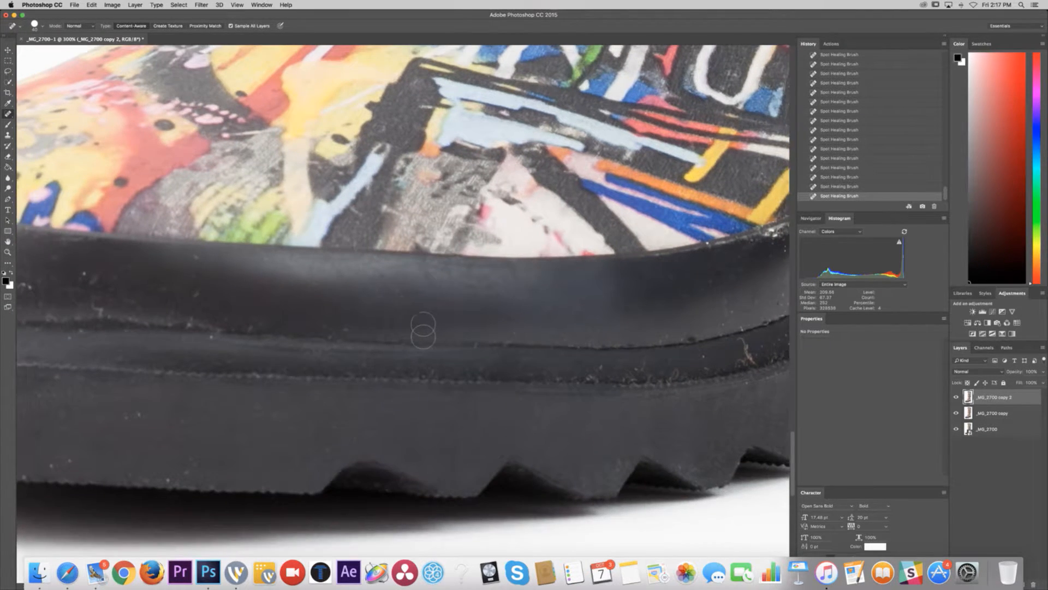
left_click(227, 260)
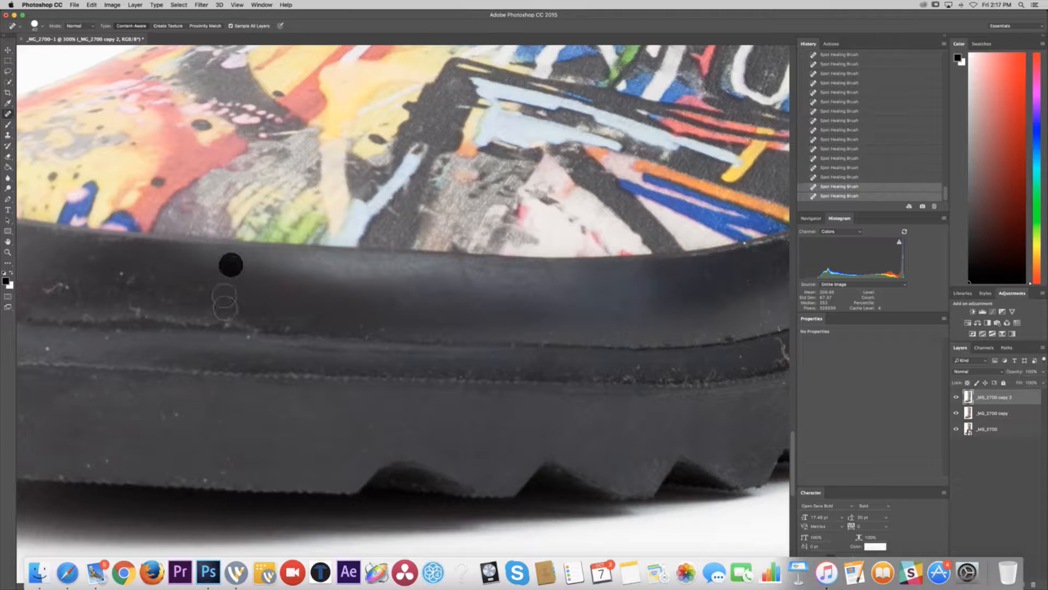
scroll(164, 287, "left", 3)
left_click(175, 277)
left_click(197, 281)
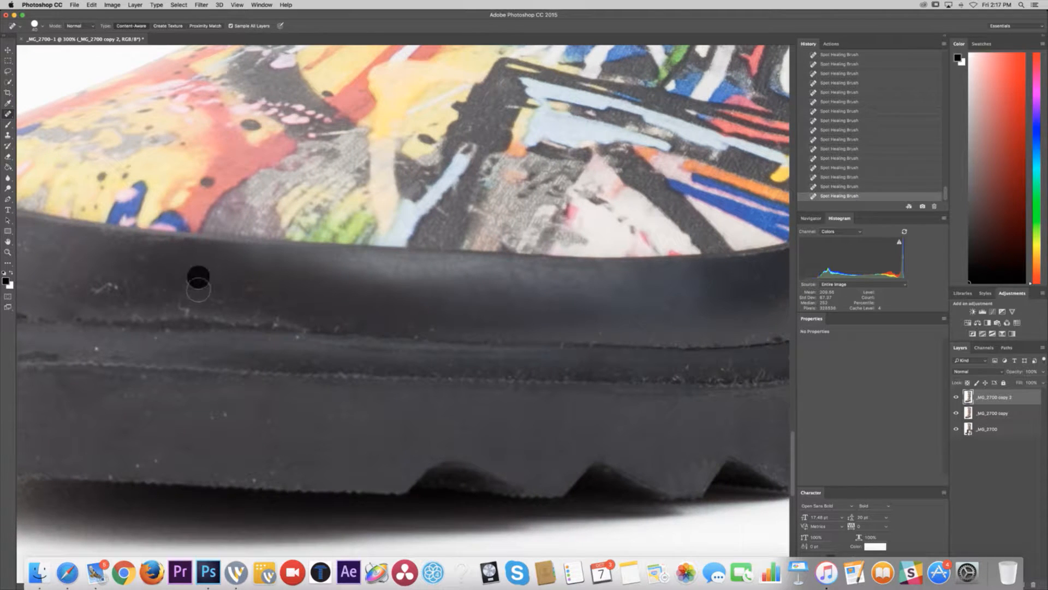
left_click(187, 301)
left_click(191, 303)
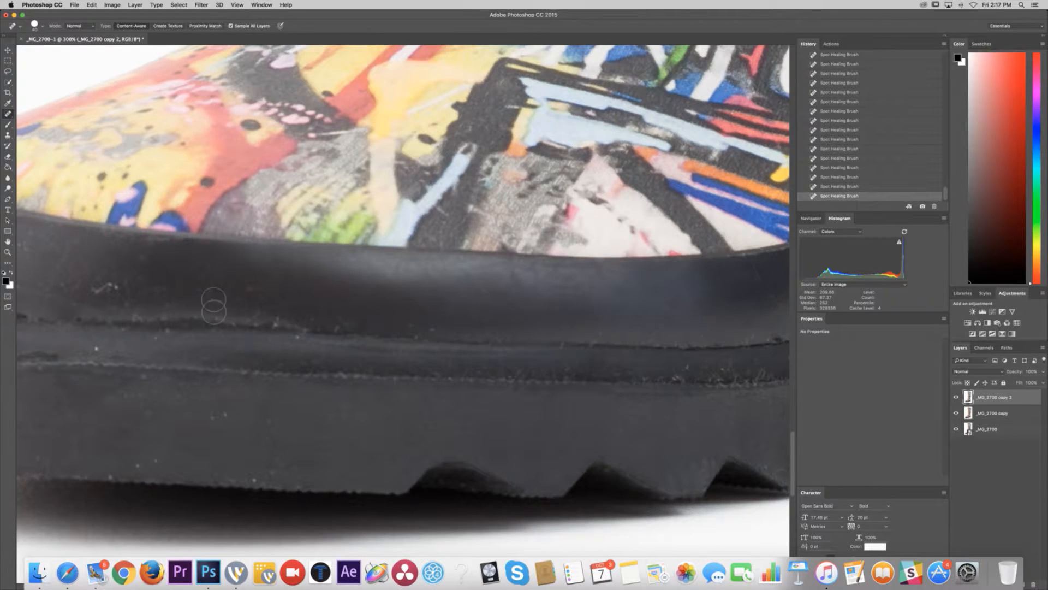
scroll(210, 308, "left", 7)
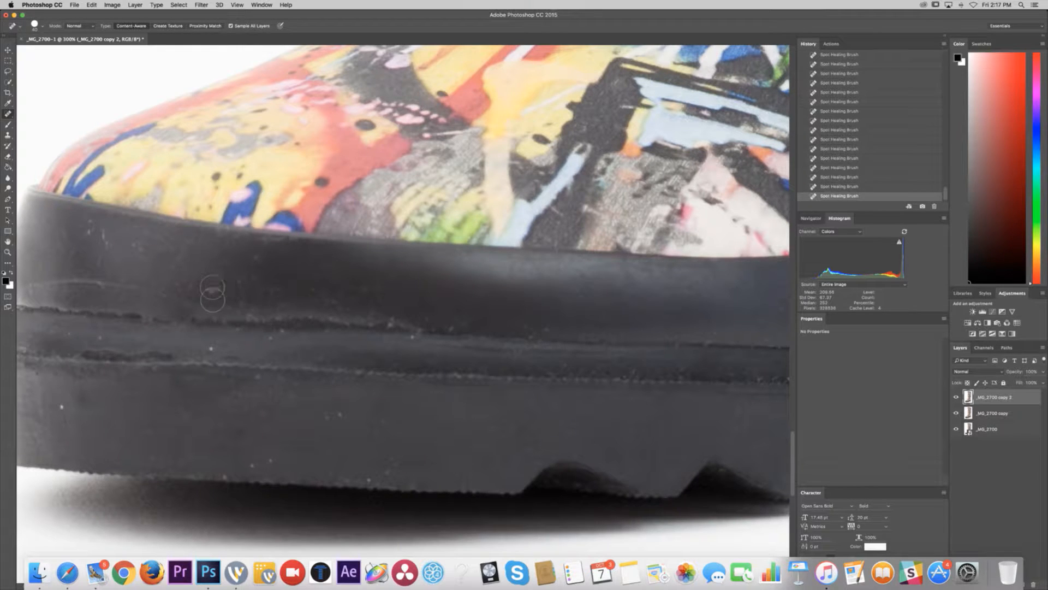
left_click(213, 294)
left_click(248, 304)
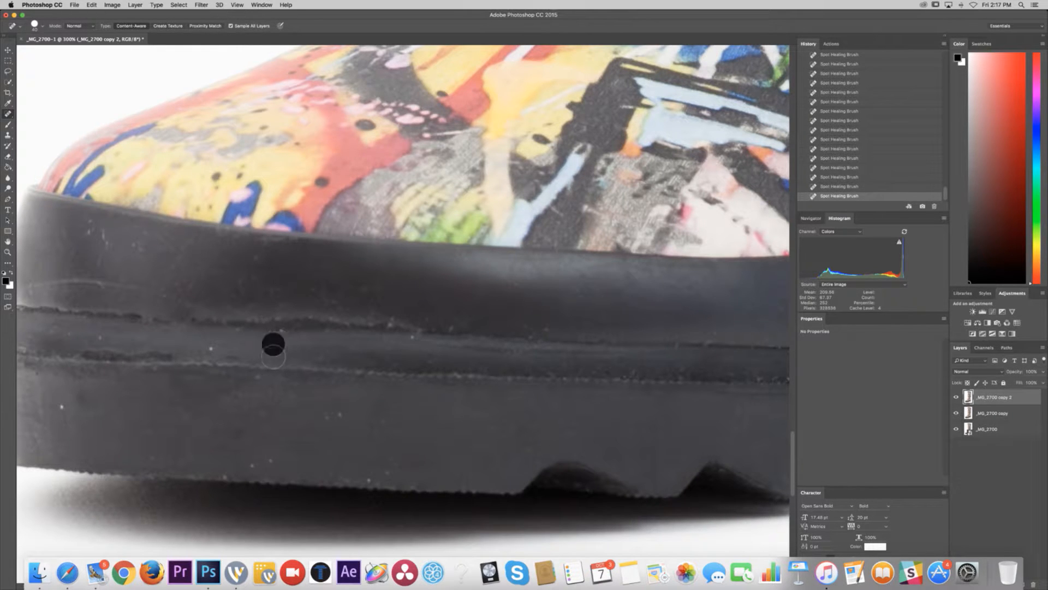
- Heal the bright specks on the toe half of the sole, on its side wall and just above the lower edge
left_click(273, 344)
left_click(386, 421)
left_click(388, 454)
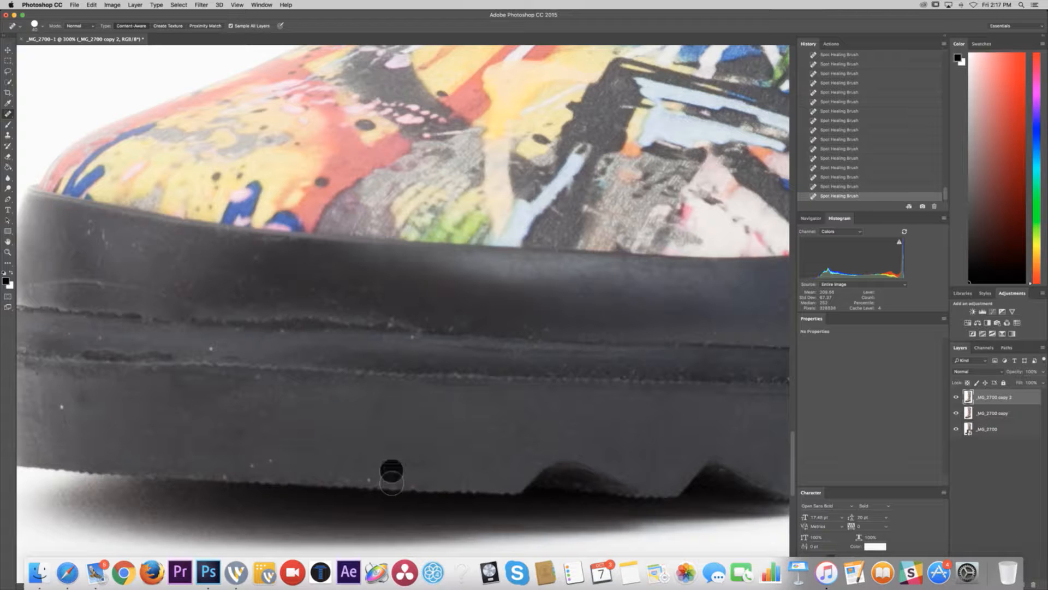
left_click(365, 468)
scroll(256, 448, "down", 5)
scroll(257, 447, "left", 4)
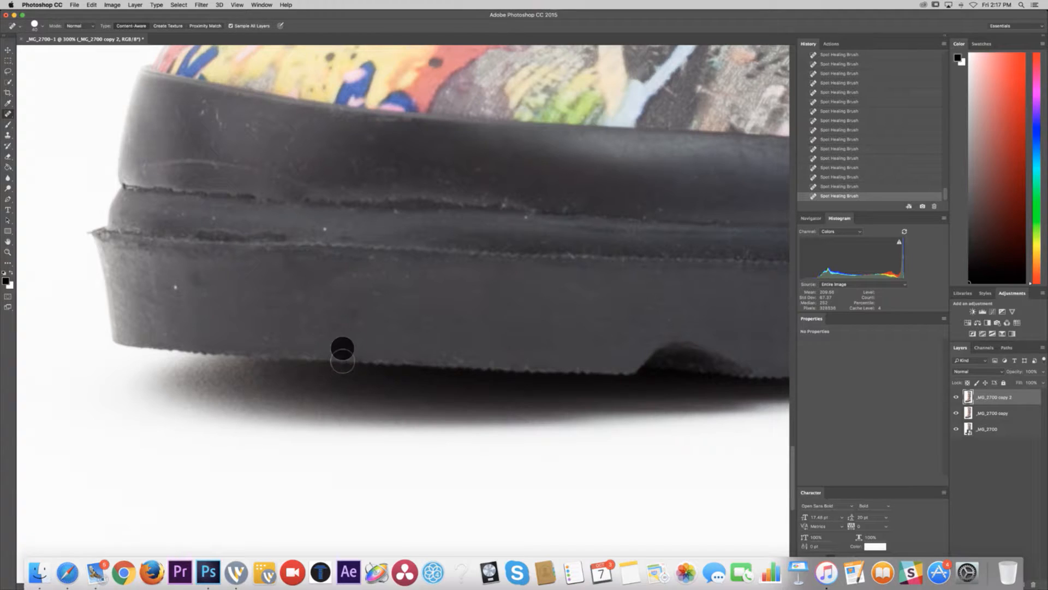
left_click(166, 287)
- Heal the specks along the recessed strip between the two seams near the toe and on the side wall below it
left_click(328, 229)
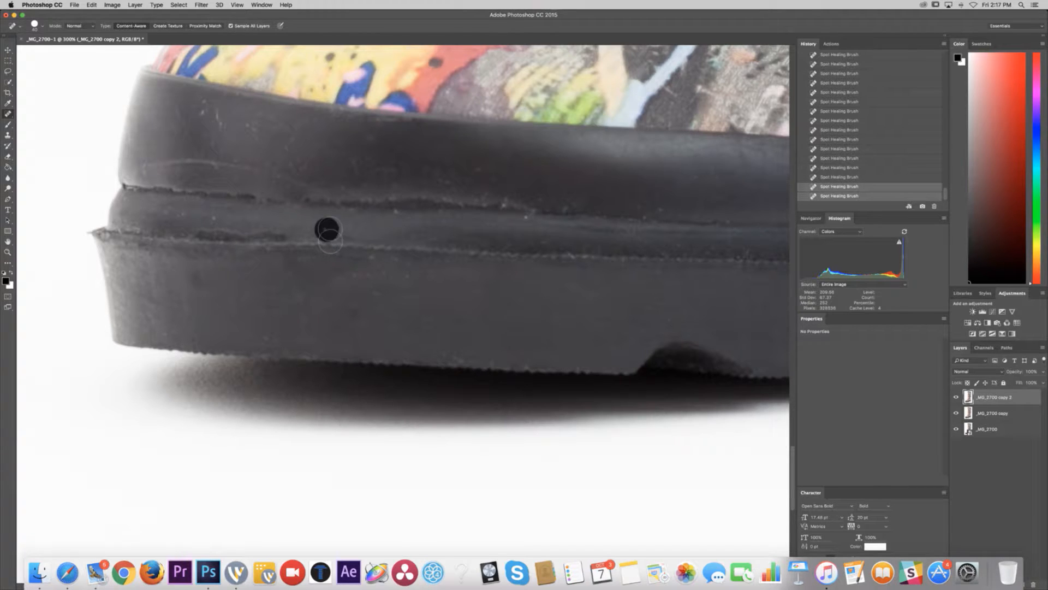
left_click(526, 224)
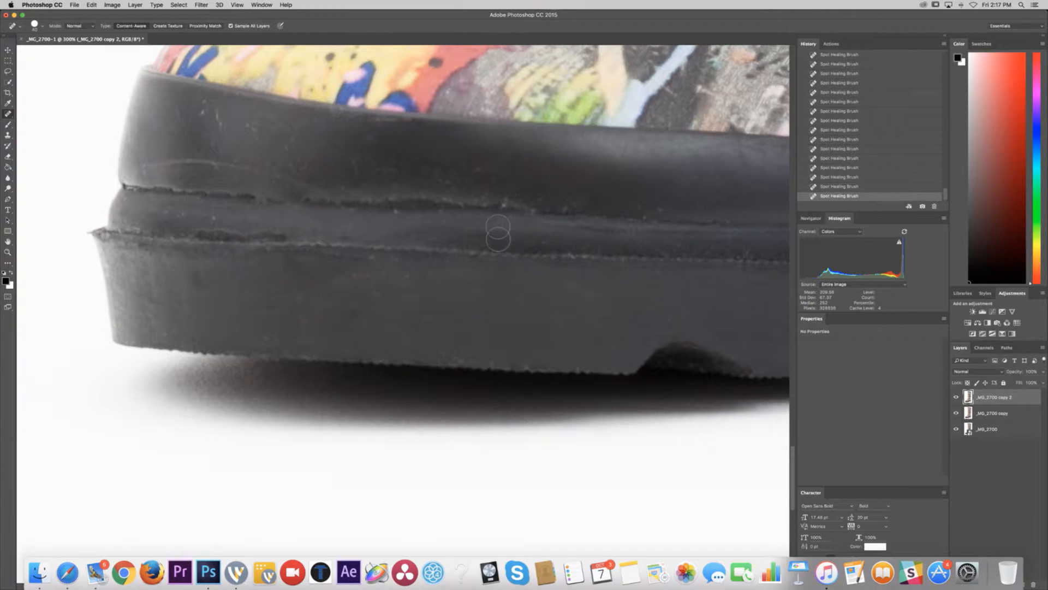
left_click(497, 224)
left_click(396, 218)
left_click(302, 300)
left_click(354, 277)
left_click(375, 277)
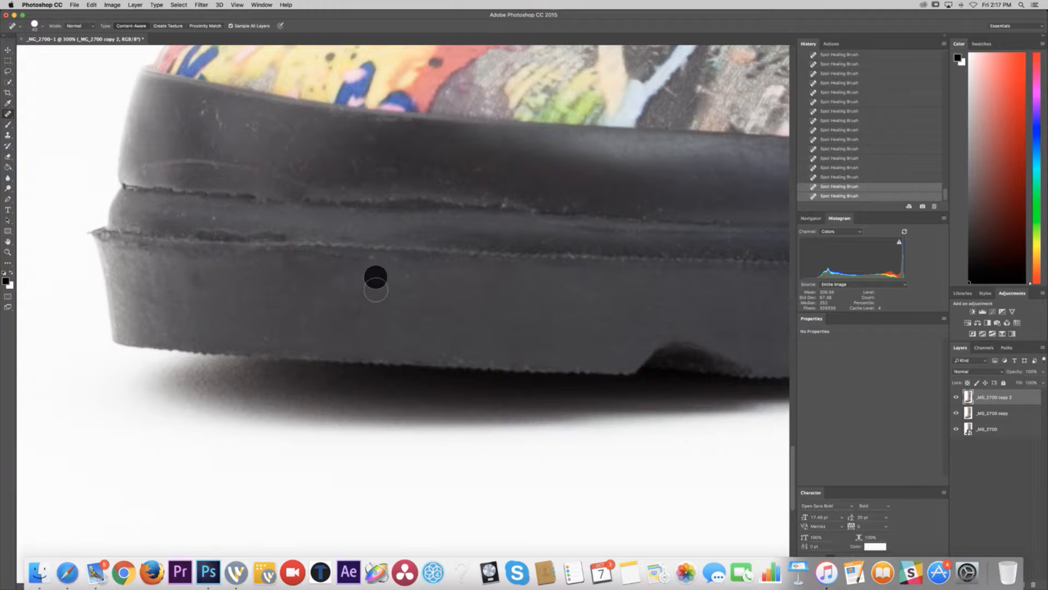
left_click(407, 277)
- Heal the specks on the sole's side wall above the tread notches, where the sole bends up towards the arch
scroll(410, 304, "right", 5)
scroll(410, 304, "up", 2)
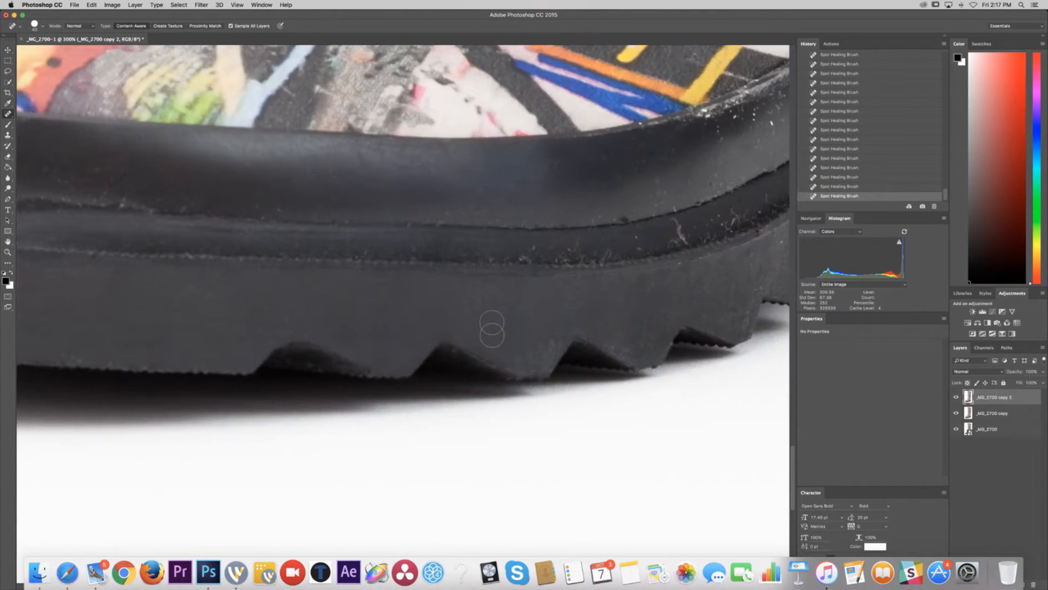
scroll(491, 330, "right", 5)
scroll(503, 334, "up", 2)
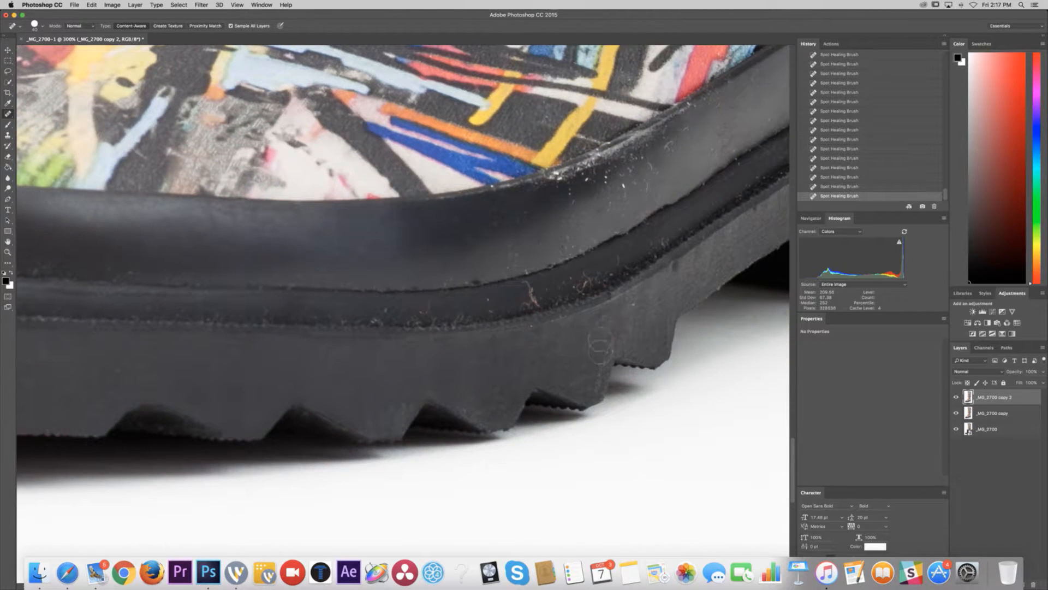
left_click(594, 369)
left_click(576, 377)
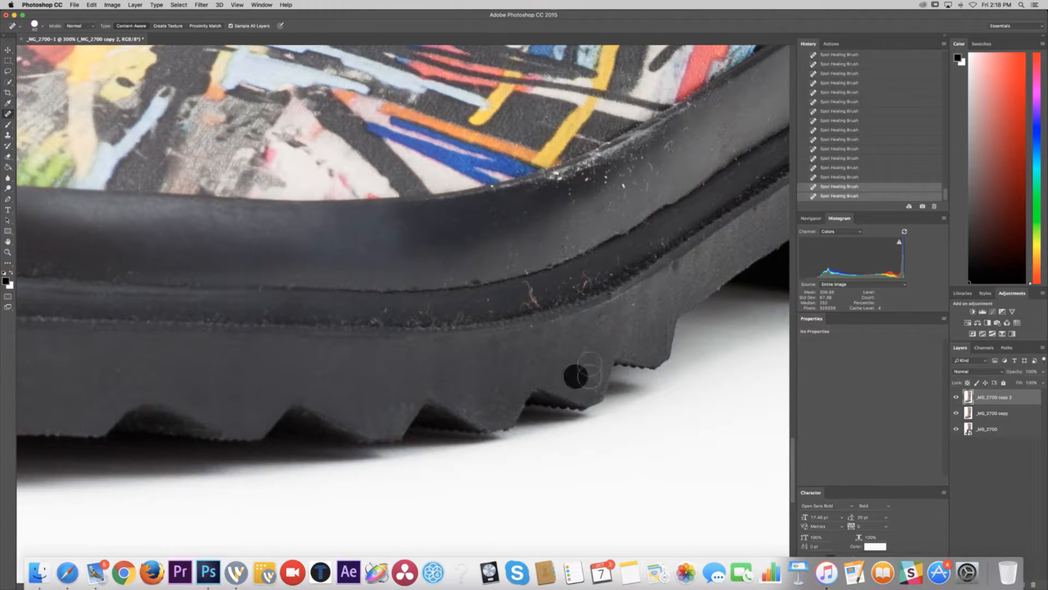
left_click(633, 310)
left_click(541, 368)
left_click(561, 350)
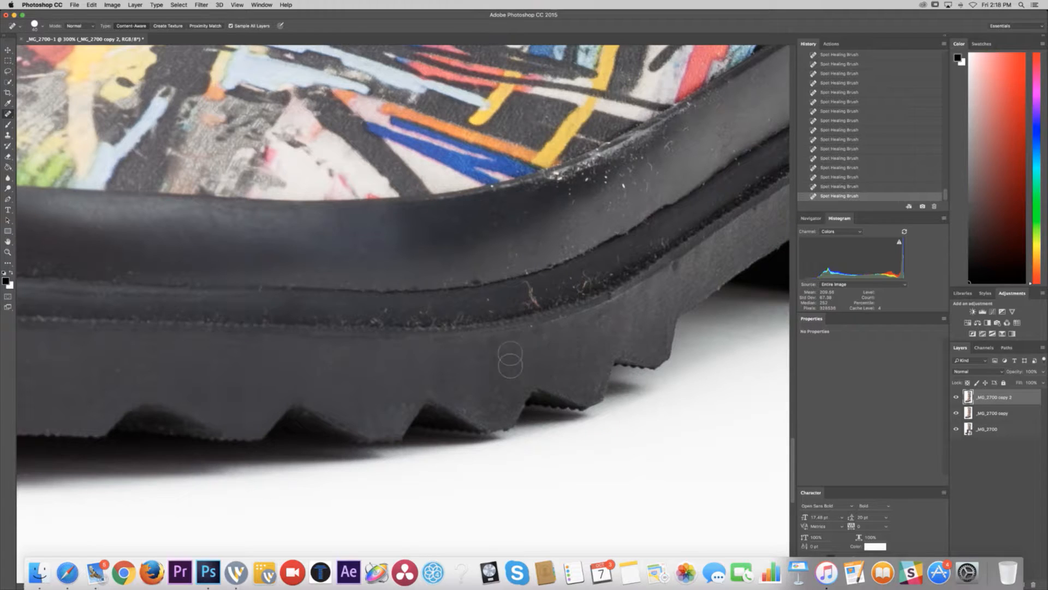
left_click(504, 355)
- Heal the tan fibre and surrounding dust in the recessed groove at the sole's bend
left_click(534, 297)
left_click(526, 293)
left_click(534, 295)
left_click(585, 280)
left_click(564, 283)
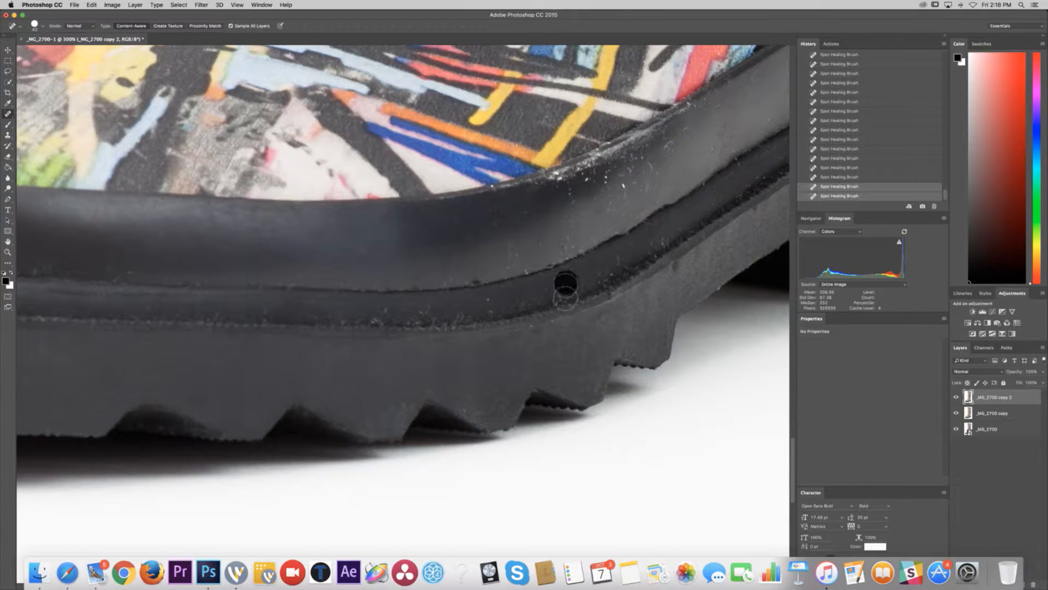
left_click(555, 290)
left_click(543, 290)
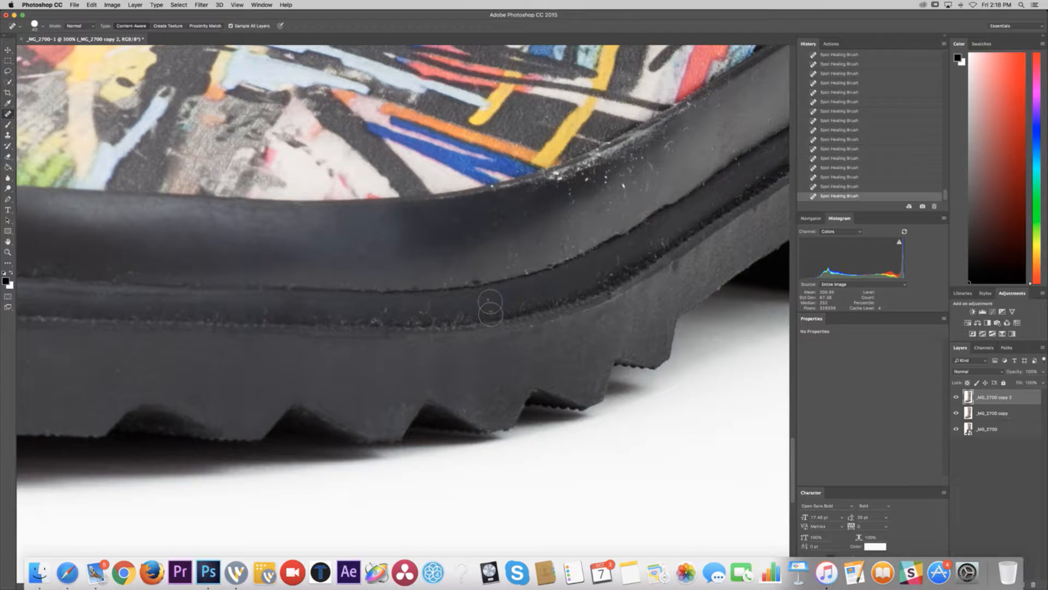
- Heal the lint and dust along the lower part of the recessed groove, from the bend towards the toe
left_click(490, 307)
left_click(456, 316)
left_click(429, 308)
left_click(461, 310)
left_click(389, 310)
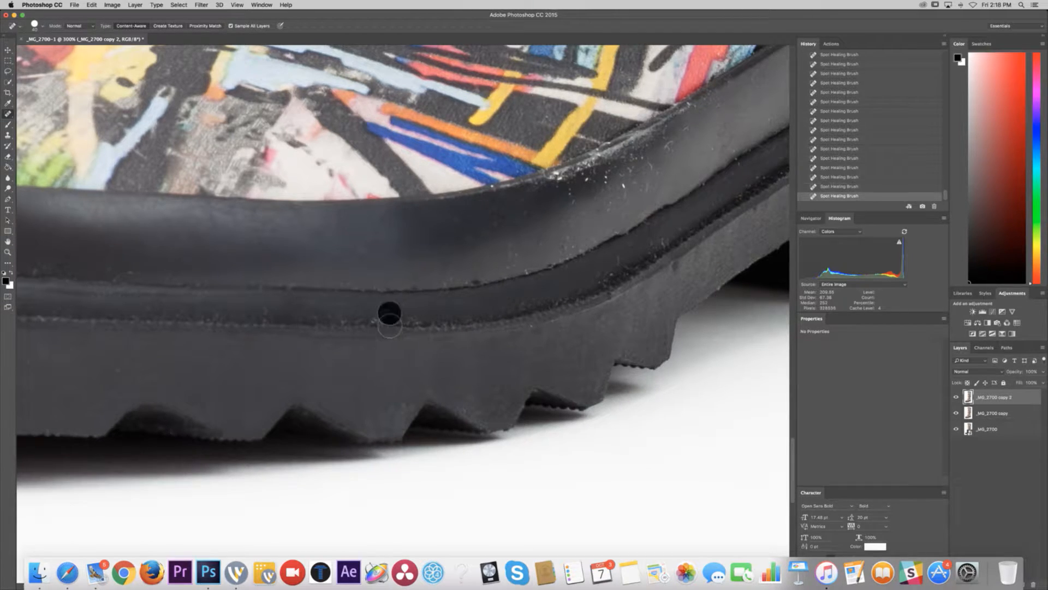
left_click(413, 310)
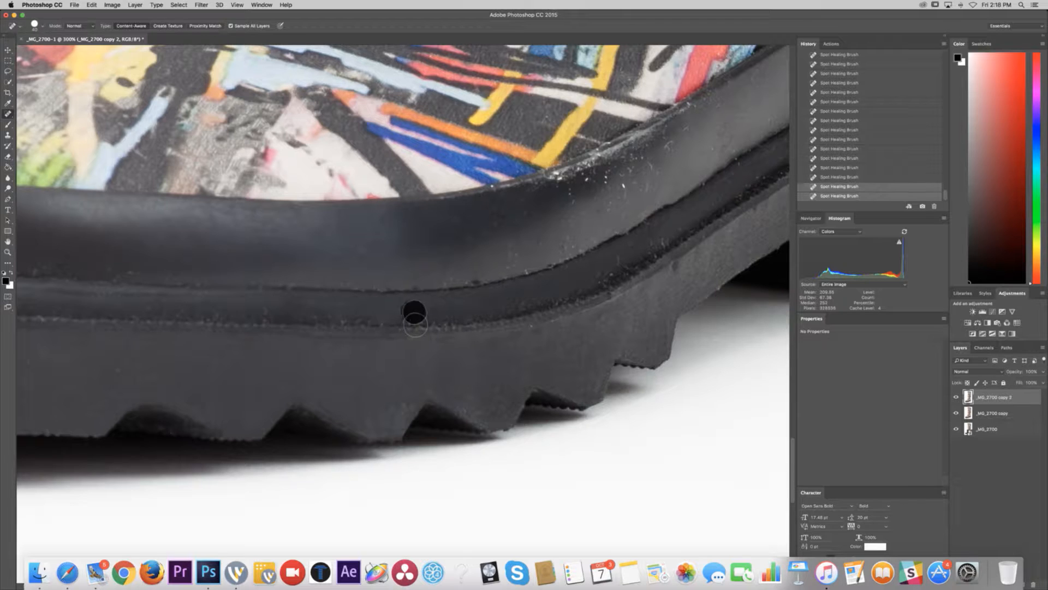
- Heal the specks on the smooth rubber band and along its lower seam, from the bend towards the toe
left_click(517, 261)
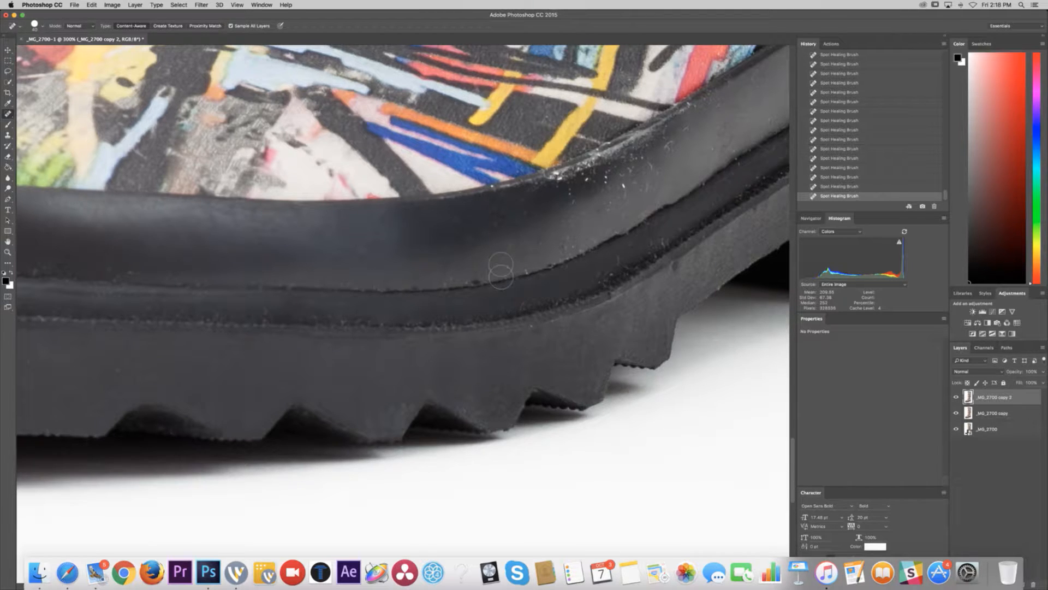
left_click(495, 264)
left_click(476, 281)
scroll(387, 314, "left", 5)
scroll(387, 314, "down", 2)
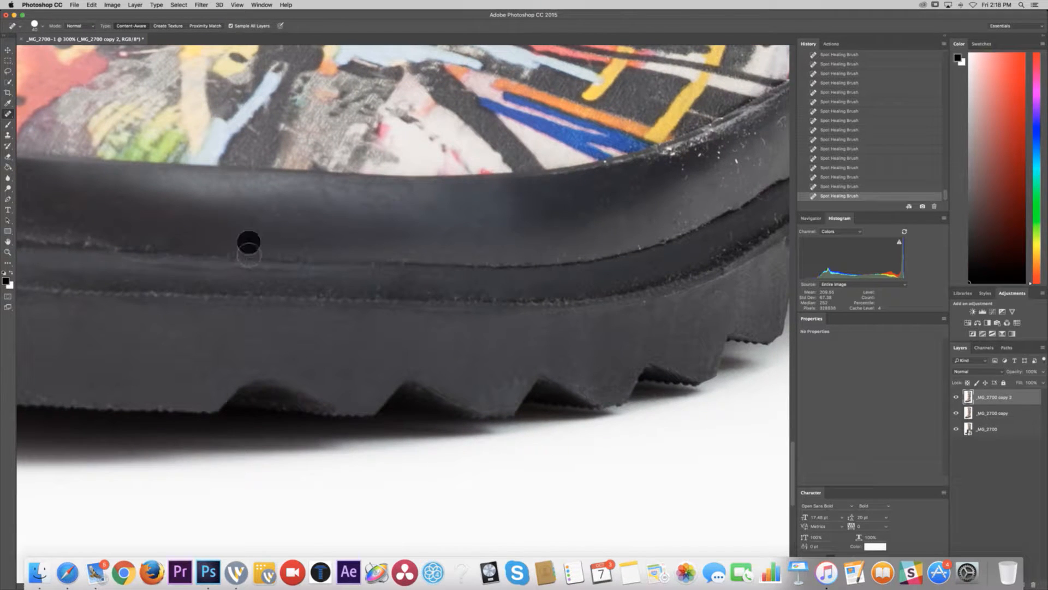
left_click(297, 212)
scroll(237, 228, "left", 2)
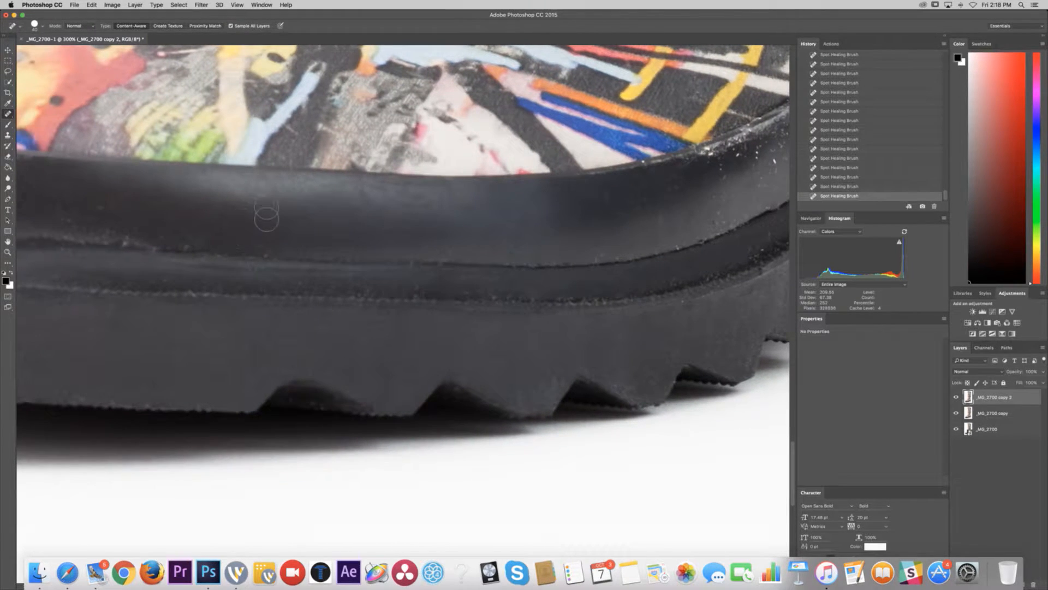
left_click(259, 205)
scroll(208, 251, "left", 2)
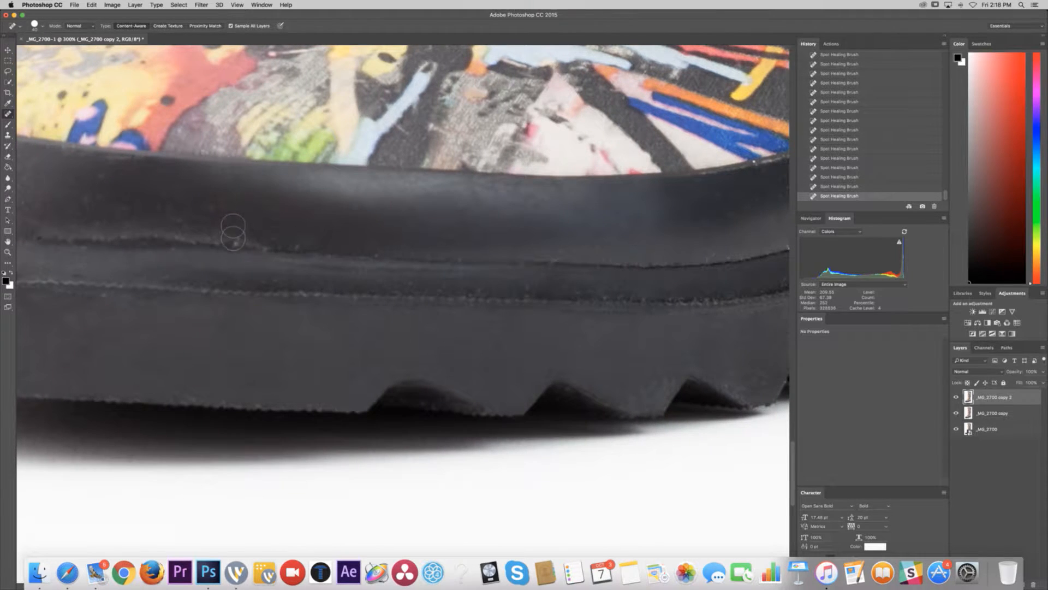
left_click(233, 236)
left_click(299, 244)
- Heal the specks on the sole's lower side wall from the first tread notches towards the toe
left_click(521, 279)
left_click(381, 344)
left_click(358, 363)
left_click(363, 349)
left_click(304, 336)
left_click(270, 339)
scroll(288, 346, "left", 5)
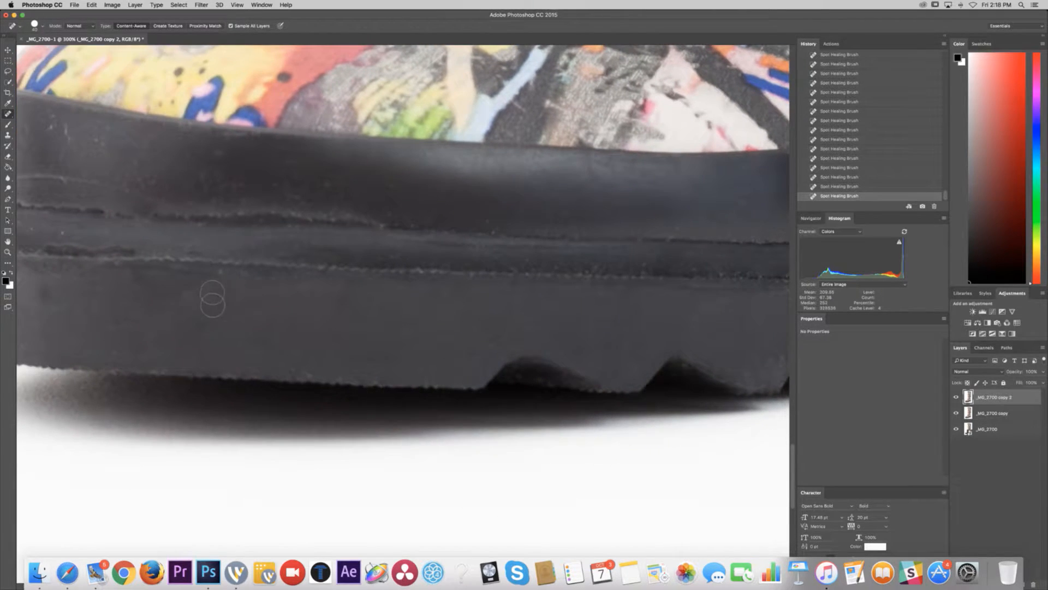
left_click(216, 280)
- Heal the small specks on the narrow recessed band at the toe end of the sole
scroll(218, 311, "left", 10)
scroll(218, 311, "up", 3)
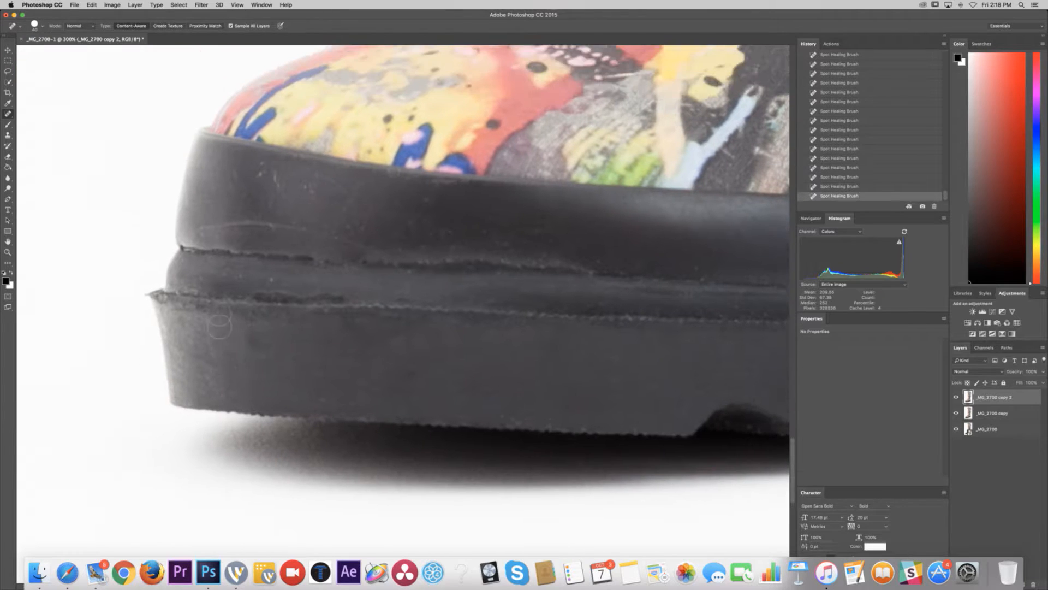
left_click(270, 304)
left_click(240, 304)
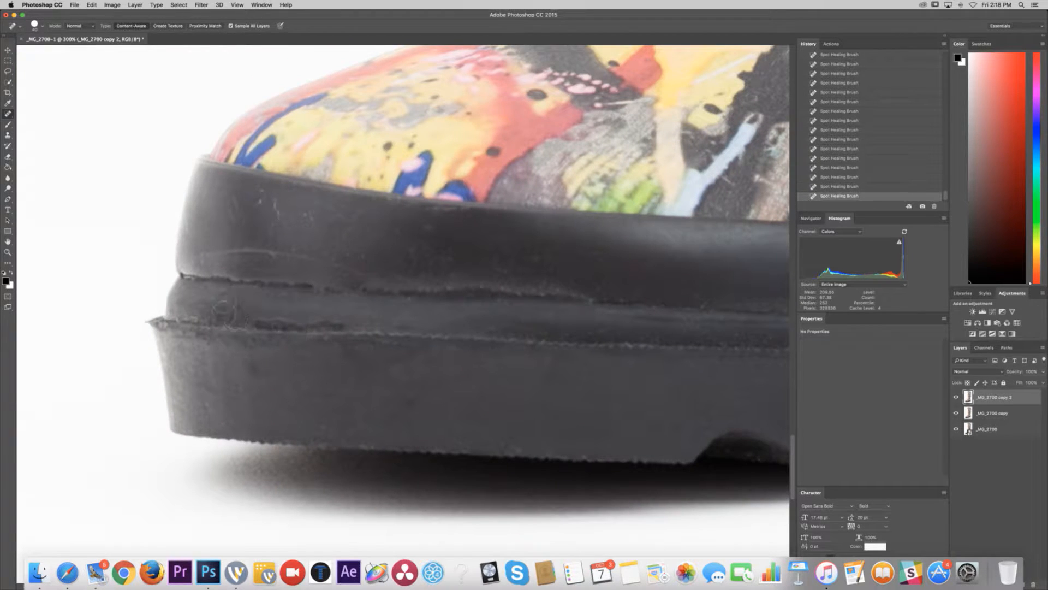
left_click(224, 303)
left_click(206, 304)
left_click(199, 305)
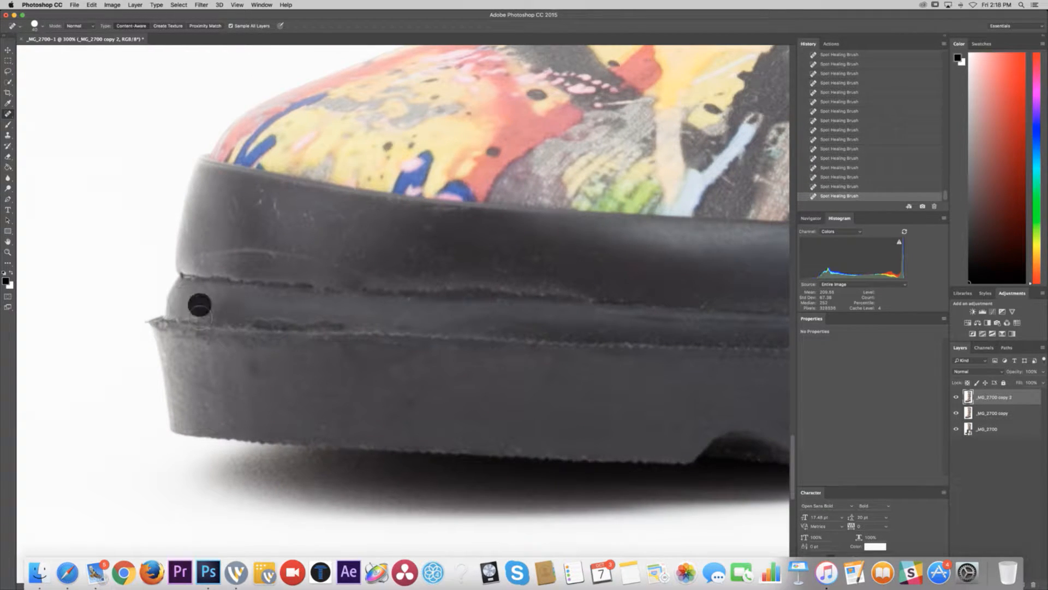
- Heal the thin horizontal scratch across the smooth upper rubber band at the toe tip
left_click(279, 211)
left_click(272, 253)
left_click(256, 249)
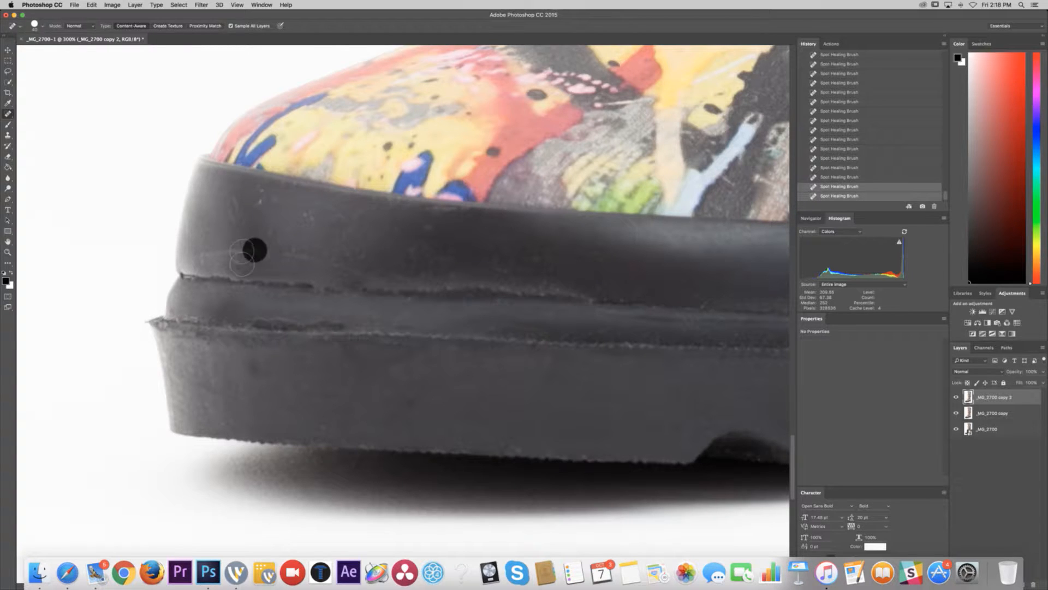
left_click(244, 251)
left_click(232, 253)
left_click(217, 253)
left_click(204, 254)
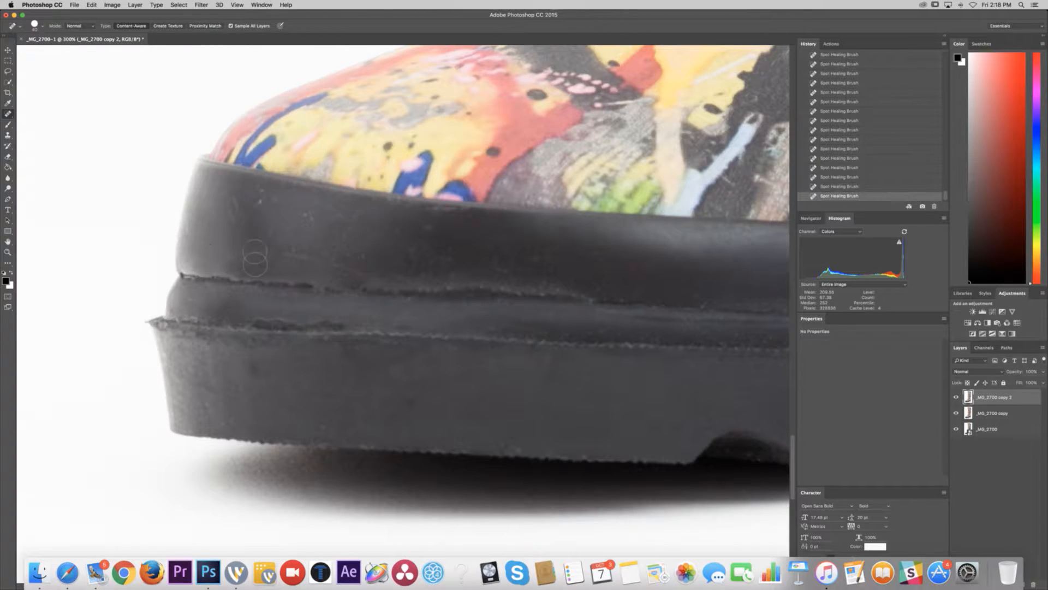
- Heal the remaining light marks and specks on the upper rubber band around the toe
left_click(284, 251)
left_click(346, 255)
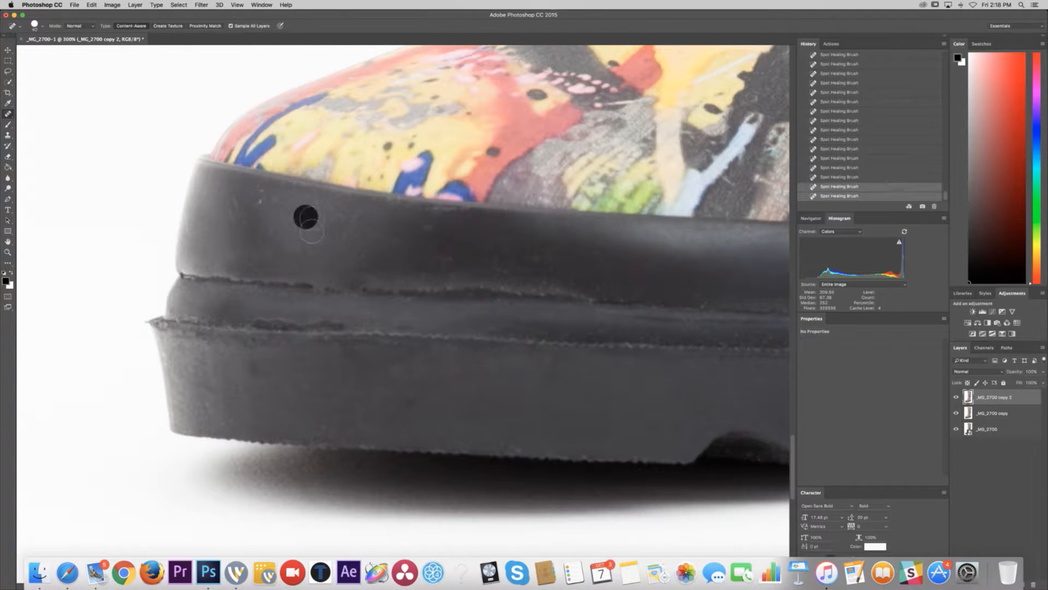
left_click(346, 231)
left_click(342, 219)
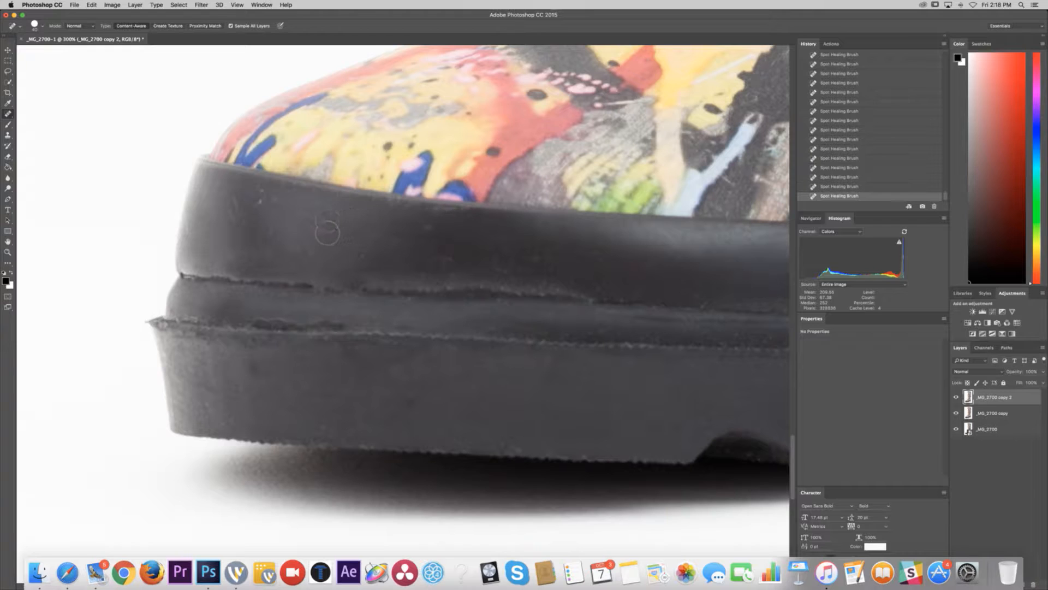
left_click(264, 206)
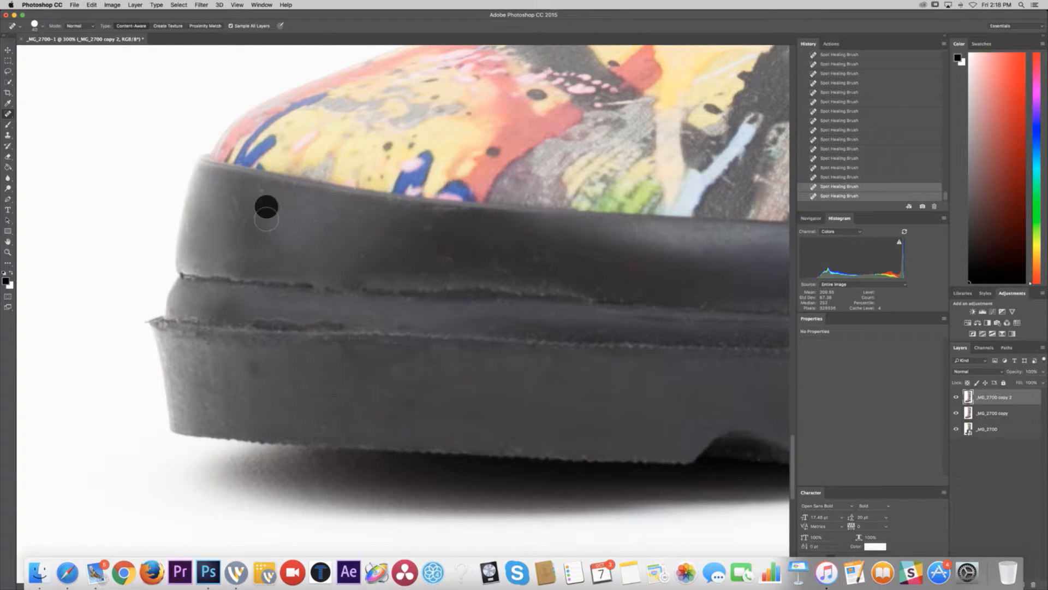
left_click(260, 197)
left_click(266, 233)
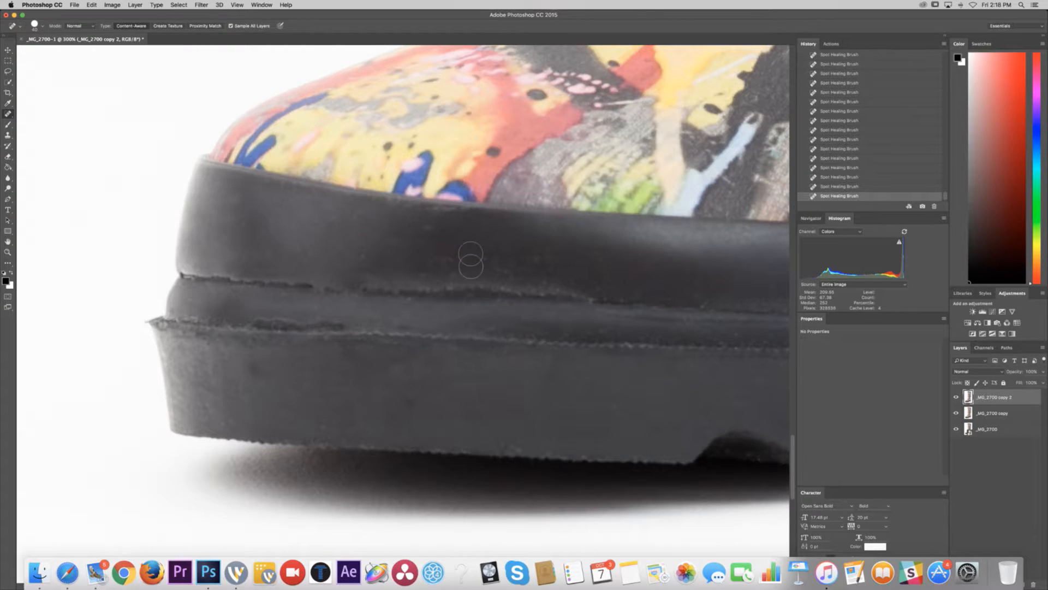
- Heal the faint specks on the dark middle of the upper rubber band just behind the toe
scroll(471, 261, "right", 3)
left_click(356, 260)
left_click(358, 267)
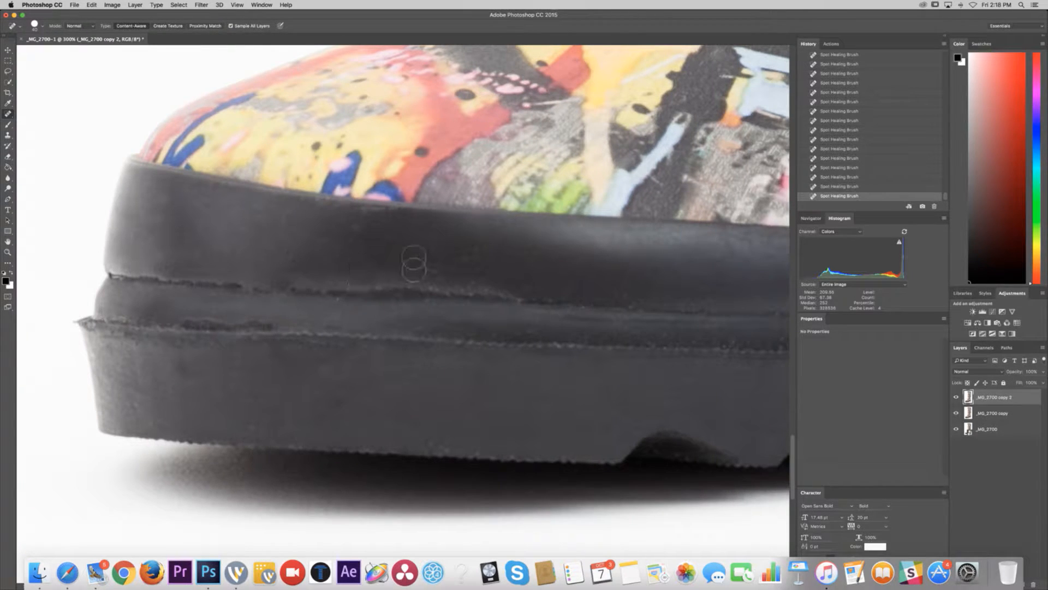
left_click(415, 258)
left_click(434, 265)
left_click(467, 257)
left_click(491, 255)
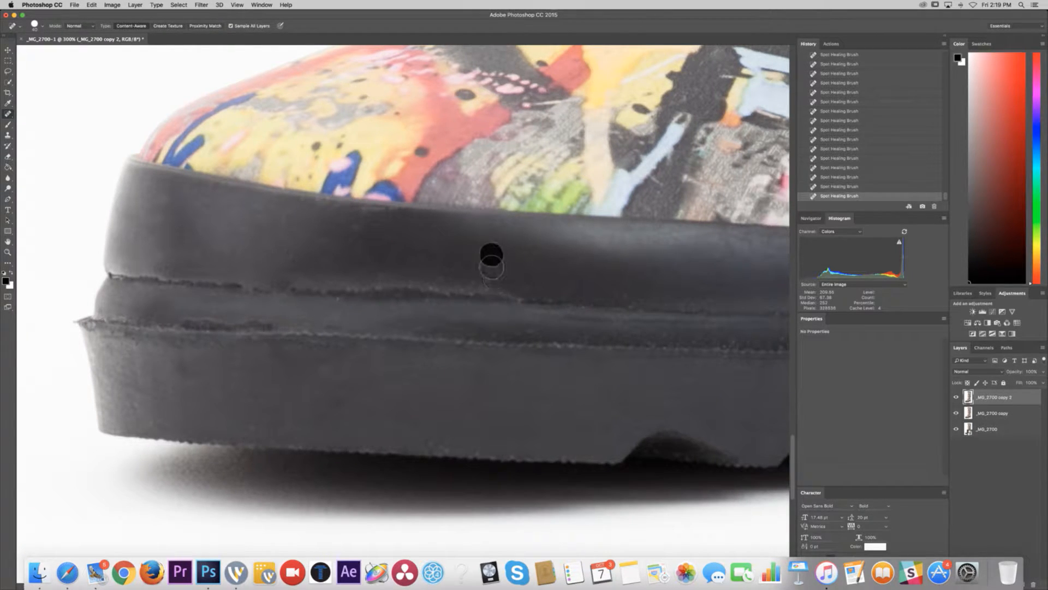
left_click(470, 280)
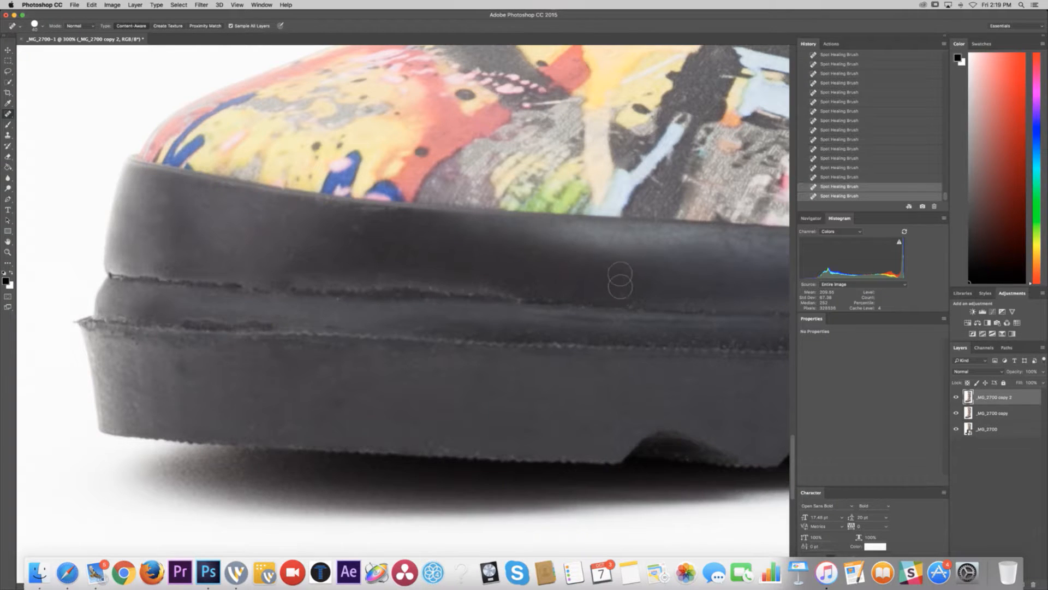
- Heal the specks on the smooth upper band where it starts curving up towards the arch
scroll(626, 302, "right", 10)
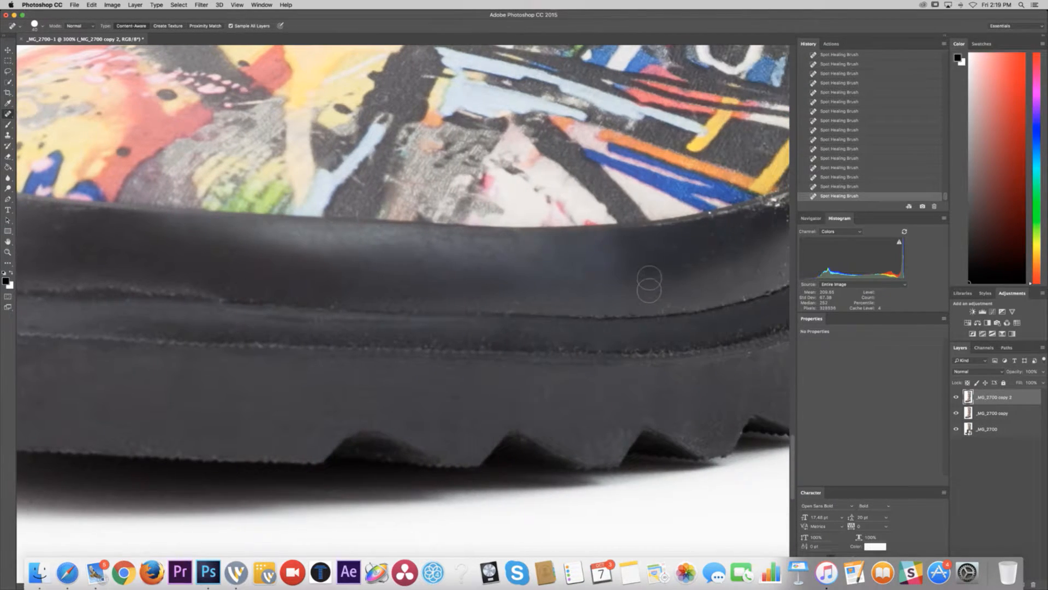
left_click(618, 265)
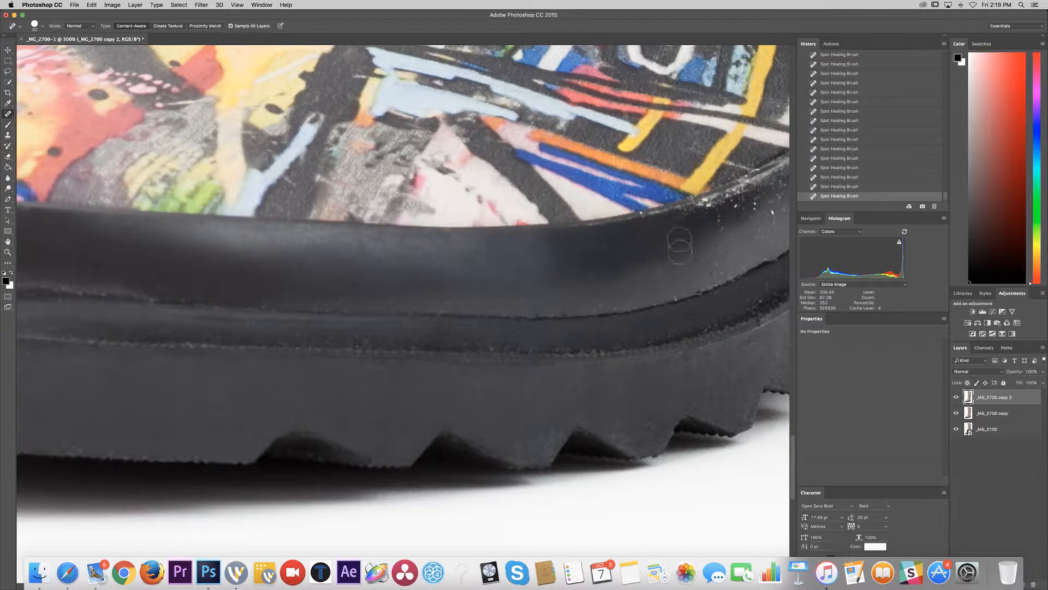
left_click(660, 267)
left_click(712, 210)
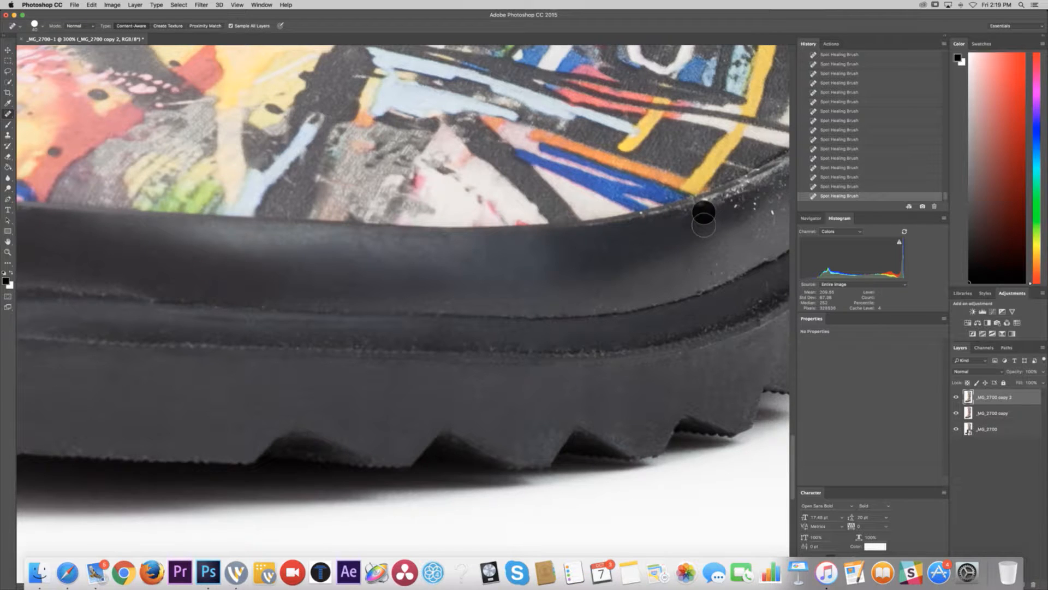
- Heal the specks on the upper band at the sole's bend, between the white dust cluster and the lower seam
scroll(692, 271, "right", 5)
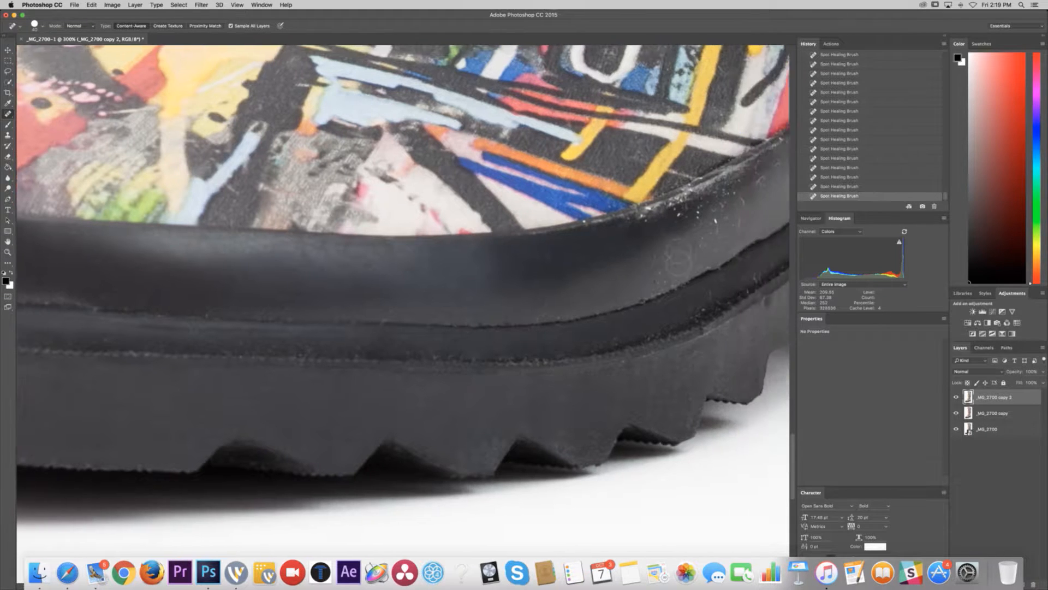
left_click(666, 234)
left_click(648, 240)
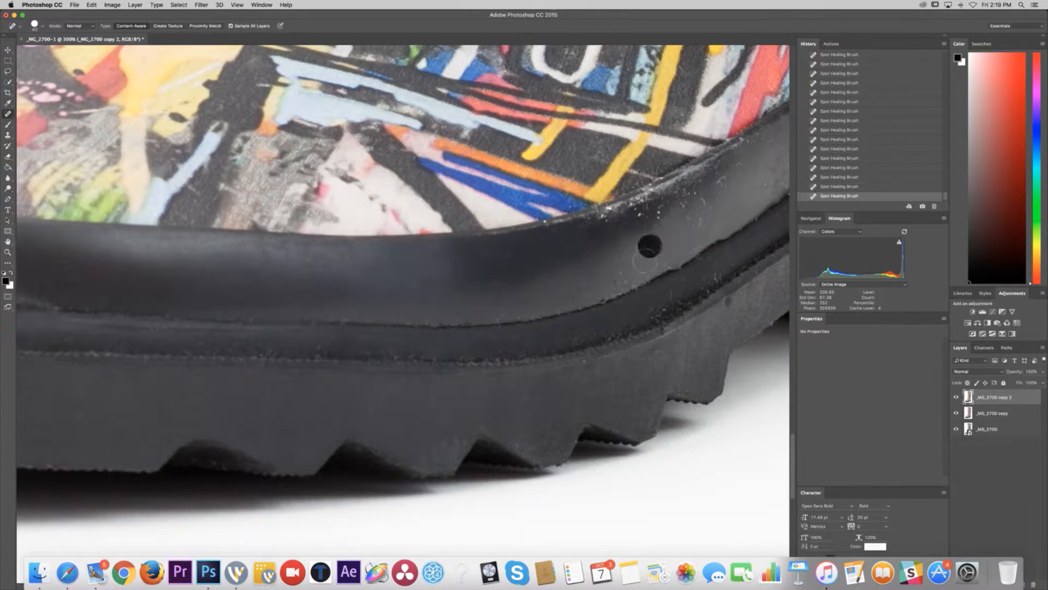
left_click(611, 256)
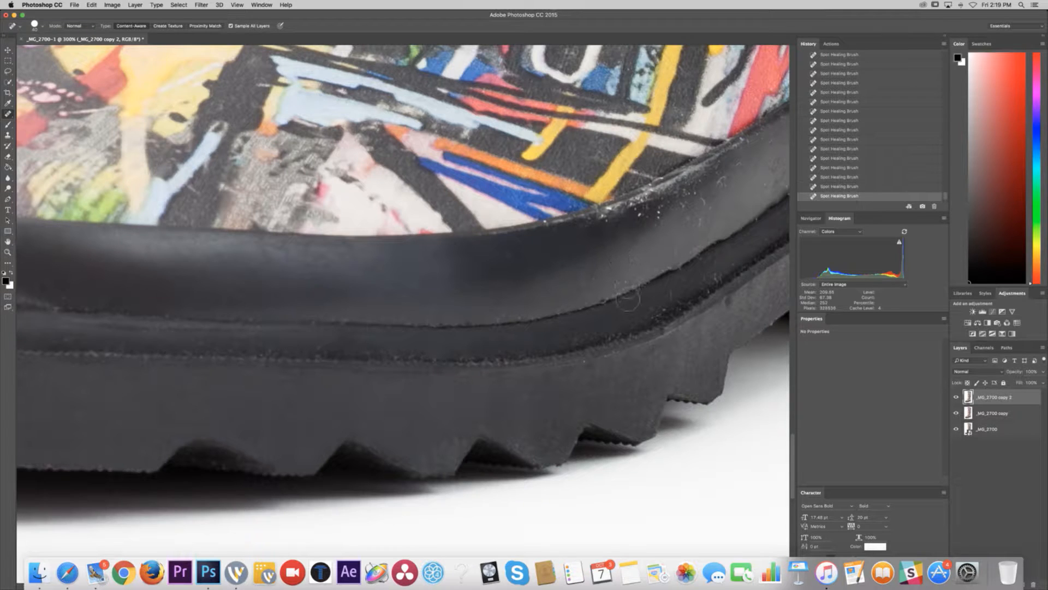
left_click(606, 264)
left_click(592, 278)
- Heal the flecks along the top of the upper rubber band, beyond the bend towards the arch
left_click(706, 198)
left_click(721, 185)
left_click(735, 166)
left_click(720, 174)
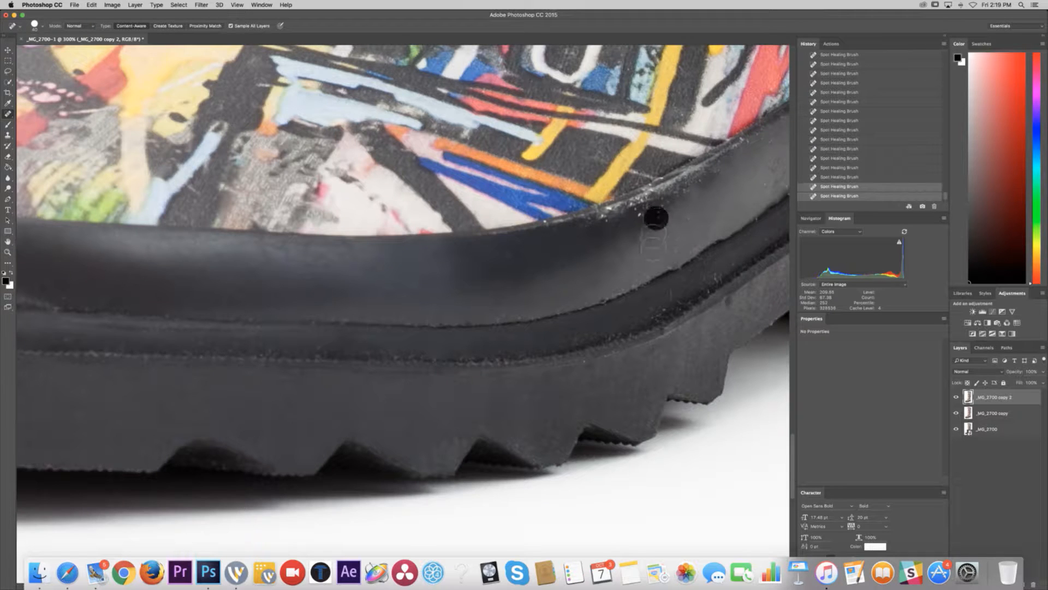
- Heal the marks on the sole's side wall above the last tread notch and along the arch
scroll(649, 230, "right", 5)
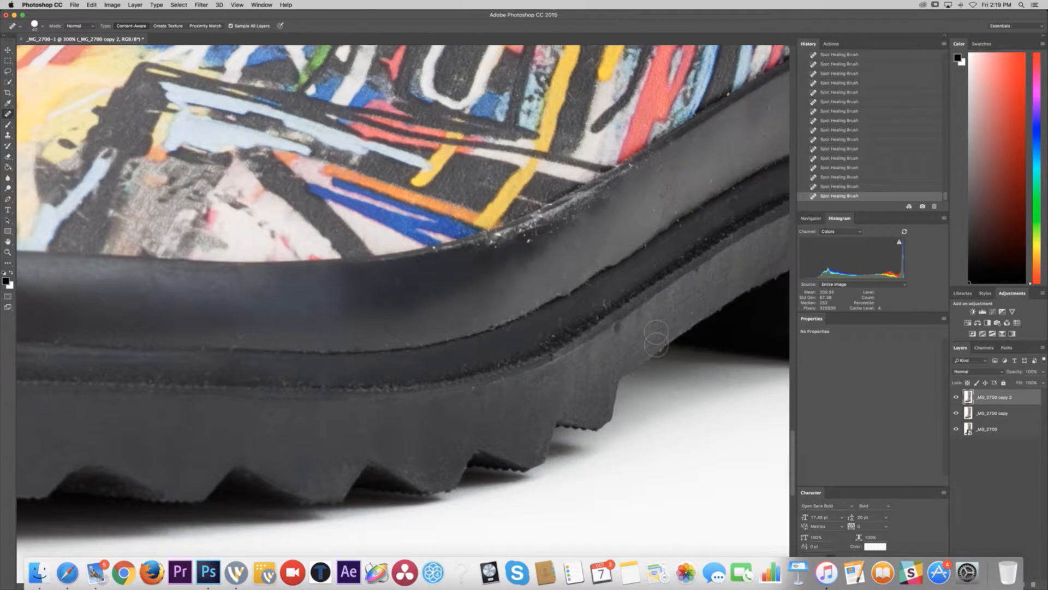
left_click(656, 332)
left_click(580, 397)
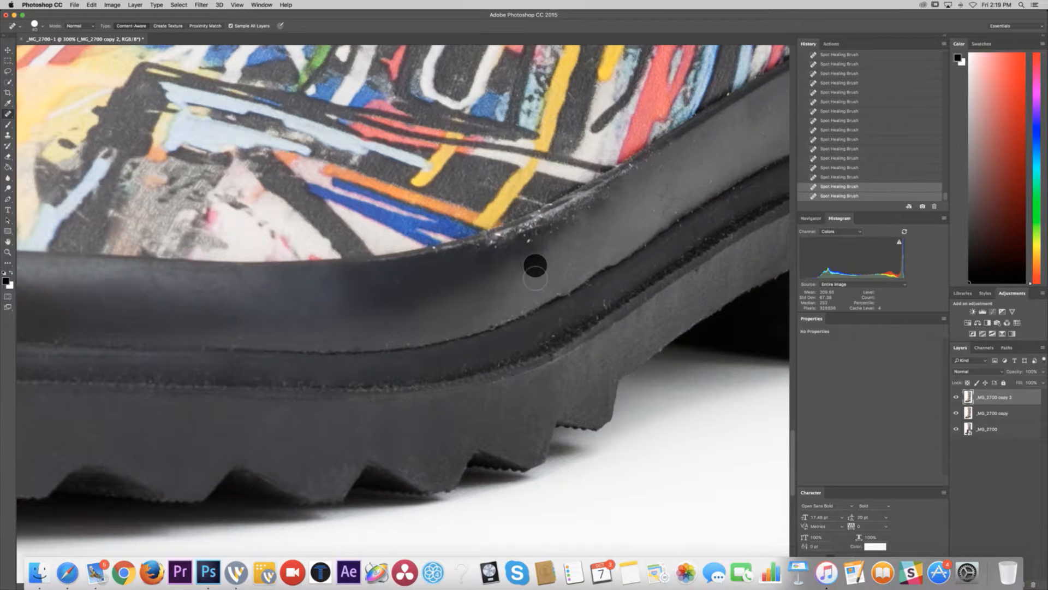
- Heal the leftover dust in the dark recessed groove around the sole's bend
scroll(544, 258, "right", 3)
left_click(547, 310)
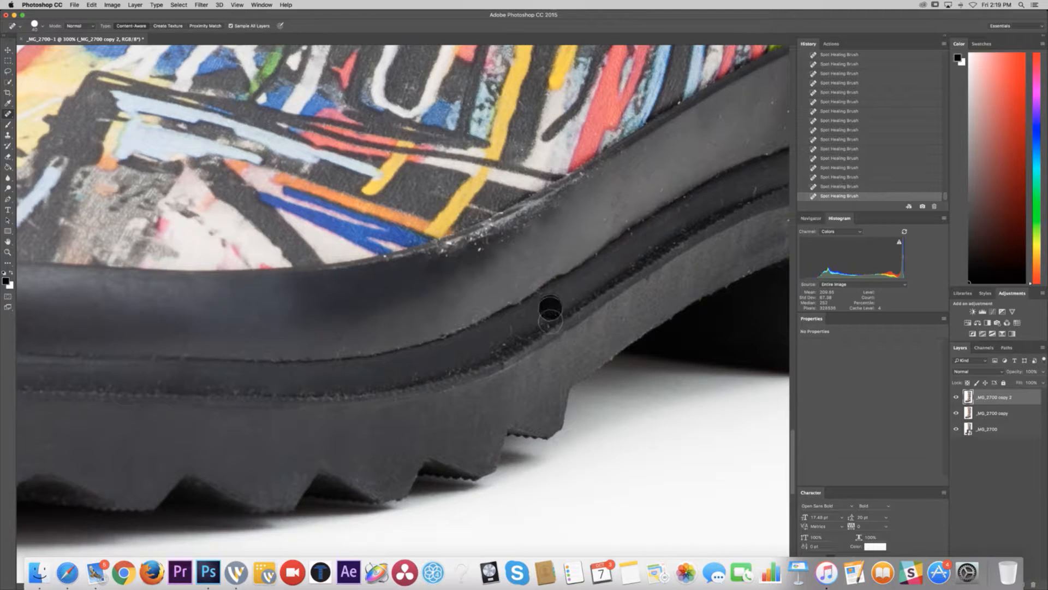
left_click(501, 341)
left_click(493, 342)
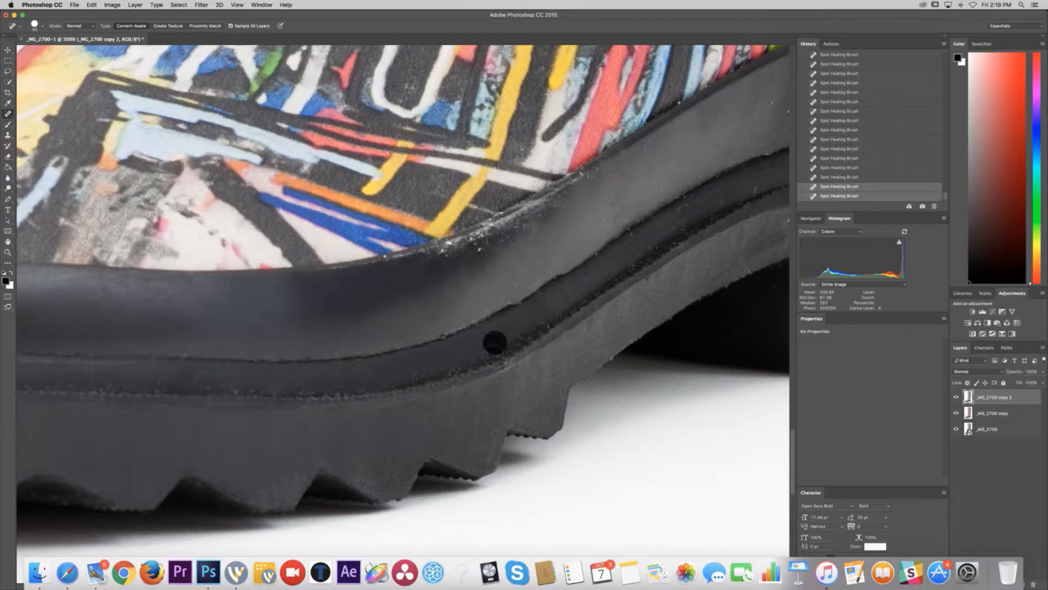
left_click(490, 345)
left_click(444, 364)
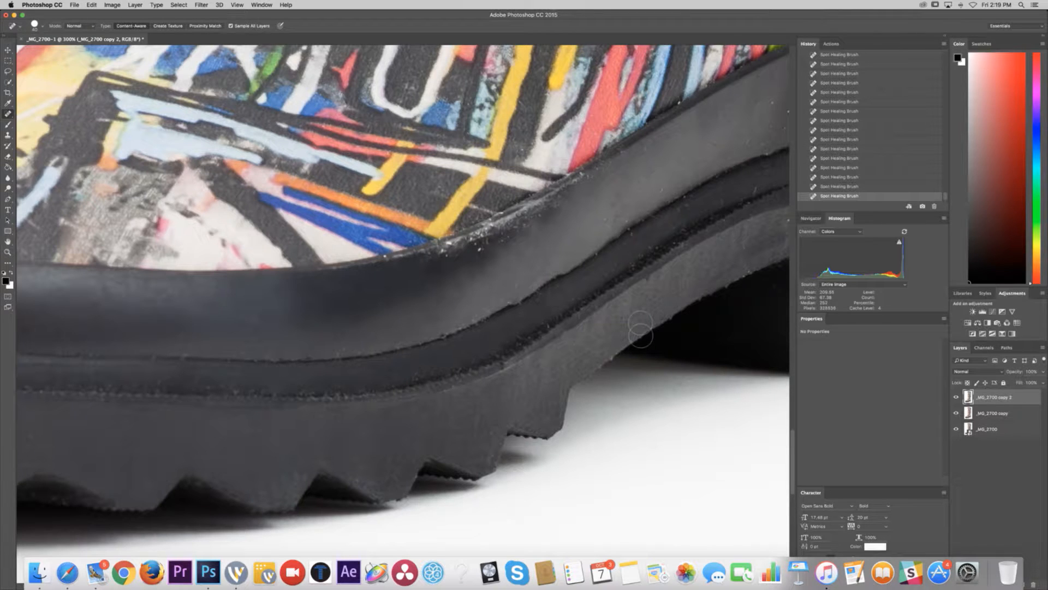
- Clone clean dark rubber over the dust just below the sole's upper rim, beneath the yellow stripe, with the Clone Stamp
key("s")
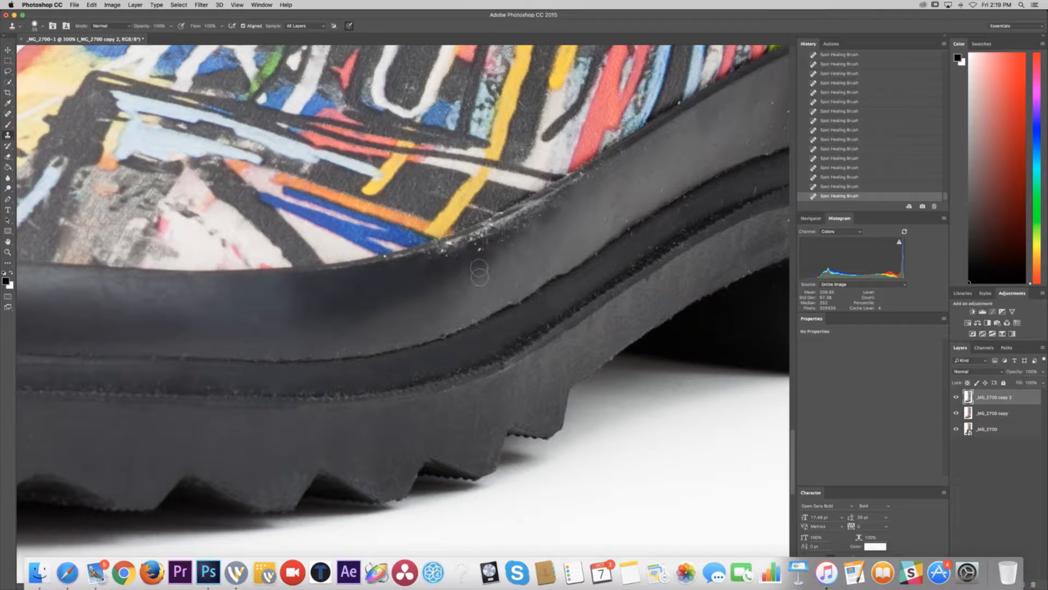
scroll(479, 272, "up", 3)
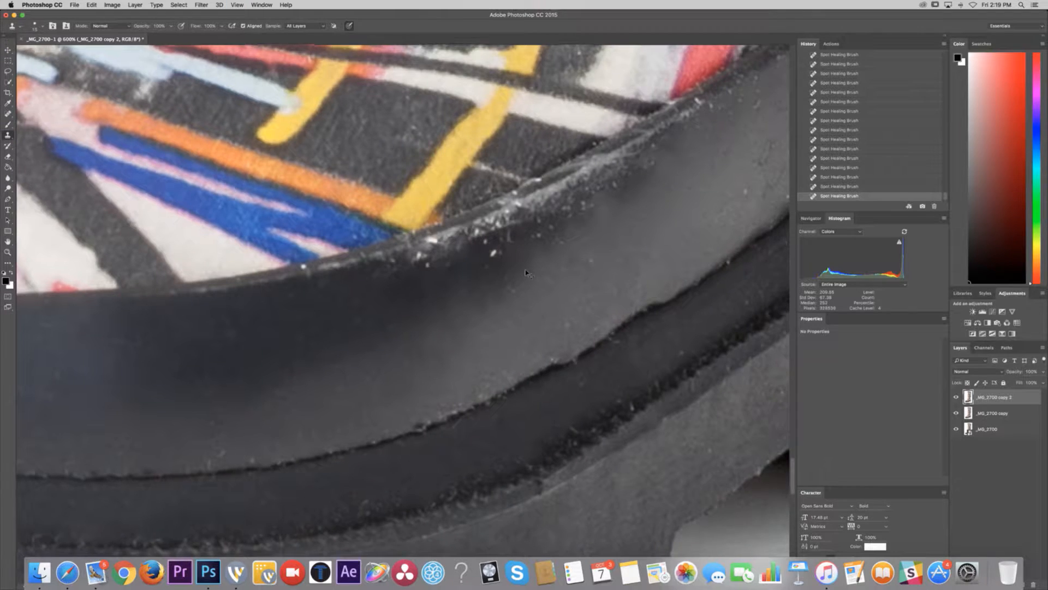
scroll(453, 266, "up", 1)
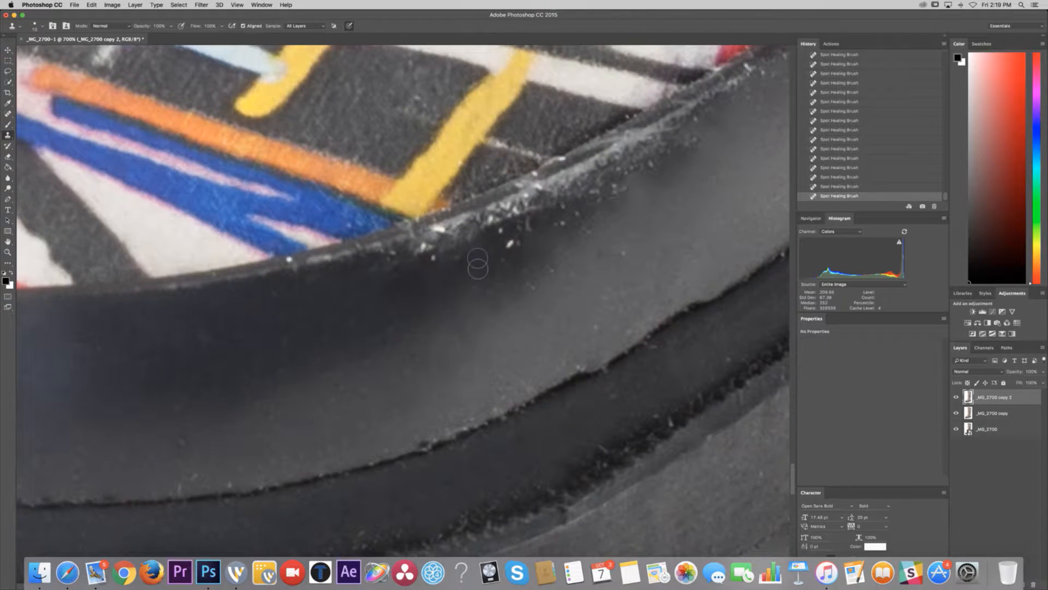
left_click(440, 268)
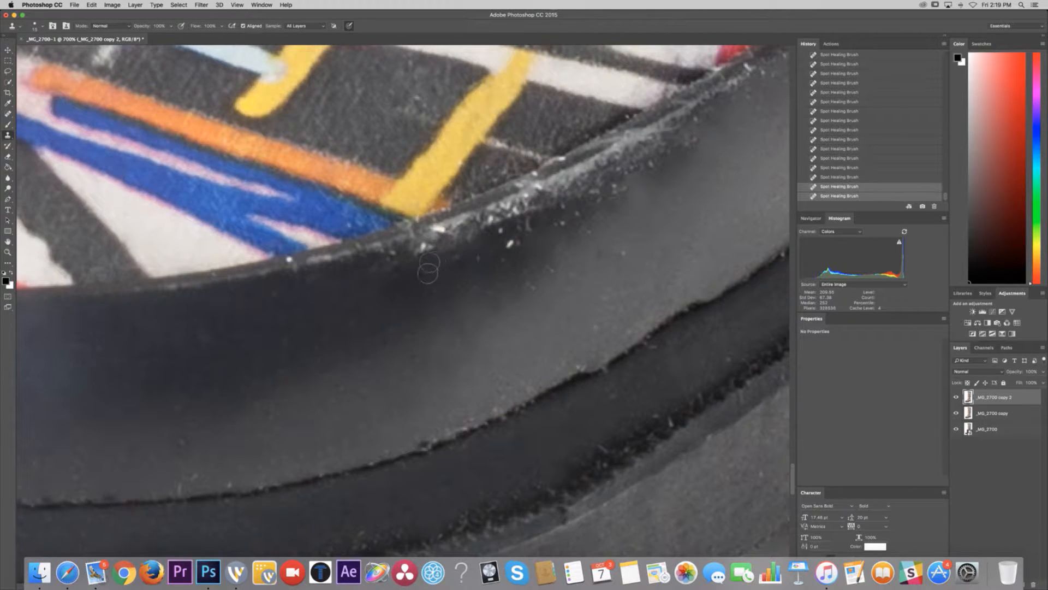
left_click(437, 269)
left_click(460, 265)
left_click(472, 264)
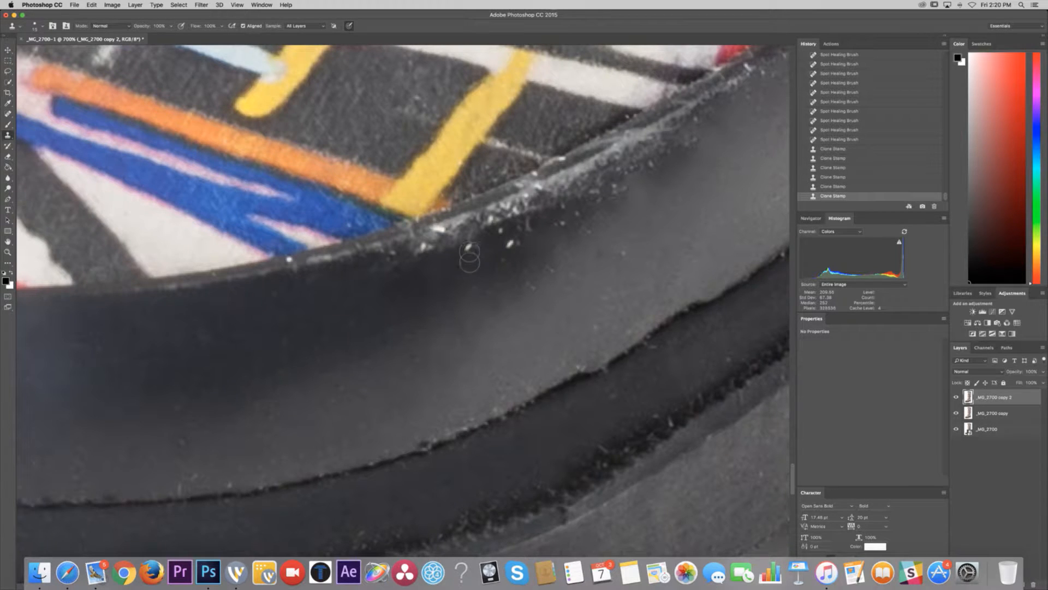
left_click(475, 268)
left_click(485, 271)
- Clone out the bright white flecks under the rim, working from beyond the yellow stripe back towards the toe
left_click(506, 251)
left_click(503, 243)
left_click(498, 236)
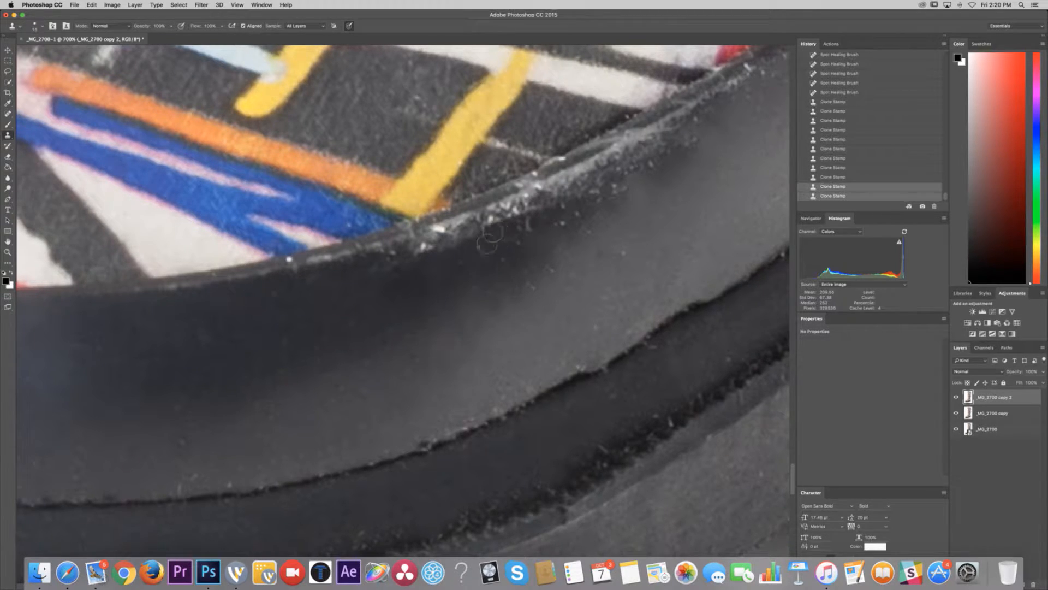
left_click(480, 241)
left_click(464, 246)
left_click(458, 248)
left_click(445, 245)
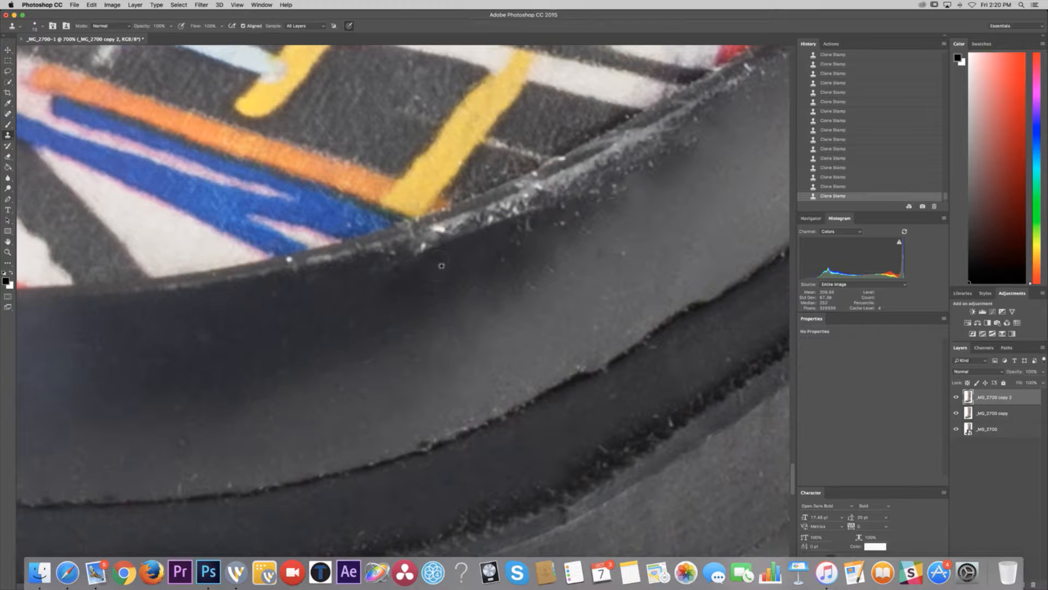
- Clone dark rubber over the dusty underside of the rim below the end of the blue stripe
left_click(420, 258)
left_click(387, 258)
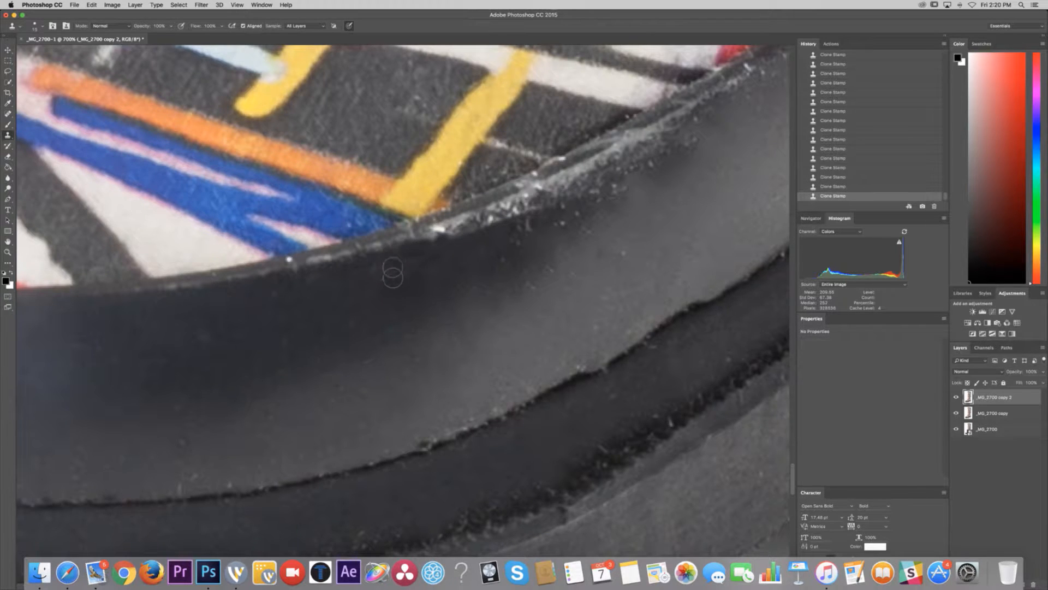
left_click(399, 269)
left_click(398, 263)
left_click(407, 271)
left_click(371, 277)
- Clone clean dark rubber over the white flecks under the rim just beyond the yellow stripe
left_click(522, 231)
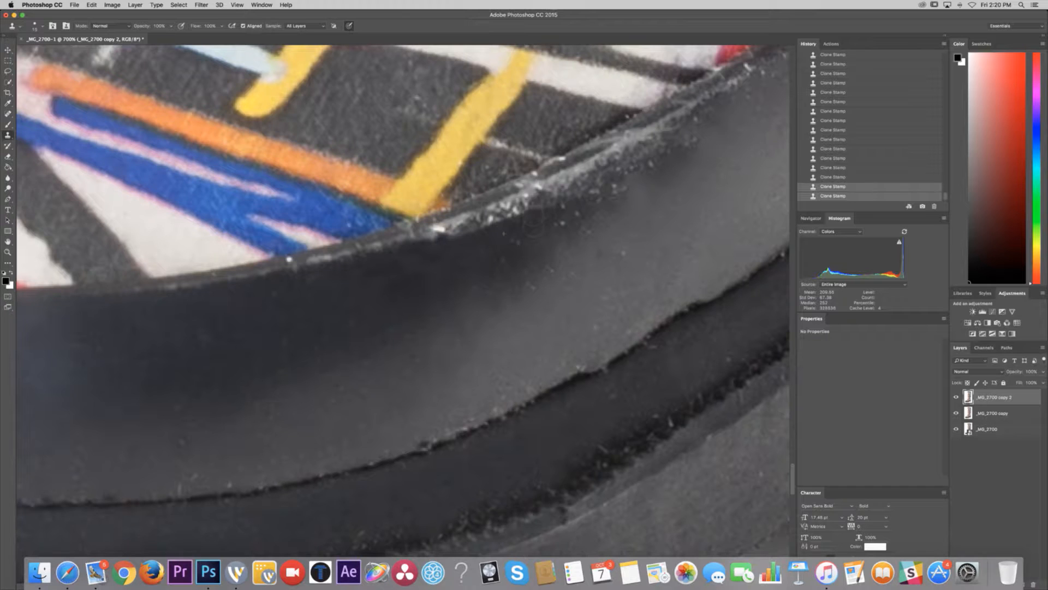
left_click(476, 239, "alt")
left_click(503, 221)
left_click(494, 229)
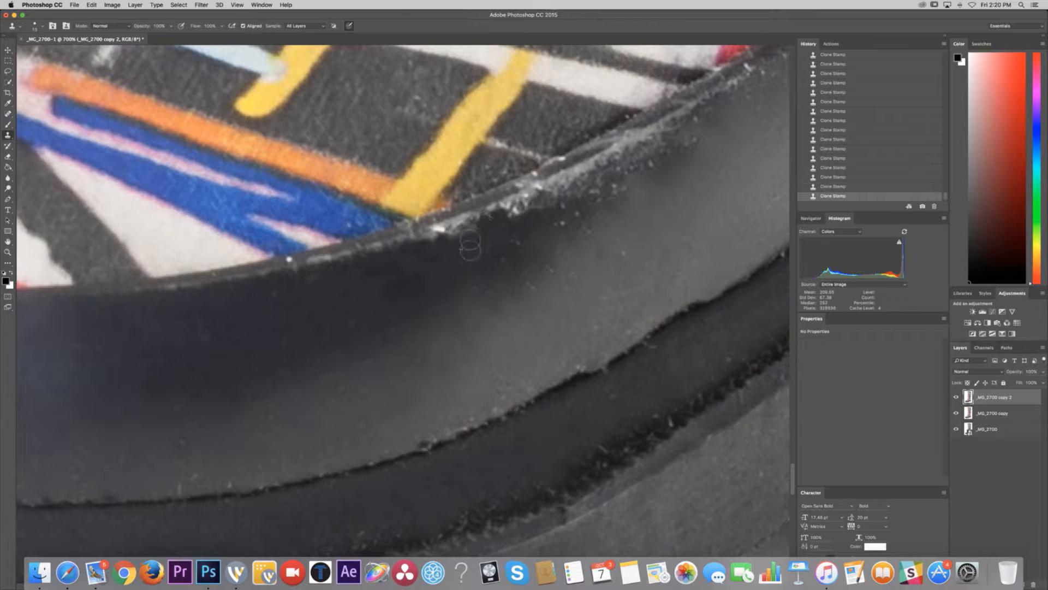
left_click(447, 243)
left_click(477, 229)
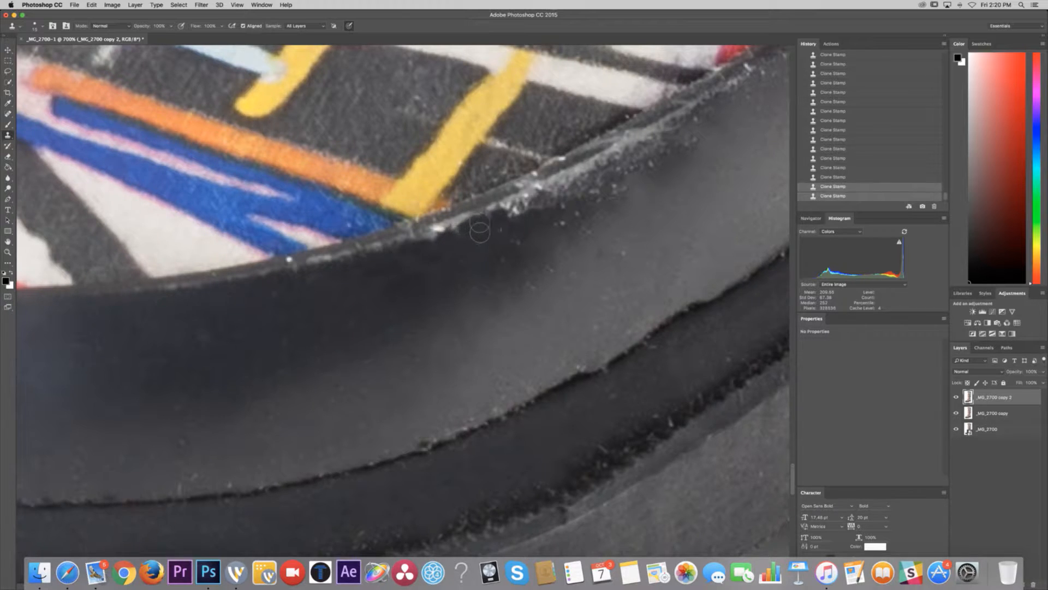
- Clone out the remaining light specks along the rim's lower edge, continuing away from the yellow stripe towards the heel
left_click(440, 248)
left_click(439, 248)
left_click(471, 243)
left_click(503, 221)
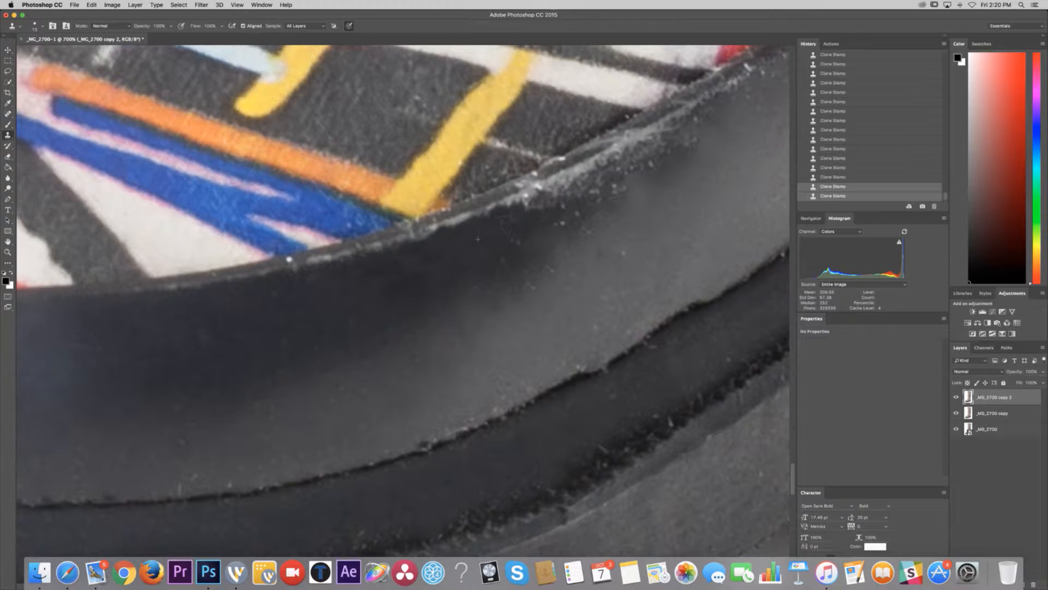
left_click(525, 214)
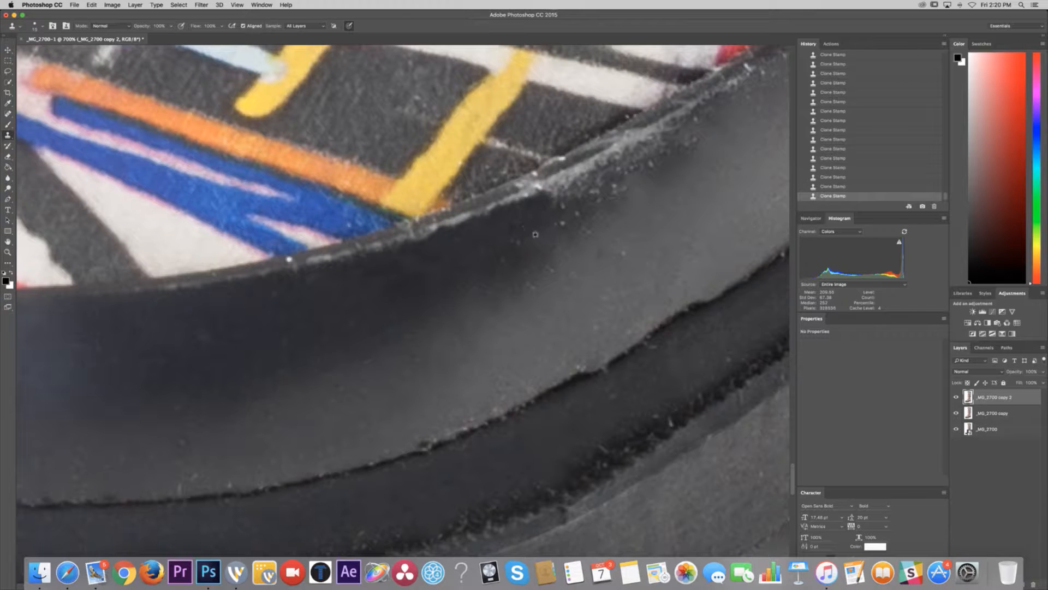
left_click(538, 238)
left_click(568, 229)
left_click(550, 228)
key("j")
left_click(532, 222)
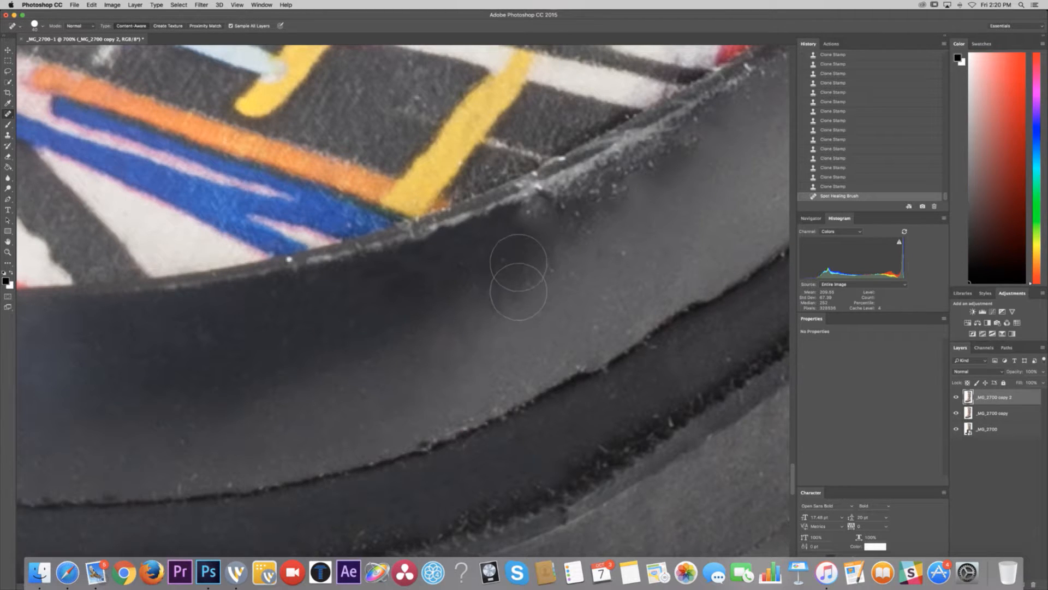
key("super+z")
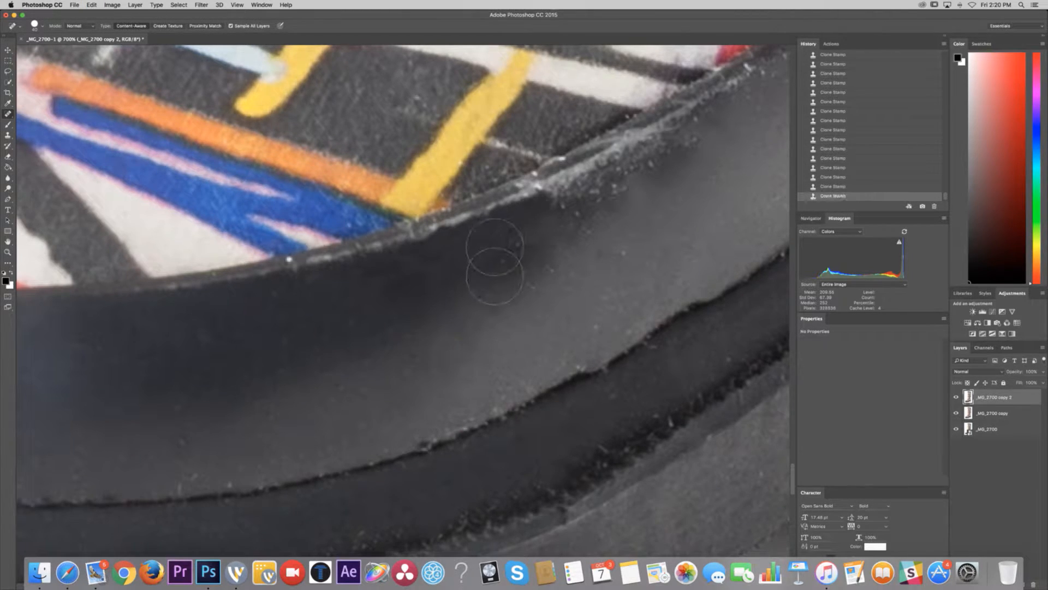
- Heal the small specks on the dark and grey rubber below the rim with the Spot Healing Brush
left_click(493, 257)
left_click(503, 251)
left_click(451, 274)
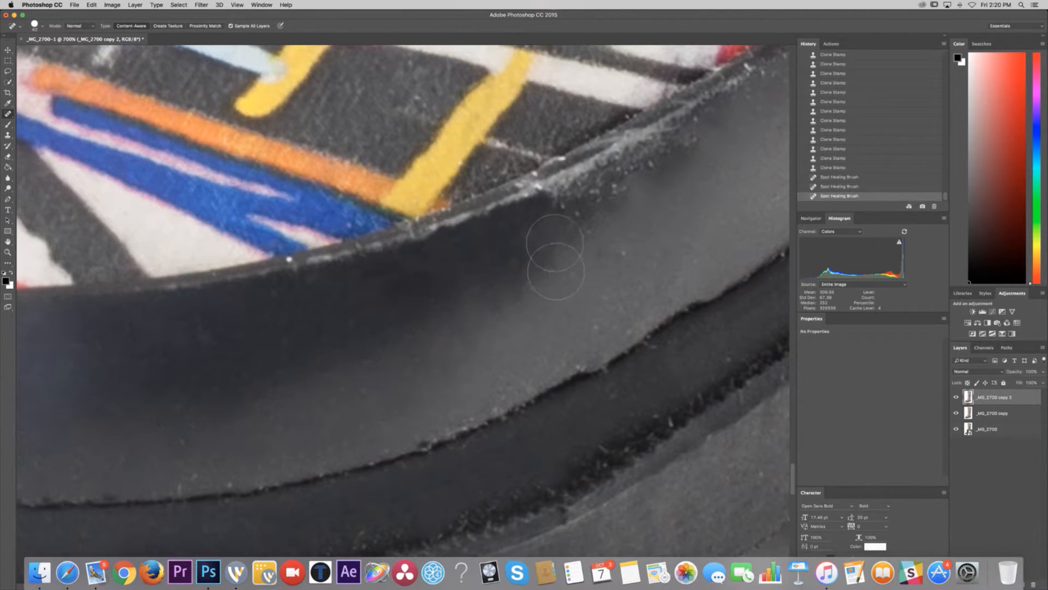
left_click(561, 227)
left_click(593, 216)
left_click(611, 202)
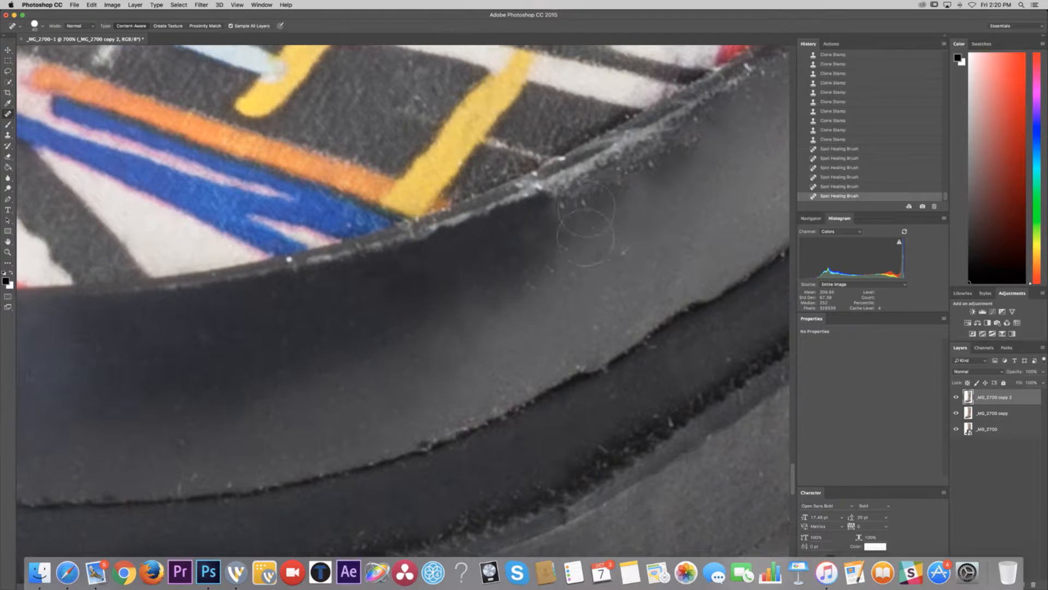
left_click(572, 211)
- Clone smooth rubber over the dusty patch directly beneath the scuffed rim edge with the Clone Stamp
key("s")
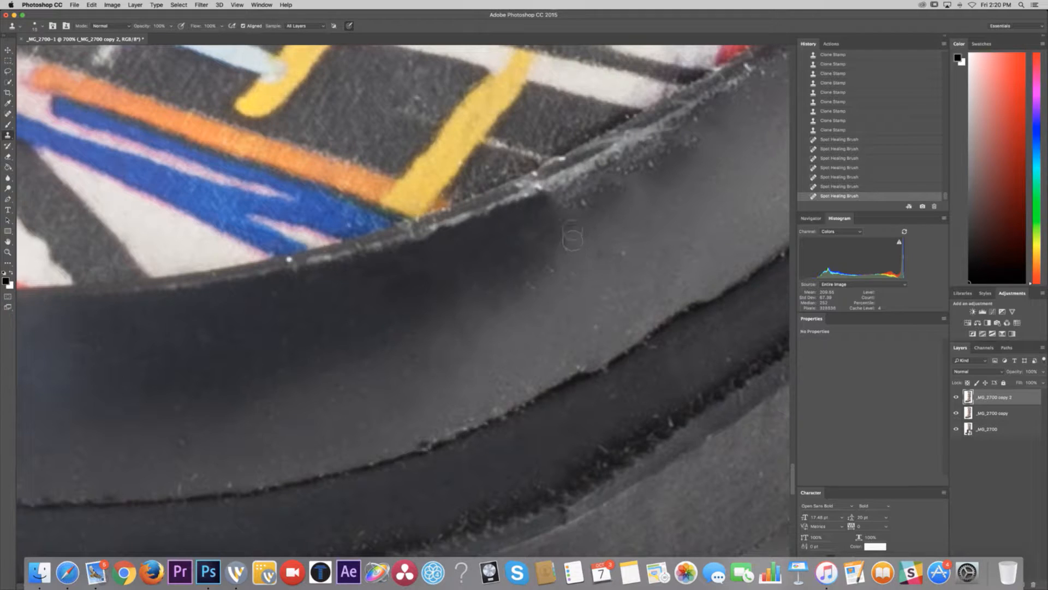
left_click(558, 218, "alt")
left_click(568, 208)
left_click(587, 202)
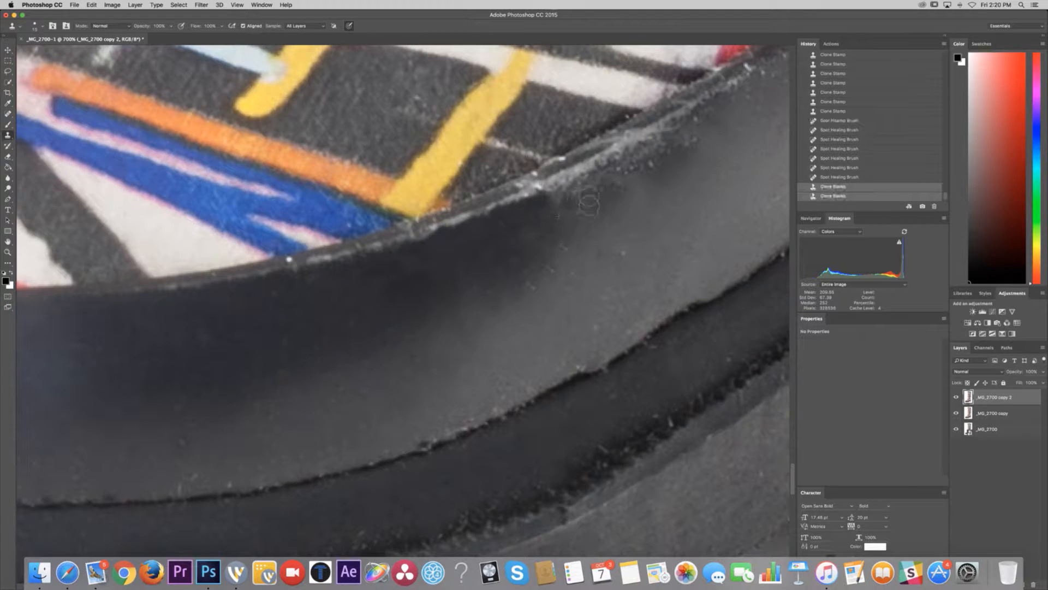
left_click(593, 196)
left_click(580, 193)
left_click(564, 190)
left_click(558, 202)
left_click(577, 210)
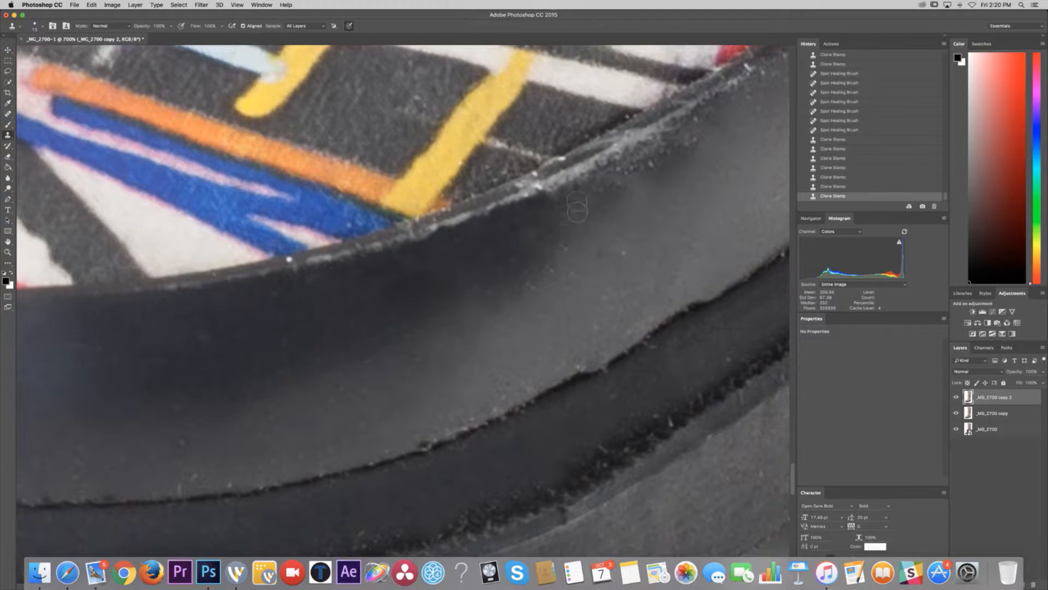
left_click(573, 205)
left_click(596, 207)
- Review the edit history back to its first states
scroll(839, 125, "up", 5)
scroll(840, 125, "up", 10)
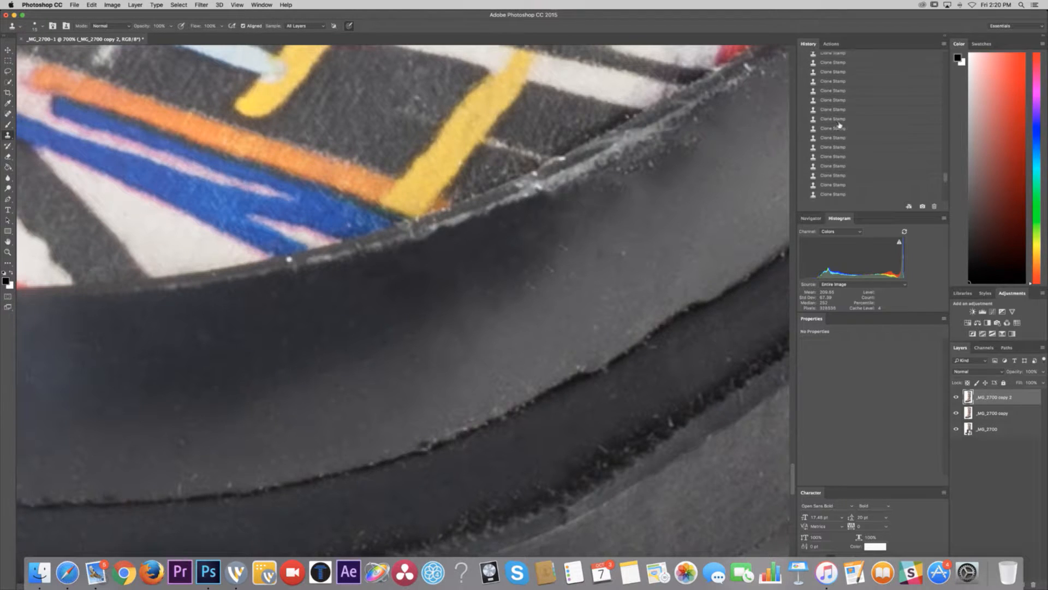
scroll(833, 126, "up", 10)
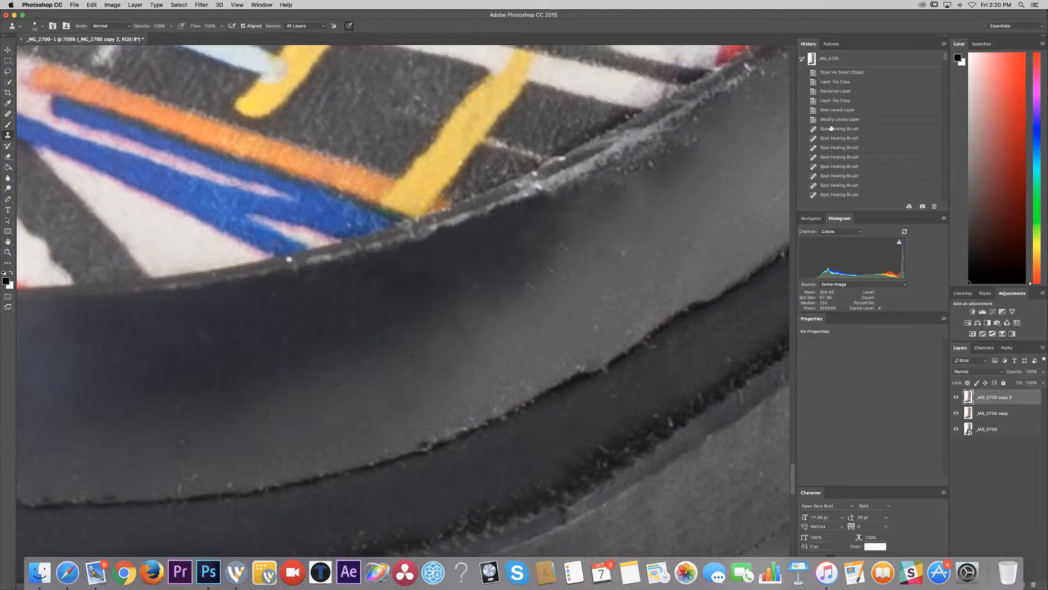
scroll(832, 130, "down", 10)
scroll(520, 156, "down", 10)
scroll(522, 158, "up", 8)
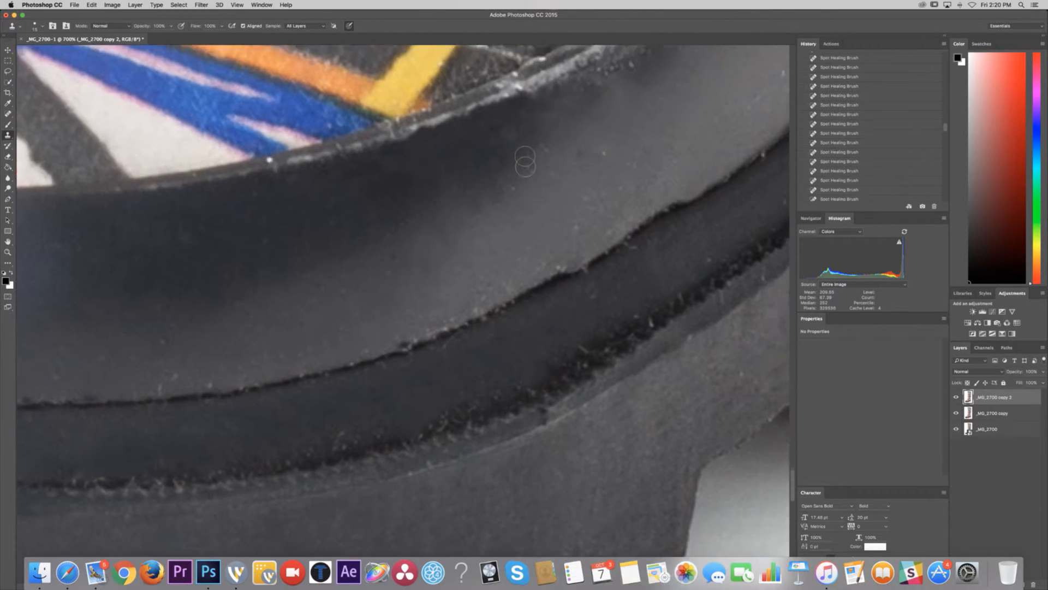
- Clone grey rubber over the flecks under the rim's scuffed section, working along the curve beyond the yellow stripe
scroll(525, 161, "up", 5)
scroll(525, 162, "right", 5)
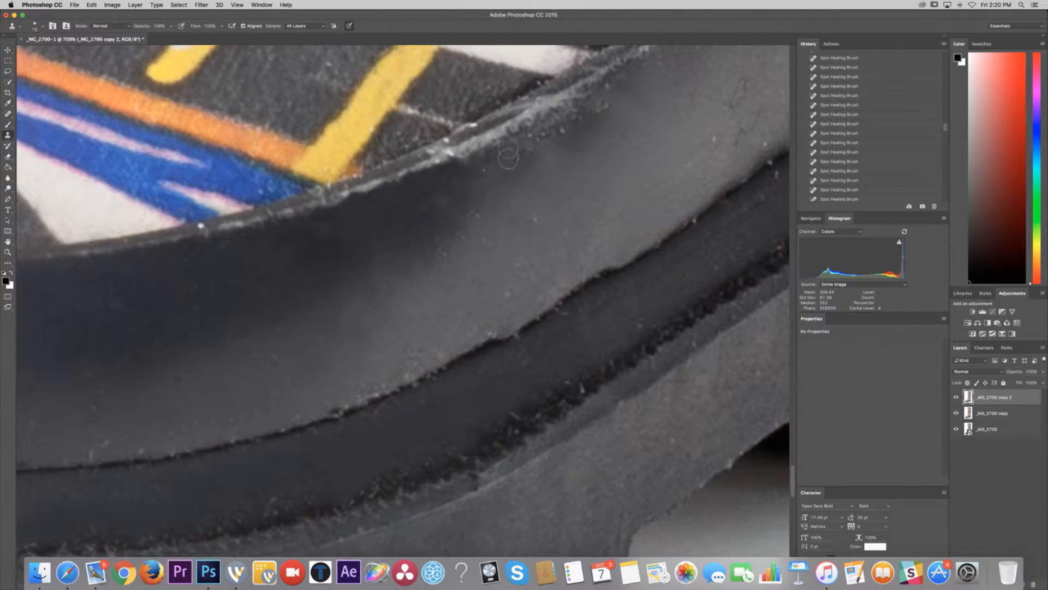
left_click(509, 157)
left_click(525, 145)
left_click(549, 139)
left_click(541, 138)
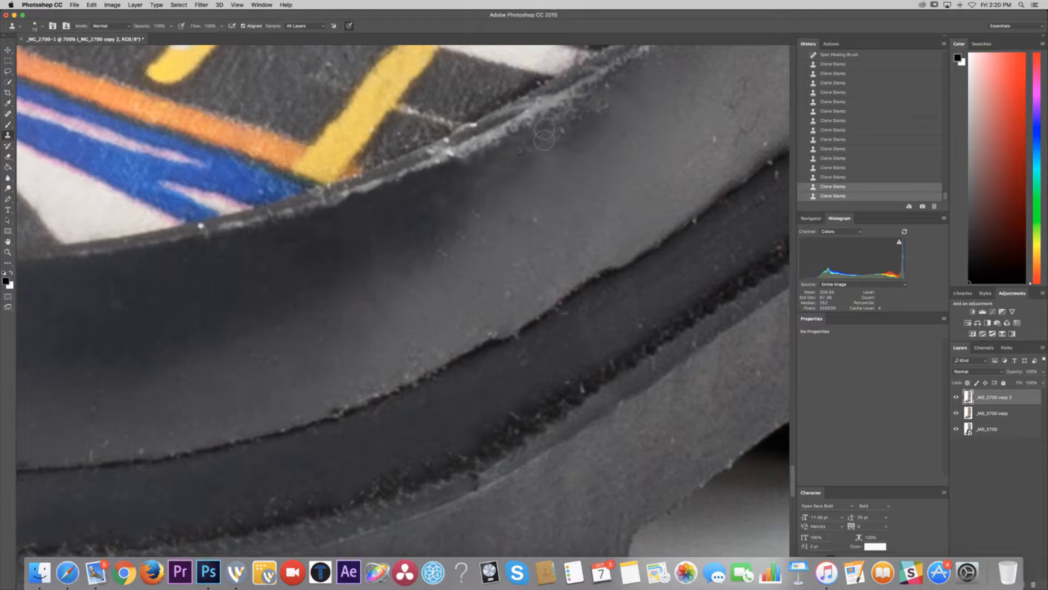
left_click(534, 149)
left_click(515, 165)
left_click(490, 177)
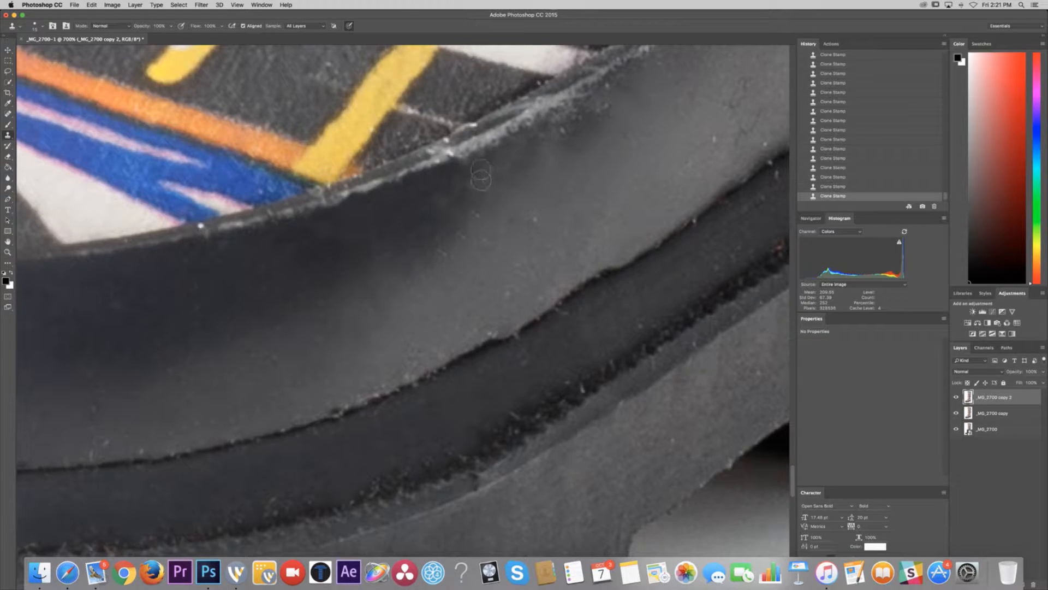
left_click(480, 181)
- Clone out the dust beneath the rim farther up the curve towards the heel
left_click(573, 124)
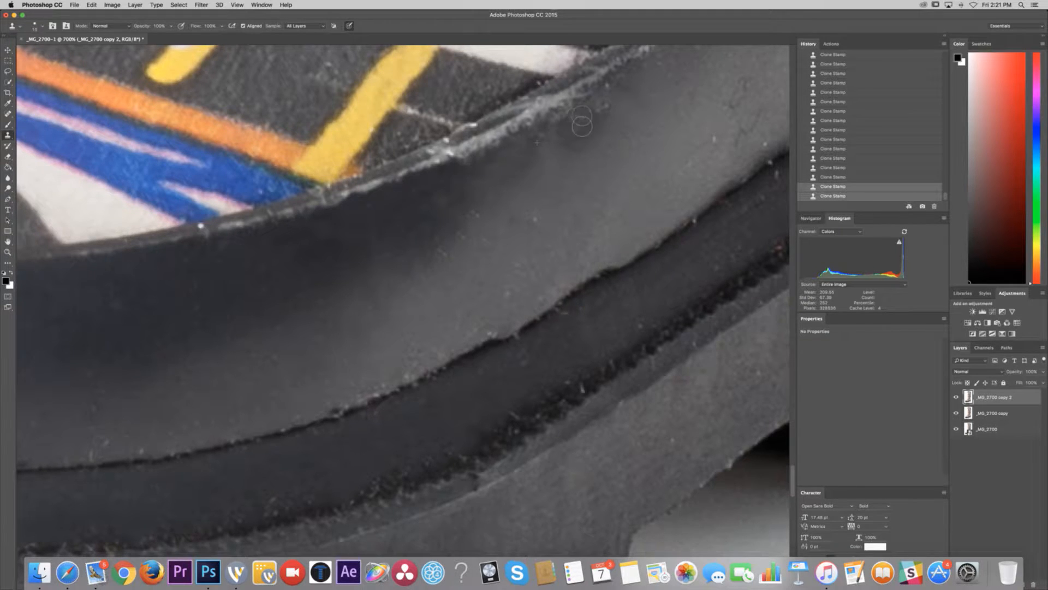
left_click(585, 120)
left_click(605, 107)
left_click(584, 121)
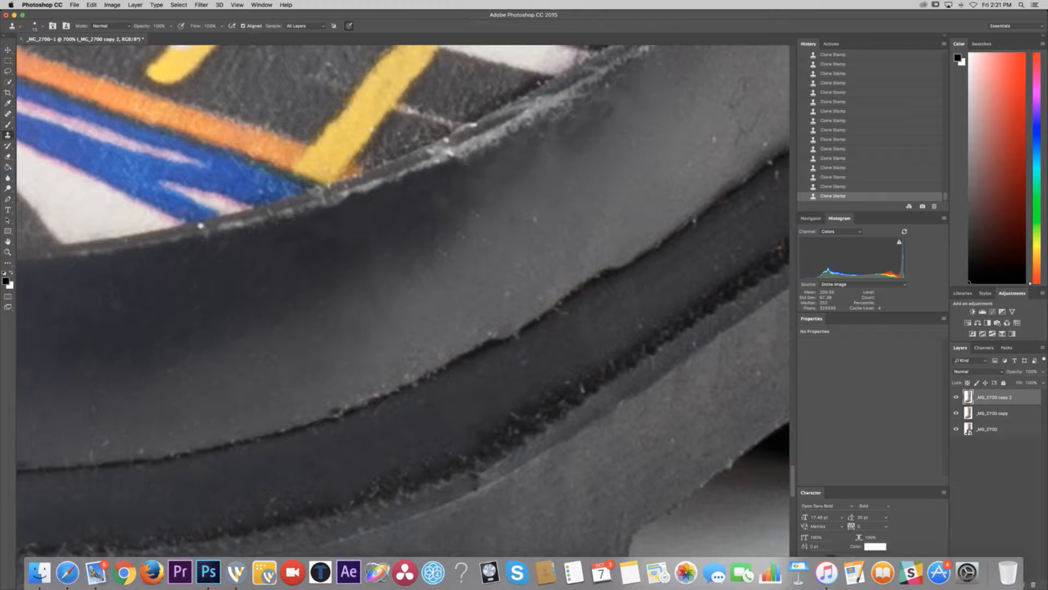
- Switch to Safari to read the viewer comments on the live Facebook post, and return to Photoshop
left_click_drag(0, 17, 651, 18)
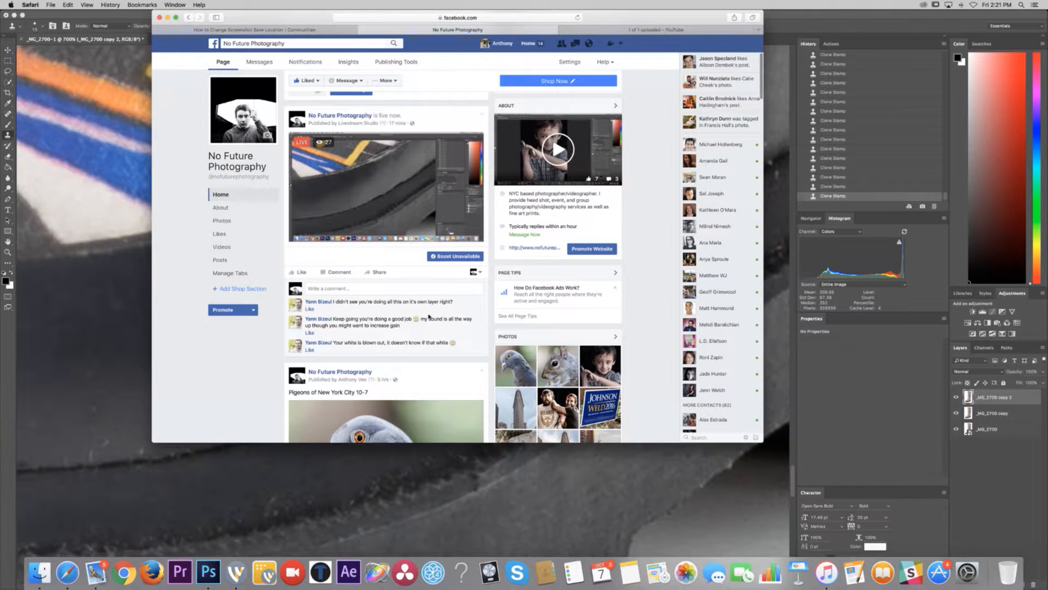
left_click_drag(631, 17, 0, 116)
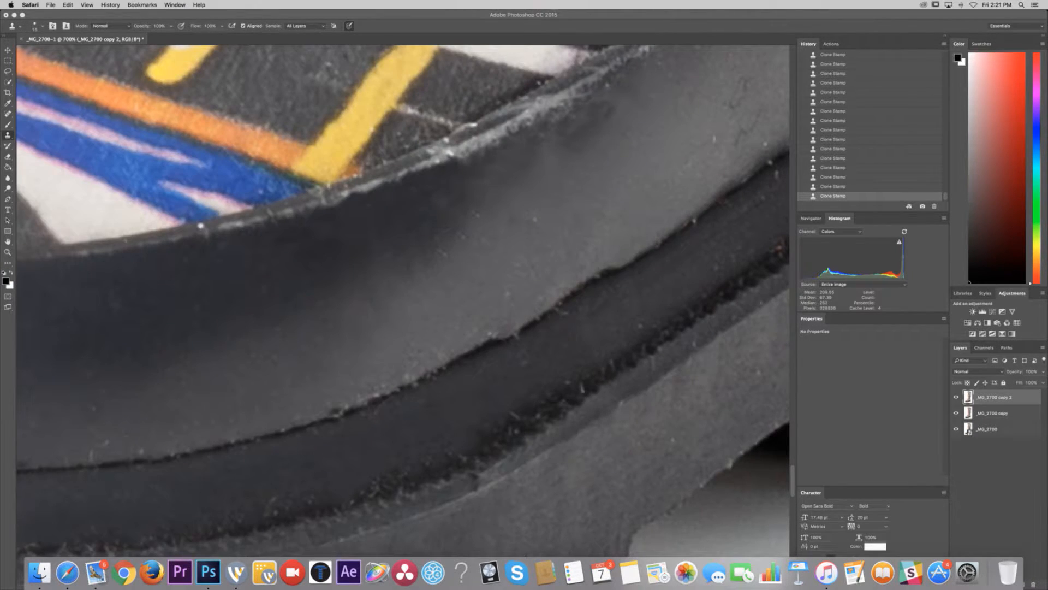
- Select the _MG_2700 copy layer and inspect the rim and the printed pattern above it at close range
left_click(995, 413)
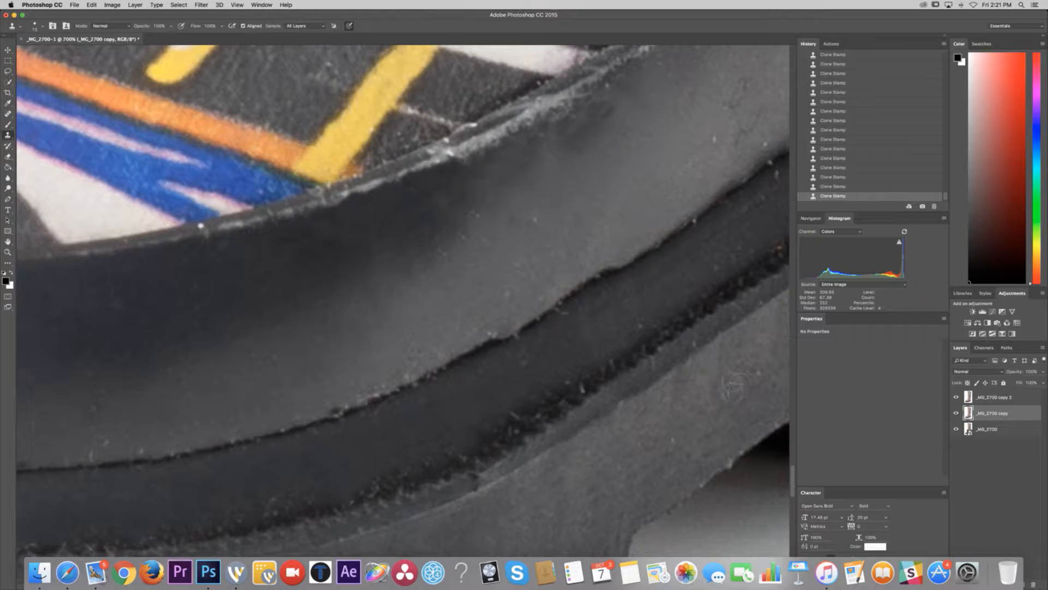
scroll(330, 280, "left", 6)
scroll(330, 281, "up", 3)
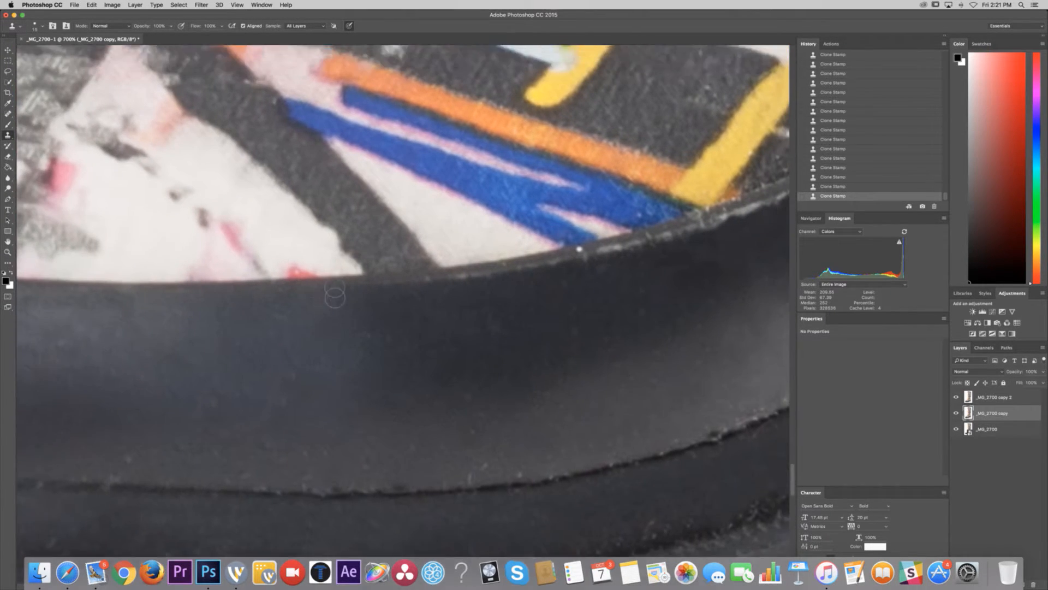
scroll(334, 294, "up", 4)
scroll(335, 295, "right", 1)
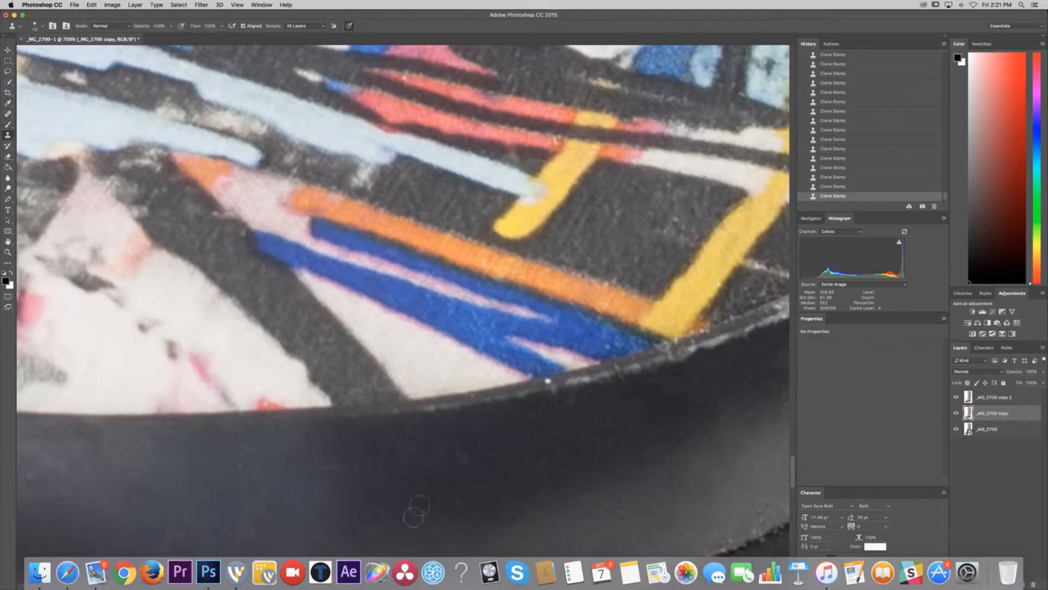
scroll(409, 499, "down", 5)
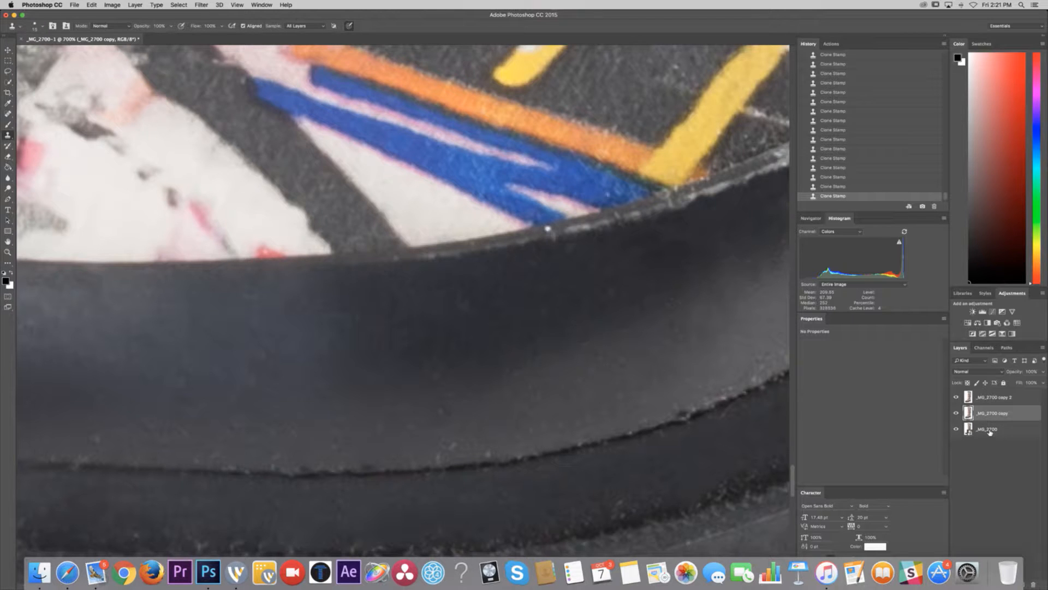
key("super+minus")
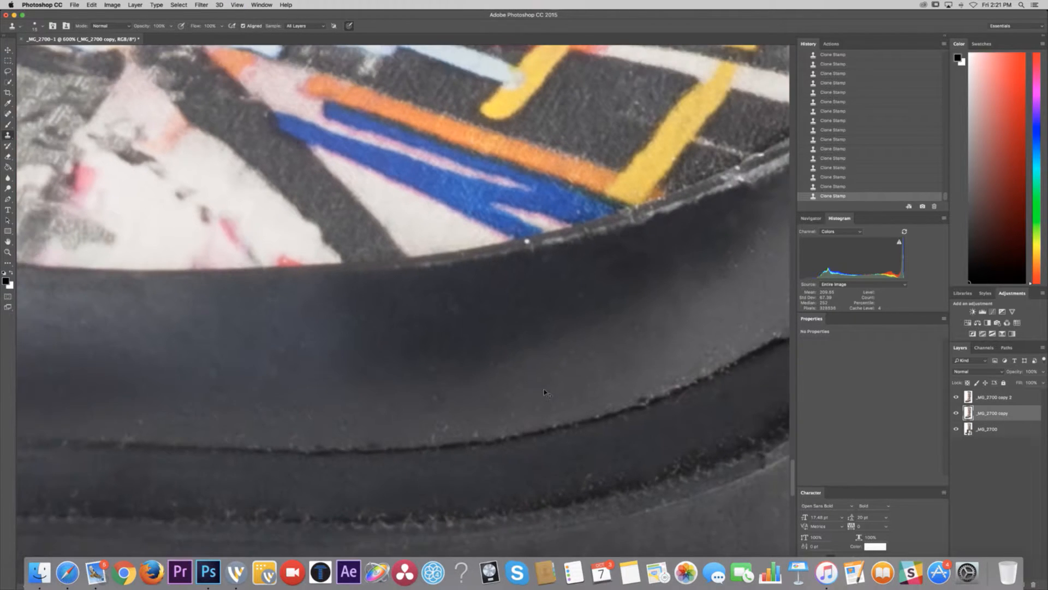
scroll(496, 319, "right", 2)
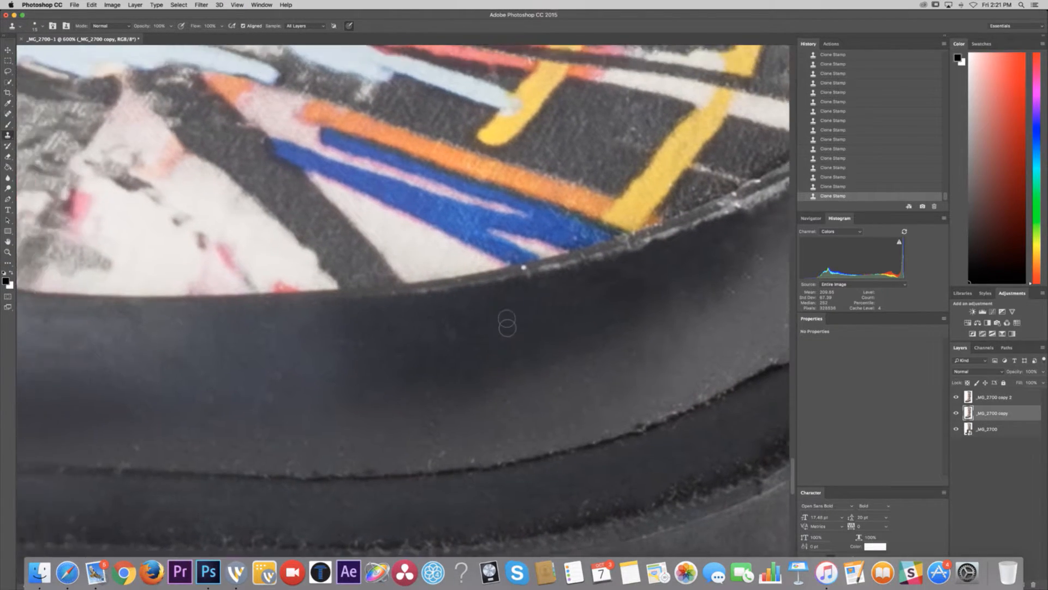
scroll(497, 319, "left", 10)
scroll(497, 319, "down", 3)
- Compare the front of the sole with and without the _MG_2700 copy 2 retouching layer, leaving the layer shown
key("super+0")
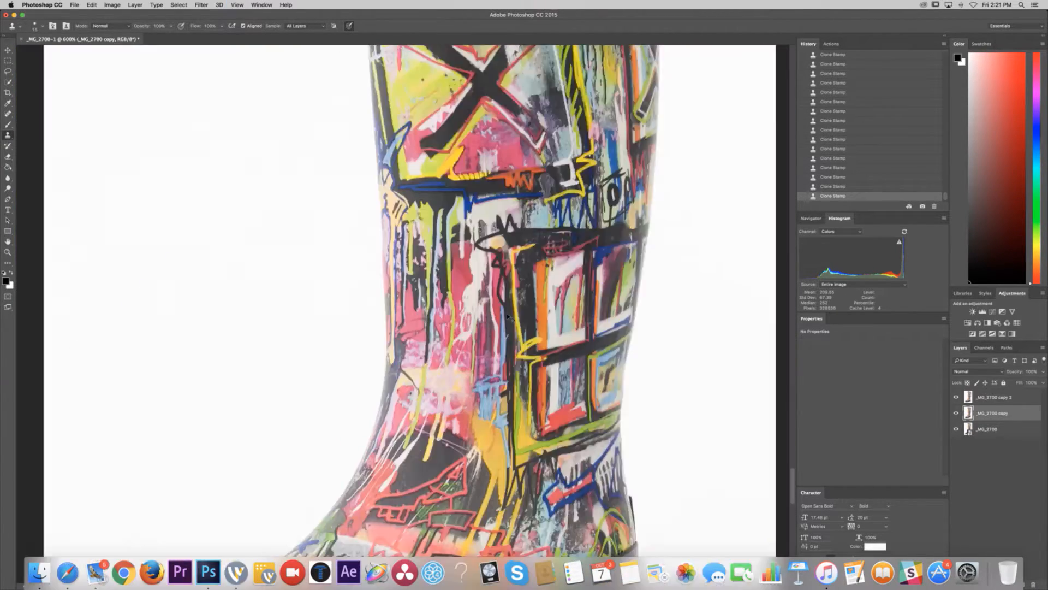
key("super+plus")
key("super+plus")
key("super+plus")
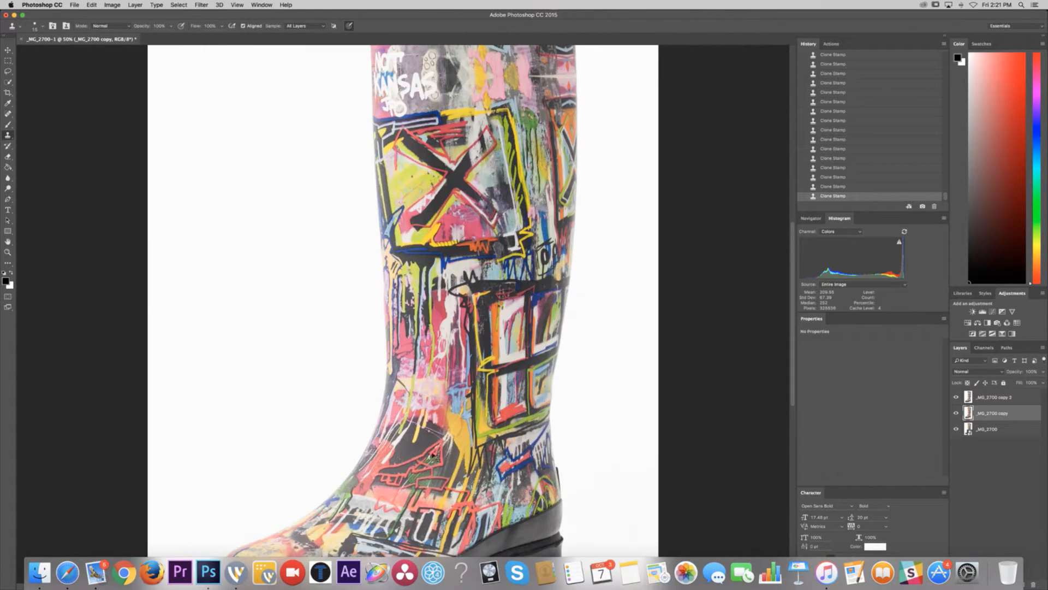
scroll(334, 373, "down", 10)
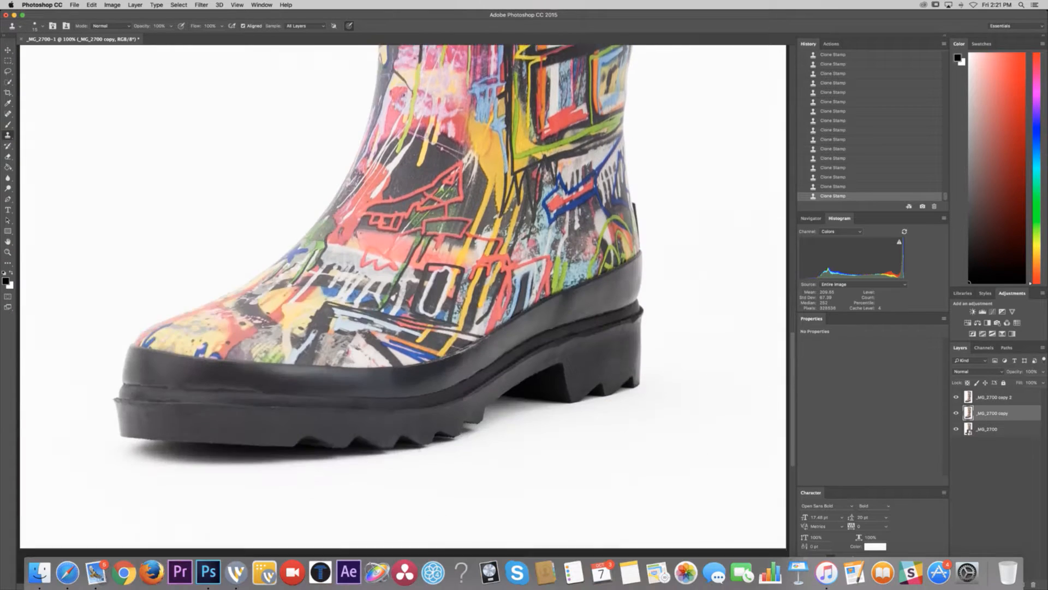
key("super+plus")
key("super+plus")
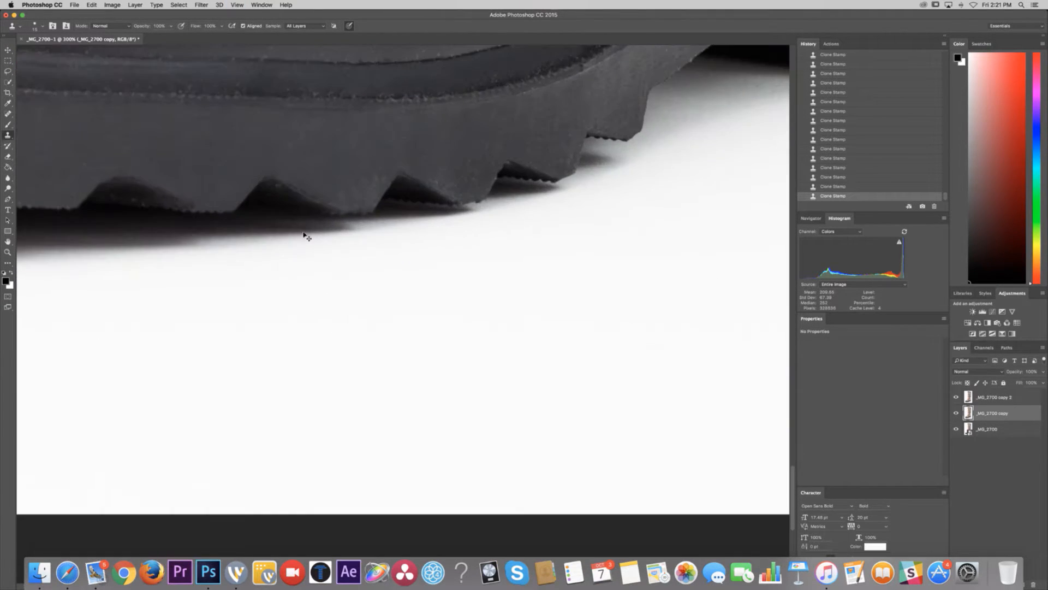
scroll(304, 249, "up", 1)
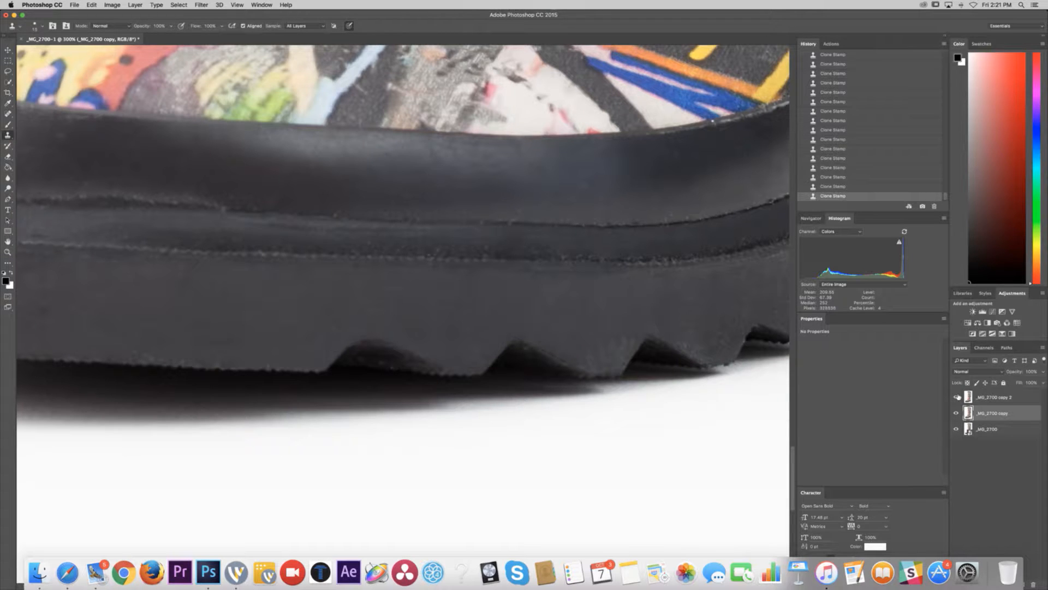
left_click(959, 397)
left_click(959, 397)
left_click(955, 397)
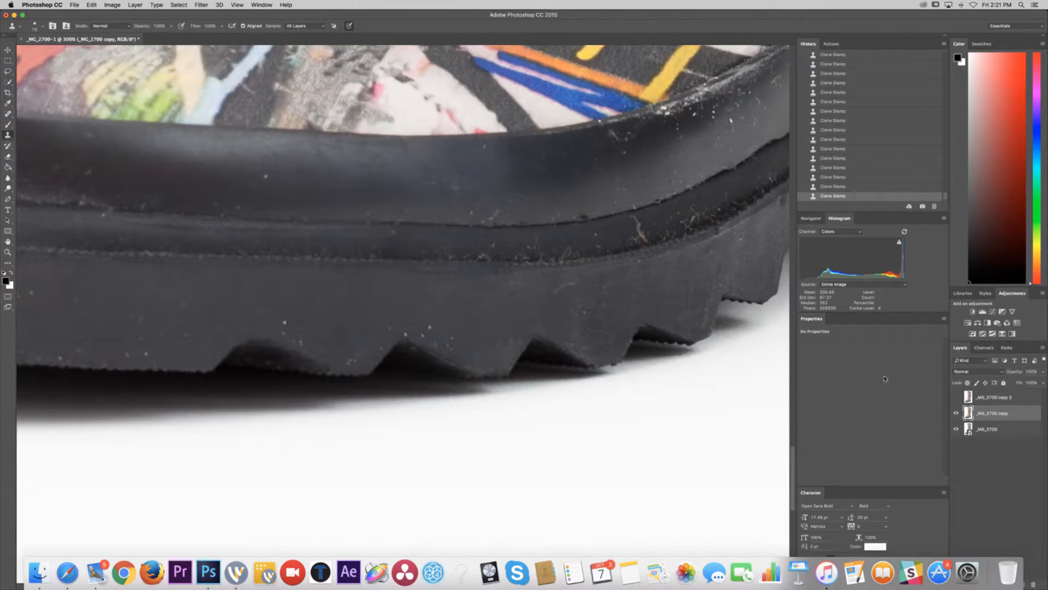
left_click(958, 398)
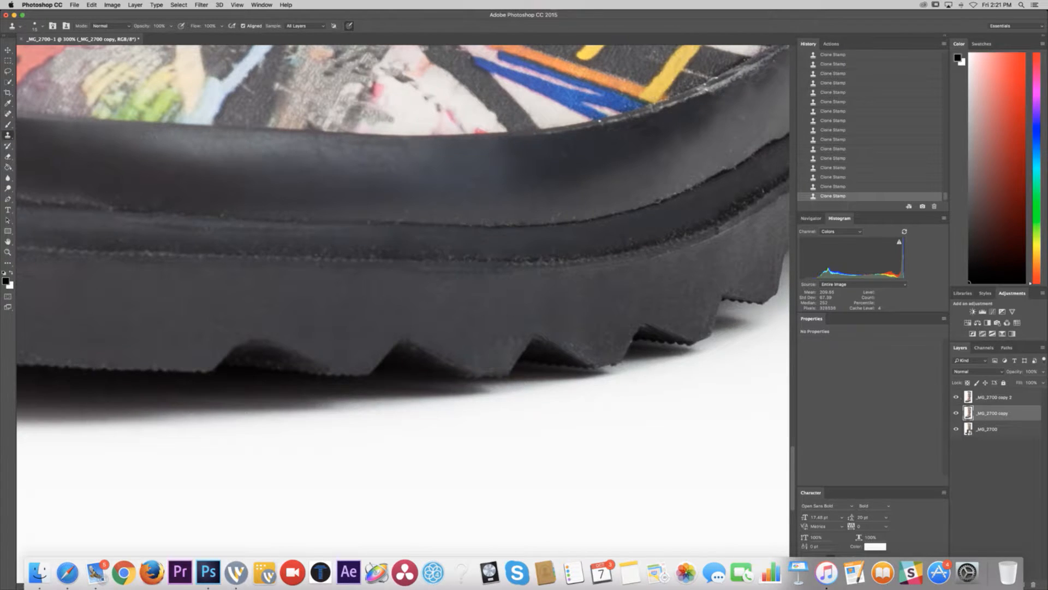
- Compare the sole's curve towards the heel with and without the _MG_2700 copy 2 layer, leaving the layer shown
left_click_drag(700, 203, 534, 255)
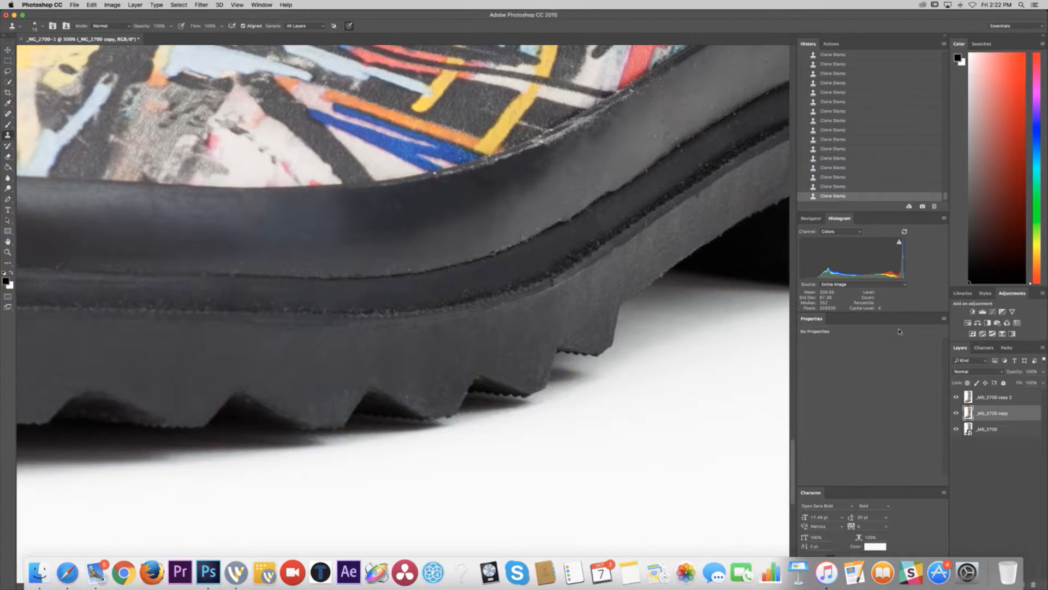
left_click(961, 394)
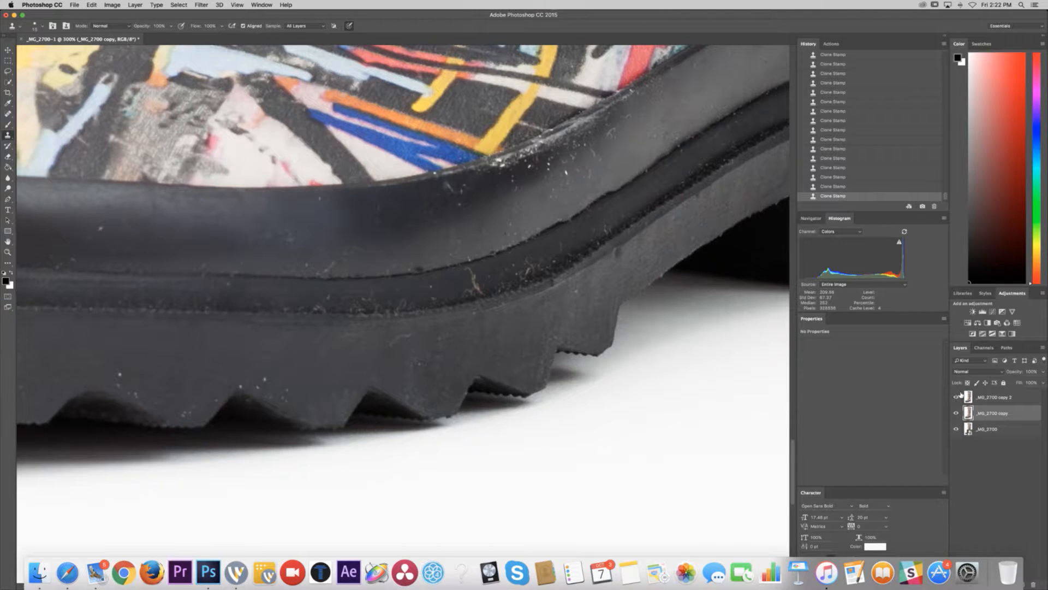
left_click(961, 394)
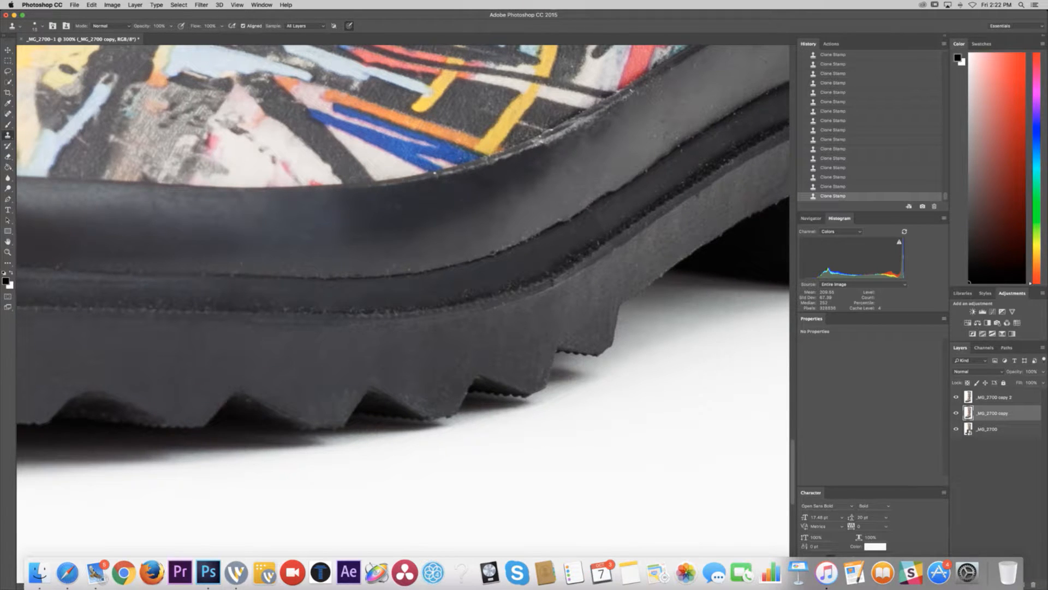
- Remove two specks from the middle of the curved rim on the _MG_2700 copy layer with the Spot Healing Brush
scroll(472, 259, "up", 5)
scroll(490, 305, "up", 2)
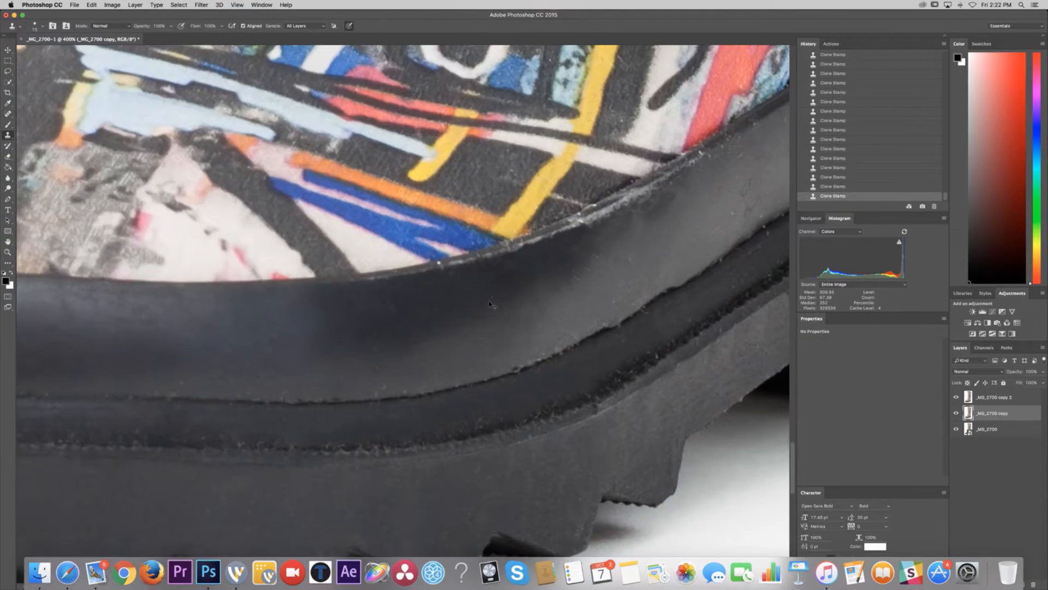
scroll(563, 291, "up", 2)
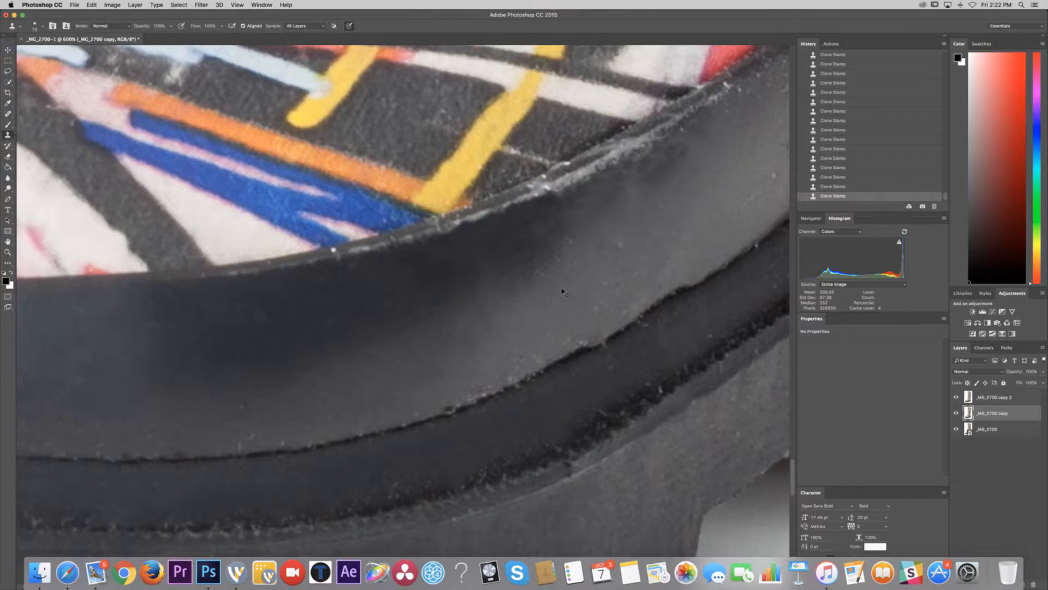
scroll(565, 295, "up", 2)
key("j")
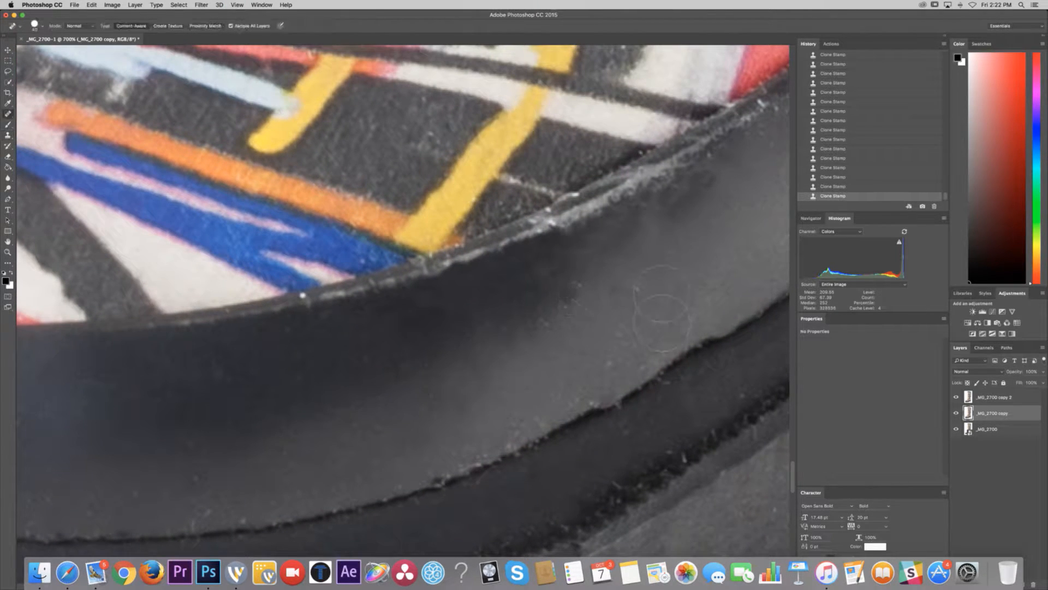
left_click(569, 298)
left_click(552, 305)
scroll(568, 299, "left", 1)
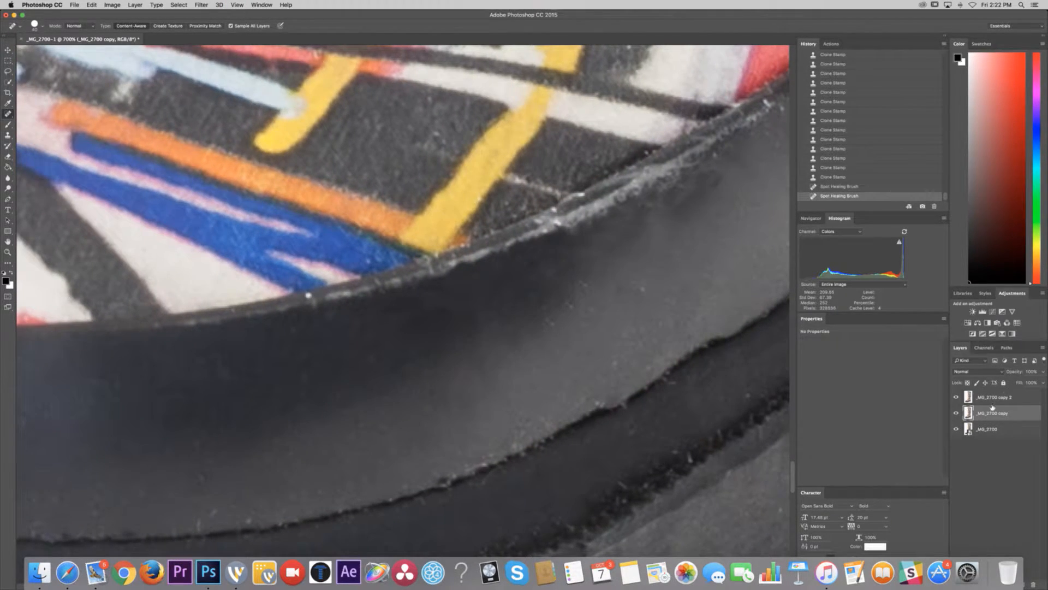
- Select the _MG_2700 copy 2 layer and heal the remaining specks on the lighter part of the curved rim
left_click(1011, 394)
left_click(646, 282)
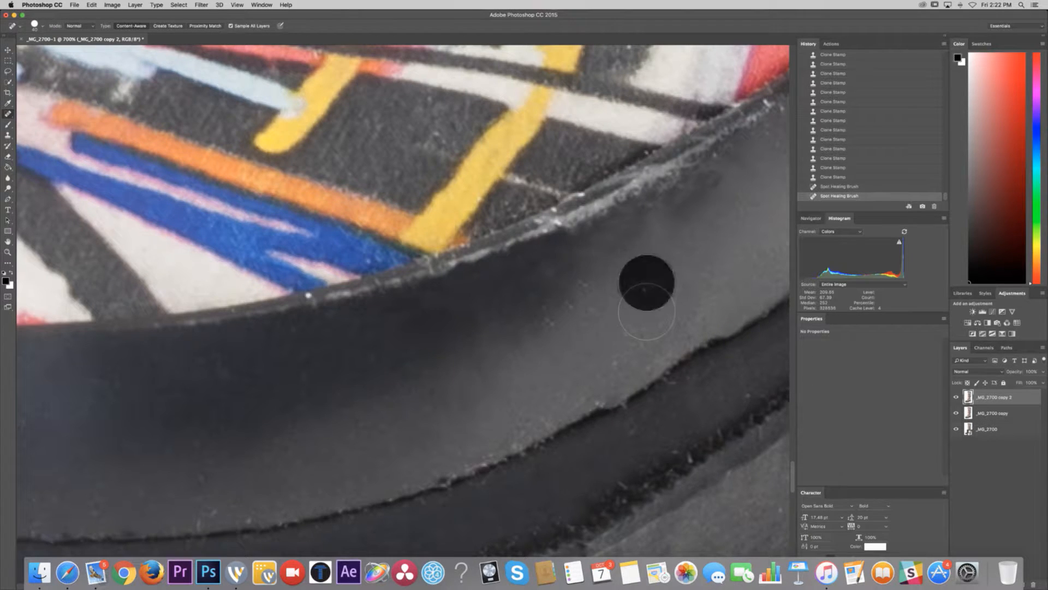
left_click(574, 281)
left_click(555, 312)
- Heal the specks and fine scratches on the rubber rim farther up the curve, below the red part of the print
scroll(568, 314, "right", 5)
scroll(568, 314, "up", 3)
left_click(608, 241)
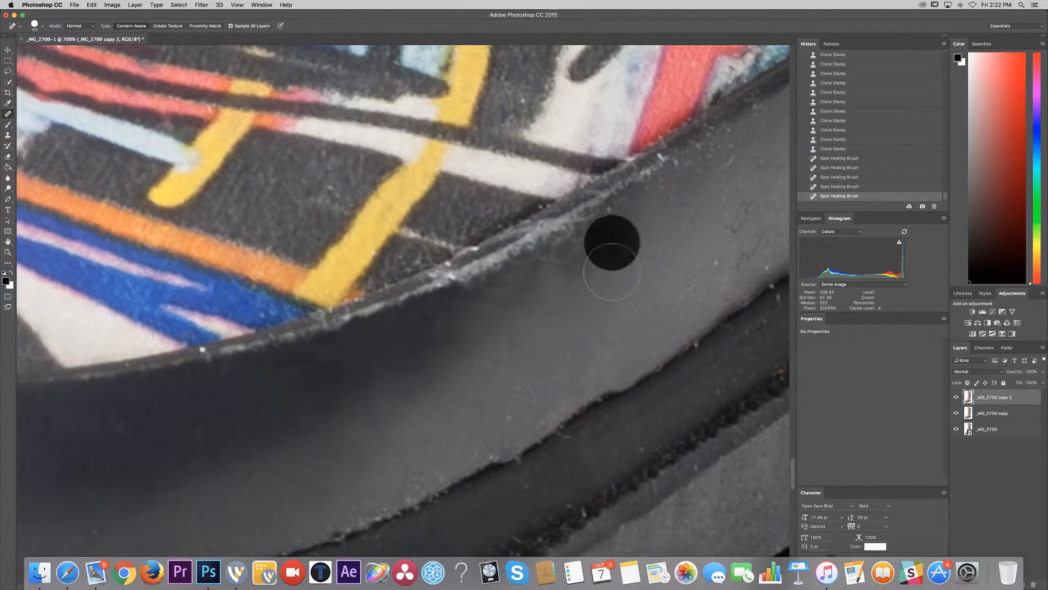
left_click(573, 253)
left_click(740, 216)
left_click(732, 239)
left_click(721, 256)
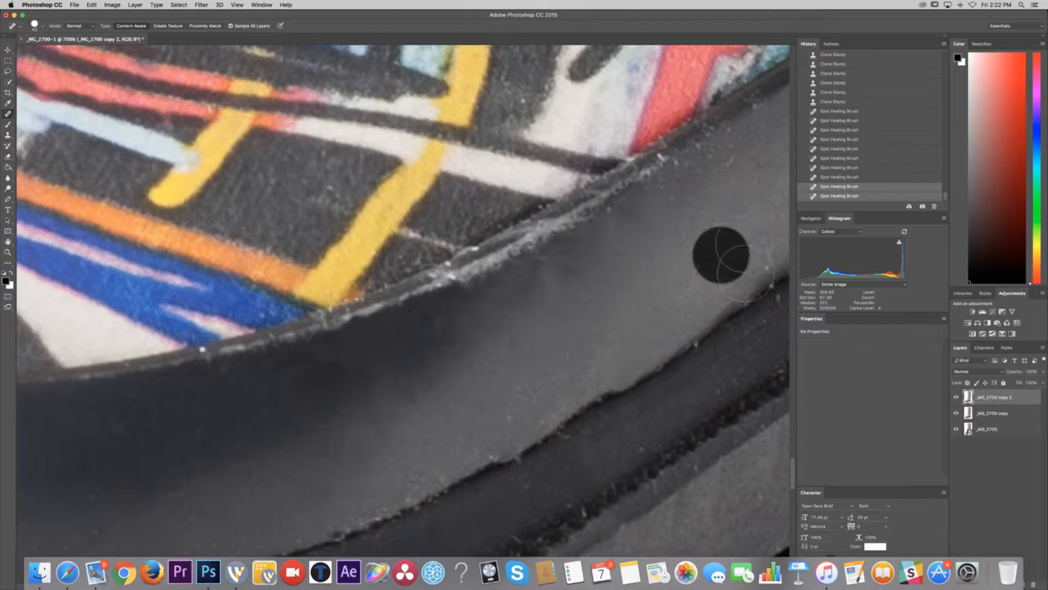
left_click(747, 245)
left_click(747, 254)
scroll(657, 283, "right", 3)
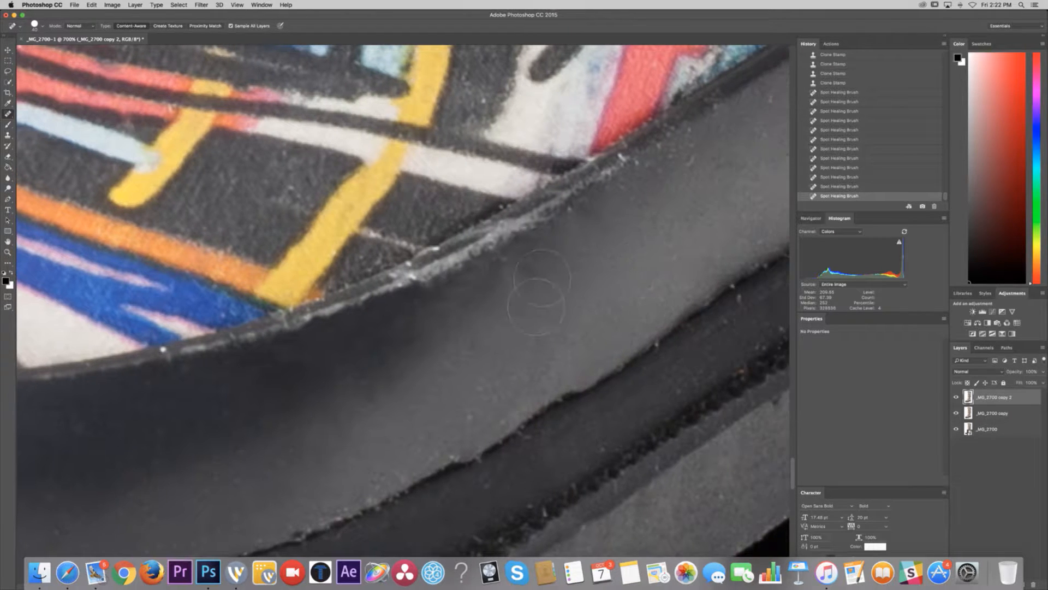
- Heal the blotches and specks on the rim just beneath its scuffed upper edge
left_click(503, 272)
left_click(467, 296)
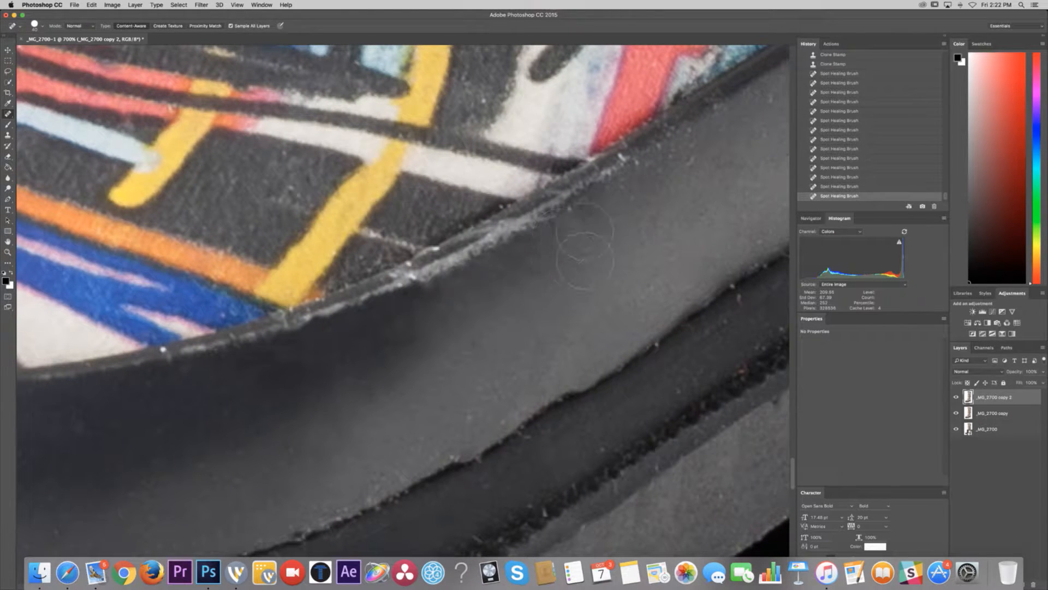
left_click(583, 227)
left_click(575, 227)
left_click(555, 234)
left_click(601, 213)
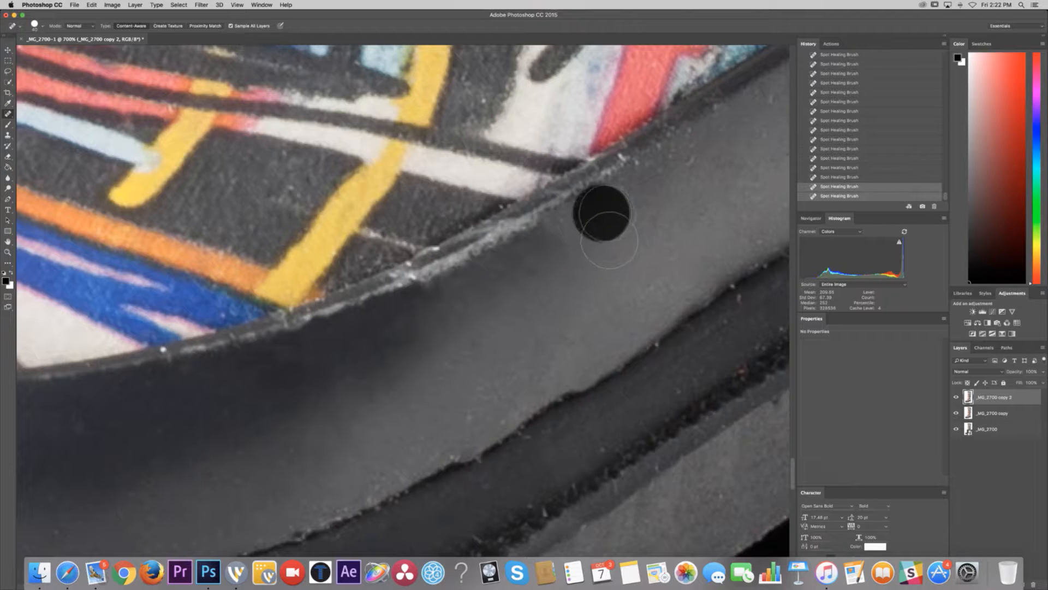
left_click(625, 192)
- Smooth the remaining marks along the rim, from the area nearer the heel back down to the dark part of the curve
left_click(709, 163)
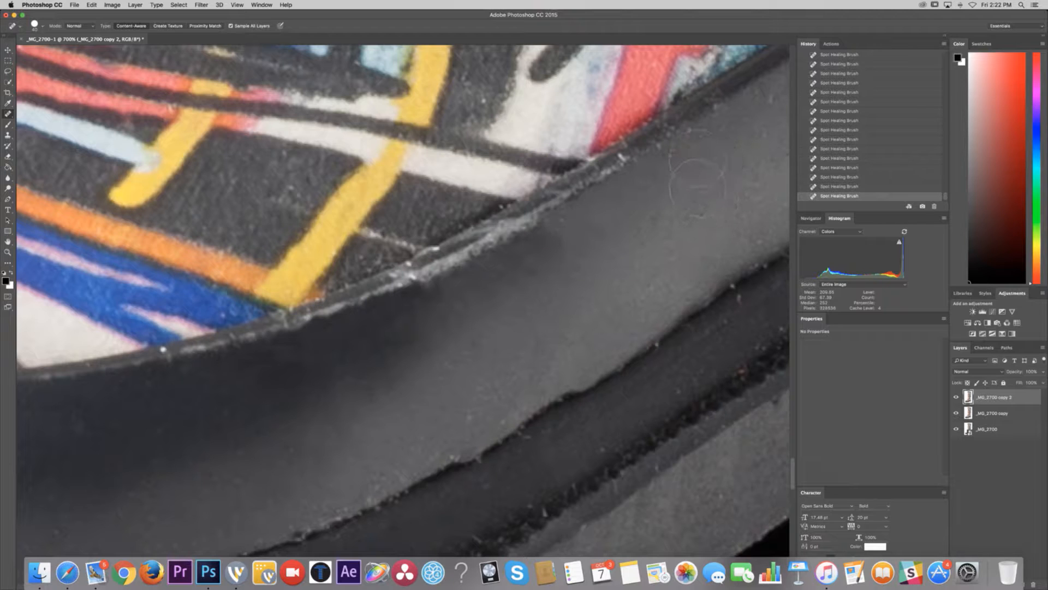
left_click(697, 159)
left_click(685, 159)
left_click(556, 250)
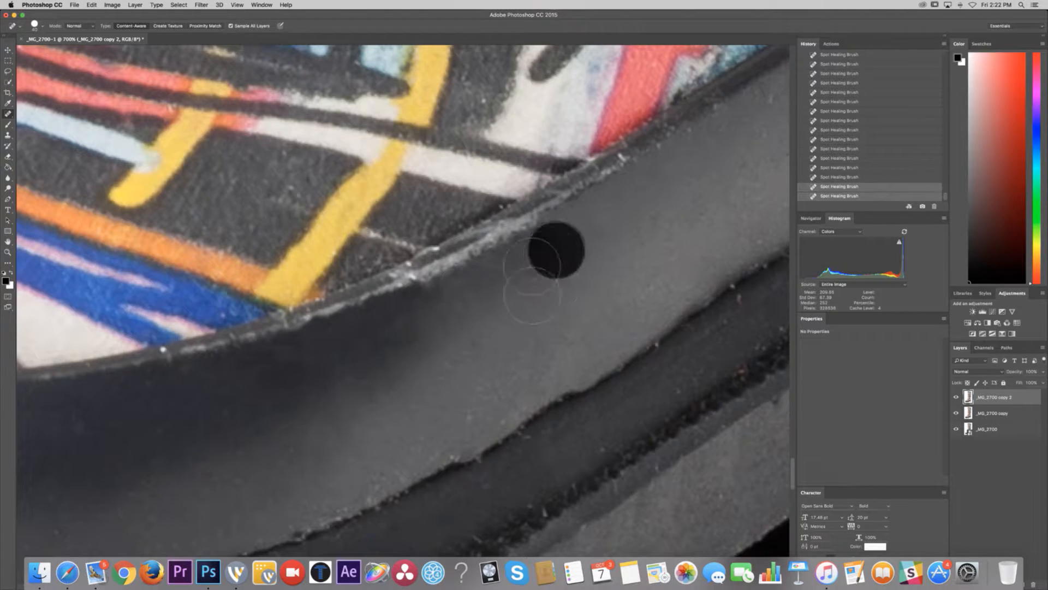
left_click(427, 303)
left_click(406, 328)
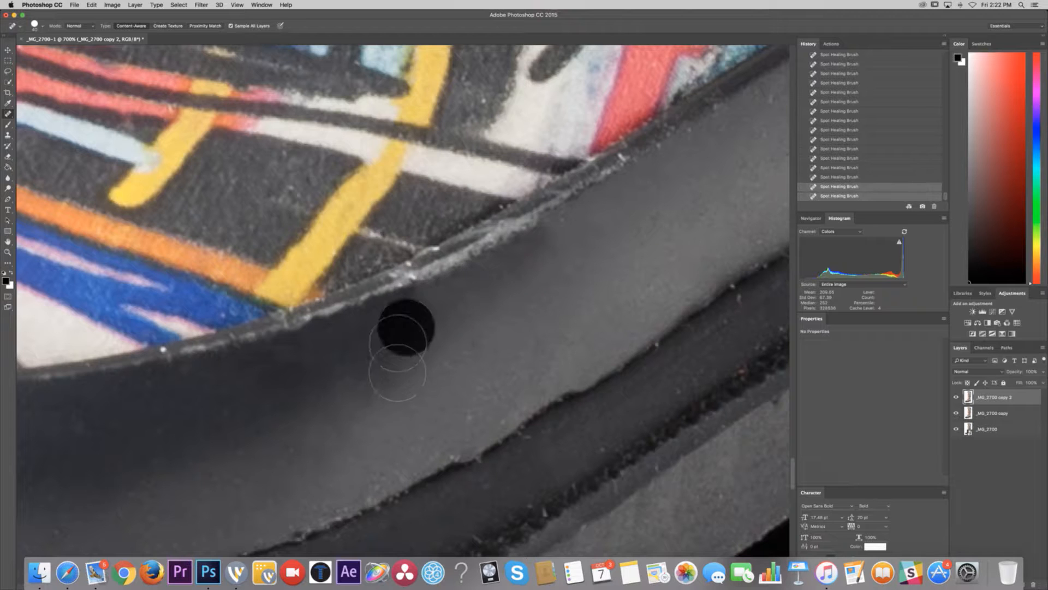
- Reduce the Spot Healing Brush size and heal the small specks on the upper stretch of the rim towards the heel
scroll(538, 304, "down", 5)
scroll(538, 304, "right", 5)
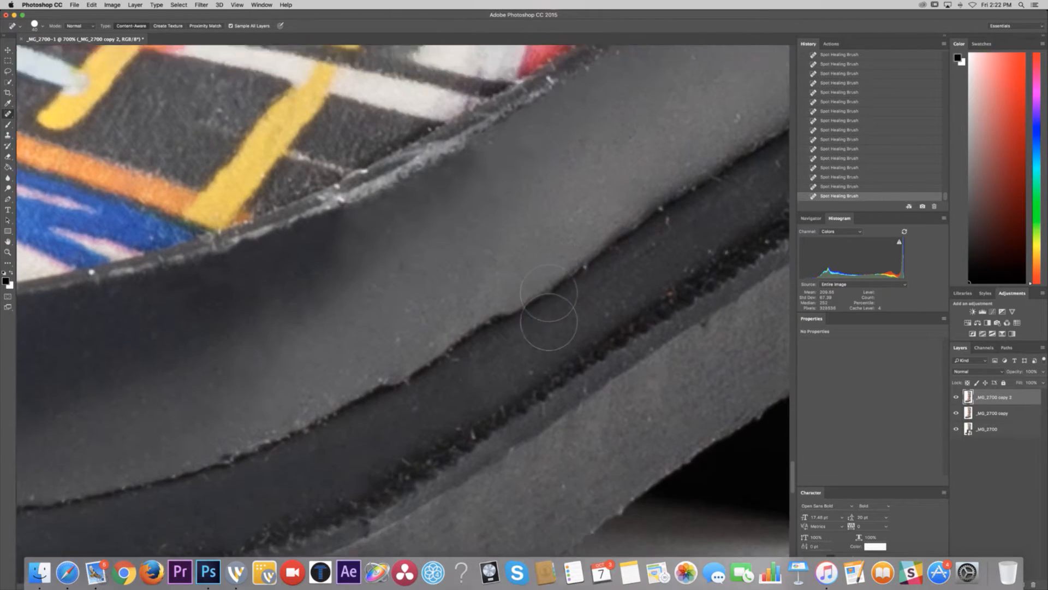
scroll(549, 322, "down", 3)
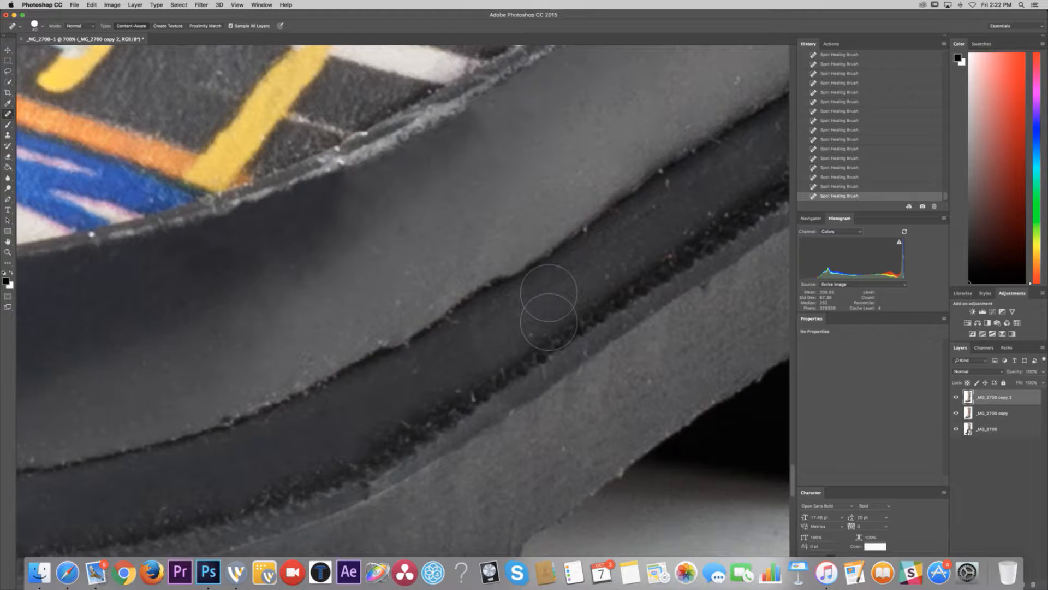
key("bracketleft")
key("bracketleft")
key("bracketleft")
key("bracketleft")
scroll(549, 301, "down", 3)
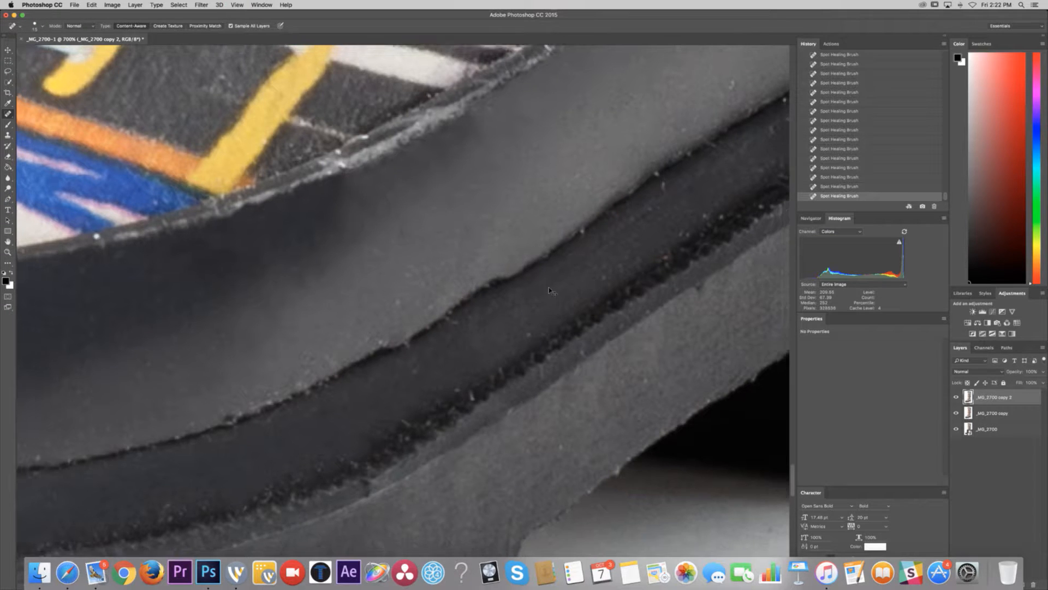
scroll(505, 214, "up", 3)
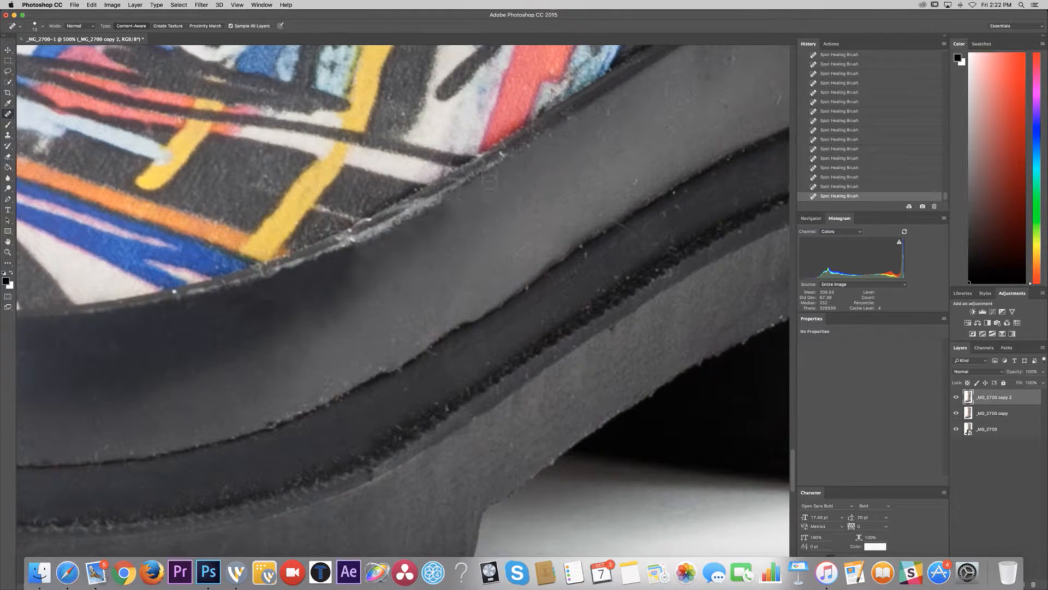
left_click(603, 135)
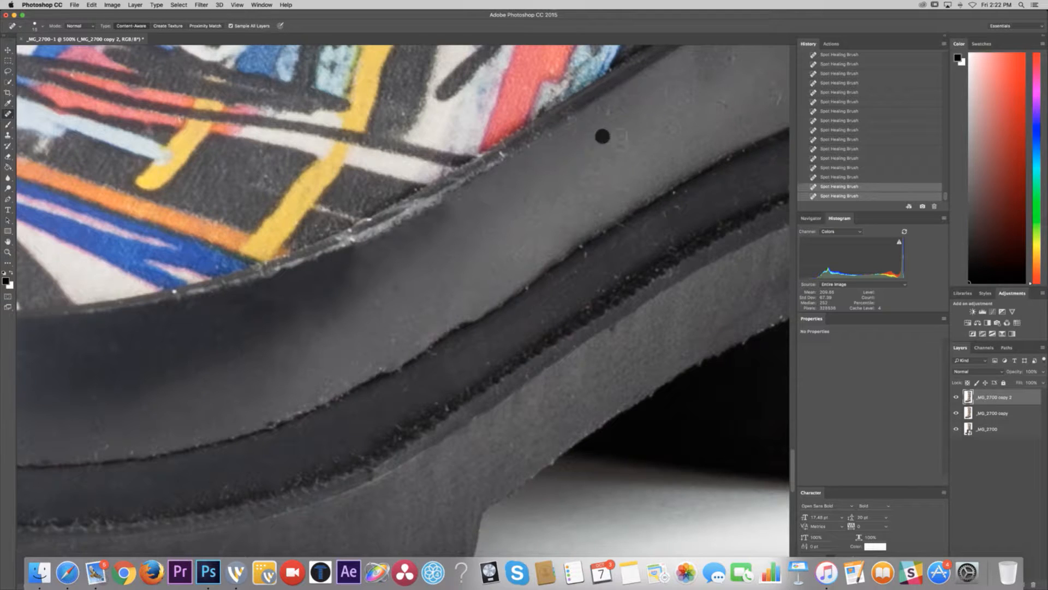
left_click(611, 113)
left_click(721, 102)
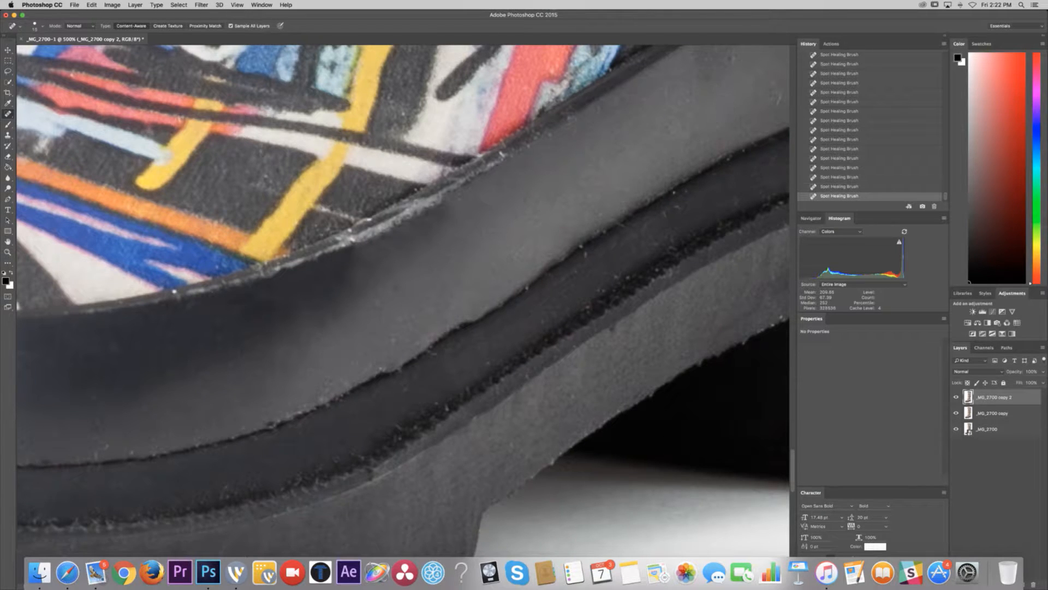
left_click(671, 121)
left_click(671, 110)
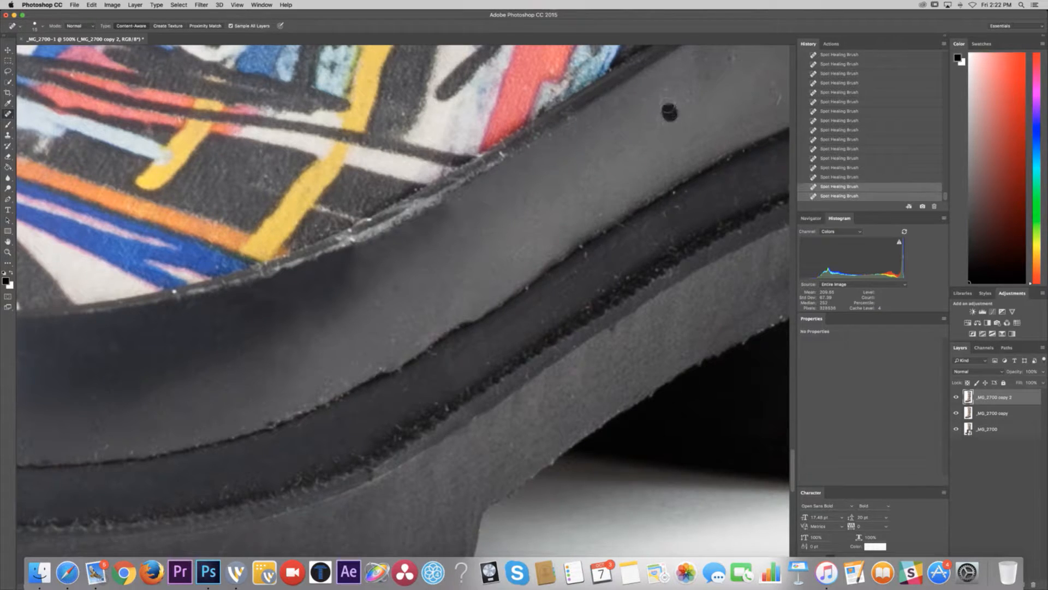
left_click(693, 105)
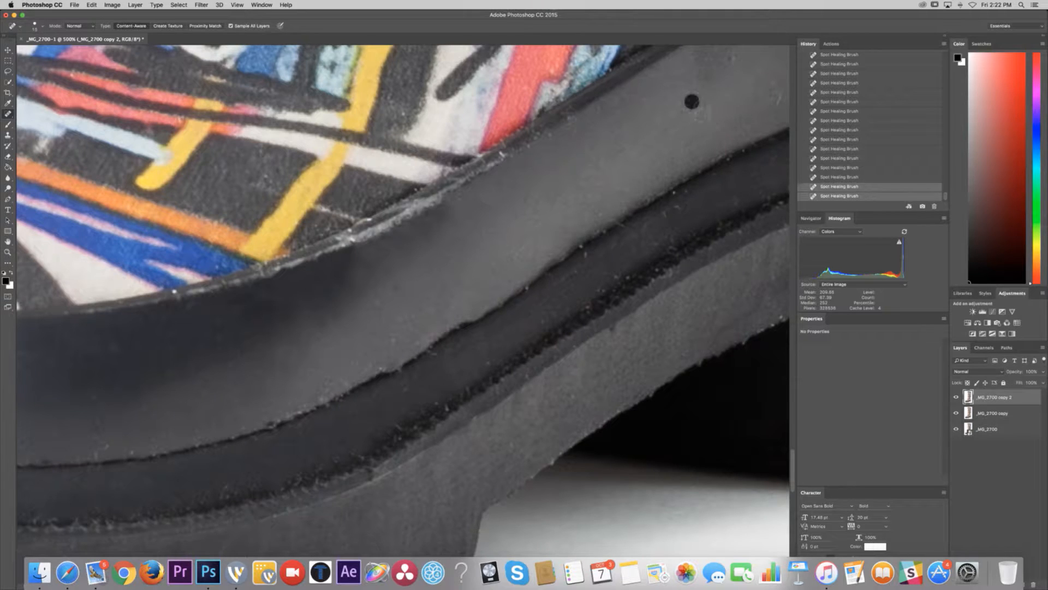
- Heal the dust specks in the dark groove between the rim and the sole
left_click(589, 255)
left_click(616, 277)
left_click(612, 275)
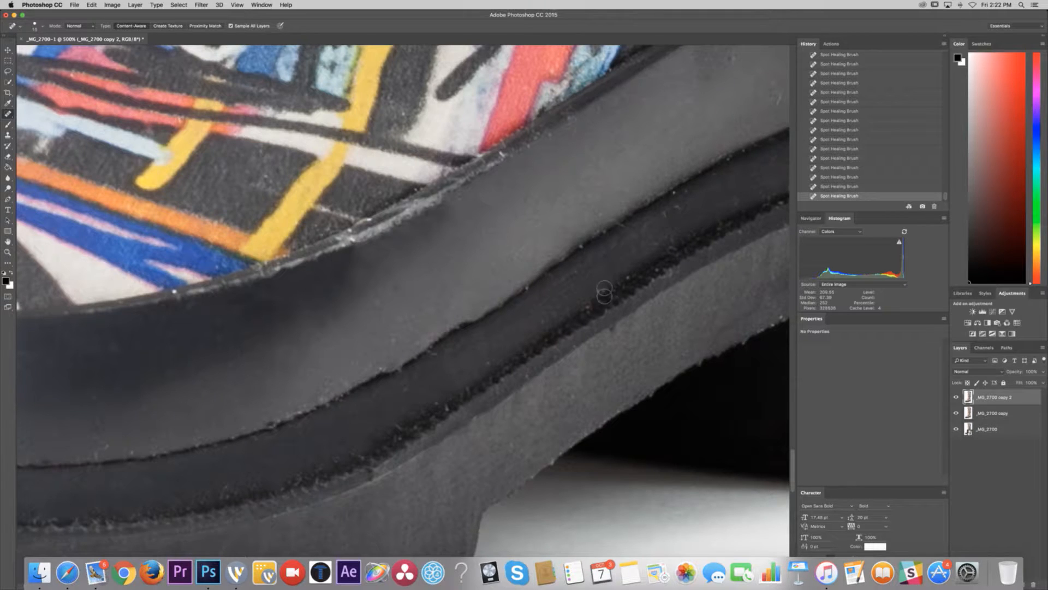
left_click(601, 288)
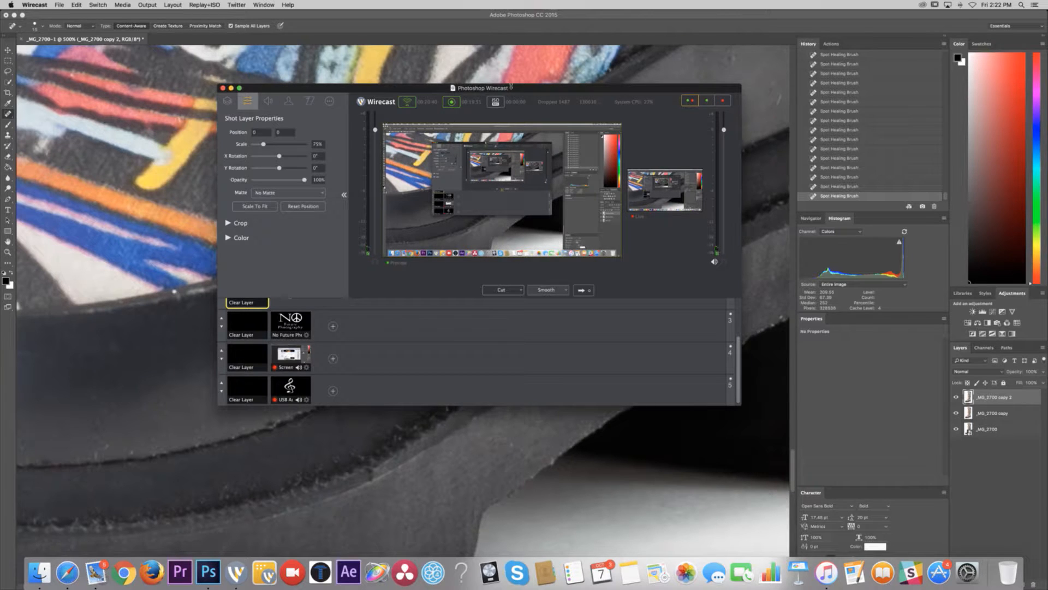
- Switch to Wirecast, move its window aside to check the live broadcast, and return to Photoshop
left_click_drag(567, 88, 463, 99)
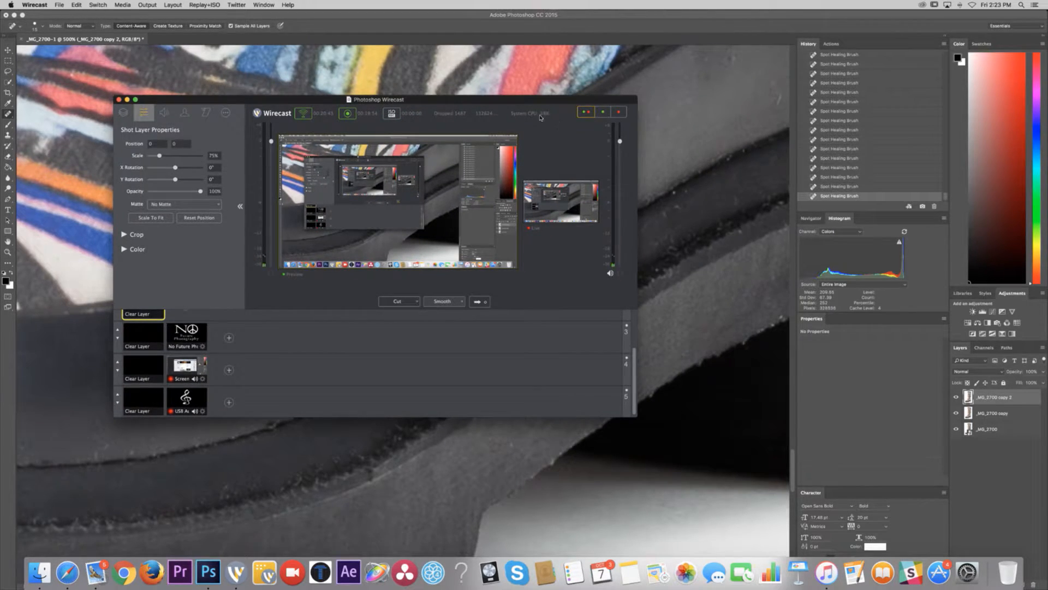
left_click_drag(566, 104, 542, 107)
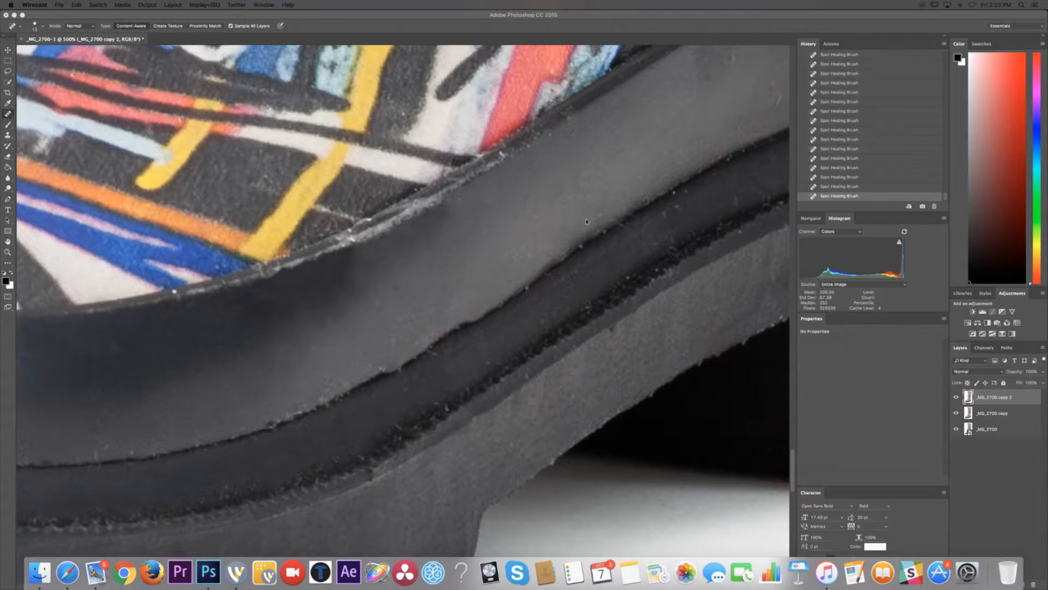
- Heal the faint marks on the broad face of the rim in the middle of the curve
left_click(413, 280)
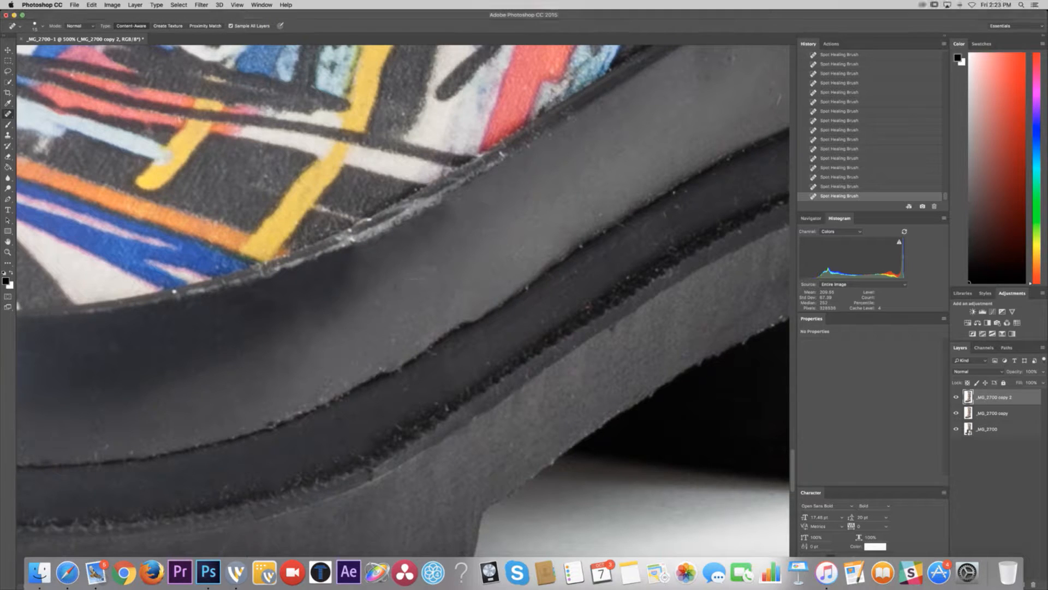
left_click(460, 203)
left_click(394, 333)
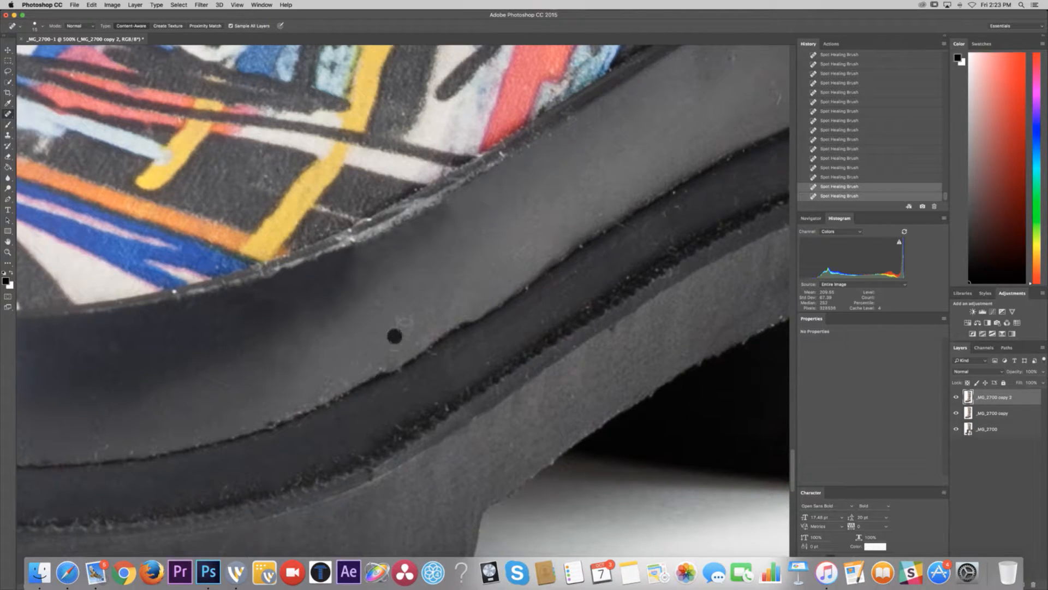
left_click(429, 292)
- Heal the small specks on the rim slightly farther towards the heel, below the red part of the print
scroll(502, 230, "right", 3)
scroll(503, 227, "up", 1)
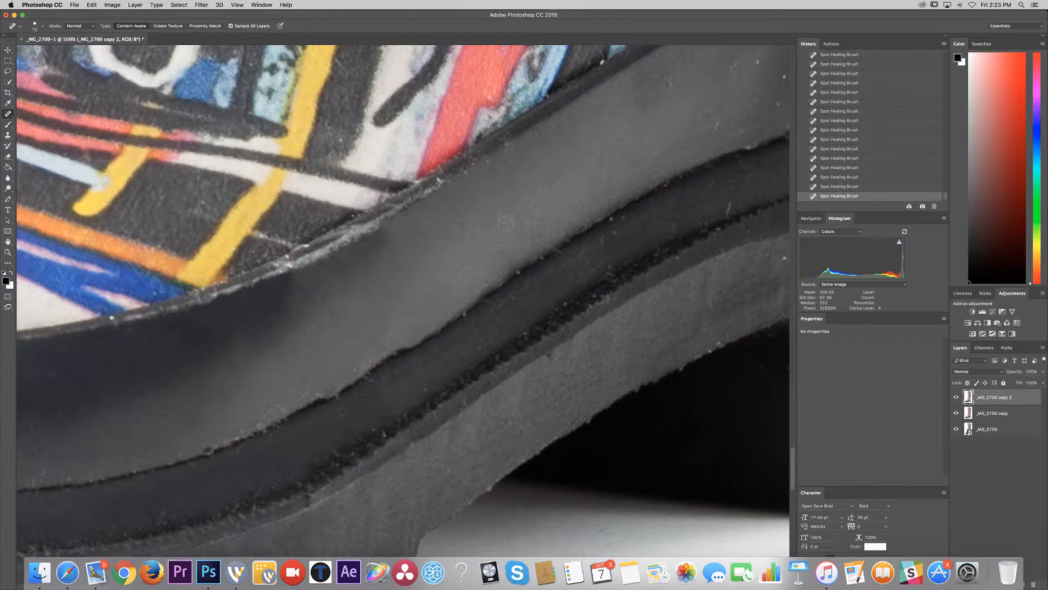
left_click(508, 189)
left_click(540, 207)
left_click(519, 204)
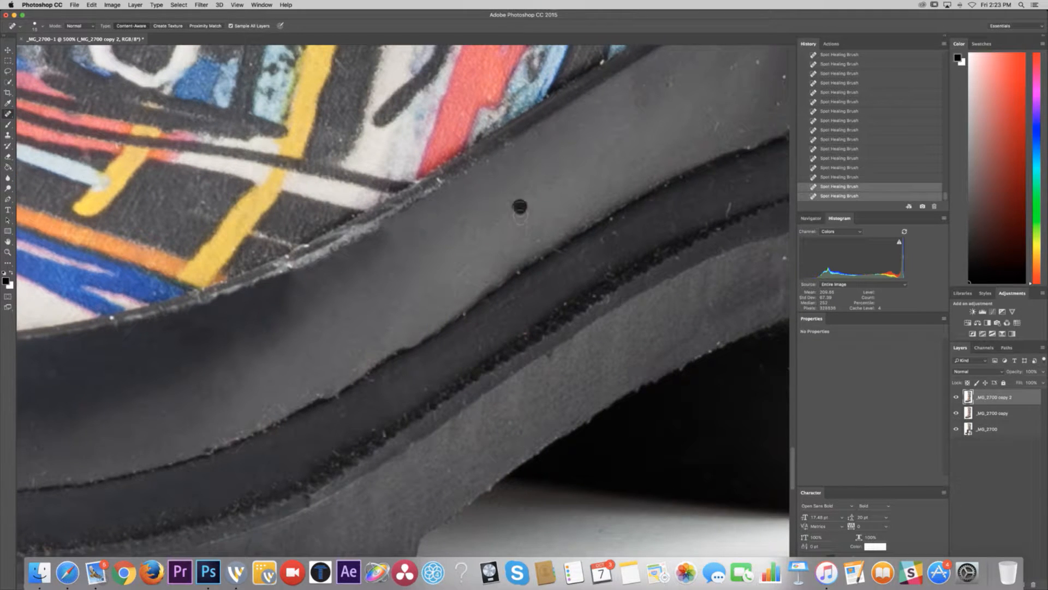
- Heal the white glue marks along the seam between the printed fabric and the rim, below the yellow and white strokes
scroll(487, 217, "up", 4)
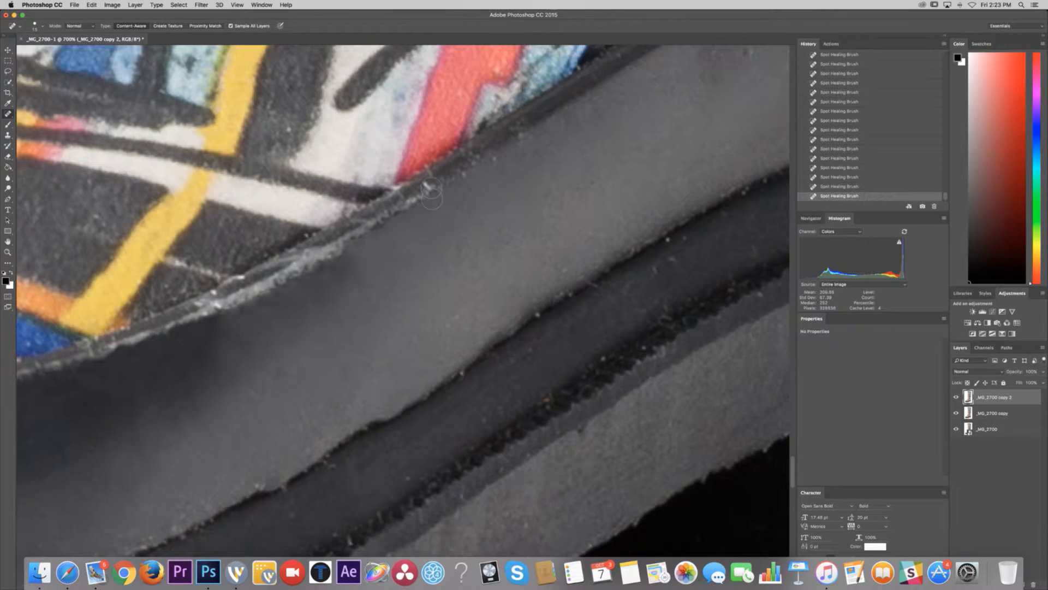
left_click(427, 186)
left_click(216, 303)
left_click(211, 312)
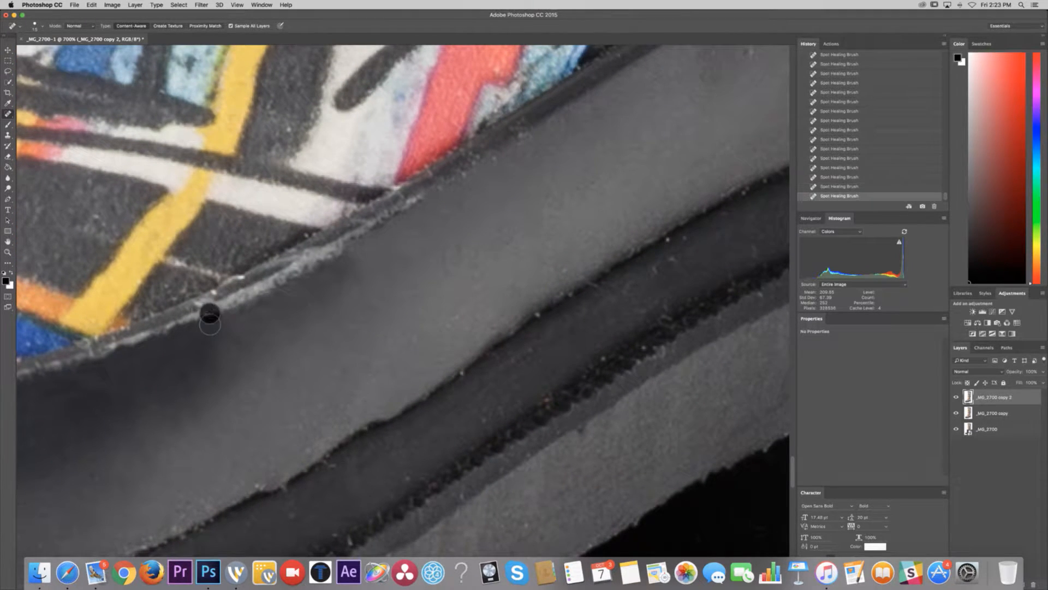
scroll(202, 320, "left", 2)
left_click(219, 307)
left_click(234, 300)
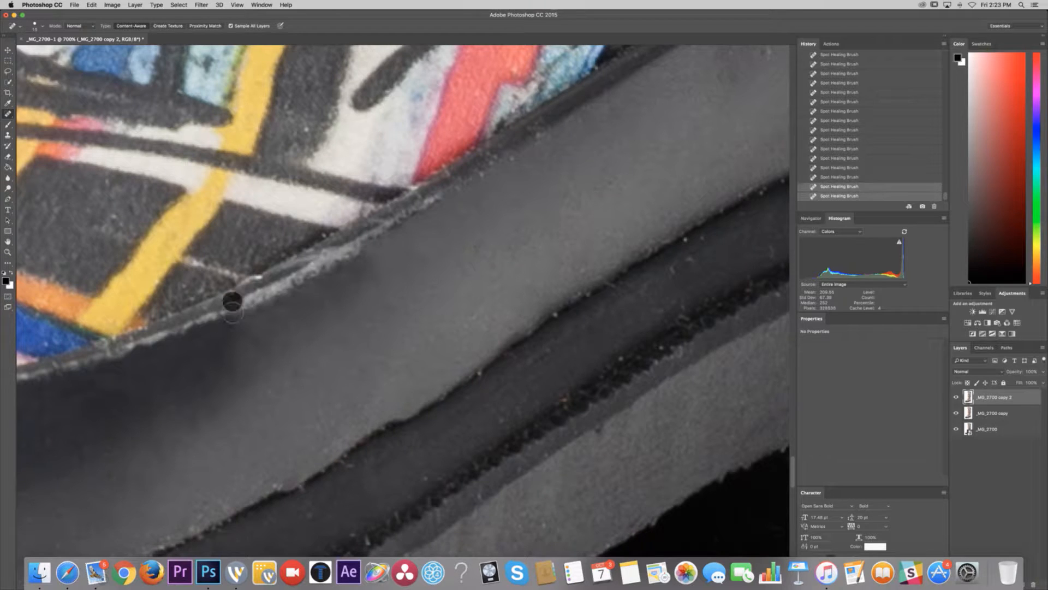
left_click(218, 314)
- Heal the dark speck and small lint mark on the broad rim face, farther towards the heel
scroll(352, 300, "up", 5)
scroll(352, 300, "right", 5)
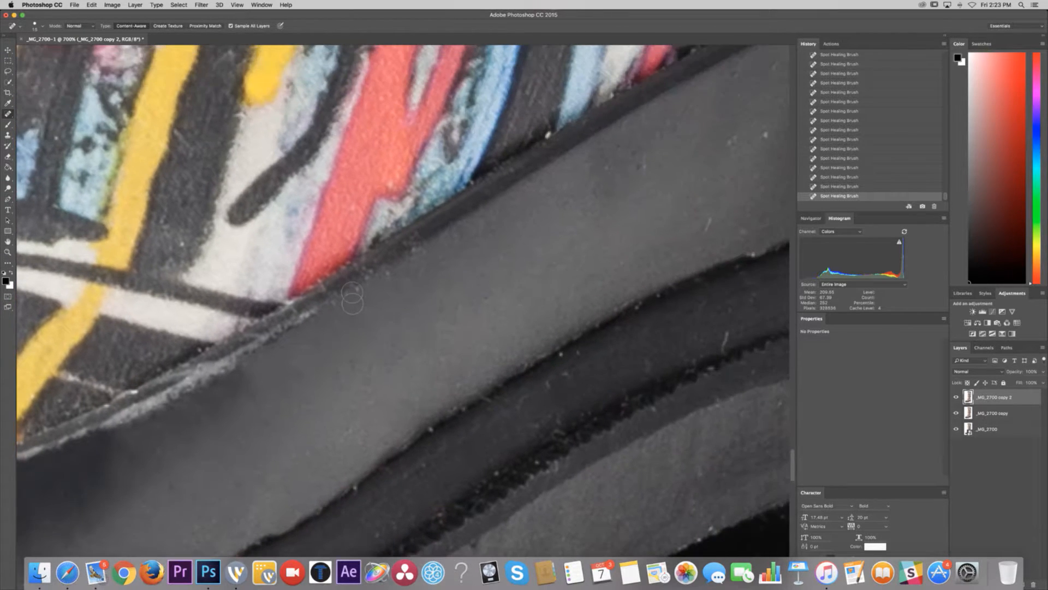
left_click(645, 167)
left_click(706, 228)
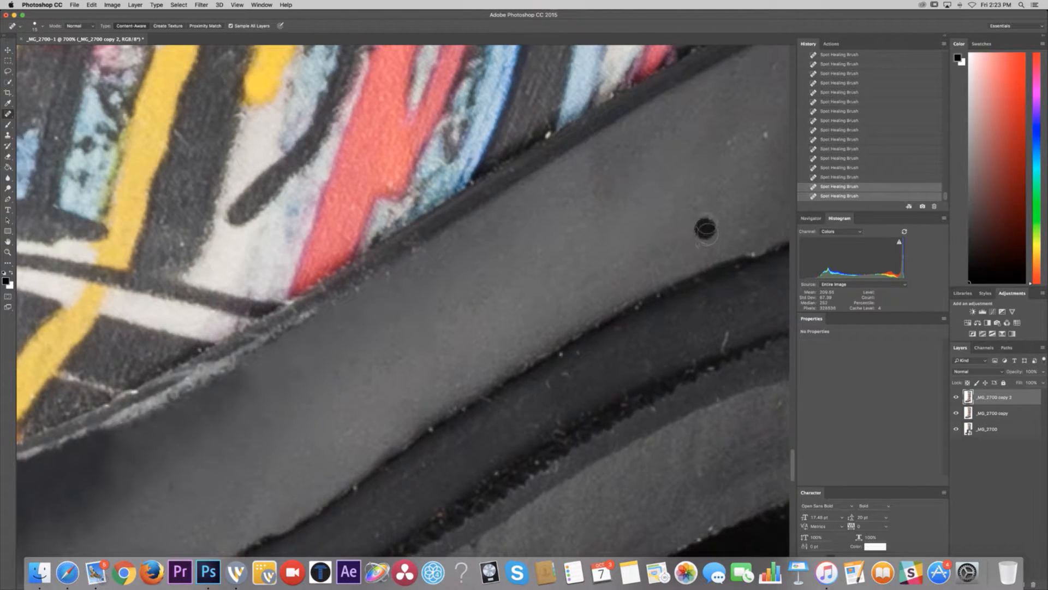
left_click(640, 156)
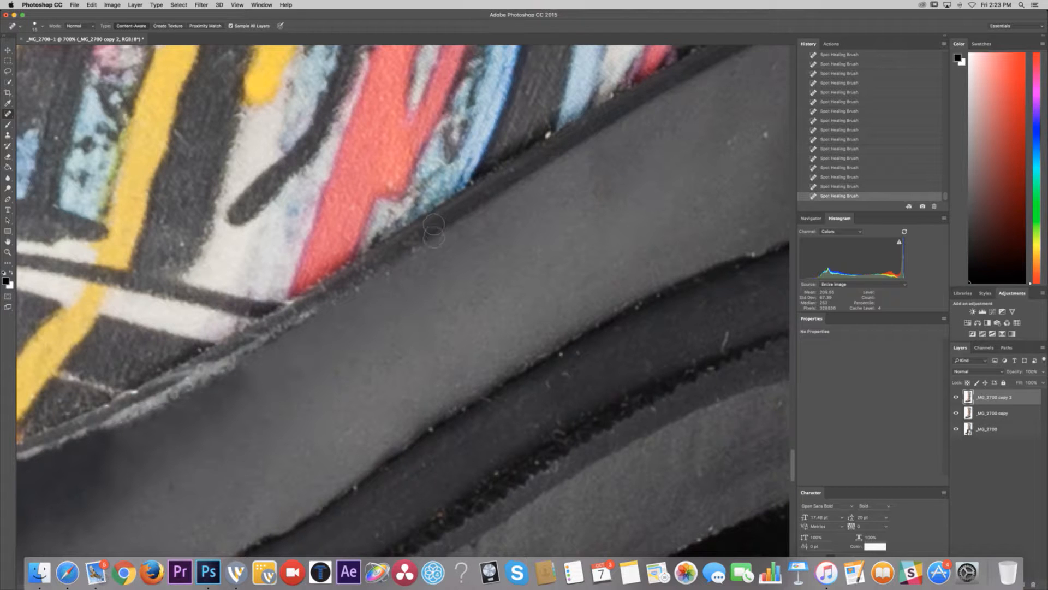
- Heal the row of tiny specks along the rim's upper edge, just below the red stroke of the print
left_click(416, 261)
left_click(394, 272)
left_click(382, 274)
left_click(358, 287)
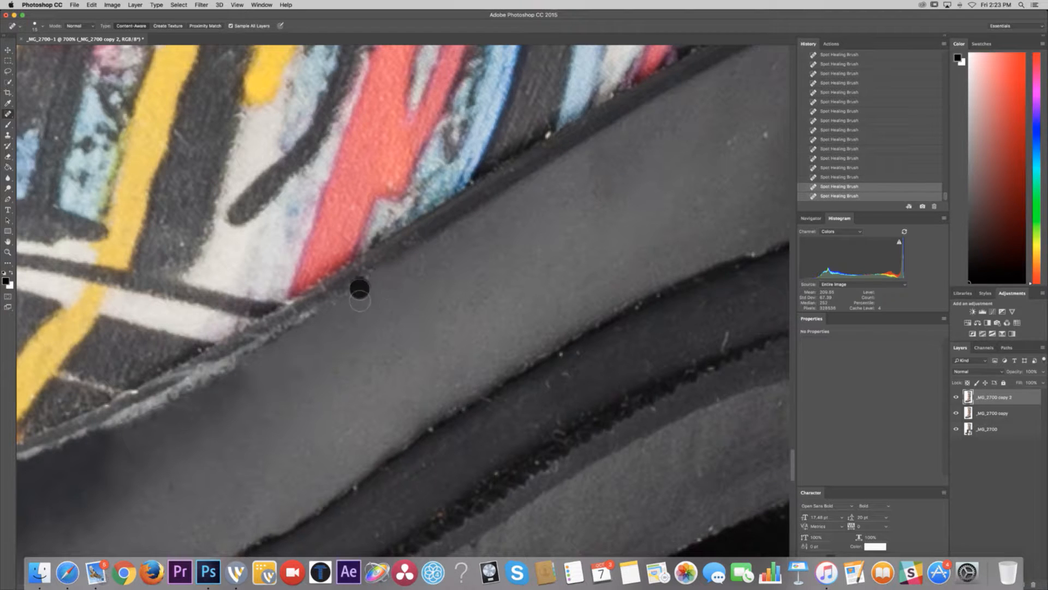
left_click(372, 276)
- Heal the bright specks and the thin hair-like scratch on the rim face below the red and green parts of the print
left_click_drag(759, 146, 673, 210)
left_click(645, 206)
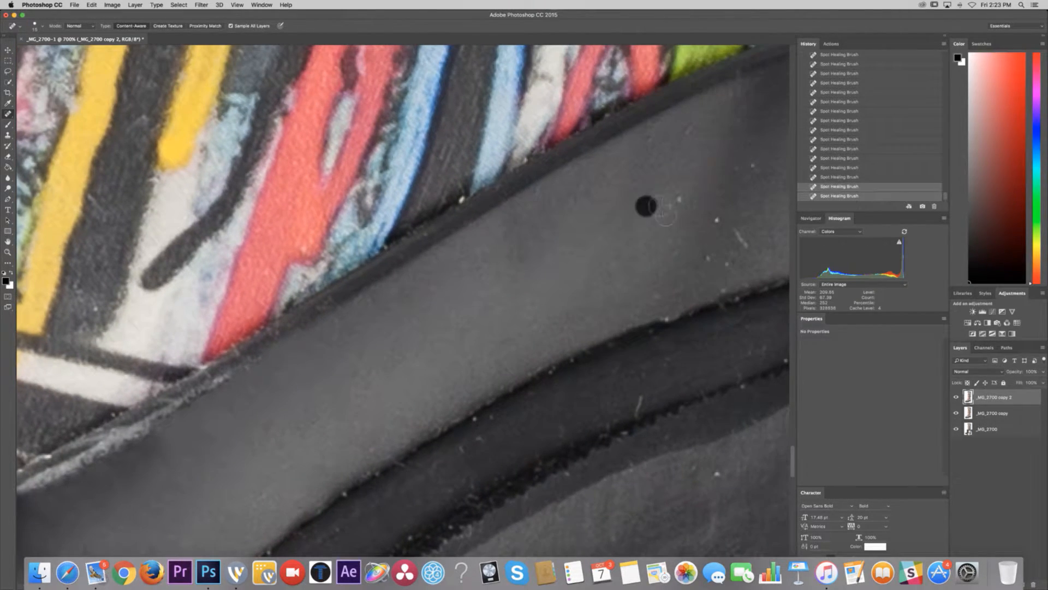
left_click(677, 203)
left_click(714, 218)
left_click(707, 260)
left_click(737, 258)
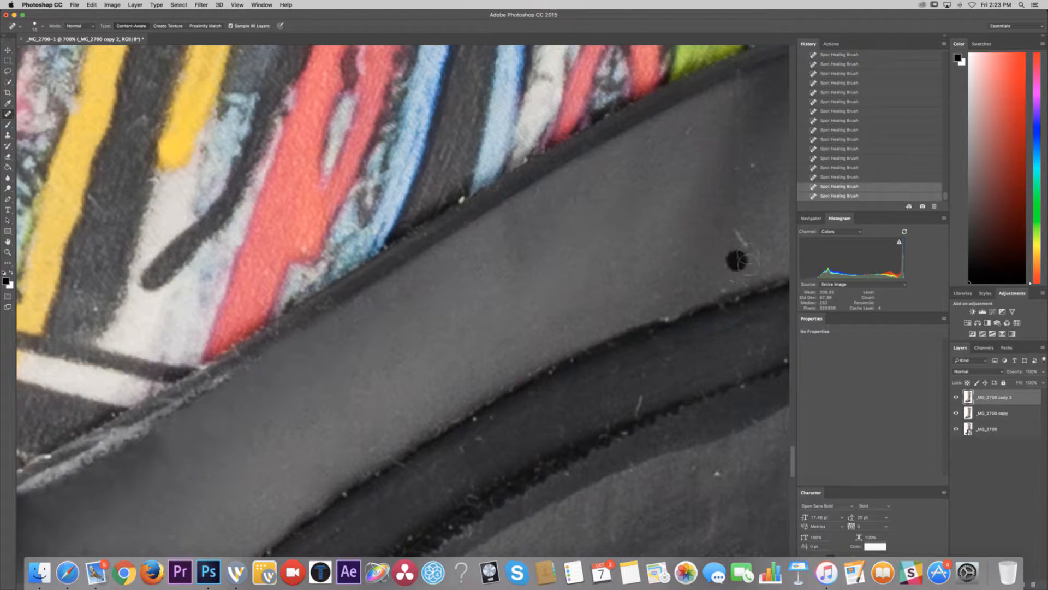
left_click(746, 246)
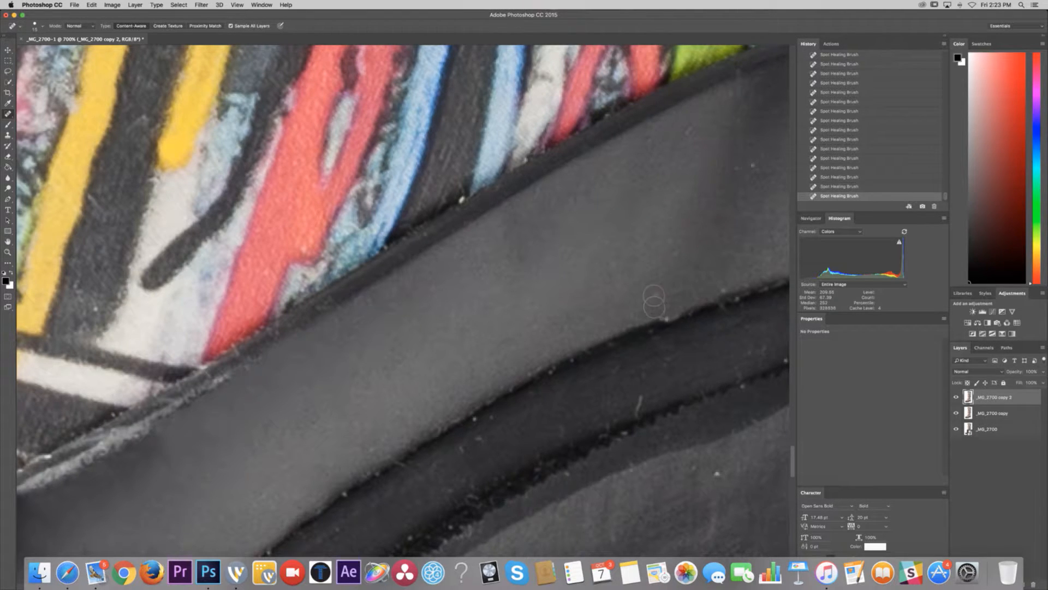
- Heal the specks along the rim's lower edge and the remaining dots on its face below the green stroke
left_click(666, 317)
left_click(729, 280)
left_click(747, 162)
left_click(643, 136)
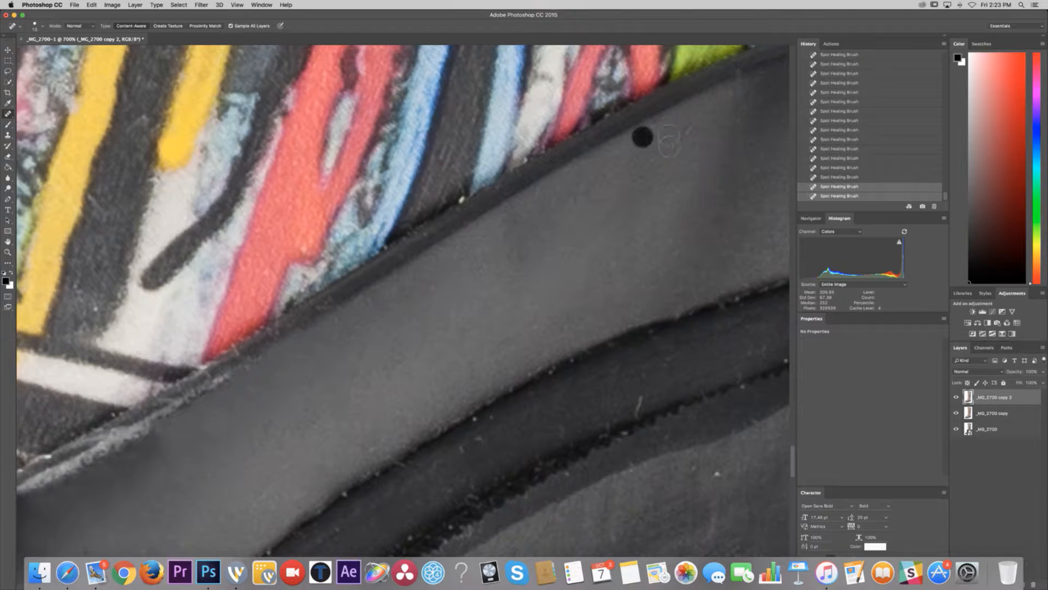
left_click(695, 127)
scroll(688, 164, "right", 5)
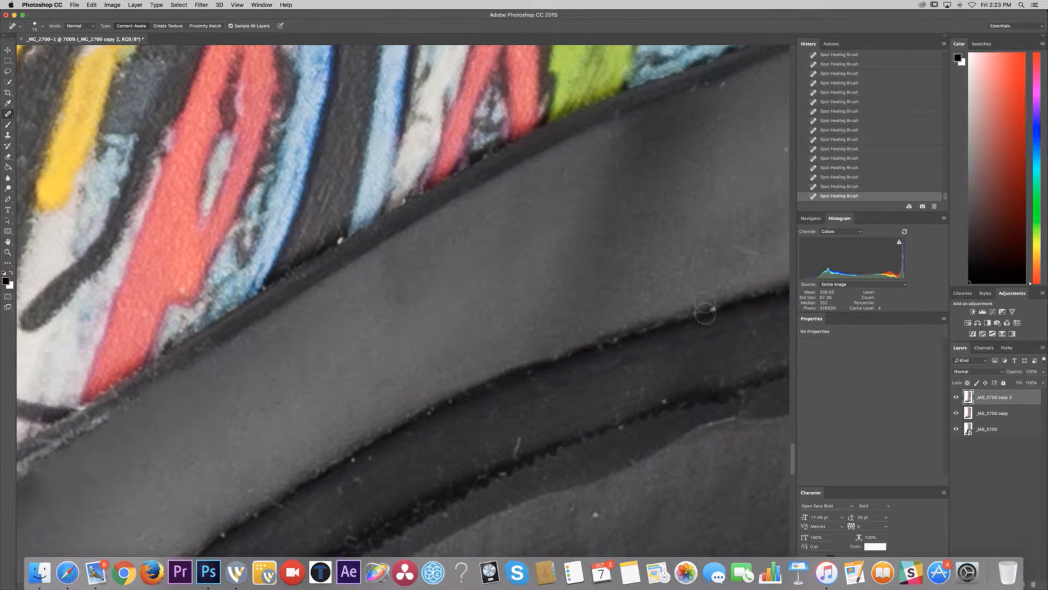
left_click(709, 311)
left_click(695, 310)
- Heal the cluster of small curled lint marks on the rim face below the light-blue part of the print
scroll(680, 204, "right", 10)
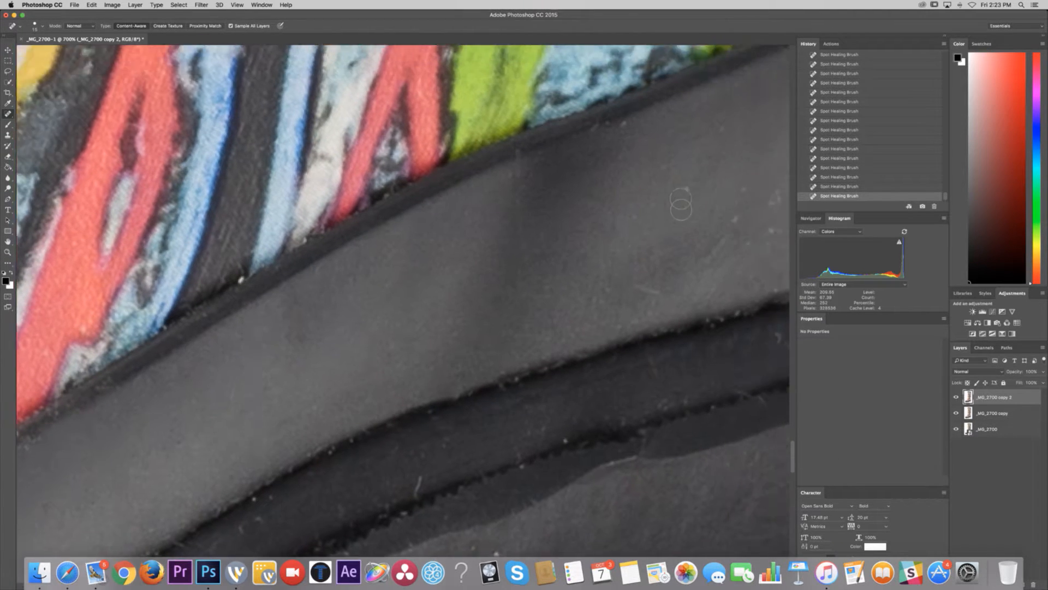
left_click(611, 217)
left_click(650, 244)
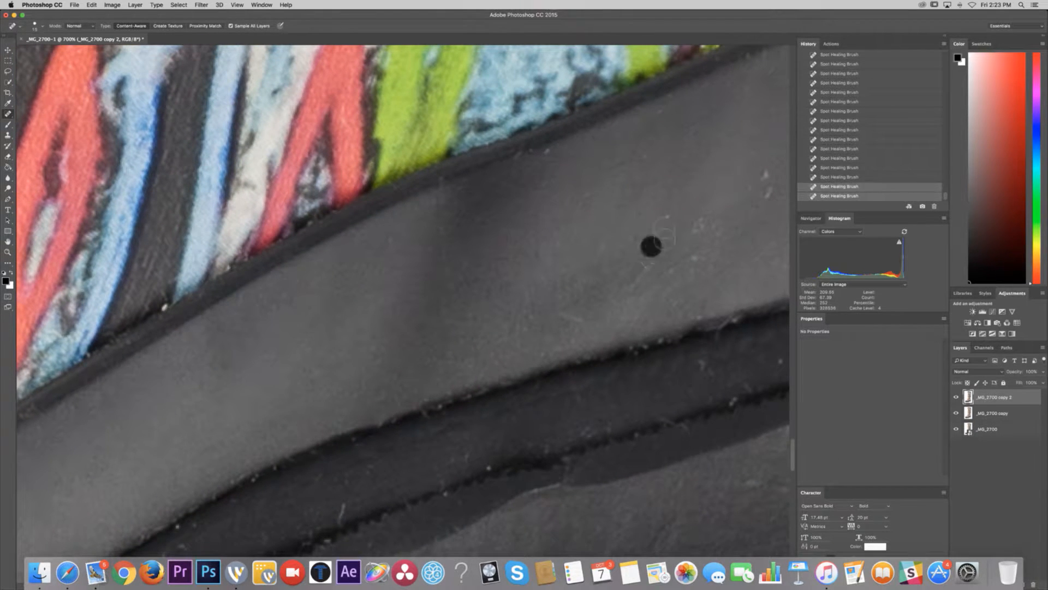
left_click(669, 213)
left_click(703, 229)
left_click(694, 230)
left_click(719, 224)
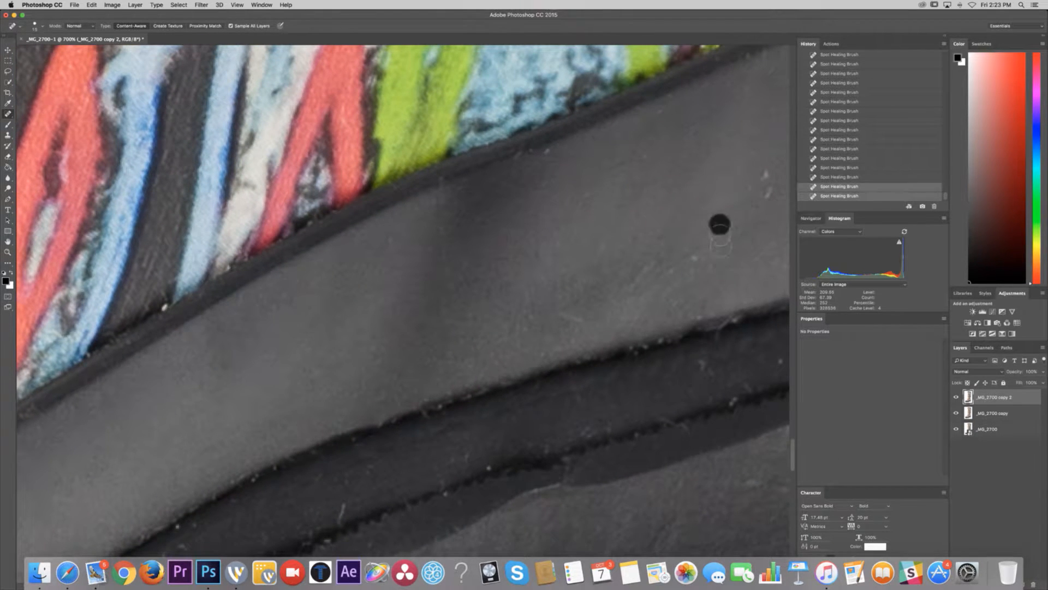
- Heal the diagonal scratches on the rim face beneath the light-blue part of the print
left_click(699, 258)
left_click(679, 269)
left_click(663, 276)
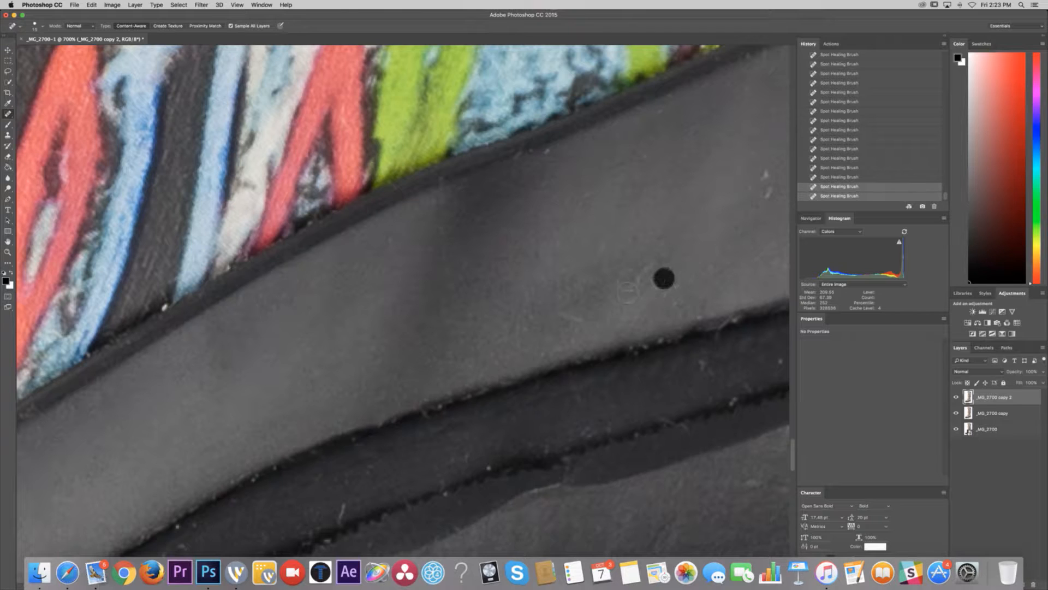
left_click(630, 282)
left_click(638, 280)
left_click(650, 262)
left_click(662, 247)
- Heal the bright spots nearest the heel, the marks near the rim's upper edge and the short scratch in its lower half
left_click(768, 195)
left_click(768, 173)
left_click(546, 156)
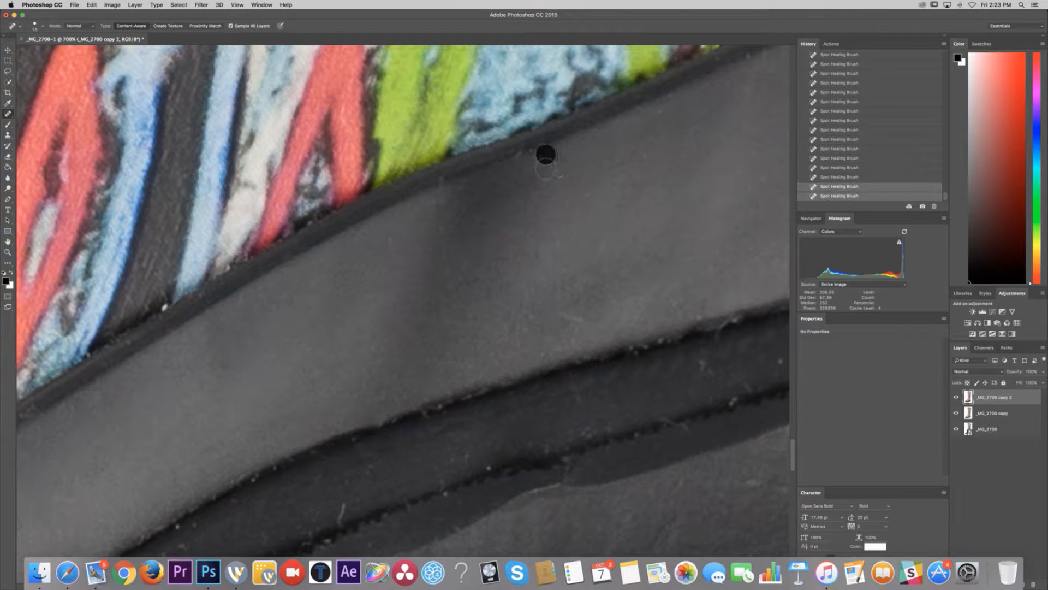
left_click(445, 226)
left_click(562, 313)
left_click(580, 320)
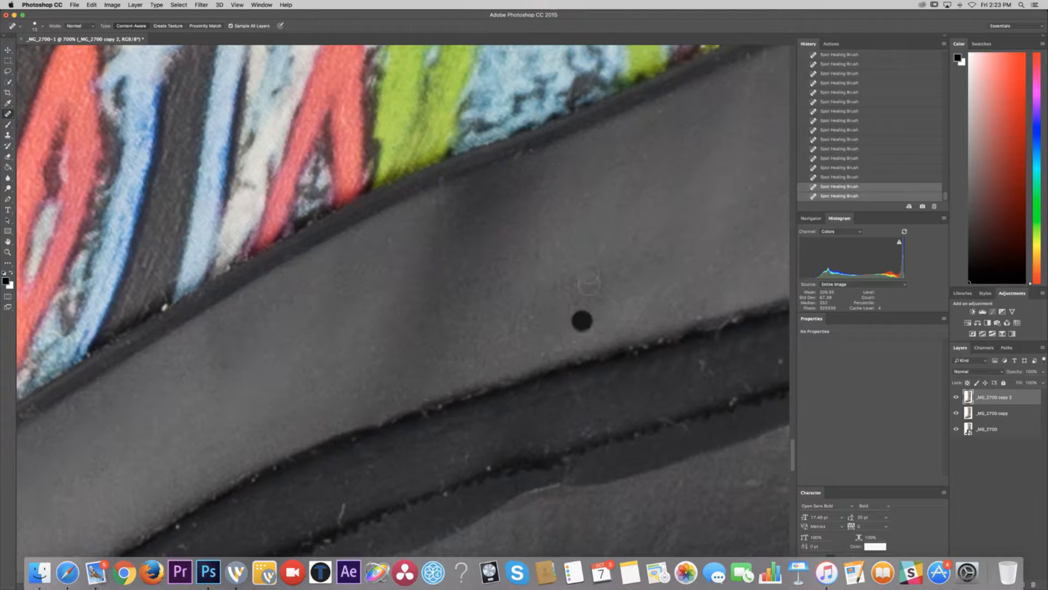
left_click(650, 163)
- Check the retouching on the whole boot, then inspect the curved rim and sole up close again
scroll(423, 358, "down", 3)
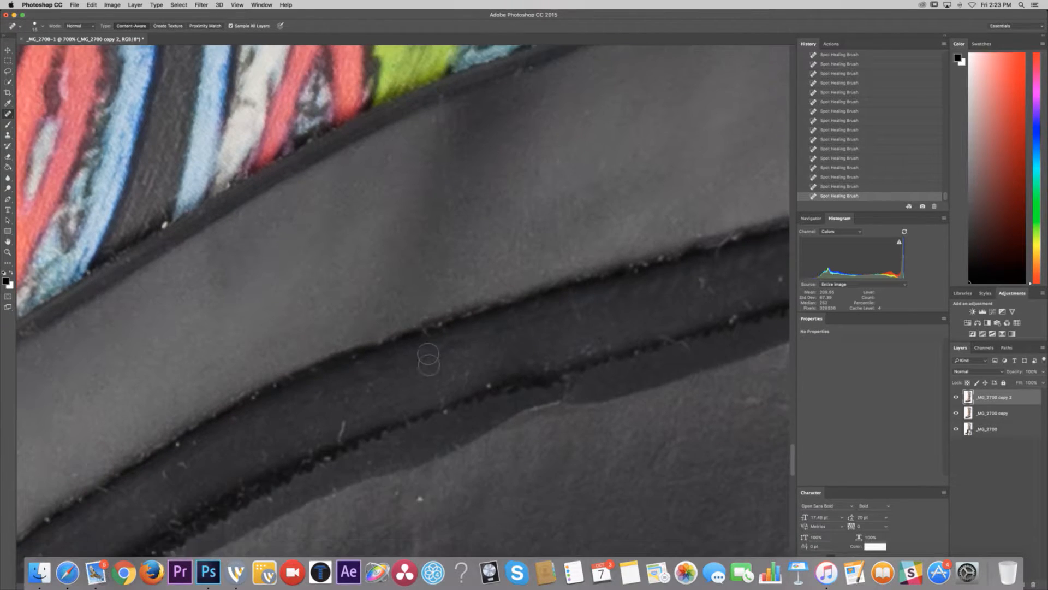
key("super+0")
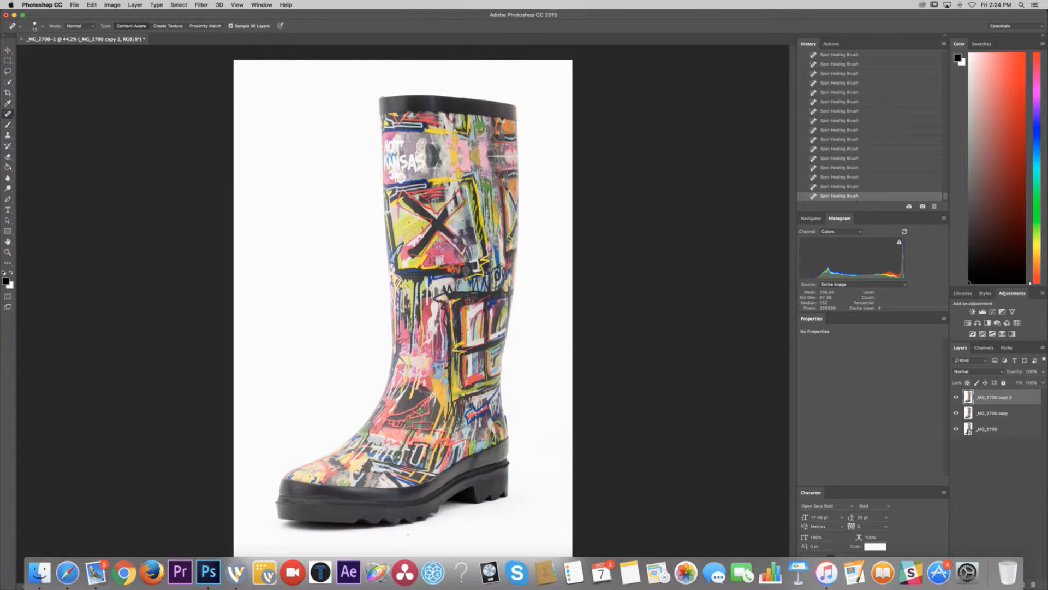
key("super+plus")
key("super+plus")
key("super+plus")
key("super+plus")
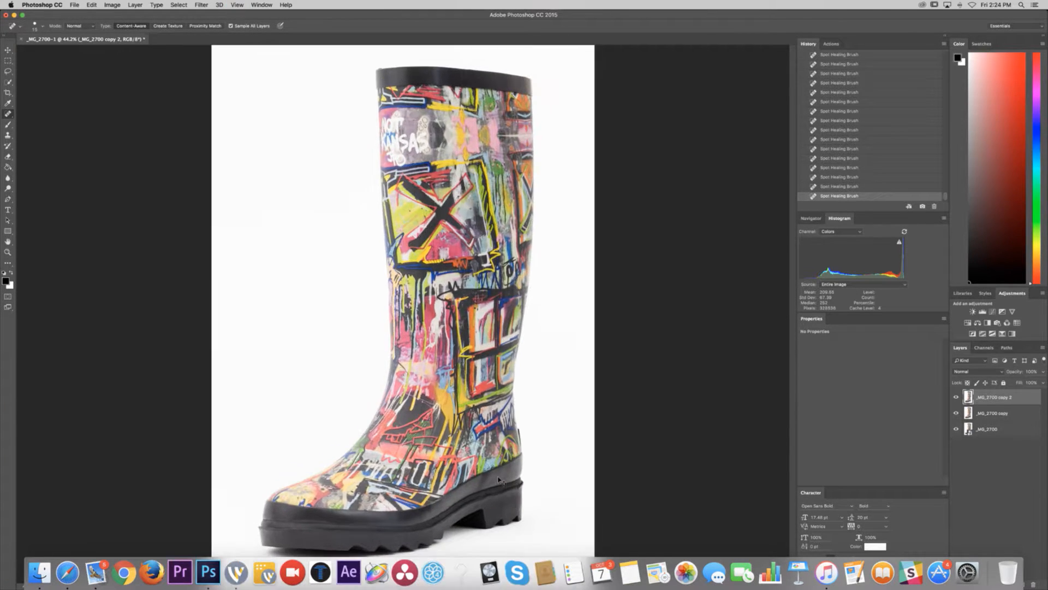
key("super+plus")
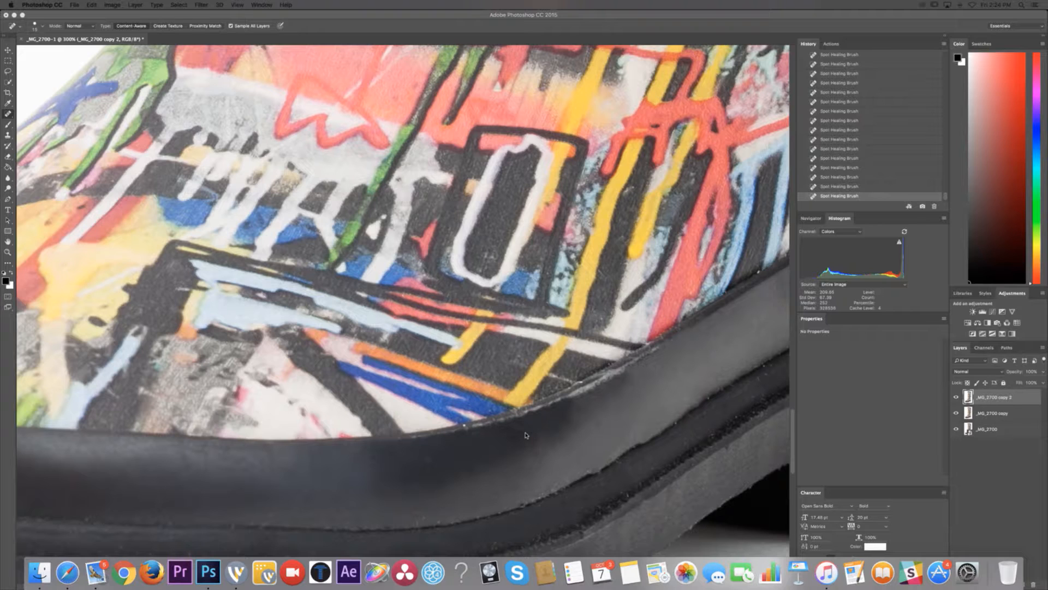
scroll(526, 435, "right", 10)
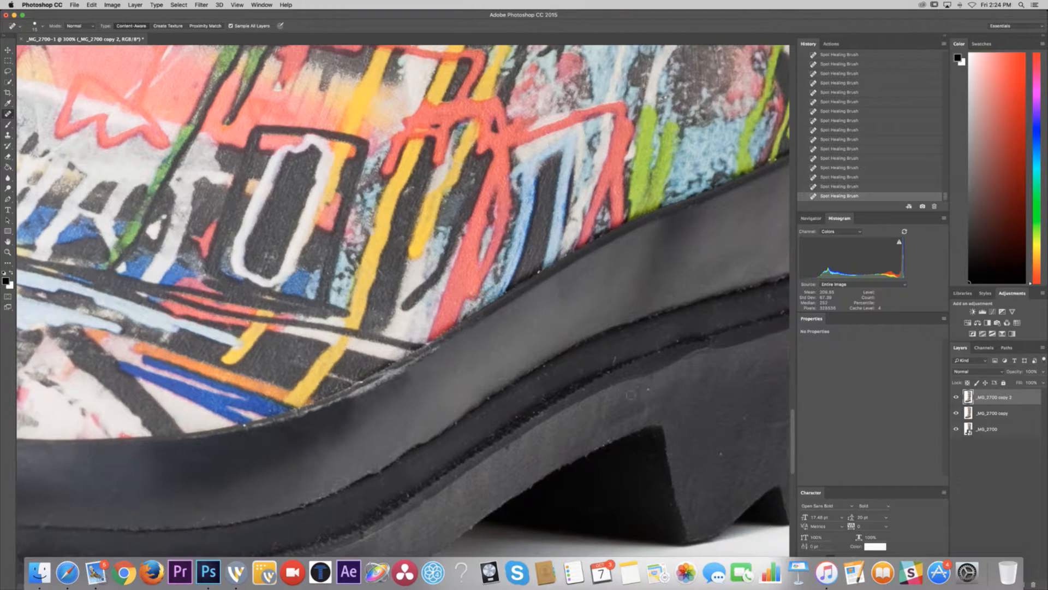
scroll(473, 464, "down", 4)
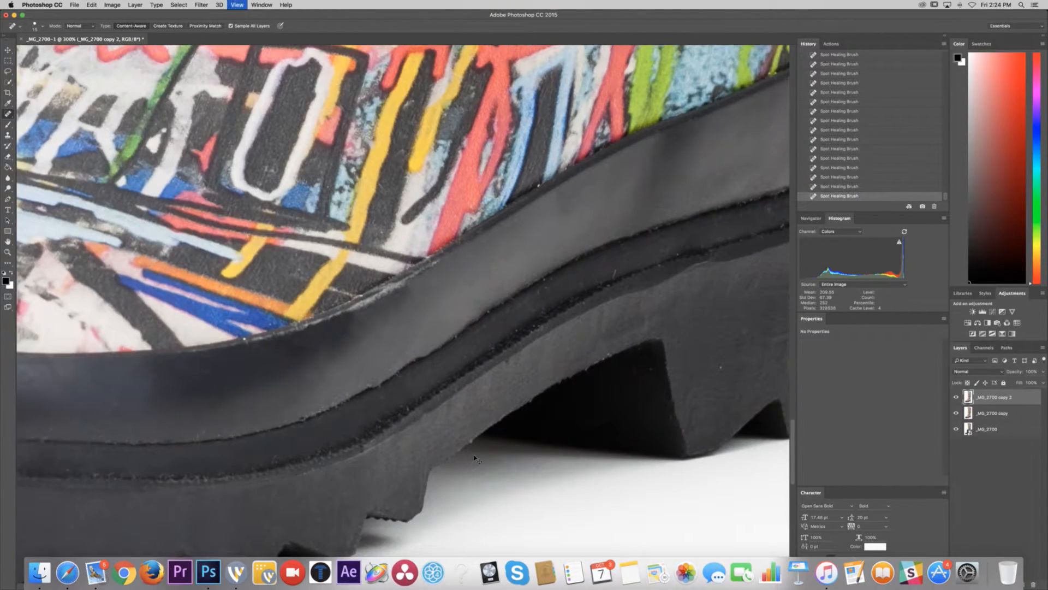
- Heal the dust specks in the upper half of the dark groove between the rim and the sole, along the curve
key("super+equal")
key("super+equal")
left_click(497, 360)
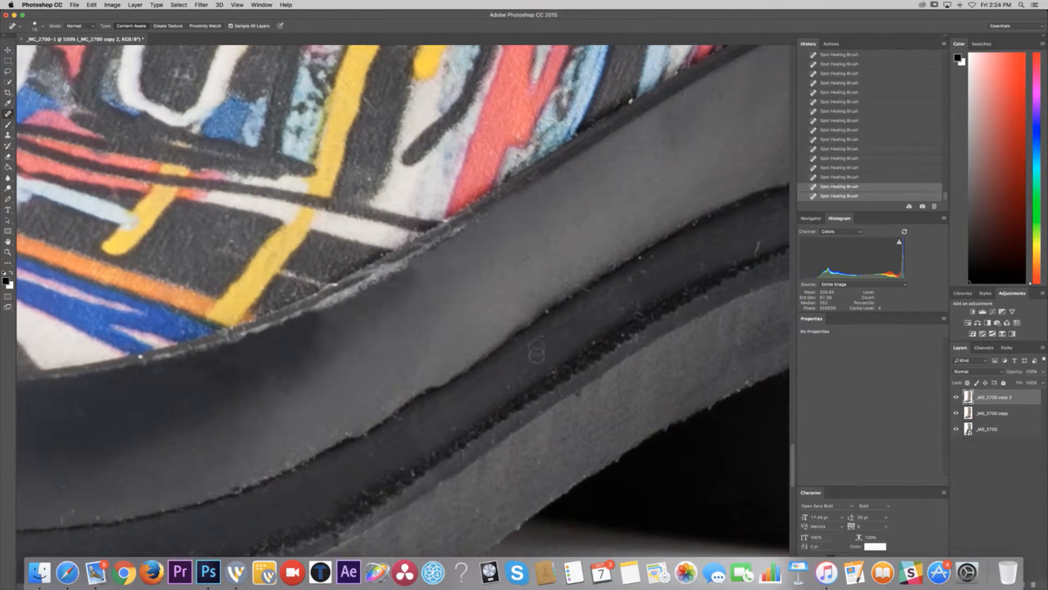
left_click(550, 315)
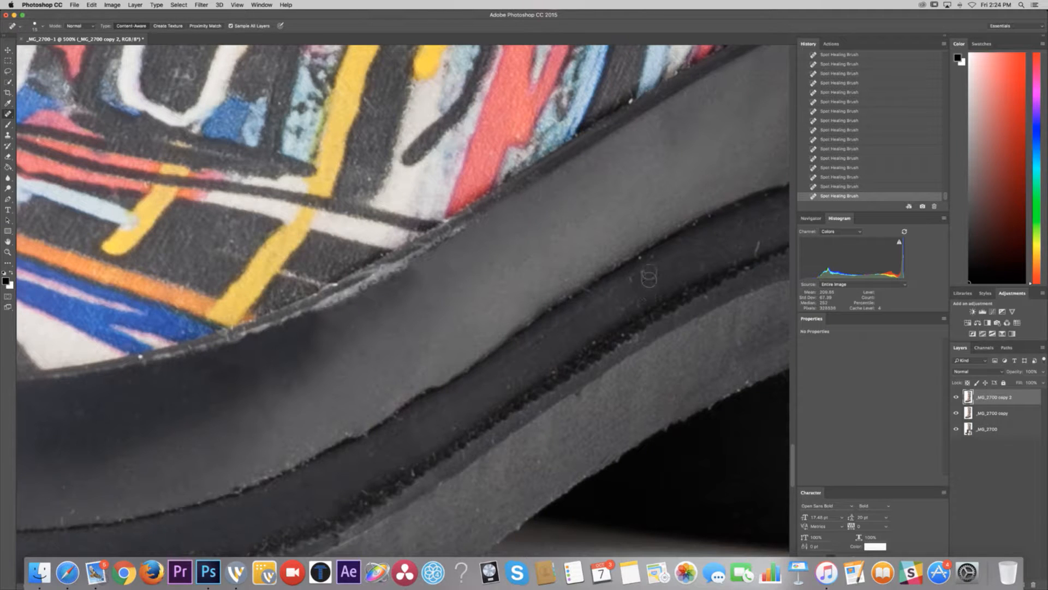
left_click(630, 277)
left_click(604, 295)
left_click(593, 300)
left_click(556, 331)
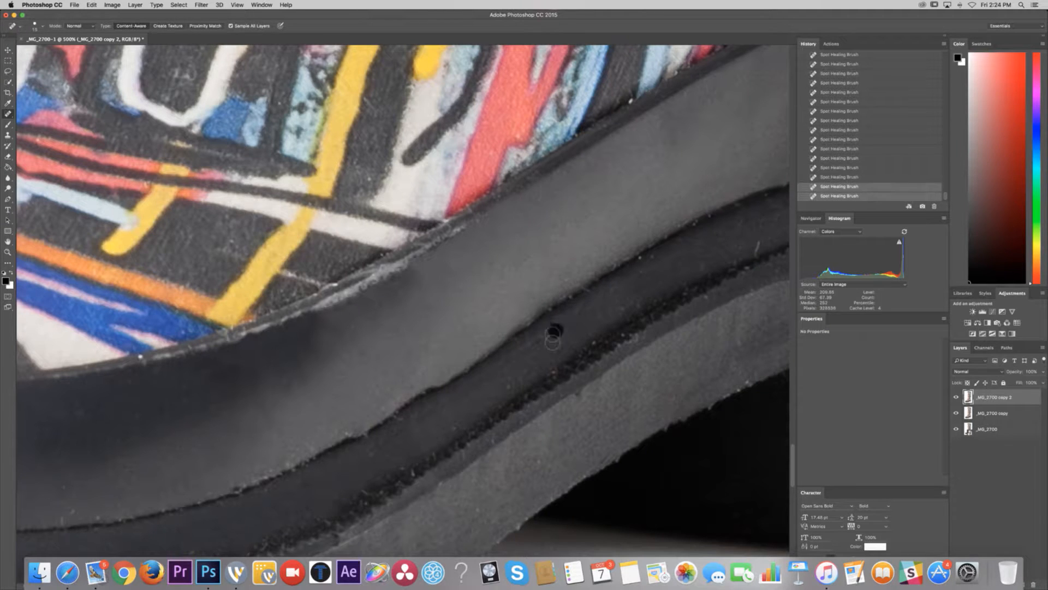
left_click(538, 343)
- Heal the specks along the groove's rough lower edge and the bright dots where the groove meets the rim
left_click(552, 373)
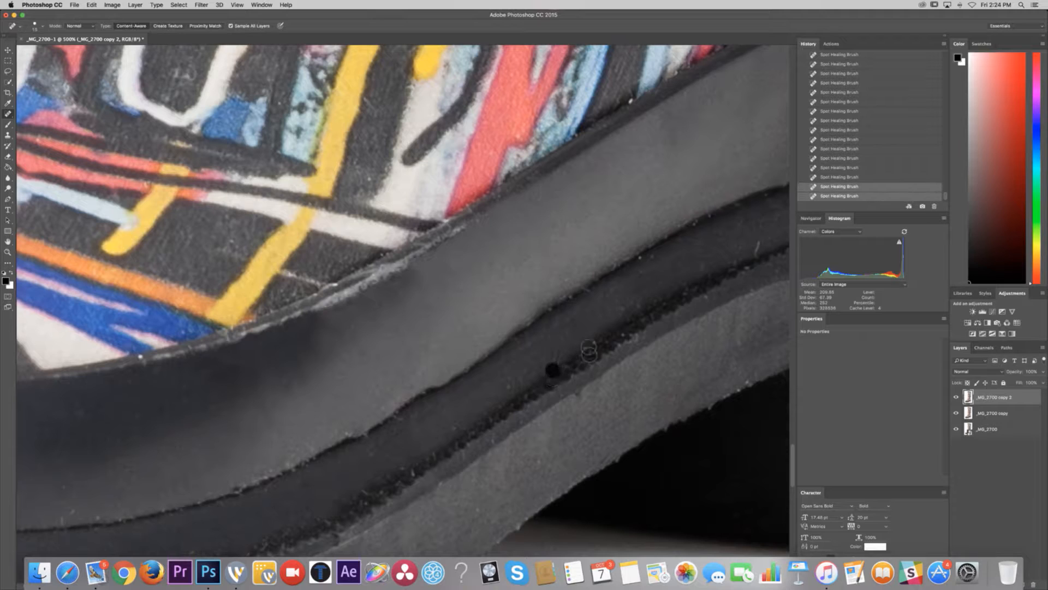
left_click(590, 345)
left_click(653, 261)
left_click(644, 262)
left_click(641, 277)
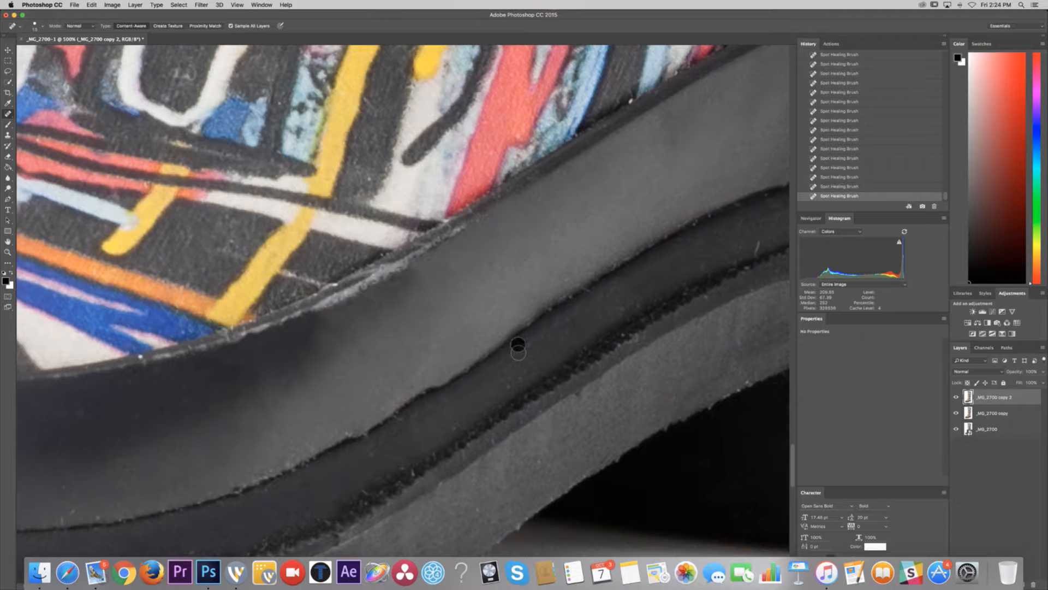
left_click(518, 345)
left_click(516, 349)
- Heal the short lint hair and nearby specks in the dark groove farther towards the heel
scroll(568, 333, "right", 5)
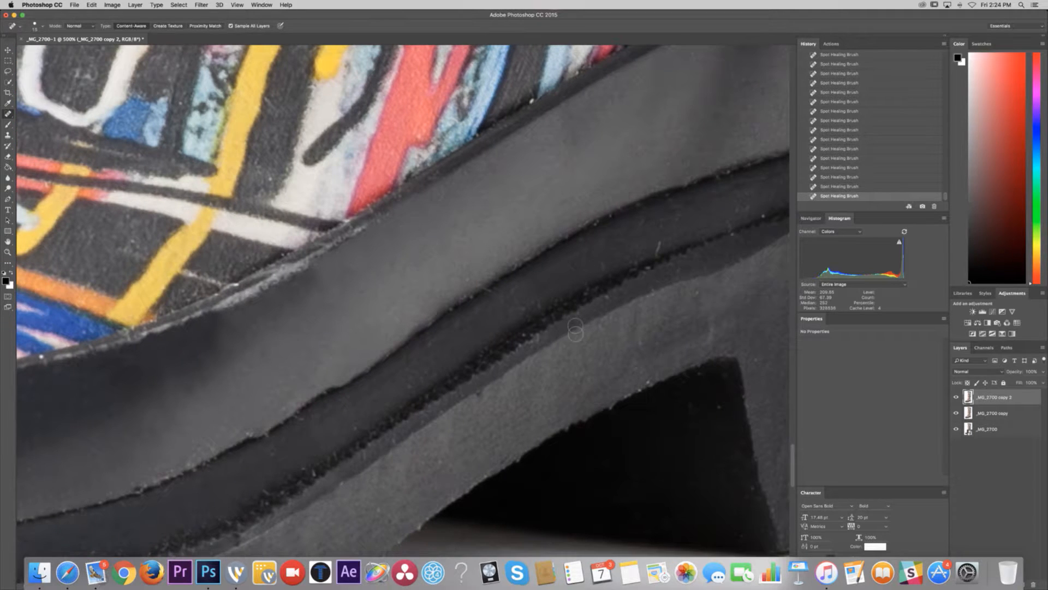
left_click(656, 253)
left_click(612, 221)
scroll(603, 240, "right", 5)
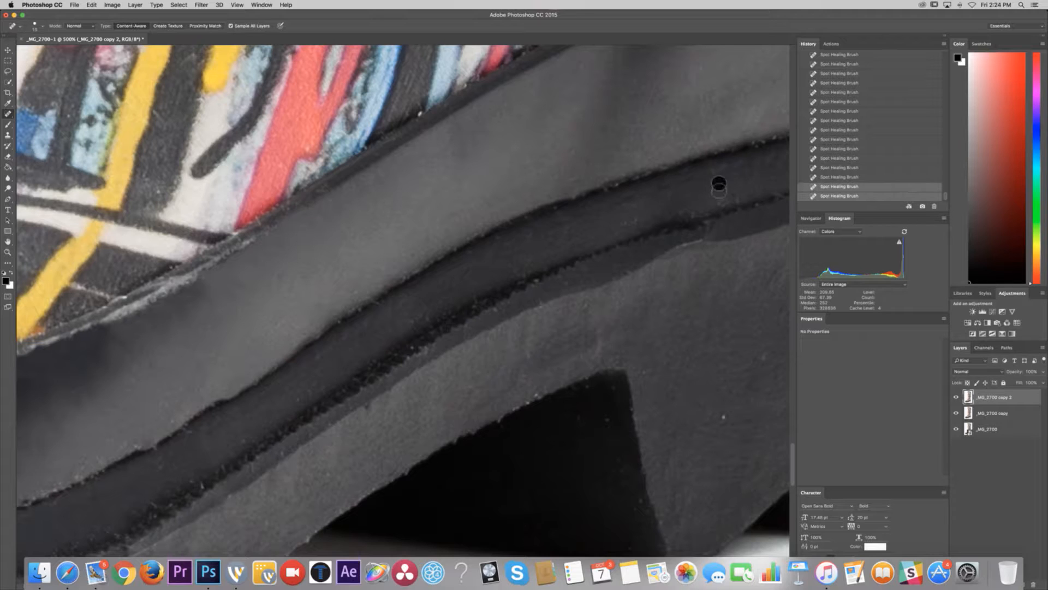
left_click(714, 173)
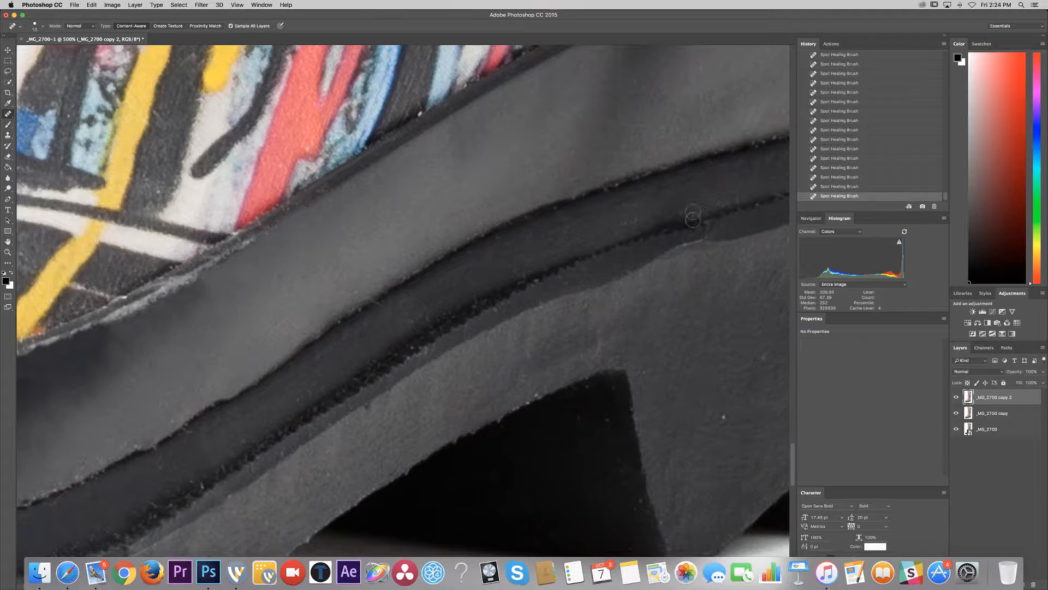
left_click(722, 207)
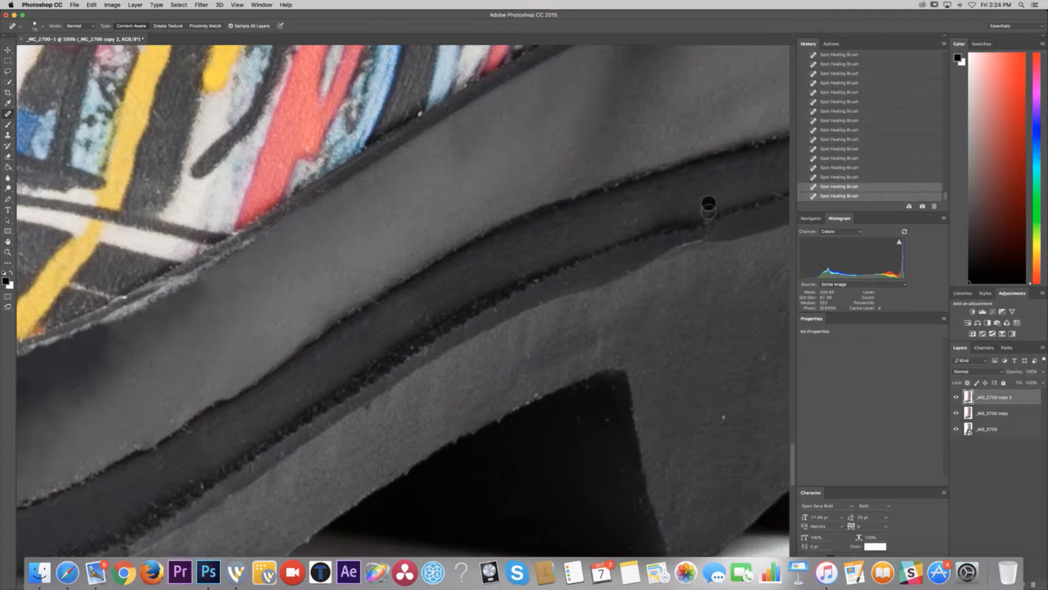
- Heal the faint specks along the middle of the dark groove above the arch opening in the sole
left_click(621, 222)
left_click(635, 218)
left_click(664, 208)
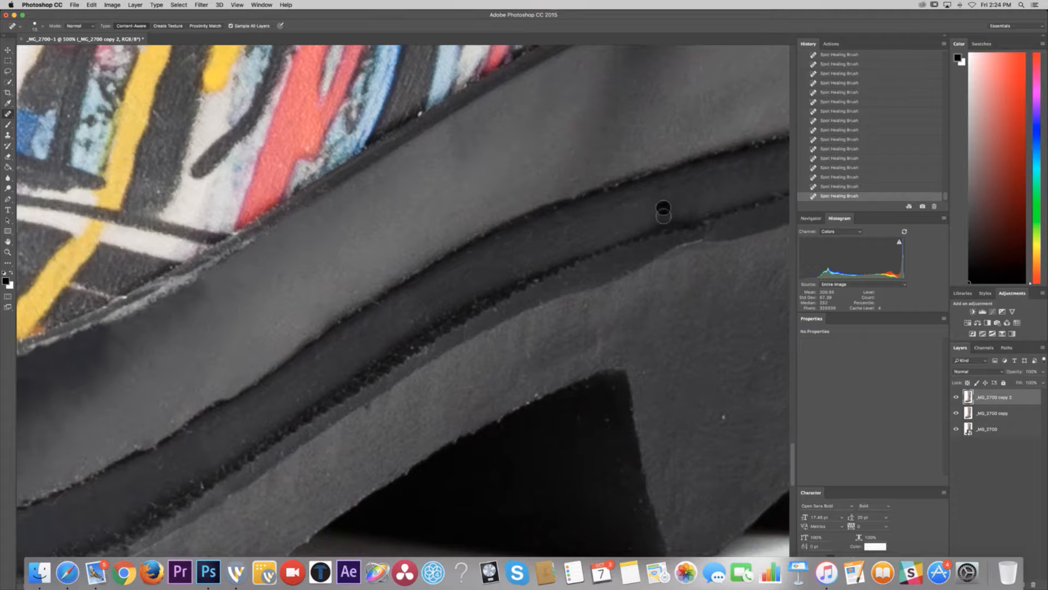
left_click(567, 232)
left_click(531, 237)
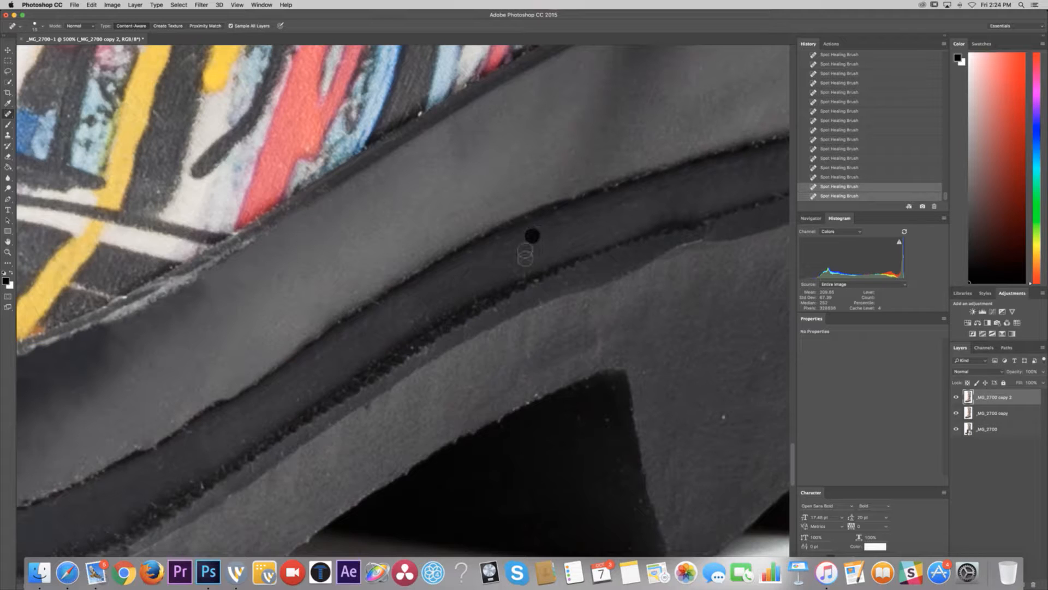
- Heal the remaining groove speck and the light specks on the sole face between the groove and the arch opening
left_click(524, 251)
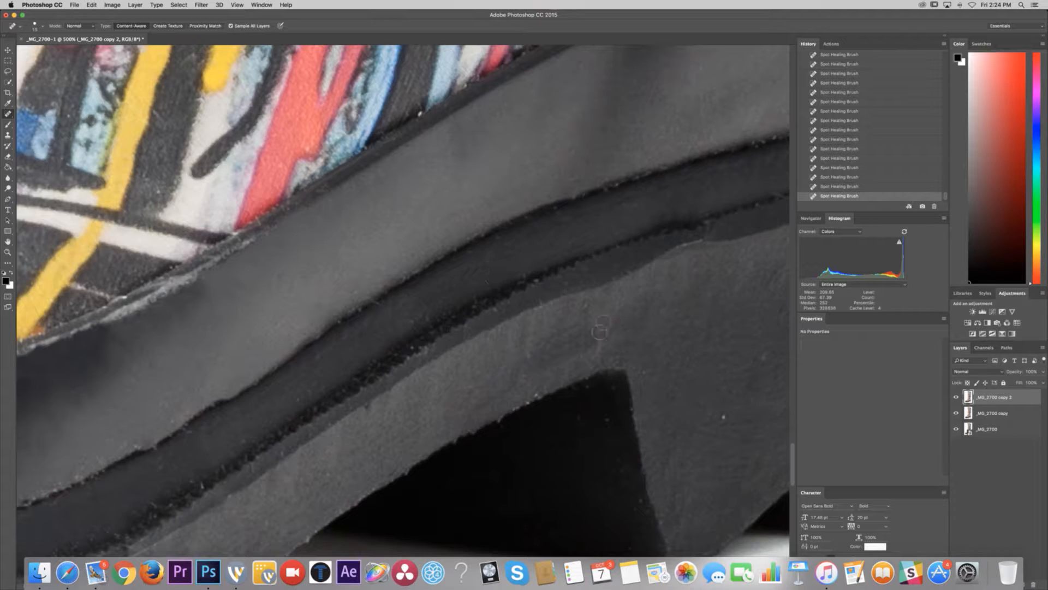
left_click(541, 309)
left_click(541, 300)
left_click(590, 305)
left_click(530, 358)
left_click(592, 349)
left_click(599, 344)
- Heal the specks on the sole face beside the arch's peak and the bright dots along the arch's upper edge
scroll(619, 394, "right", 5)
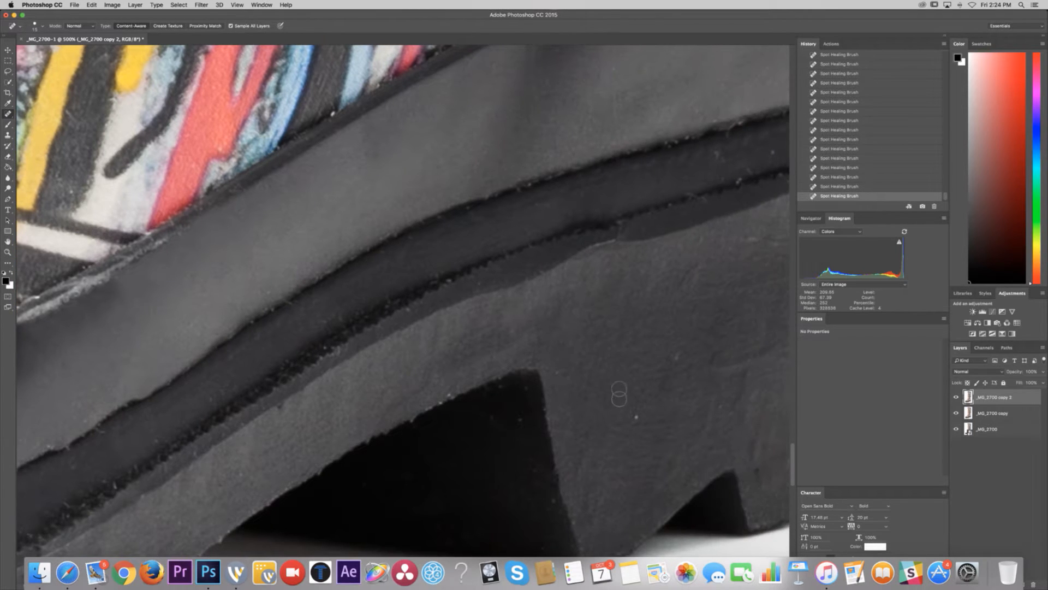
left_click(677, 357)
left_click(570, 376)
left_click(446, 386)
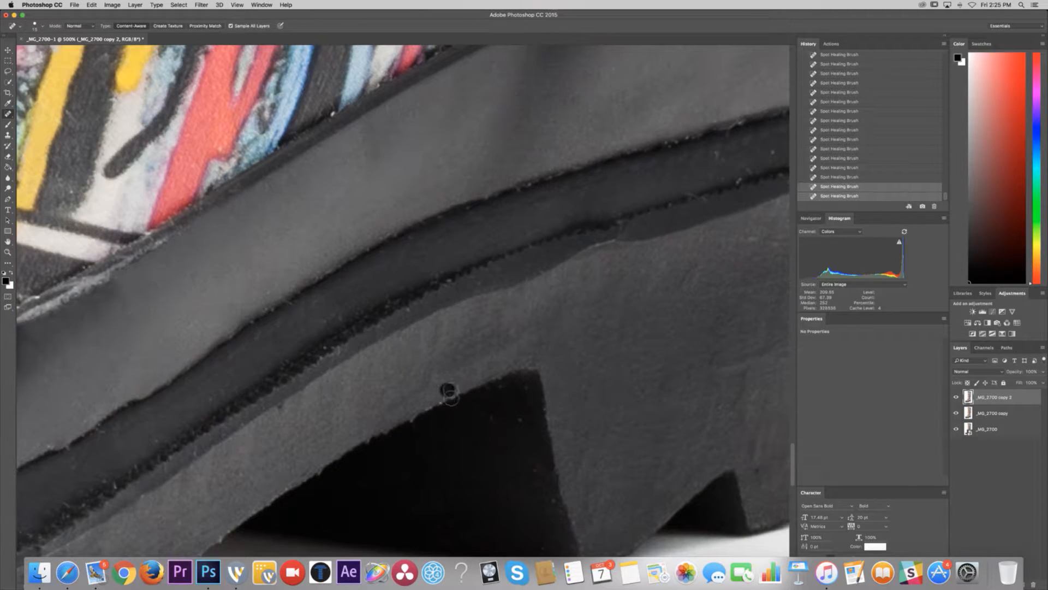
left_click(456, 385)
left_click(440, 398)
- Heal the specks by the arch's lower end, inside its dark opening, and on the heel block face
scroll(304, 408, "down", 4)
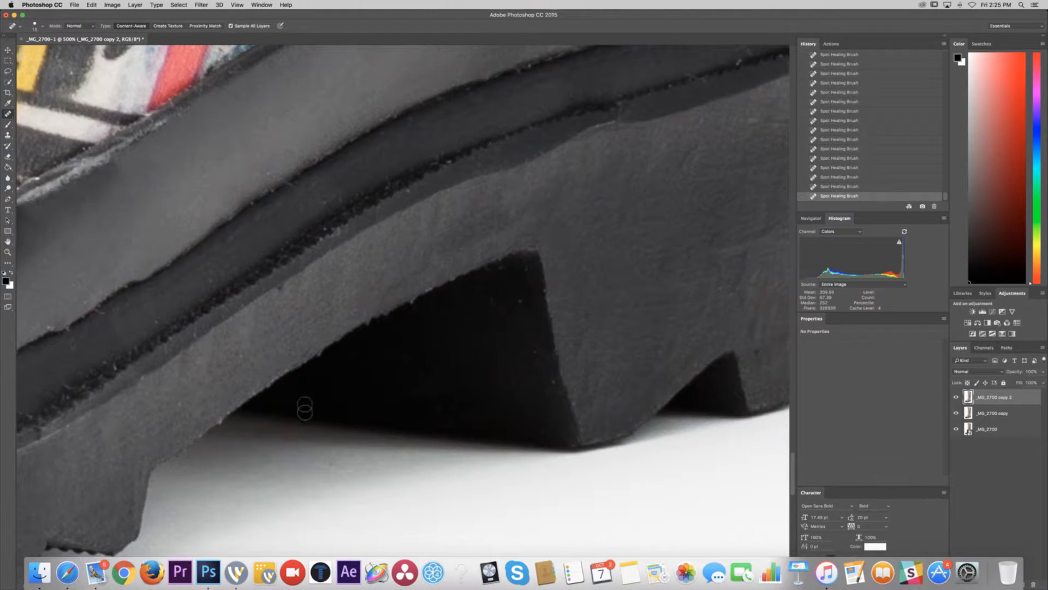
left_click(182, 409)
left_click(527, 300)
scroll(532, 371, "right", 5)
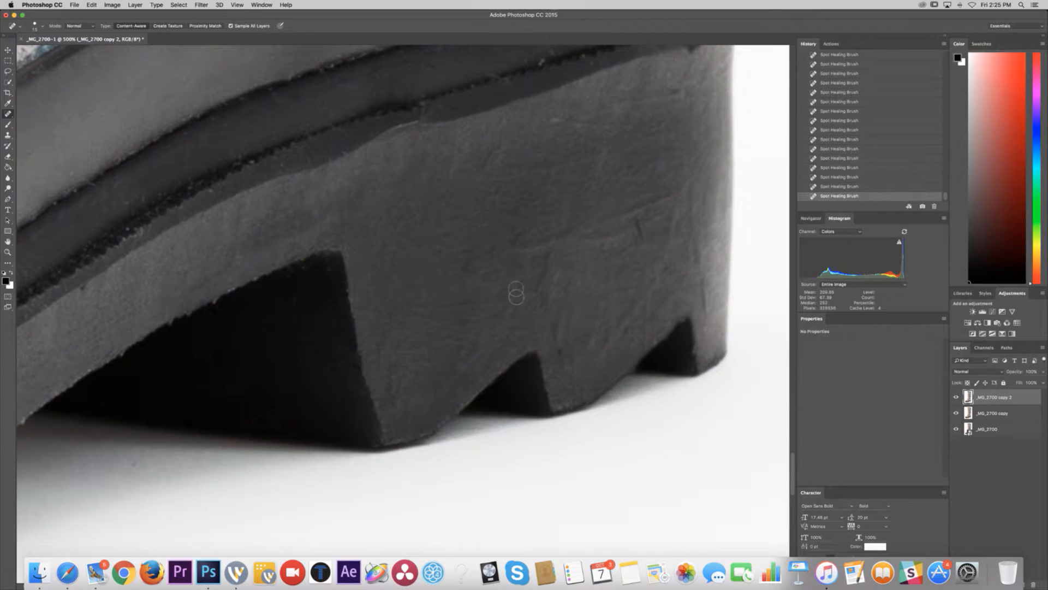
left_click(526, 288)
- Heal the light specks inside the dark groove above the heel block
scroll(515, 213, "up", 5)
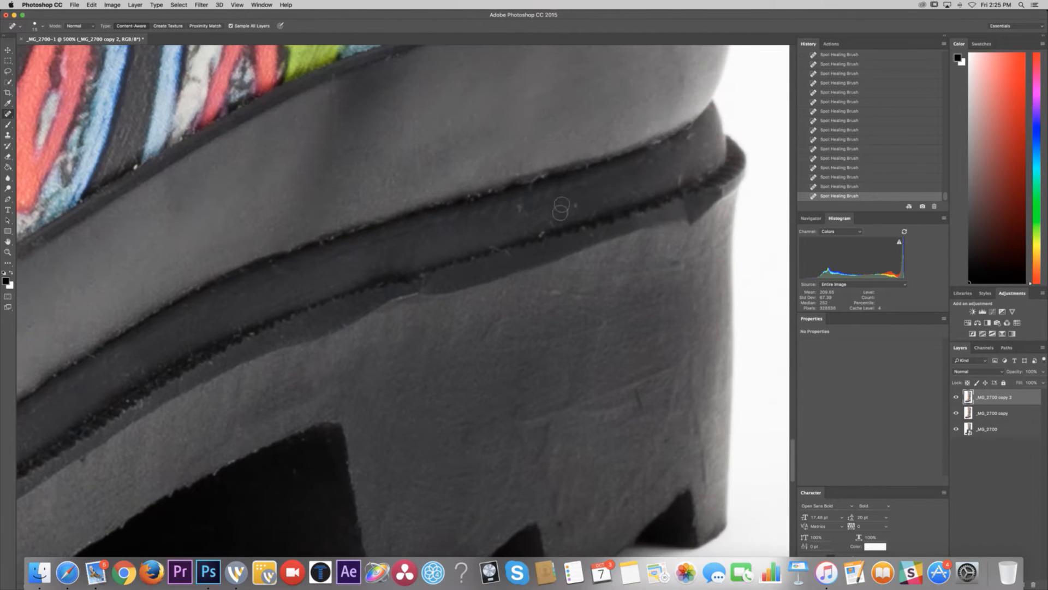
left_click_drag(515, 206, 524, 215)
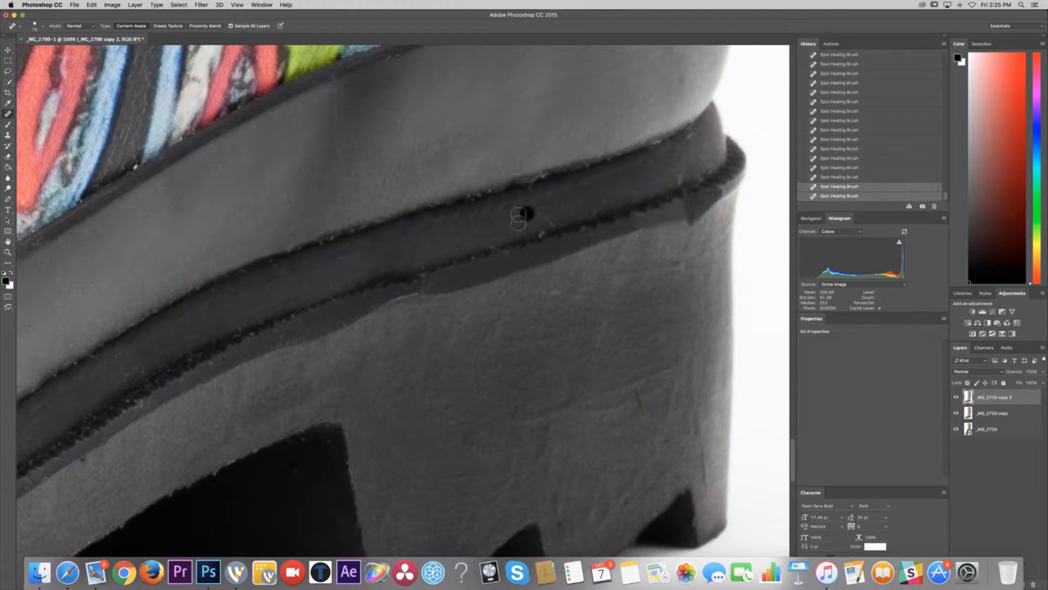
left_click(460, 221)
left_click(444, 221)
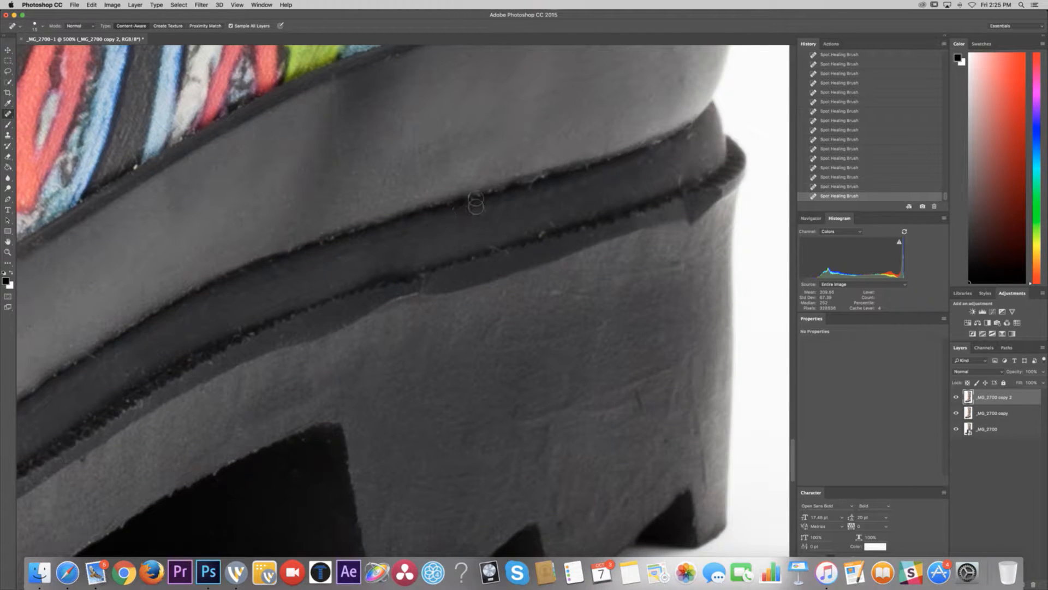
- Heal the row of bright specks along the groove's upper edge, where the rim meets it above the heel
left_click(473, 199)
left_click(482, 192)
left_click(494, 187)
left_click(501, 184)
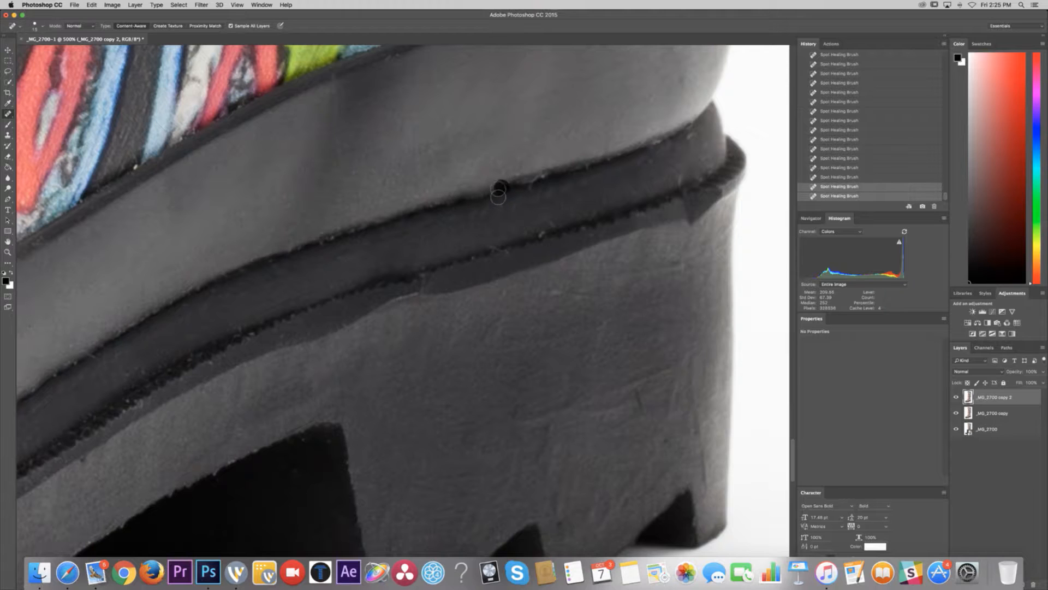
left_click(480, 197)
left_click(472, 196)
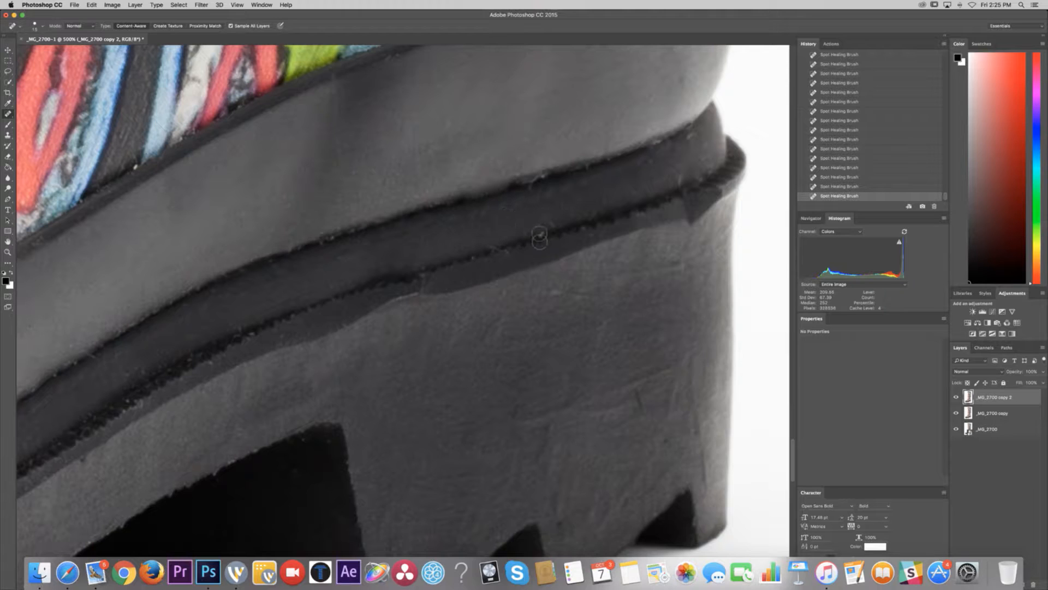
- Heal the lint on the groove's lower edge and the specks near the back end of the heel groove
left_click(551, 227)
left_click(694, 145)
left_click(682, 184)
- Heal the short light scratch and the surrounding specks on the grey rim at the back of the heel
scroll(603, 186, "up", 5)
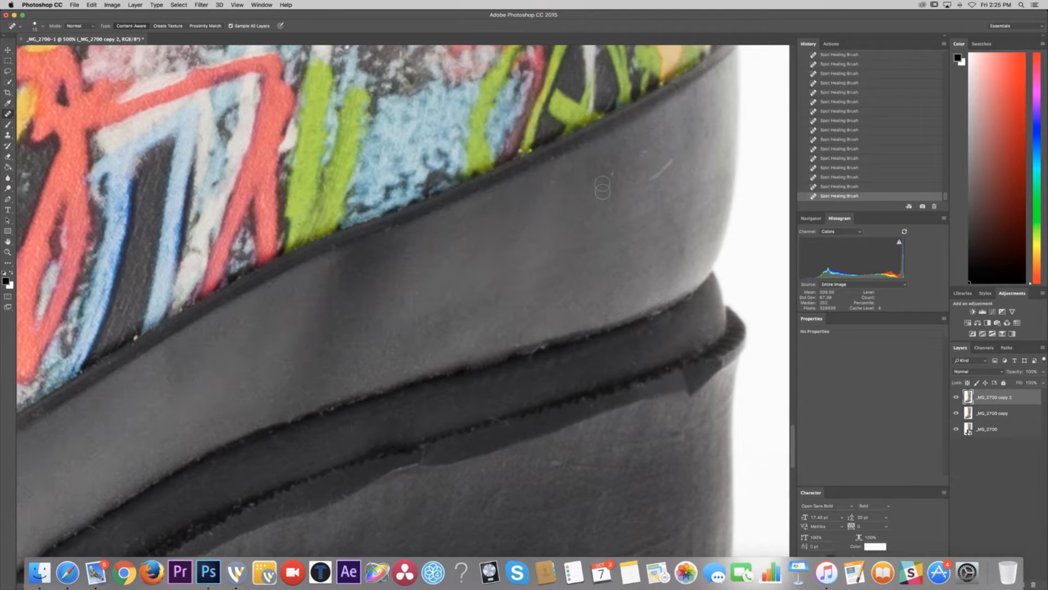
left_click(649, 176)
left_click(670, 159)
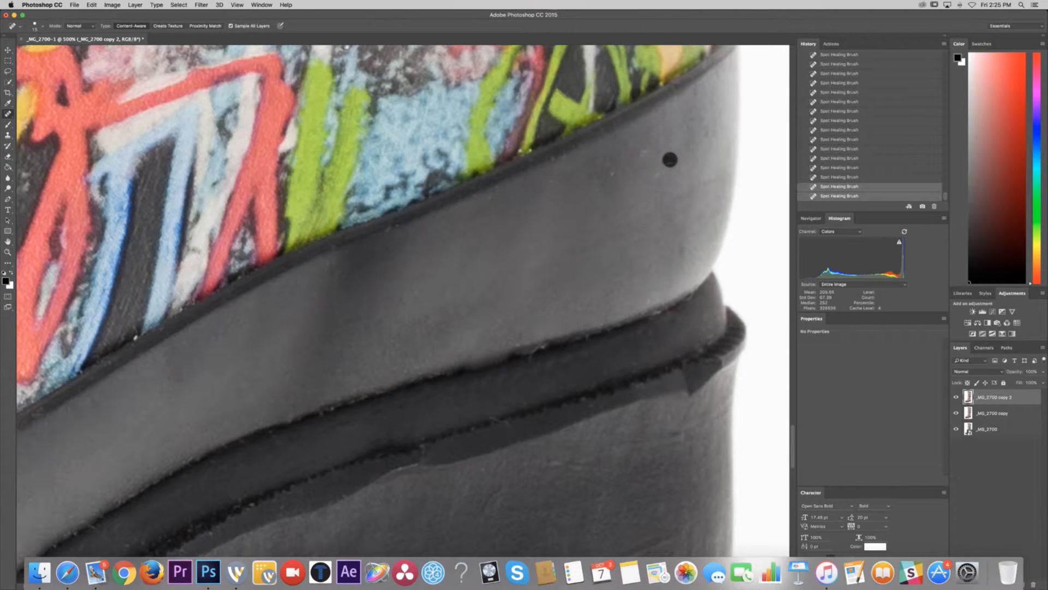
left_click(657, 176)
left_click(642, 149)
left_click(609, 177)
left_click(570, 167)
left_click(565, 159)
left_click(556, 183)
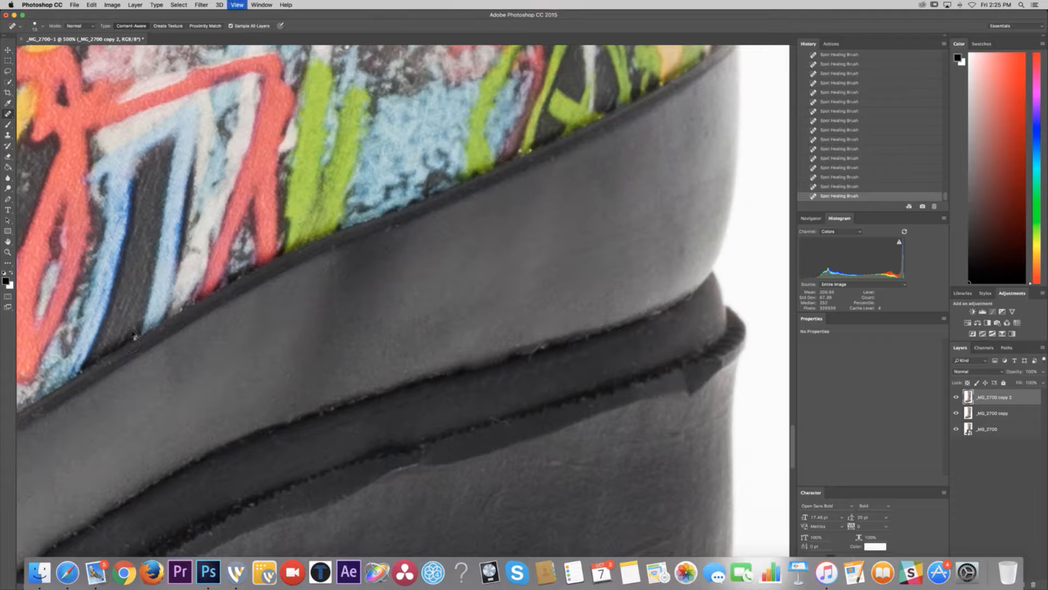
- Remove the bright white dot where the black-and-blue striped fabric meets the rim edge, using the Clone Stamp
key("super+equal")
key("super+equal")
key("super+equal")
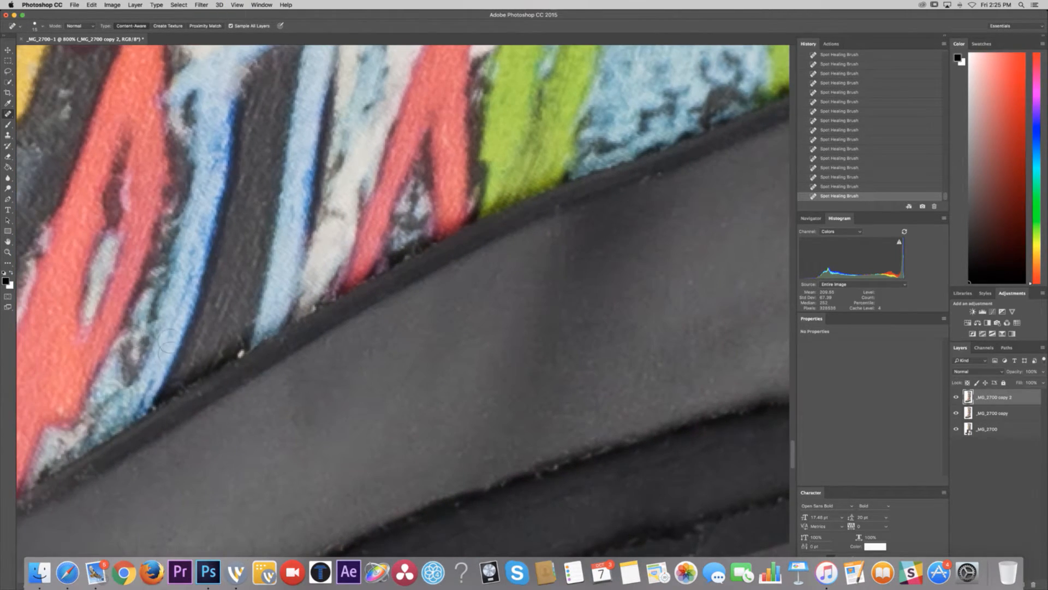
left_click(234, 353)
key("s")
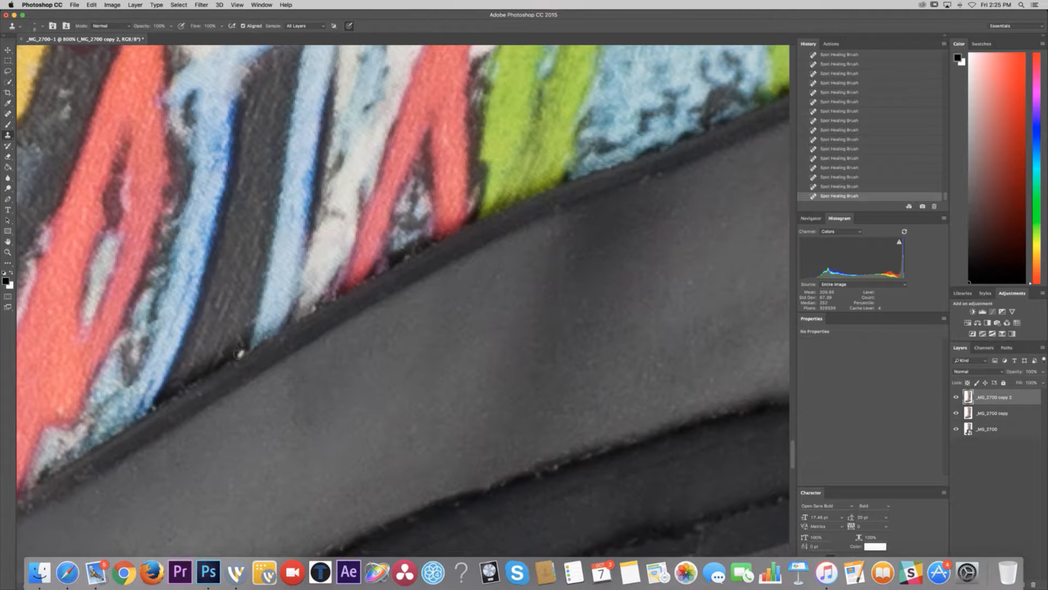
left_click(239, 355)
left_click(241, 354)
left_click(240, 354)
left_click(238, 361)
left_click(238, 360)
- Heal the speck on the grey rim just above the groove with the Spot Healing Brush
scroll(249, 354, "down", 5)
scroll(249, 354, "right", 10)
key("j")
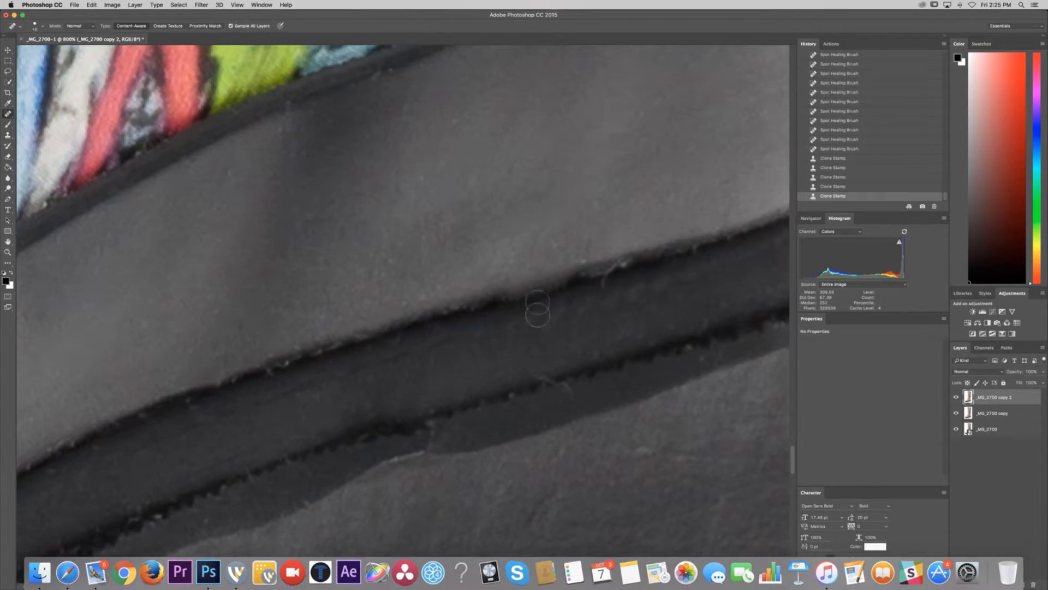
left_click(580, 258)
left_click(582, 258)
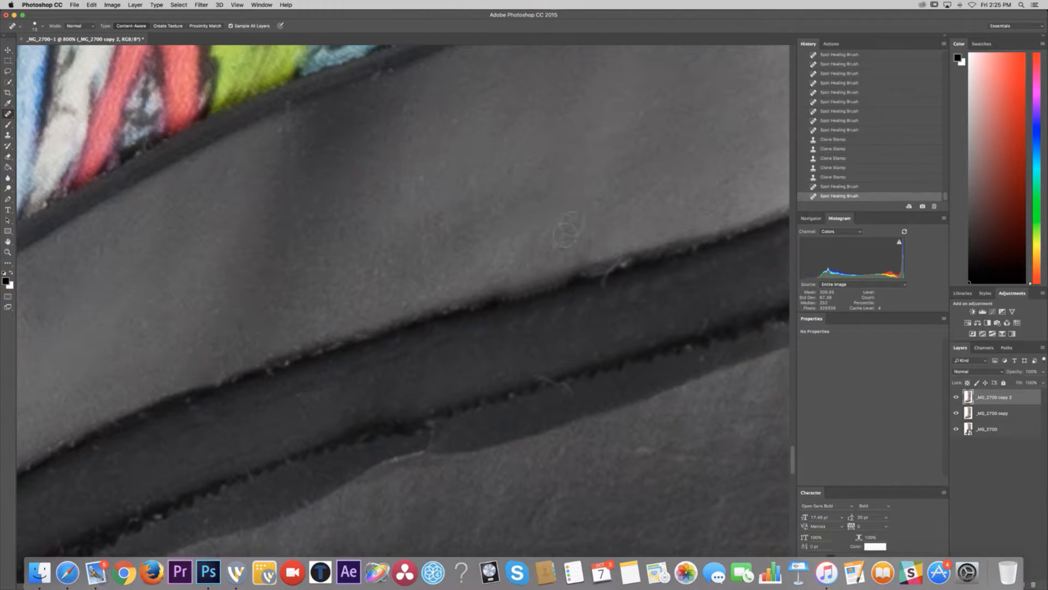
scroll(461, 229, "up", 10)
scroll(462, 229, "right", 5)
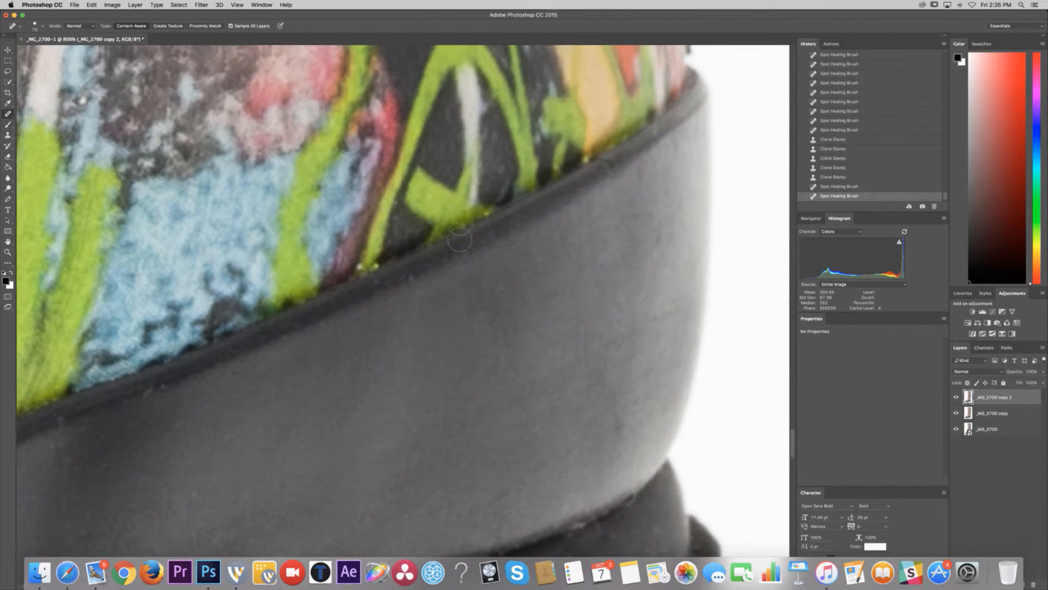
- Remove specks from the boot's heel and the front part of its rubber sole with the Spot Healing Brush
scroll(460, 240, "down", 15)
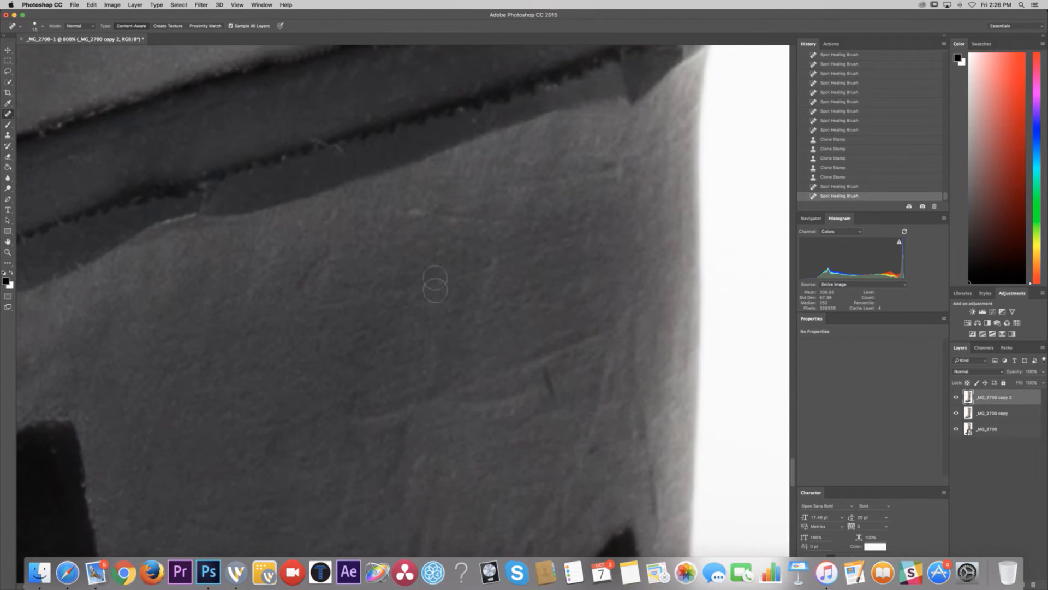
left_click(414, 220)
scroll(503, 402, "down", 15)
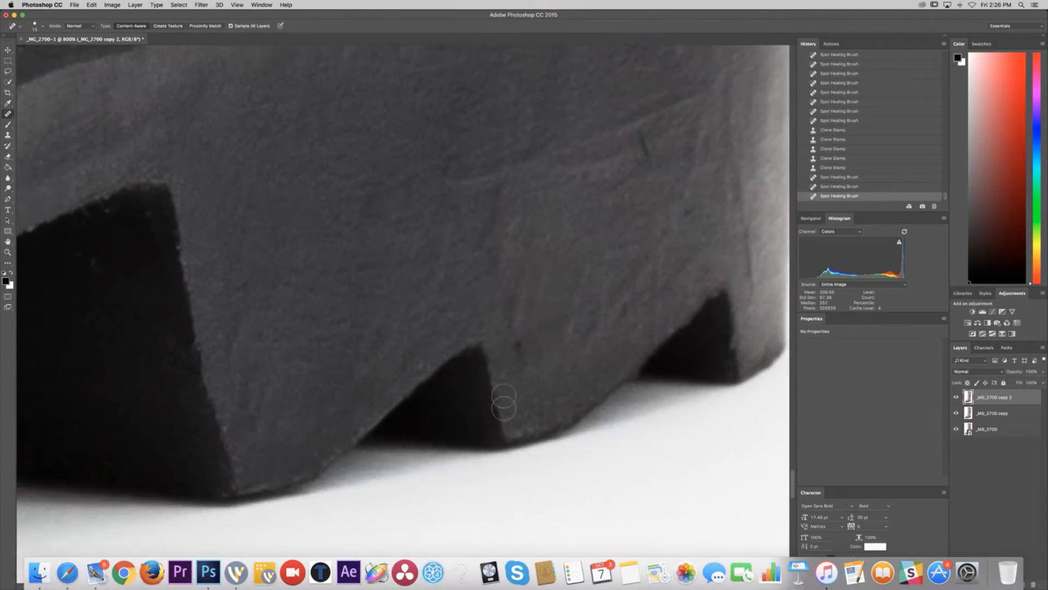
scroll(504, 404, "up", 10)
scroll(504, 404, "left", 5)
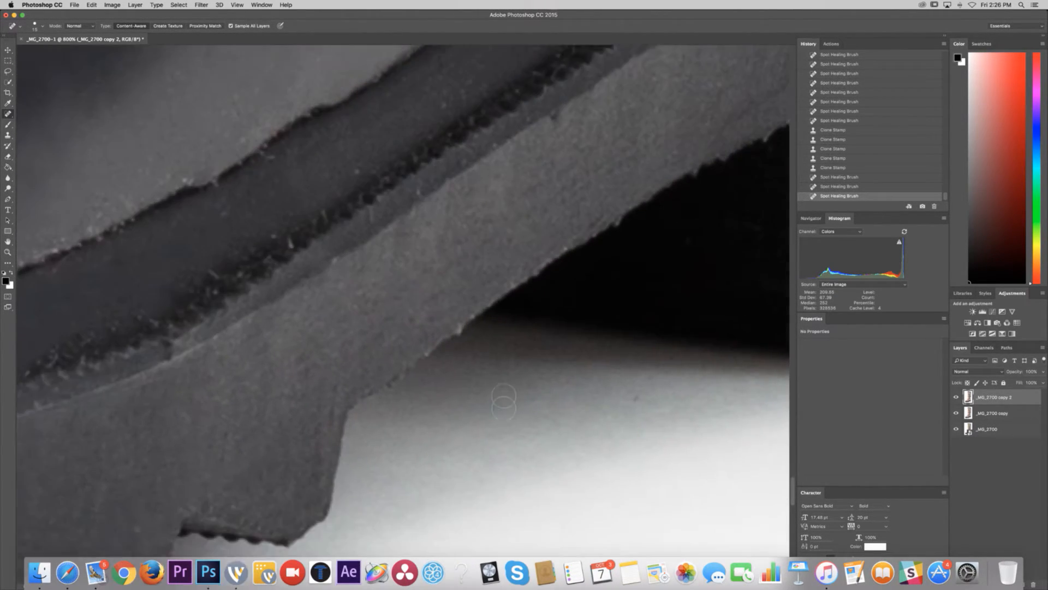
left_click(248, 396)
left_click(167, 431)
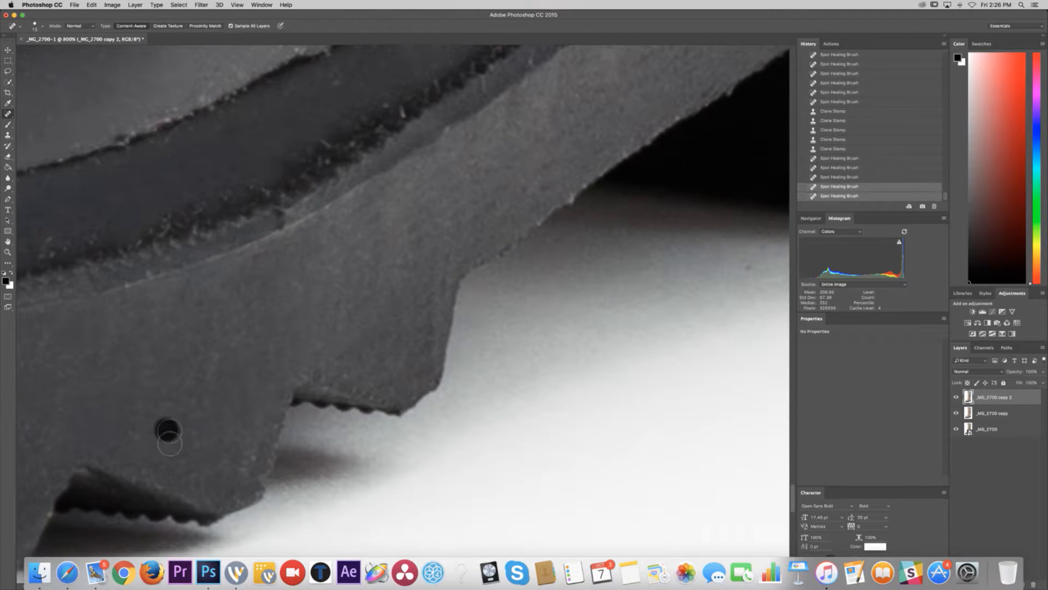
- Spot-heal the light specks around the seam lines along the middle of the rubber sole
scroll(174, 434, "left", 10)
scroll(188, 436, "left", 10)
scroll(188, 437, "up", 5)
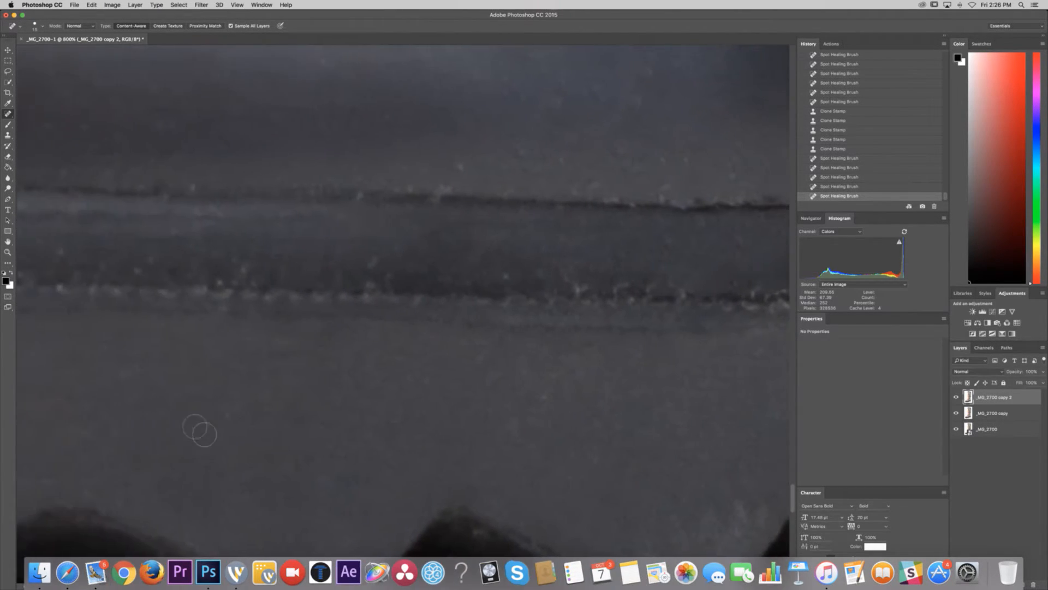
left_click(522, 241)
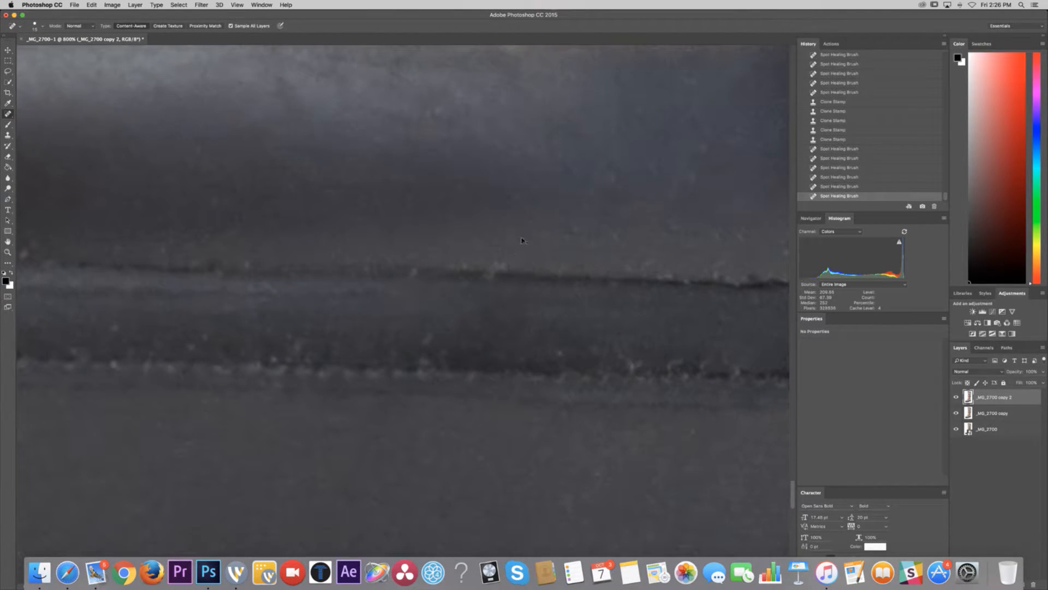
key("super+minus")
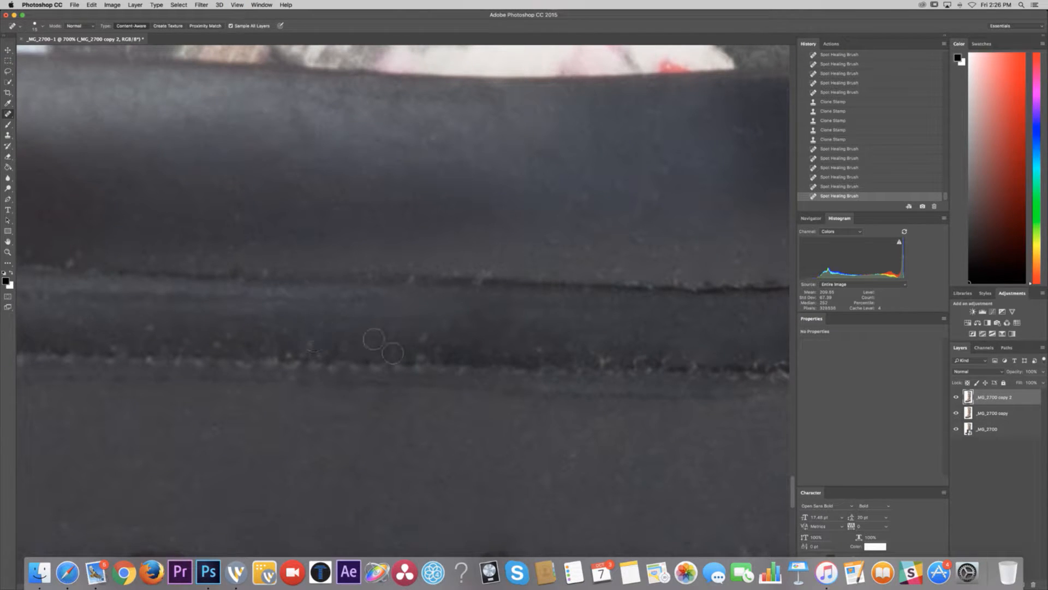
scroll(382, 349, "up", 5)
scroll(382, 349, "left", 3)
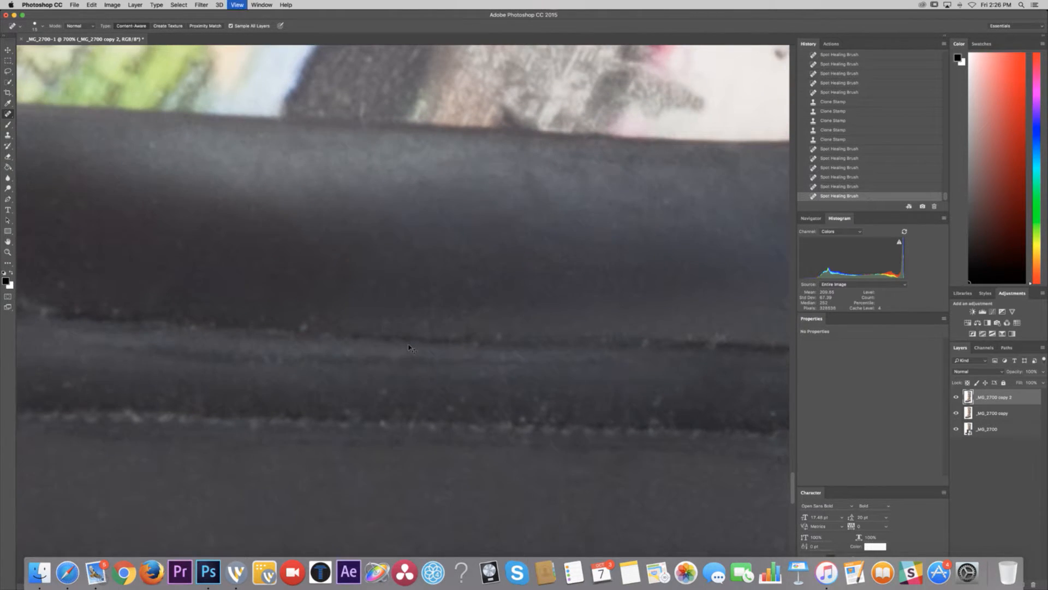
key("super+minus")
key("super+minus")
key("super+minus")
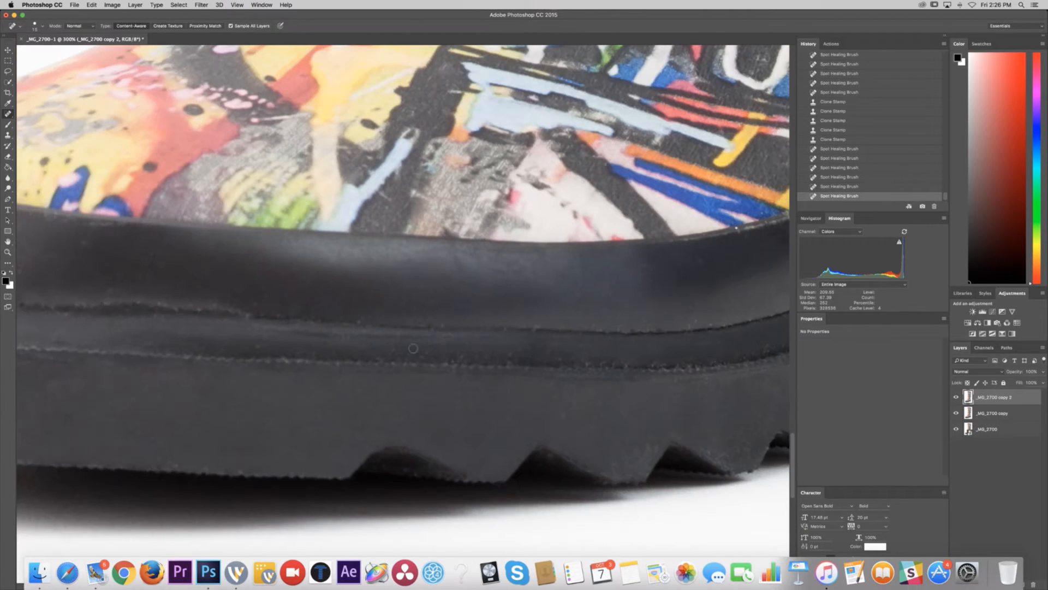
left_click(358, 326)
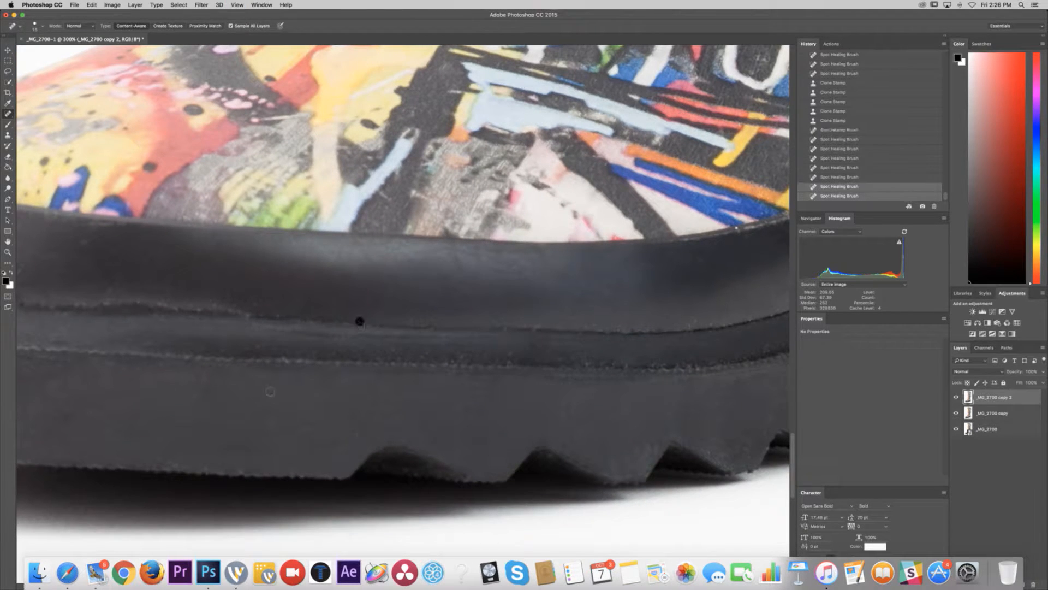
- Spot-heal the blemishes on the toe end of the sole, along the seam and across the lower sidewall
scroll(283, 355, "left", 3)
scroll(179, 324, "left", 10)
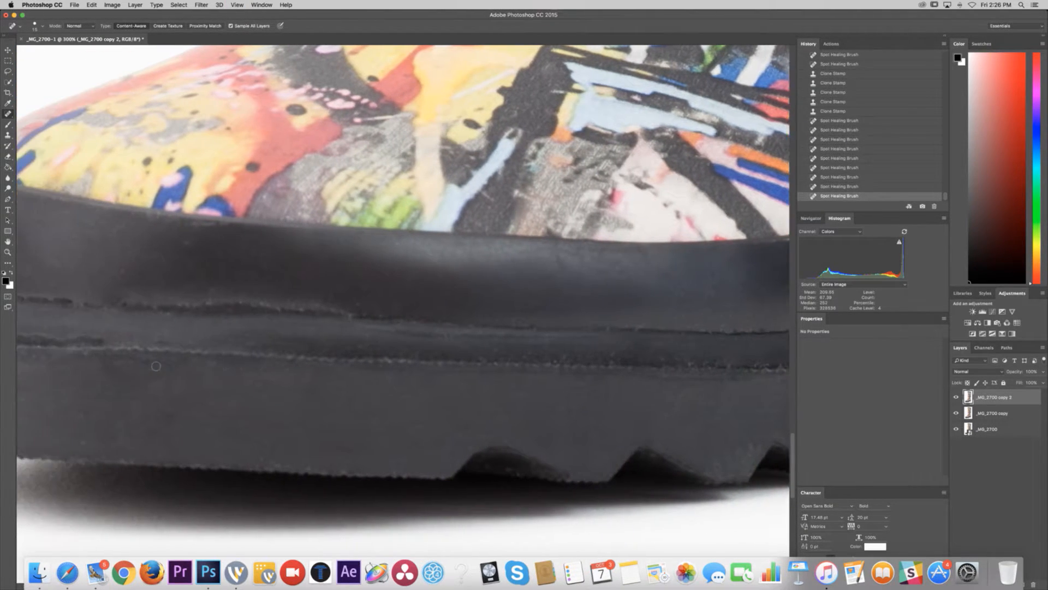
left_click(263, 320)
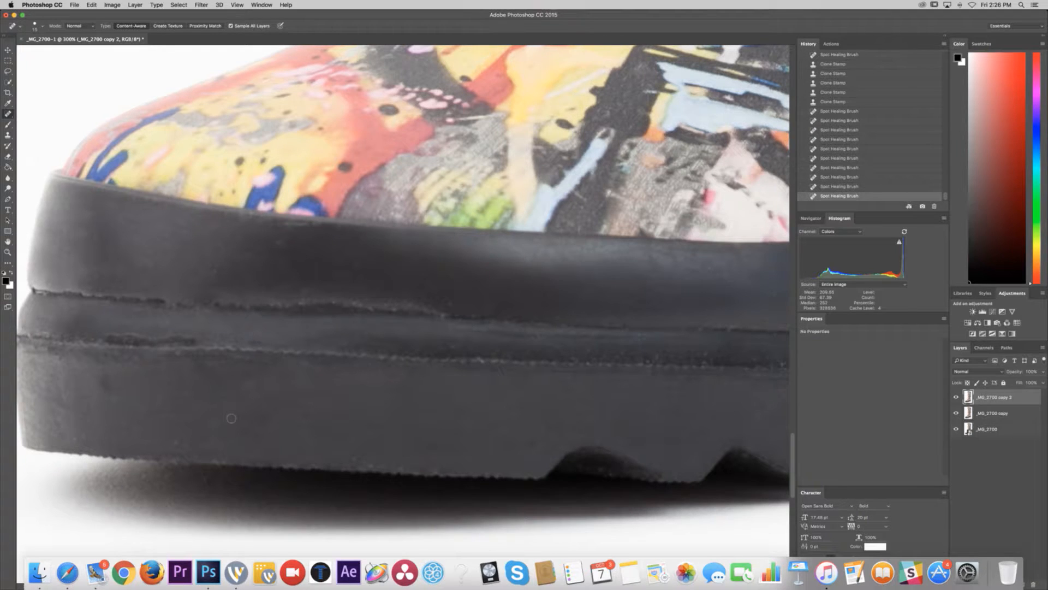
left_click(176, 416)
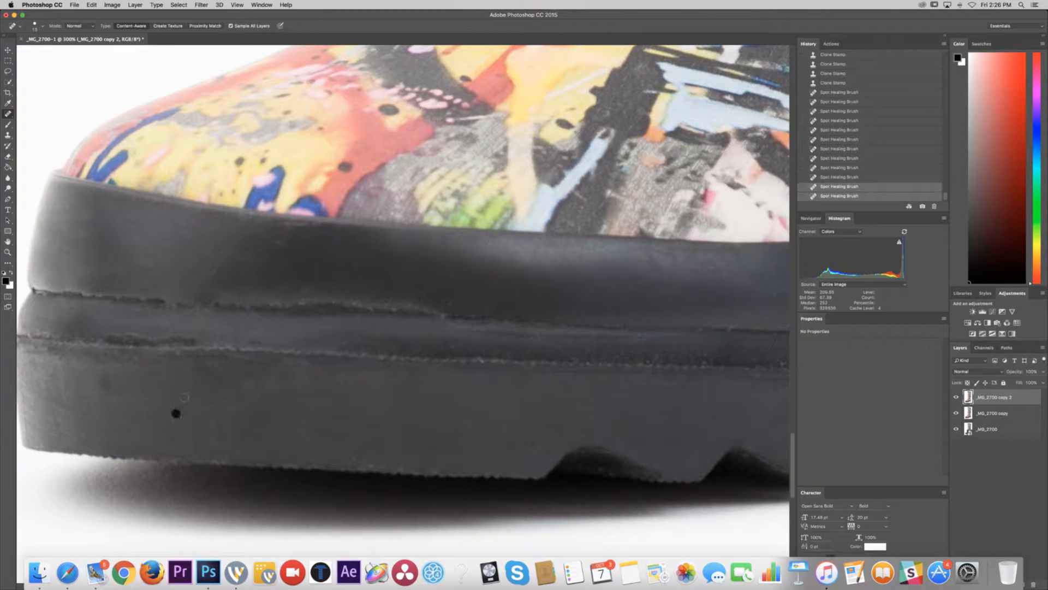
left_click(190, 390)
left_click(83, 437)
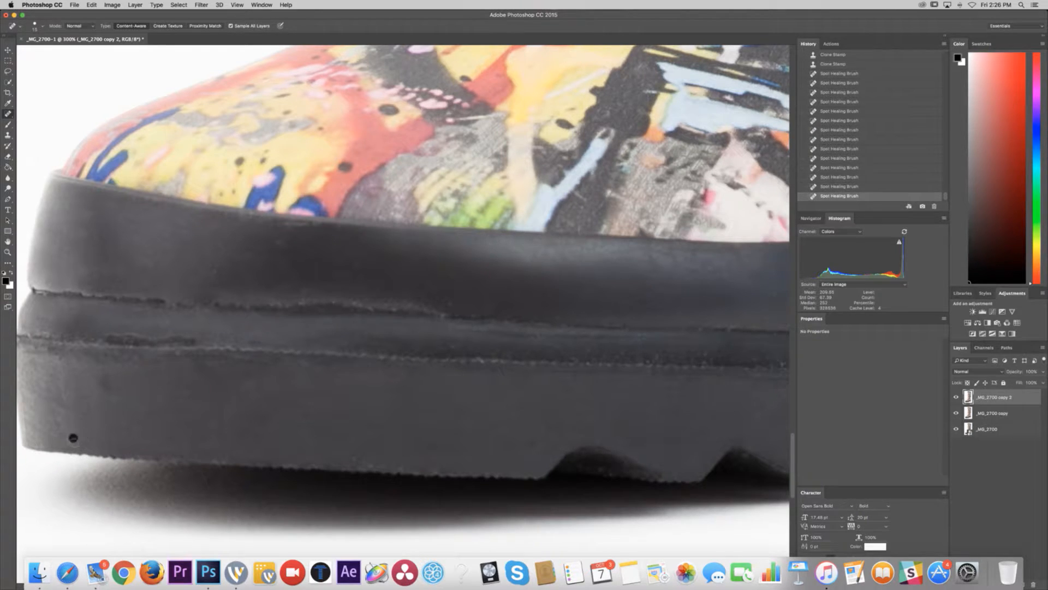
left_click(72, 437)
left_click(114, 393)
left_click(60, 431)
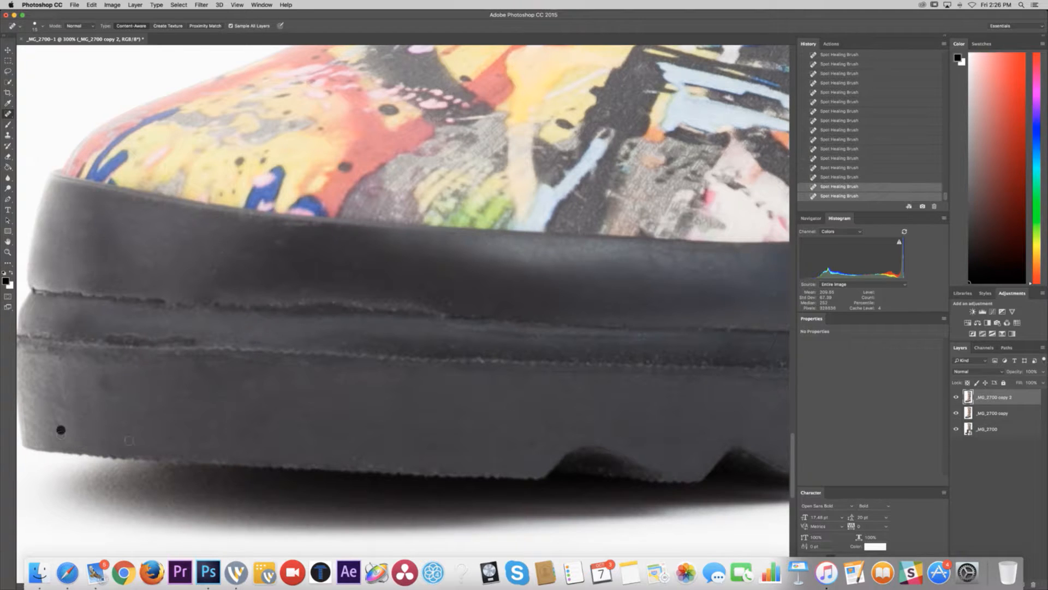
- Spot-heal the scratch marks in the middle of the left end of the black band around the boot's top
key("super+minus")
key("super+minus")
key("super+minus")
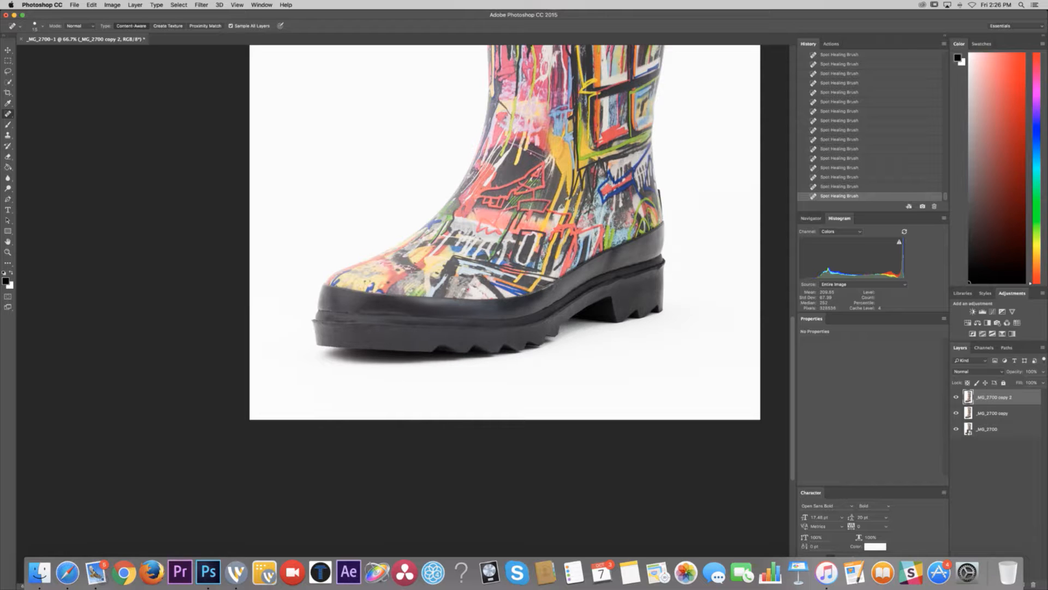
scroll(505, 232, "up", 10)
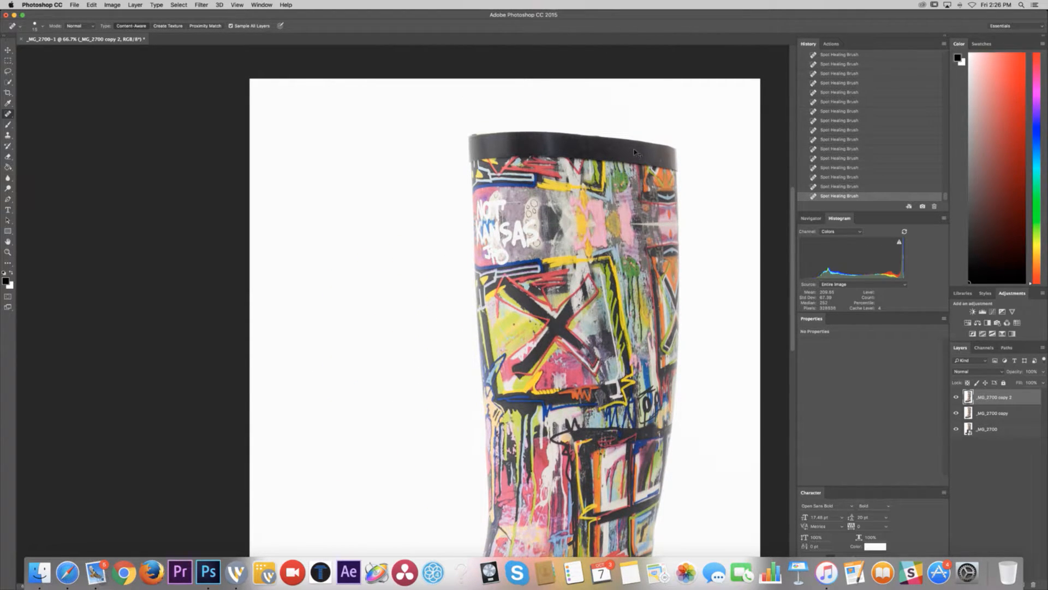
key("super+equal")
key("super+equal")
key("super+equal")
key("super+equal")
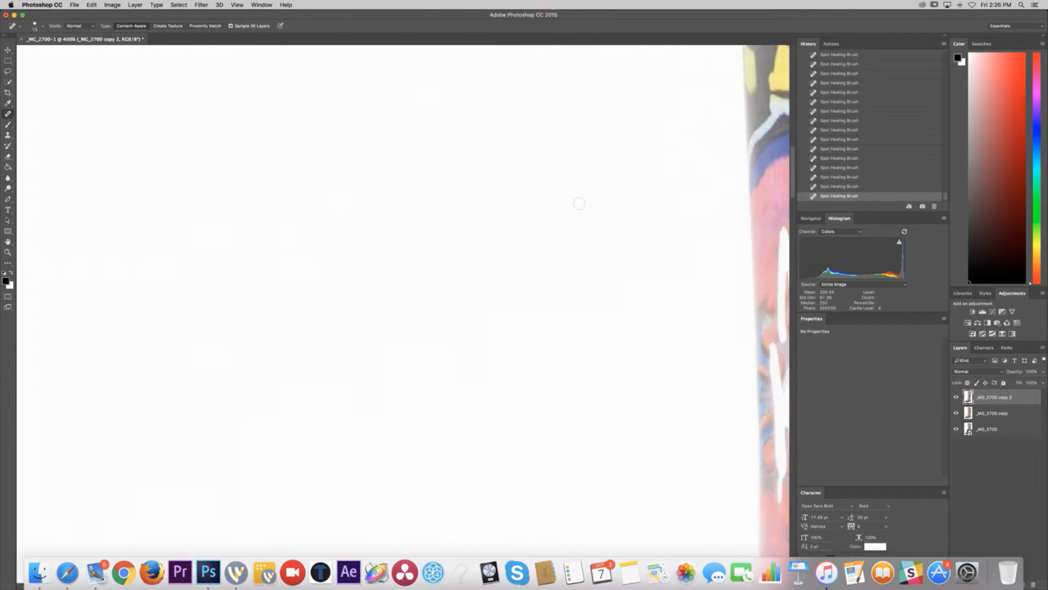
scroll(576, 204, "right", 5)
scroll(573, 206, "up", 5)
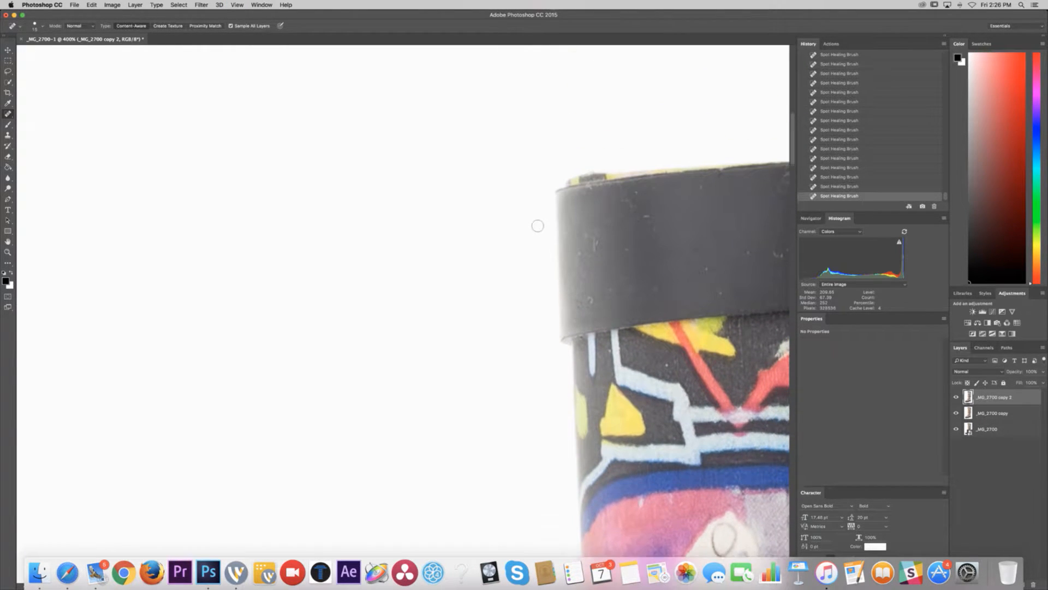
scroll(538, 226, "up", 2)
left_click(595, 256)
left_click(595, 249)
left_click(585, 247)
left_click(582, 264)
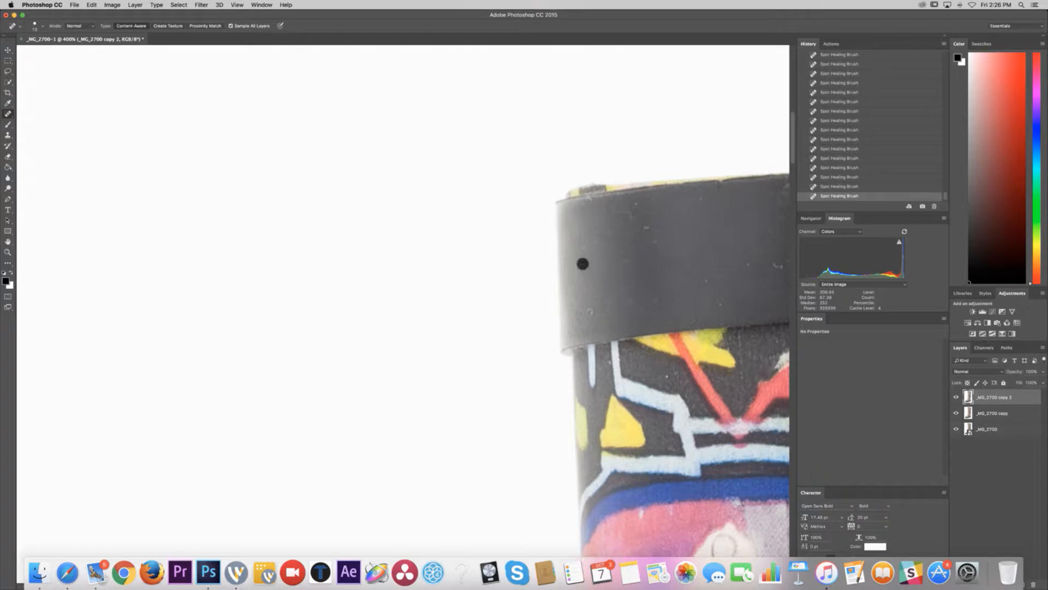
- Spot-heal the specks along the lower left part of the black top band and on the print just below it
left_click(594, 312)
left_click(579, 321)
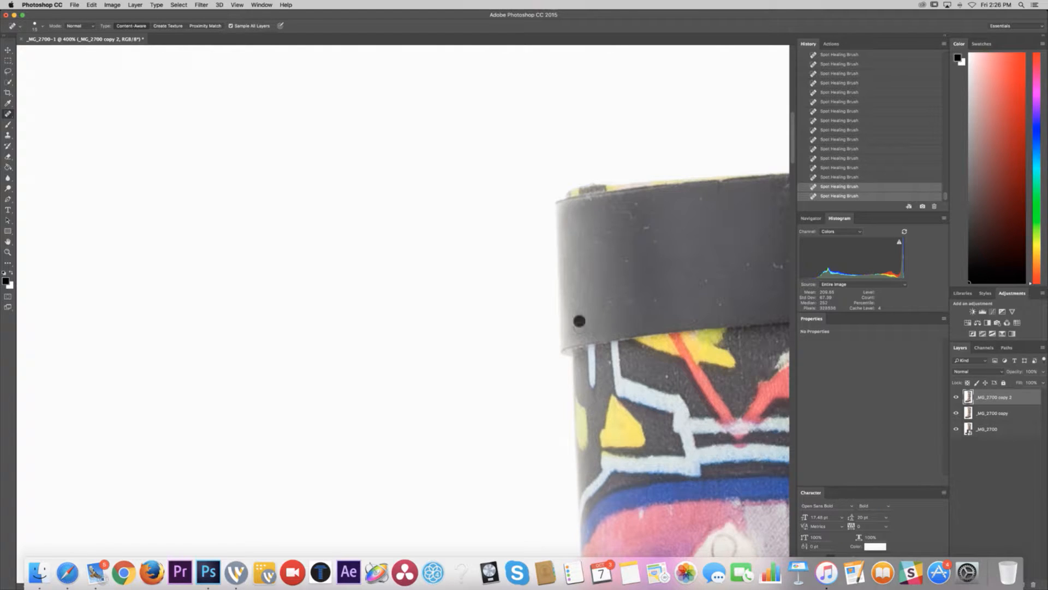
left_click(575, 307)
left_click(576, 334)
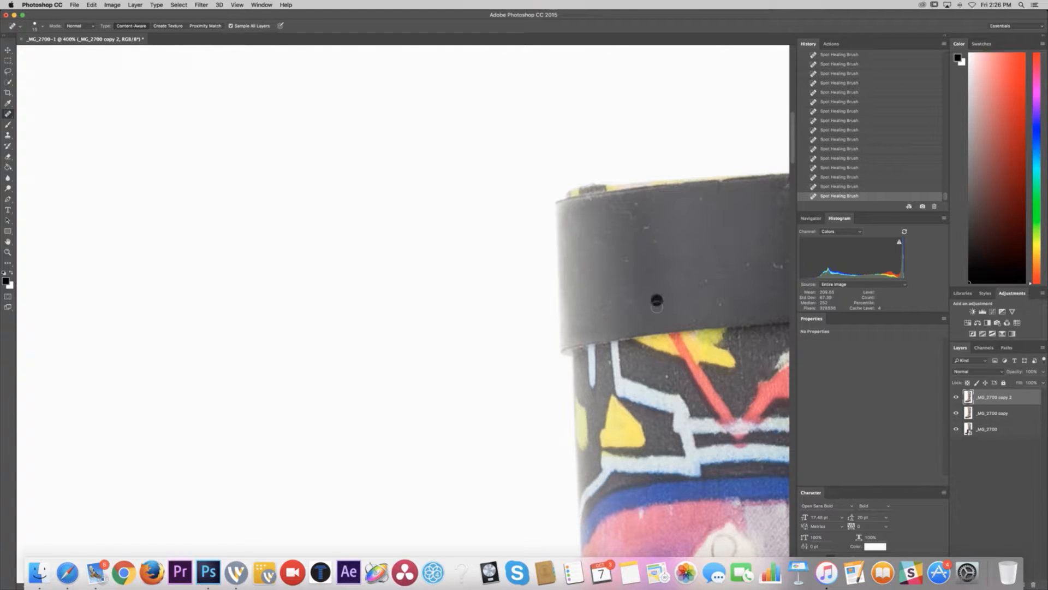
left_click(657, 302)
left_click(667, 377)
- Spot-heal the vertical trail of marks further right on the black top band, from mid-height up to its rim
scroll(673, 295, "right", 3)
left_click(727, 266)
left_click(726, 265)
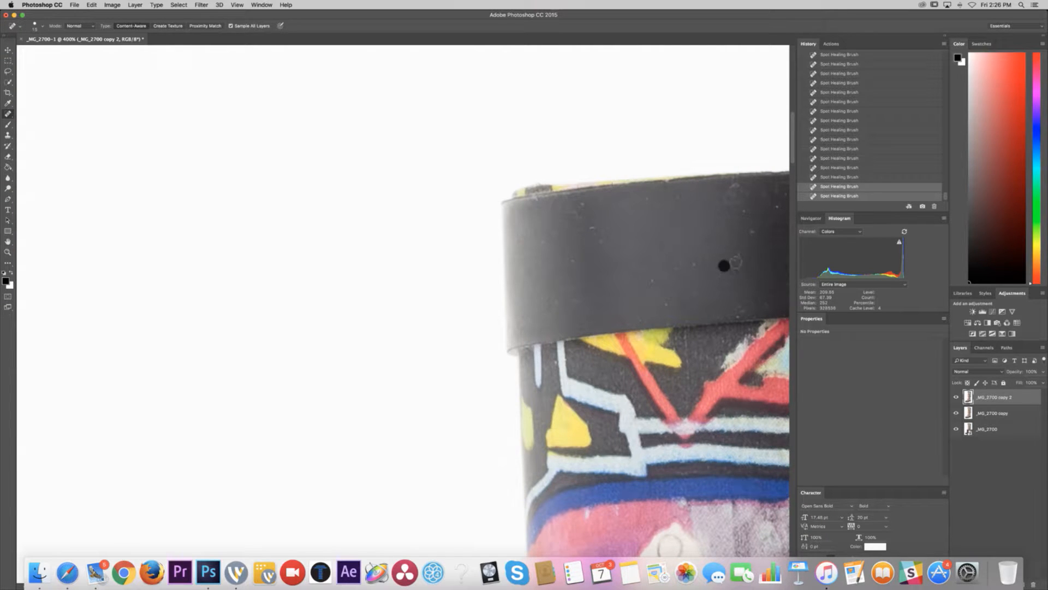
left_click(736, 256)
left_click(736, 229)
left_click(749, 214)
left_click(729, 200)
left_click(735, 185)
left_click(735, 200)
left_click(742, 214)
- Spot-heal the remaining specks on the lower half and middle of the top band's grey left section
key("super+plus")
key("super+plus")
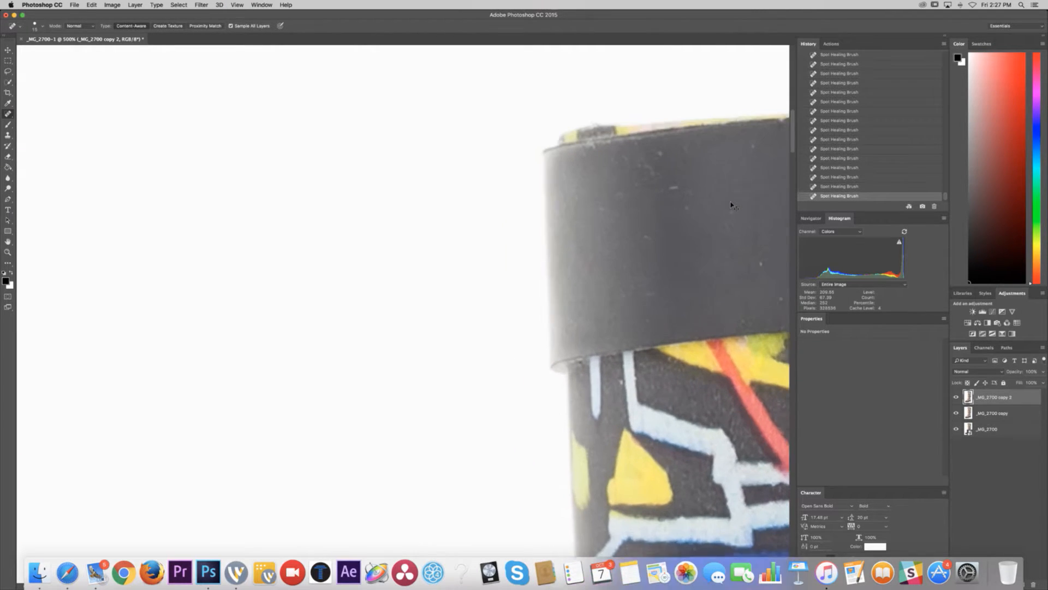
scroll(683, 230, "right", 5)
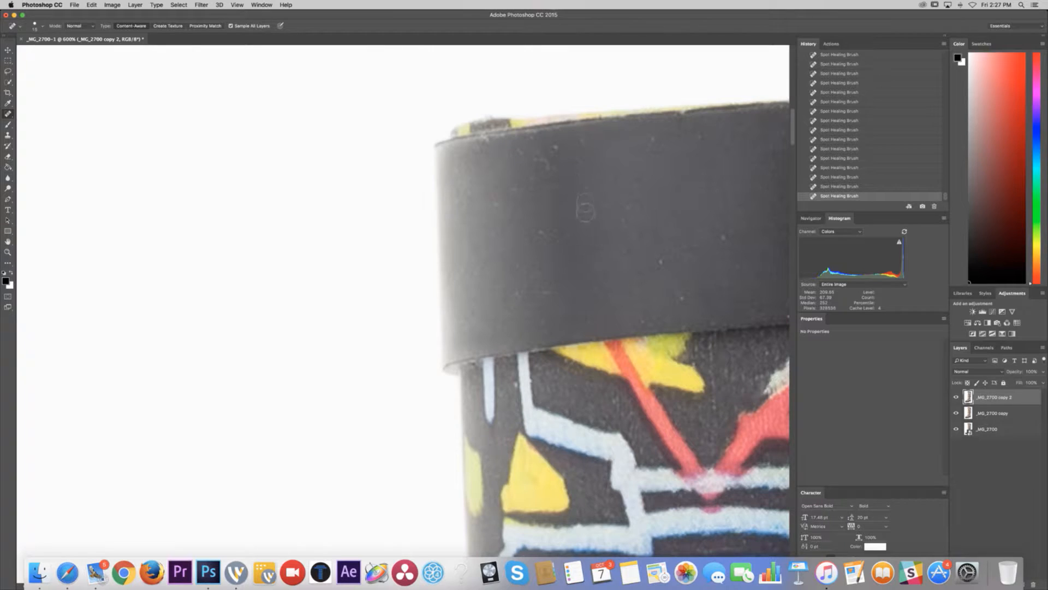
left_click(551, 295)
left_click(522, 293)
left_click(644, 316)
left_click(693, 241)
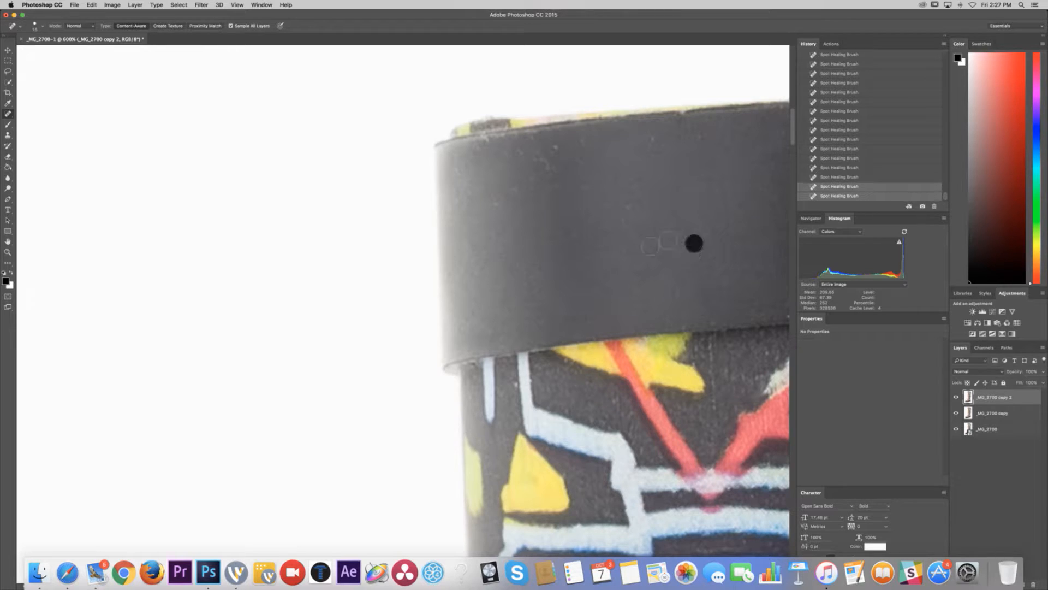
- Spot-heal the specks in the centre and just below the upper rim of the top band's grey section
left_click(629, 206)
left_click(629, 221)
left_click(628, 232)
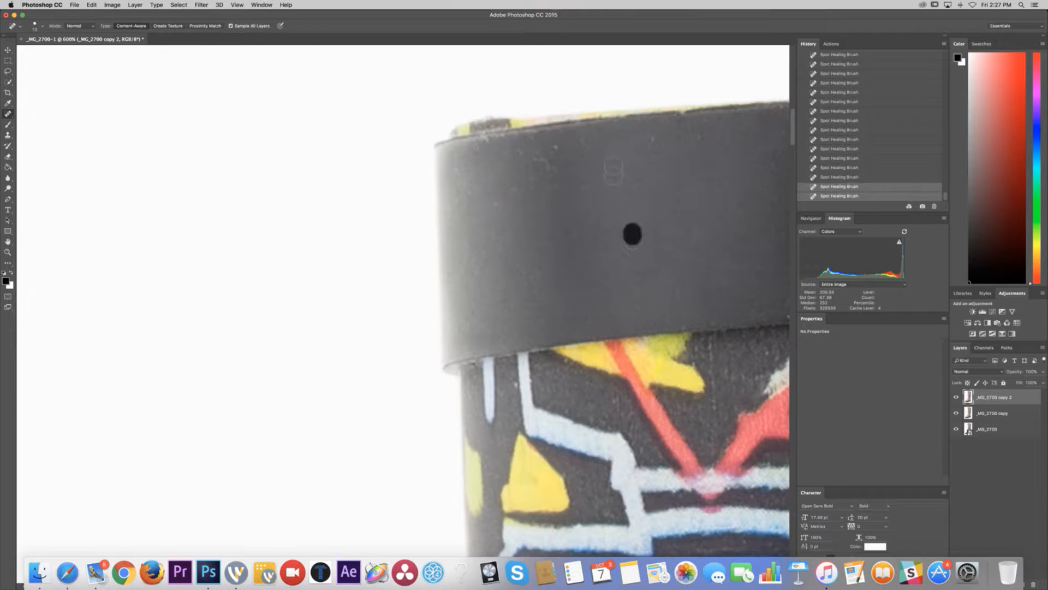
left_click(655, 136)
left_click(698, 134)
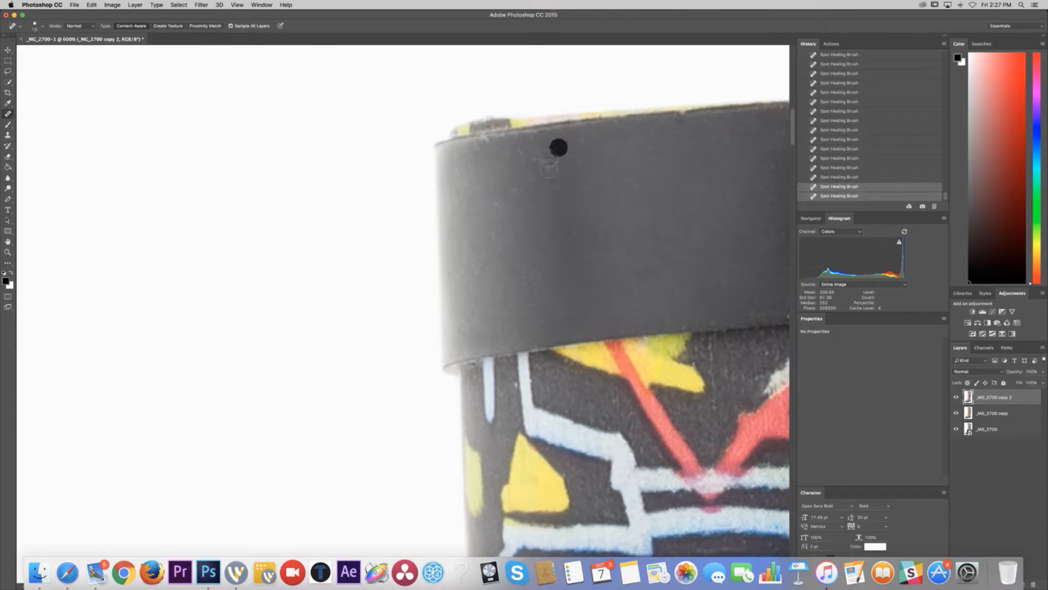
left_click(549, 161)
left_click(538, 156)
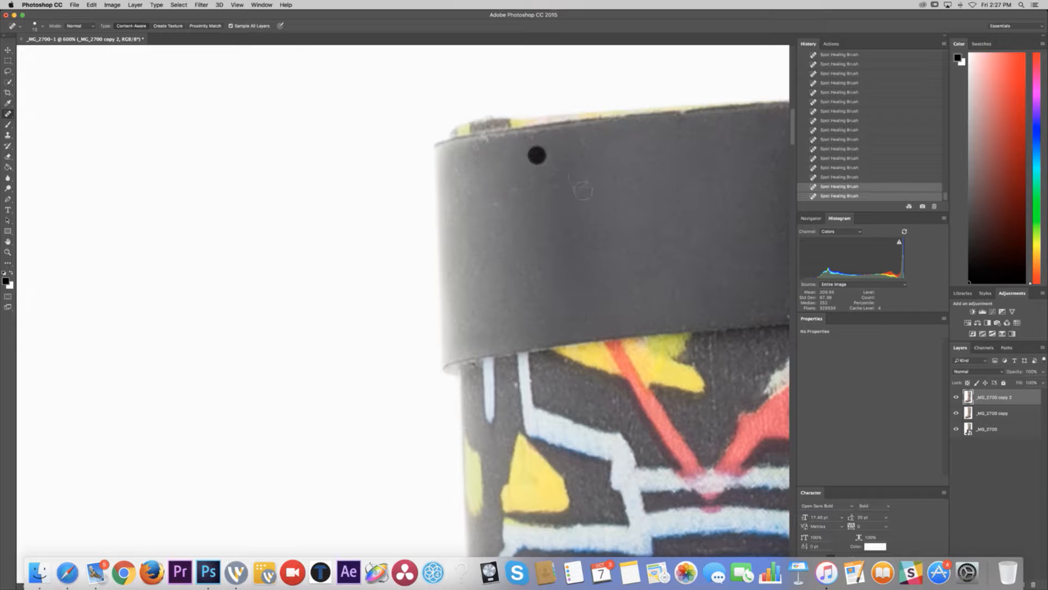
left_click(558, 178)
left_click(512, 194)
- Spot-heal the marks and the light scratch where the top band turns from grey to black
scroll(588, 207, "right", 5)
scroll(588, 208, "up", 2)
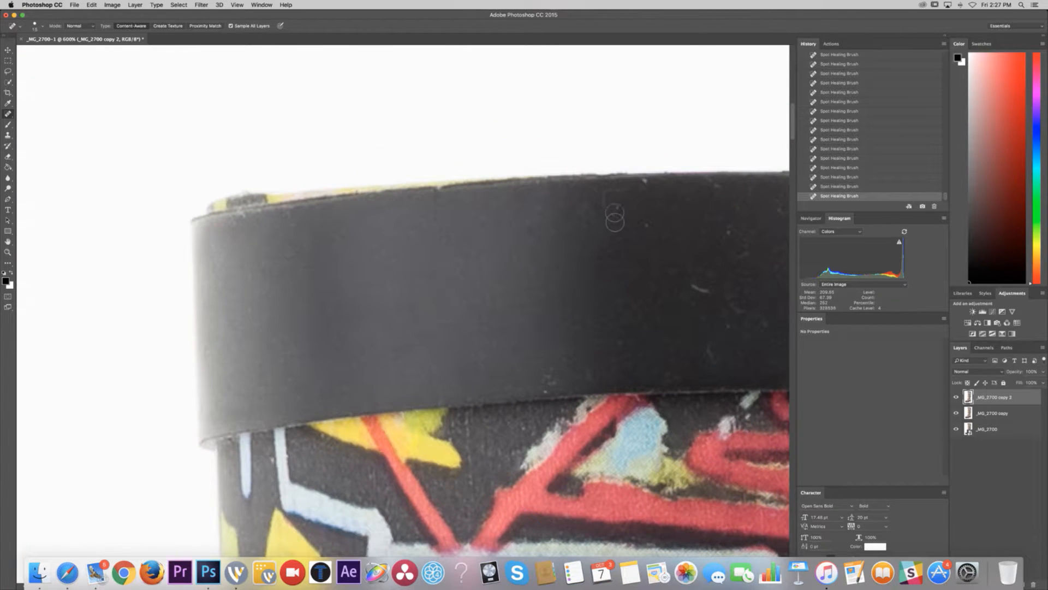
left_click(618, 192)
left_click(518, 242)
left_click(645, 228)
left_click(690, 285)
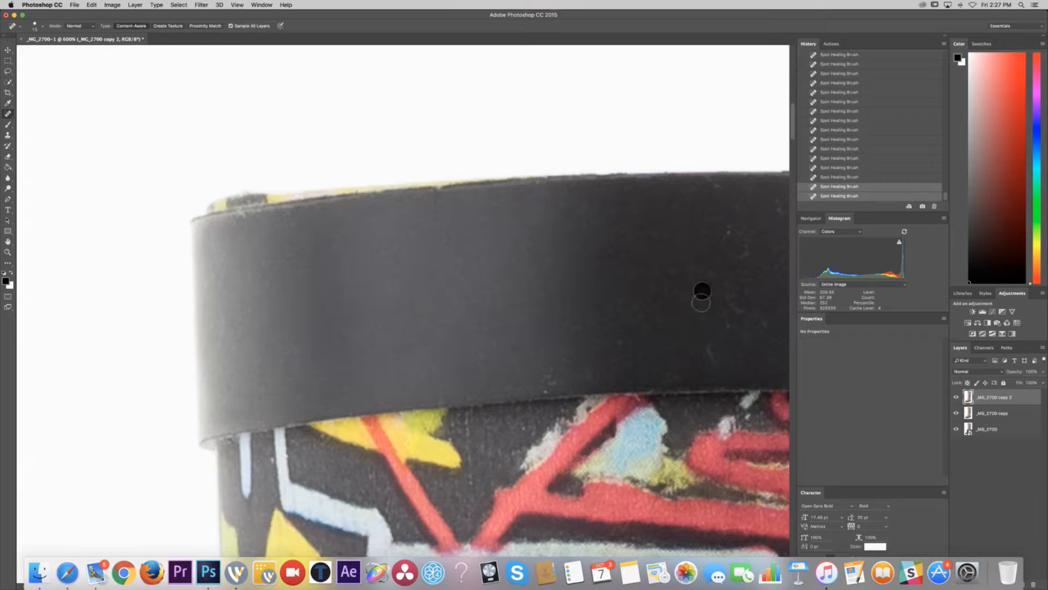
left_click(545, 377)
- Spot-heal the specks just above the lower edge of the top band's darkest section
scroll(618, 339, "right", 3)
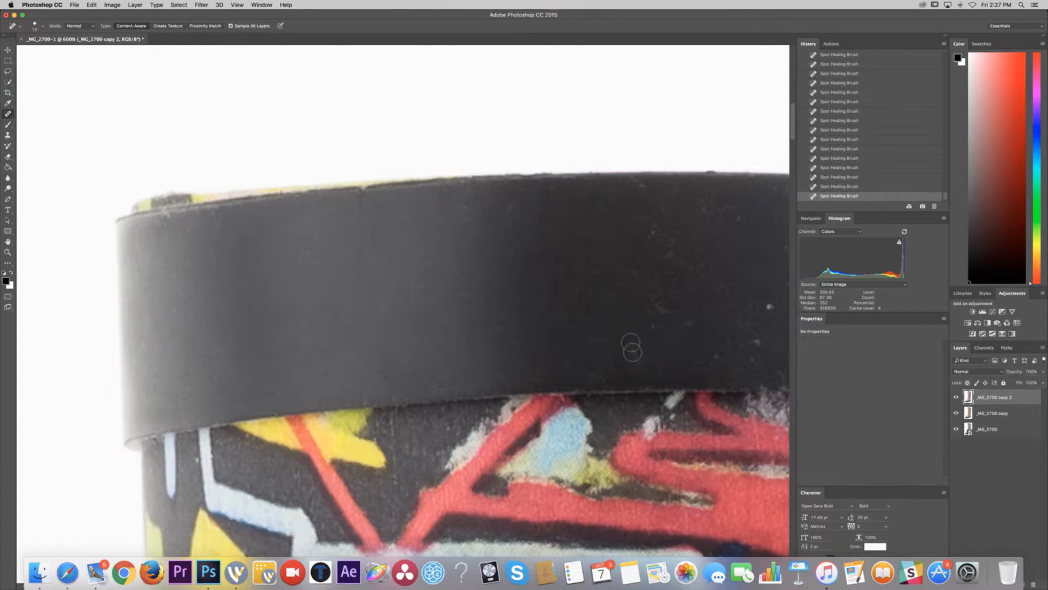
left_click(637, 360)
left_click(602, 376)
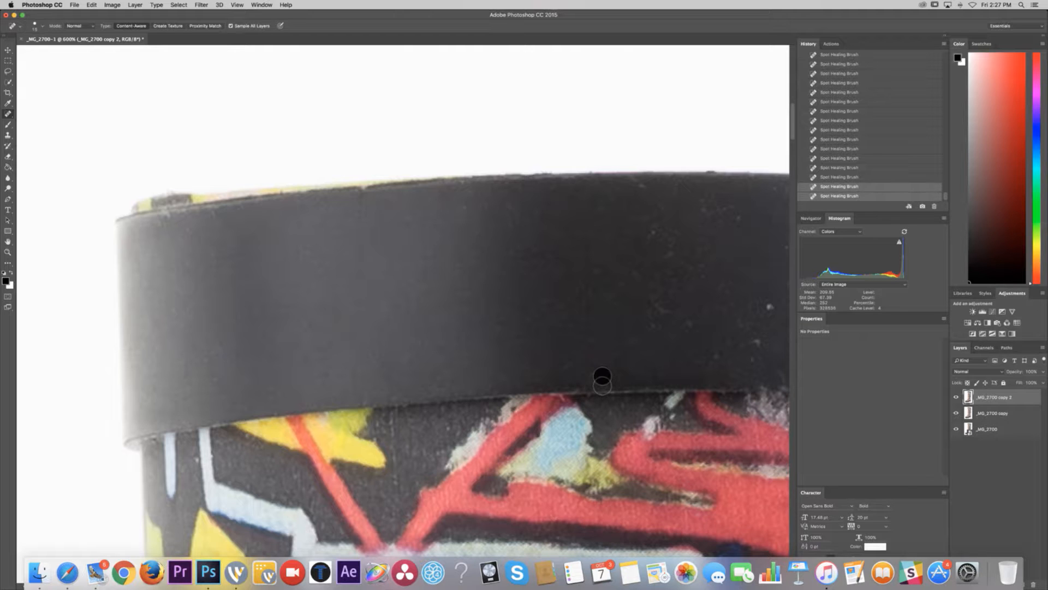
left_click(590, 376)
- Spot-heal the faint specks in the middle and upper part of the top band's black section
scroll(597, 328, "right", 3)
scroll(596, 323, "right", 1)
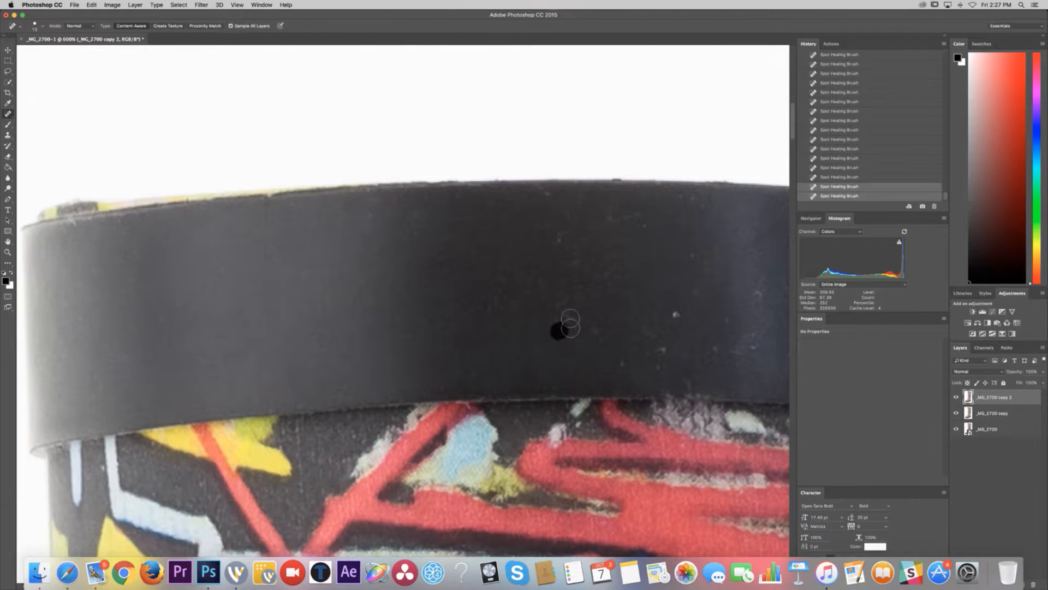
left_click(554, 316)
left_click(540, 323)
left_click(521, 317)
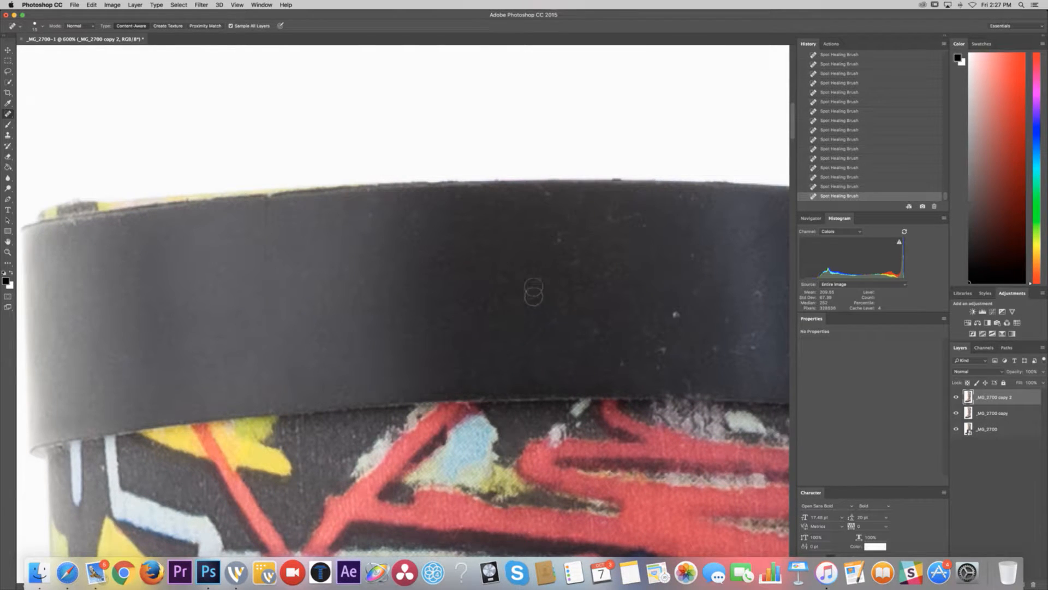
left_click(541, 272)
left_click(559, 225)
left_click(549, 224)
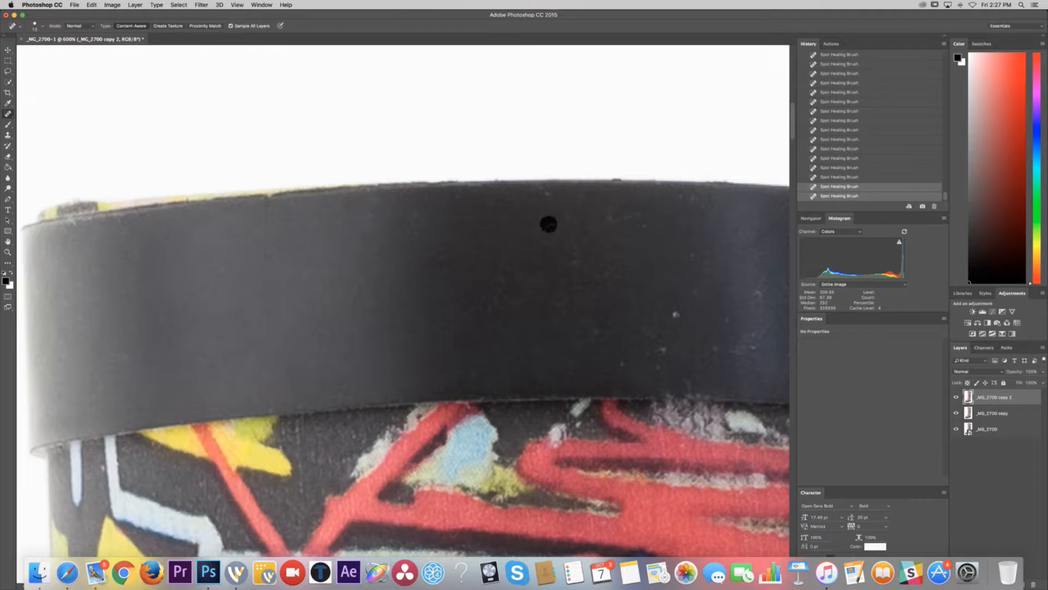
- Spot-heal the specks and light scratches below the upper rim, between the black section and the bluish highlight
left_click(569, 216)
left_click(614, 218)
left_click(639, 216)
left_click(622, 219)
left_click(690, 252)
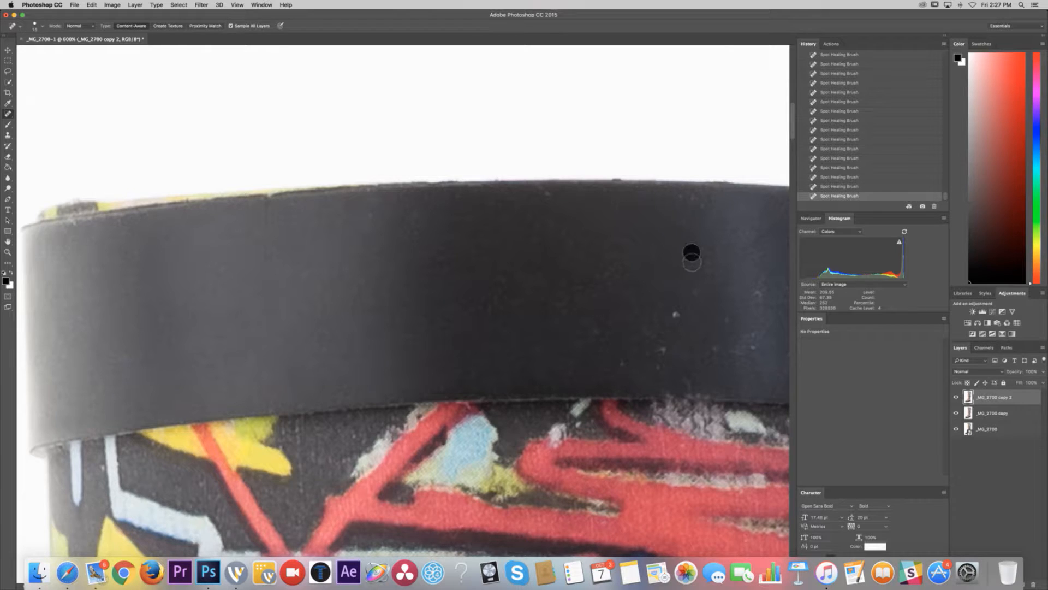
- Spot-heal the bright white speck and the small marks around and below it, left of the bluish highlight
left_click(667, 310)
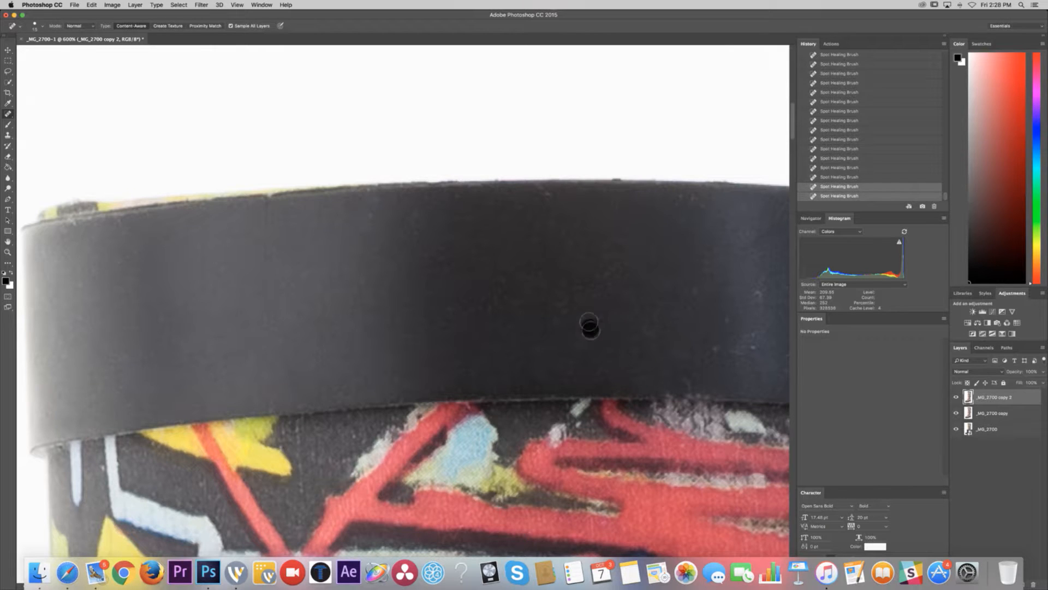
left_click(644, 326)
left_click(629, 354)
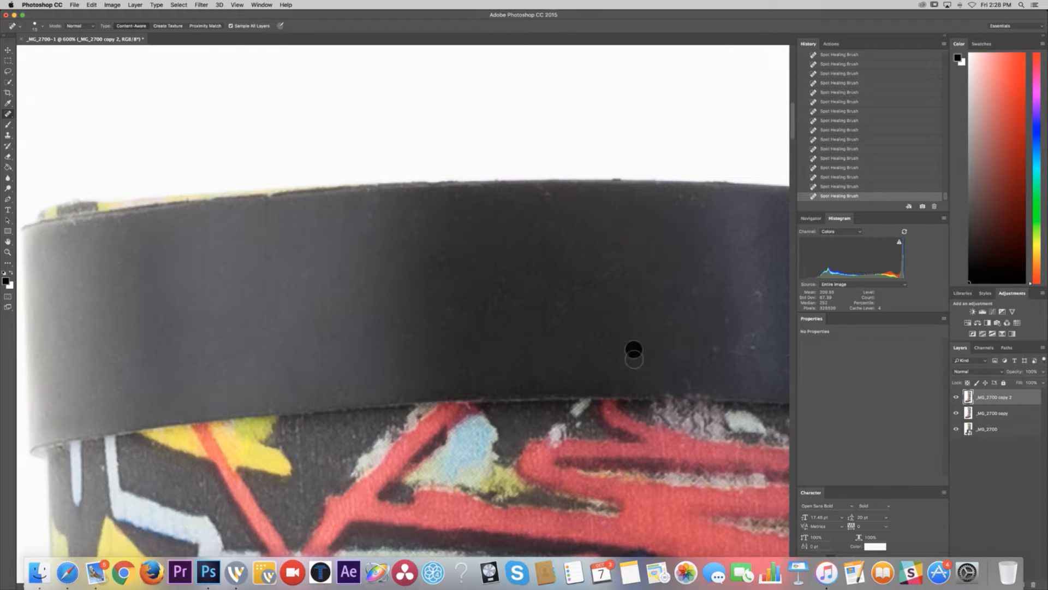
left_click(602, 351)
- Spot-heal the scratches and specks in the lower half of the top band's bluish highlight
scroll(601, 295, "right", 5)
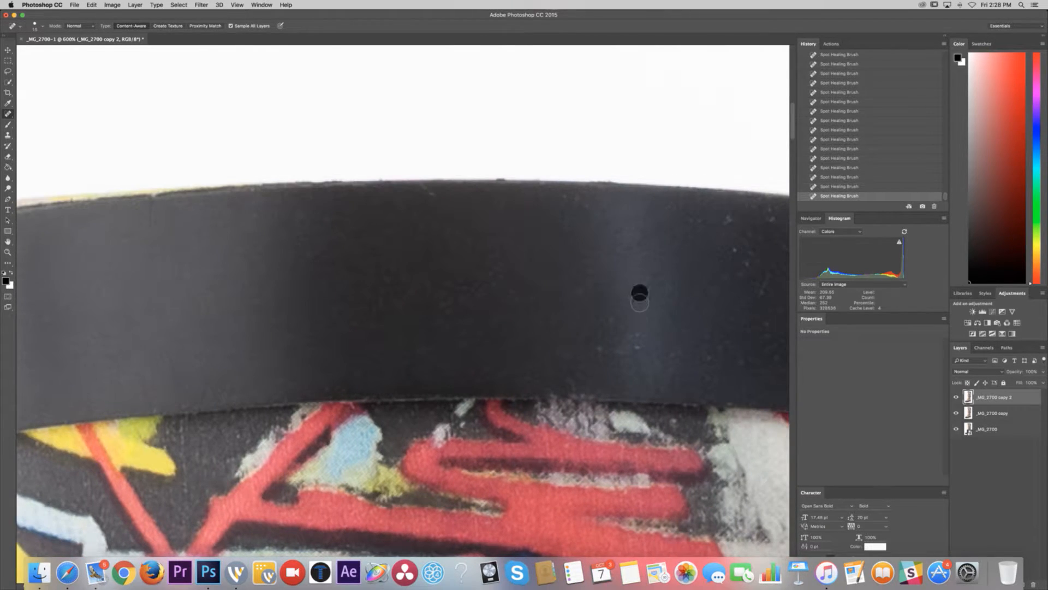
left_click(639, 351)
left_click(644, 332)
left_click(628, 353)
left_click(617, 354)
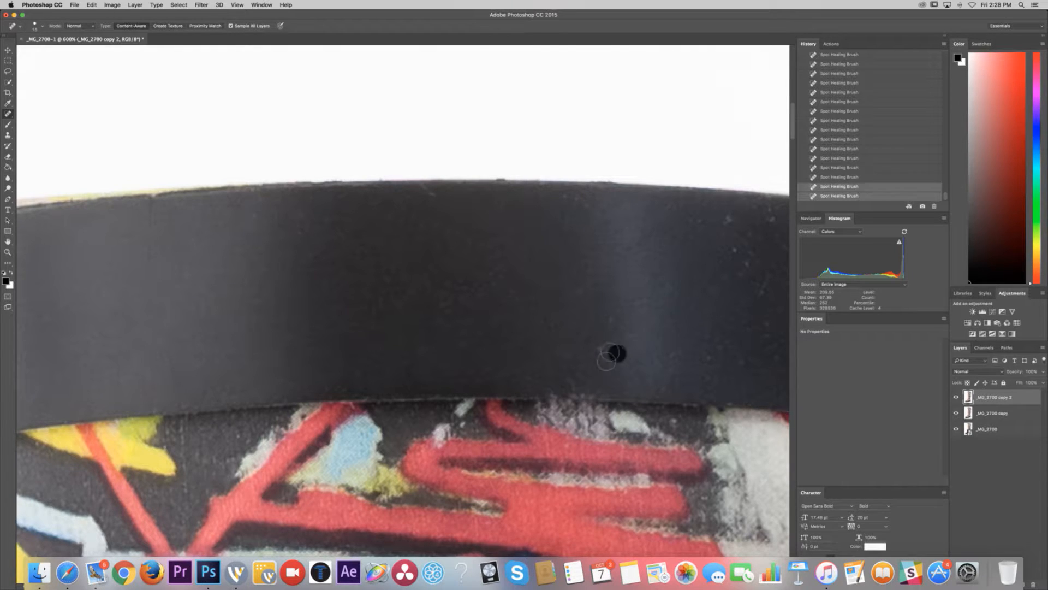
- Spot-heal the remaining faint specks in the dark area just left of the bluish highlight
left_click(592, 346)
left_click(608, 318)
left_click(578, 292)
left_click(558, 335)
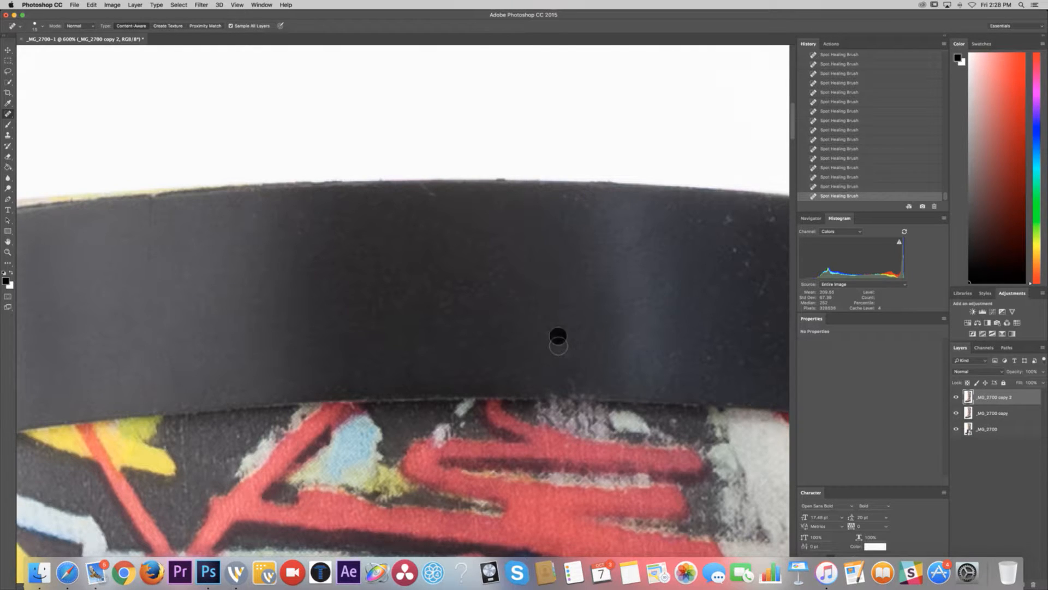
left_click(575, 358)
left_click(575, 344)
left_click(586, 318)
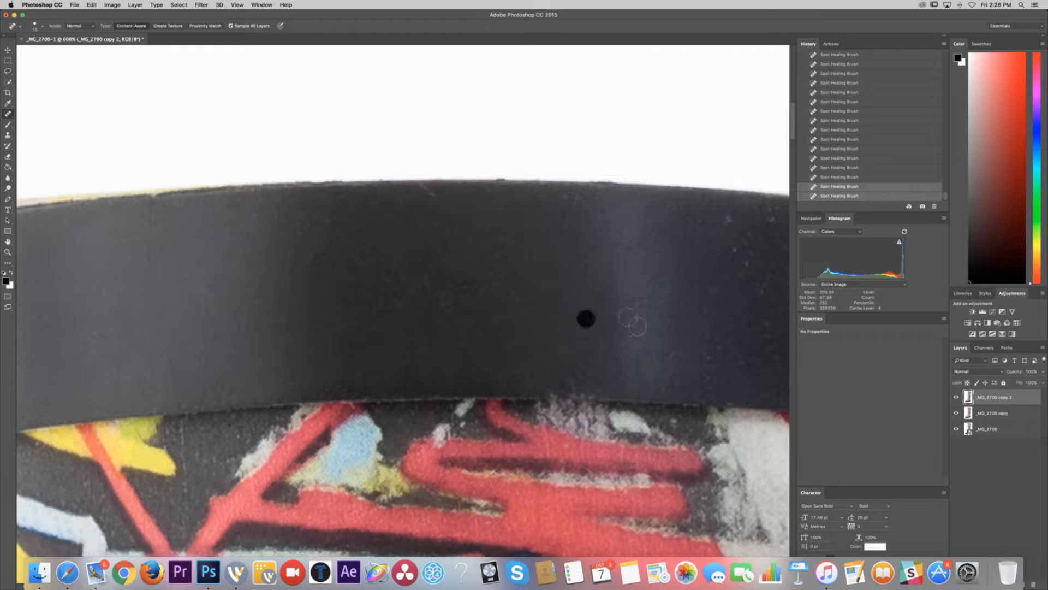
- Spot-heal the specks near the upper rim of the top band, just right of the bluish highlight
scroll(628, 319, "right", 4)
left_click(627, 223)
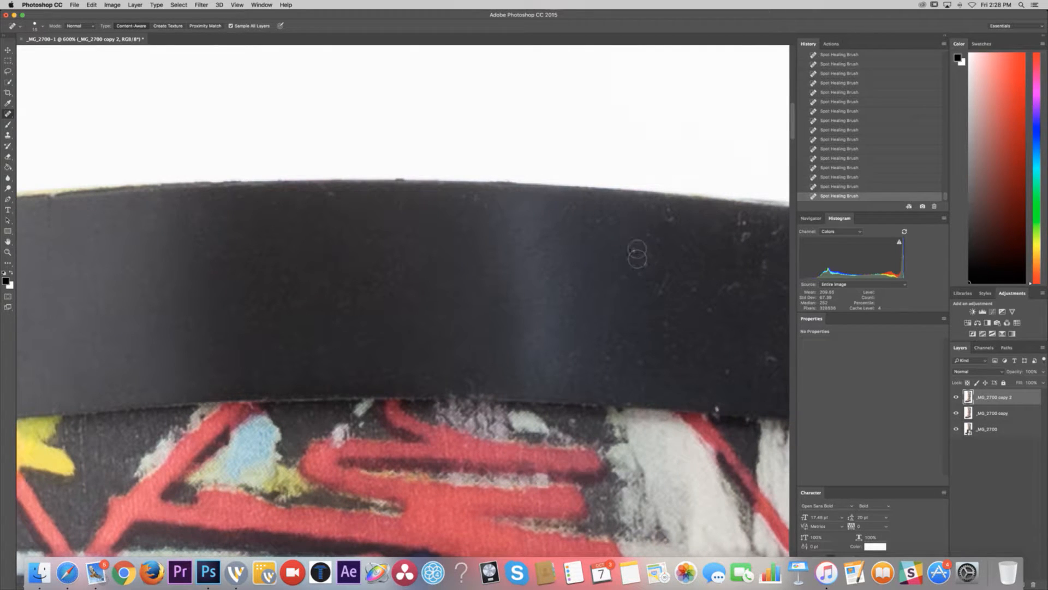
left_click(608, 224)
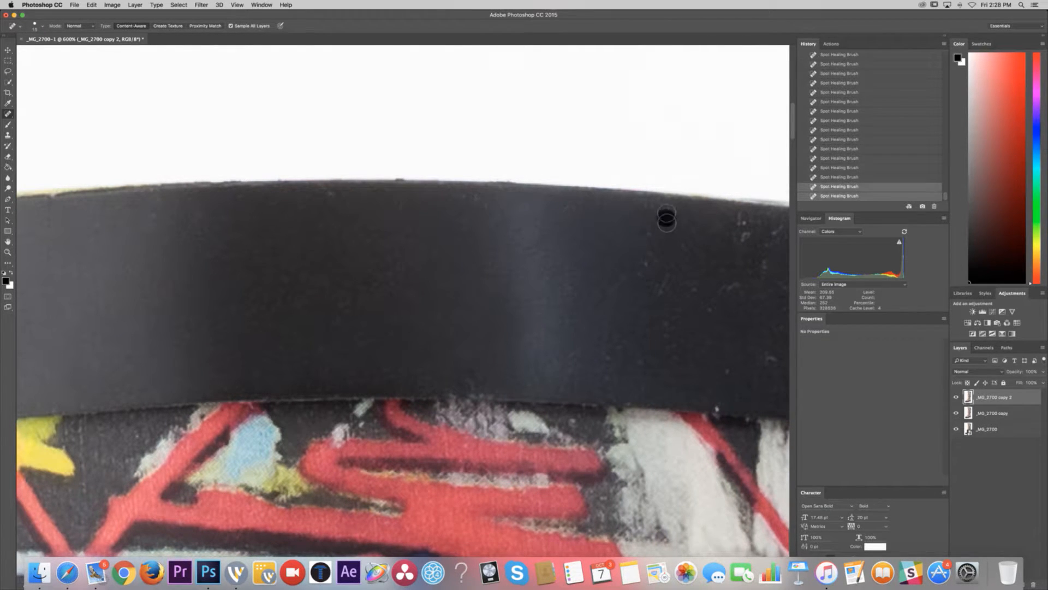
left_click(676, 237)
left_click(648, 232)
left_click(623, 230)
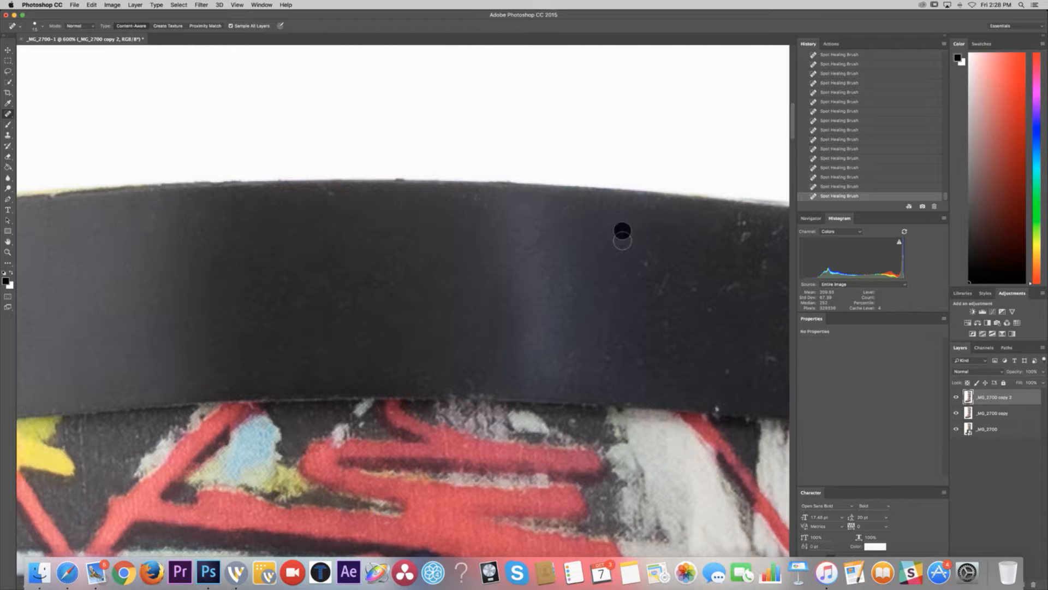
- Spot-heal the specks across the middle and lower part of the band right of the bluish highlight
left_click(654, 245)
left_click(643, 273)
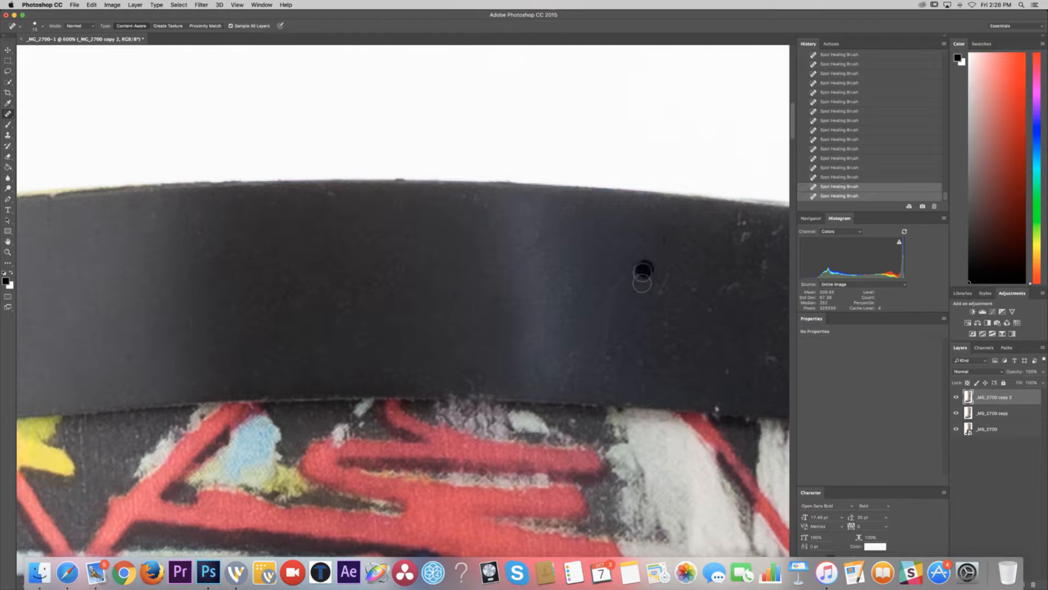
left_click(670, 282)
left_click(662, 300)
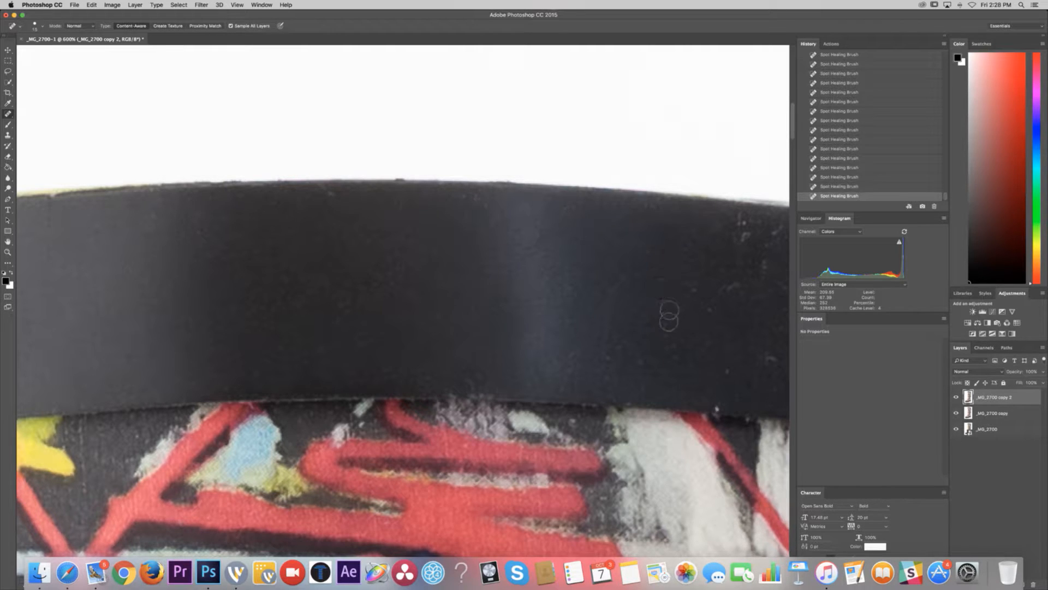
left_click(604, 377)
left_click(709, 304)
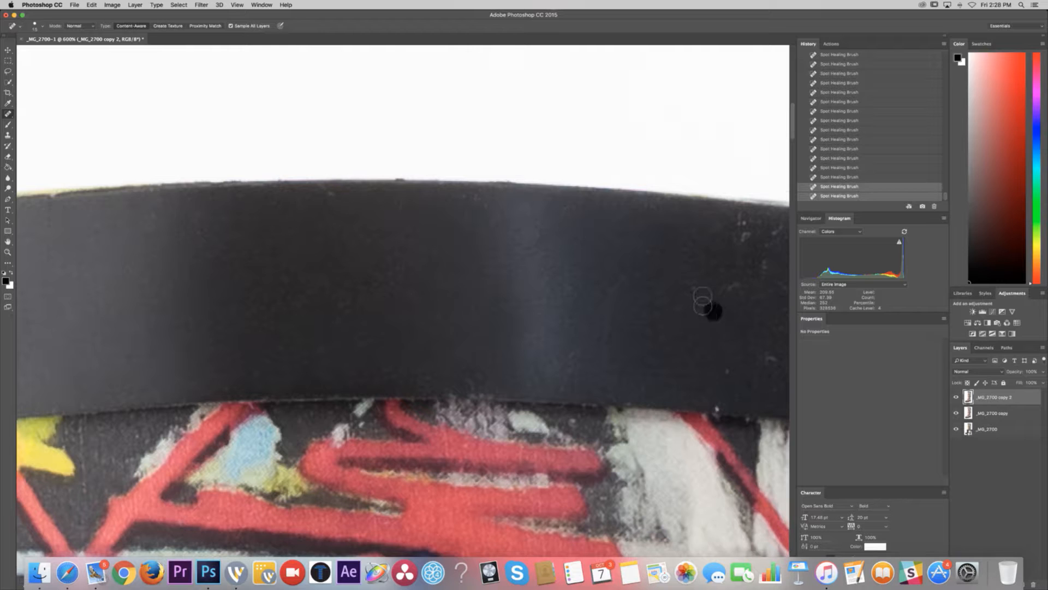
- Spot-heal the cluster of light marks under the upper rim, further right along the top band
scroll(648, 327, "right", 6)
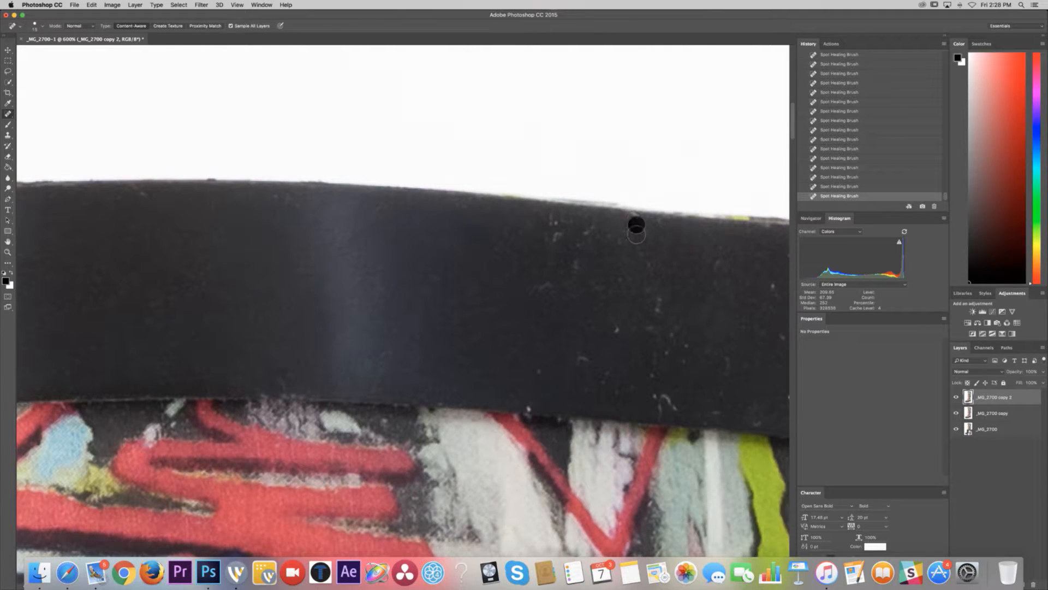
left_click(646, 229)
left_click(601, 227)
left_click(569, 228)
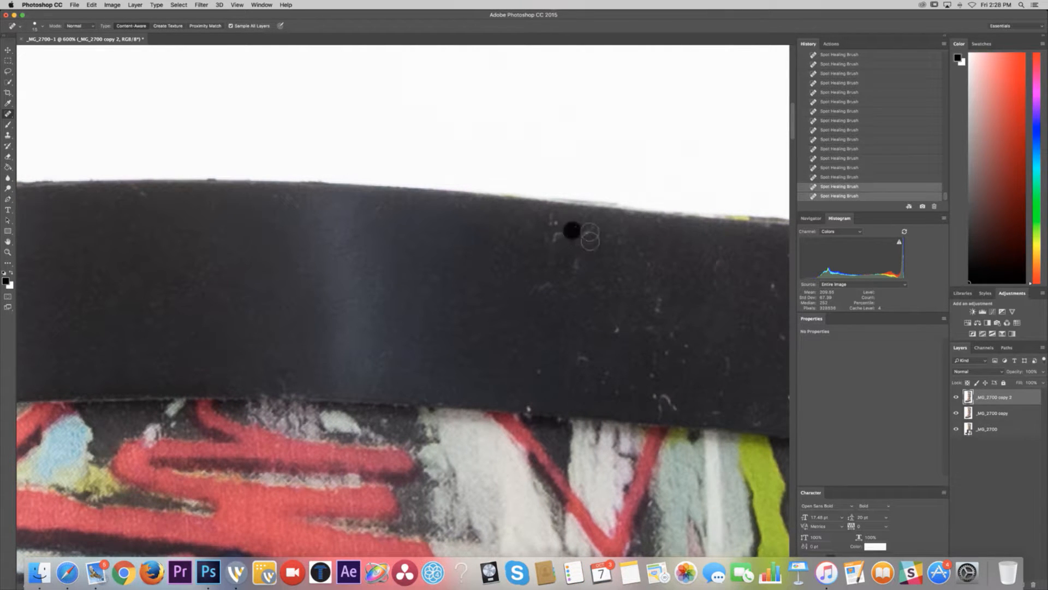
left_click(616, 238)
left_click(595, 234)
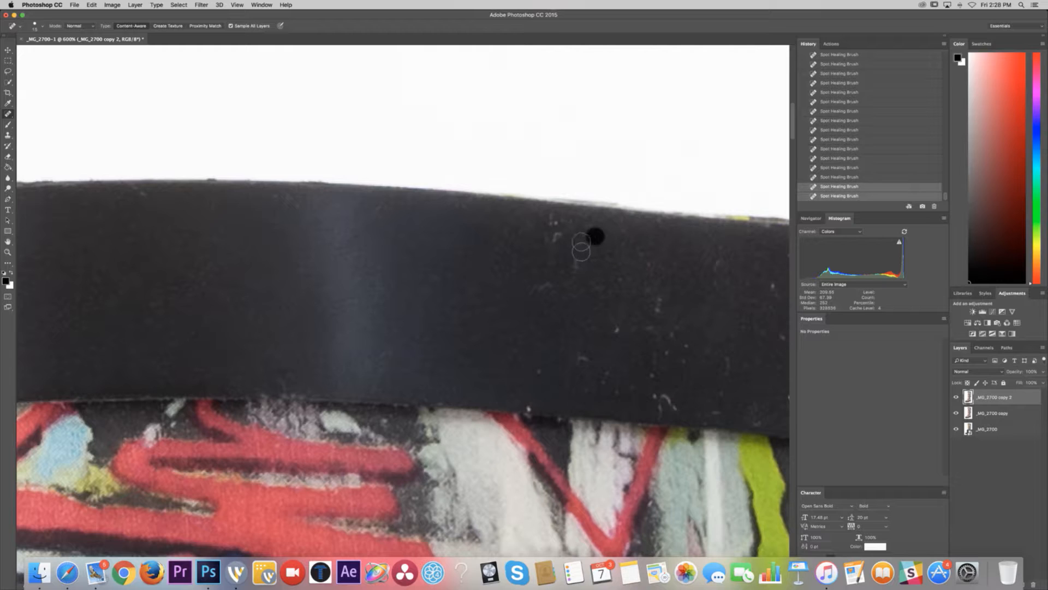
left_click(562, 219)
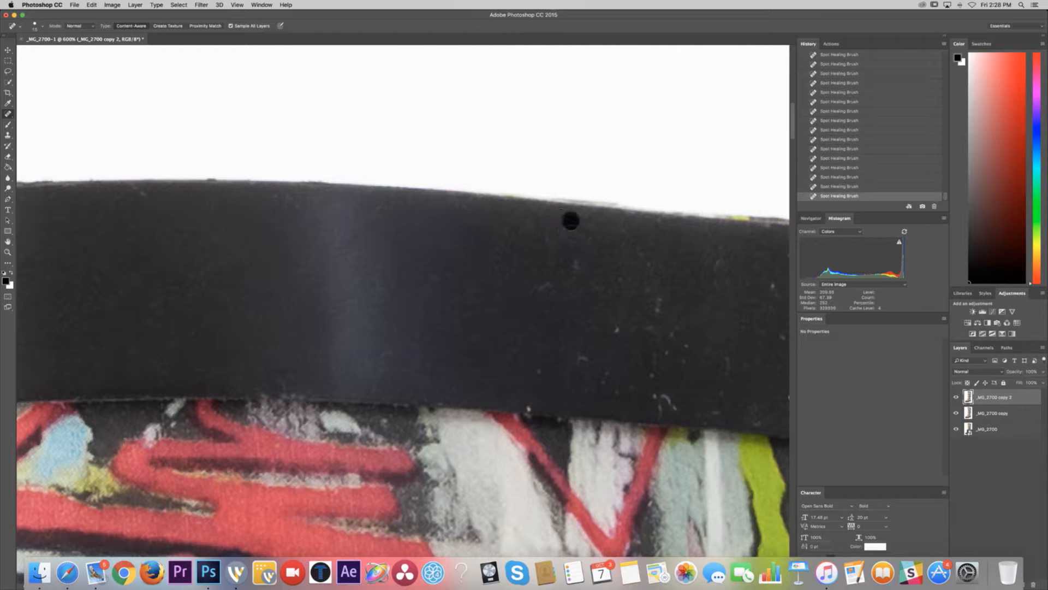
- Spot-heal the specks in the band's middle and along its lower edge above the white and red pattern strokes
left_click(578, 267)
left_click(535, 285)
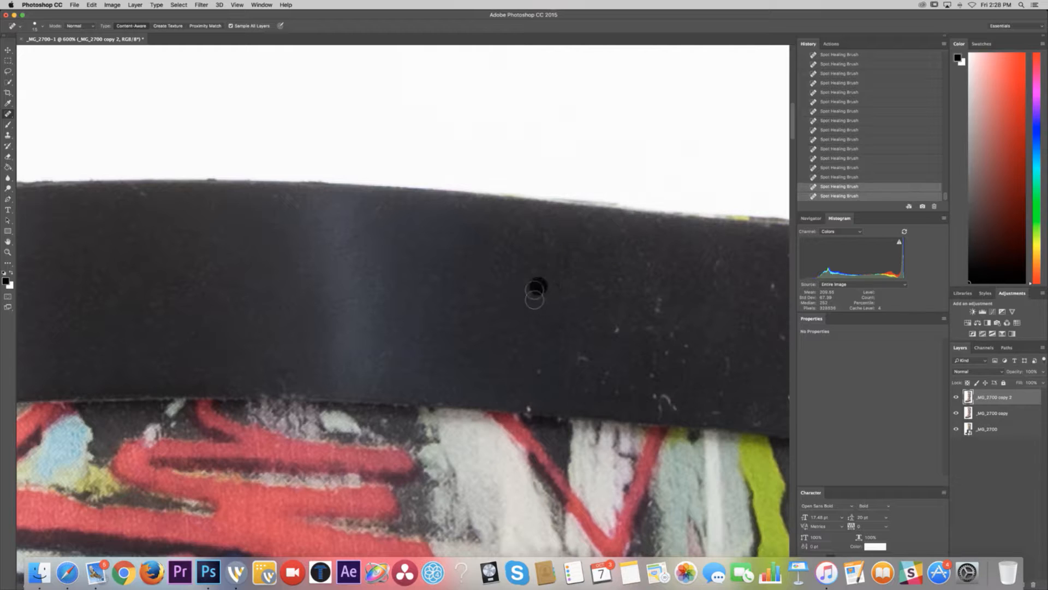
left_click(529, 290)
left_click(543, 377)
left_click(531, 405)
left_click(585, 356)
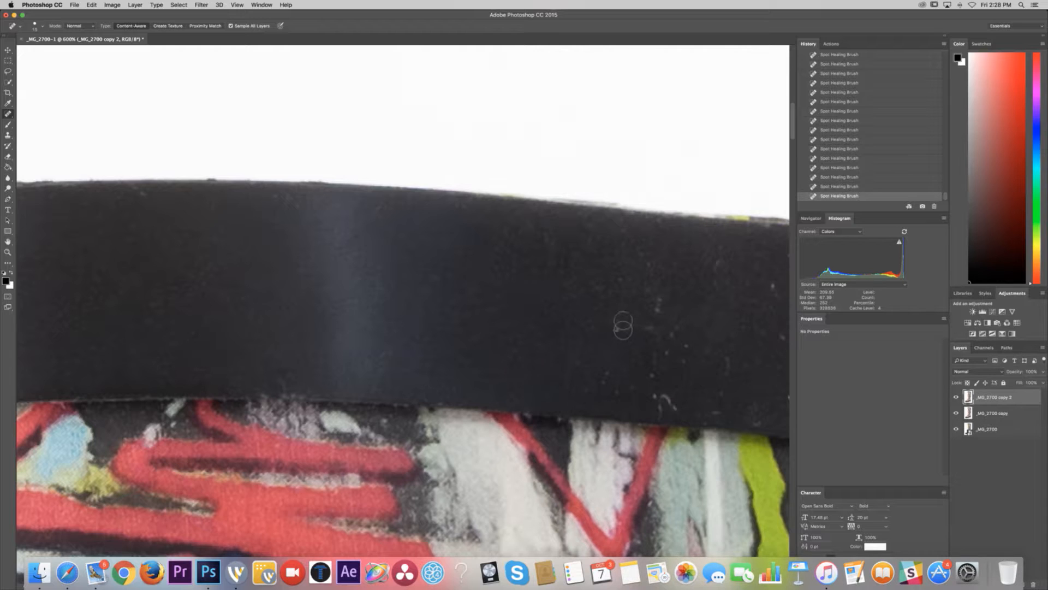
left_click(615, 333)
left_click(601, 380)
scroll(829, 117, "up", 10)
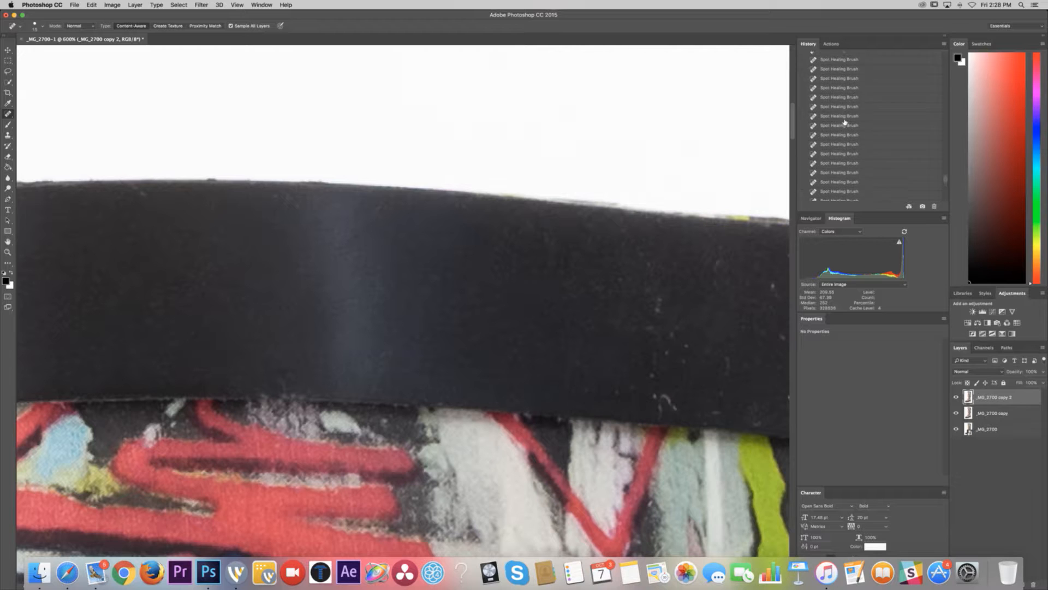
scroll(843, 124, "up", 5)
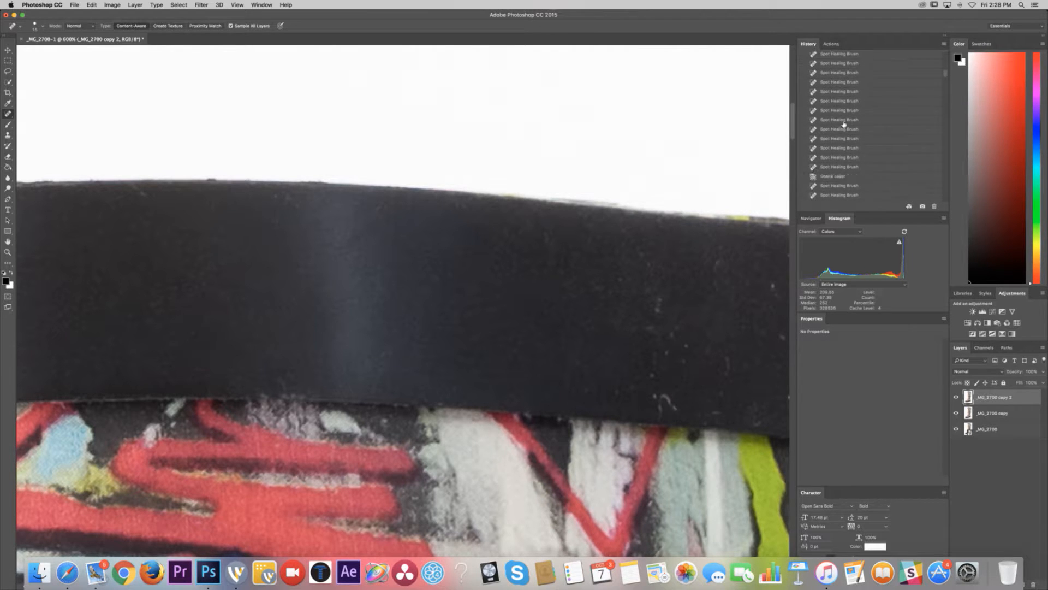
scroll(603, 363, "up", 5)
- Spot-heal the vertical row of specks in the upper middle of the band, left of the rim's yellow patch
scroll(596, 372, "down", 5)
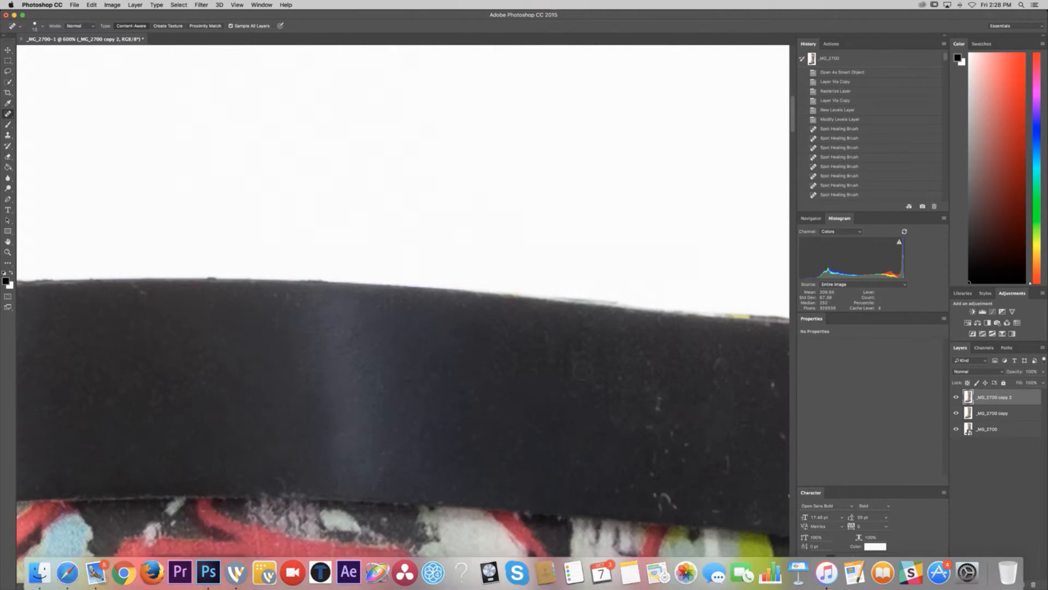
left_click(503, 345)
left_click(501, 335)
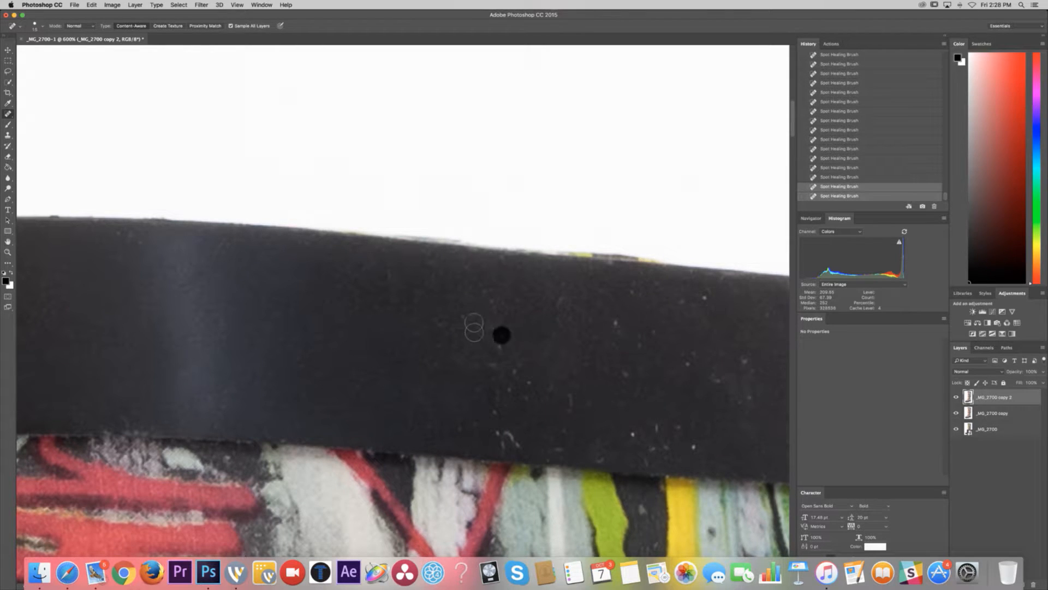
left_click(465, 317)
left_click(487, 328)
left_click(489, 307)
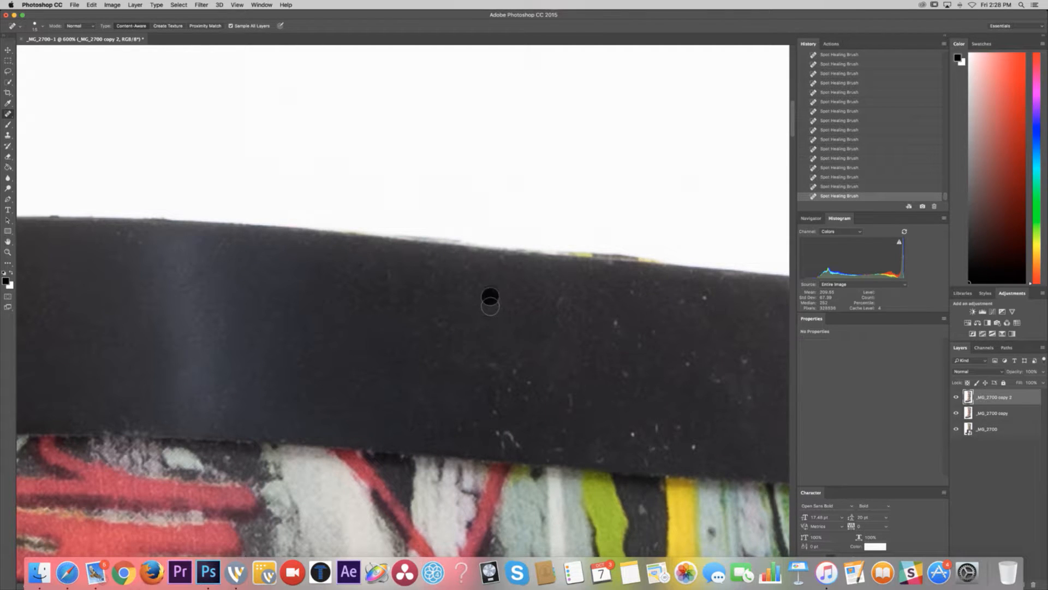
- Spot-heal the specks in the upper and middle part of the band beneath the rim's yellow patch
scroll(508, 340, "right", 1)
left_click(538, 299)
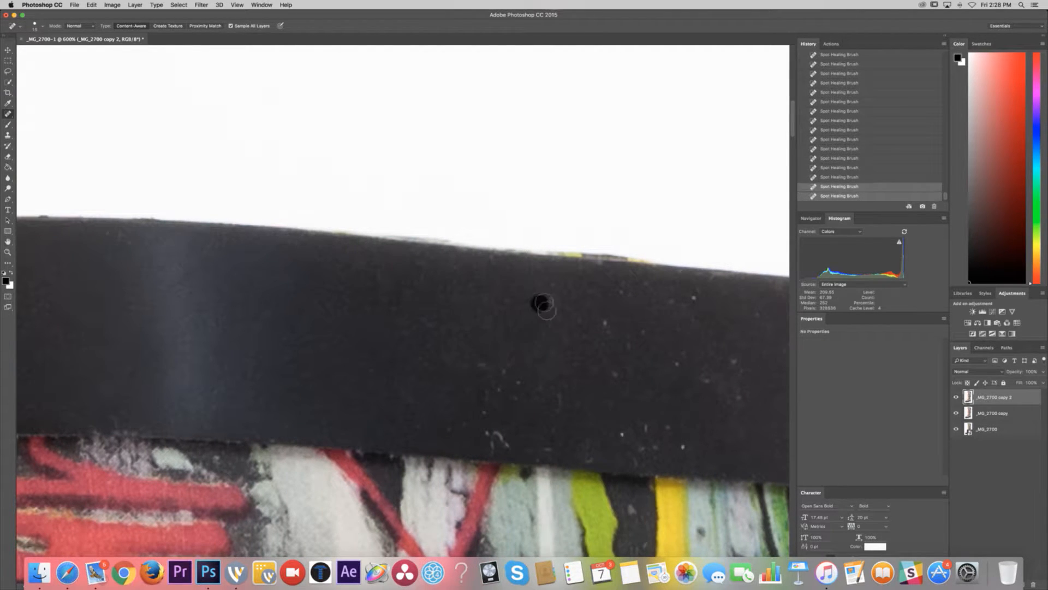
left_click(604, 326)
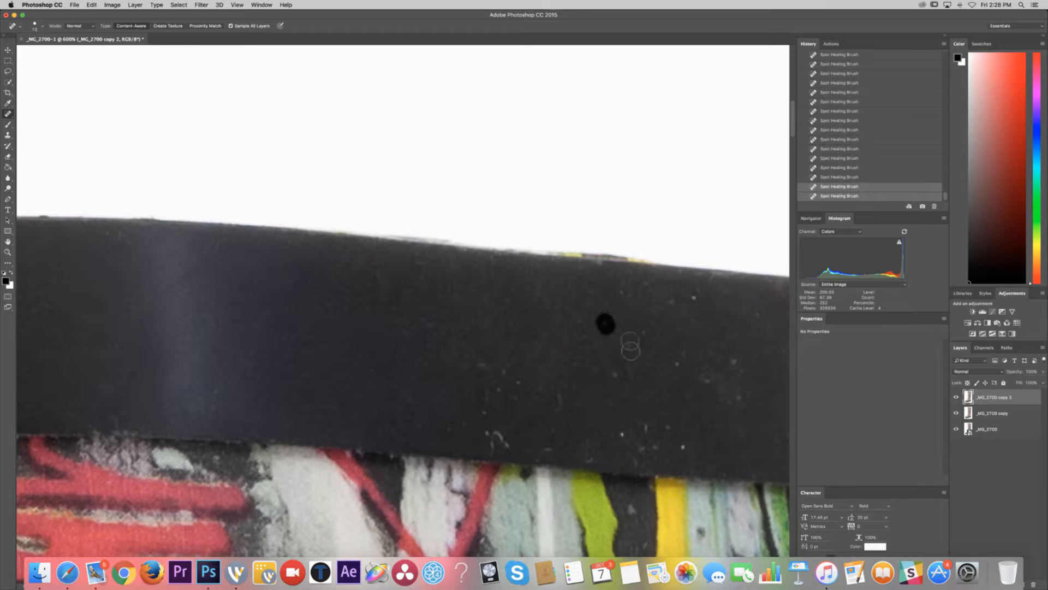
left_click(630, 351)
left_click(611, 380)
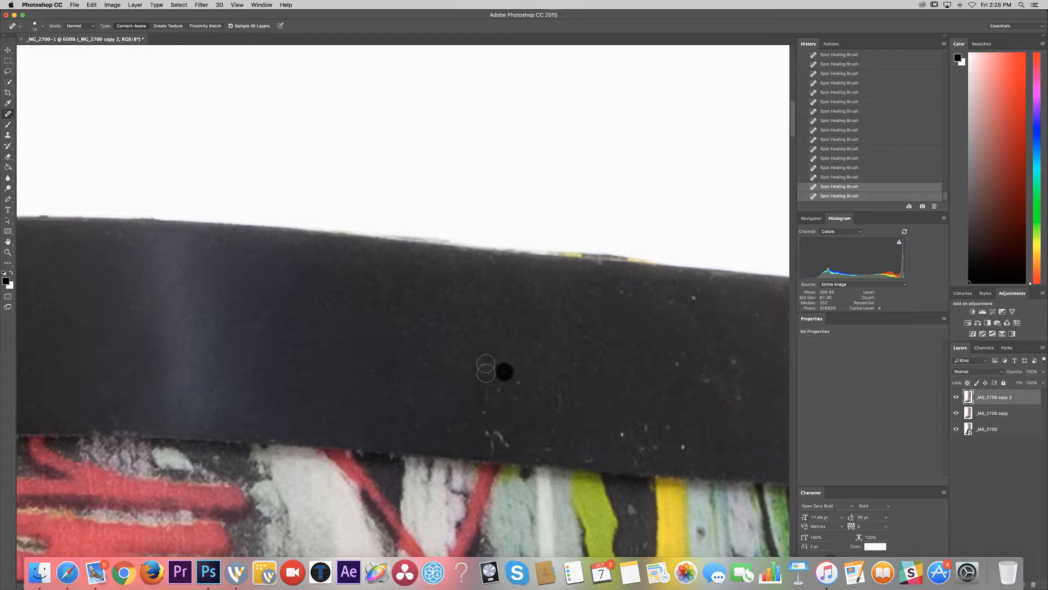
- Spot-heal the specks and the curved white scratch in the band's lower half above the red pattern stroke
left_click(519, 382)
left_click(467, 418)
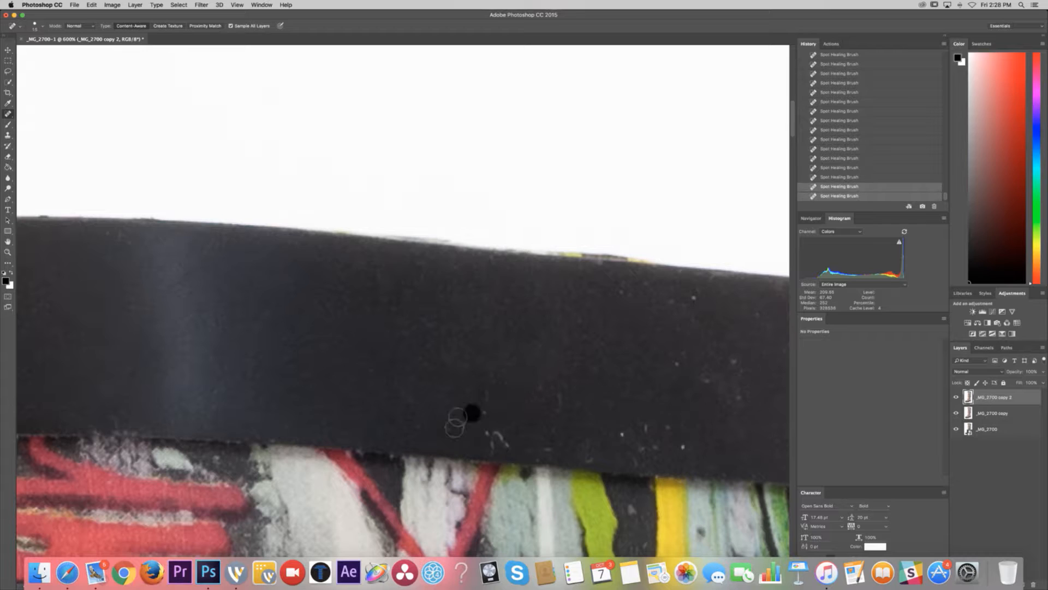
left_click(452, 425)
left_click(481, 415)
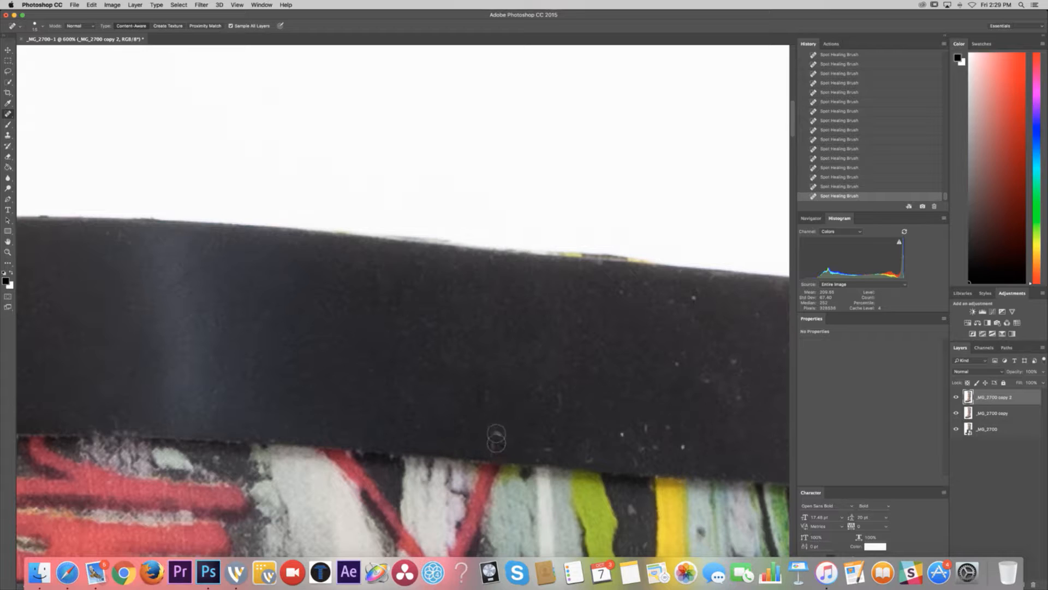
left_click(464, 419)
- Spot-heal the specks near the band's lower edge above the green and yellow pattern stripes
left_click(619, 435)
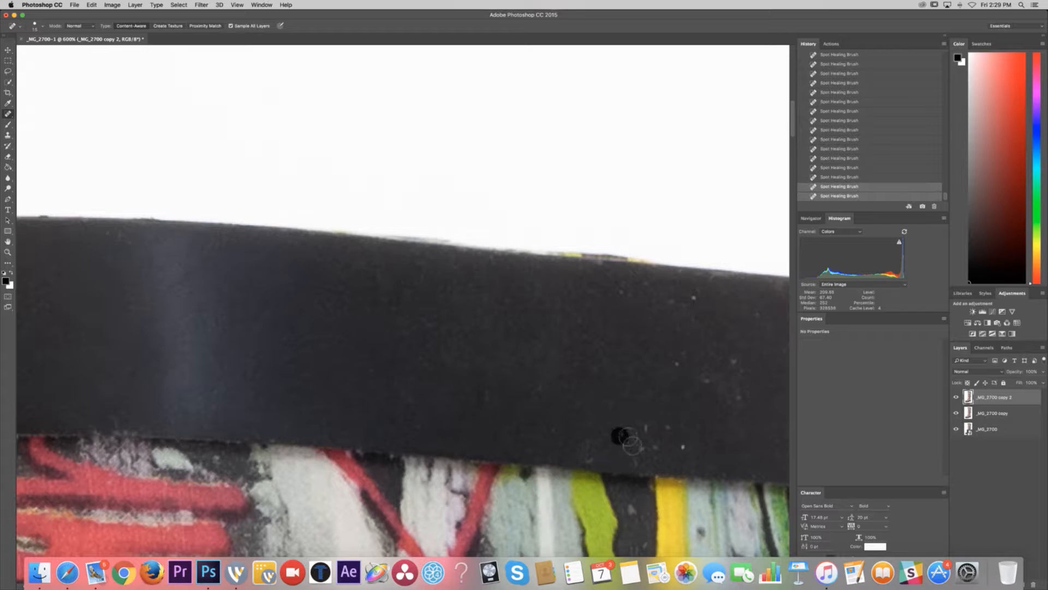
left_click(648, 425)
left_click(653, 446)
left_click(633, 460)
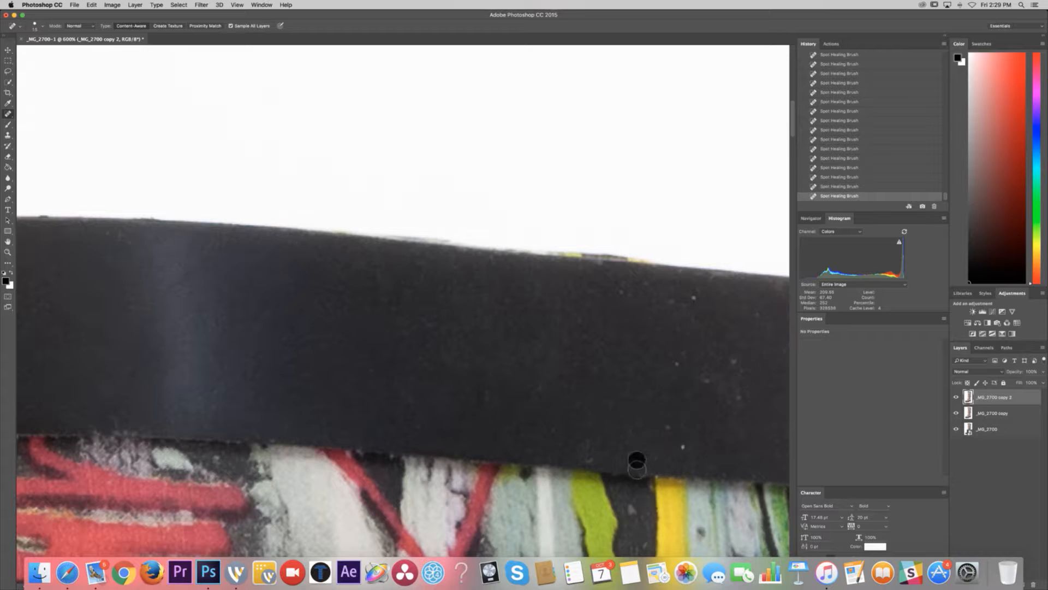
left_click(557, 434)
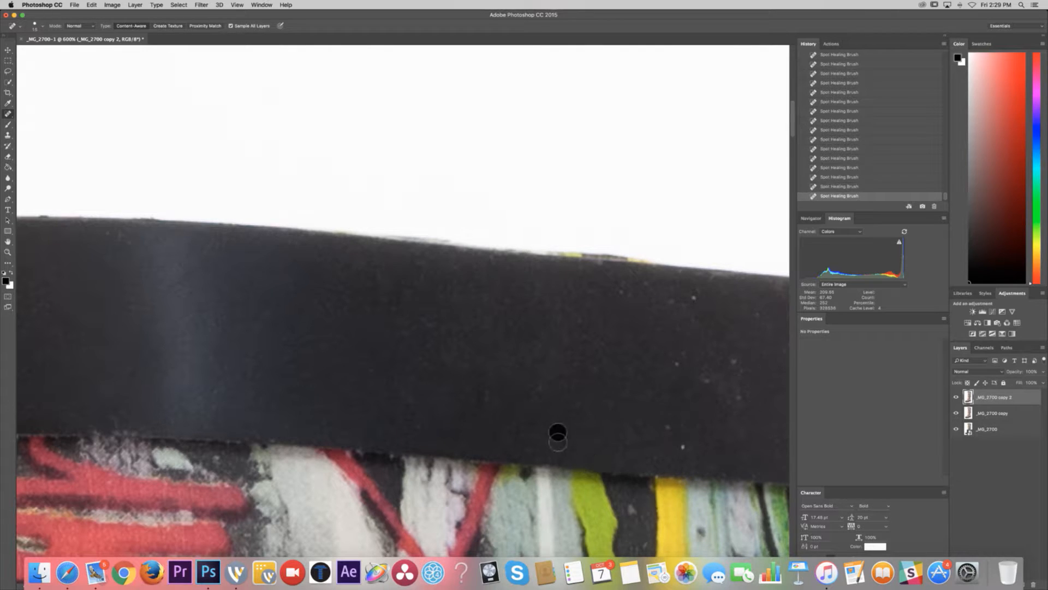
- Spot-heal the specks in the upper and middle part of the band just below the rim's yellow patches
left_click(543, 389)
left_click(692, 297)
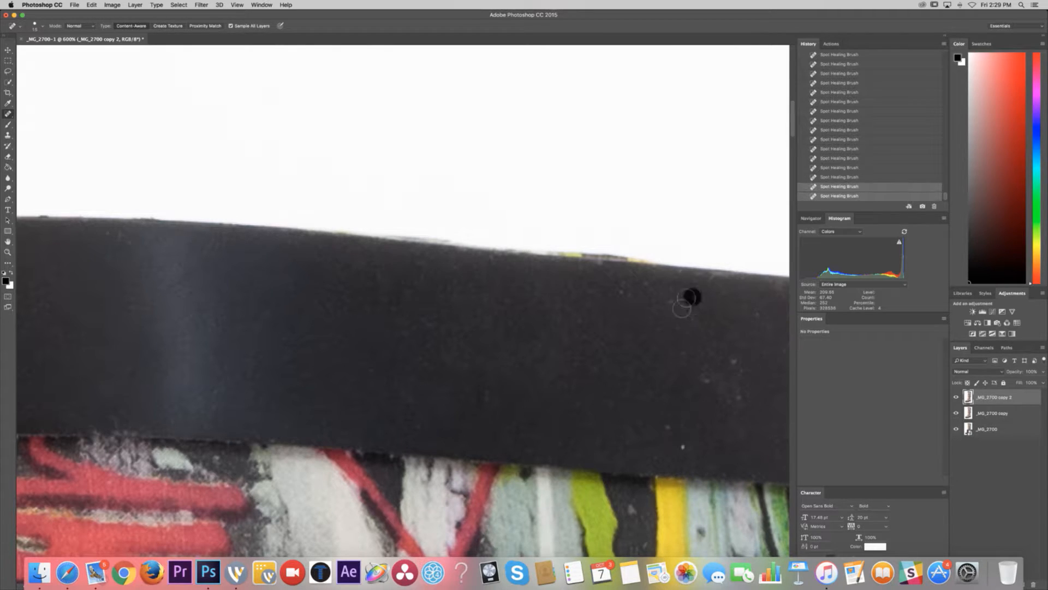
left_click(672, 301)
left_click(612, 290)
left_click(646, 280)
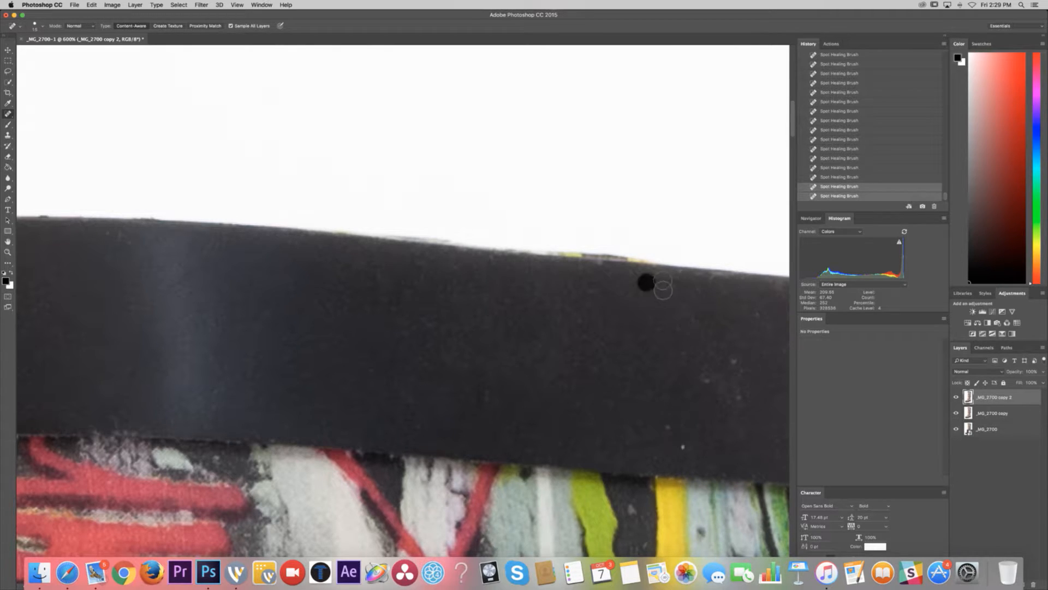
left_click(609, 294)
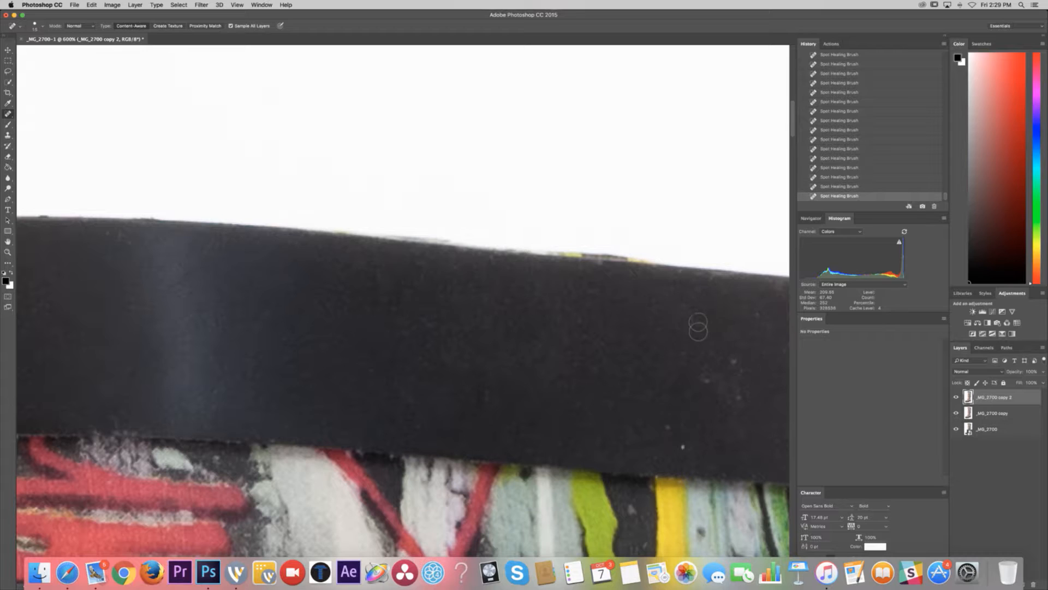
- Spot-heal the cluster of specks to the right of the rim's yellow patches and the two specks above the yellow pattern stripe
left_click(704, 310)
left_click(686, 304)
left_click(690, 352)
left_click(702, 372)
left_click(737, 402)
left_click(721, 382)
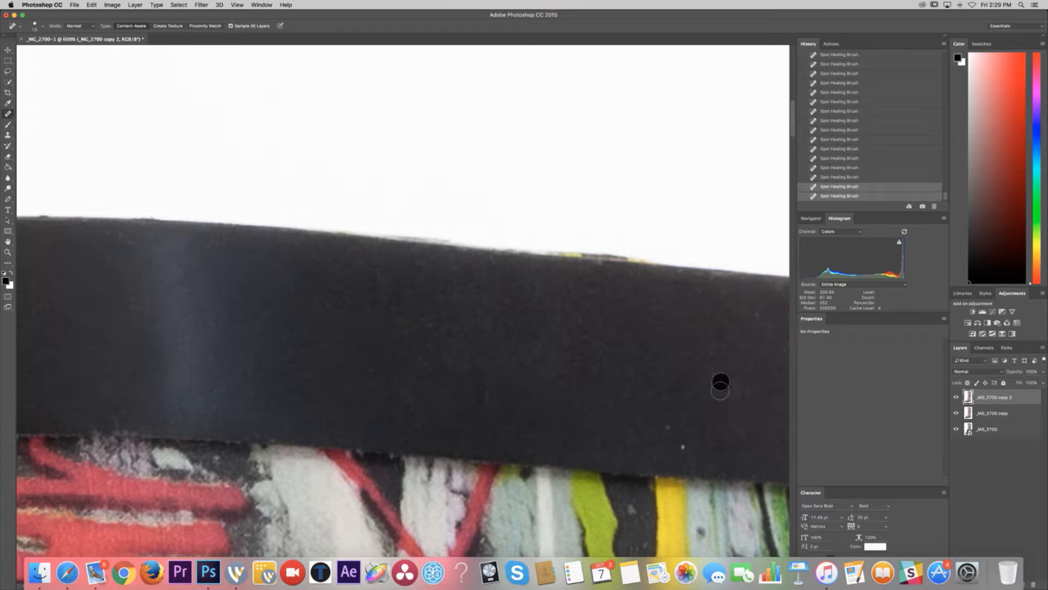
left_click(753, 316)
left_click(665, 428)
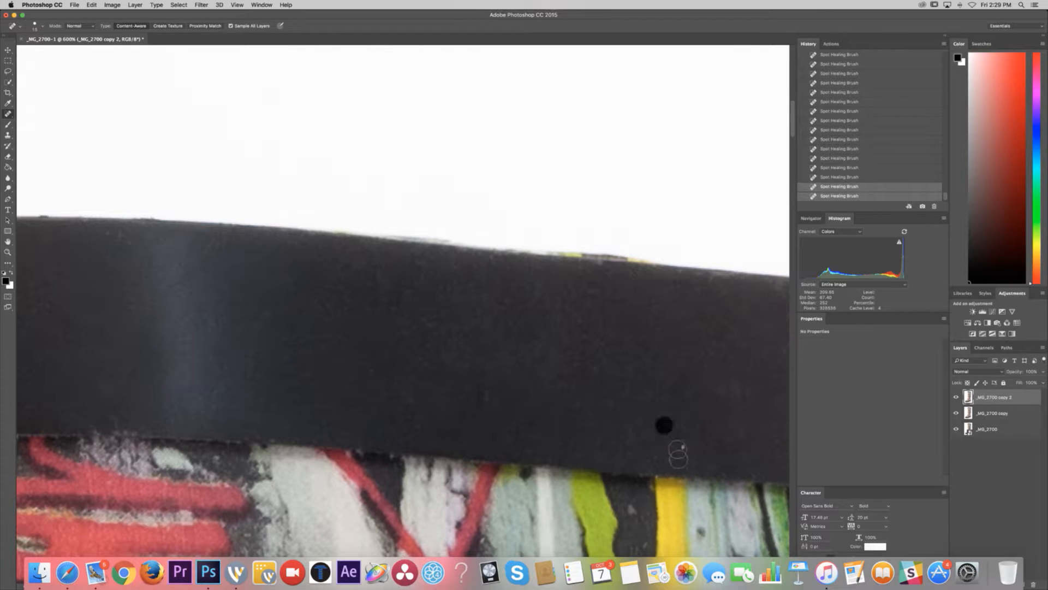
left_click(678, 439)
- Spot-heal the specks and the short white scratch in the band above the green and pink pattern stripes
scroll(702, 388, "right", 5)
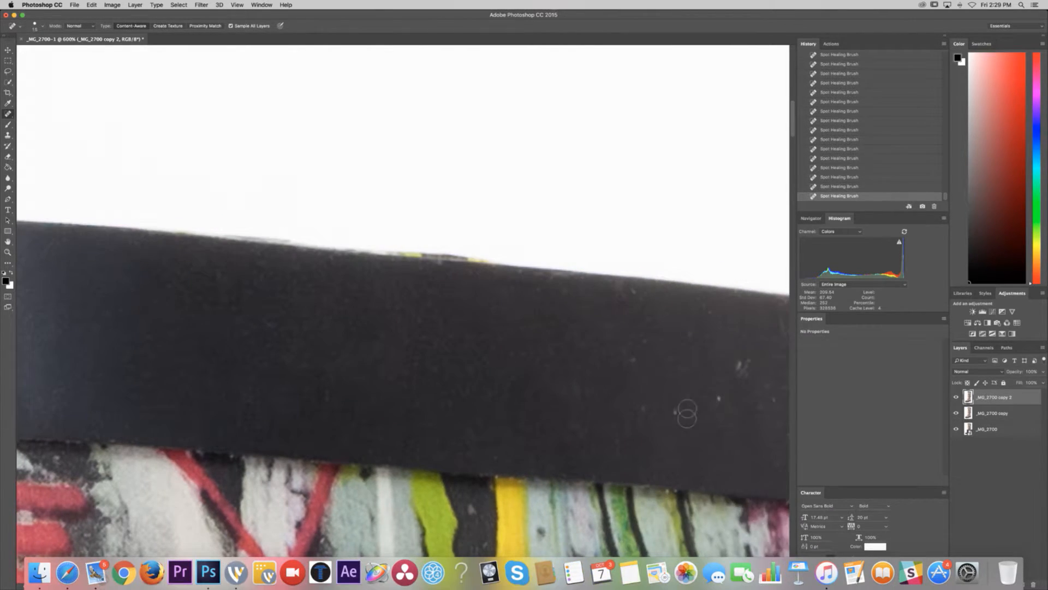
left_click(675, 411)
left_click(717, 399)
left_click(750, 361)
left_click(733, 364)
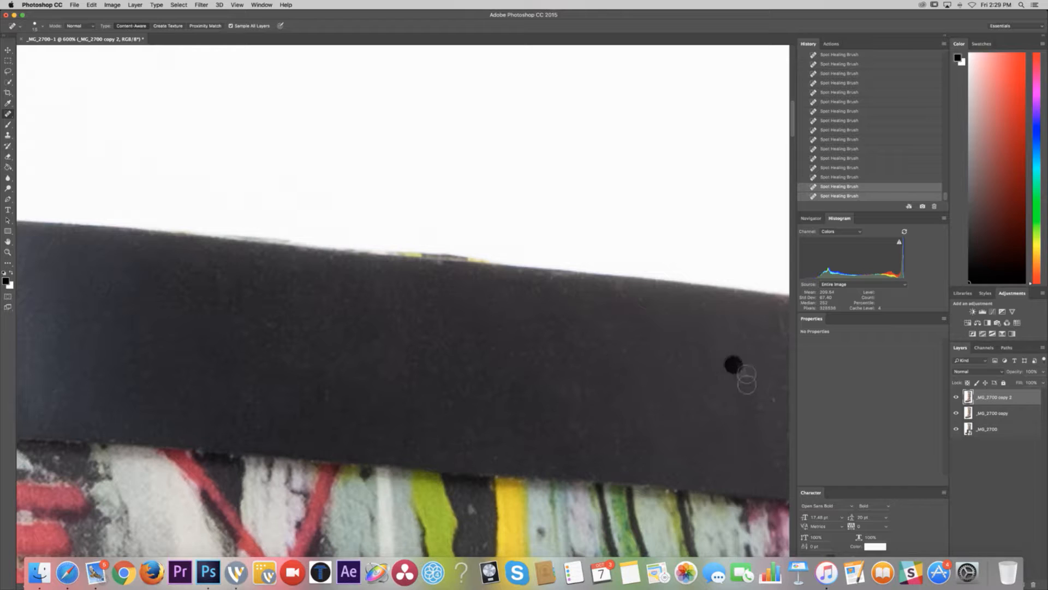
left_click(746, 375)
left_click(741, 359)
left_click(624, 352)
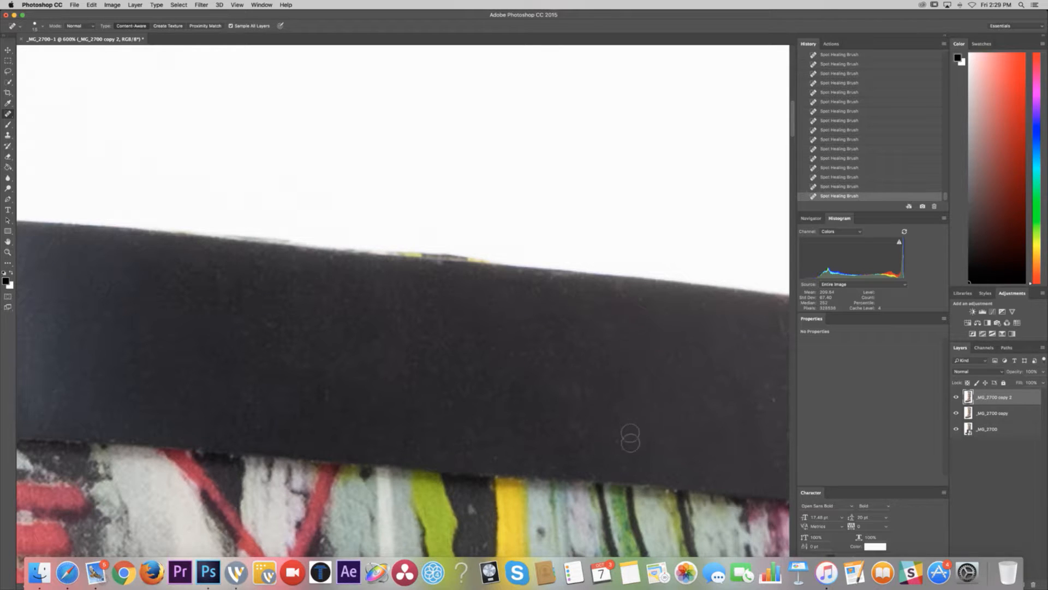
left_click(621, 440)
left_click(666, 441)
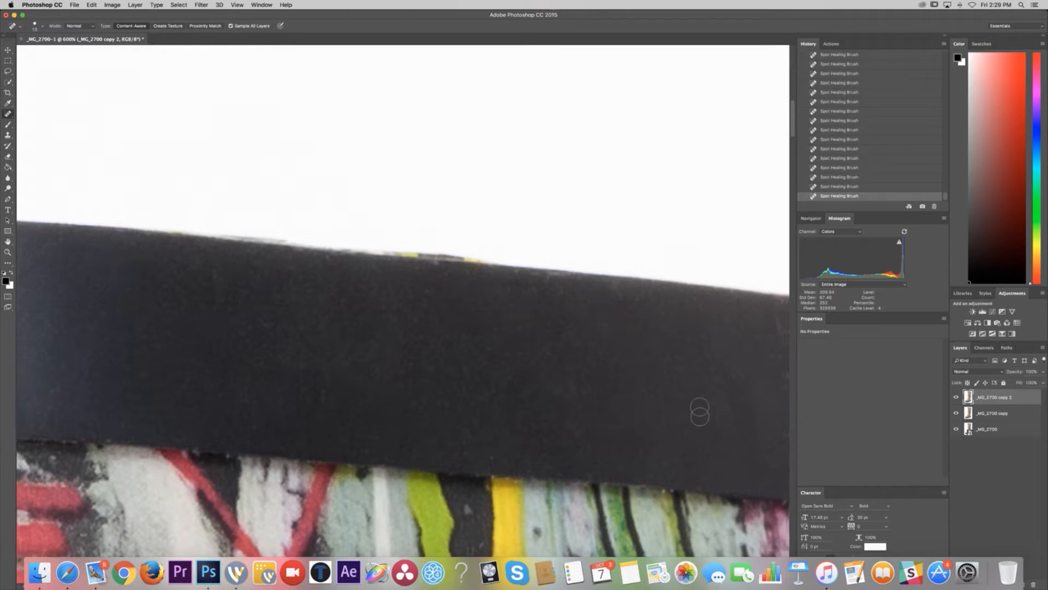
- Spot-heal the specks in the band's upper and middle part, left of and below the rim's orange patch
scroll(697, 409, "right", 5)
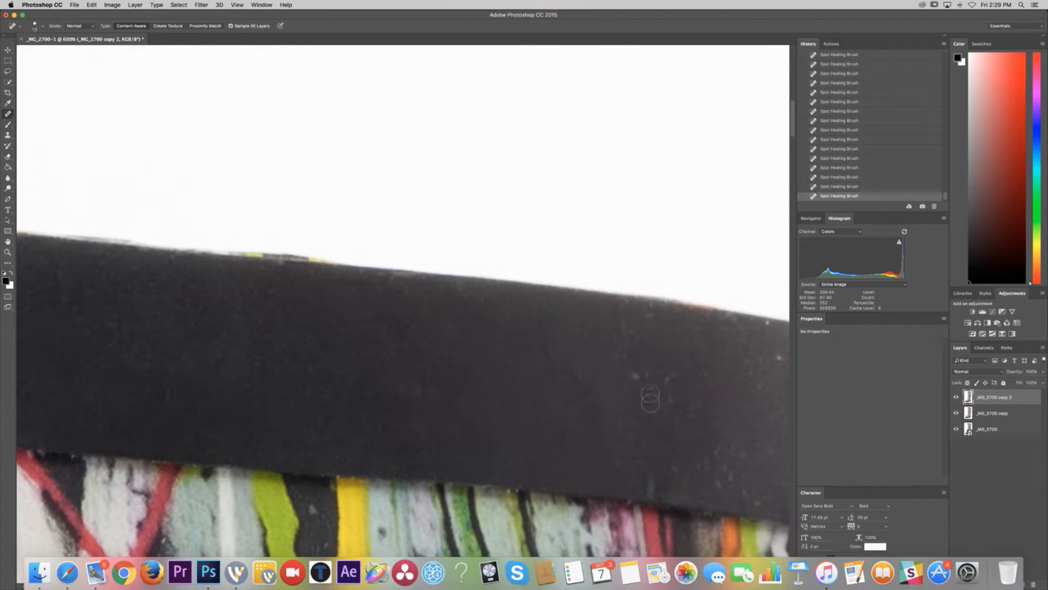
left_click(643, 372)
left_click(659, 397)
left_click(653, 384)
left_click(628, 384)
left_click(623, 355)
left_click(628, 332)
left_click(620, 318)
left_click(652, 312)
left_click(629, 308)
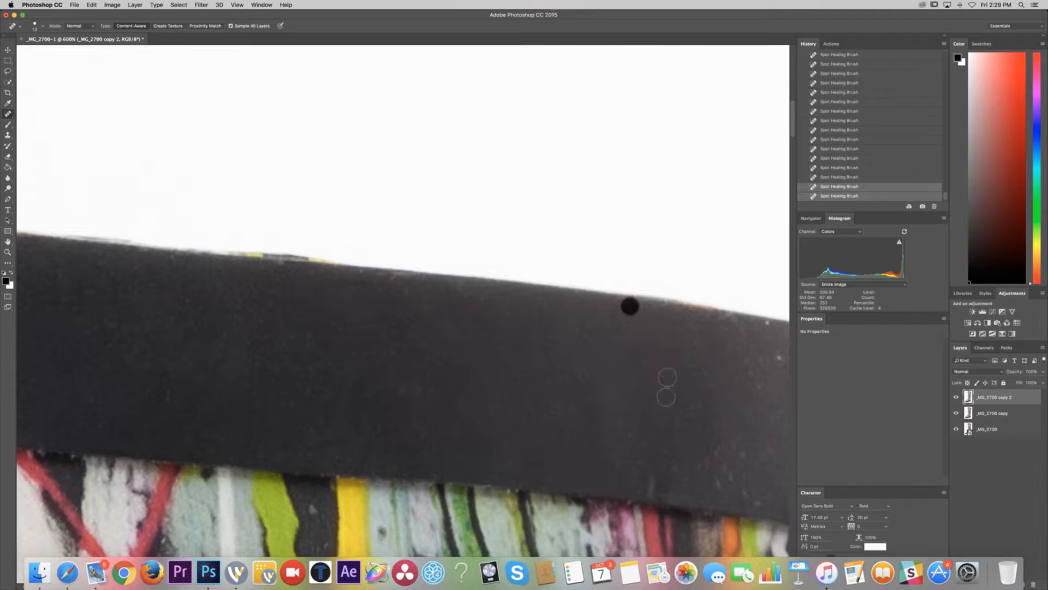
- Spot-heal the specks and reddish spots in the band's lower part above the red and orange pattern stripes
left_click(641, 440)
left_click(616, 463)
left_click(641, 475)
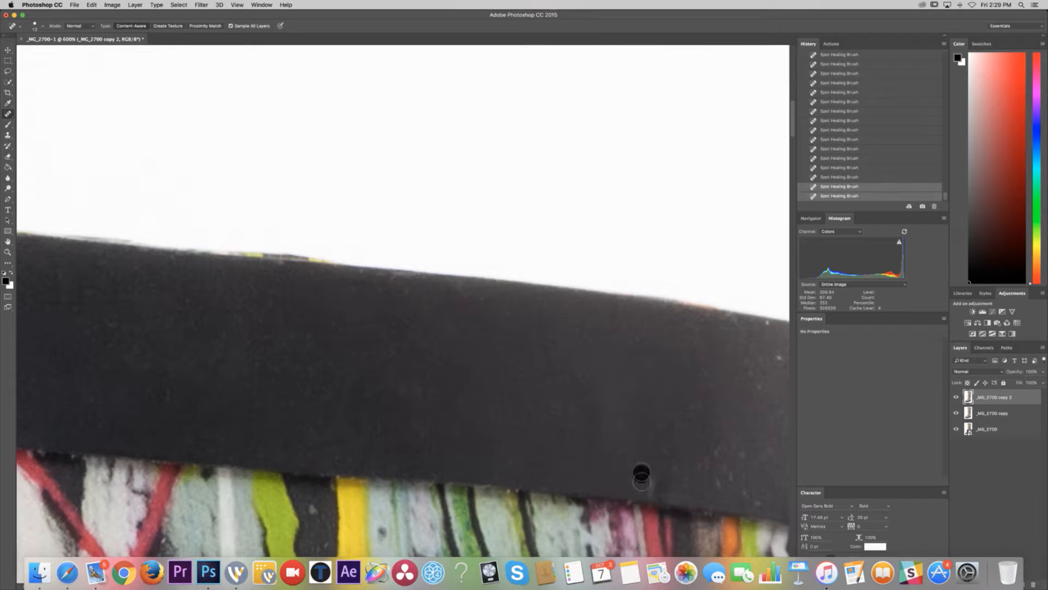
left_click(643, 464)
left_click(681, 474)
left_click(722, 447)
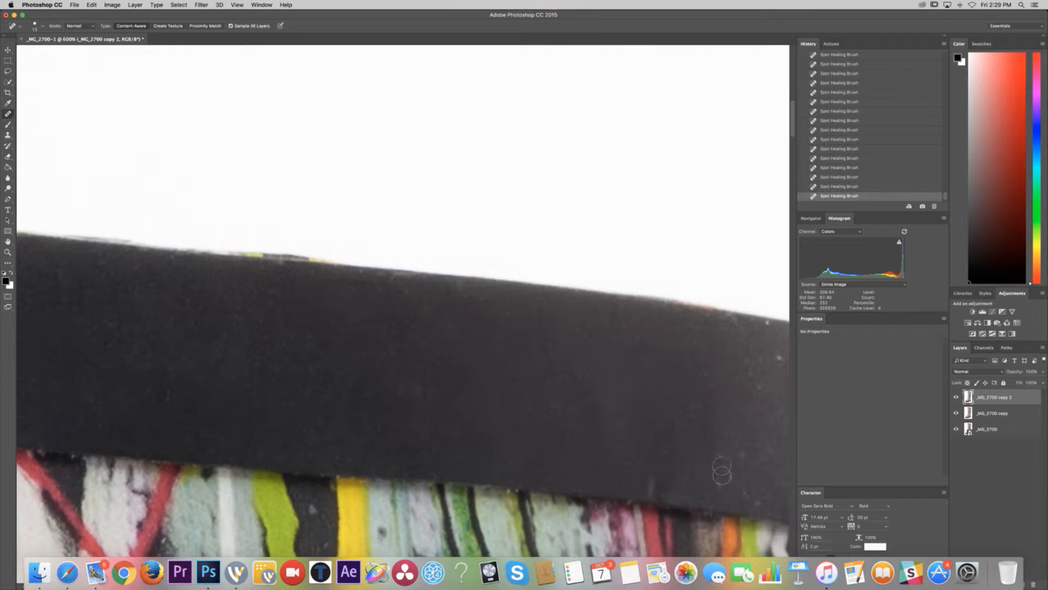
left_click(730, 482)
left_click(716, 483)
left_click(712, 454)
left_click(742, 455)
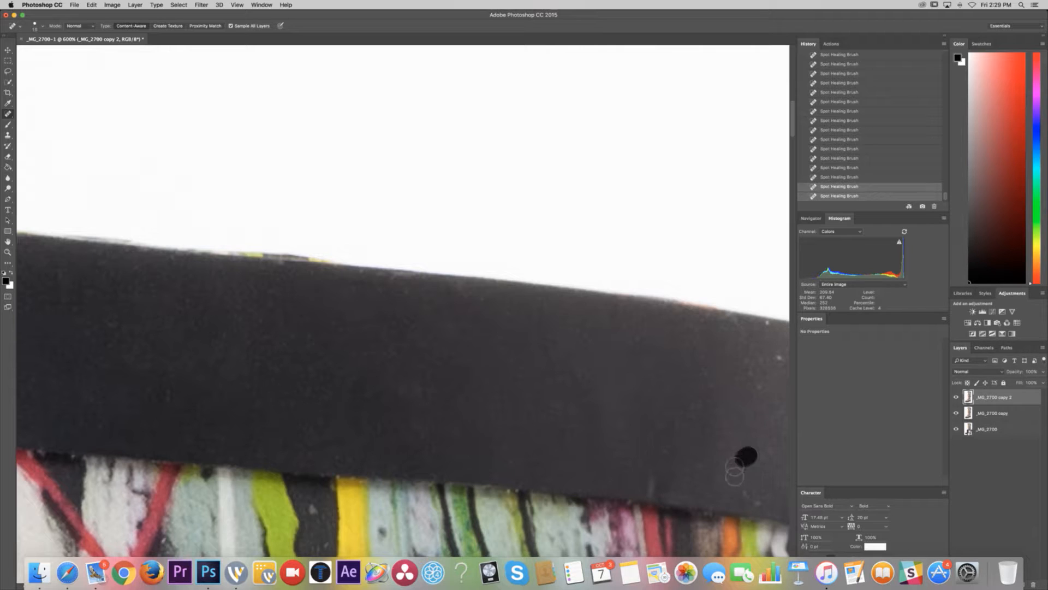
left_click(719, 477)
- Spot-heal the remaining specks to the right of the rim's orange patch, from the band's upper edge down to its lower edge
scroll(699, 472, "right", 3)
left_click(754, 442)
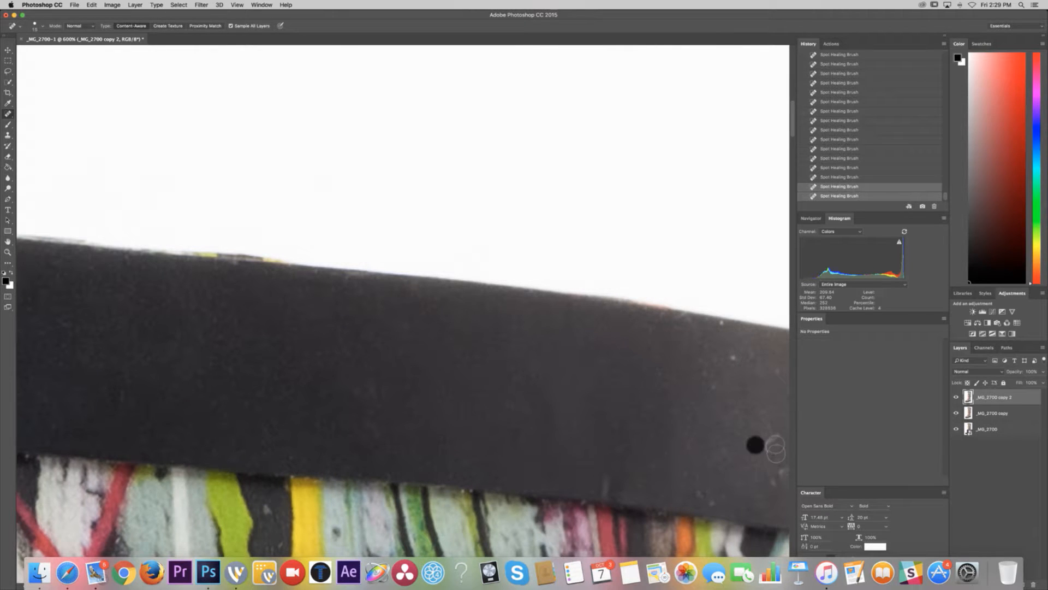
left_click(772, 435)
left_click(699, 490)
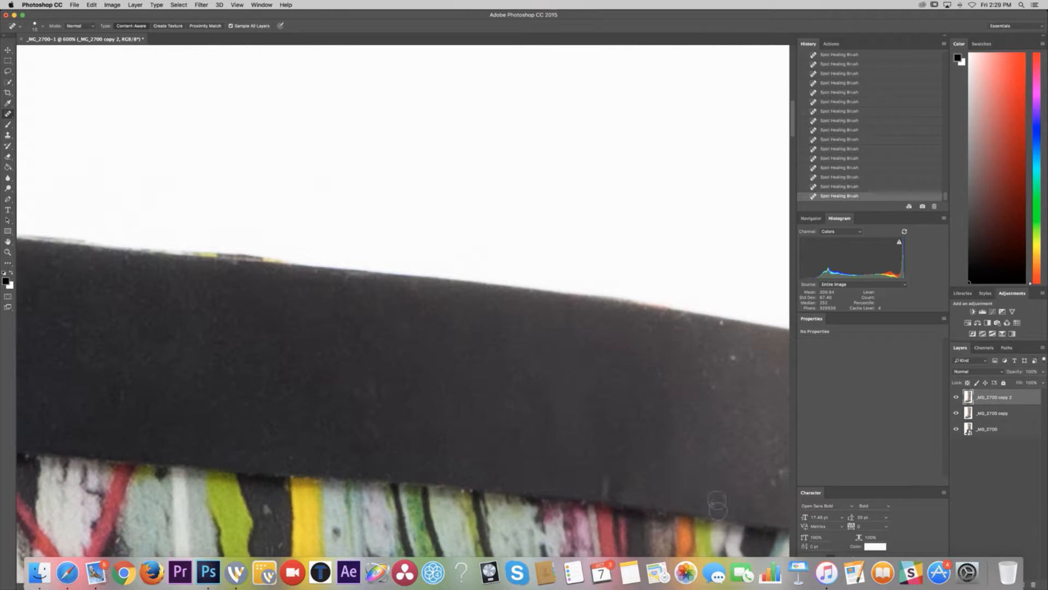
left_click(713, 503)
left_click(738, 358)
left_click(720, 329)
left_click(707, 346)
left_click(709, 379)
left_click(720, 324)
- Spot-heal the mark above the red pattern stripe and the column of specks in the brownish area near the band's right end
scroll(703, 433, "right", 3)
left_click(544, 486)
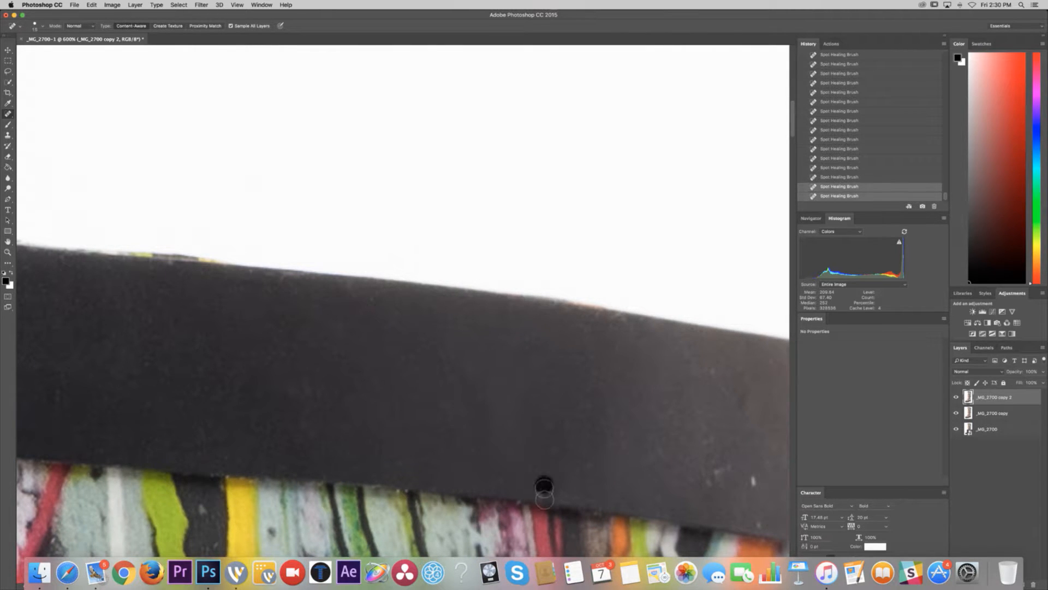
left_click(707, 483)
left_click(723, 463)
left_click(705, 473)
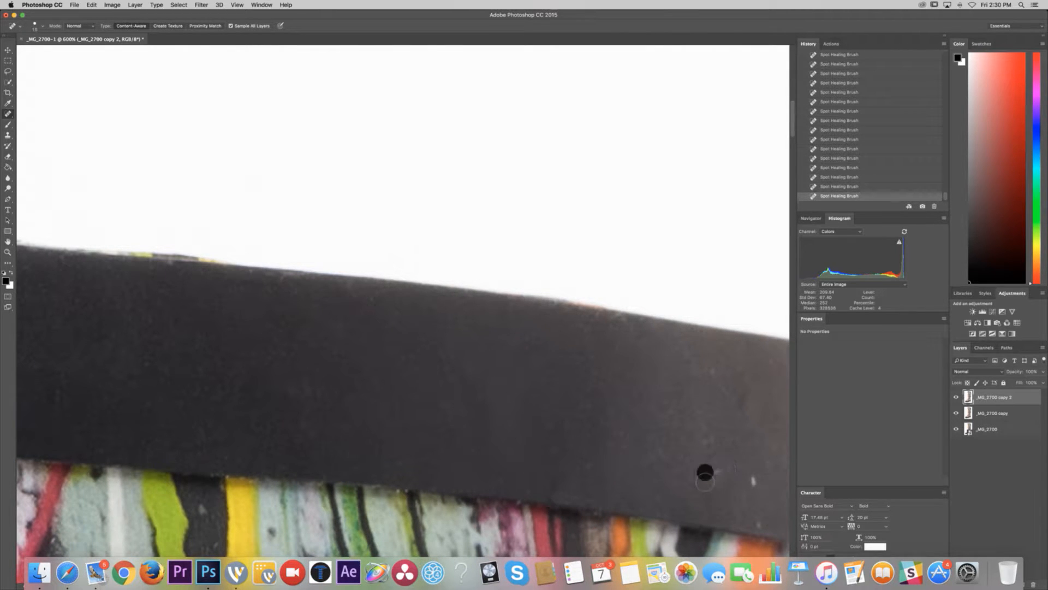
left_click(714, 473)
left_click(724, 469)
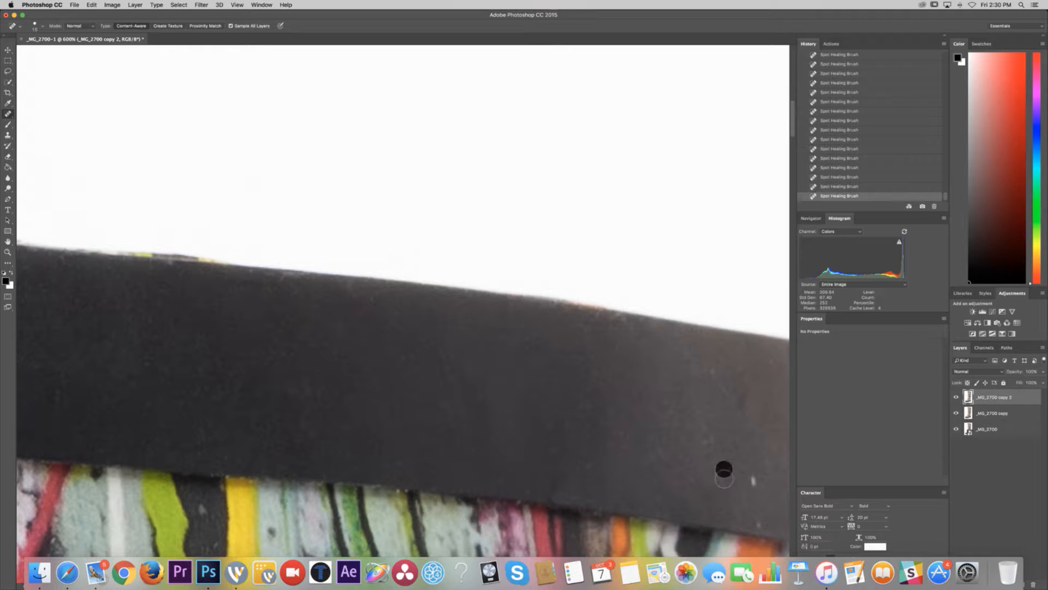
left_click(712, 444)
left_click(705, 428)
left_click(702, 418)
left_click(711, 375)
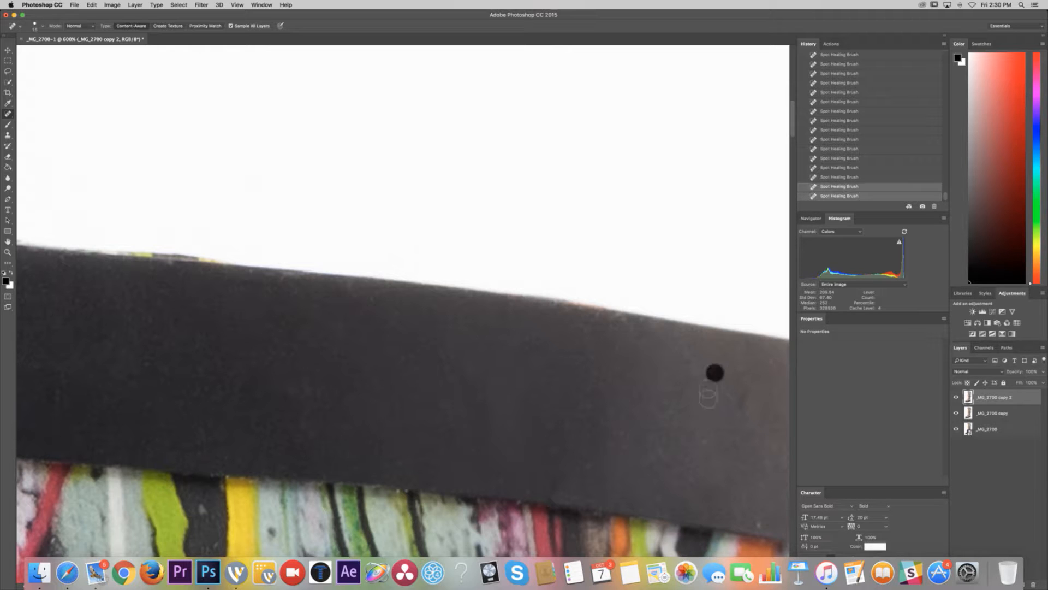
- Spot-heal the specks in the lower and middle part of the band's curved right end, above the orange pattern shapes
scroll(660, 431, "down", 5)
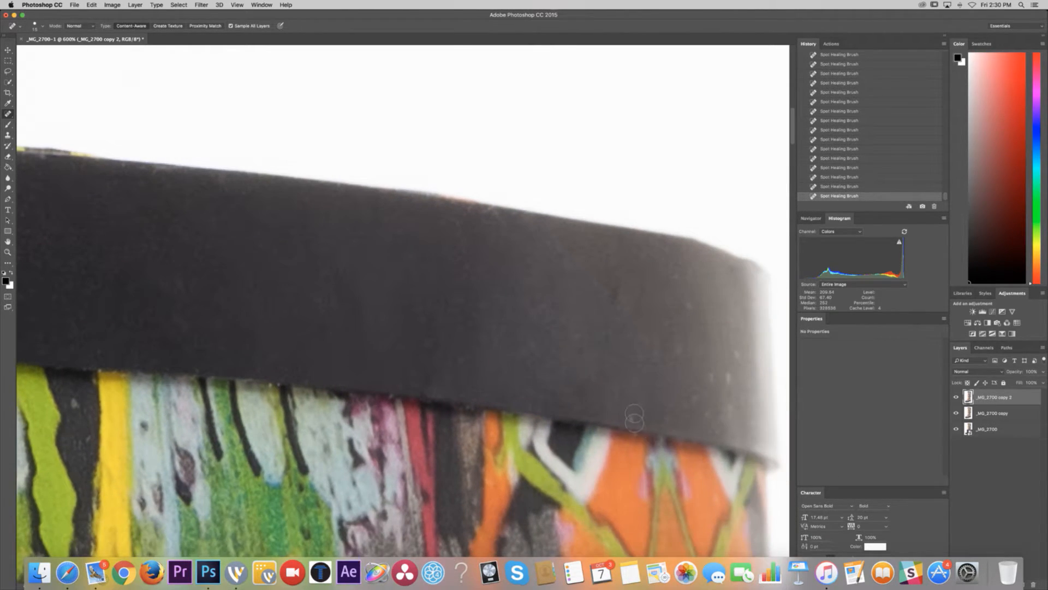
left_click(632, 415)
left_click(732, 381)
left_click(709, 377)
left_click(737, 353)
left_click(679, 350)
- Spot-heal the specks near the upper edge of the band's right end and the last ones along its lower edge
left_click(687, 308)
left_click(678, 268)
left_click(665, 251)
left_click(736, 269)
left_click(692, 400)
left_click(715, 429)
left_click(726, 407)
left_click(464, 359)
- View the whole boot and compare it before and after retouching by toggling the visibility of layer _MG_2700 copy 2
key("super+0")
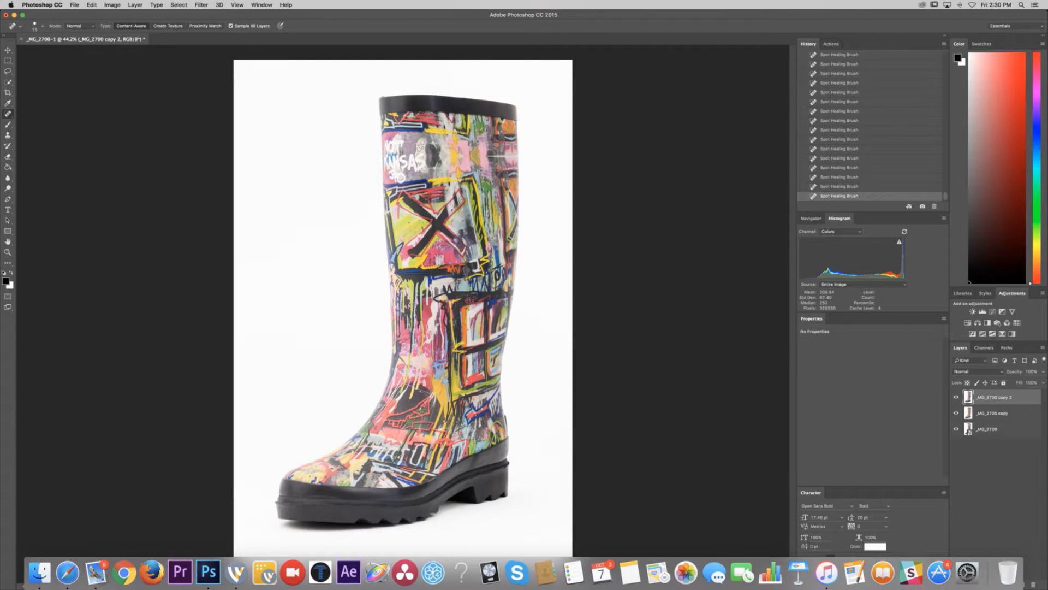
key("super+equal")
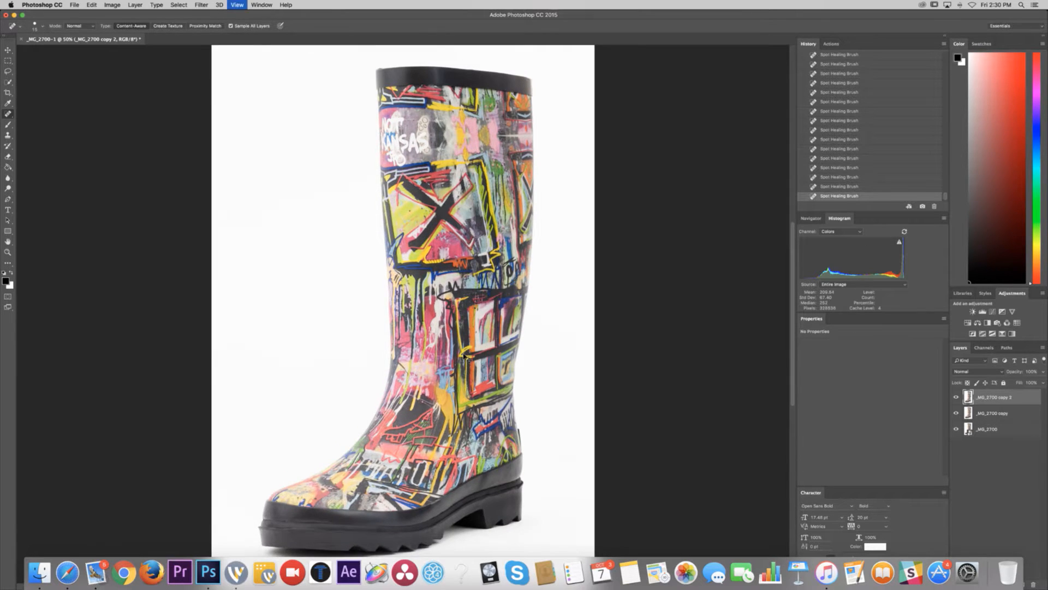
key("super+equal")
key("super+minus")
key("super+minus")
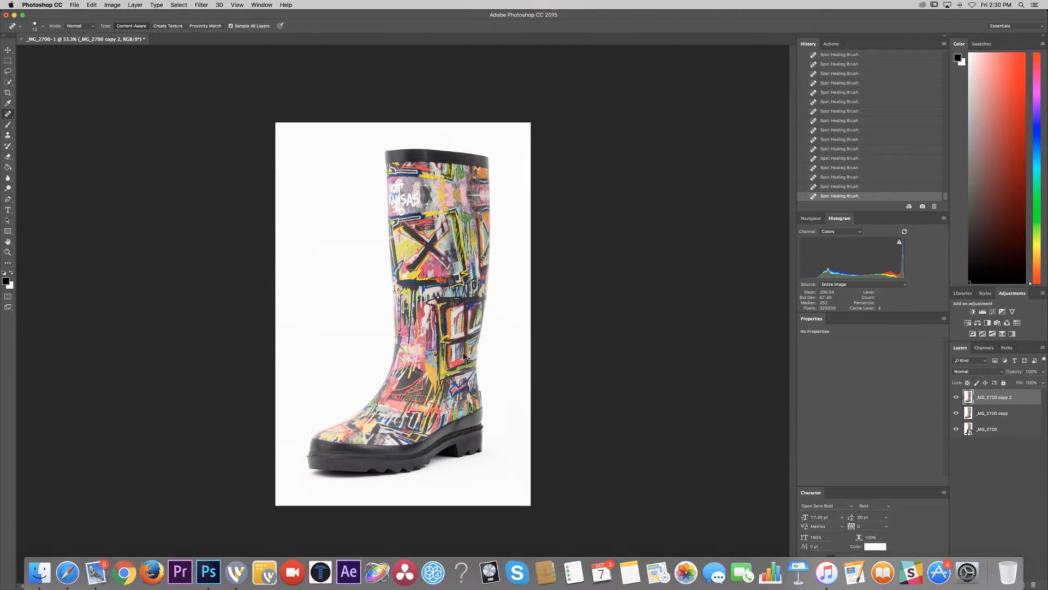
key("super+0")
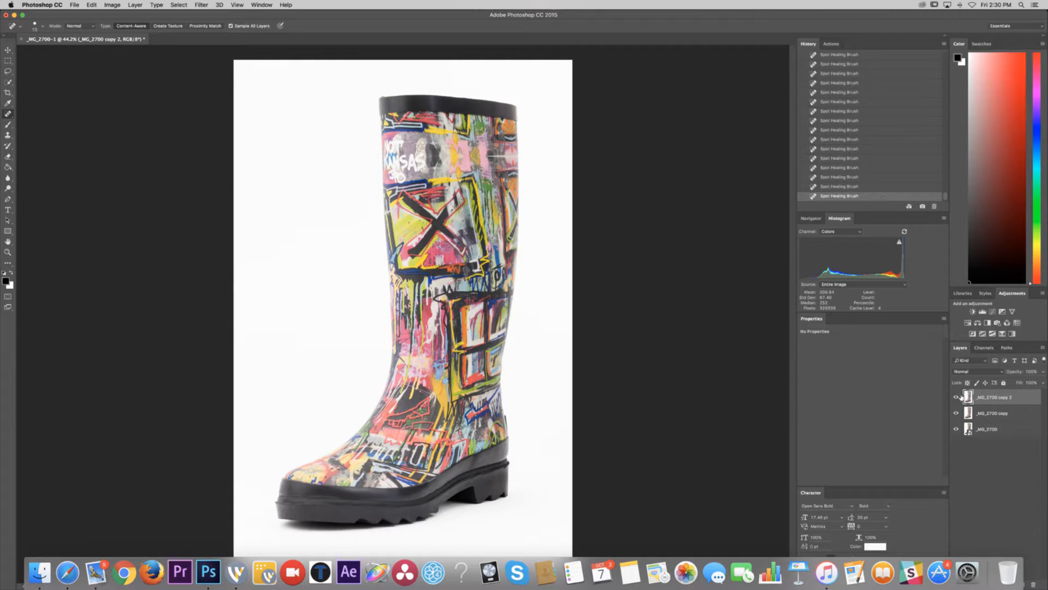
left_click(956, 397)
left_click(956, 397)
left_click(957, 398)
left_click(956, 397)
left_click(957, 398)
left_click(957, 398)
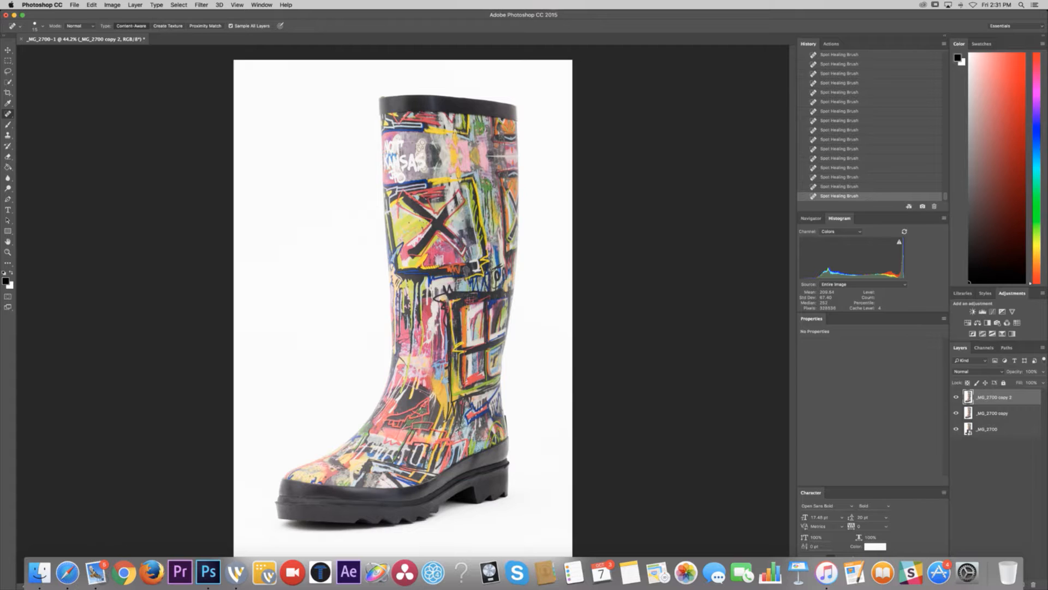
- Select the white background all around the boot with the Quick Selection tool
key("super+minus")
key("super+plus")
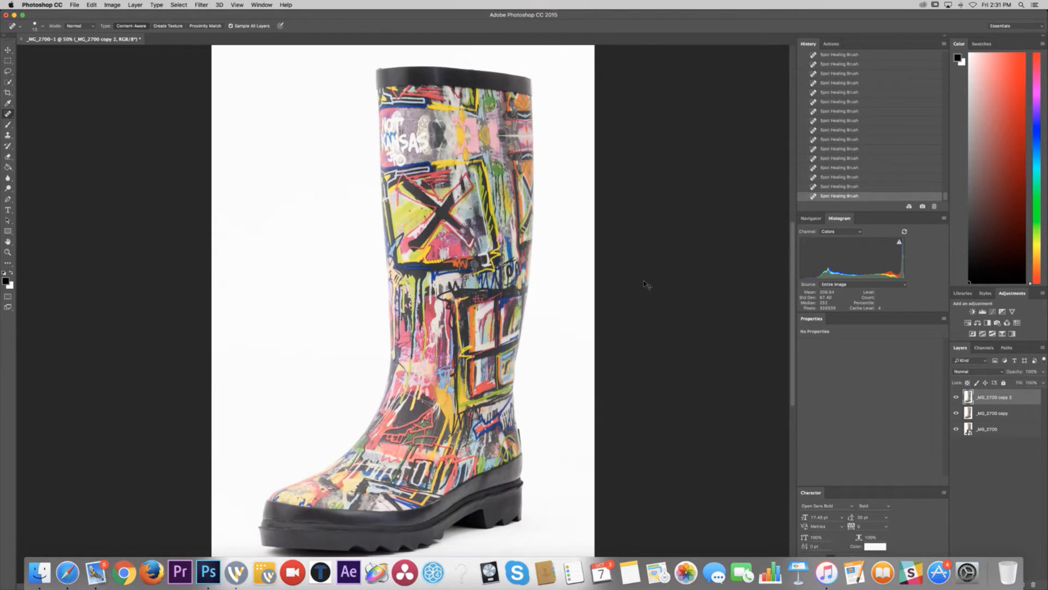
key("super+minus")
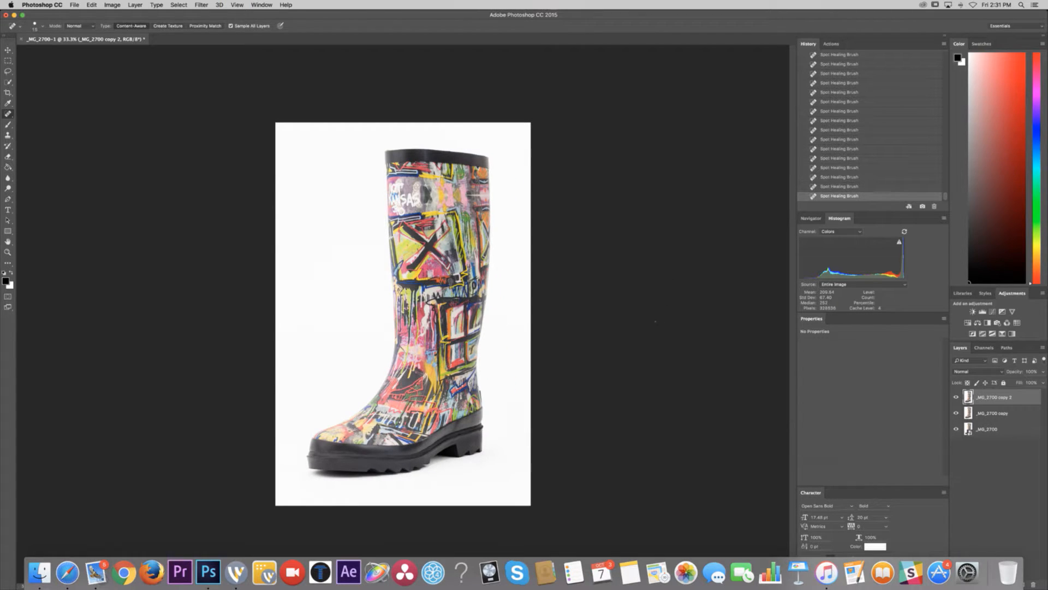
key("w")
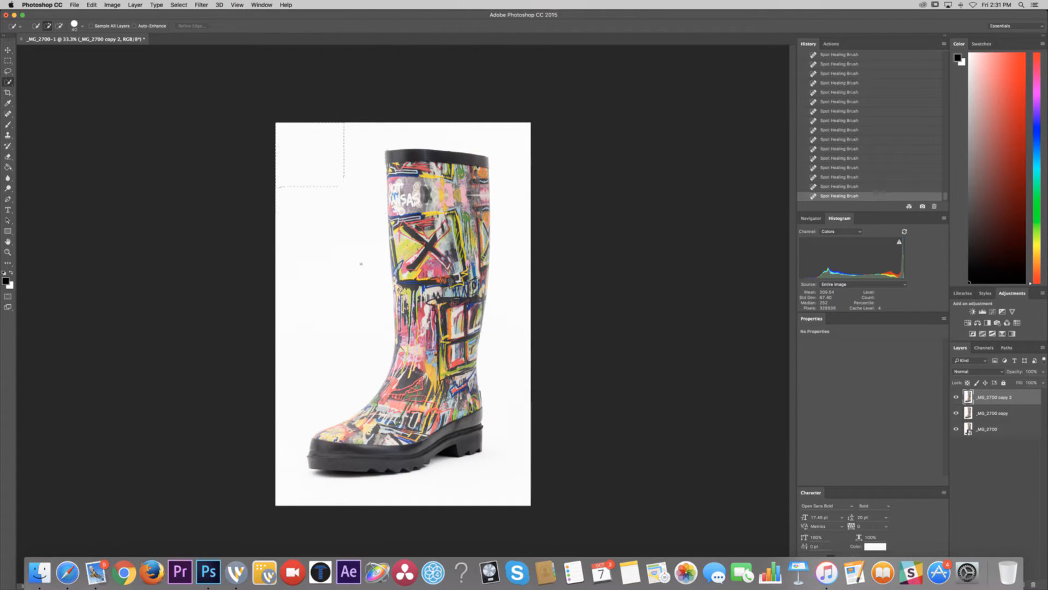
left_click_drag(361, 264, 356, 305)
mouse_move(416, 493)
left_mouse_down()
mouse_move(505, 443)
mouse_move(520, 331)
left_mouse_up()
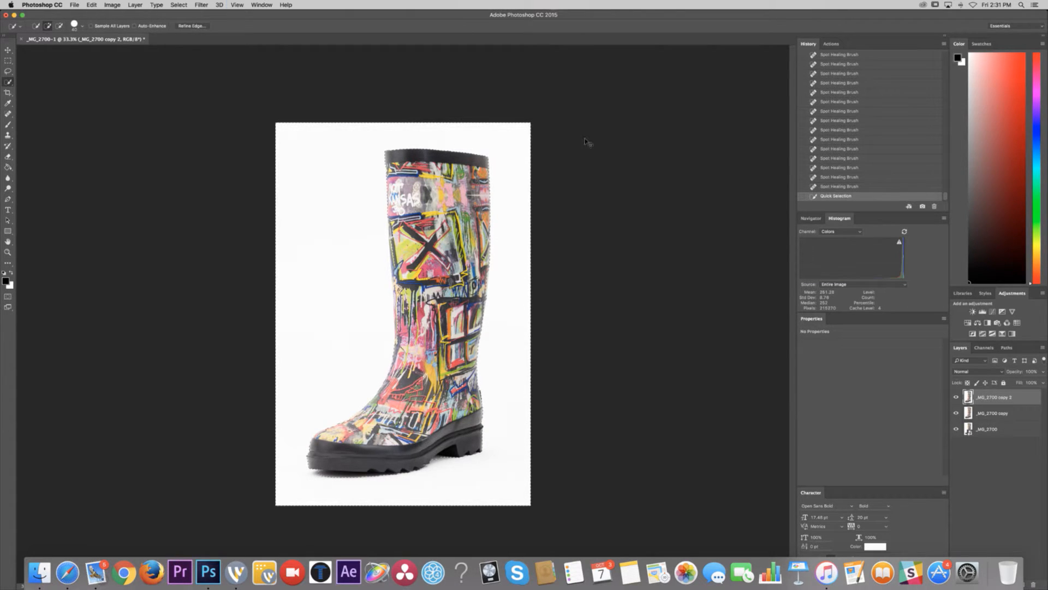
- Subtract the wrongly included strip along the boot shaft's left edge, below the X motif, from the background selection
key("super+plus")
key("super+plus")
key("super+plus")
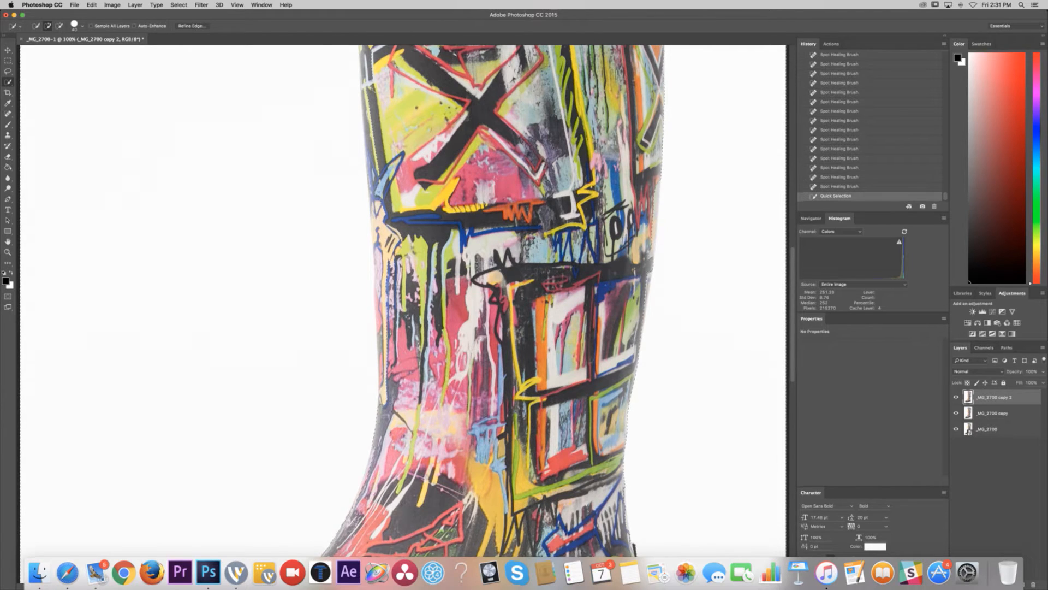
scroll(482, 316, "up", 2)
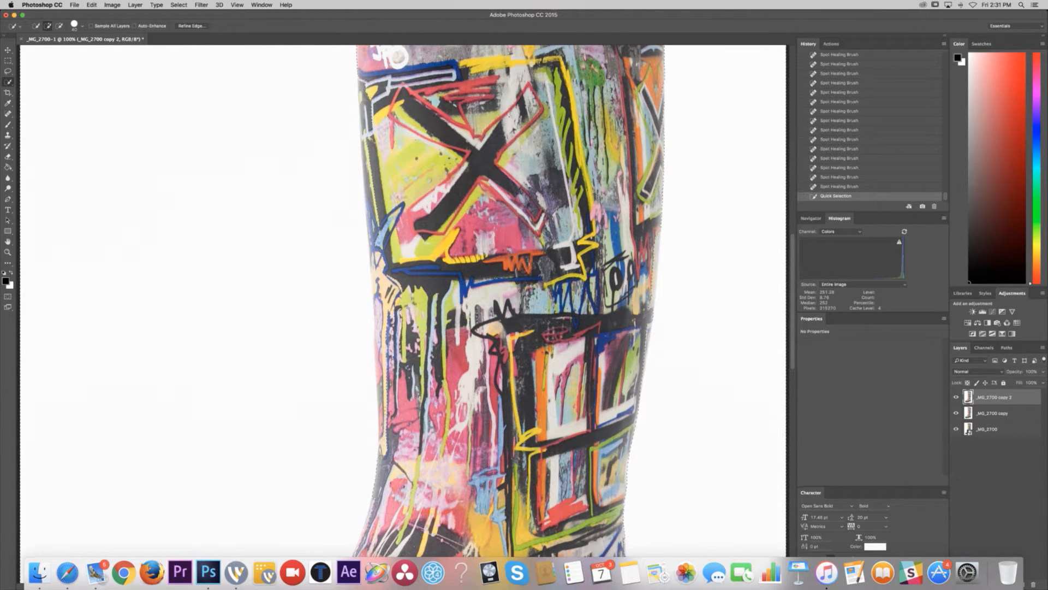
left_click(59, 26)
left_click(381, 328)
left_click(380, 328)
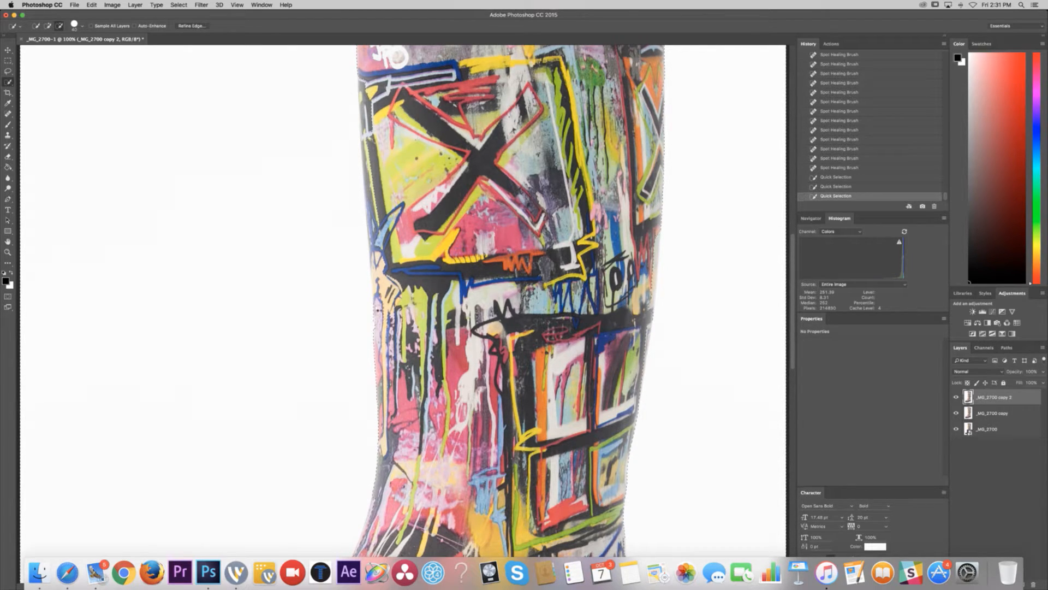
left_click(379, 310)
scroll(379, 322, "up", 3)
left_click(379, 328)
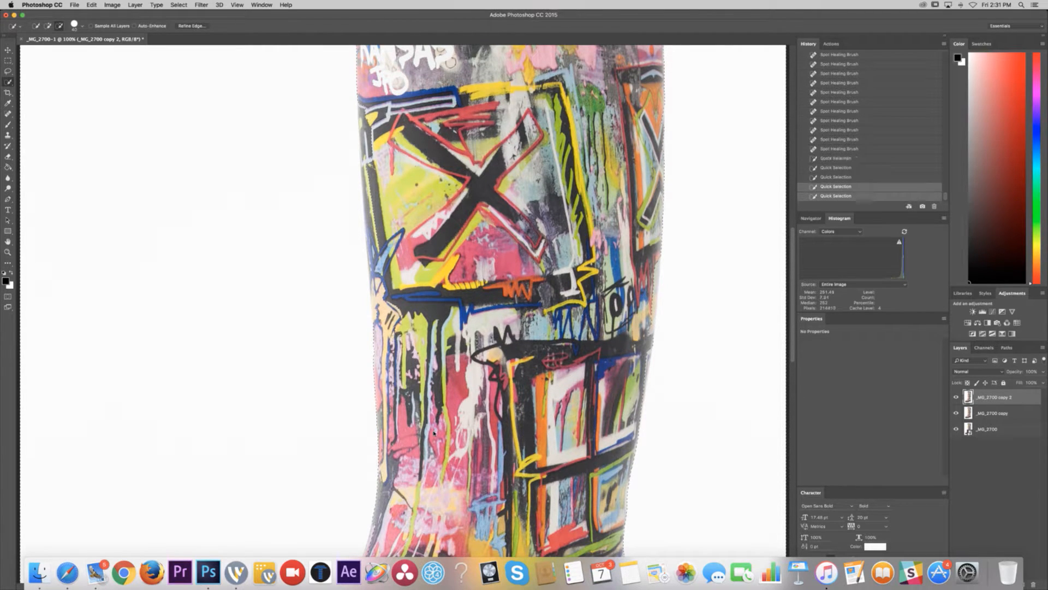
scroll(369, 358, "up", 1)
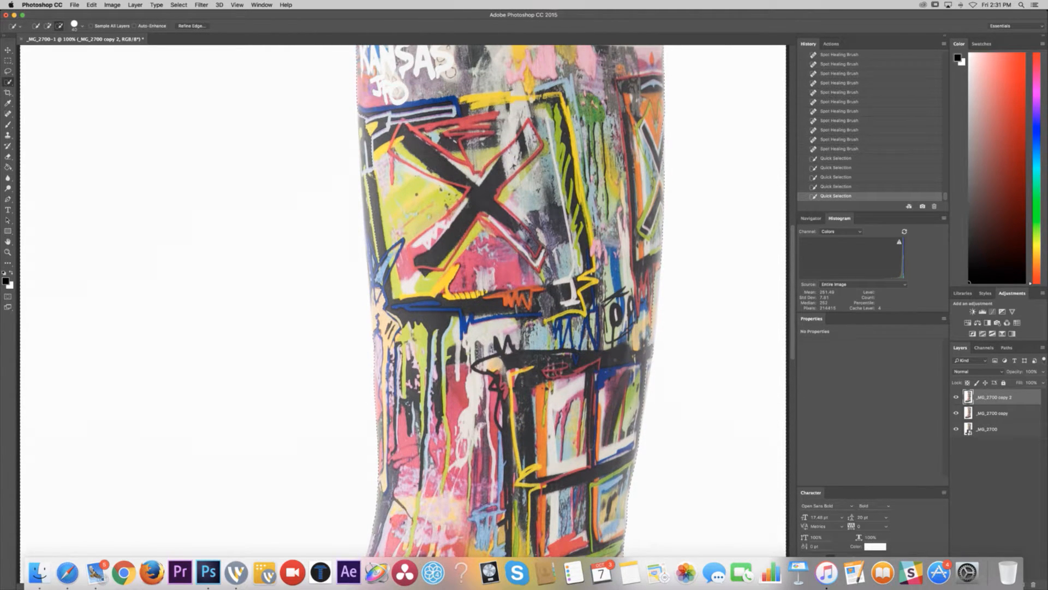
- Subtract the wrongly included slivers along the shaft's left edge beside the X motif from the background selection
left_click(379, 328)
scroll(379, 327, "up", 4)
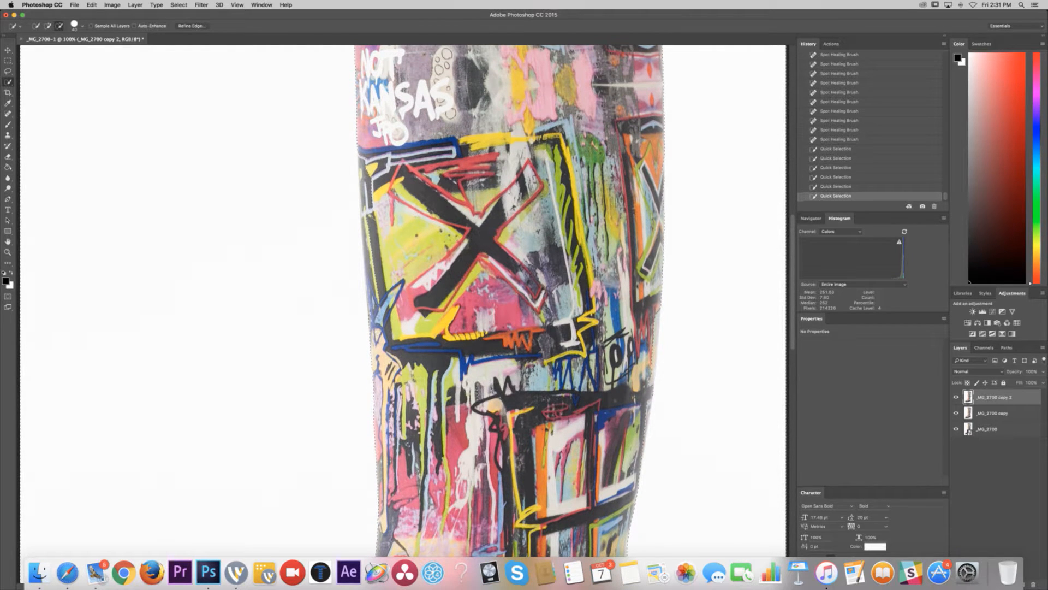
left_click(373, 296)
scroll(373, 297, "up", 10)
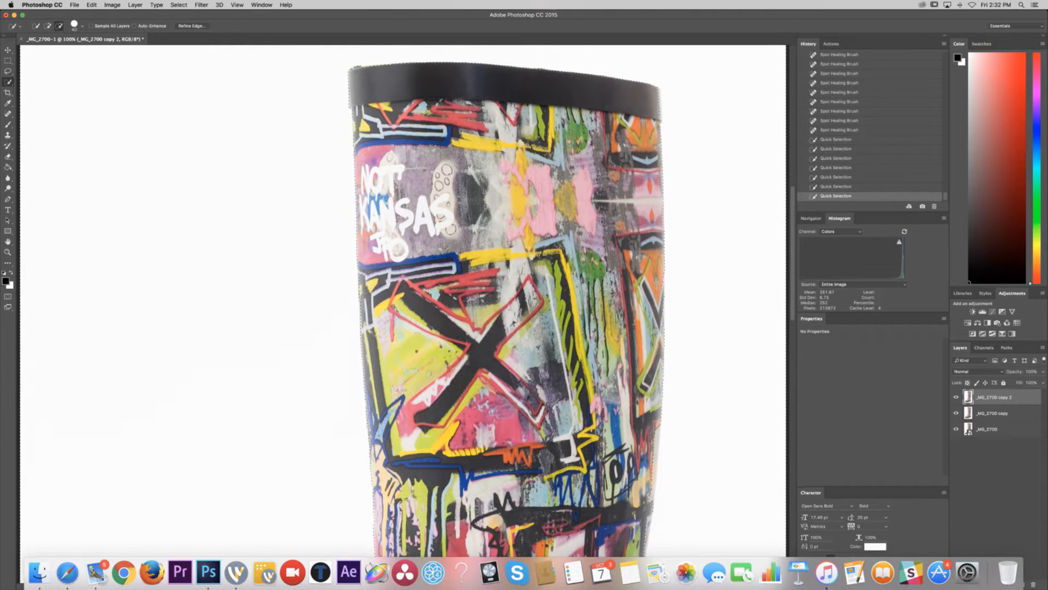
left_click(367, 307)
scroll(367, 307, "up", 5)
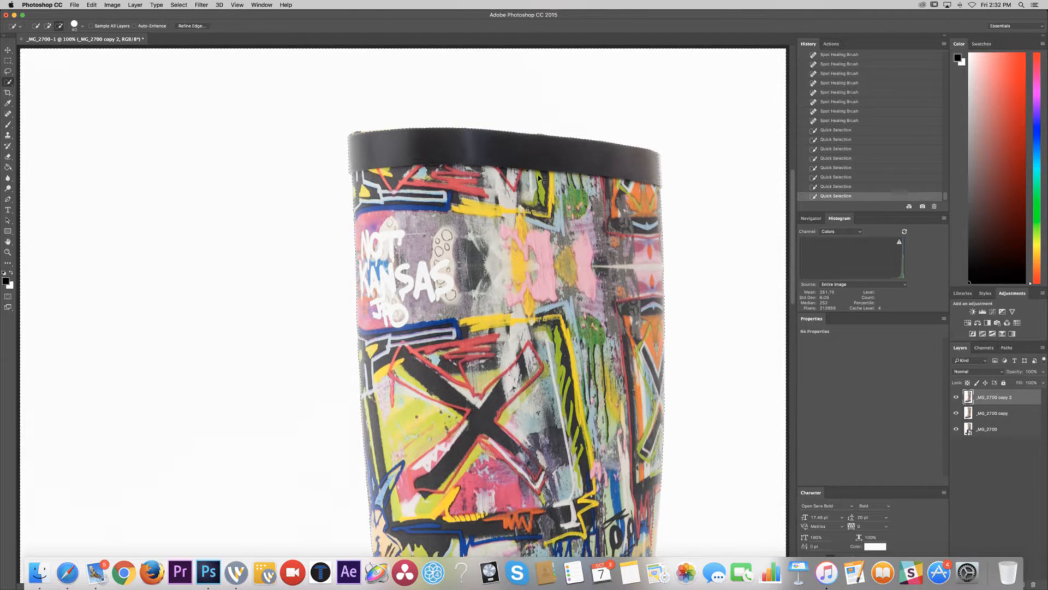
- Subtract the black top band's left corner and the spots along its upper edge from the background selection, working at 300% zoom
key("super+plus")
key("super+plus")
key("super+plus")
scroll(515, 317, "up", 8)
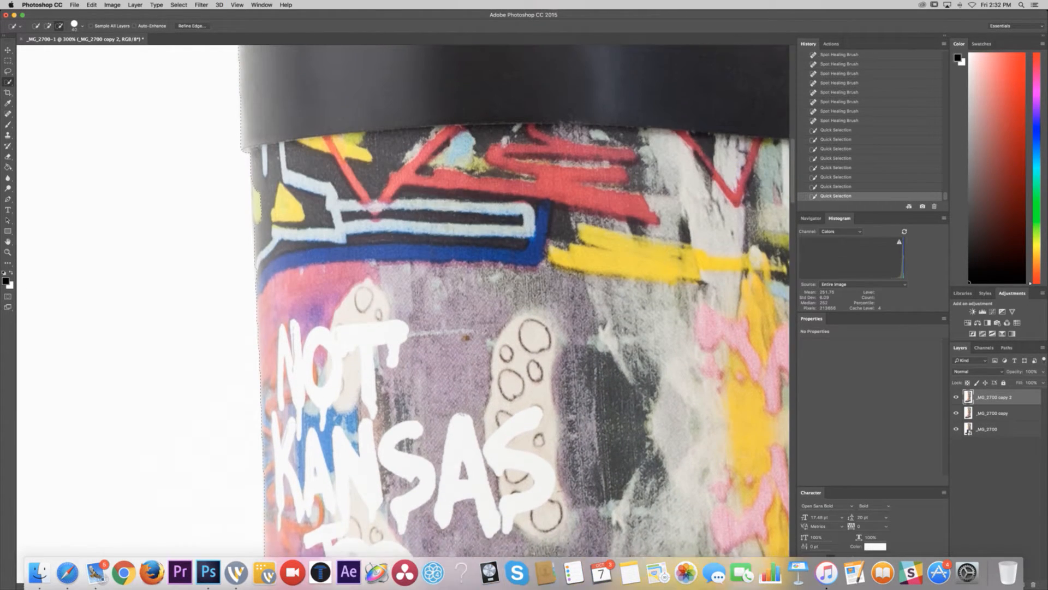
scroll(403, 175, "up", 3)
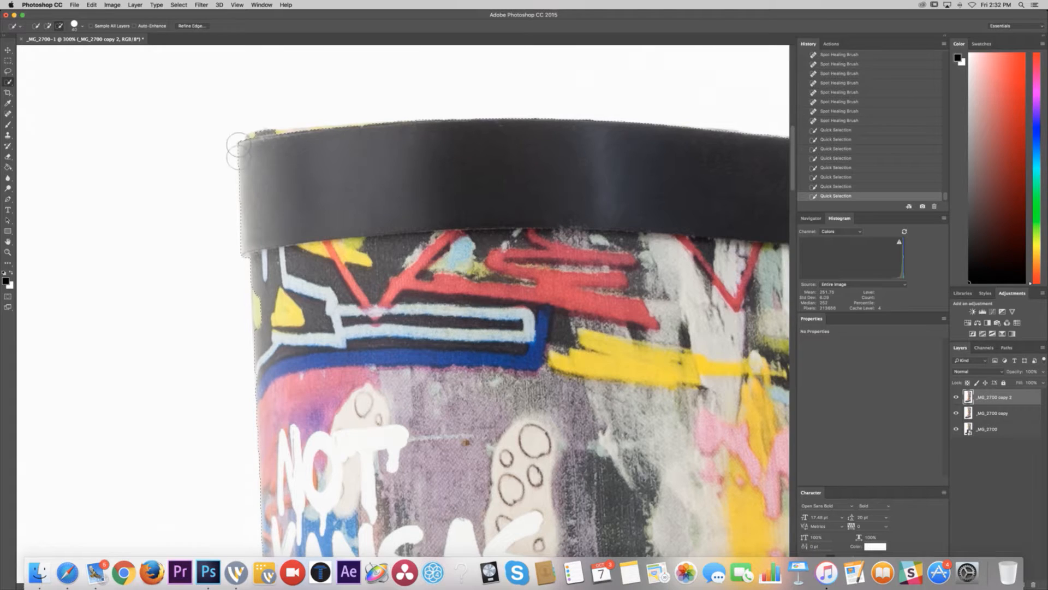
mouse_move(262, 148)
left_mouse_down()
mouse_move(331, 155)
mouse_move(290, 154)
left_mouse_up()
scroll(343, 170, "right", 2)
scroll(343, 170, "right", 1)
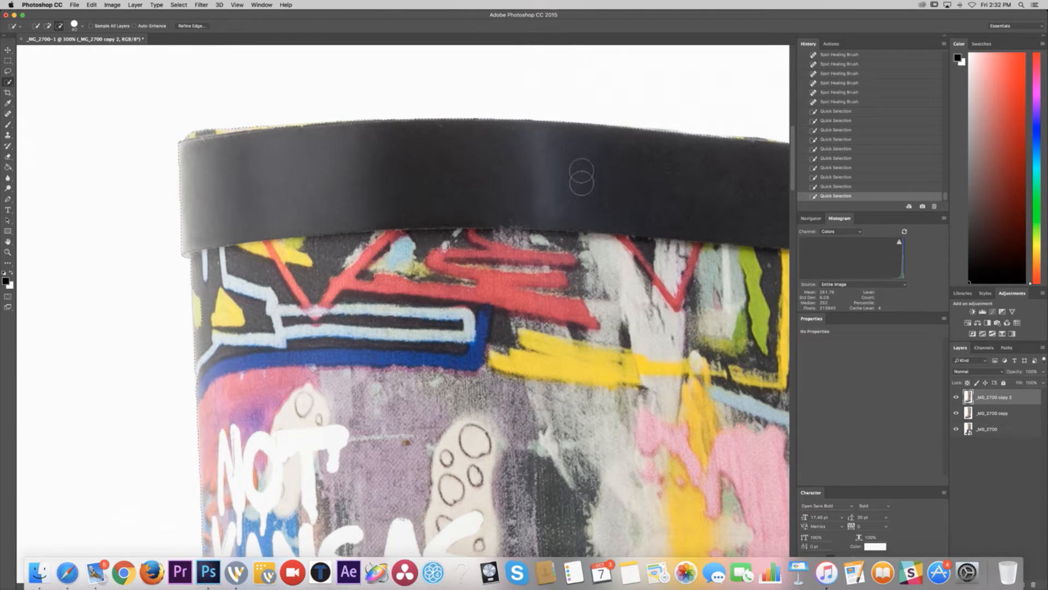
scroll(545, 168, "right", 2)
left_click(635, 149)
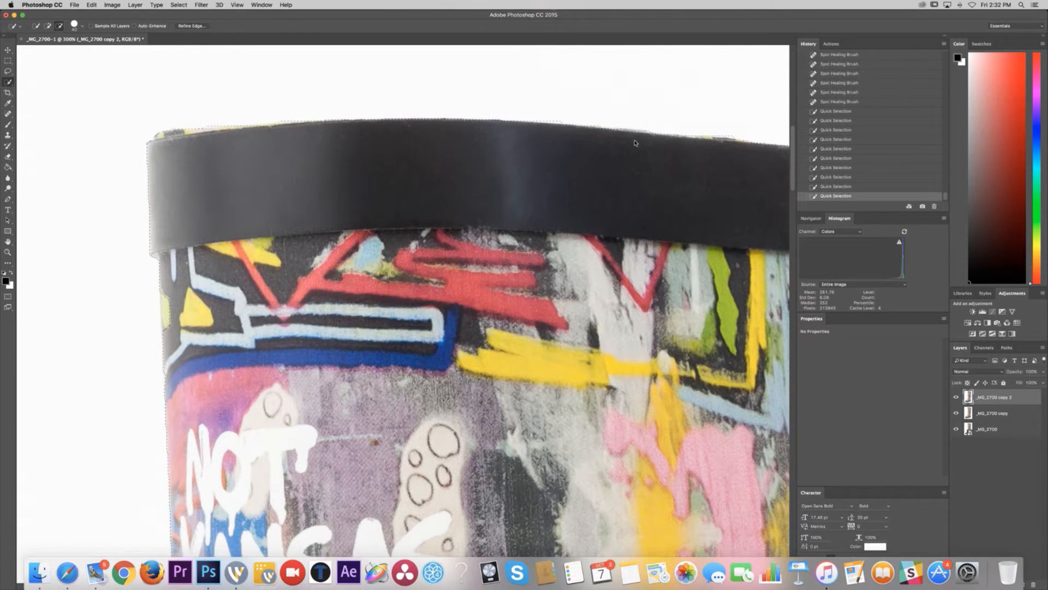
left_click(635, 149)
left_click(726, 157)
scroll(678, 174, "right", 5)
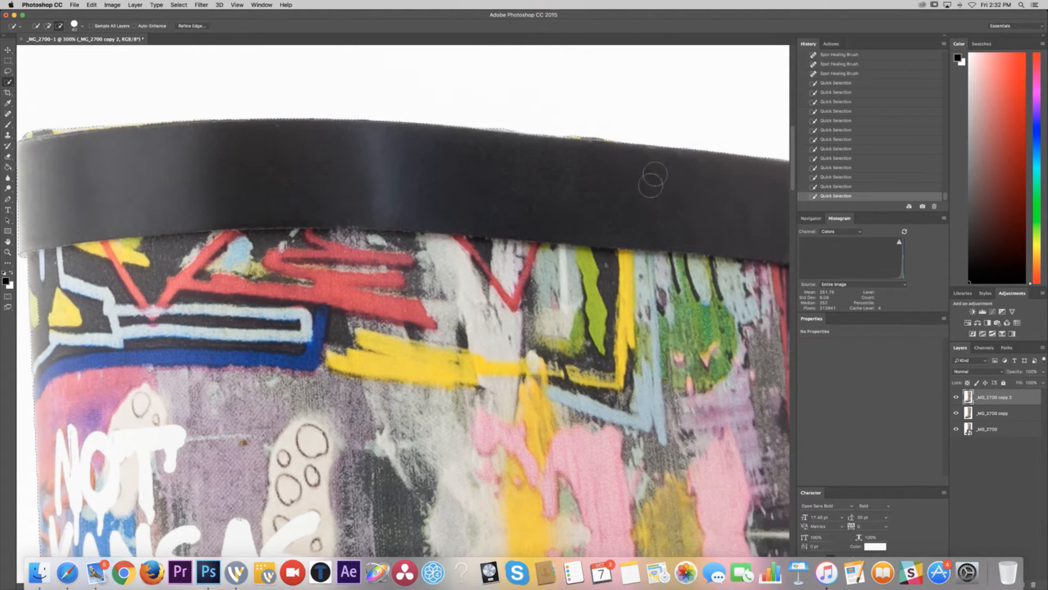
- Subtract the right end of the black top band and the patterned edge just beneath it from the background selection
scroll(595, 158, "right", 6)
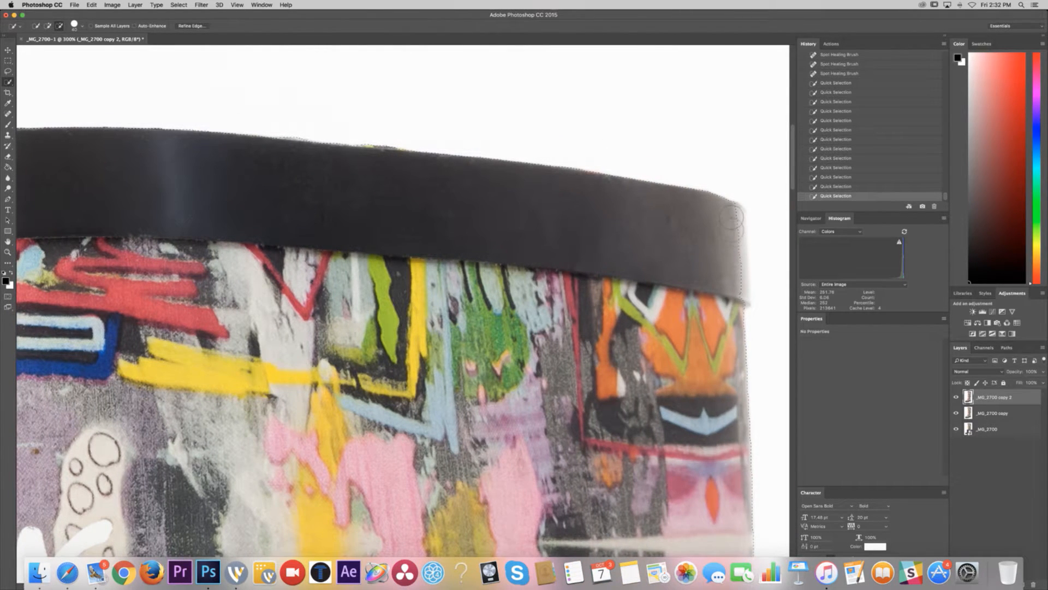
left_click(735, 227)
left_click_drag(736, 278, 730, 219)
scroll(735, 224, "down", 2)
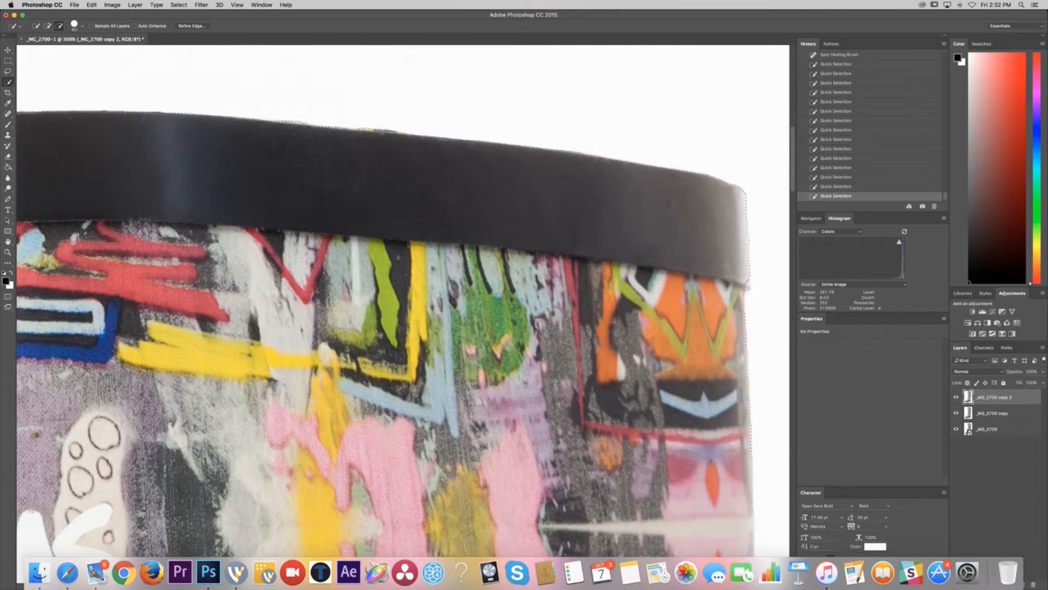
left_click(737, 293)
- Clean the background selection along the shaft's right edge, from below the top band down to the thick black stripe above the windows
scroll(740, 289, "down", 1)
scroll(726, 297, "down", 10)
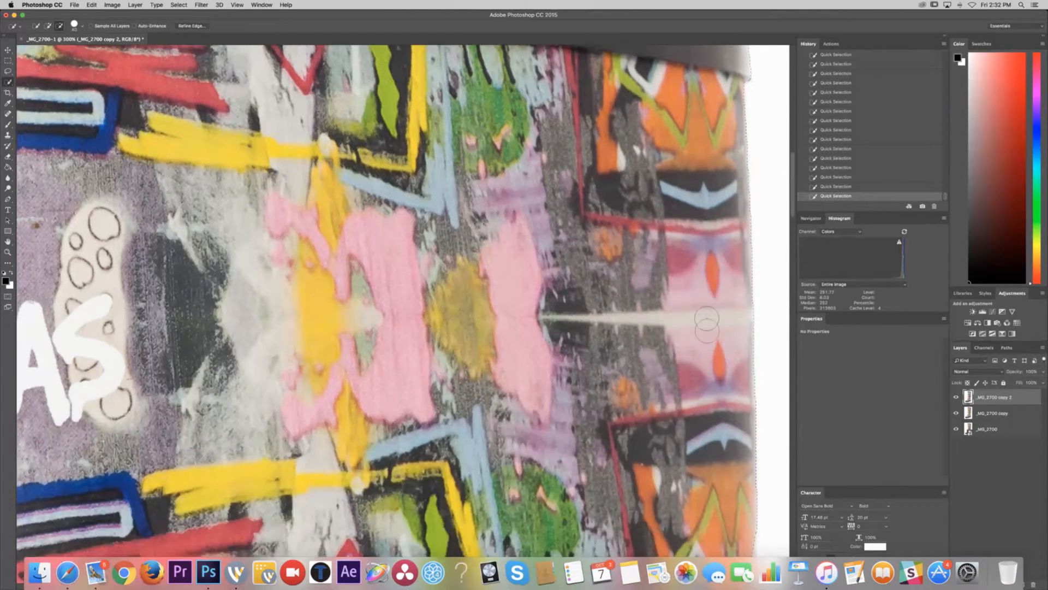
scroll(751, 394, "down", 10)
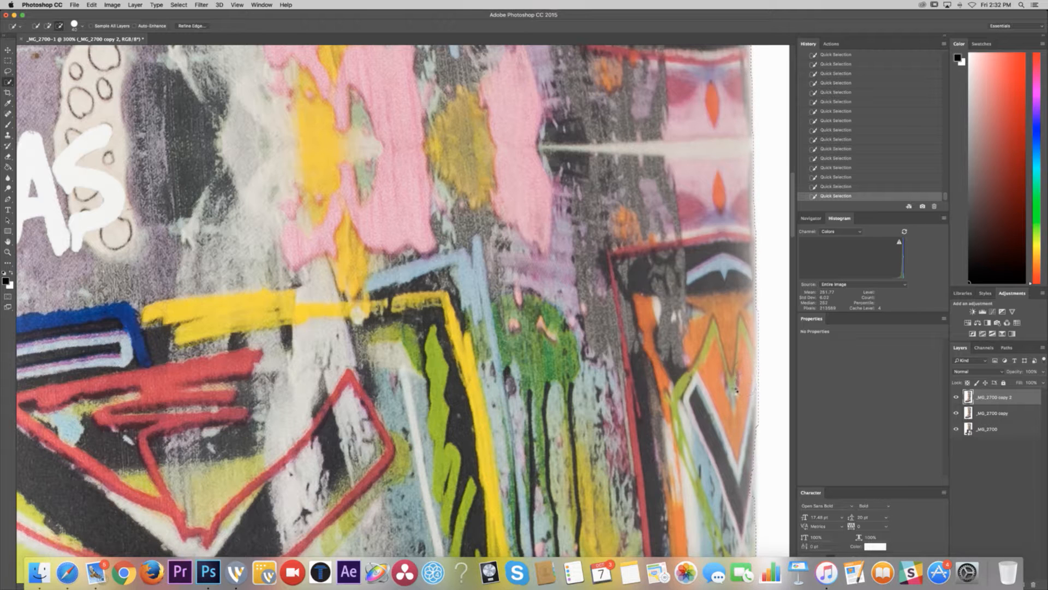
scroll(735, 390, "down", 12)
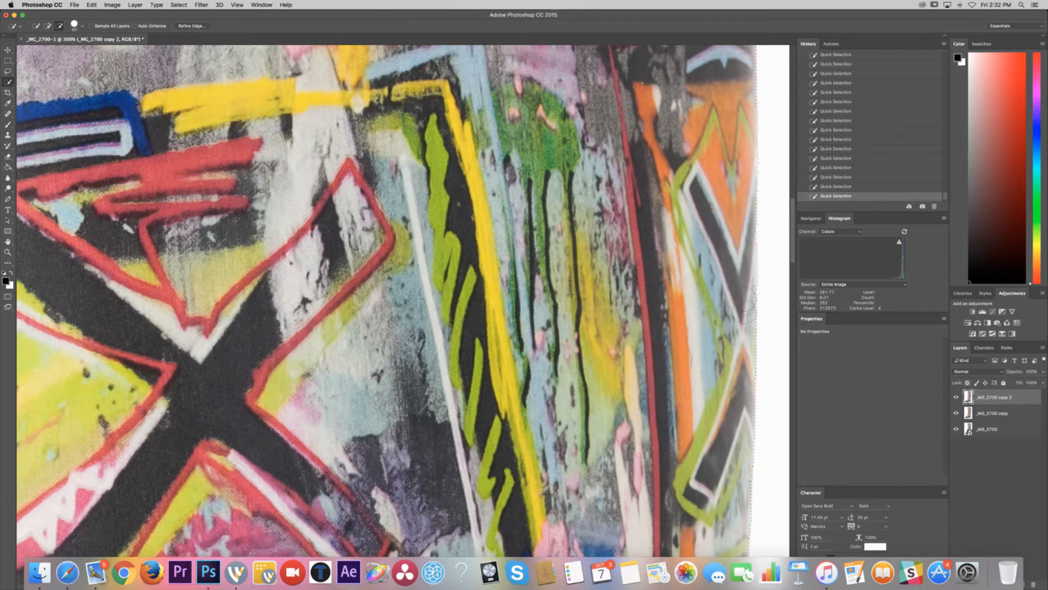
scroll(744, 320, "down", 10)
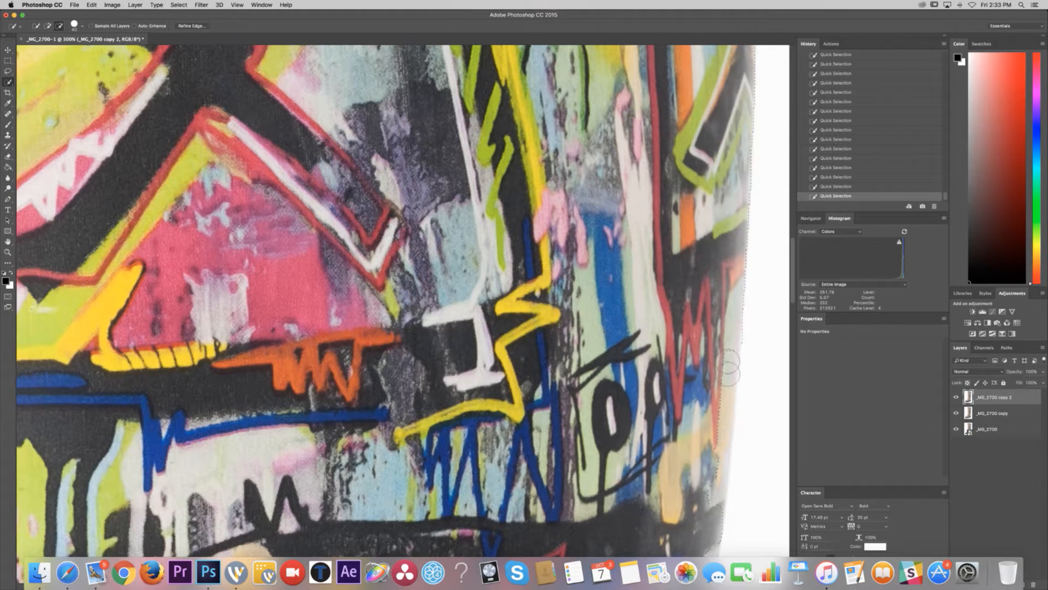
scroll(727, 349, "down", 4)
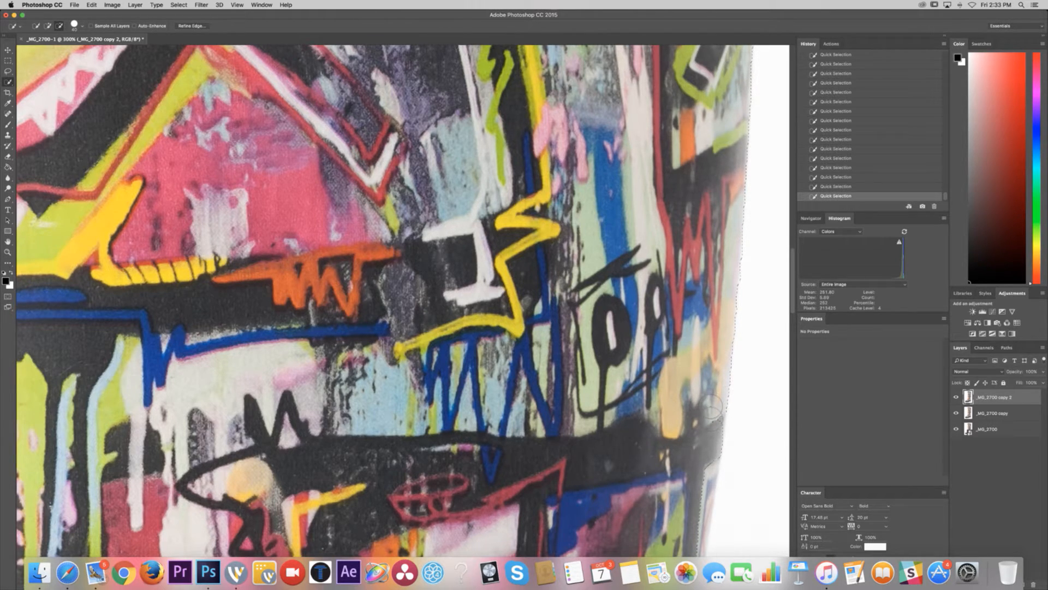
scroll(718, 367, "down", 4)
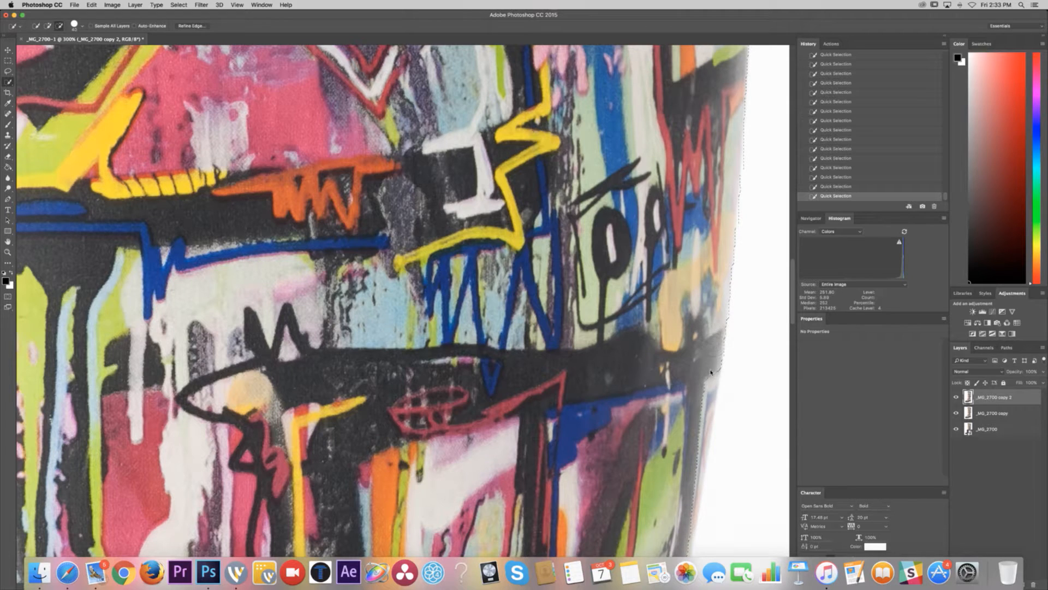
left_click(711, 381)
scroll(711, 377, "down", 2)
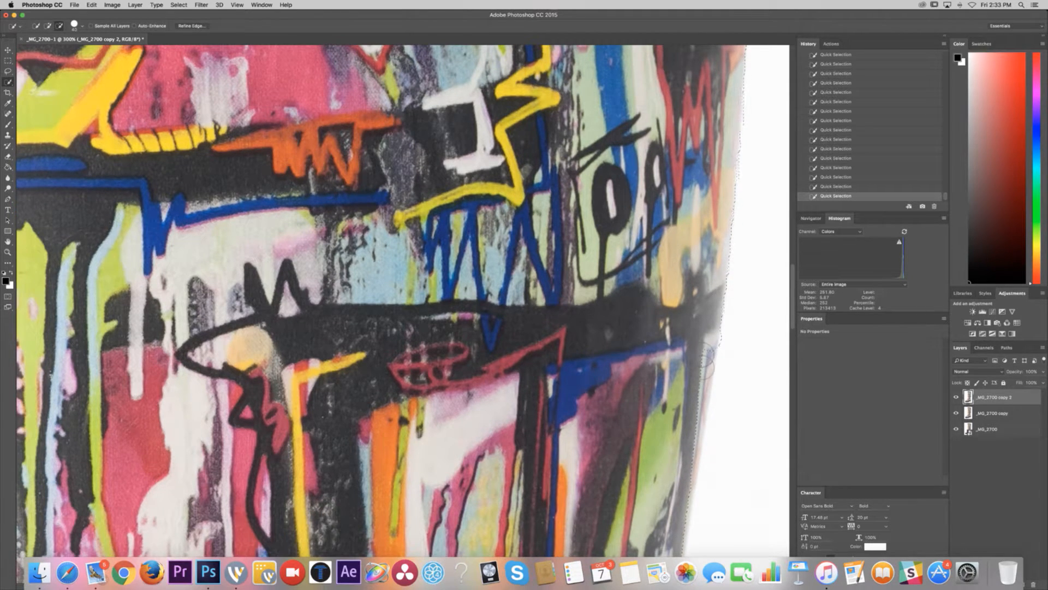
- Subtract the wrongly included strip along the shaft's right edge beside the upper window motif from the background selection
scroll(704, 378, "down", 4)
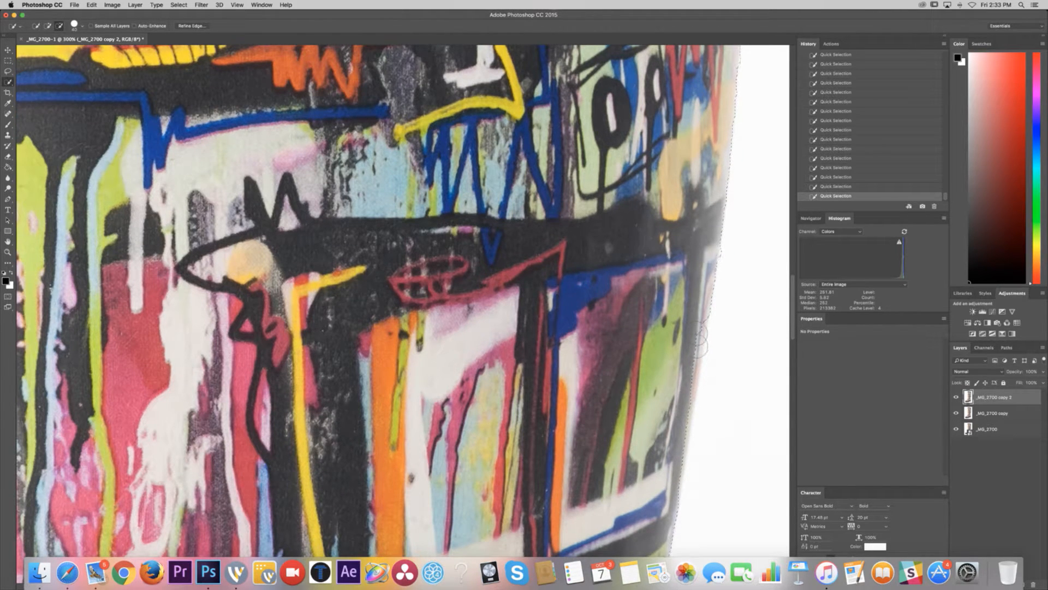
left_click(693, 340)
scroll(697, 339, "down", 3)
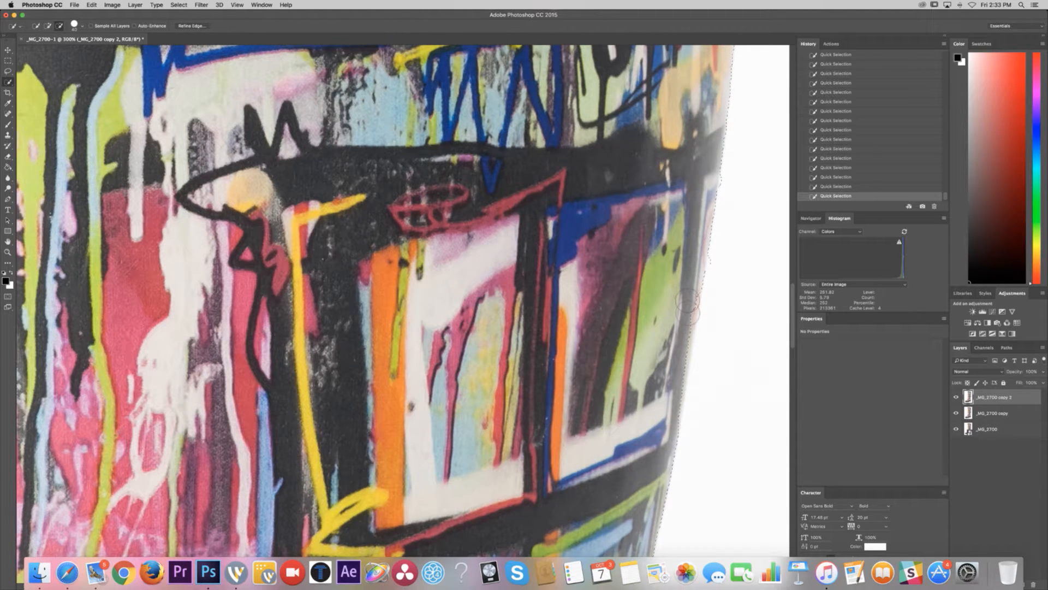
left_click(686, 316)
left_click(685, 327)
left_click(685, 345)
left_click(684, 354)
scroll(668, 352, "down", 3)
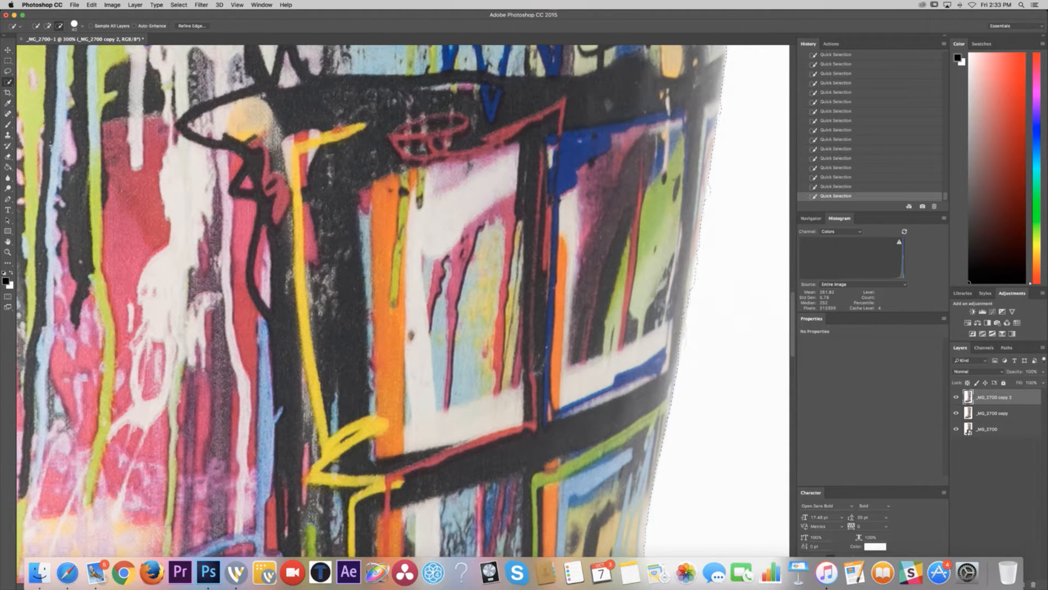
- Subtract the wrongly included boot edge between the lower window motif and the rubber heel from the background selection
scroll(637, 372, "down", 10)
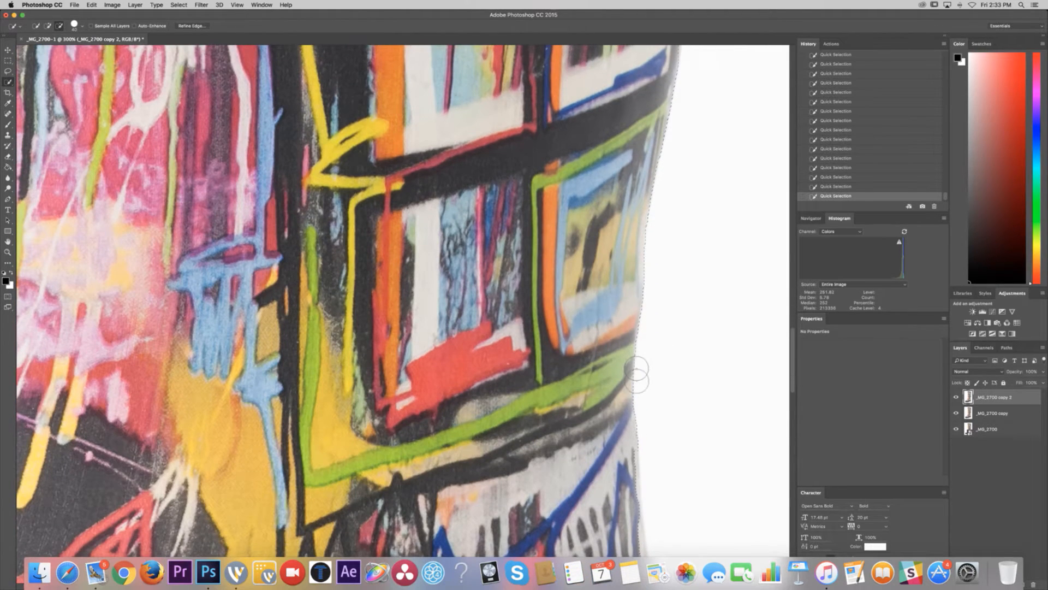
scroll(637, 371, "down", 1)
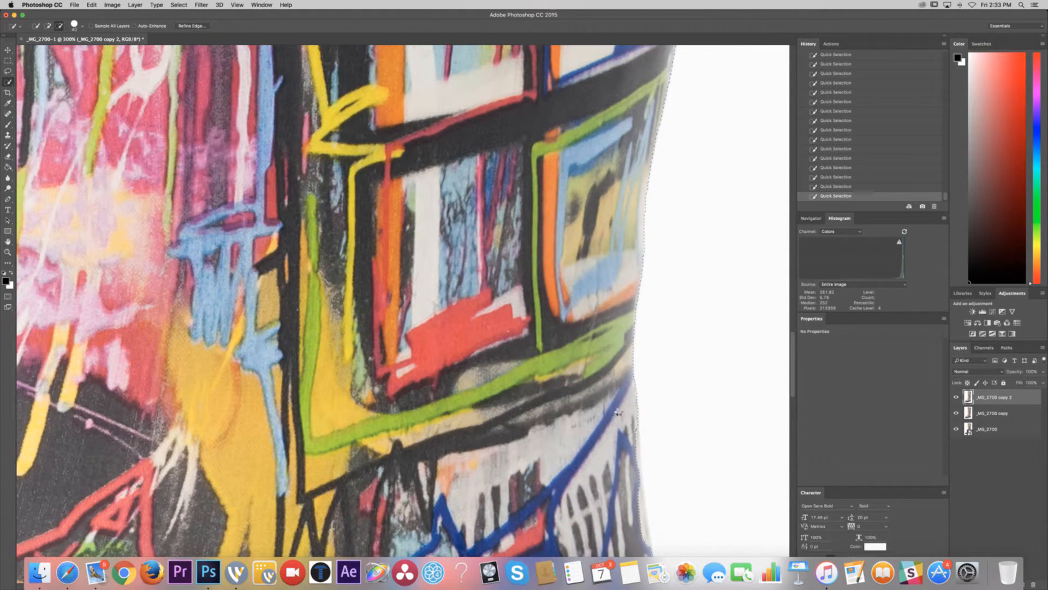
scroll(618, 412, "down", 4)
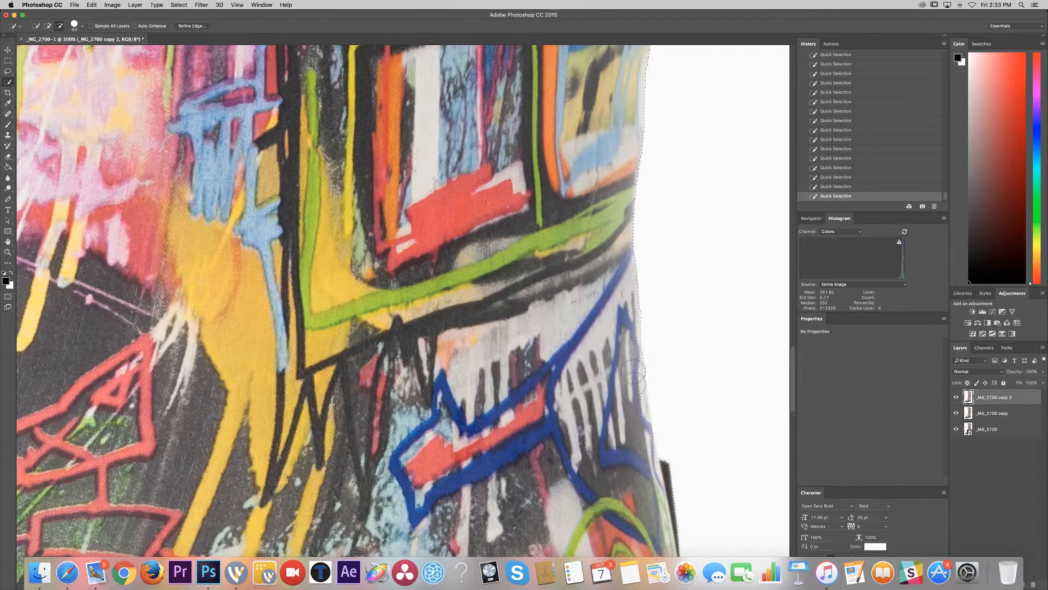
scroll(632, 378, "down", 5)
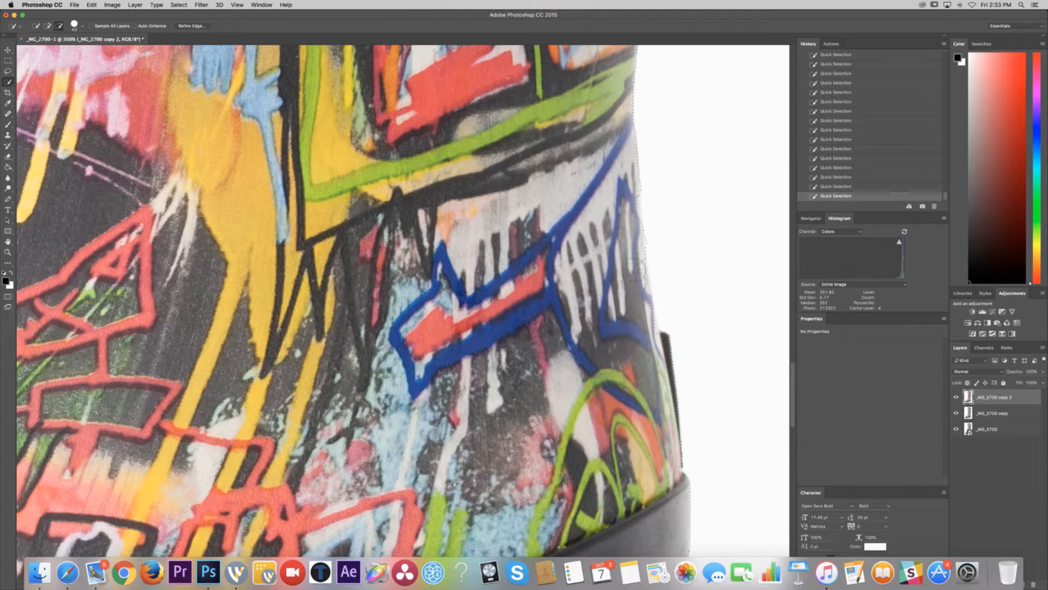
left_click_drag(629, 242, 628, 223)
scroll(642, 353, "down", 6)
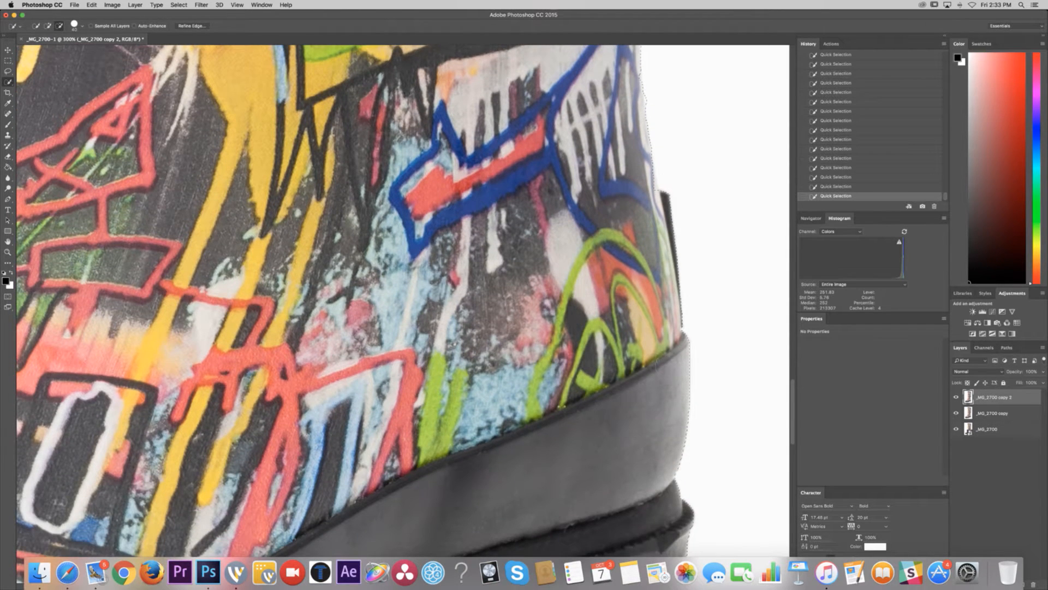
- Exclude the shadows beneath the heel treads and the arch of the sole from the background selection
scroll(634, 498, "down", 10)
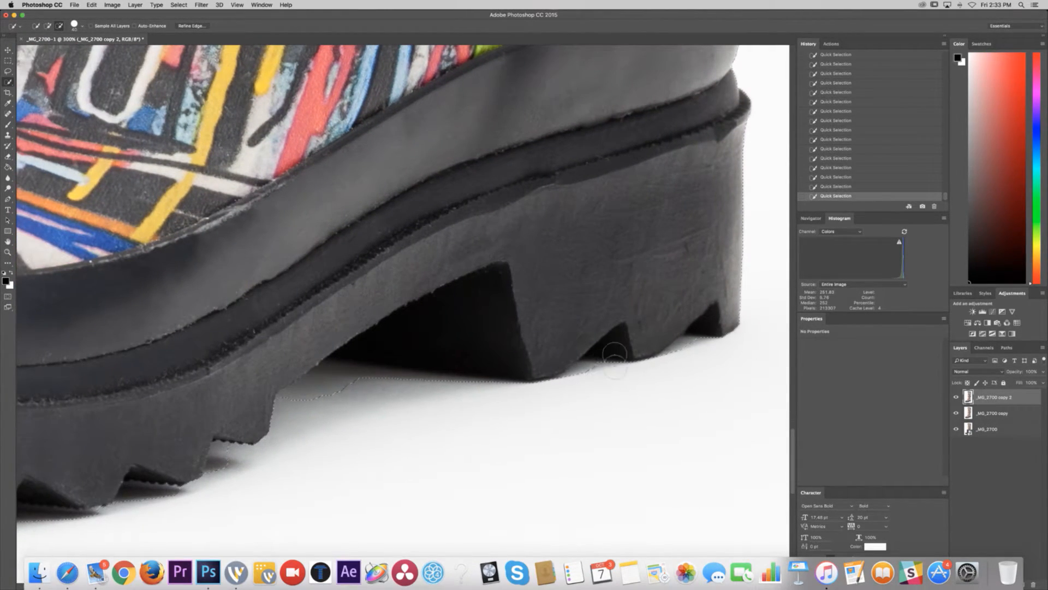
left_click_drag(601, 358, 624, 354)
left_click(700, 330)
left_click_drag(700, 329, 674, 334)
left_click(404, 392)
left_click_drag(303, 417, 323, 415)
left_click_drag(435, 396, 512, 381)
scroll(276, 435, "down", 5)
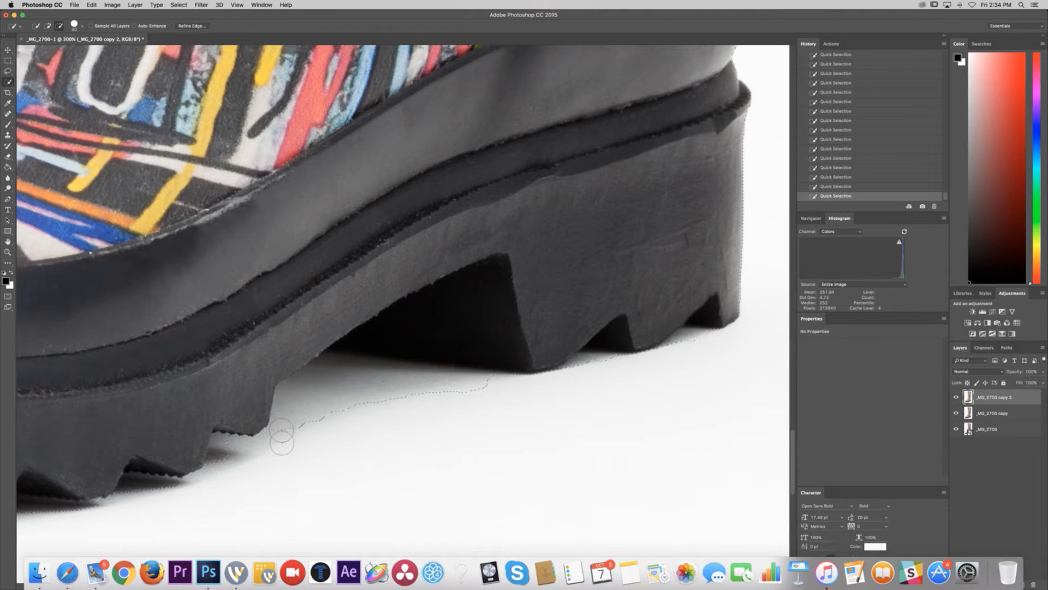
- Exclude the shadows between and beneath the rear treads of the front sole from the background selection
scroll(277, 402, "left", 8)
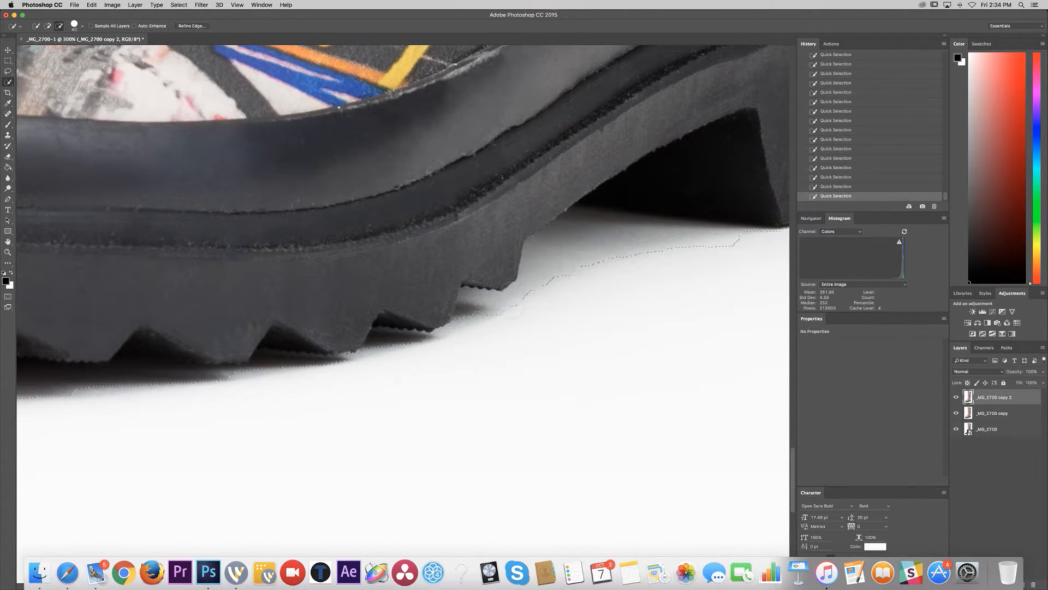
mouse_move(466, 317)
left_mouse_down()
mouse_move(438, 321)
mouse_move(417, 338)
mouse_move(384, 333)
left_mouse_up()
mouse_move(356, 352)
left_mouse_down()
mouse_move(300, 367)
mouse_move(273, 360)
left_mouse_up()
scroll(274, 360, "down", 3)
scroll(273, 361, "left", 2)
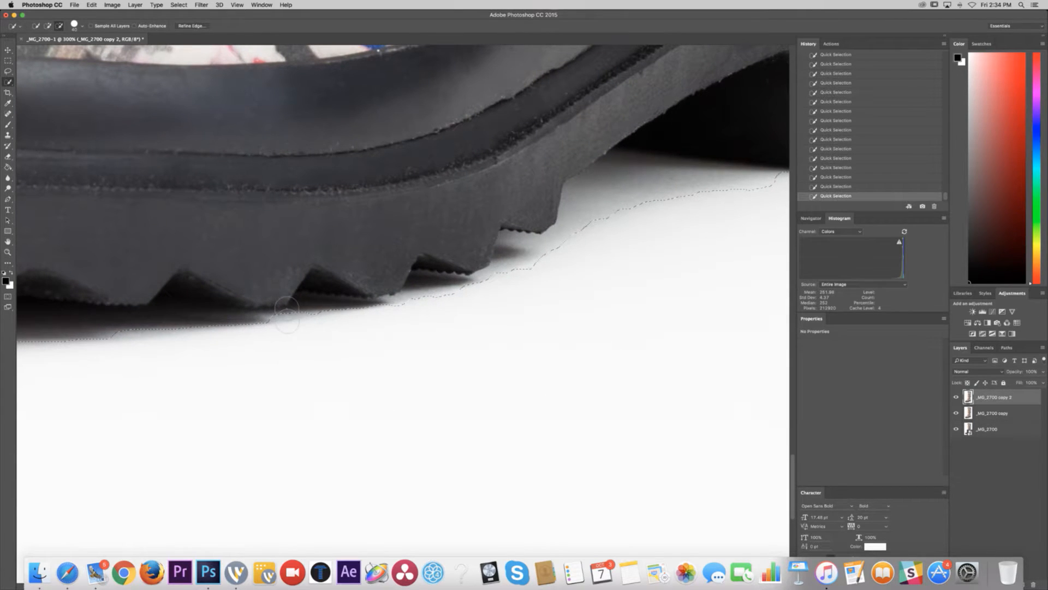
- Exclude the long dark shadow beneath the front sole, extending to the toe, from the background selection
scroll(240, 324, "left", 3)
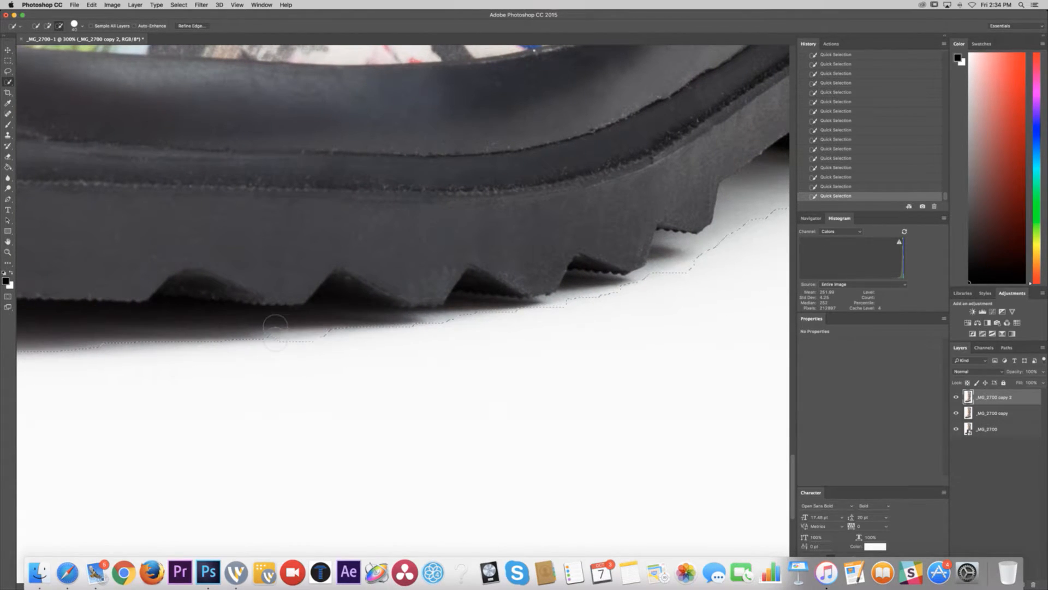
left_click_drag(274, 325, 338, 321)
scroll(265, 221, "down", 5)
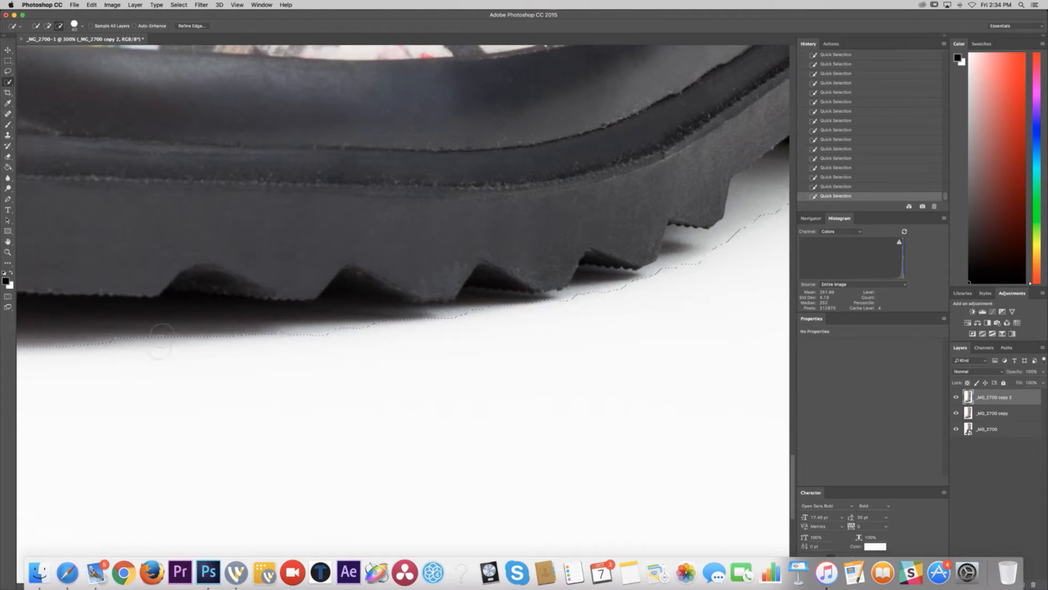
mouse_move(265, 222)
left_mouse_down()
mouse_move(250, 229)
mouse_move(352, 226)
left_mouse_up()
scroll(320, 282, "up", 10)
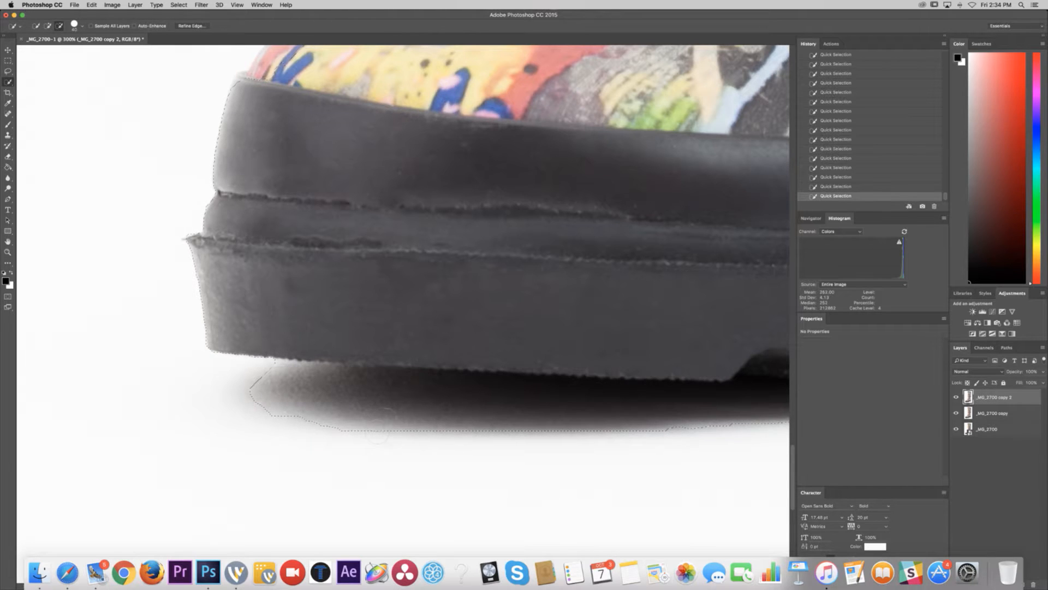
scroll(223, 291, "up", 5)
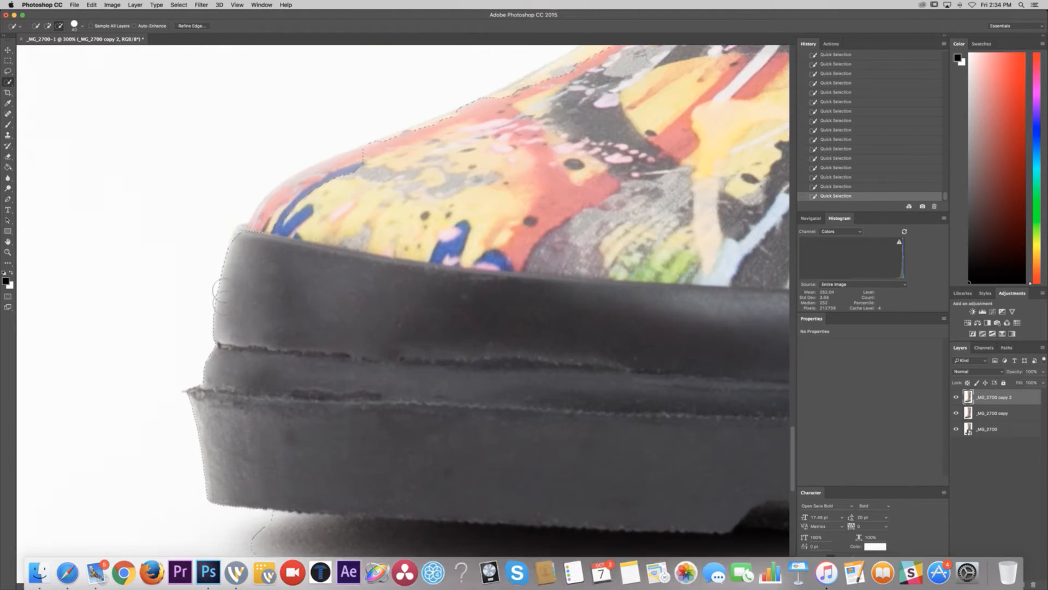
- Subtract the boot's pale toe cap and instep edge above the rubber sole from the background selection
mouse_move(284, 287)
left_mouse_down()
mouse_move(242, 330)
mouse_move(295, 279)
mouse_move(362, 249)
mouse_move(341, 265)
left_mouse_up()
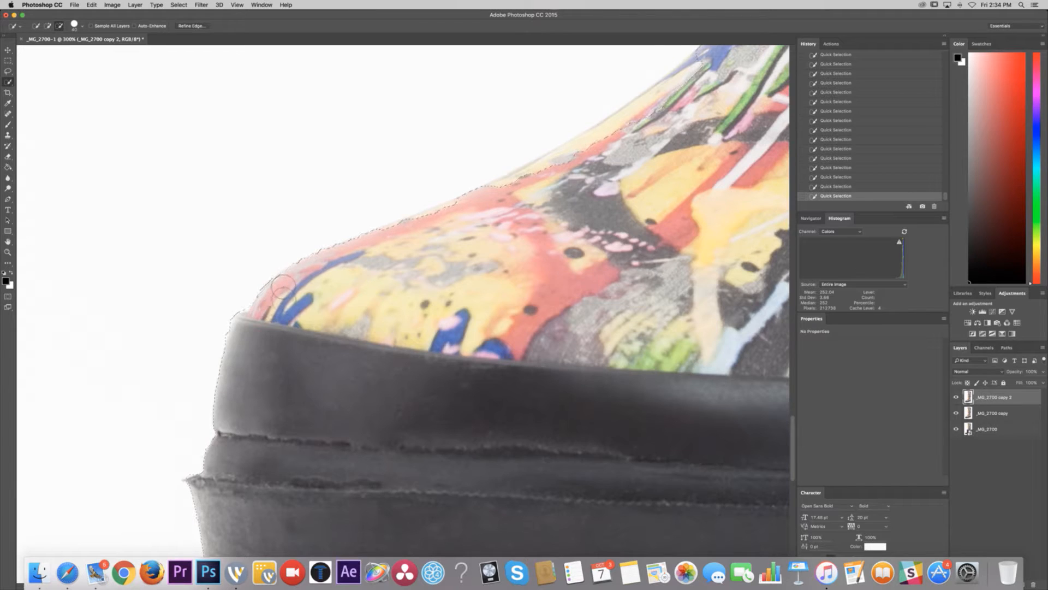
scroll(383, 306, "up", 3)
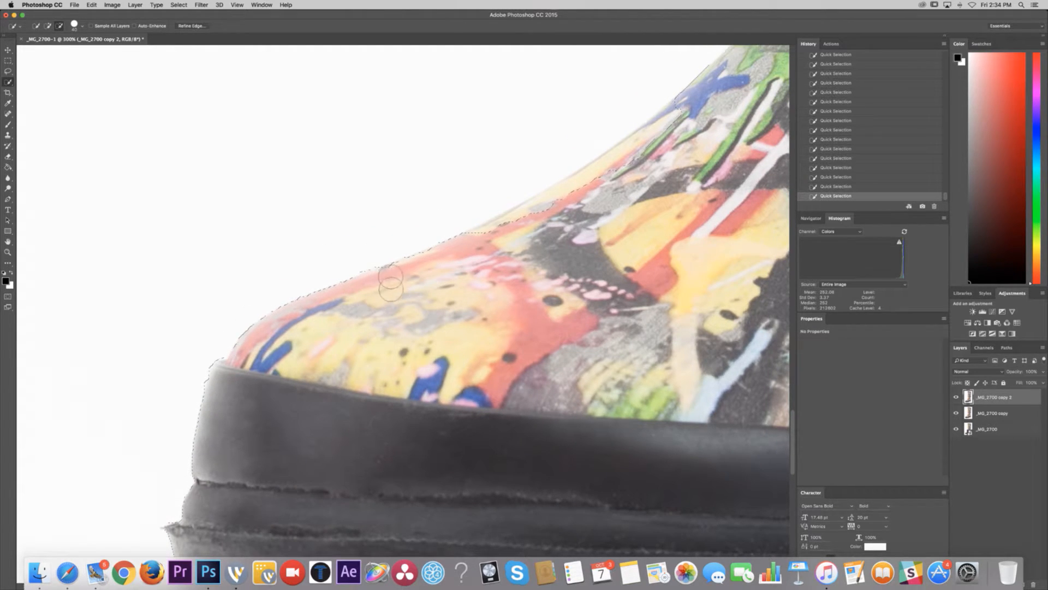
scroll(473, 281, "up", 2)
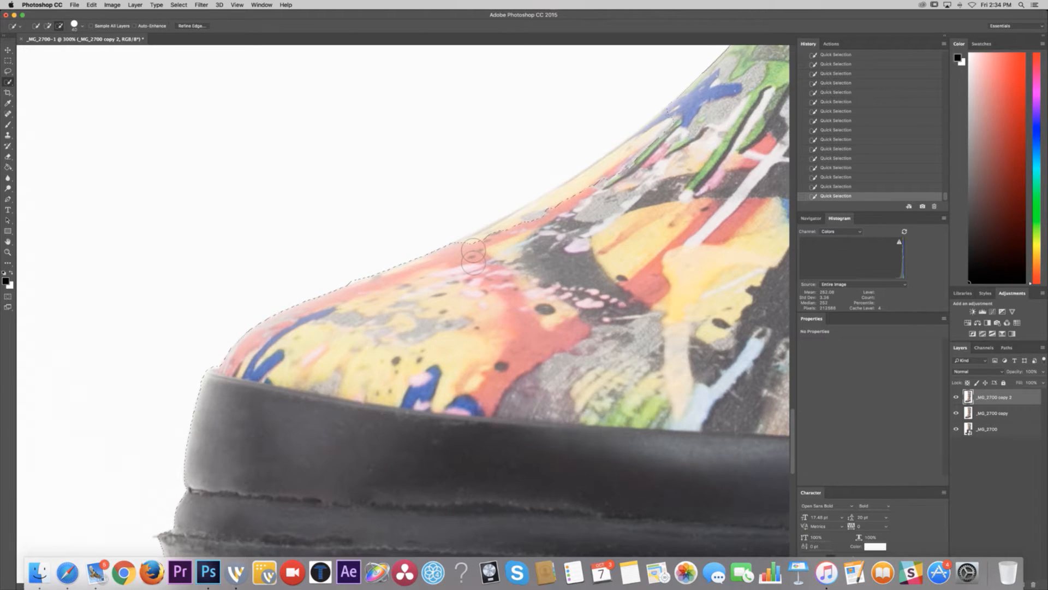
left_click_drag(473, 255, 567, 202)
scroll(517, 269, "up", 3)
scroll(517, 269, "right", 3)
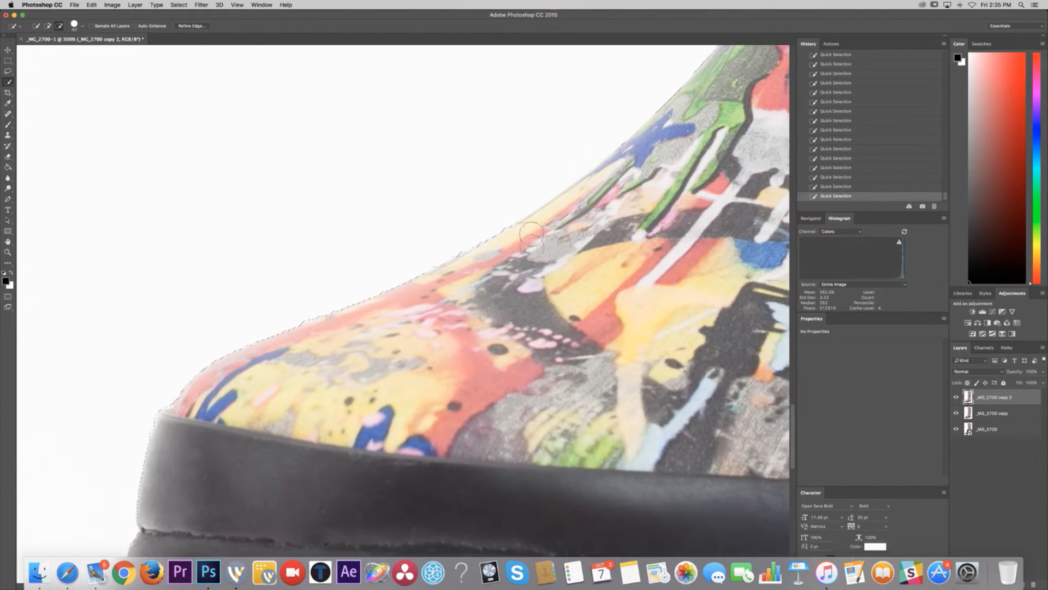
- Exclude the boot's curved front ankle and lower shaft edge from the background selection
scroll(535, 262, "up", 4)
scroll(535, 262, "right", 3)
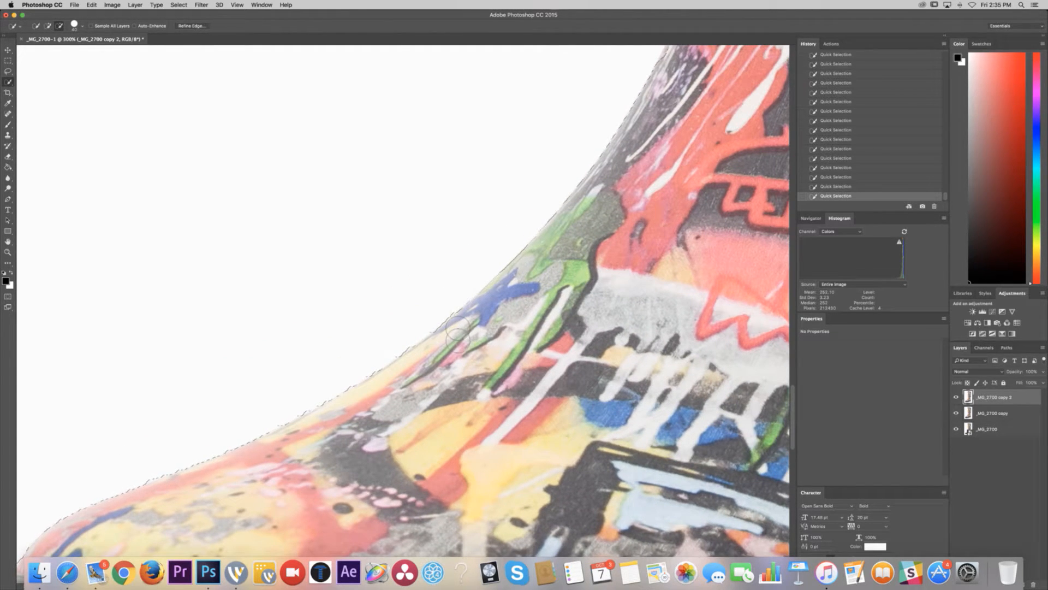
scroll(532, 305, "up", 4)
scroll(532, 306, "right", 1)
scroll(534, 299, "up", 4)
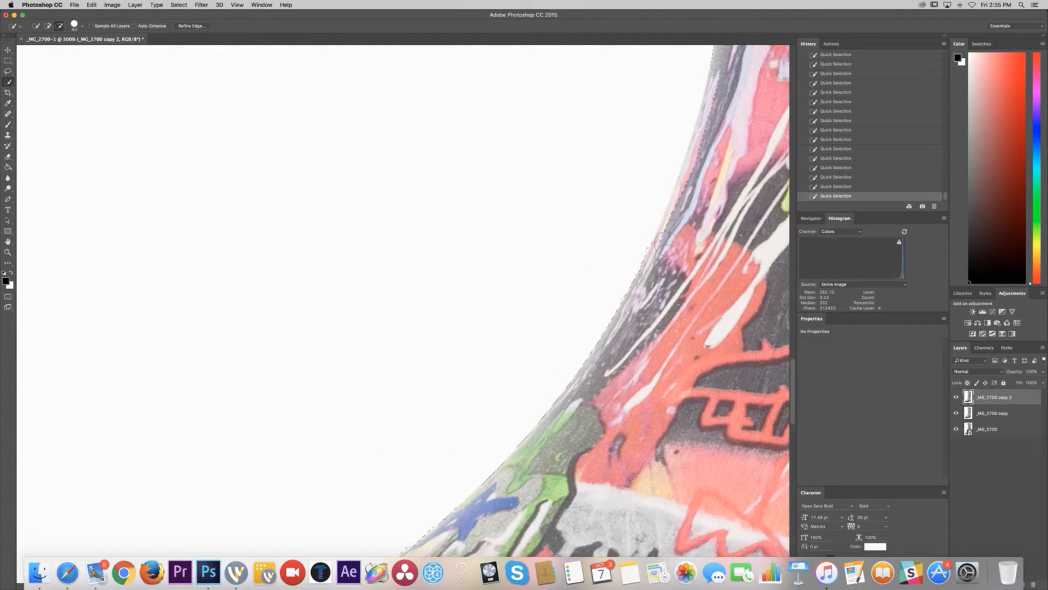
scroll(678, 236, "up", 3)
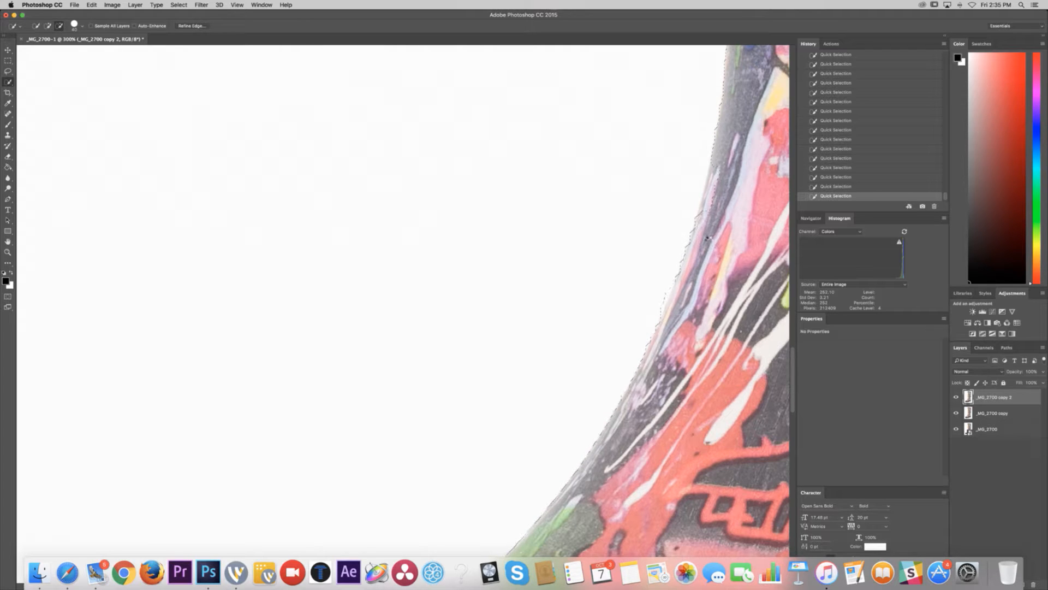
scroll(716, 257, "down", 3)
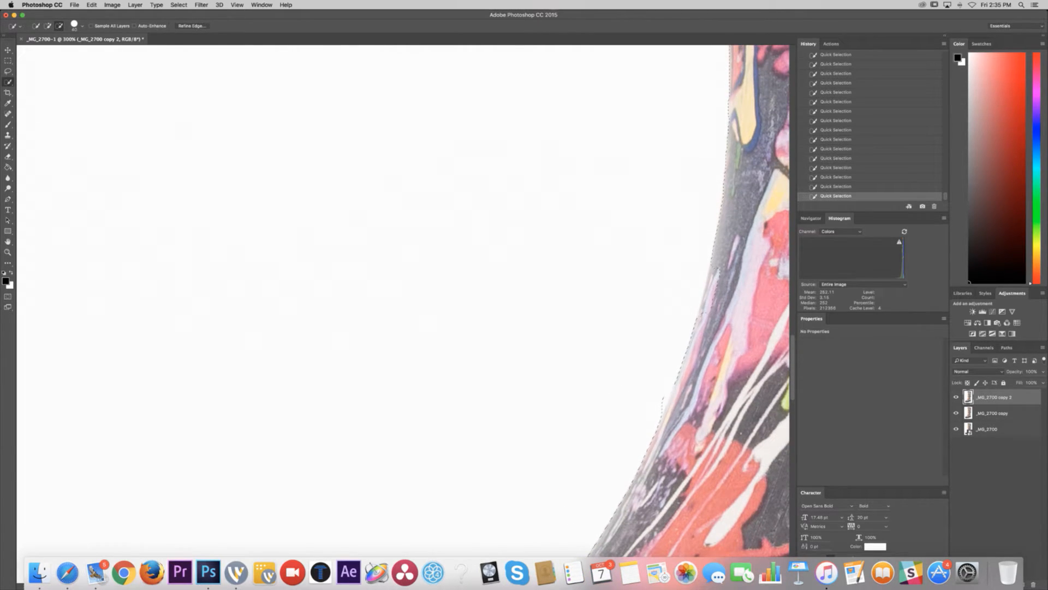
- Add the missed sliver of white background beside the boot's front ankle curve to the selection
left_click(48, 26)
left_click(659, 403)
left_click_drag(663, 380, 653, 408)
scroll(608, 355, "up", 5)
scroll(598, 350, "up", 6)
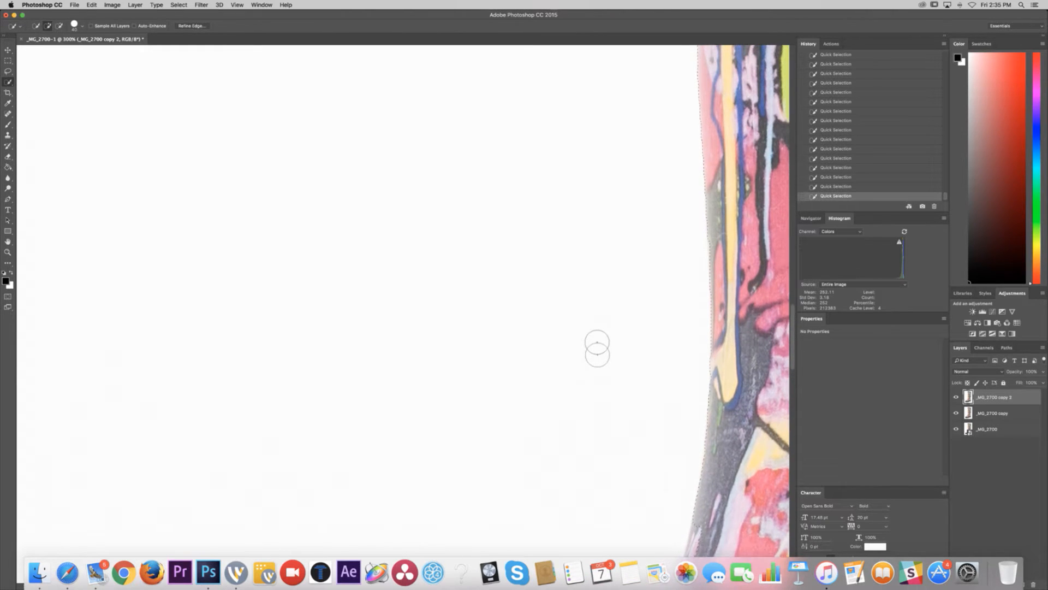
- Check the selection around the cuff and rear shaft, and add the missed background notch beside the window motif
scroll(597, 349, "up", 8)
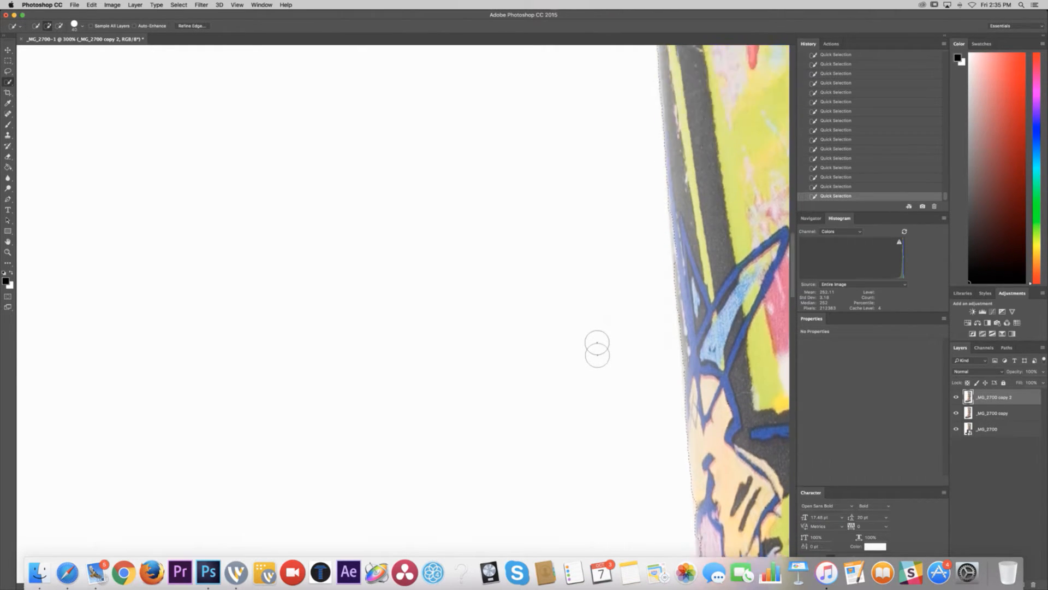
scroll(597, 349, "up", 4)
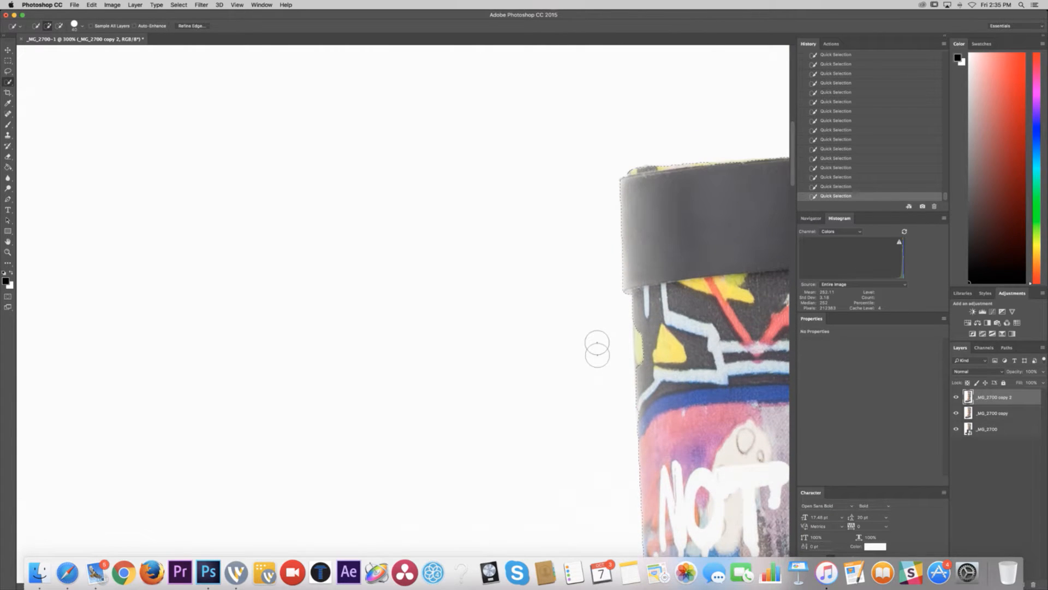
scroll(598, 350, "right", 10)
scroll(597, 349, "right", 2)
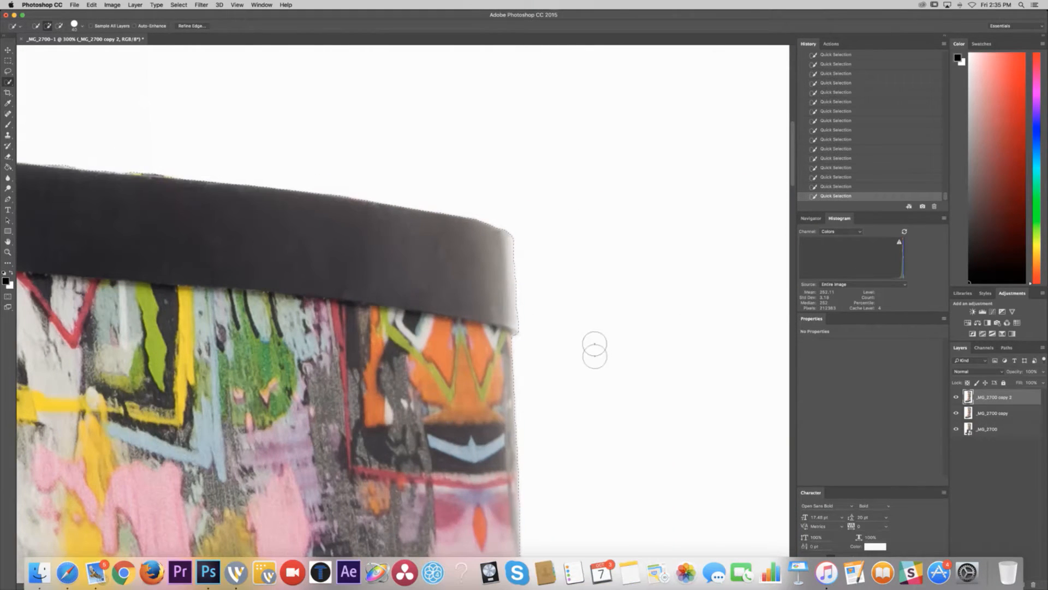
scroll(595, 347, "down", 12)
scroll(582, 340, "down", 5)
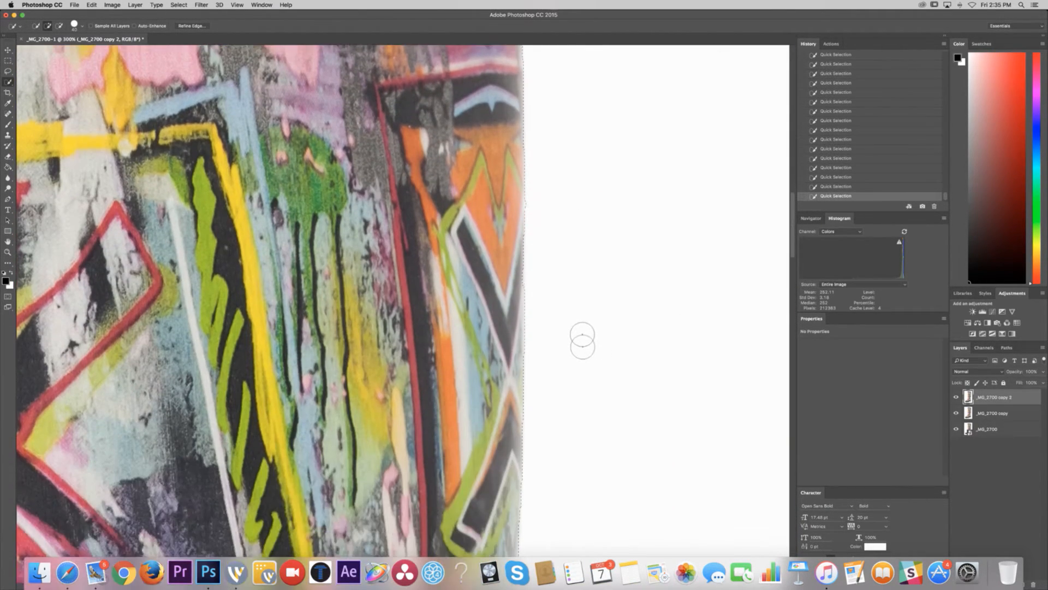
scroll(583, 340, "down", 8)
scroll(583, 340, "down", 6)
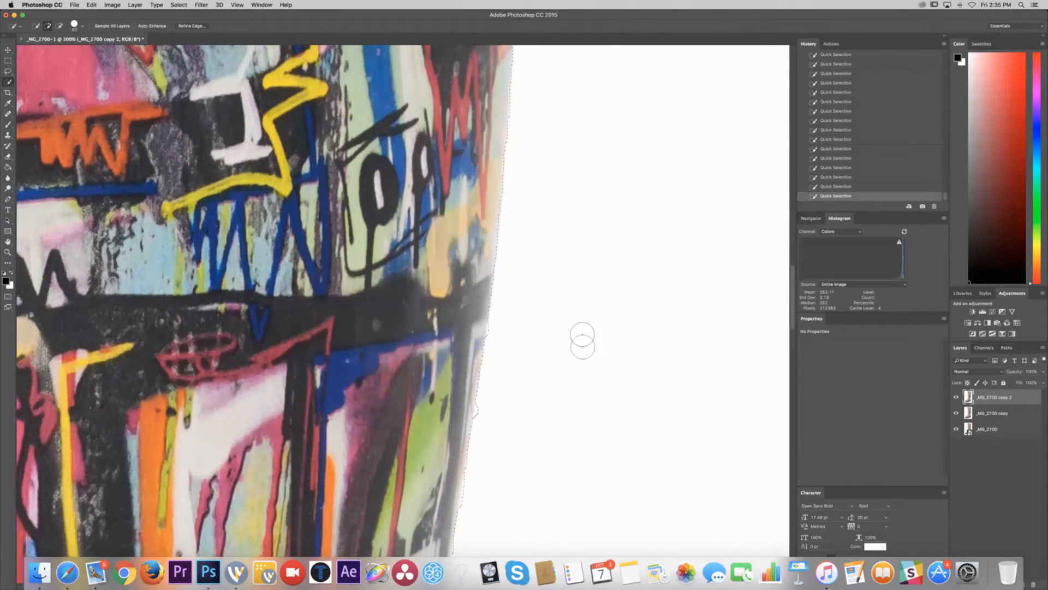
left_click(489, 407)
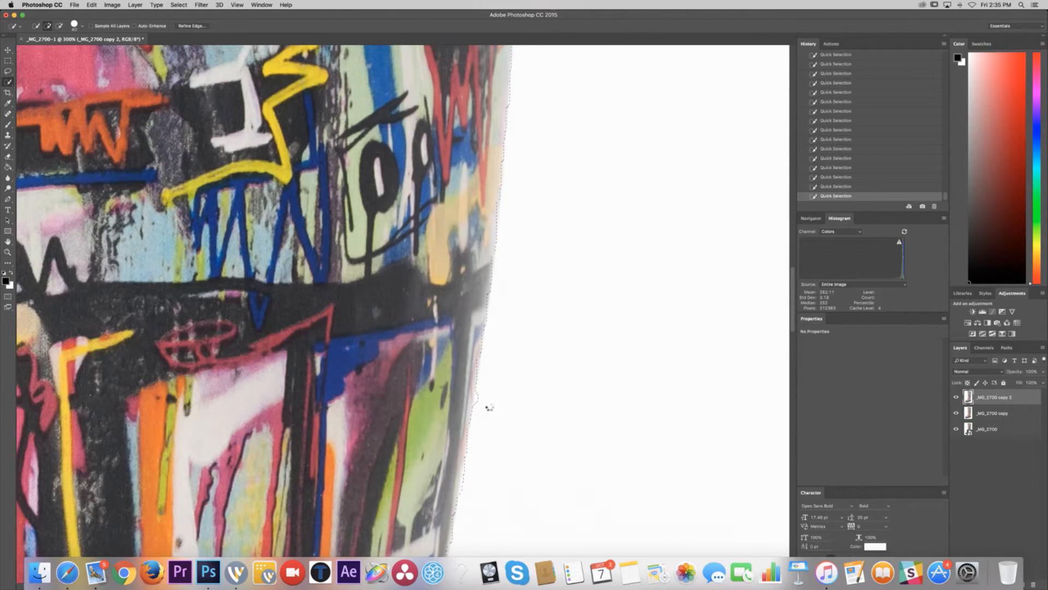
left_click(493, 411)
- Refine the background selection along the boot's lower rear edge, from the window motif down to the heel
scroll(487, 406, "down", 15)
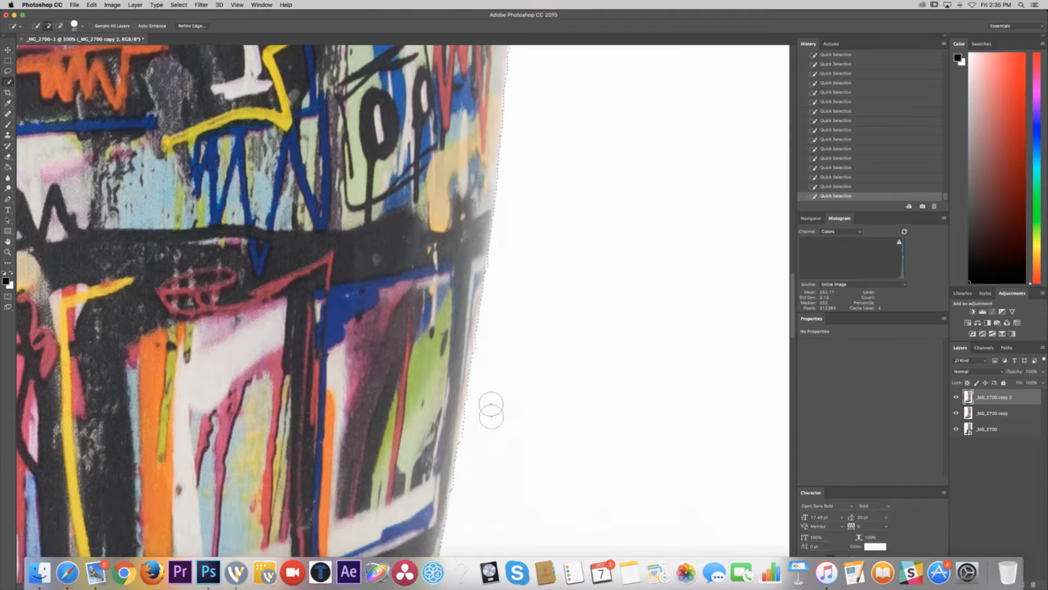
scroll(484, 382, "down", 4)
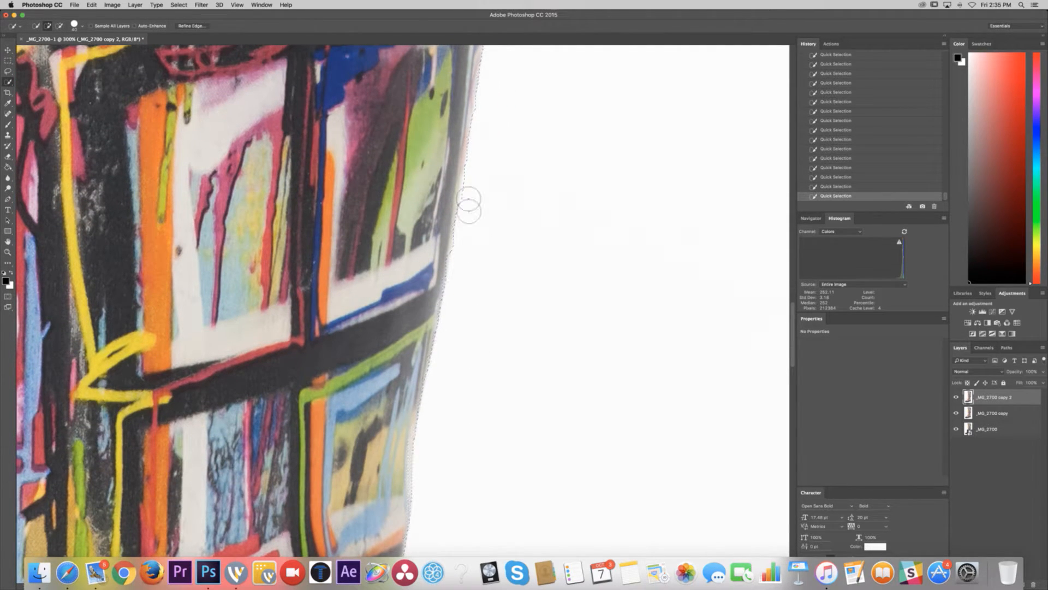
scroll(427, 339, "down", 10)
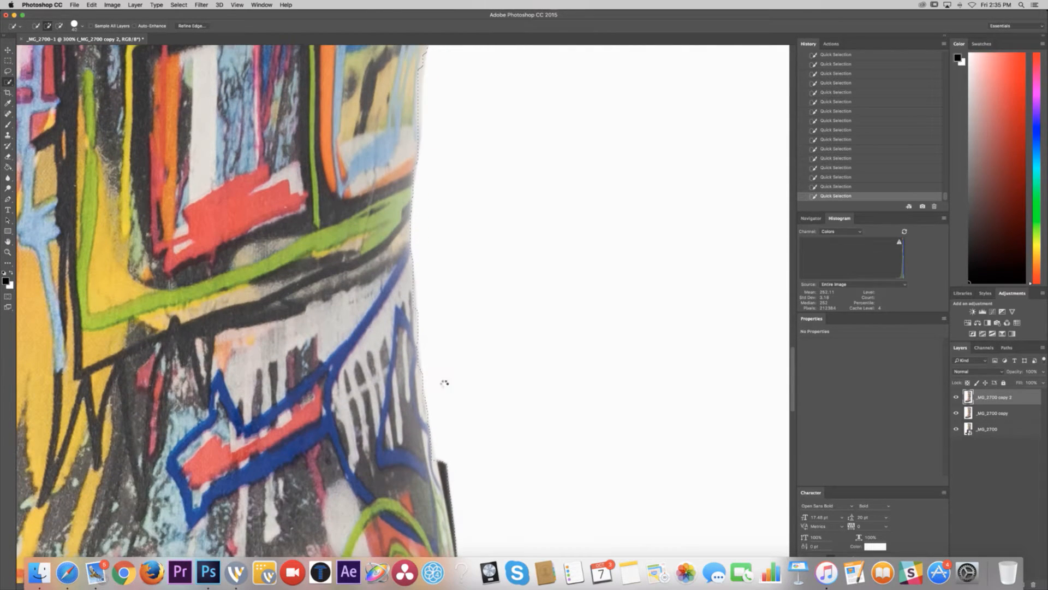
scroll(444, 408, "down", 10)
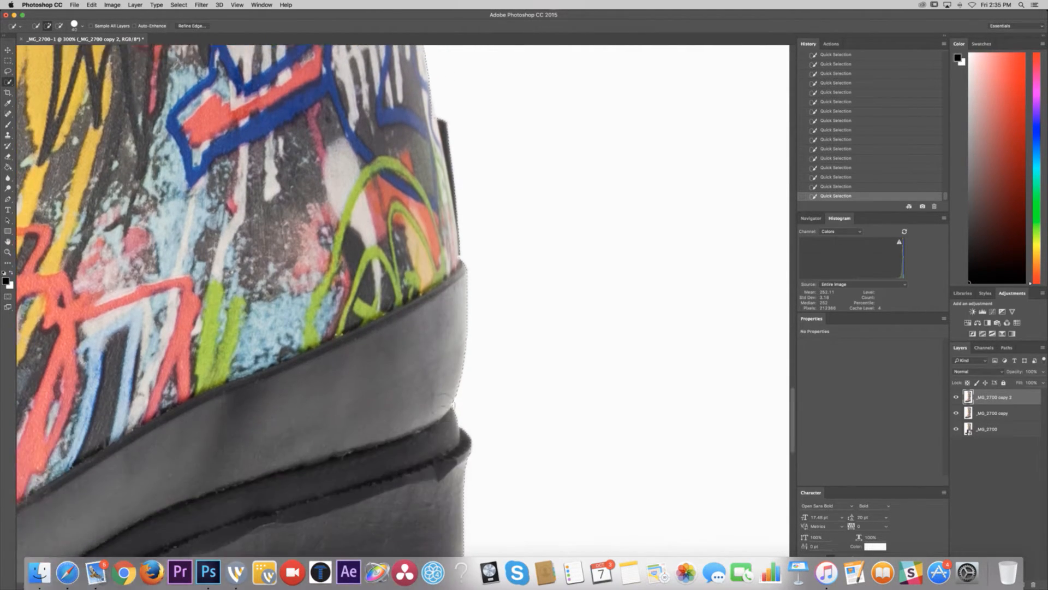
scroll(440, 411, "down", 8)
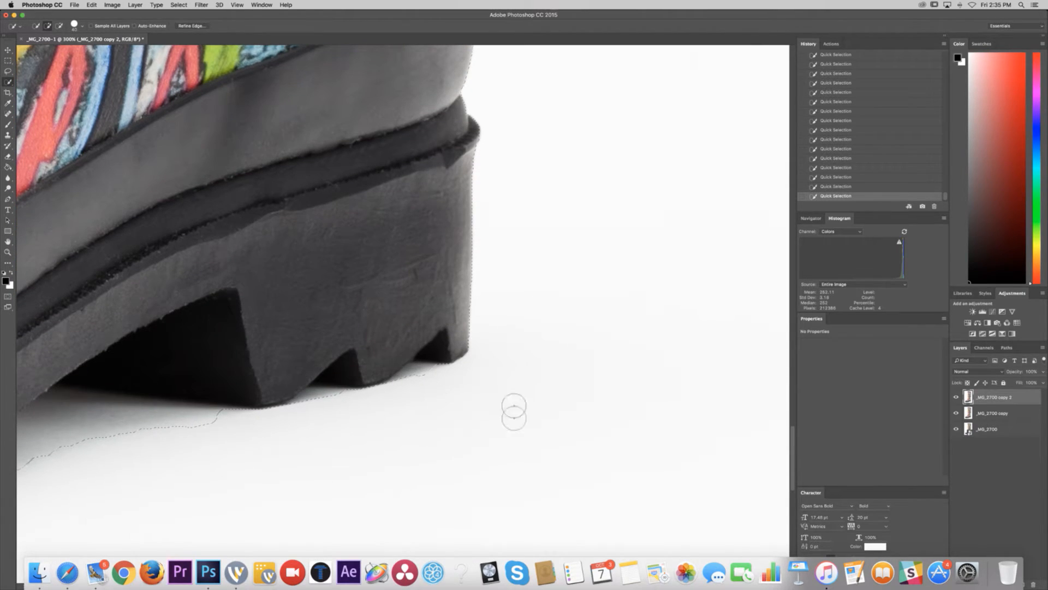
scroll(753, 404, "up", 6)
- Copy the selected background to a new layer and hide all the other layers
key("super+0")
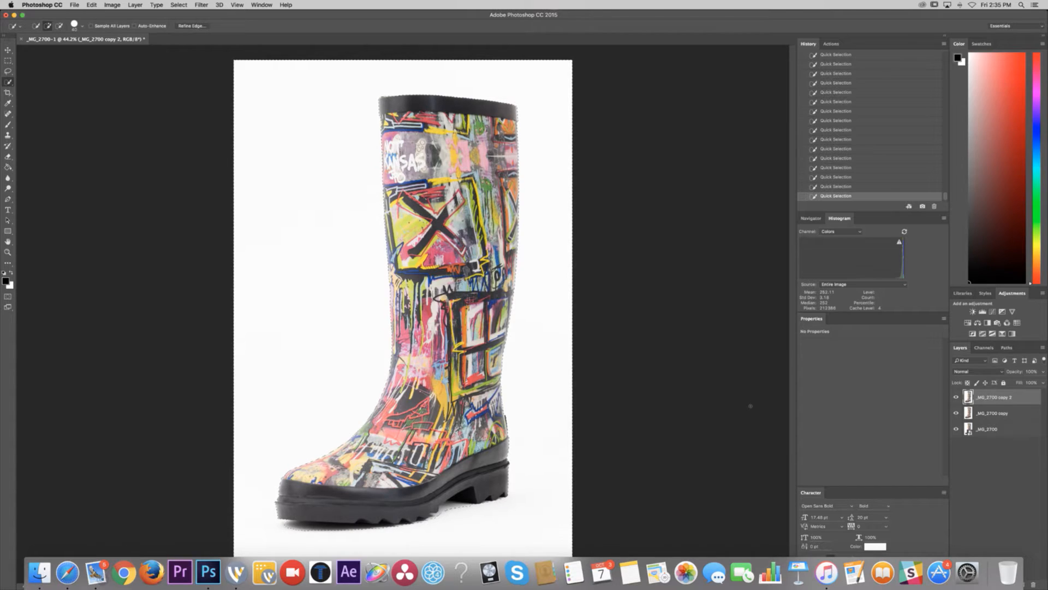
key("super+j")
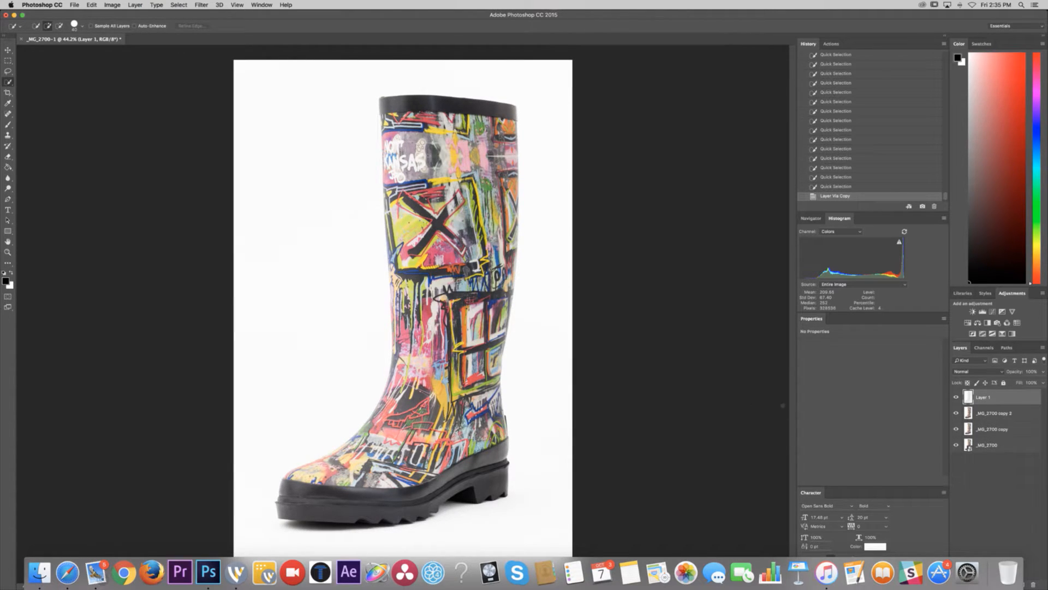
left_click(956, 396, "alt")
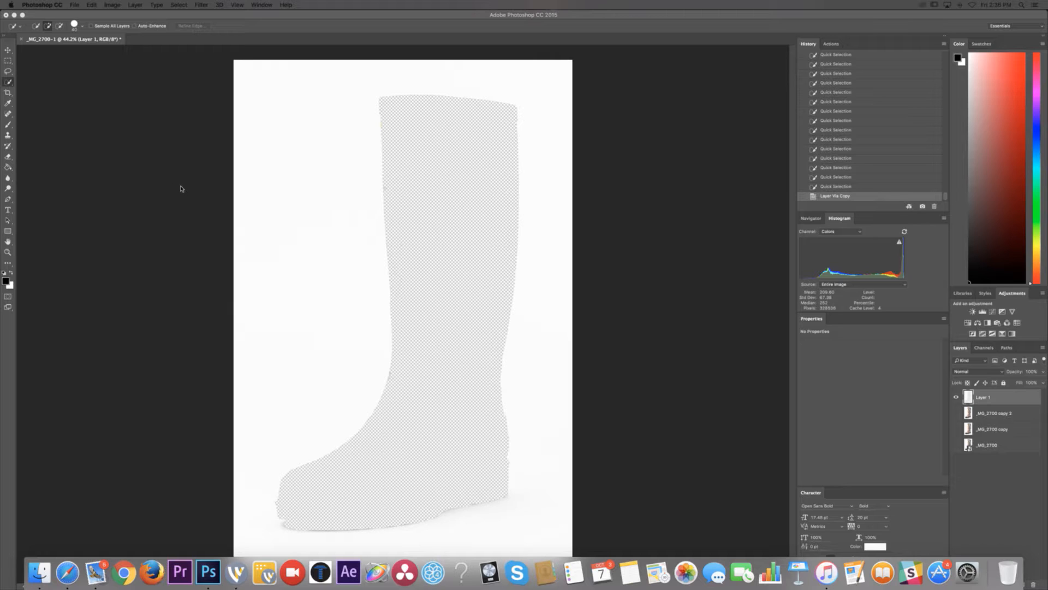
left_click(629, 282)
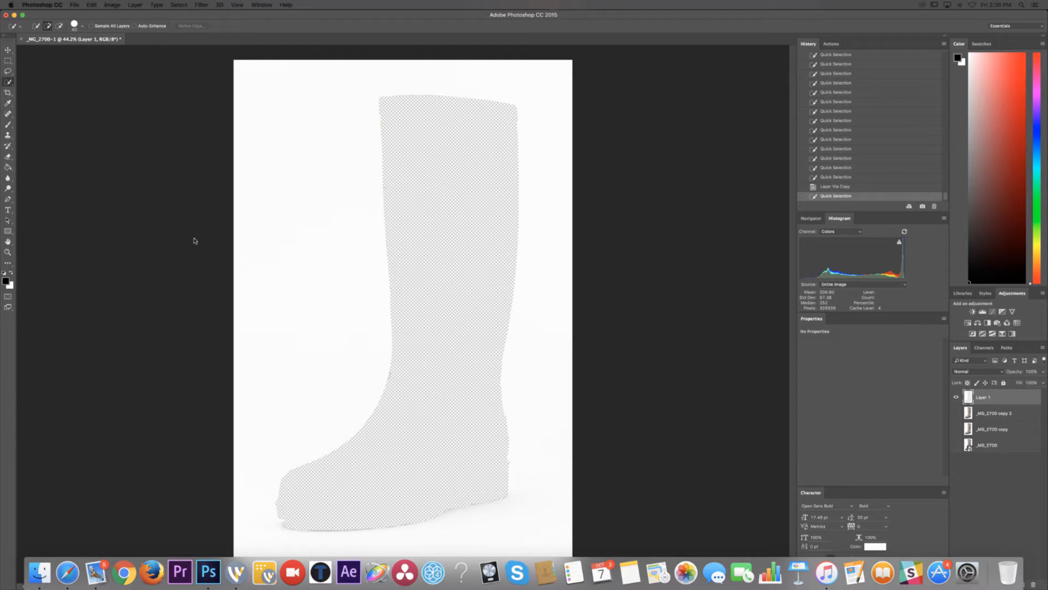
left_click(121, 312)
left_click_drag(0, 16, 0, 115)
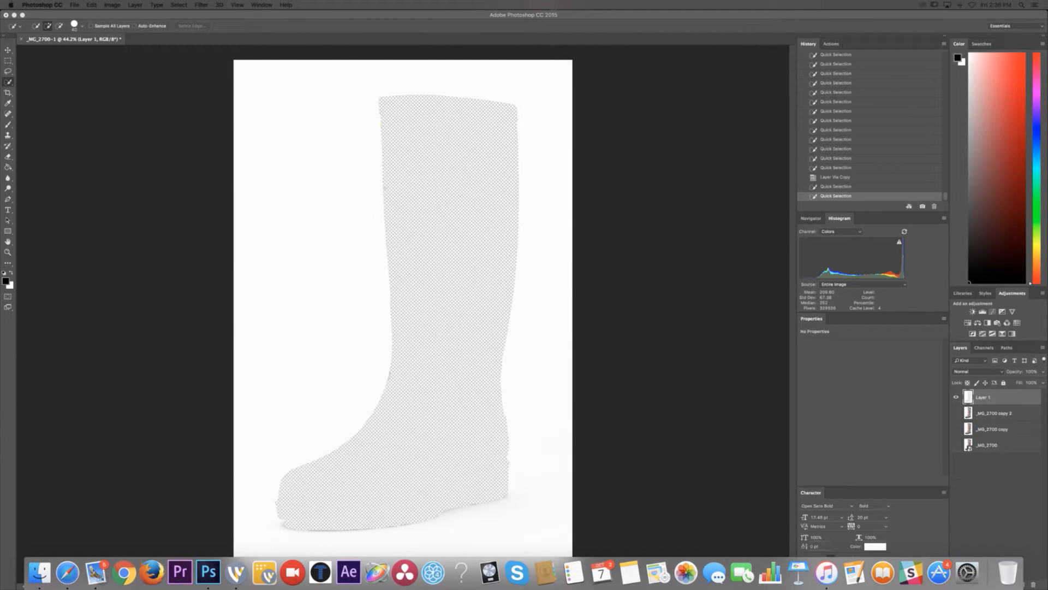
left_click_drag(0, 15, 0, 123)
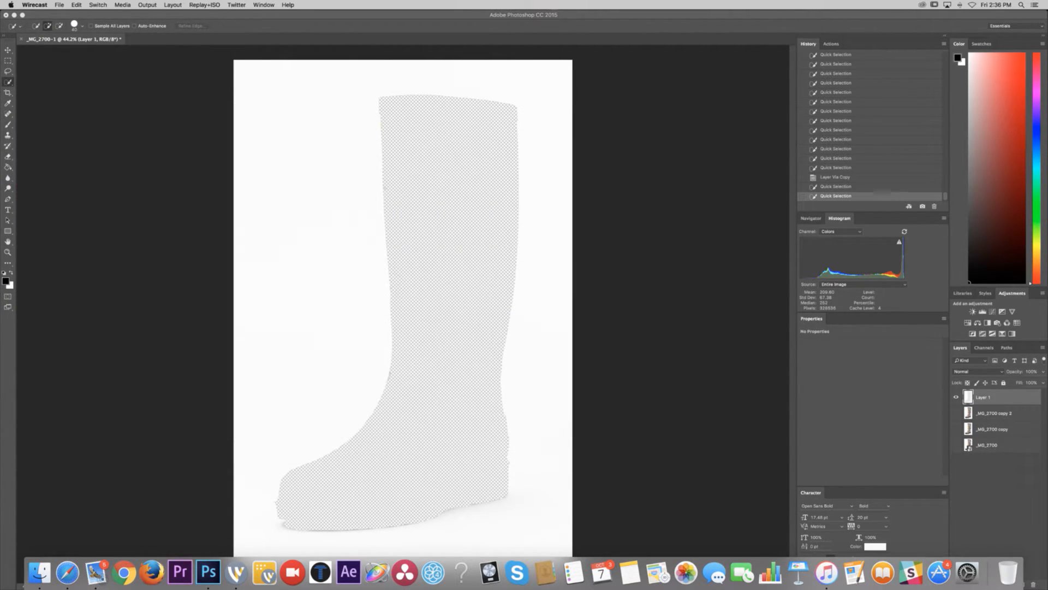
left_click(721, 237)
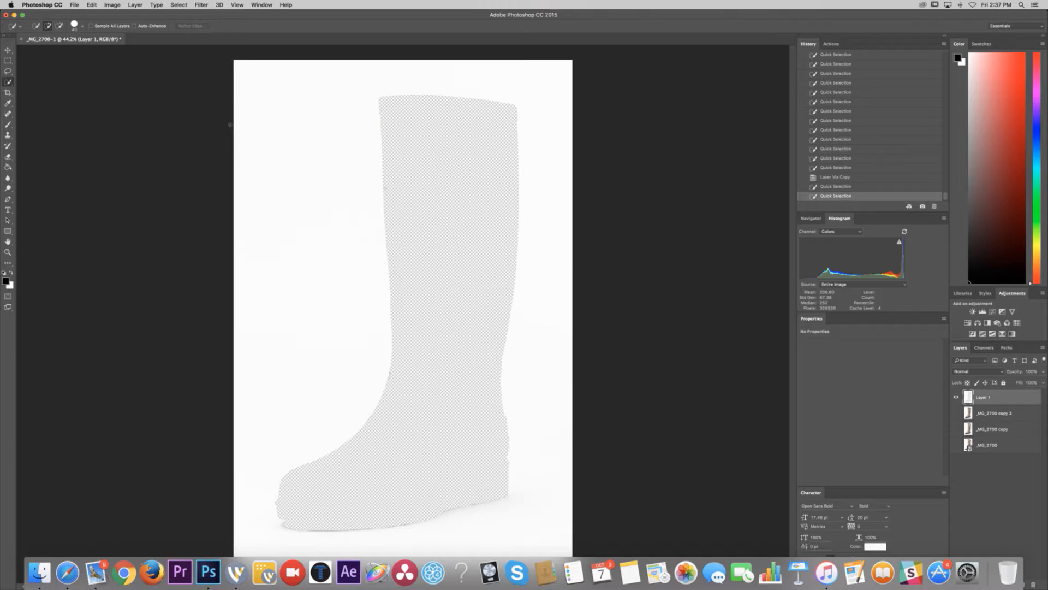
- Reposition and resize the application window so its lower edge and the layer controls fit above the dock
left_click(23, 15)
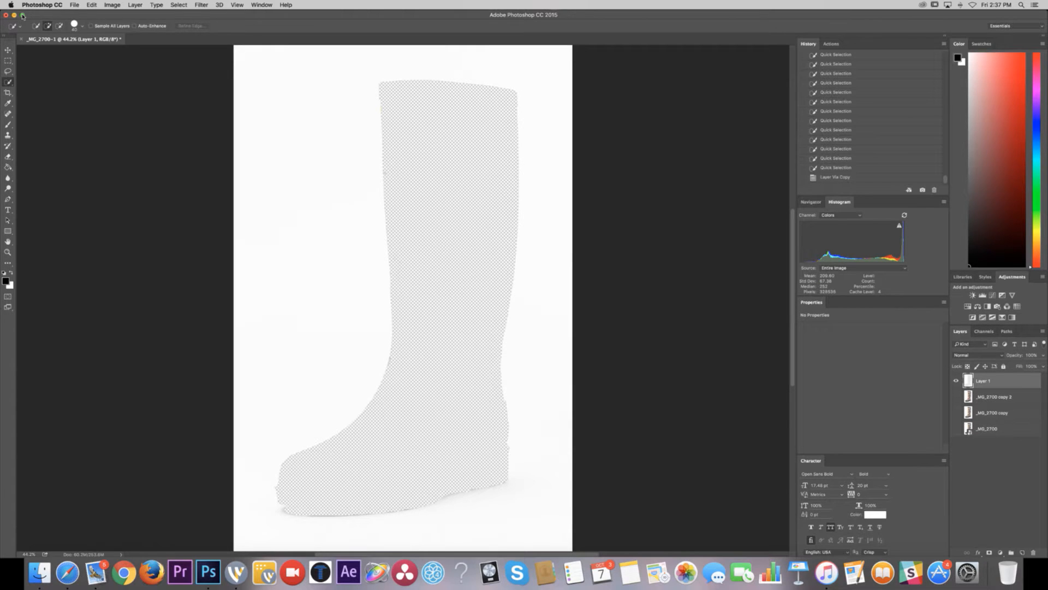
left_click(23, 16)
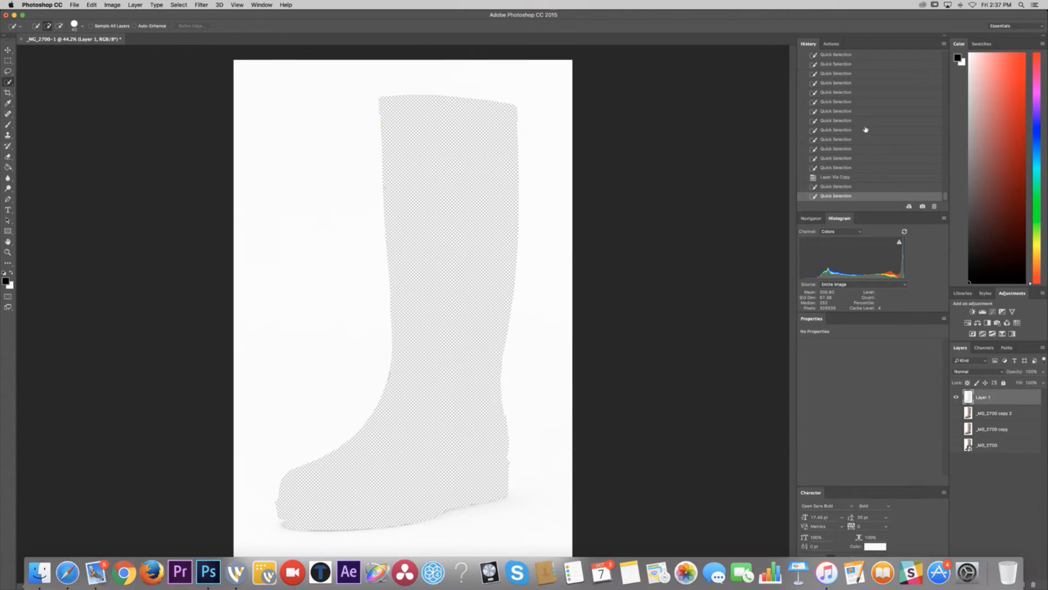
left_click_drag(959, 18, 930, 26)
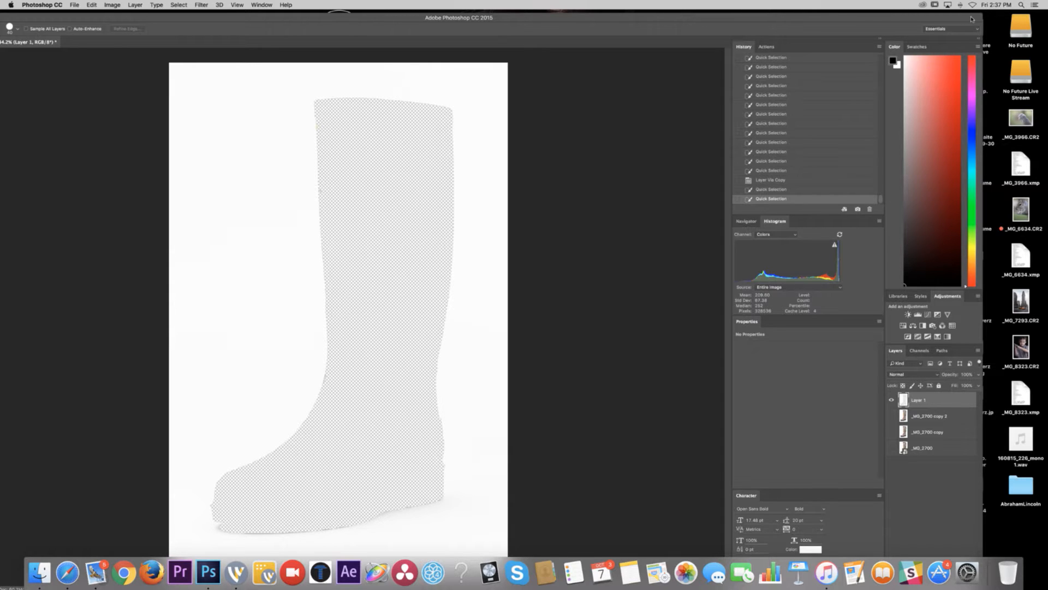
left_click_drag(971, 19, 907, 18)
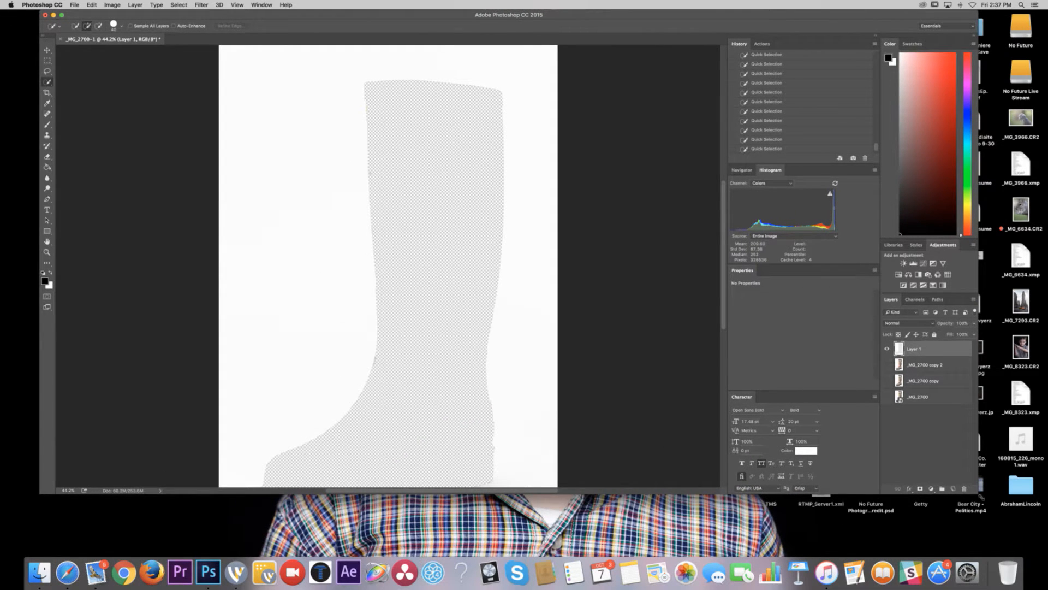
left_click_drag(977, 495, 1007, 537)
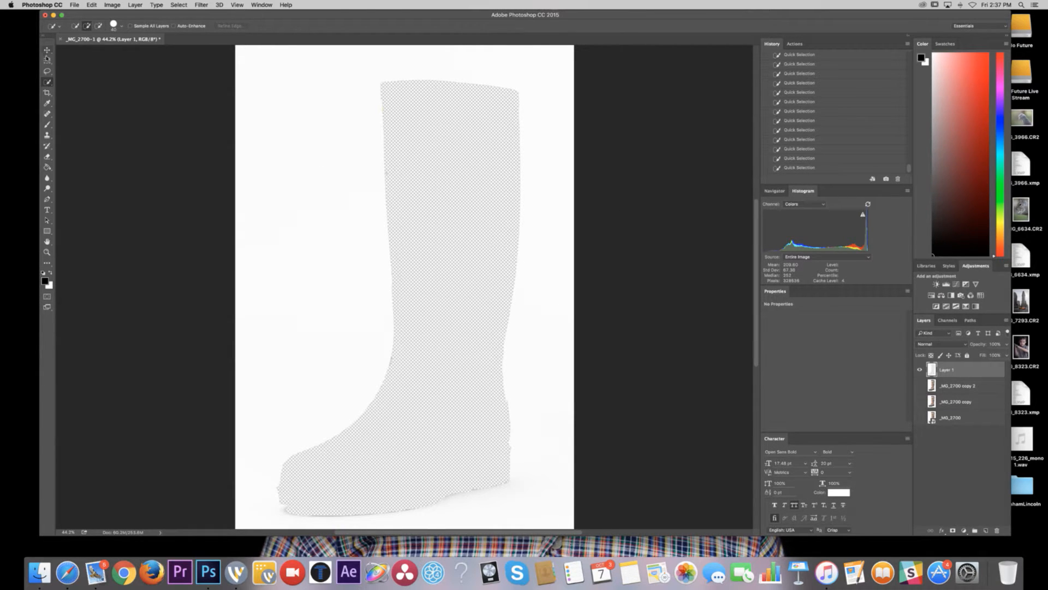
- Dodge the background's highlights around the boot and beneath its sole with a greatly enlarged Dodge brush
left_click(47, 188)
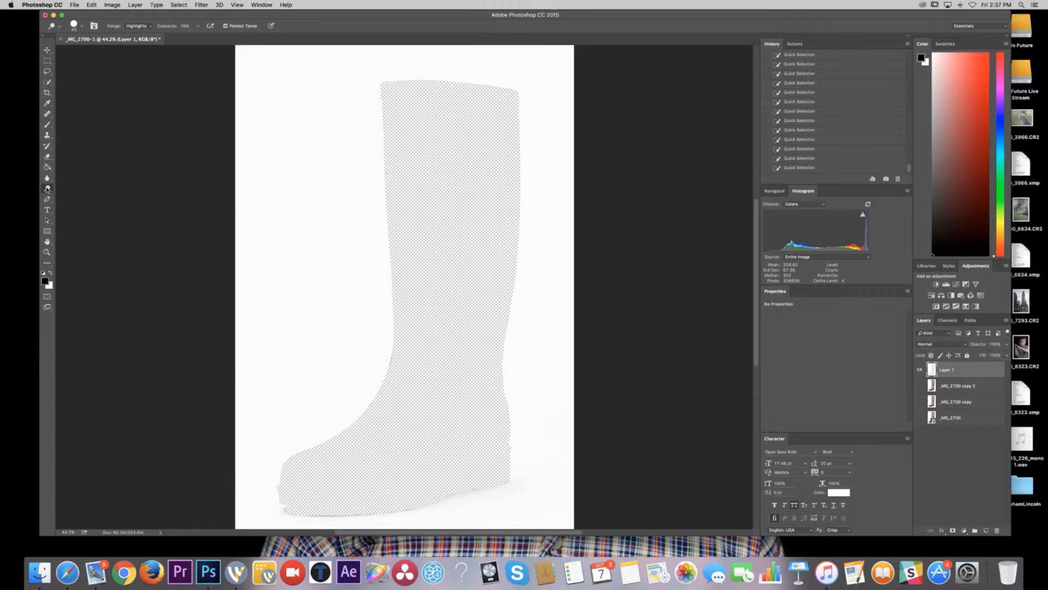
right_click(47, 189)
left_click(73, 187)
key("bracketright")
key("bracketright")
key("bracketright")
key("bracketright")
key("bracketright")
key("bracketright")
key("bracketright")
key("bracketright")
key("bracketright")
key("bracketright")
key("bracketright")
key("bracketright")
key("bracketright")
key("bracketright")
key("bracketright")
key("bracketright")
key("bracketright")
key("bracketright")
key("bracketright")
key("bracketright")
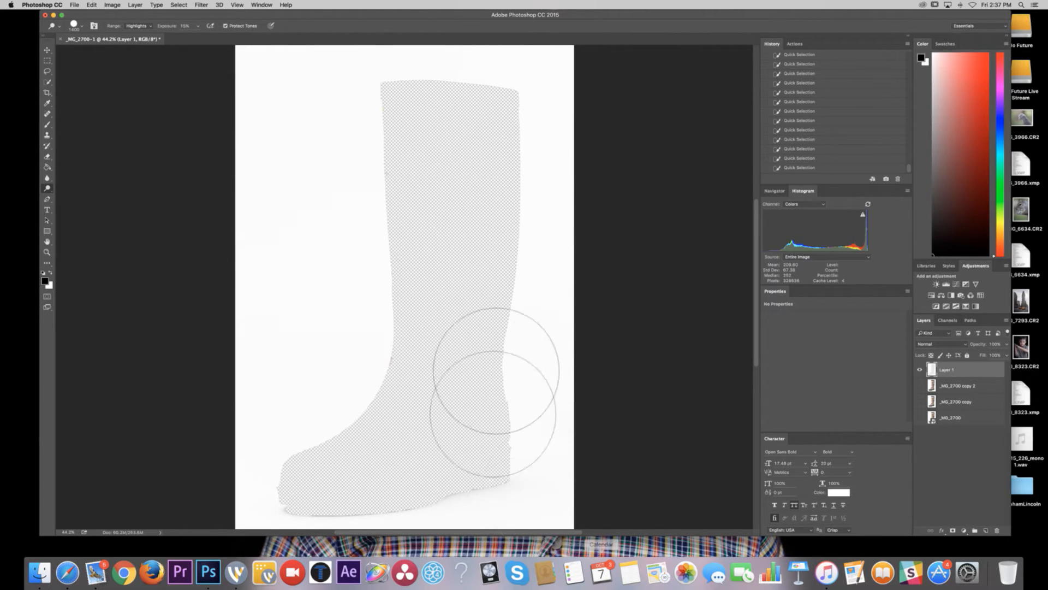
mouse_move(388, 42)
left_mouse_down()
mouse_move(412, 92)
mouse_move(348, 112)
mouse_move(421, 111)
mouse_move(328, 117)
mouse_move(304, 146)
mouse_move(381, 247)
mouse_move(267, 320)
mouse_move(559, 436)
mouse_move(549, 494)
mouse_move(475, 518)
mouse_move(533, 509)
mouse_move(522, 491)
left_mouse_up()
scroll(522, 492, "down", 5)
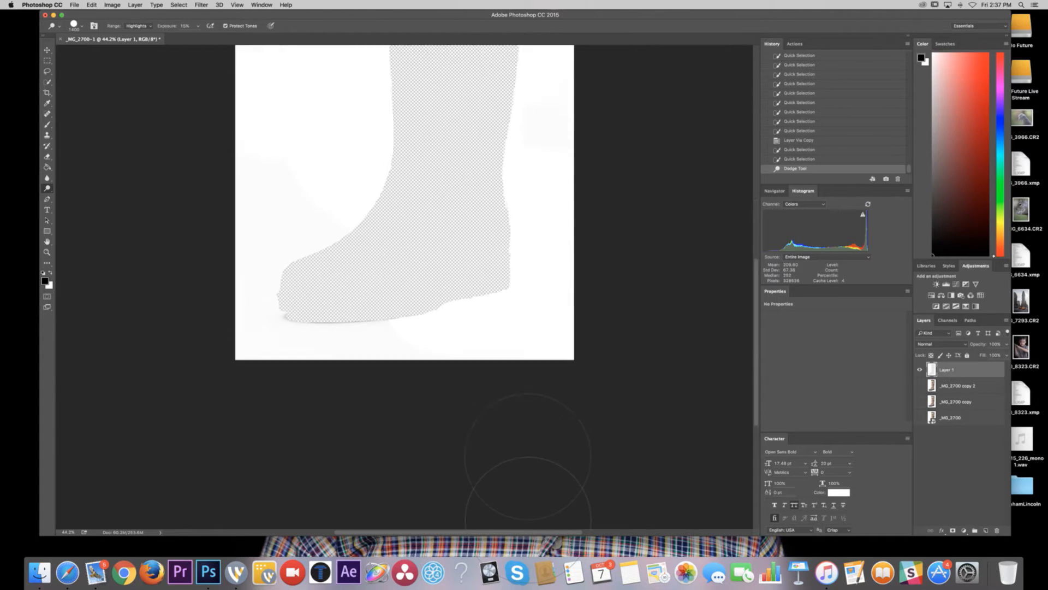
mouse_move(554, 264)
left_mouse_down()
mouse_move(323, 346)
mouse_move(276, 201)
mouse_move(50, 260)
mouse_move(258, 296)
left_mouse_up()
- Dodge the remaining grey patches in front of and behind the boot's shaft and around the cuff
scroll(258, 296, "up", 1)
scroll(259, 295, "up", 3)
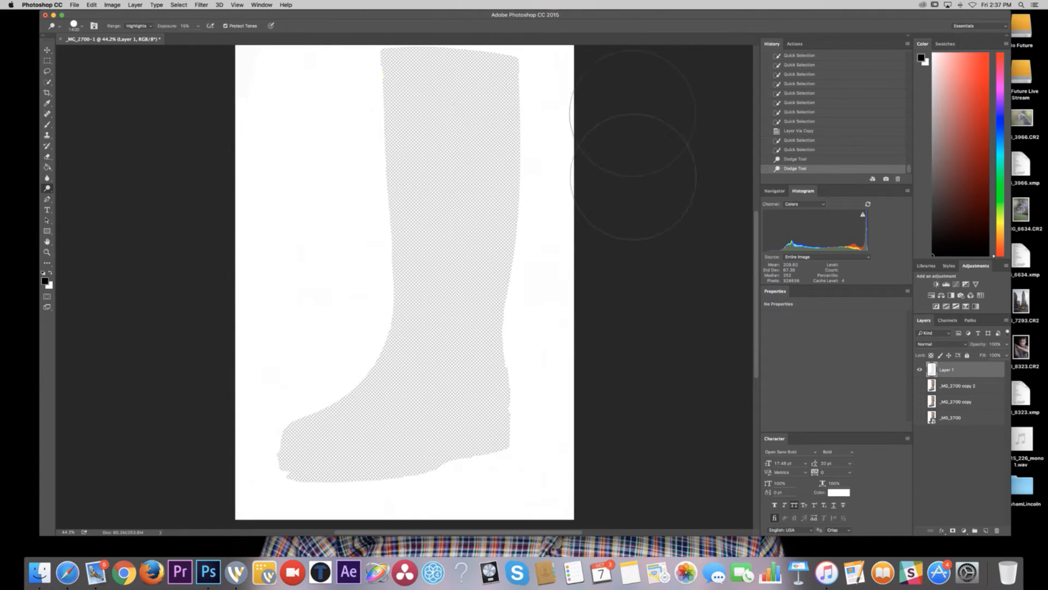
scroll(423, 208, "up", 3)
mouse_move(346, 197)
left_mouse_down()
mouse_move(190, 175)
mouse_move(438, 133)
mouse_move(622, 157)
mouse_move(605, 225)
mouse_move(471, 308)
mouse_move(396, 374)
mouse_move(340, 375)
mouse_move(450, 408)
mouse_move(493, 403)
mouse_move(515, 368)
mouse_move(530, 497)
mouse_move(556, 357)
mouse_move(229, 403)
mouse_move(498, 442)
mouse_move(217, 405)
mouse_move(204, 418)
mouse_move(247, 381)
mouse_move(351, 242)
mouse_move(304, 351)
left_mouse_up()
scroll(459, 393, "down", 3)
scroll(304, 393, "up", 3)
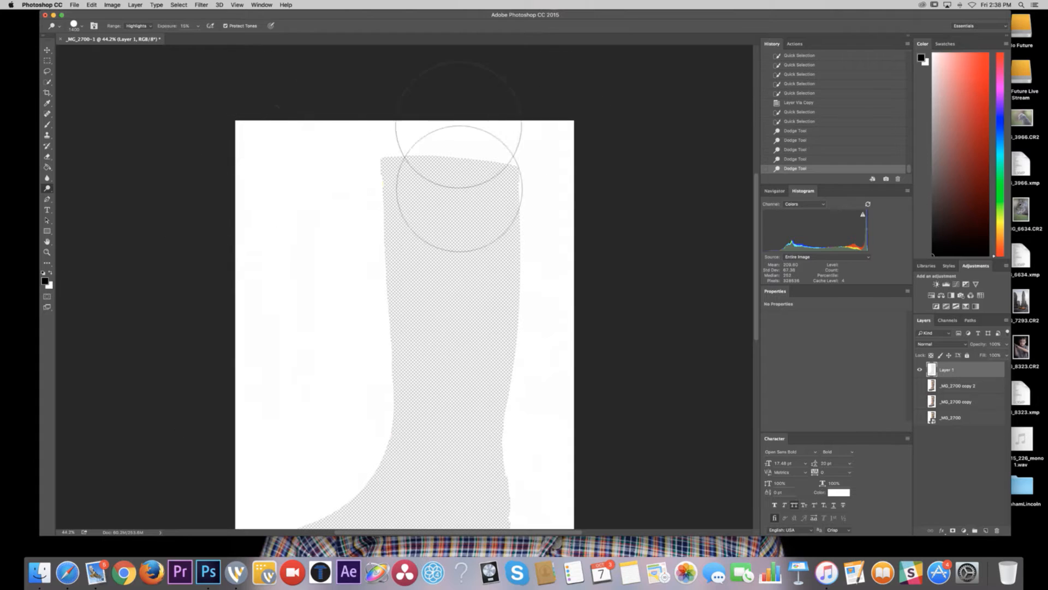
mouse_move(496, 311)
left_mouse_down()
mouse_move(461, 243)
mouse_move(382, 201)
mouse_move(646, 213)
mouse_move(354, 173)
left_mouse_up()
mouse_move(354, 237)
left_mouse_down()
mouse_move(316, 501)
mouse_move(449, 510)
left_mouse_up()
scroll(449, 491, "down", 4)
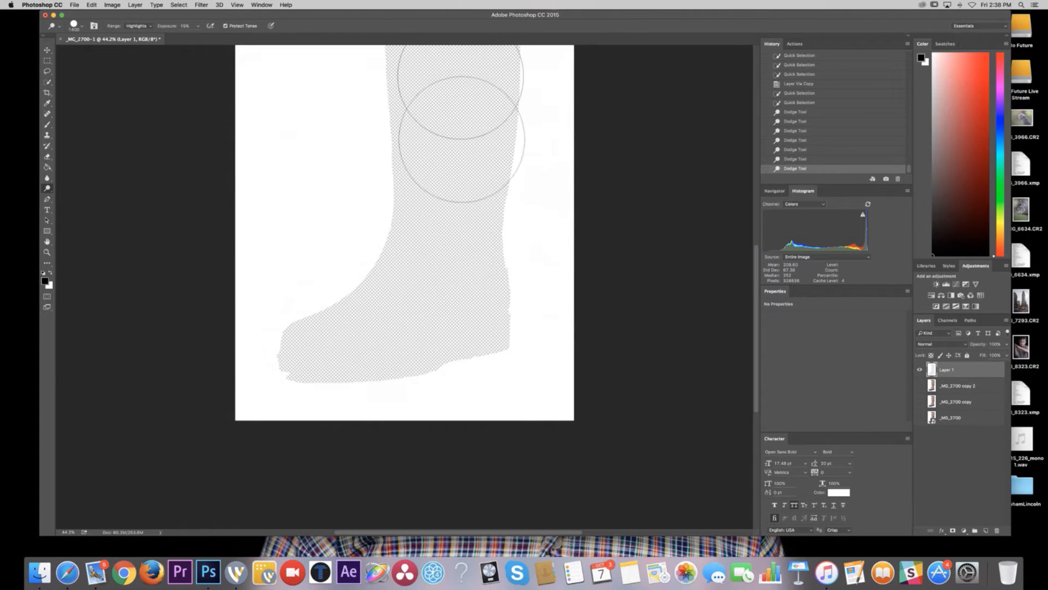
left_click_drag(373, 206, 362, 247)
- Enlarge the Dodge brush further and brighten the whole background layer once more
scroll(362, 247, "up", 9)
key("super+minus")
key("super+minus")
key("super+minus")
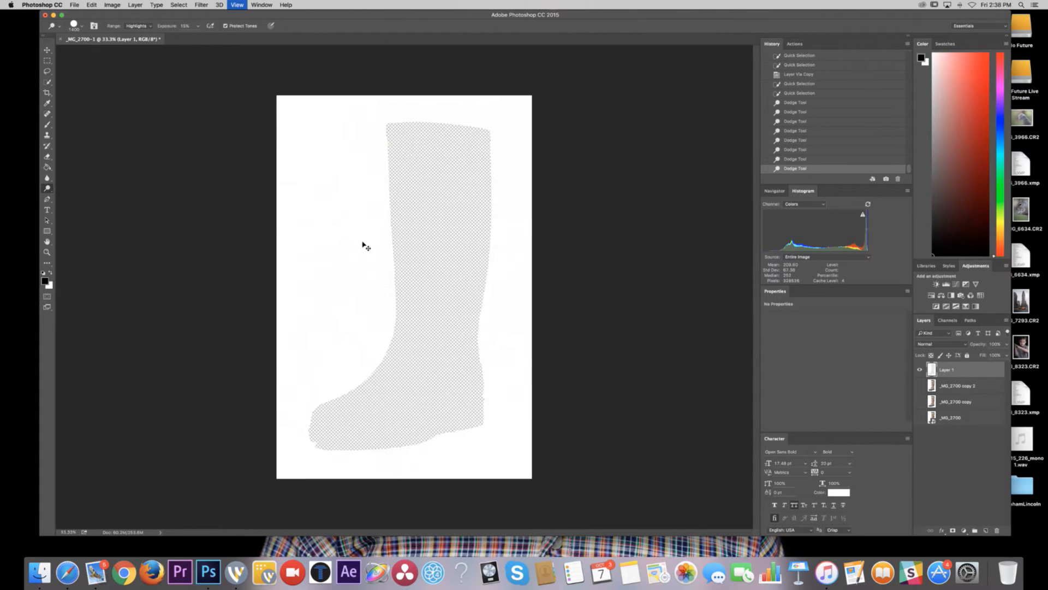
key("bracketright")
key("bracketright")
key("bracketright")
key("bracketright")
key("bracketright")
key("bracketright")
key("bracketright")
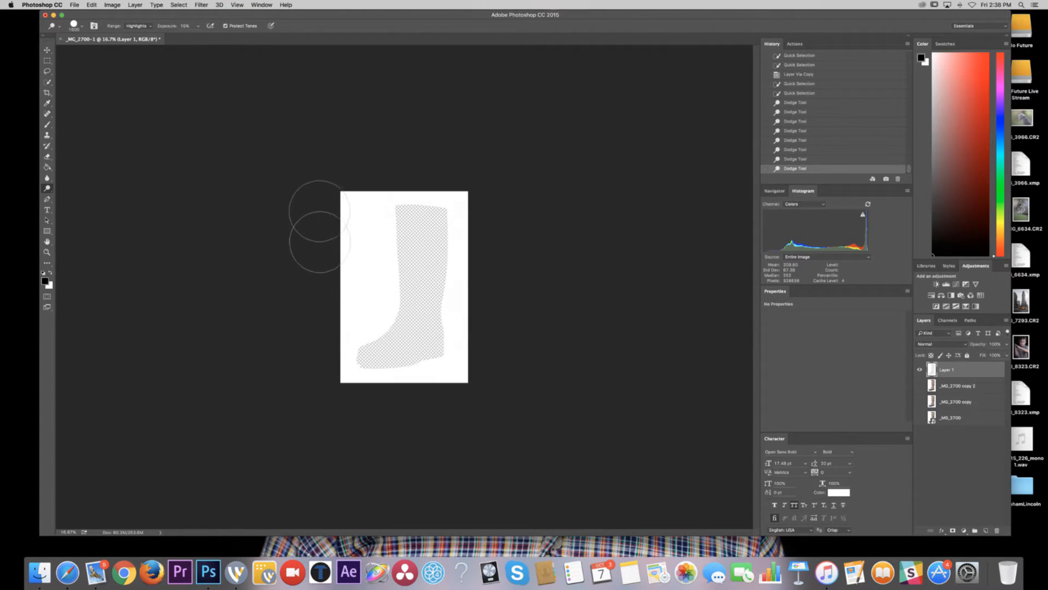
key("bracketright")
key("bracketright")
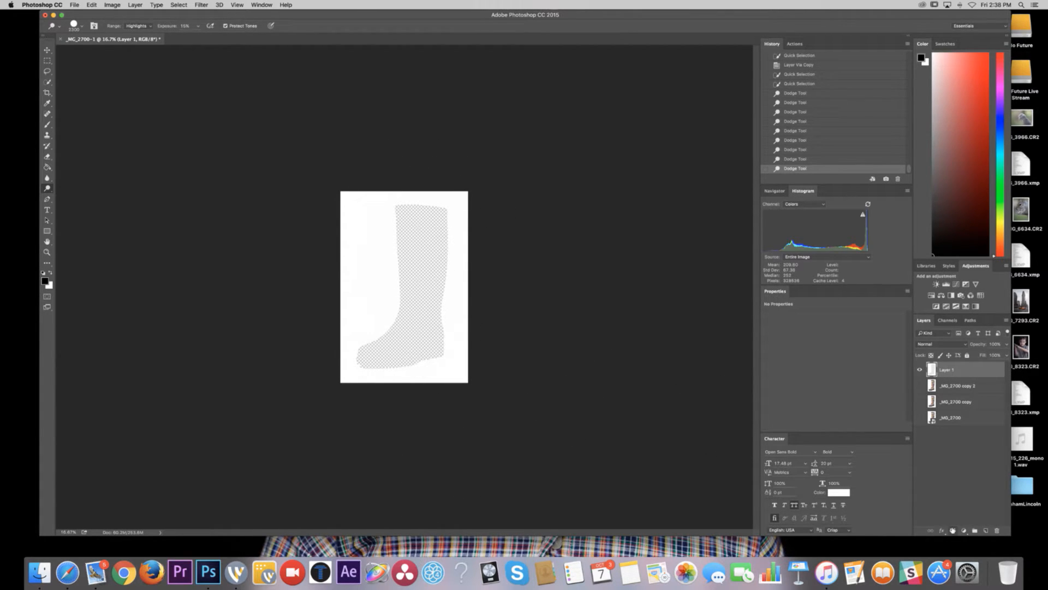
- Add a layer mask to Layer 1 and invert it to white
left_click(953, 530, "alt")
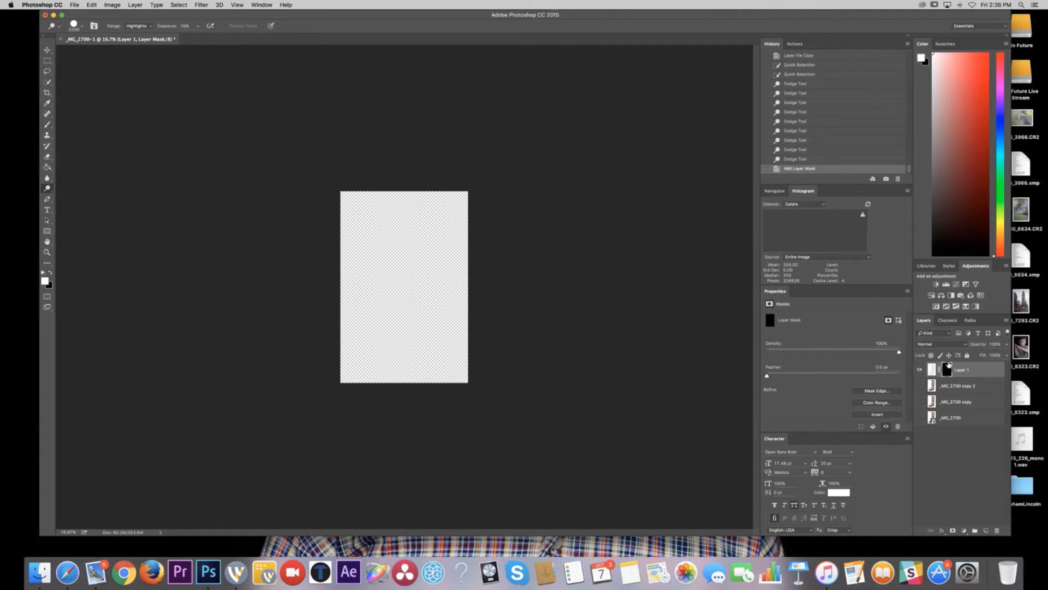
left_click(949, 368)
key("super+i")
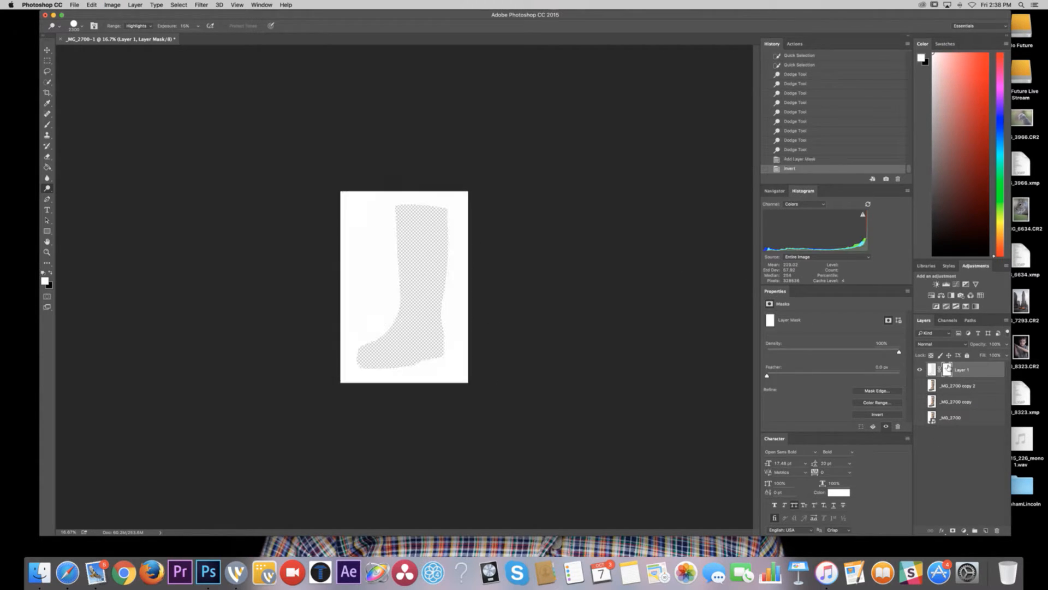
- Set up the Brush tool with a solid round tip and black foreground colour for painting on the layer mask
key("x")
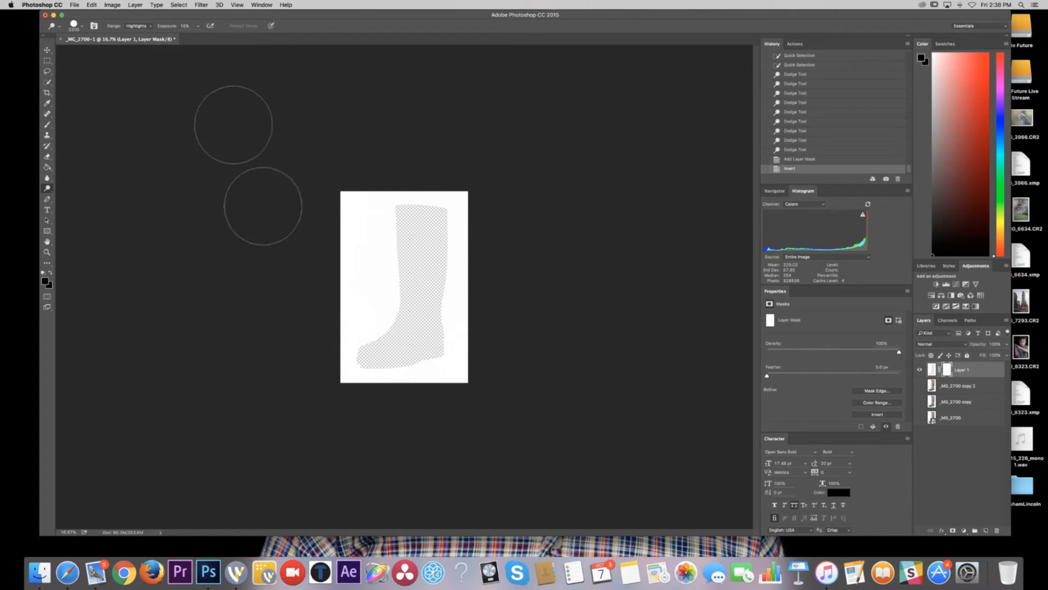
key("b")
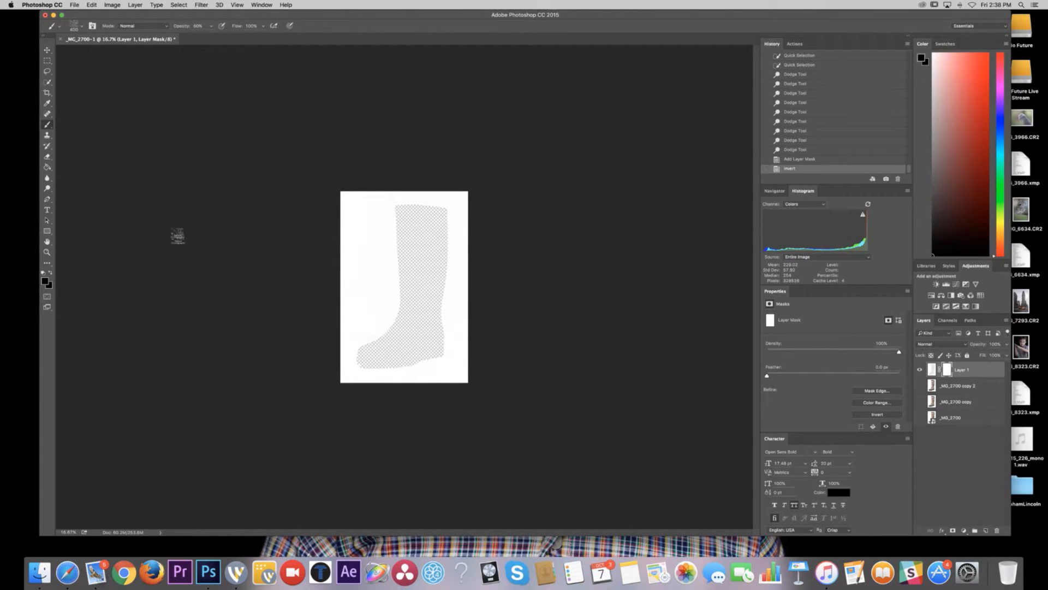
left_click(84, 25)
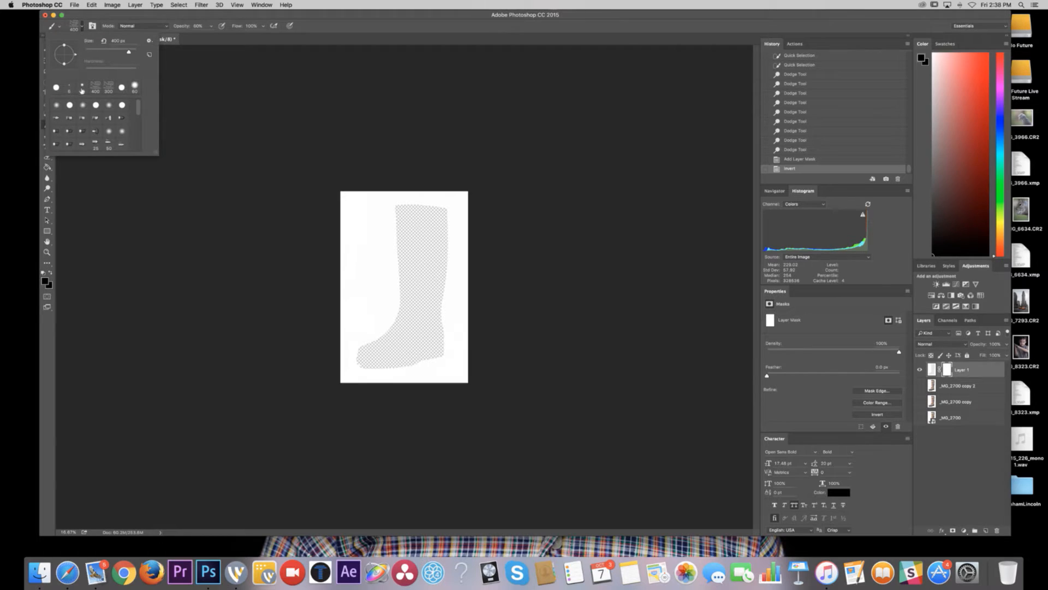
left_click(70, 105)
left_click(197, 25)
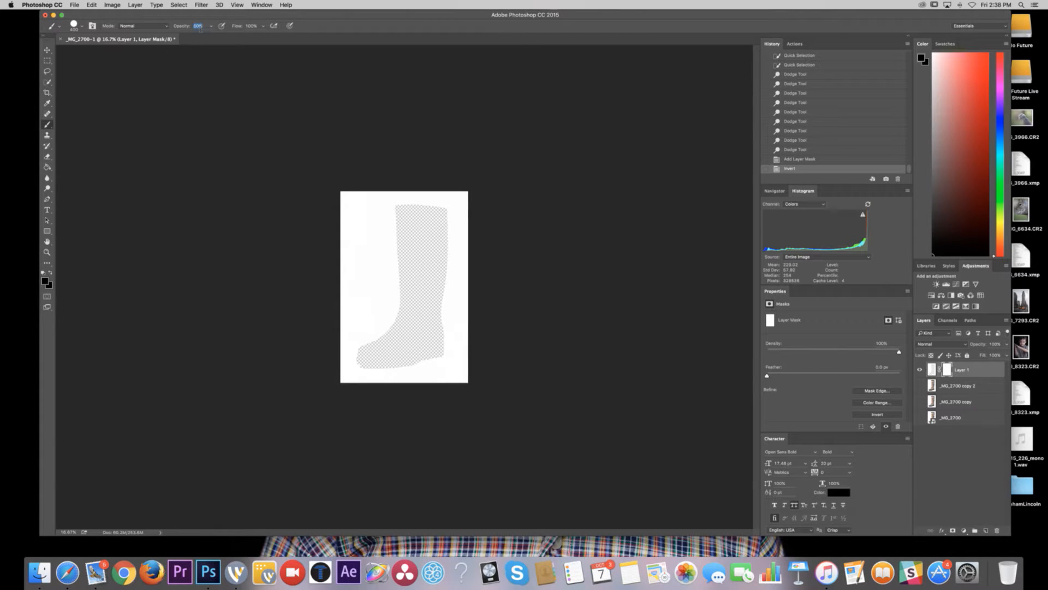
left_click(210, 26)
left_click(332, 150)
- Shrink the brush and mask out the stray curved coloured line inside the boot cutout near the shaft's front edge
key("super+plus")
key("super+plus")
key("super+plus")
key("super+plus")
key("super+plus")
key("super+plus")
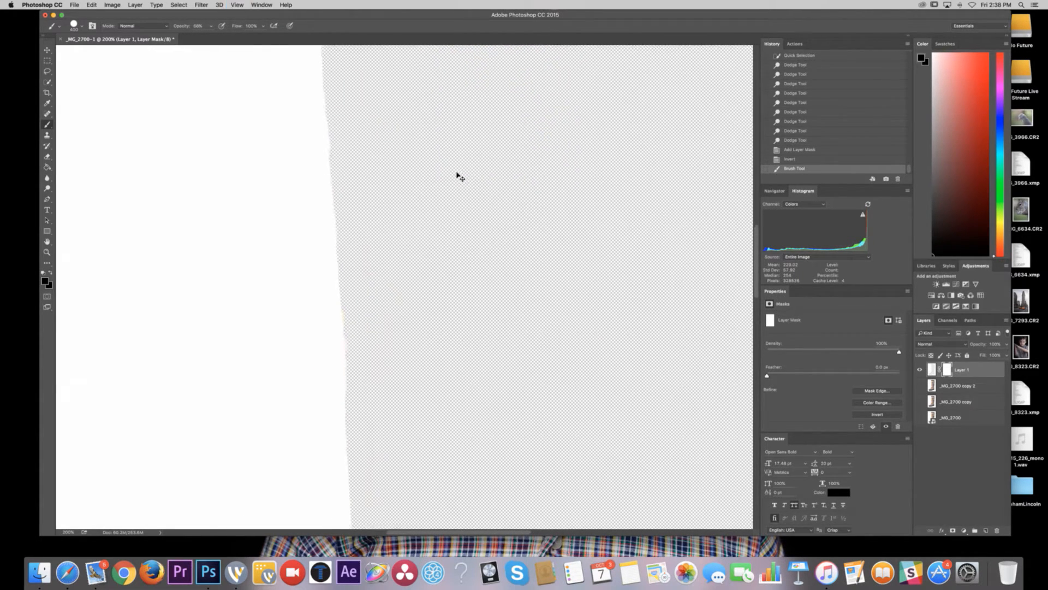
key("super+plus")
key("super+plus")
key("super+plus")
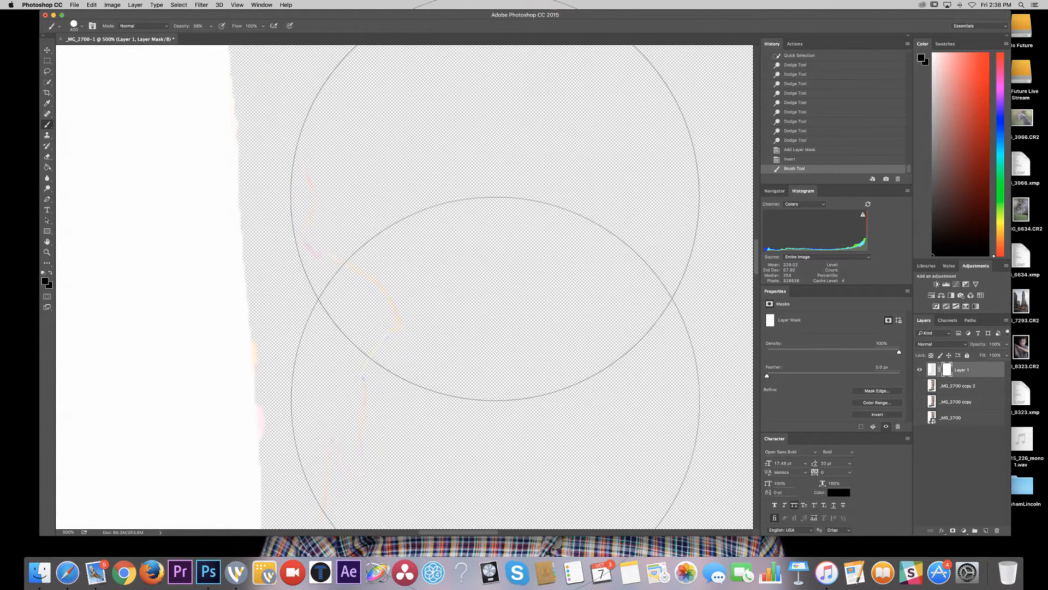
key("bracketleft")
key("bracketleft")
key("bracketleft")
key("bracketleft")
key("bracketleft")
key("bracketleft")
key("bracketleft")
key("bracketleft")
key("bracketleft")
key("bracketleft")
key("bracketleft")
key("bracketleft")
key("bracketleft")
key("bracketleft")
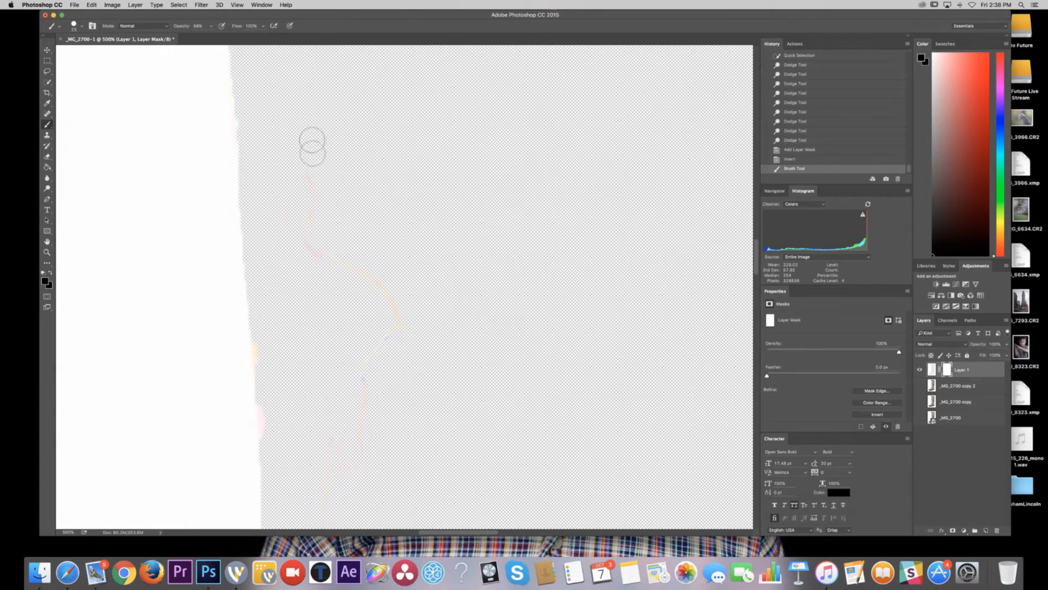
mouse_move(316, 218)
left_mouse_down()
mouse_move(311, 247)
mouse_move(326, 268)
mouse_move(303, 251)
mouse_move(335, 280)
mouse_move(358, 265)
mouse_move(294, 219)
left_mouse_up()
mouse_move(386, 322)
left_mouse_down()
mouse_move(389, 333)
mouse_move(373, 321)
left_mouse_up()
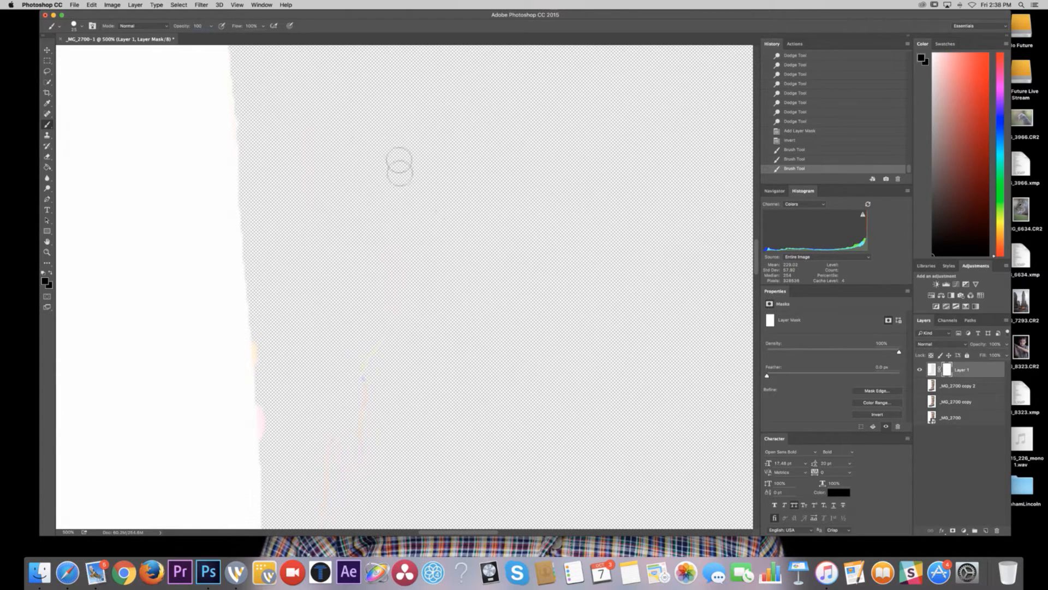
- Set the brush opacity to 100% and mask out the leftover line fragments and coloured fringe along the shaft's front edge
left_click_drag(368, 290, 401, 281)
mouse_move(361, 409)
left_mouse_down()
mouse_move(409, 274)
mouse_move(359, 367)
mouse_move(315, 388)
mouse_move(277, 332)
mouse_move(268, 367)
mouse_move(265, 350)
mouse_move(272, 440)
mouse_move(272, 418)
mouse_move(320, 429)
mouse_move(340, 456)
mouse_move(415, 421)
mouse_move(363, 427)
mouse_move(356, 445)
mouse_move(351, 405)
mouse_move(269, 294)
mouse_move(276, 334)
left_mouse_up()
scroll(352, 407, "down", 4)
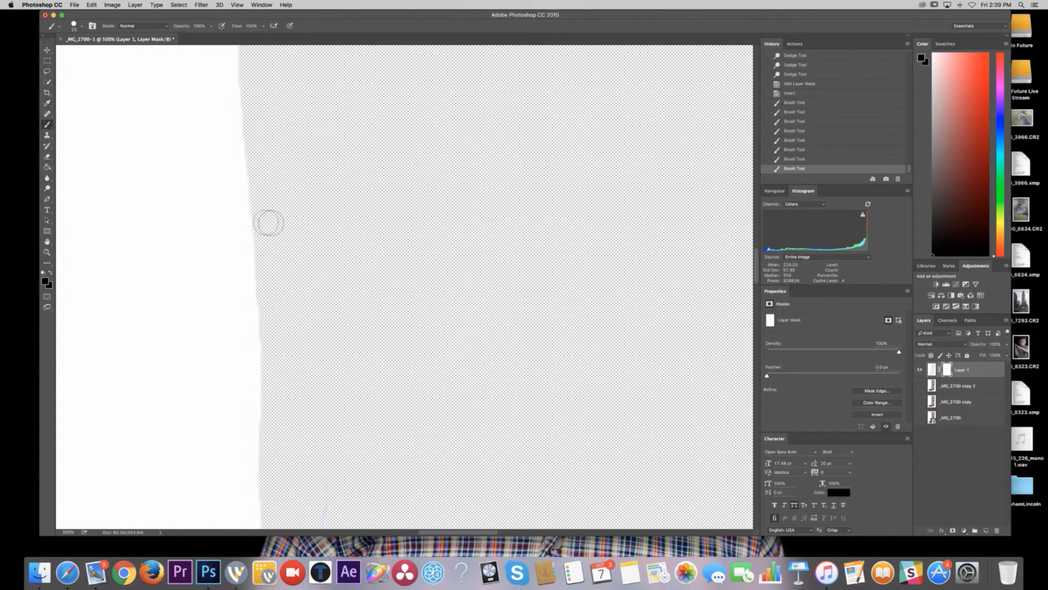
mouse_move(260, 198)
left_mouse_down()
mouse_move(269, 255)
mouse_move(342, 236)
left_mouse_up()
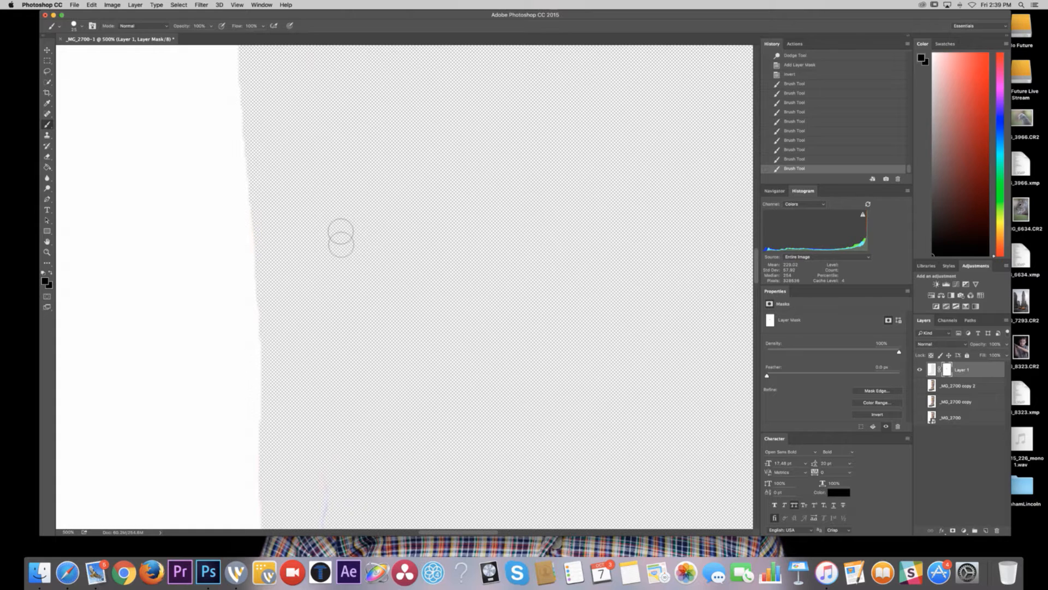
- Mask out the faint blue and pink line farther down inside the shaft cutout
key("super+equal")
key("super+equal")
key("super+equal")
scroll(275, 254, "left", 1)
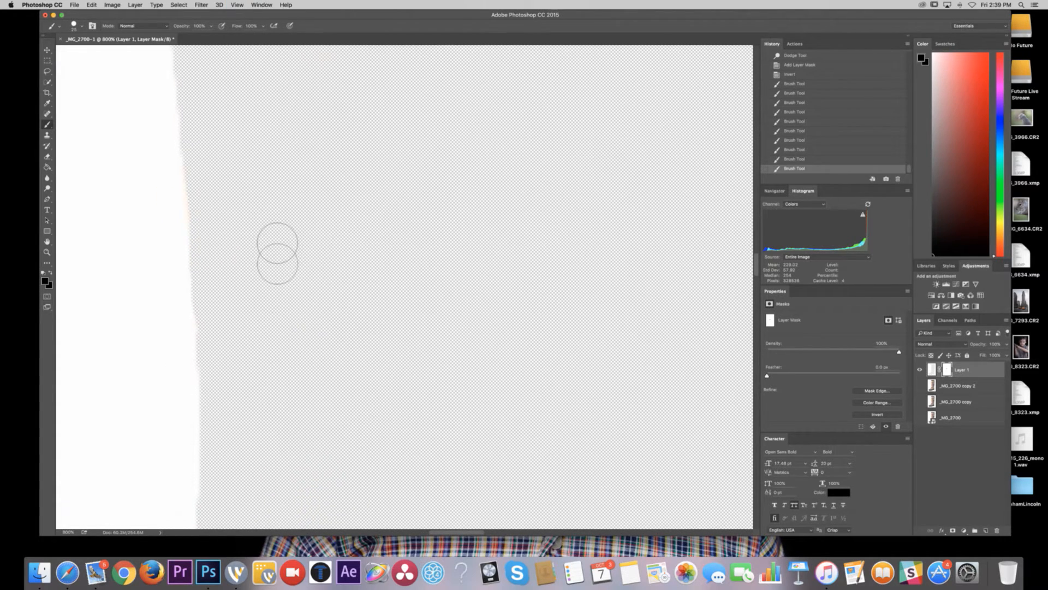
mouse_move(303, 268)
left_mouse_down()
mouse_move(308, 357)
mouse_move(298, 415)
left_mouse_up()
scroll(349, 372, "down", 5)
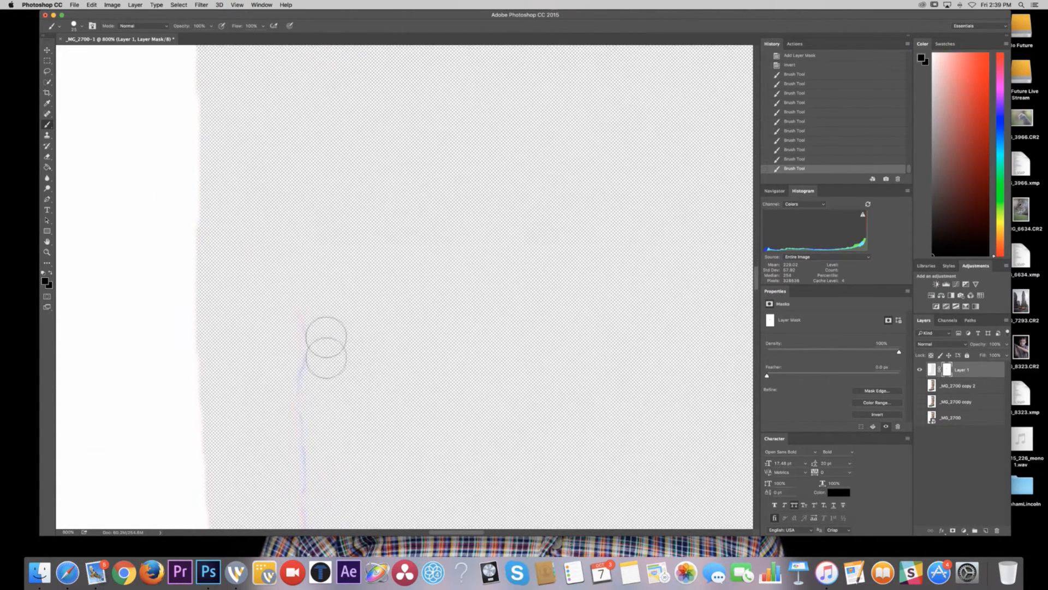
left_click_drag(300, 375, 319, 524)
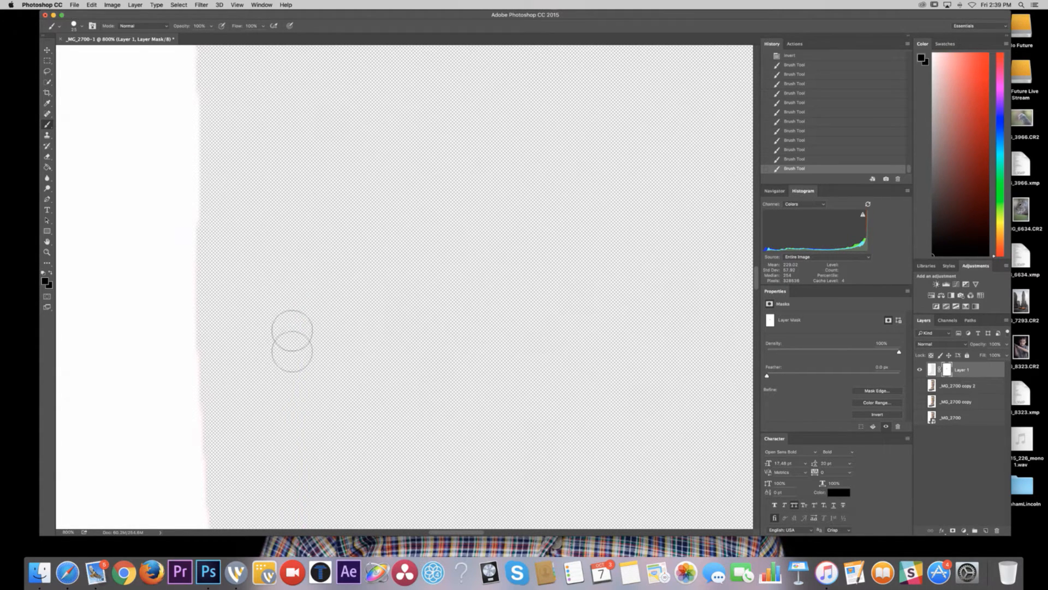
- Mask out the stray traces and edge fringe along the next lower stretch of the shaft's front edge
scroll(292, 338, "down", 2)
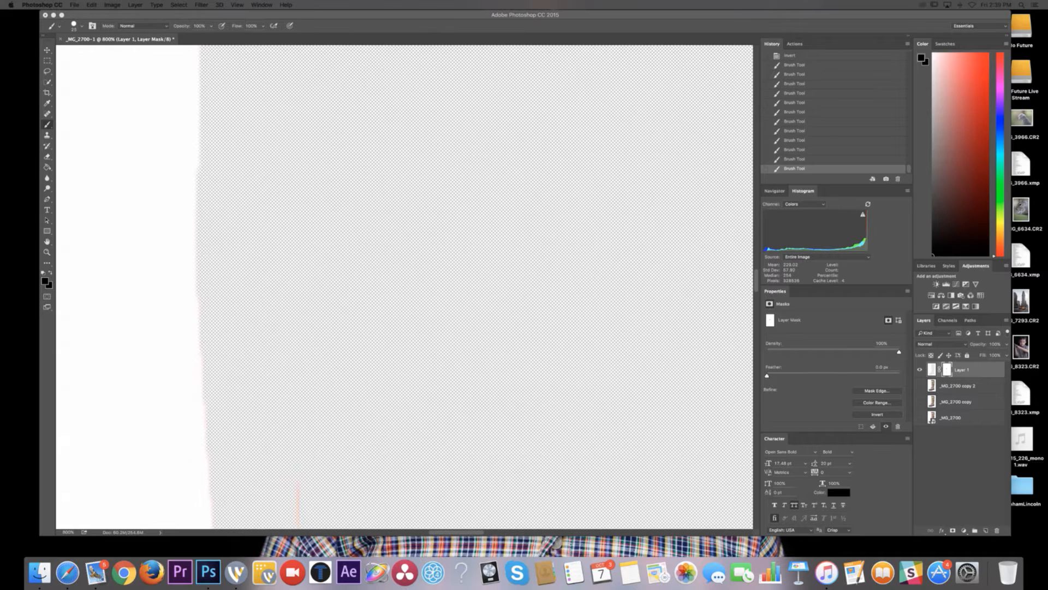
scroll(334, 328, "down", 5)
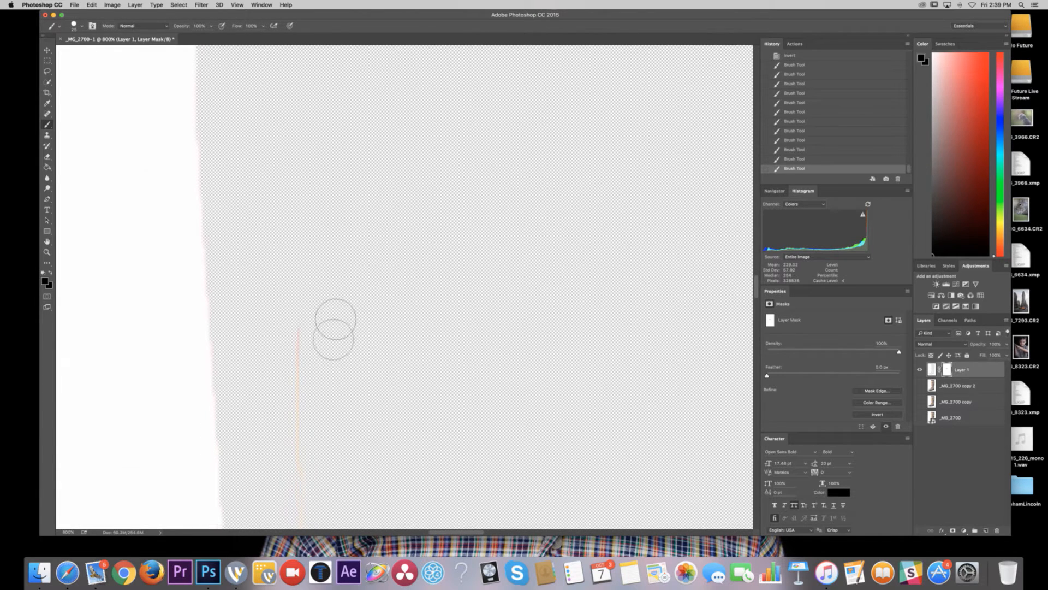
left_click_drag(262, 304, 242, 316)
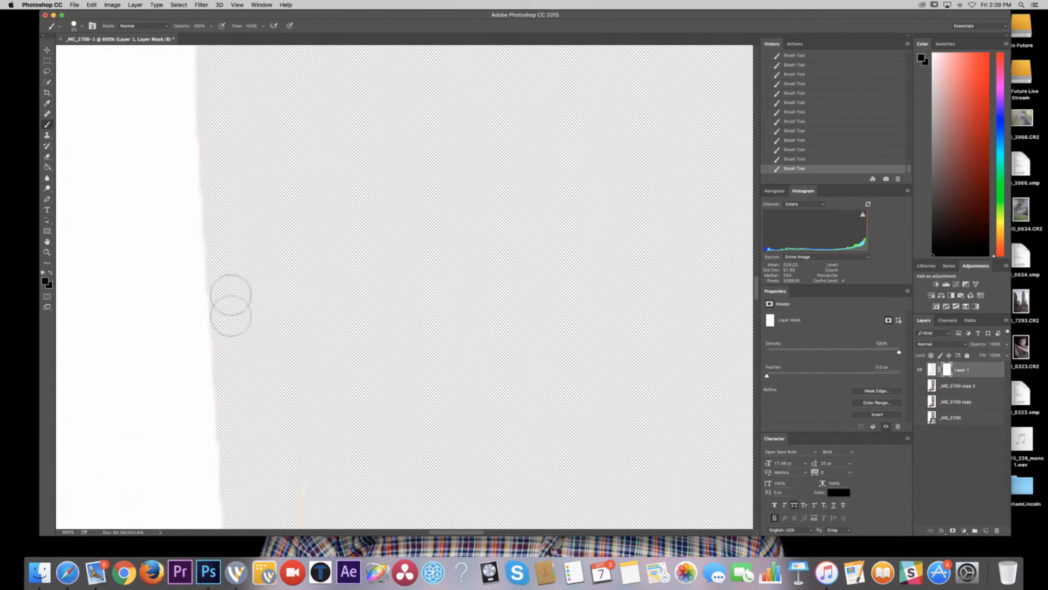
scroll(262, 304, "down", 5)
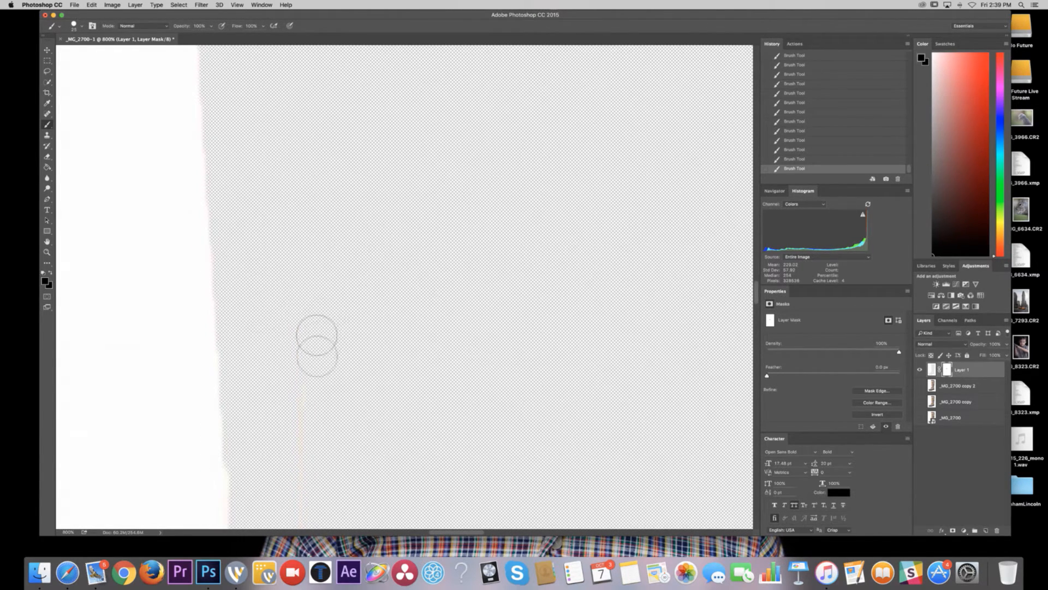
left_click_drag(316, 345, 304, 487)
- Examine the lower front edge of the shaft closely for remaining coloured fringe, and review the cutout as a whole
scroll(335, 360, "down", 5)
scroll(335, 360, "down", 2)
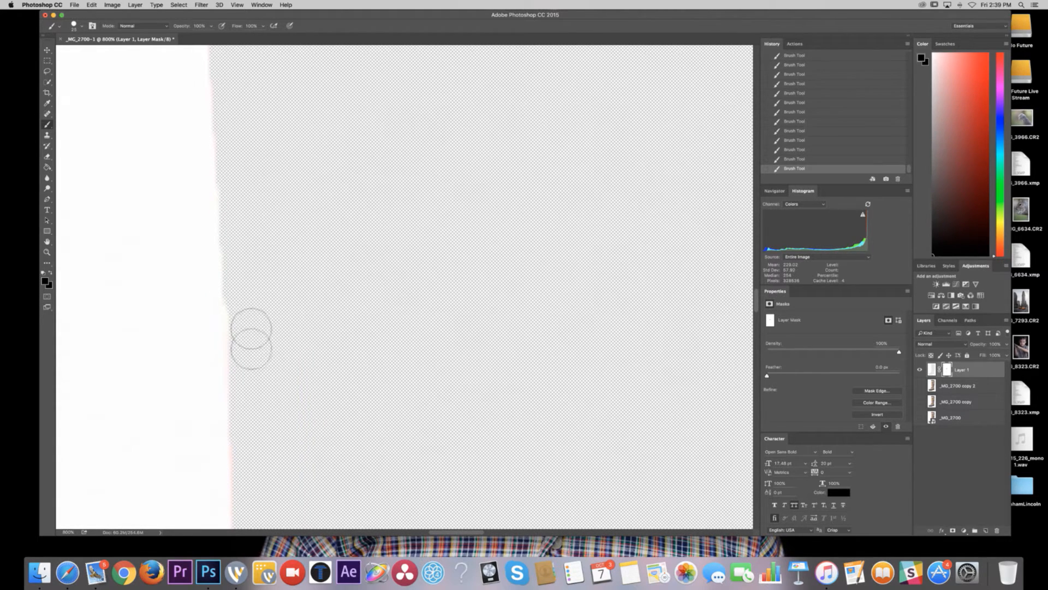
key("super+plus")
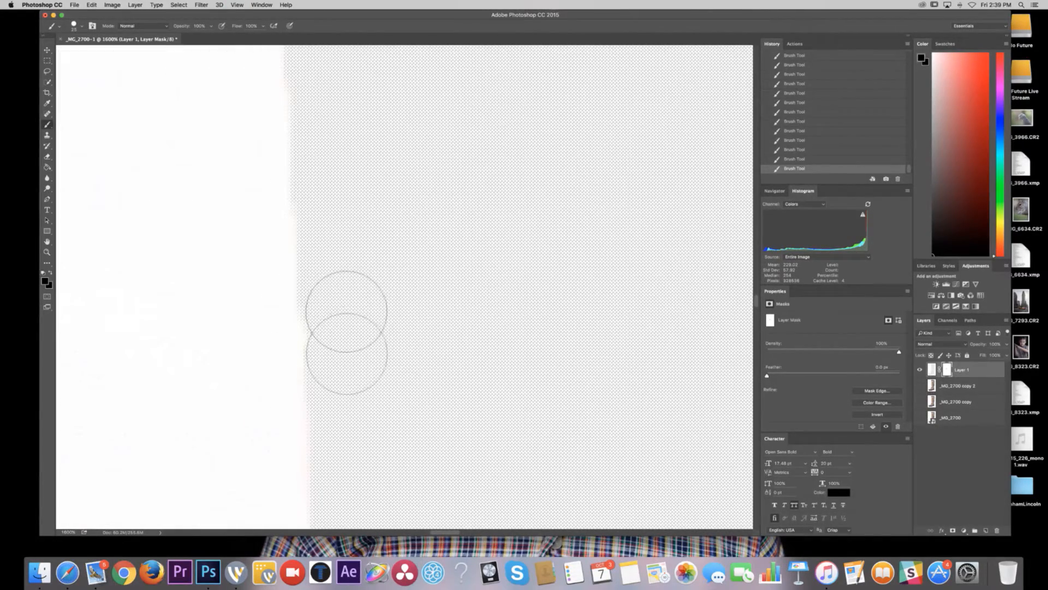
scroll(358, 307, "down", 5)
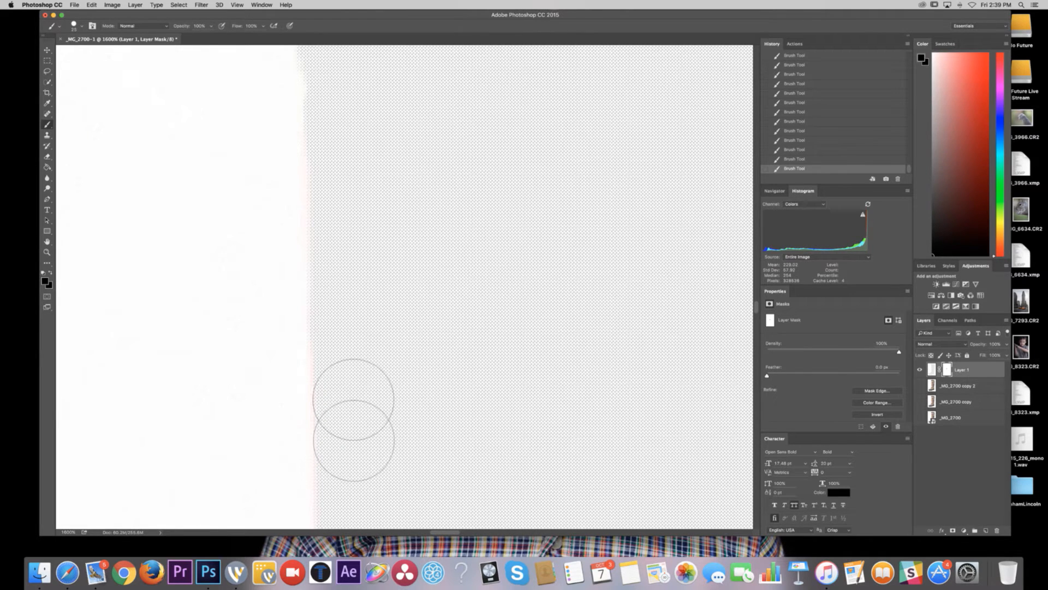
scroll(379, 399, "left", 3)
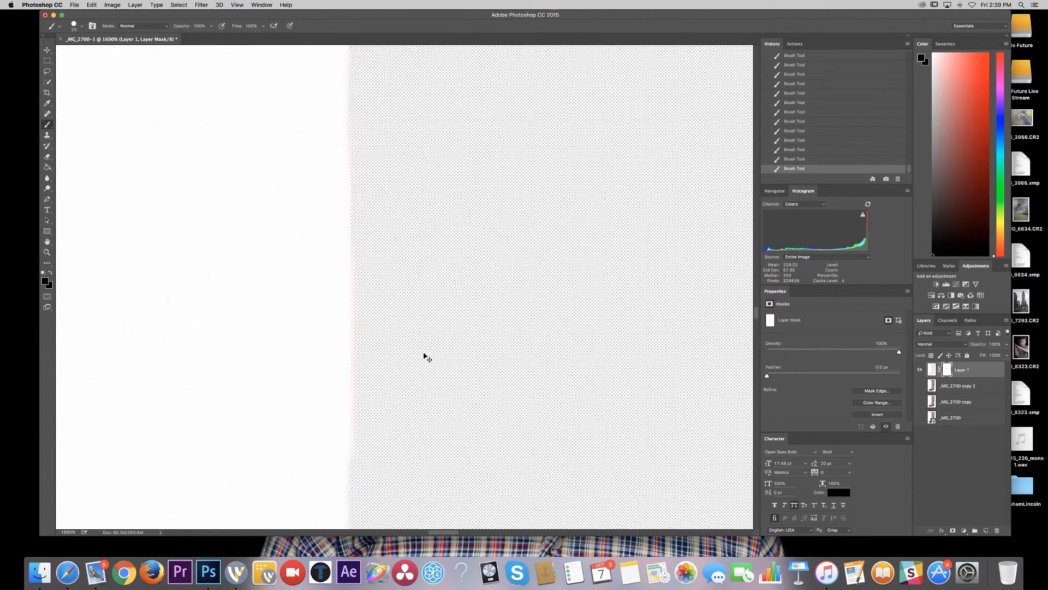
key("super+minus")
key("super+minus")
key("super+minus")
key("super+minus")
key("super+minus")
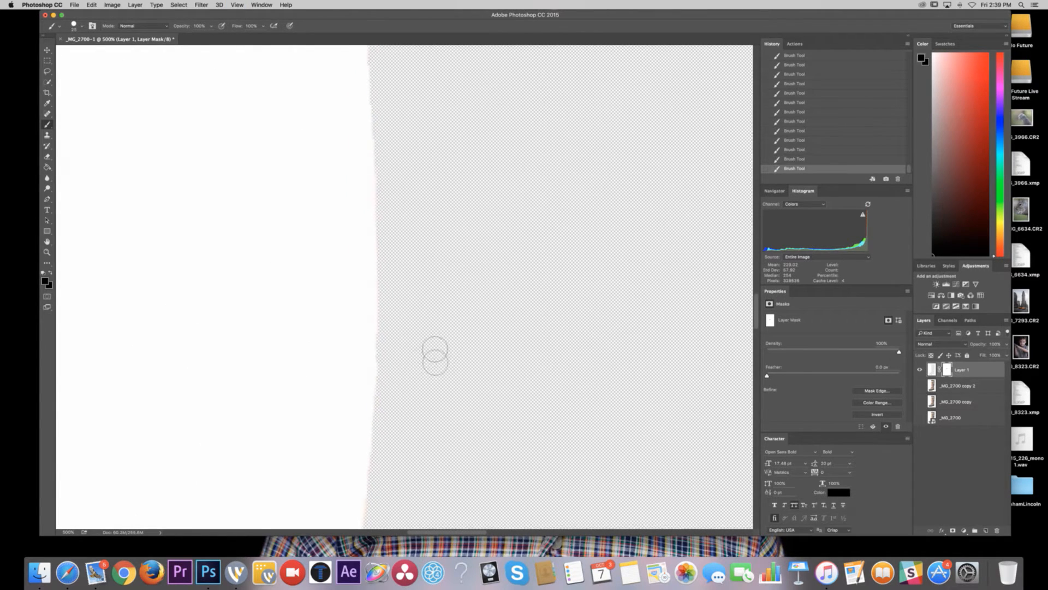
key("super+minus")
key("super+minus")
key("super+minus")
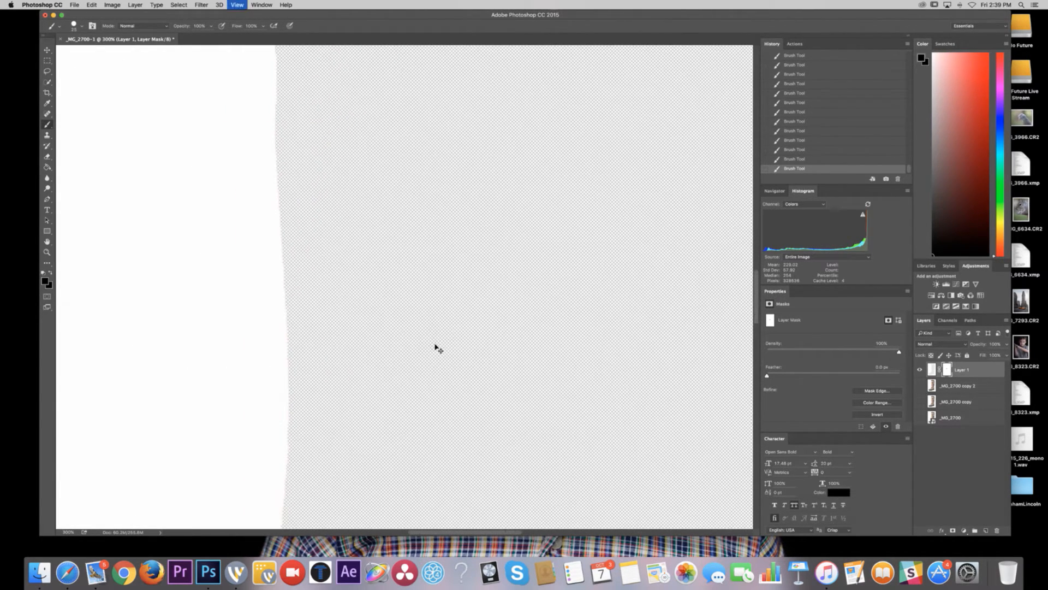
key("super+minus")
key("super+minus")
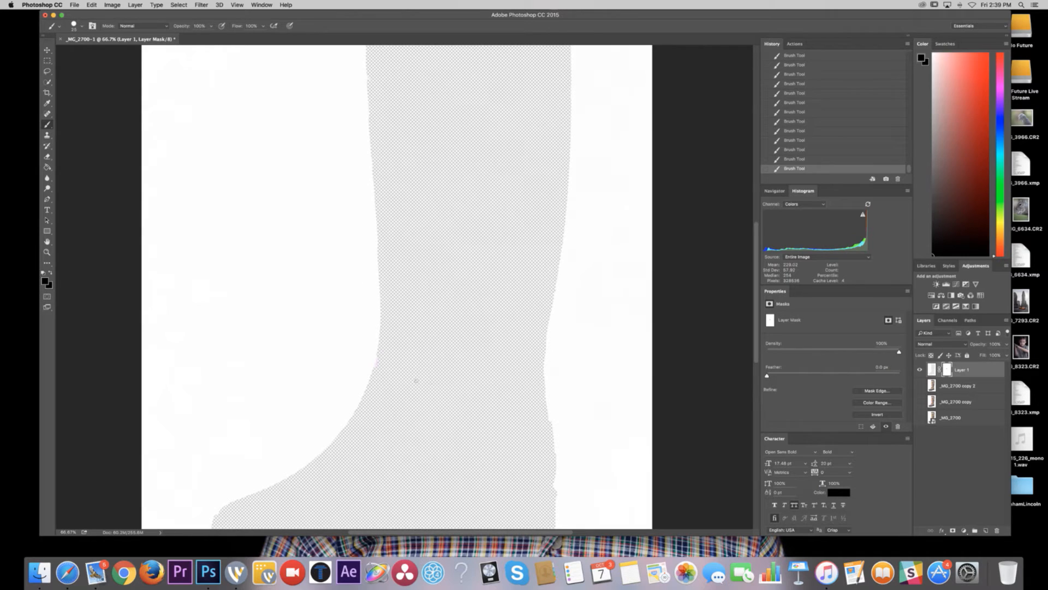
- Mask out the pink and yellow remnants along the upper front edge of the shaft cutout
scroll(468, 379, "up", 10)
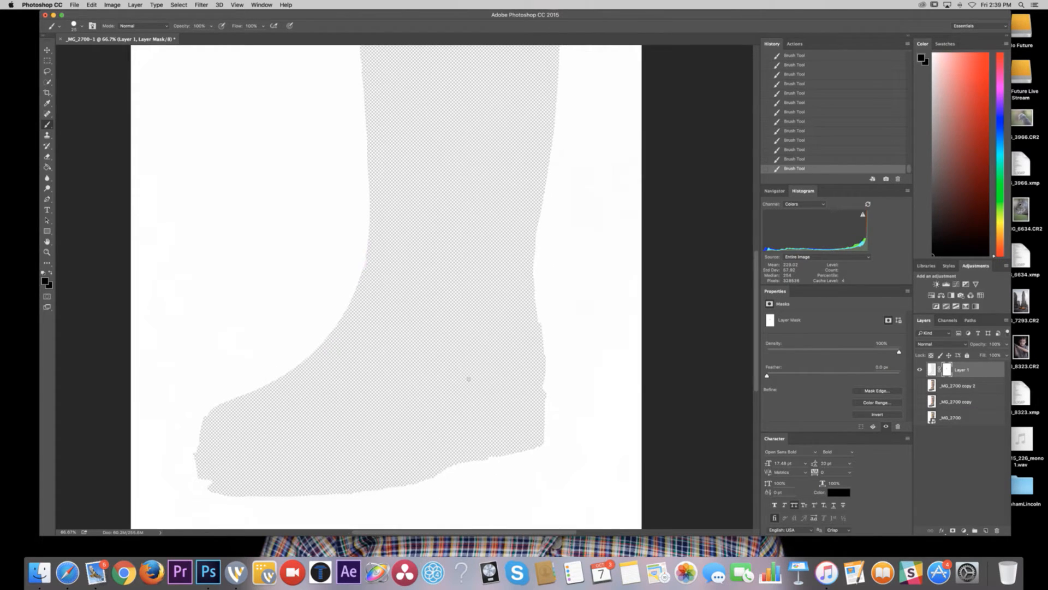
scroll(468, 378, "up", 5)
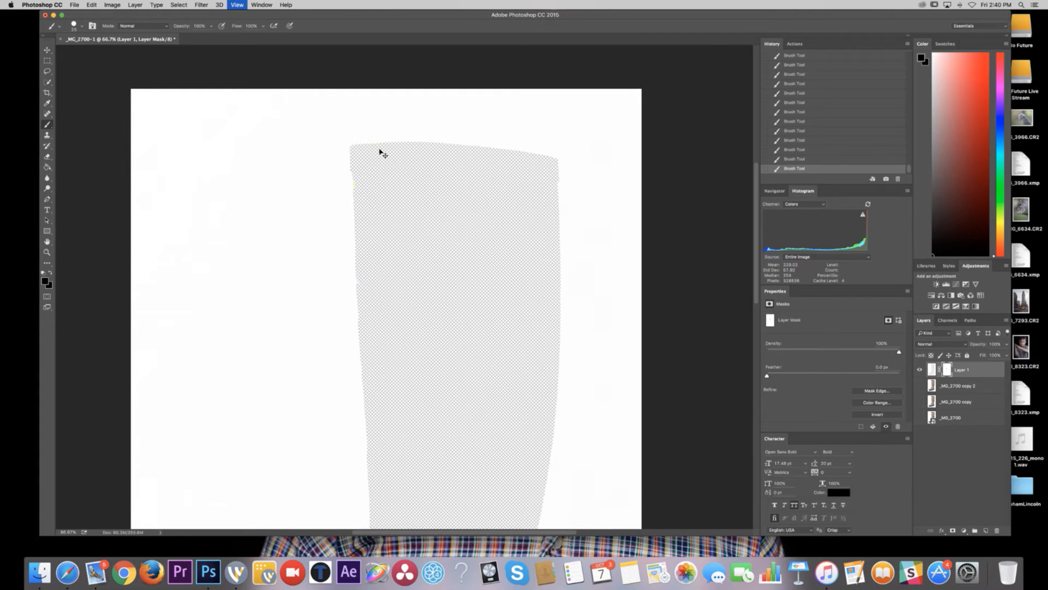
key("super+equal")
key("super+equal")
key("super+equal")
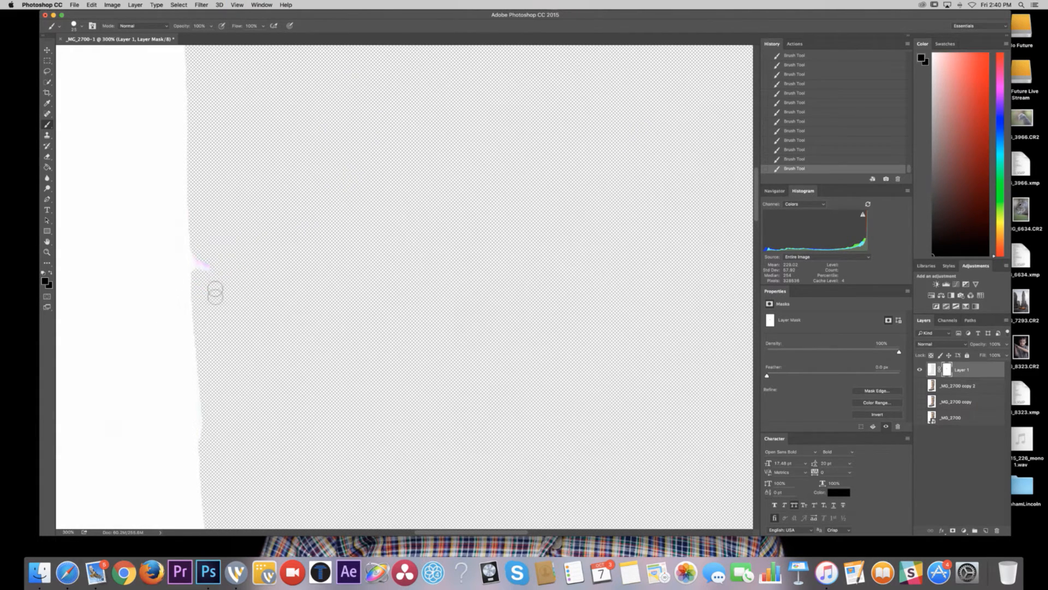
mouse_move(207, 263)
left_mouse_down()
mouse_move(204, 282)
mouse_move(197, 258)
left_mouse_up()
scroll(206, 253, "up", 5)
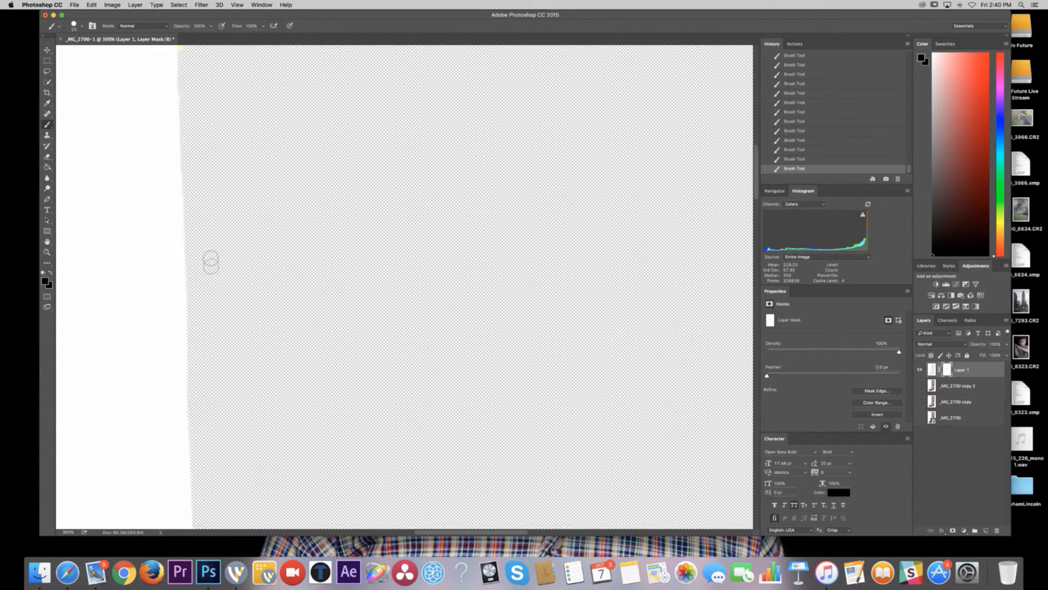
scroll(211, 262, "up", 5)
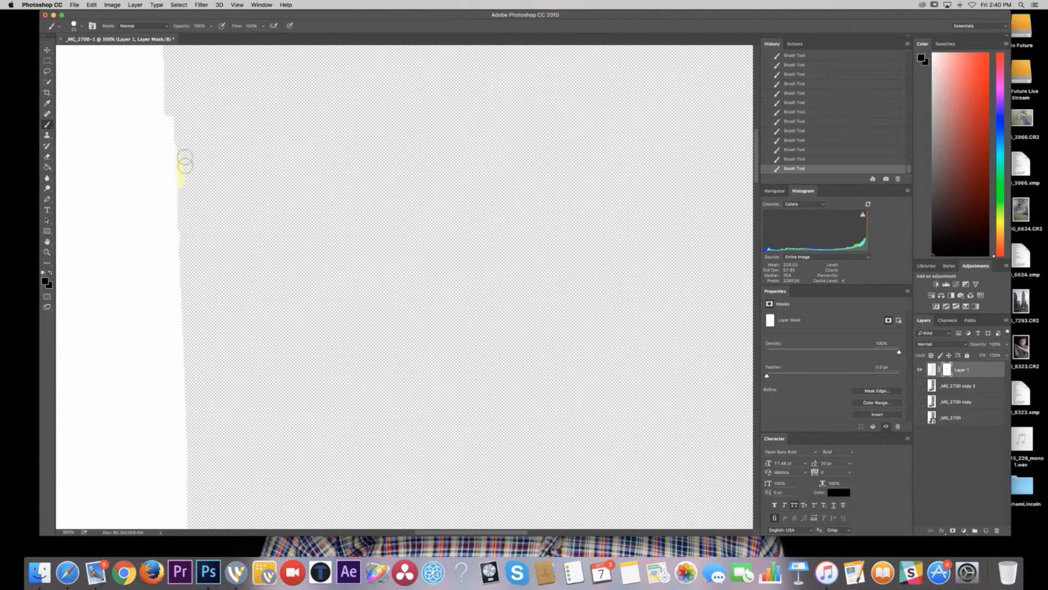
left_click_drag(184, 160, 186, 203)
- Examine the top rim and back edge of the shaft cutout for leftover coloured fringe
scroll(351, 206, "right", 5)
scroll(351, 208, "up", 5)
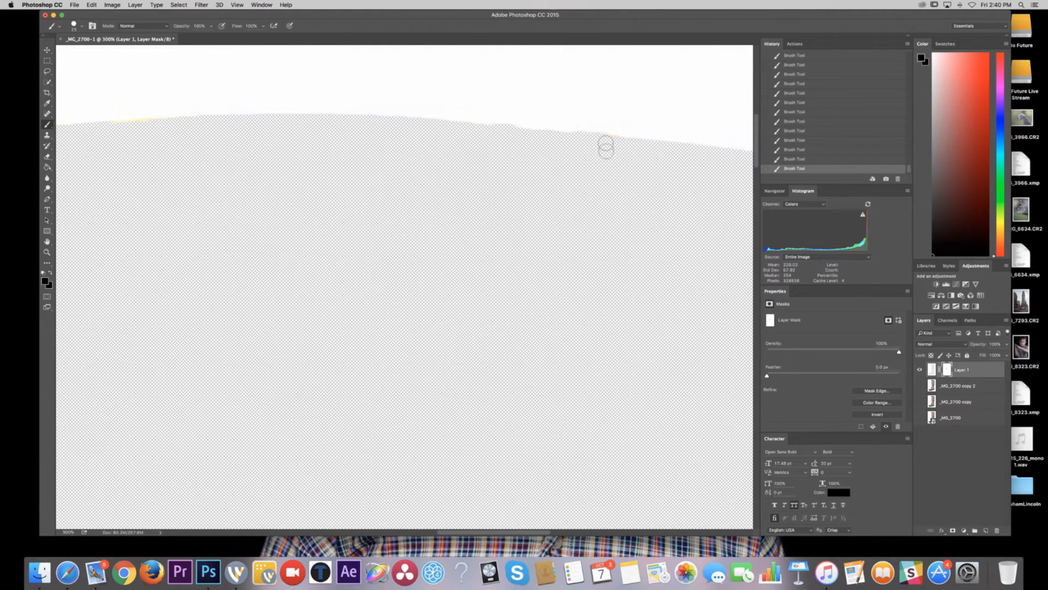
scroll(604, 153, "right", 5)
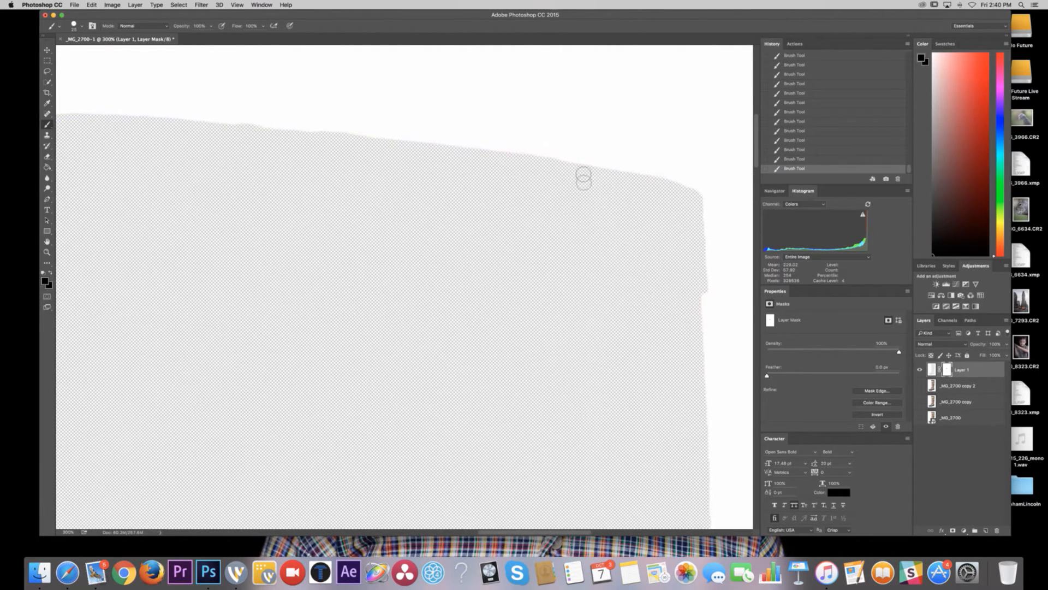
scroll(584, 177, "right", 2)
scroll(582, 176, "down", 5)
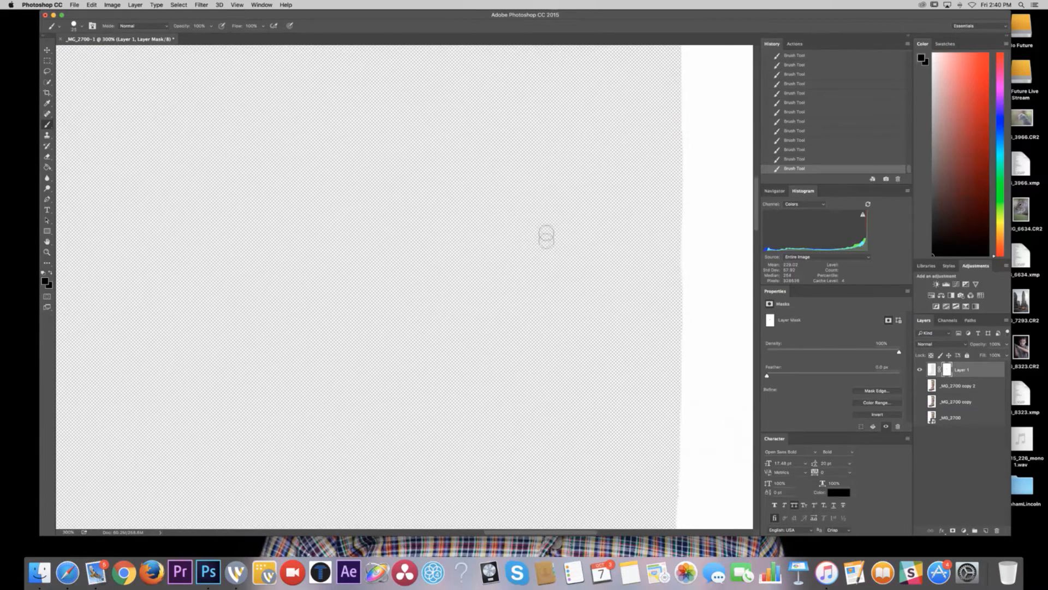
scroll(546, 235, "down", 8)
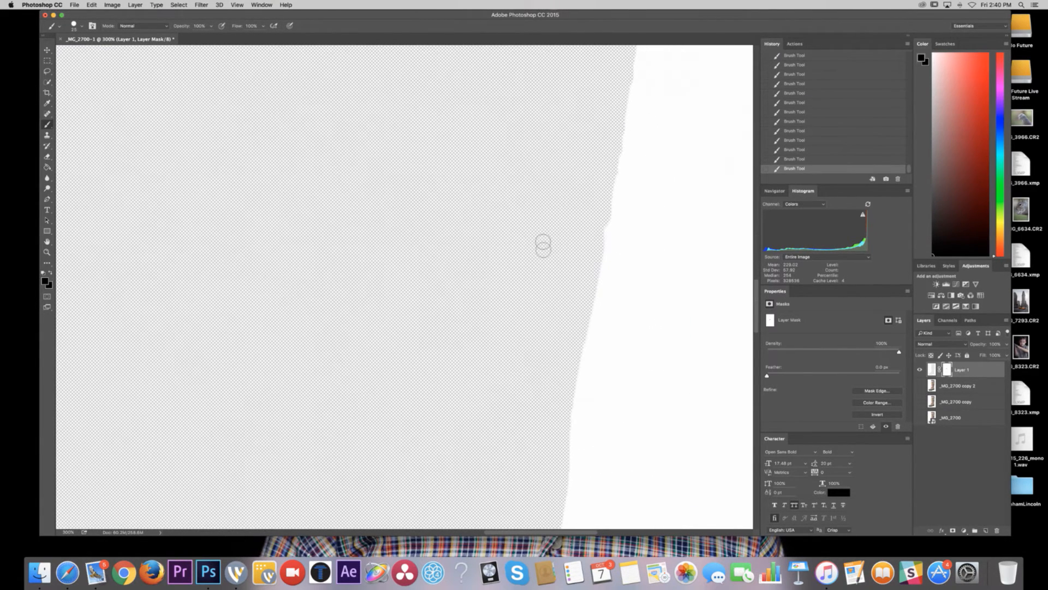
- Show the _MG_2700 copy 2, _MG_2700 copy and _MG_2700 layers again beneath Layer 1
key("super+0")
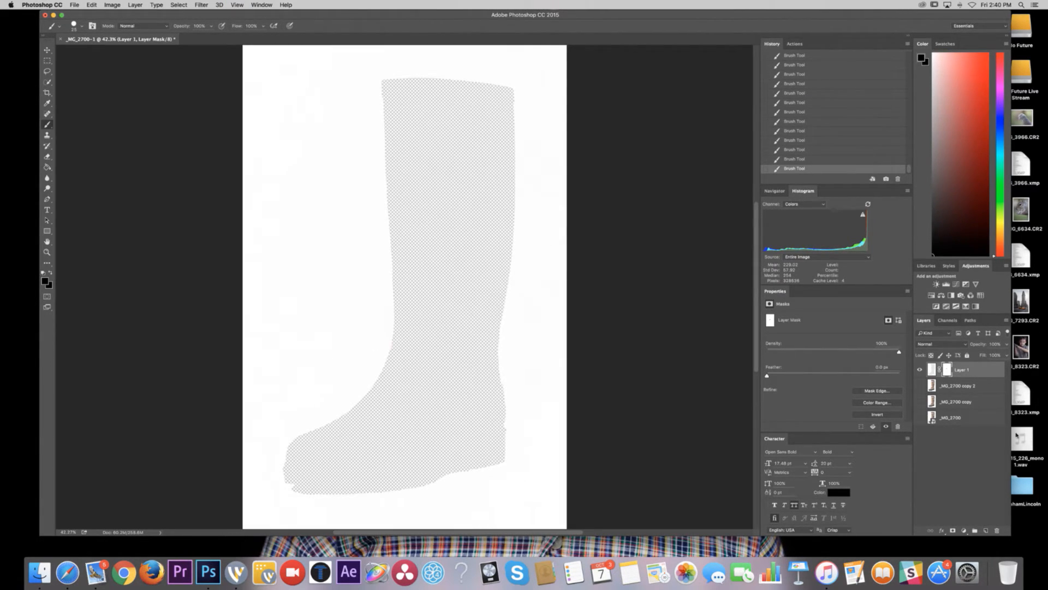
left_click(920, 385)
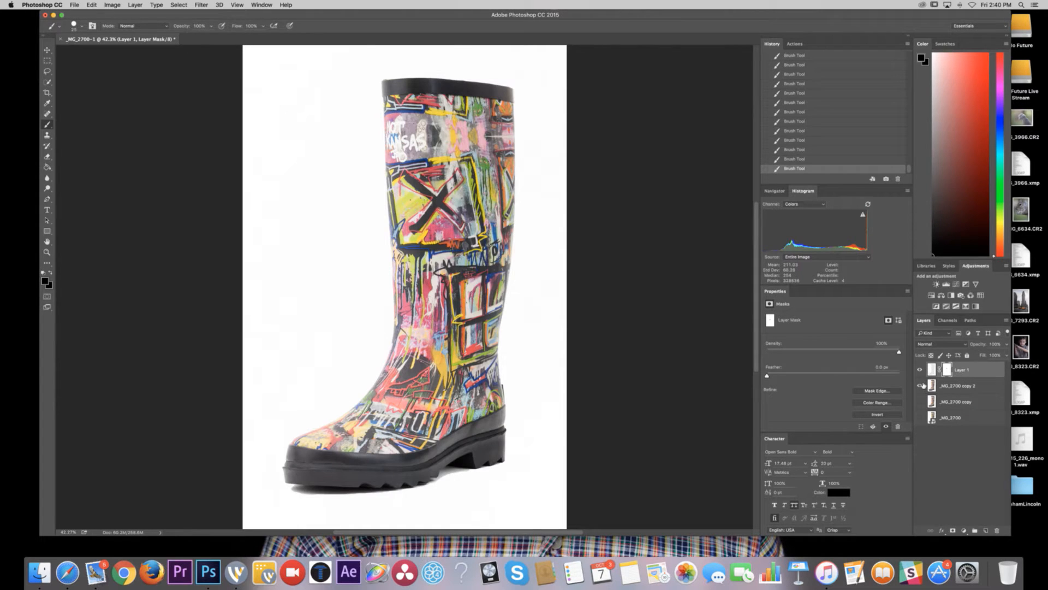
left_click(920, 401)
- Inspect the boot's top rim and back edge up close against the cleaned background, and review the whole photo
key("super+equal")
key("super+equal")
key("super+equal")
key("super+equal")
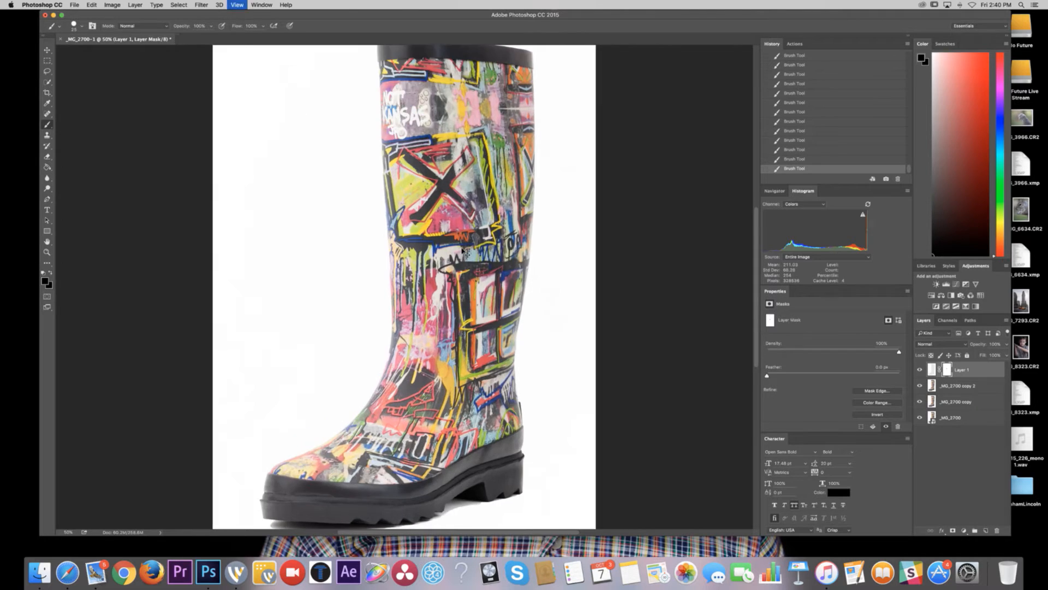
scroll(404, 287, "up", 10)
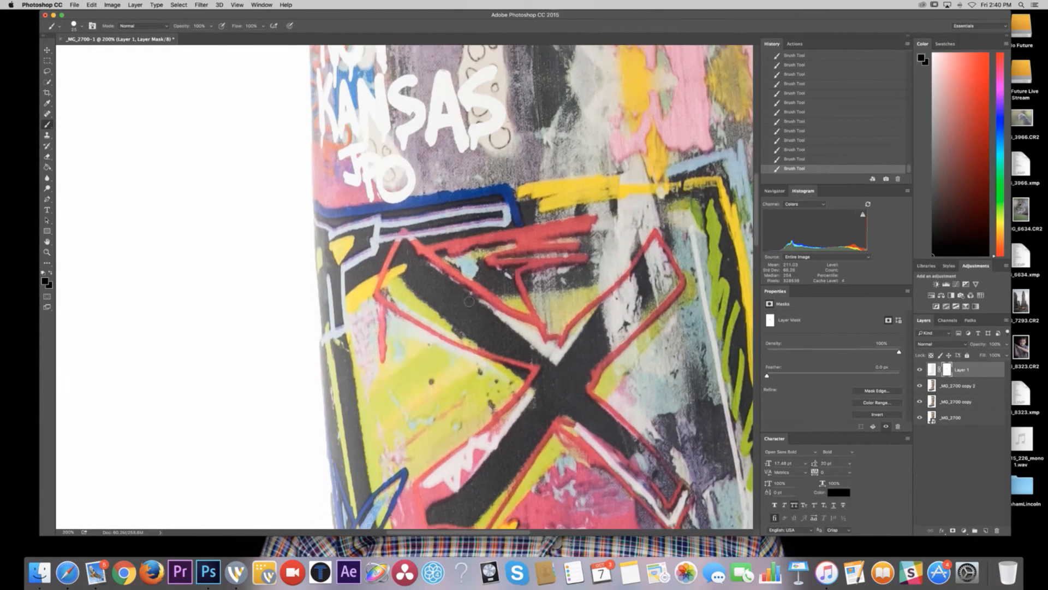
scroll(404, 287, "down", 1)
scroll(404, 286, "up", 10)
scroll(469, 300, "up", 5)
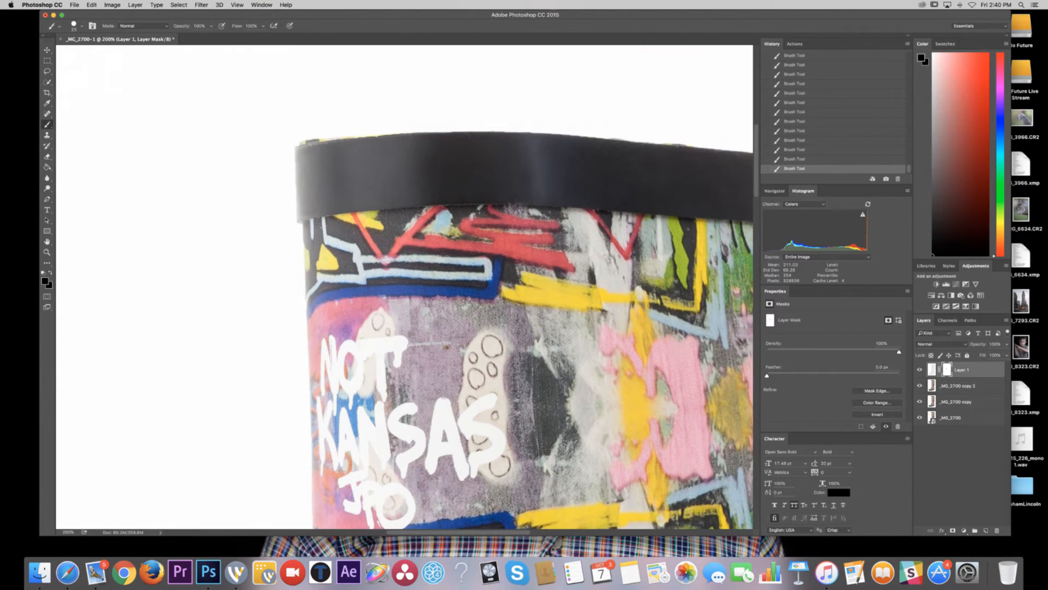
scroll(468, 300, "left", 10)
scroll(468, 301, "right", 10)
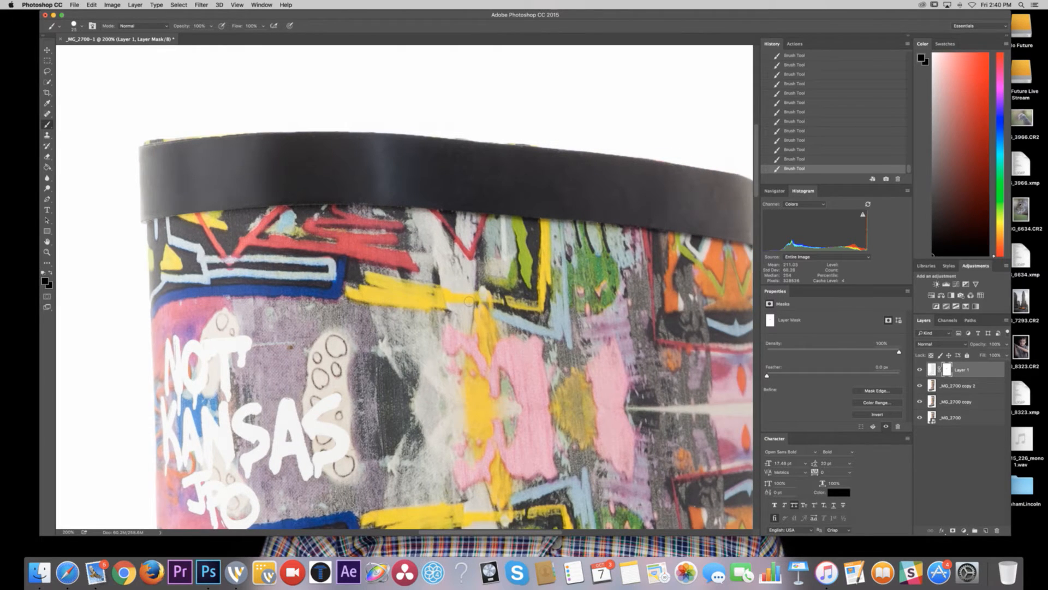
scroll(469, 301, "down", 4)
scroll(468, 301, "down", 10)
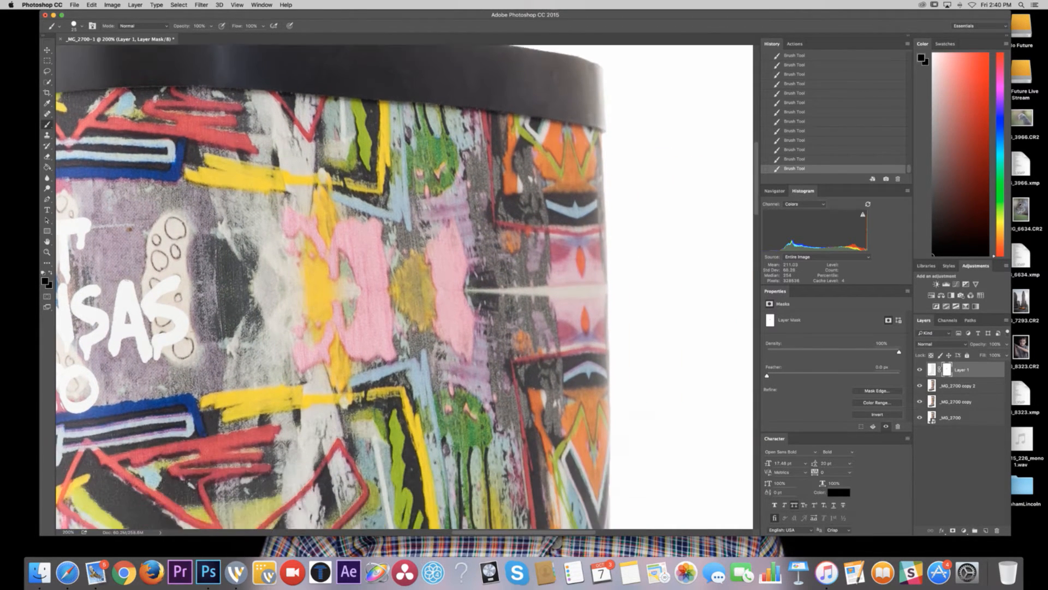
scroll(468, 300, "down", 11)
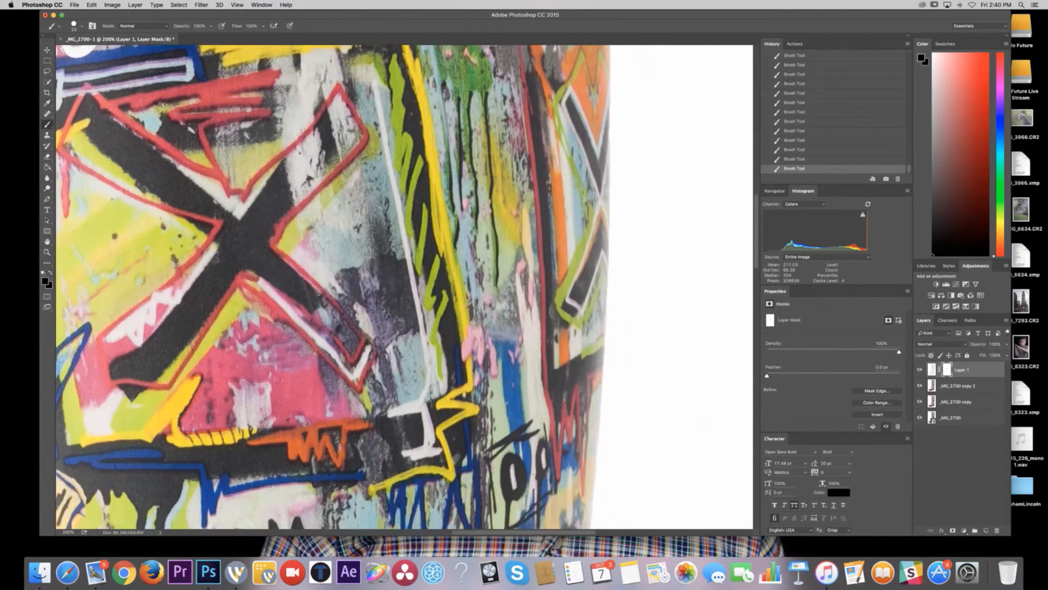
scroll(468, 300, "down", 8)
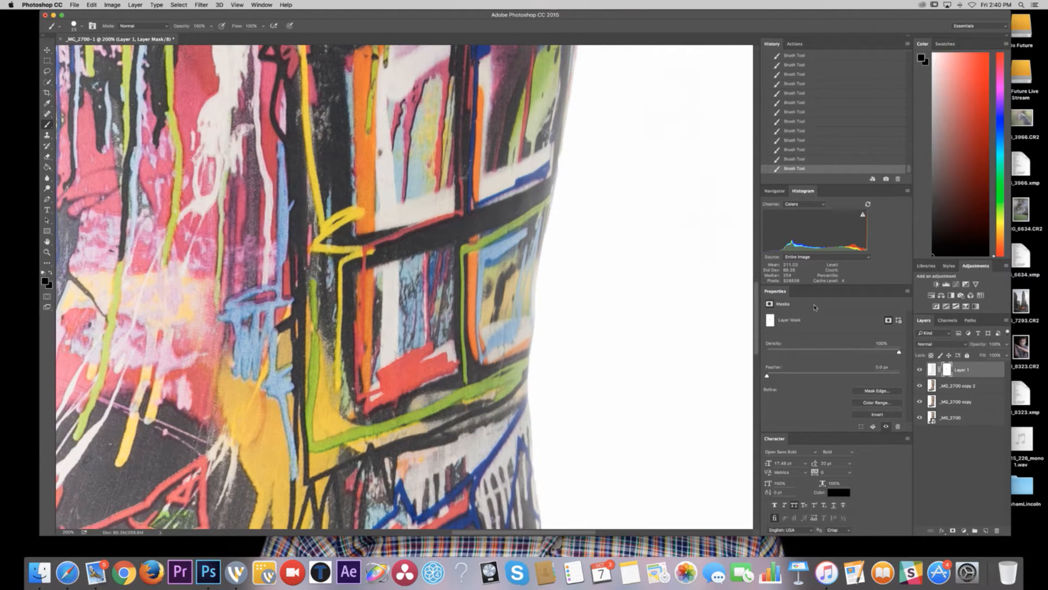
key("super+0")
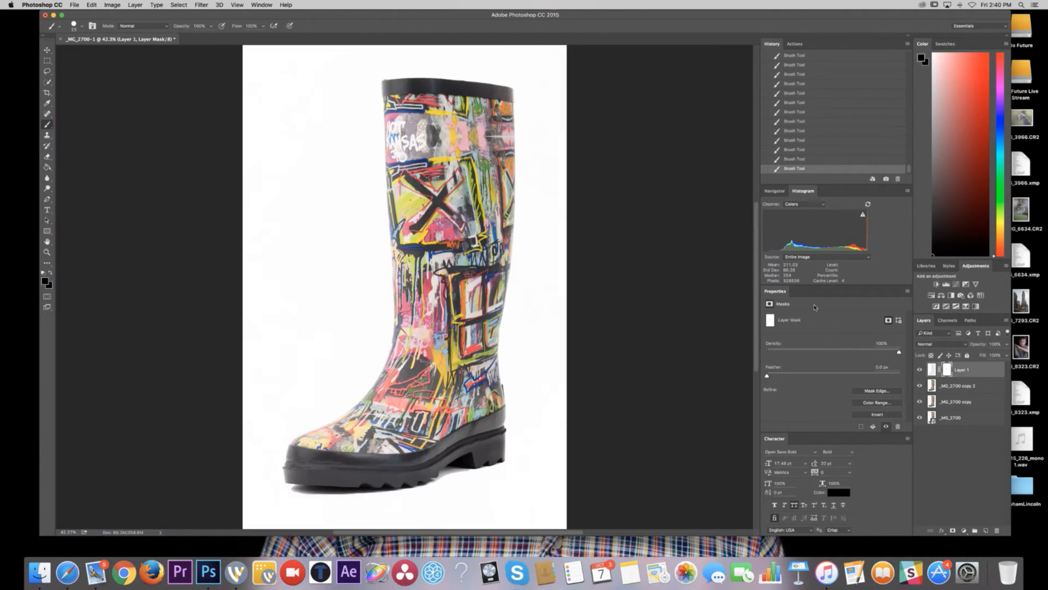
- Compare the photo with Layer 1 hidden and shown, and set Layer 1's opacity to 64%
left_click(919, 370)
left_click(919, 370)
left_click(919, 370)
left_click(919, 370)
left_click(919, 370)
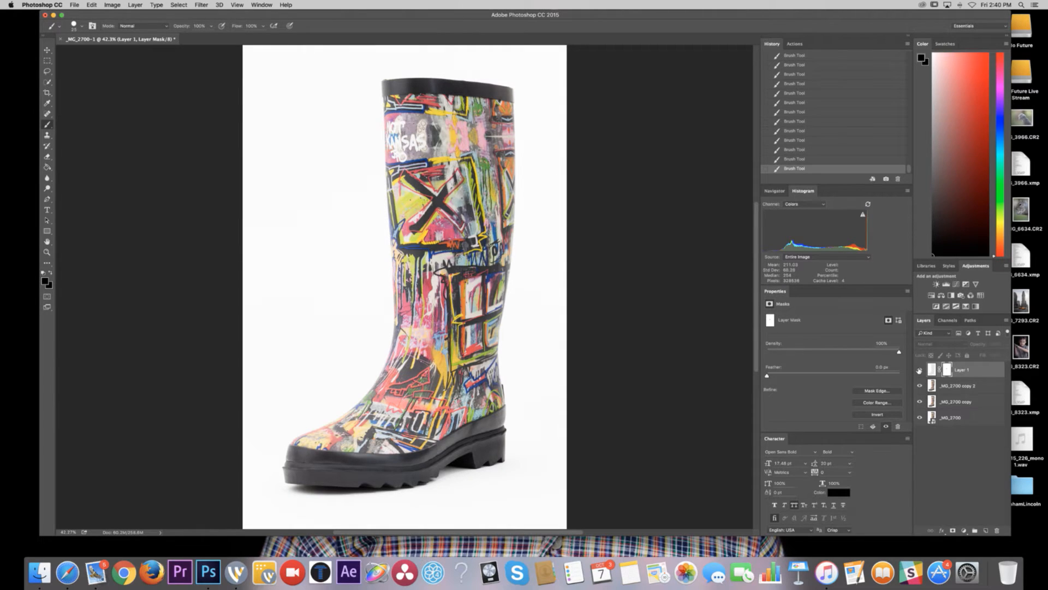
left_click(918, 371)
left_click(919, 370)
left_click(919, 370)
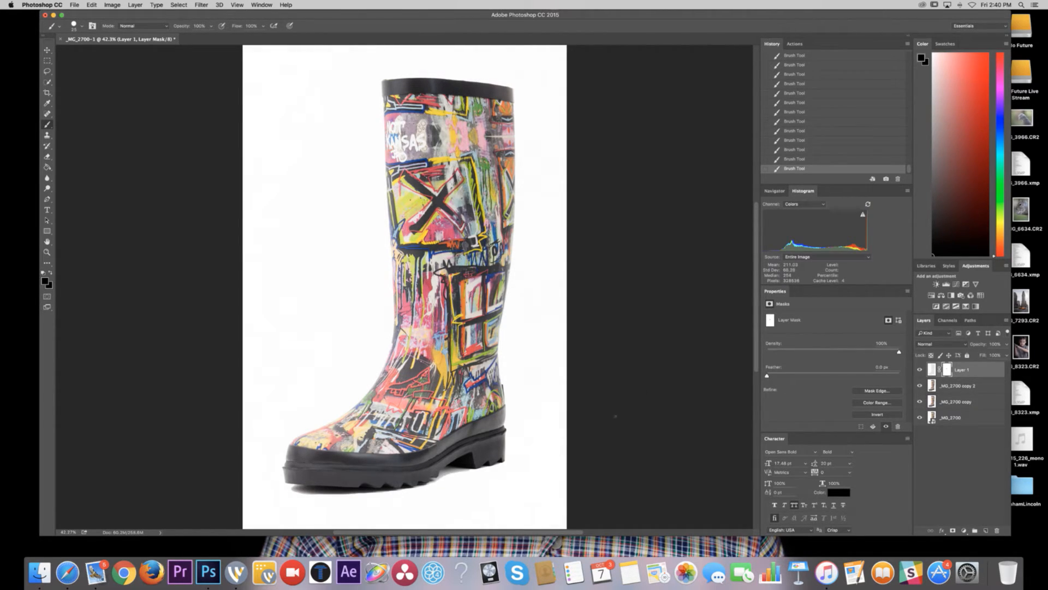
left_click(1008, 344)
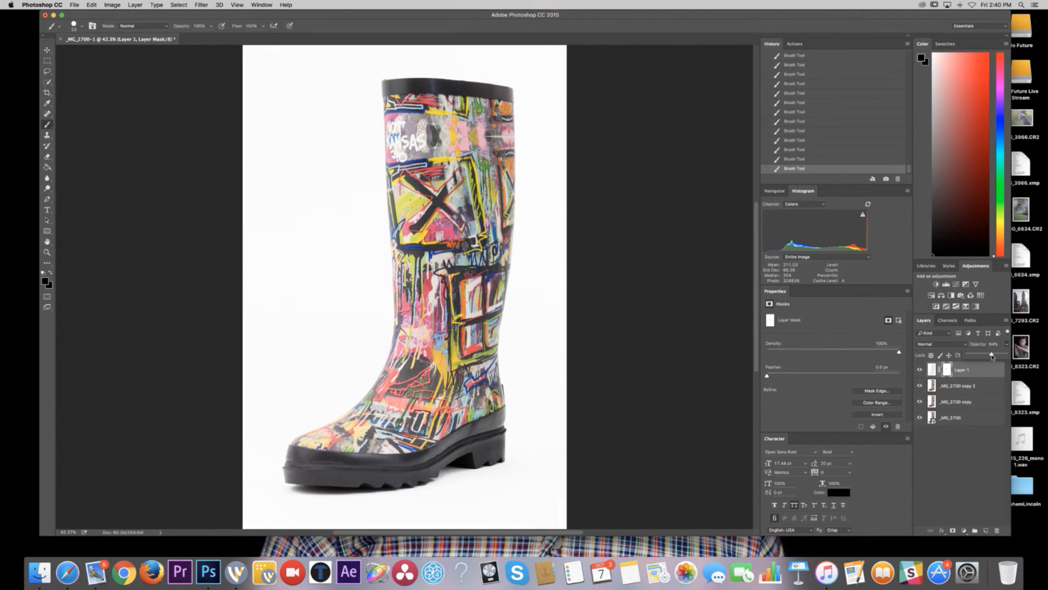
- Paint black on Layer 1's mask along the shadow edge beneath the arch and heel to blend the natural shadow
key("super+1")
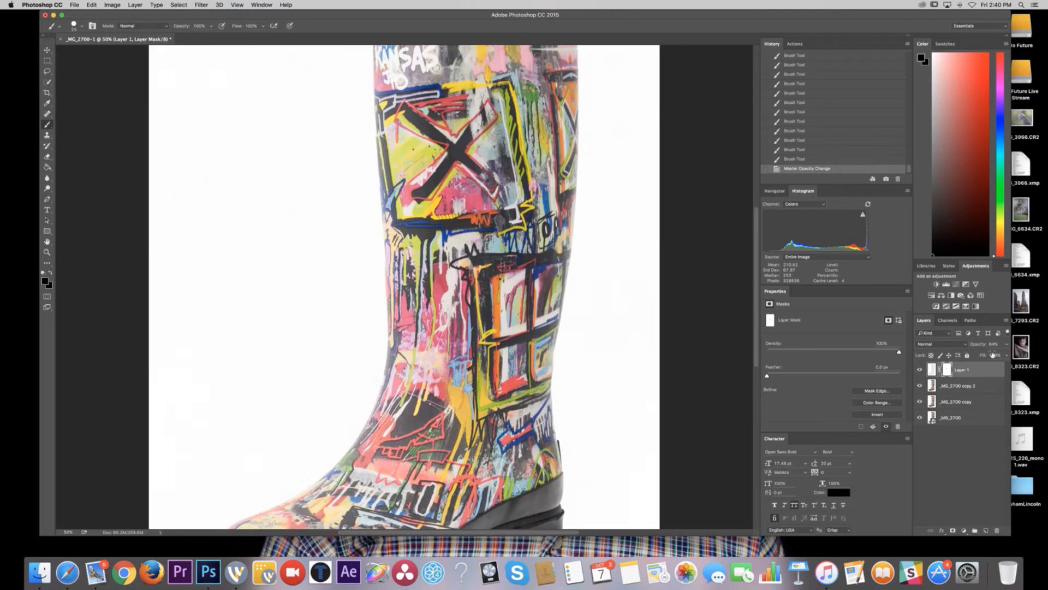
scroll(547, 164, "down", 10)
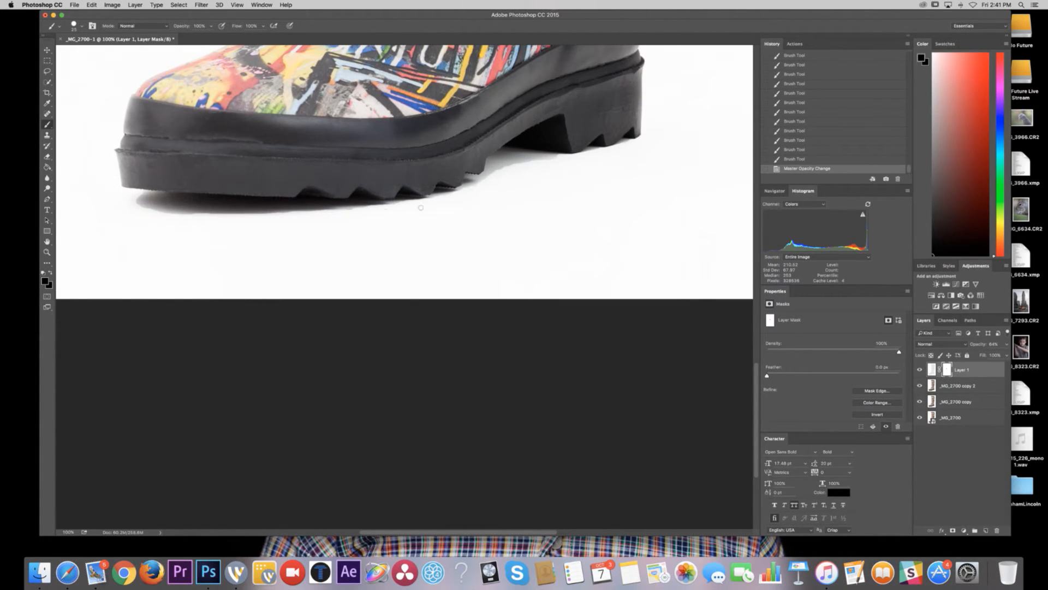
key("super+equal")
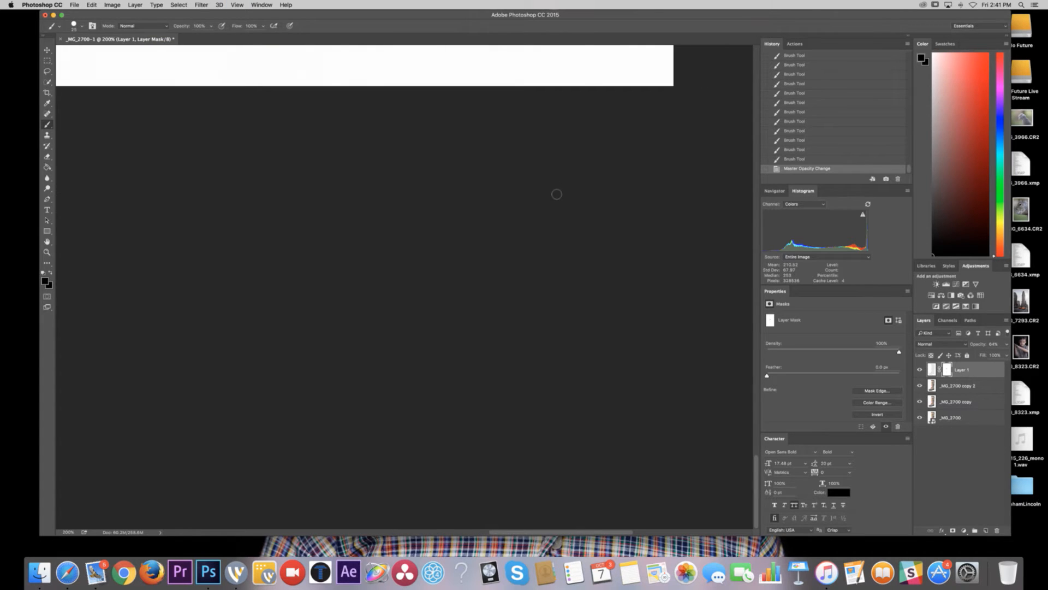
scroll(556, 194, "up", 10)
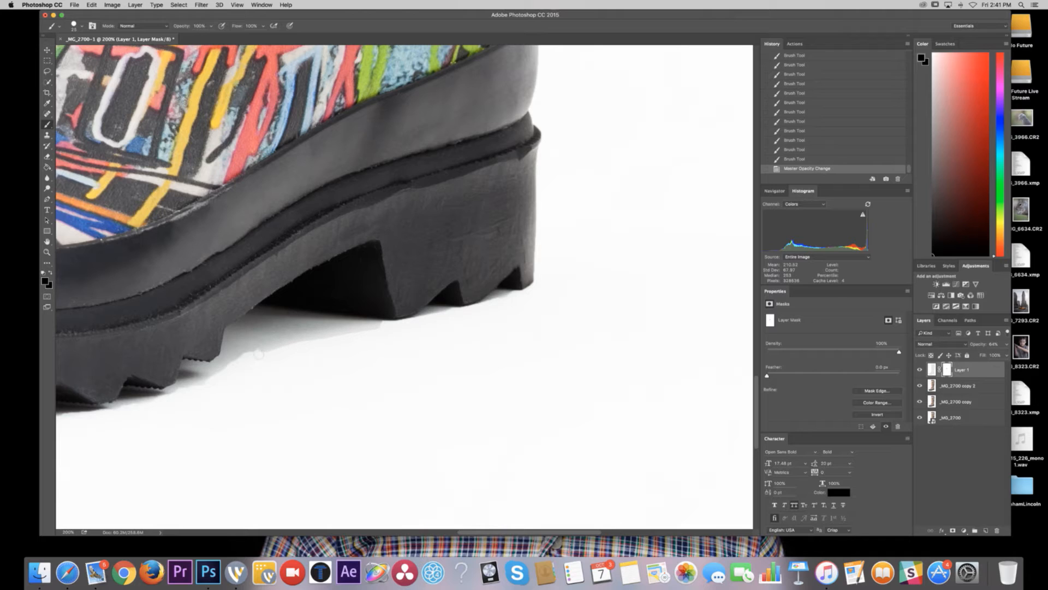
mouse_move(195, 384)
left_mouse_down()
mouse_move(176, 379)
mouse_move(159, 403)
mouse_move(106, 410)
left_mouse_up()
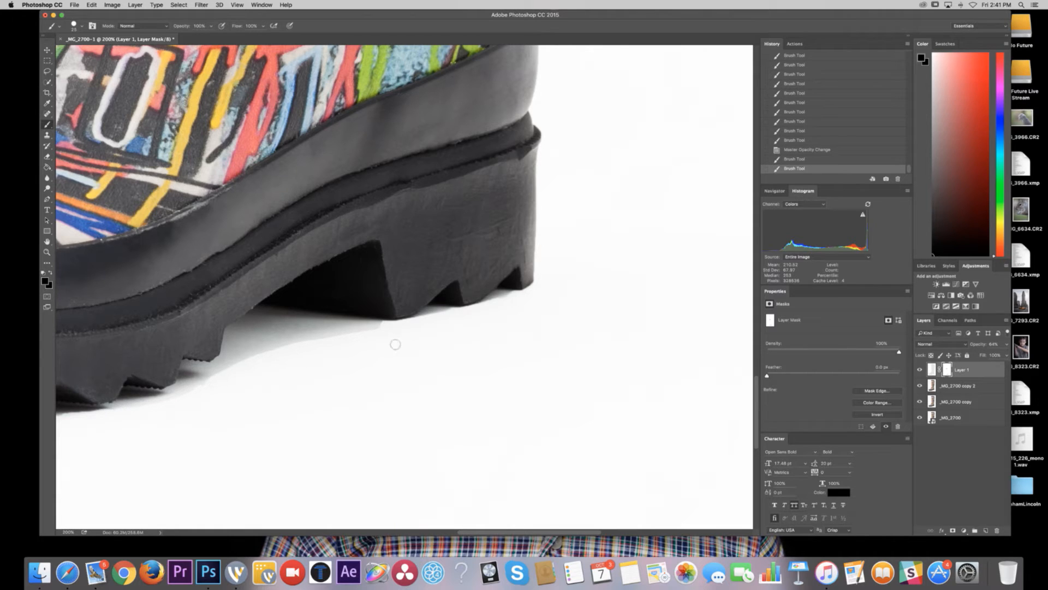
left_click_drag(470, 306, 460, 310)
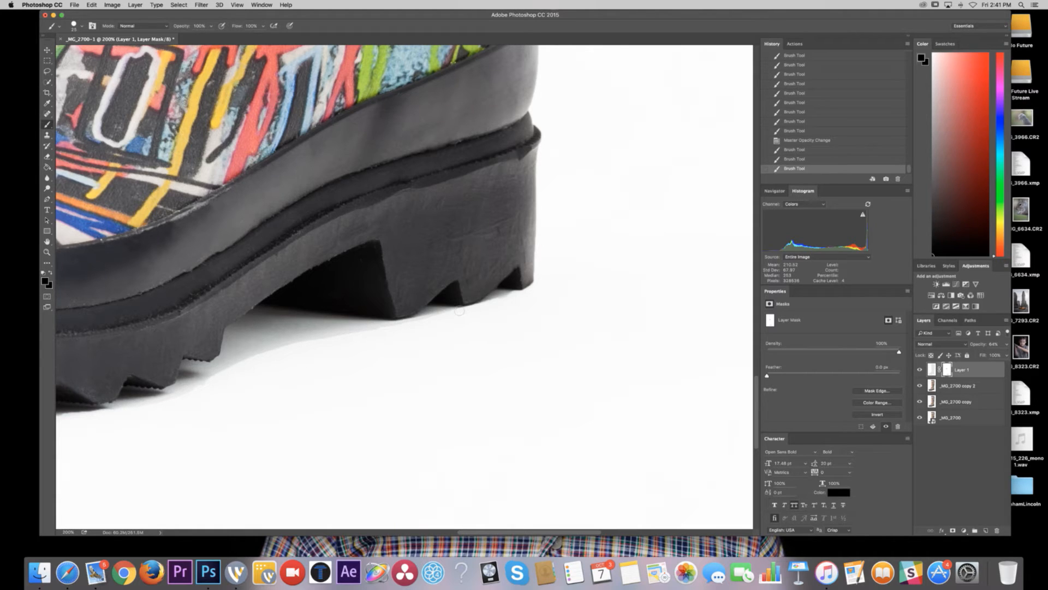
left_click_drag(533, 289, 547, 284)
- Mask Layer 1 along the shadow edge beneath the front sole tread and around the toe to restore the soft shadow
scroll(279, 411, "left", 10)
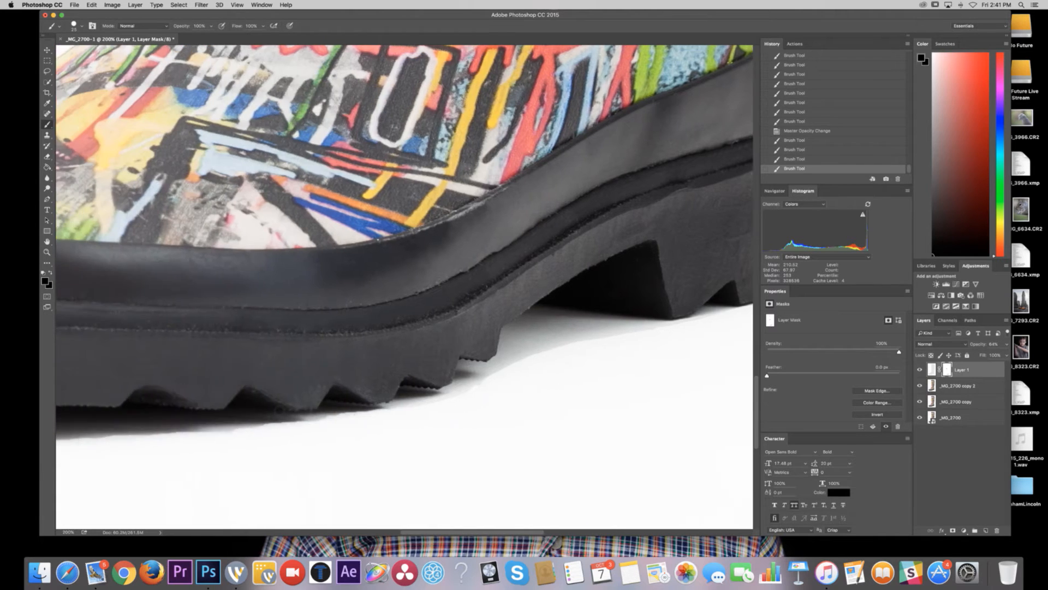
left_click_drag(300, 427, 469, 411)
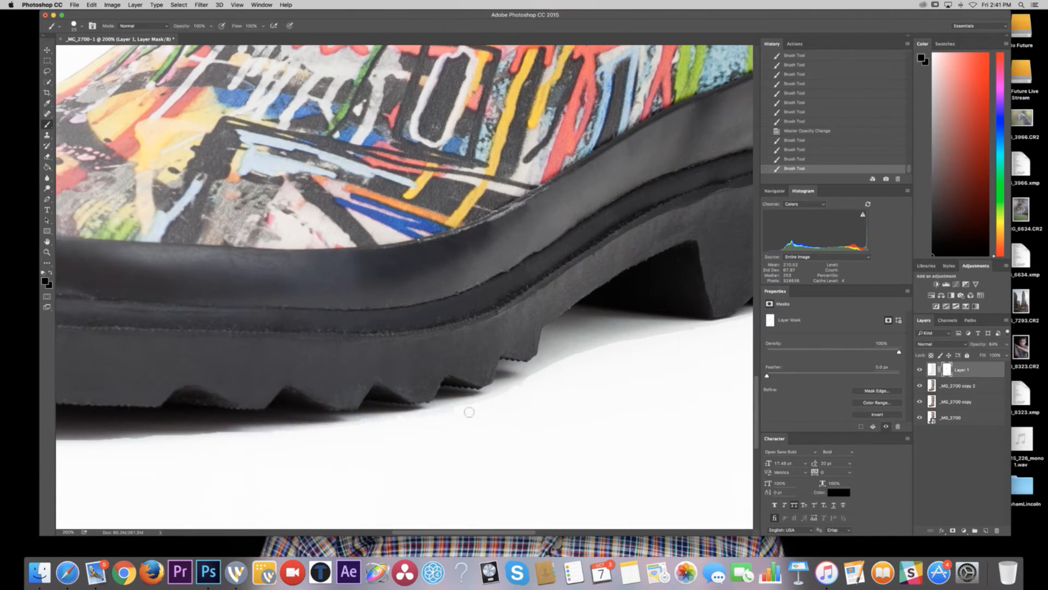
left_click_drag(302, 428, 187, 439)
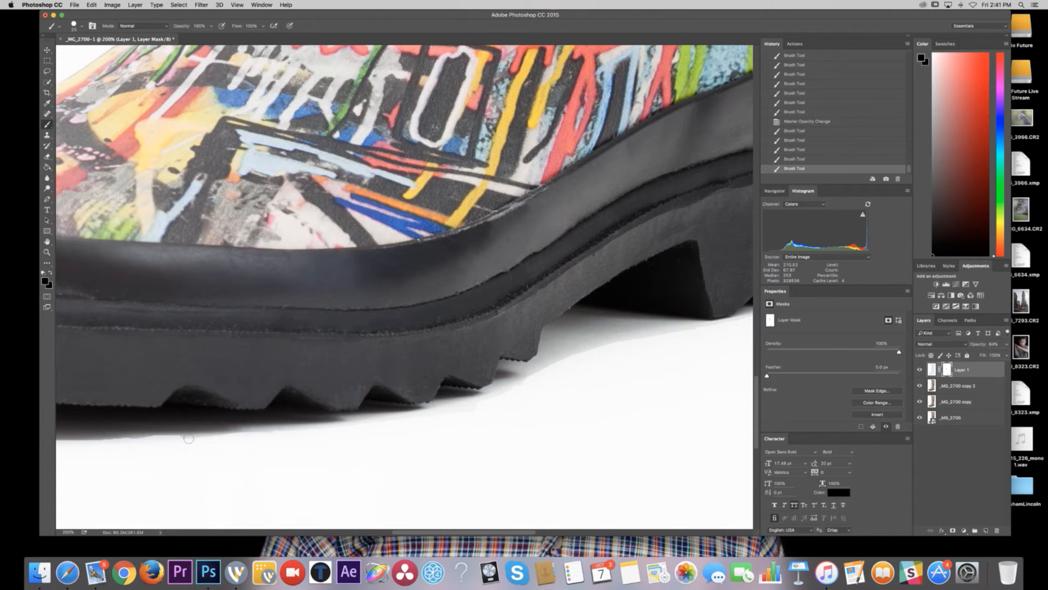
scroll(189, 439, "left", 10)
mouse_move(423, 445)
left_mouse_down()
mouse_move(229, 451)
mouse_move(119, 442)
mouse_move(102, 414)
left_mouse_up()
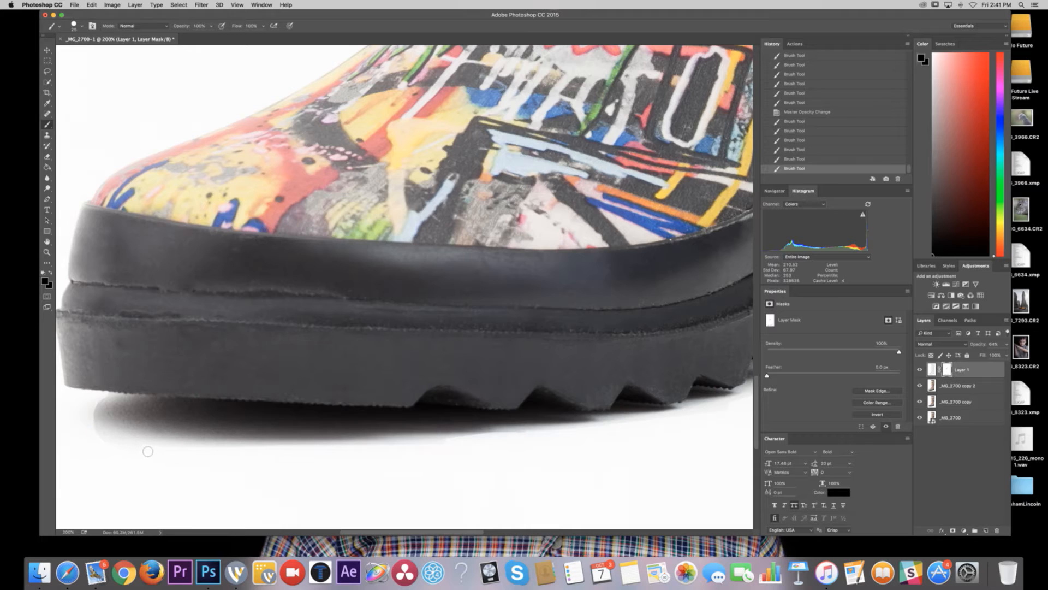
left_click_drag(147, 451, 176, 456)
- Lower the brush opacity and paint white on Layer 1's mask around the toe end of the shadow to clean its outer edge
left_click(212, 26)
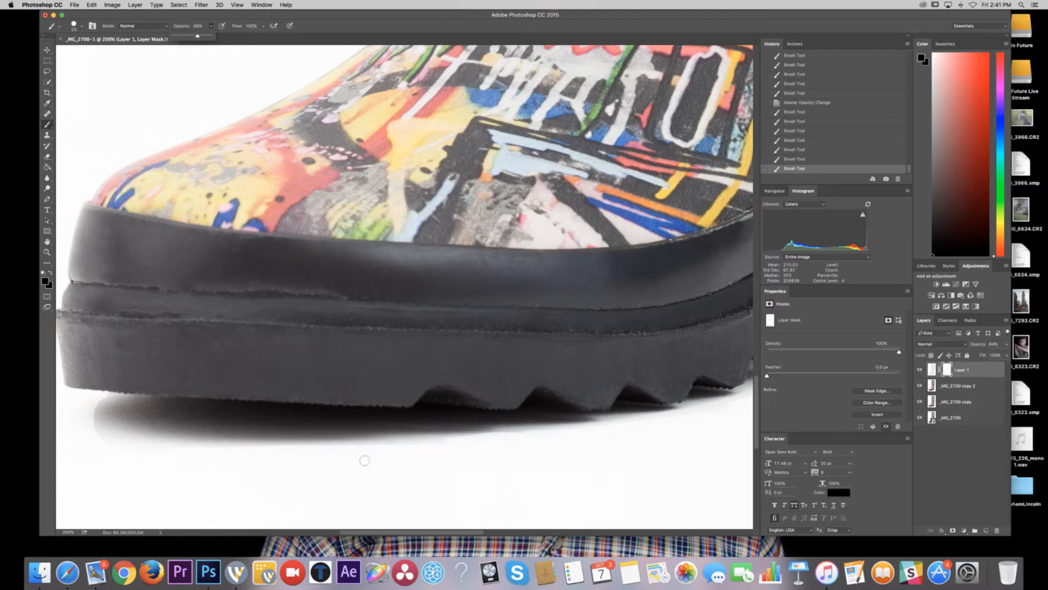
key("x")
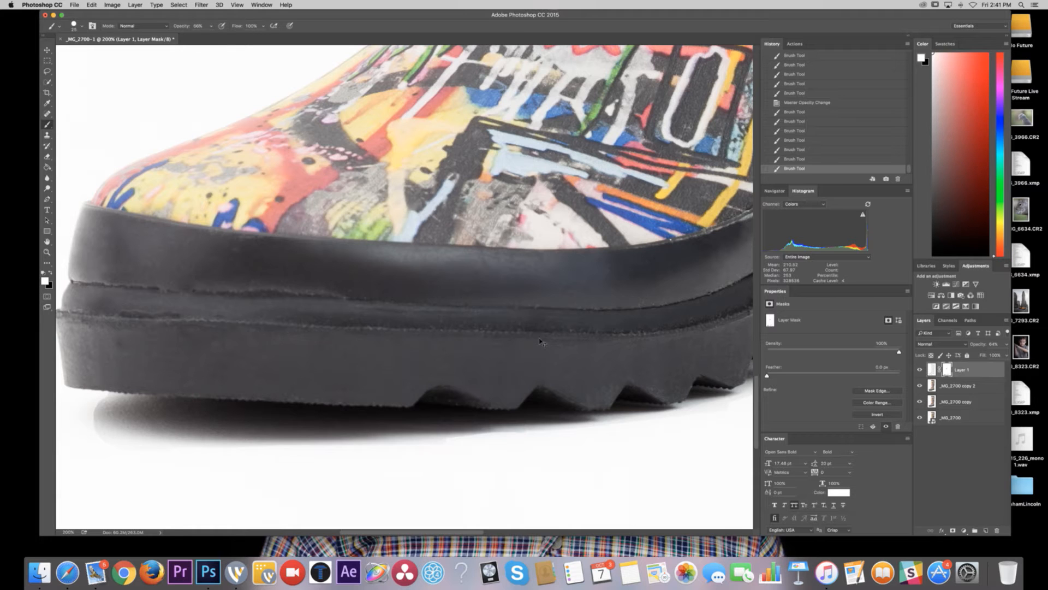
key("super+plus")
key("super+plus")
scroll(386, 355, "down", 10)
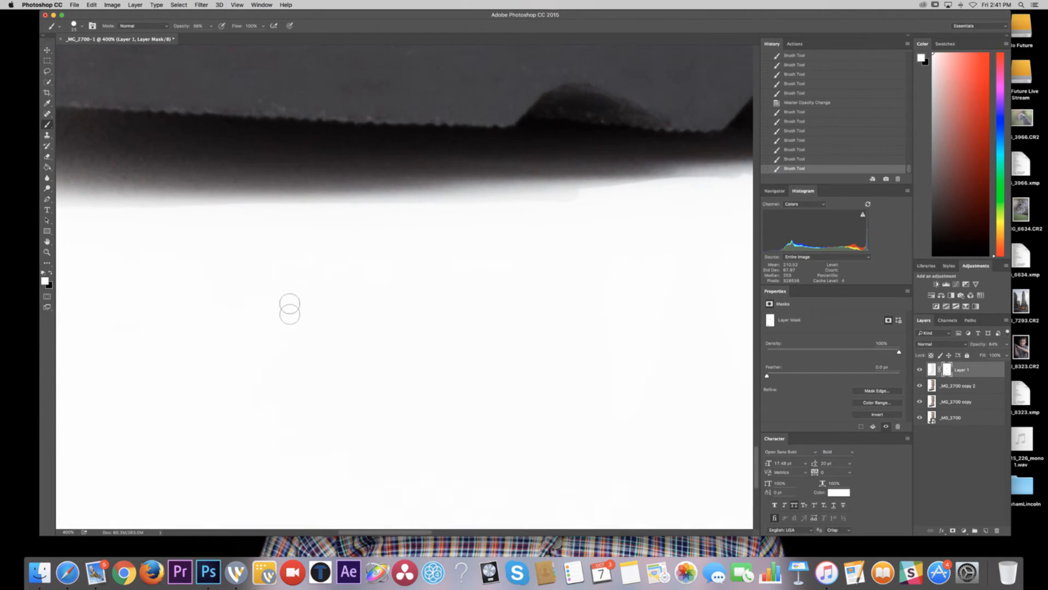
scroll(289, 311, "left", 10)
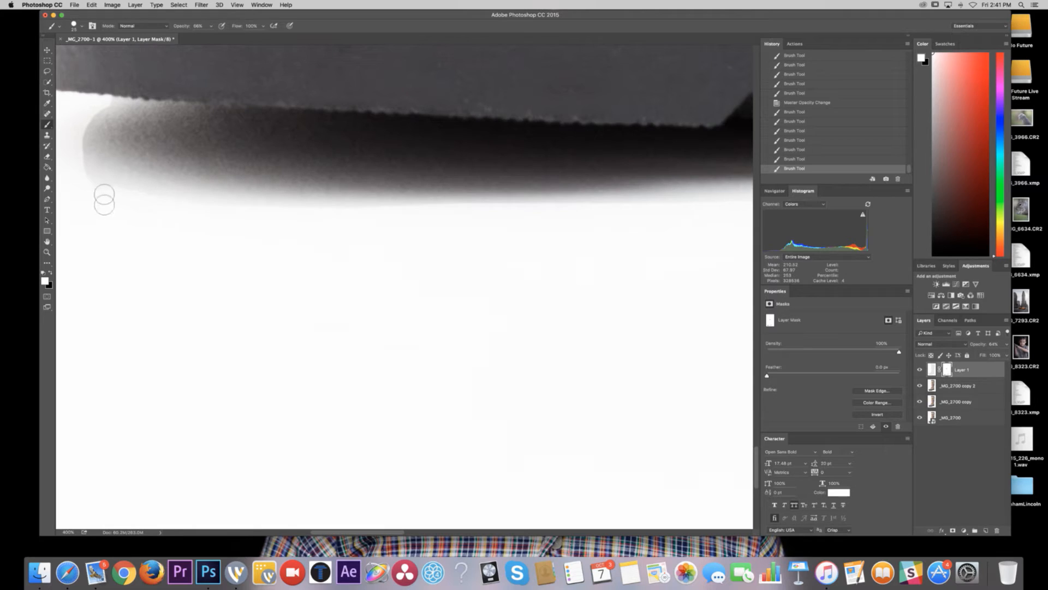
mouse_move(104, 195)
left_mouse_down()
mouse_move(47, 163)
mouse_move(221, 225)
left_mouse_up()
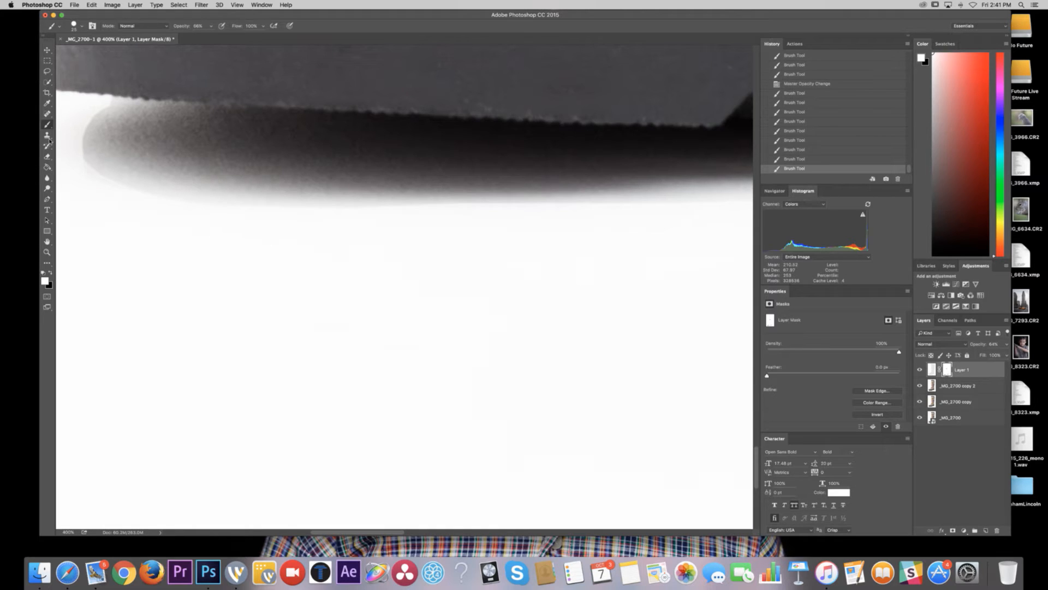
mouse_move(84, 140)
left_mouse_down()
mouse_move(104, 176)
mouse_move(175, 204)
left_mouse_up()
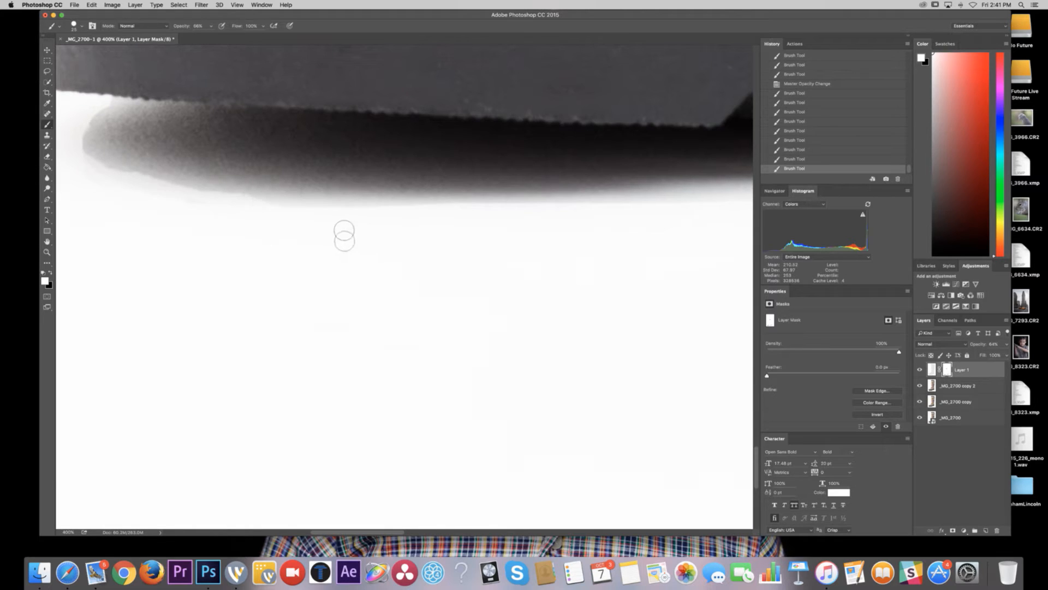
mouse_move(344, 236)
left_mouse_down()
mouse_move(150, 197)
mouse_move(351, 232)
mouse_move(63, 195)
left_mouse_up()
key("super+z")
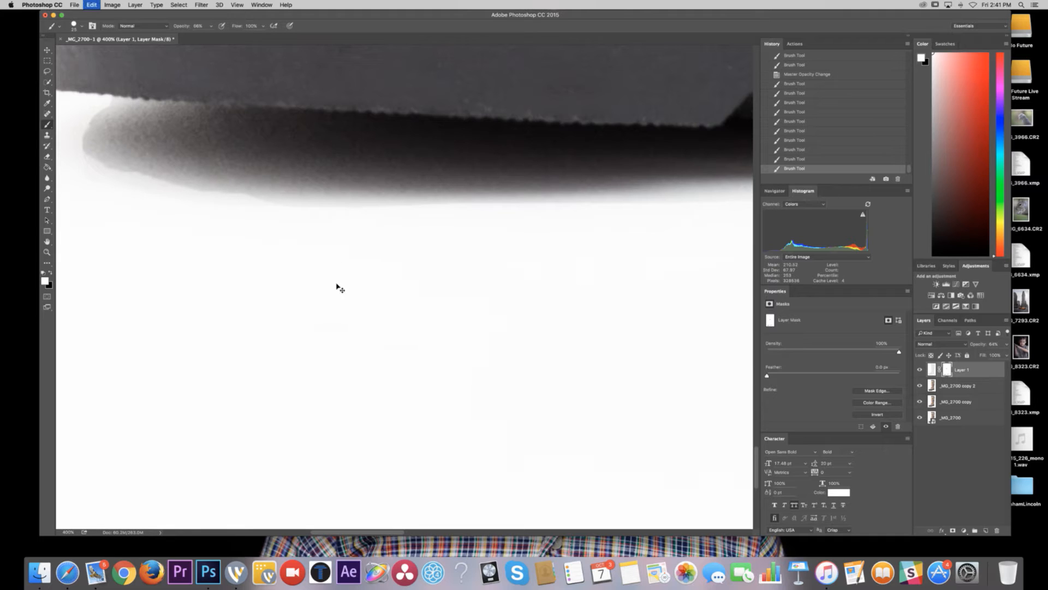
- Paint white on Layer 1's mask along the outer shadow edge beneath the rear part of the front sole tread
scroll(366, 283, "right", 10)
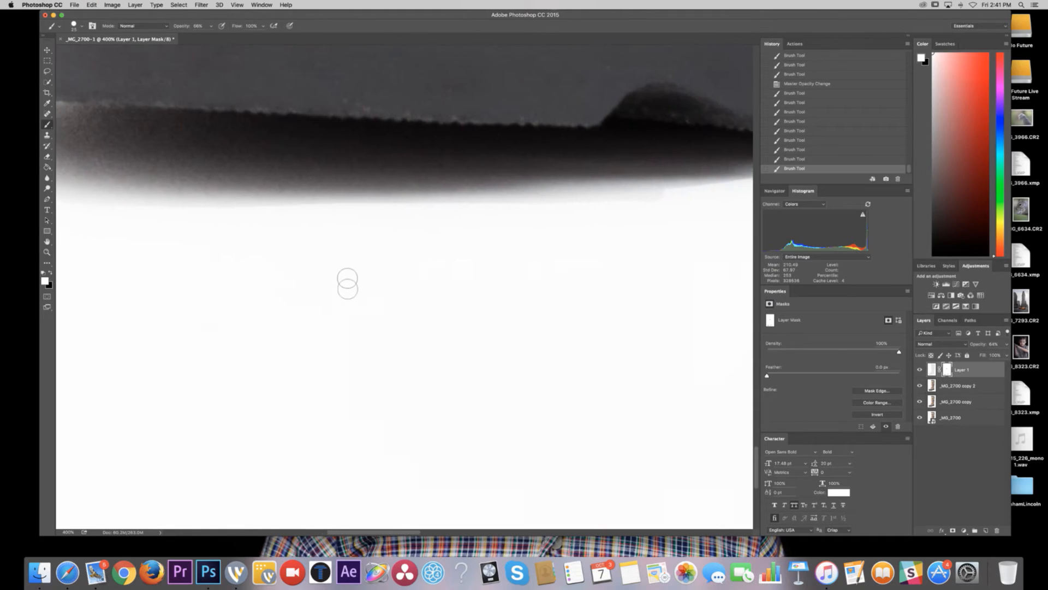
mouse_move(367, 212)
left_mouse_down()
mouse_move(338, 205)
mouse_move(425, 193)
mouse_move(325, 204)
left_mouse_up()
key("super+z")
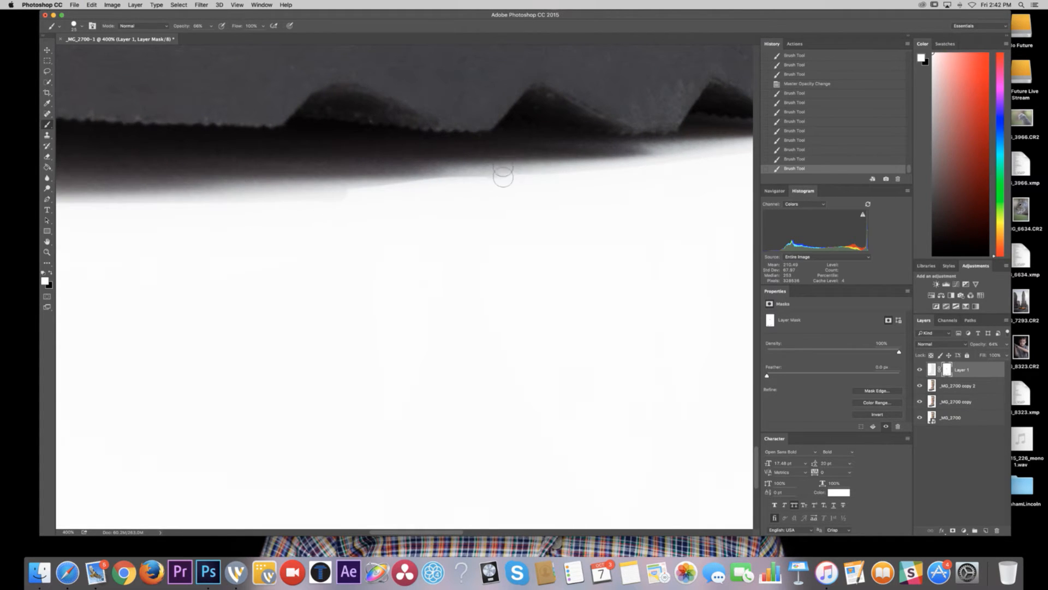
scroll(526, 187, "right", 10)
scroll(527, 186, "right", 5)
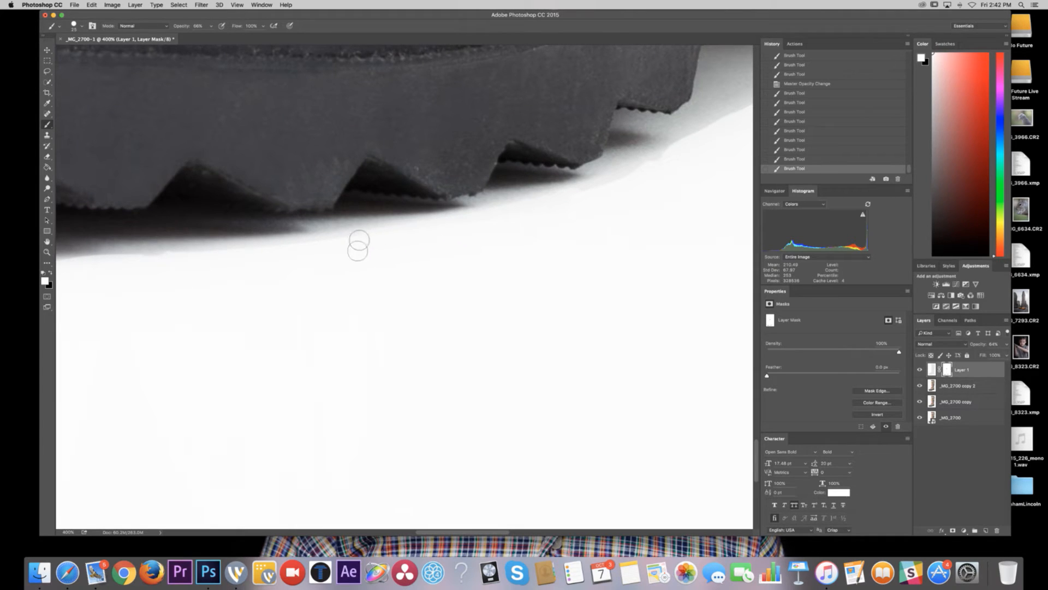
mouse_move(362, 241)
left_mouse_down()
mouse_move(591, 200)
mouse_move(582, 197)
mouse_move(667, 167)
left_mouse_up()
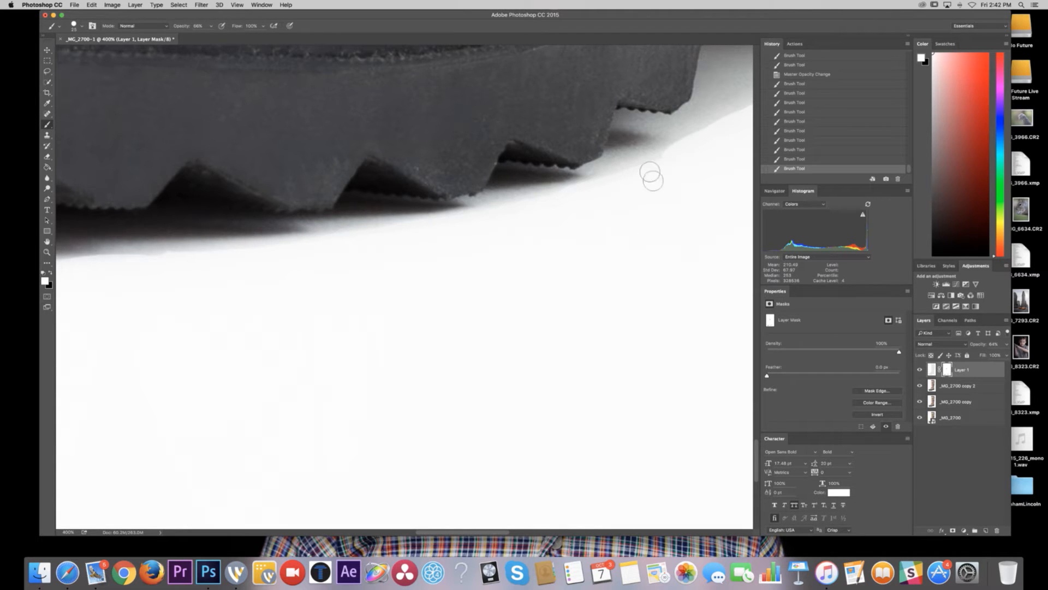
- Paint white on Layer 1's mask along the shadow edge just beneath the heel tread
scroll(614, 241, "up", 5)
scroll(593, 259, "up", 3)
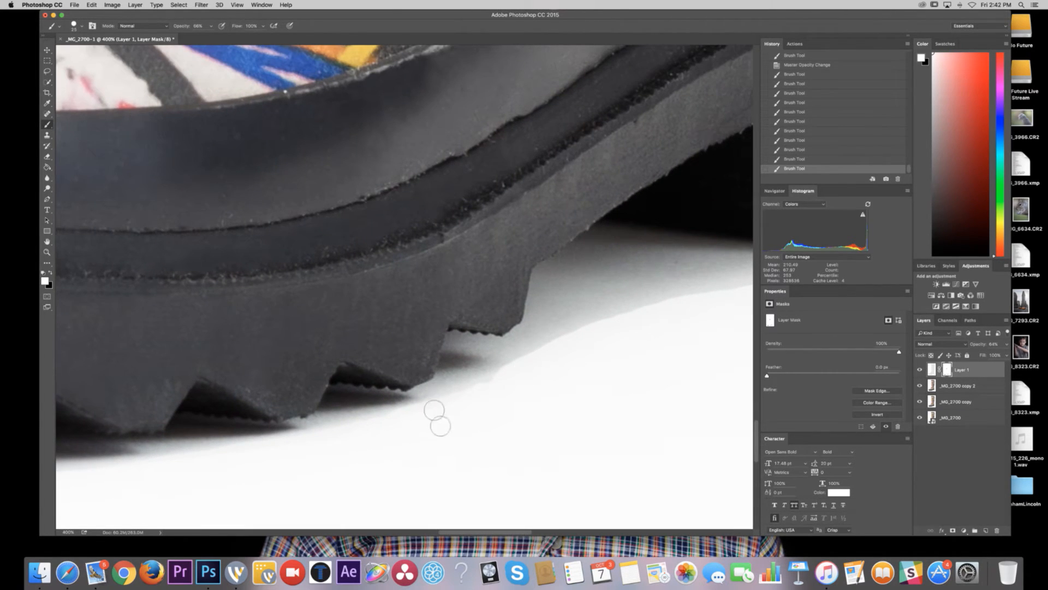
scroll(464, 422, "right", 5)
scroll(590, 377, "right", 5)
scroll(590, 376, "up", 2)
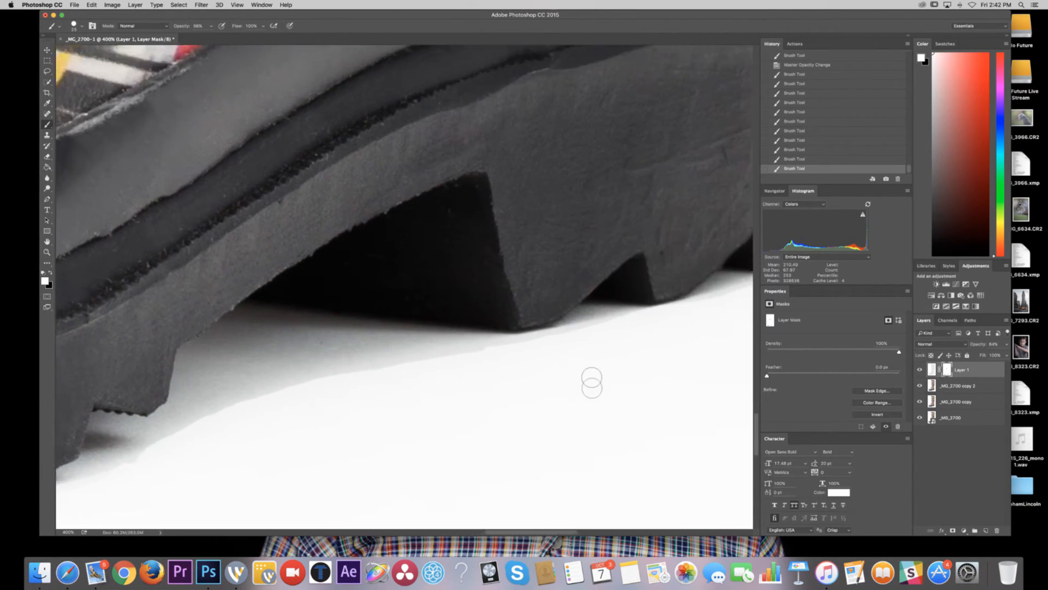
scroll(617, 372, "right", 5)
scroll(617, 372, "up", 2)
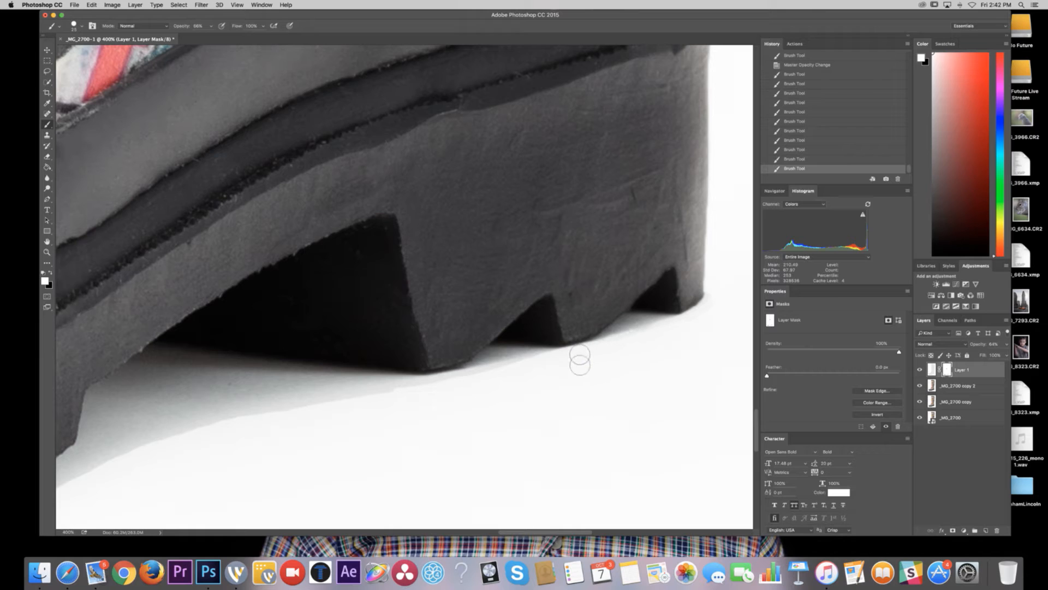
mouse_move(620, 344)
left_mouse_down()
mouse_move(657, 339)
mouse_move(630, 346)
left_mouse_up()
- Lower Layer 1's opacity to 29% to soften the shadow edge under the arch, and review the whole boot
scroll(423, 418, "left", 2)
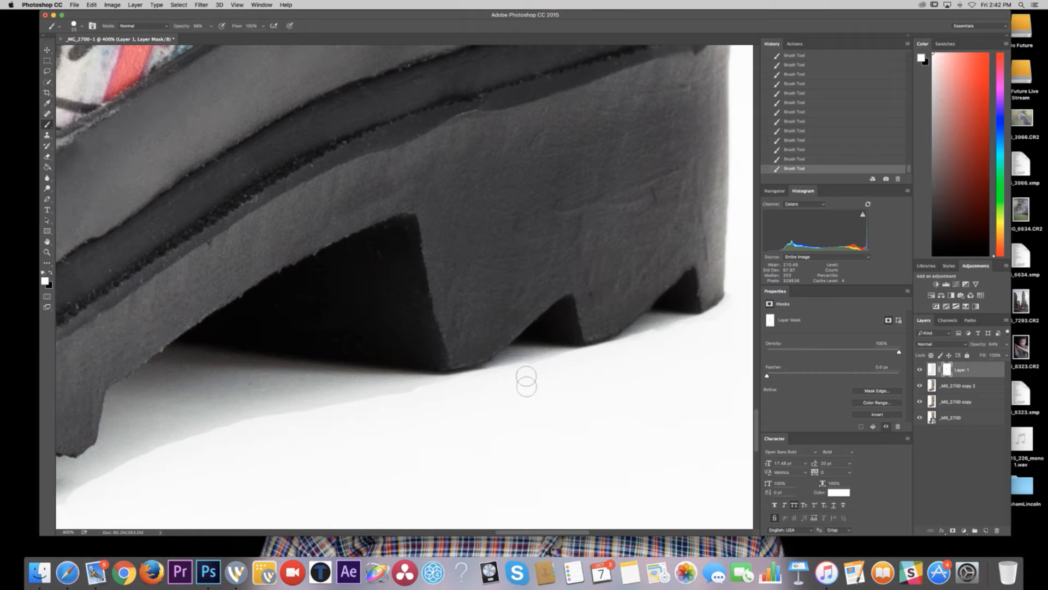
scroll(456, 421, "left", 6)
scroll(450, 426, "left", 8)
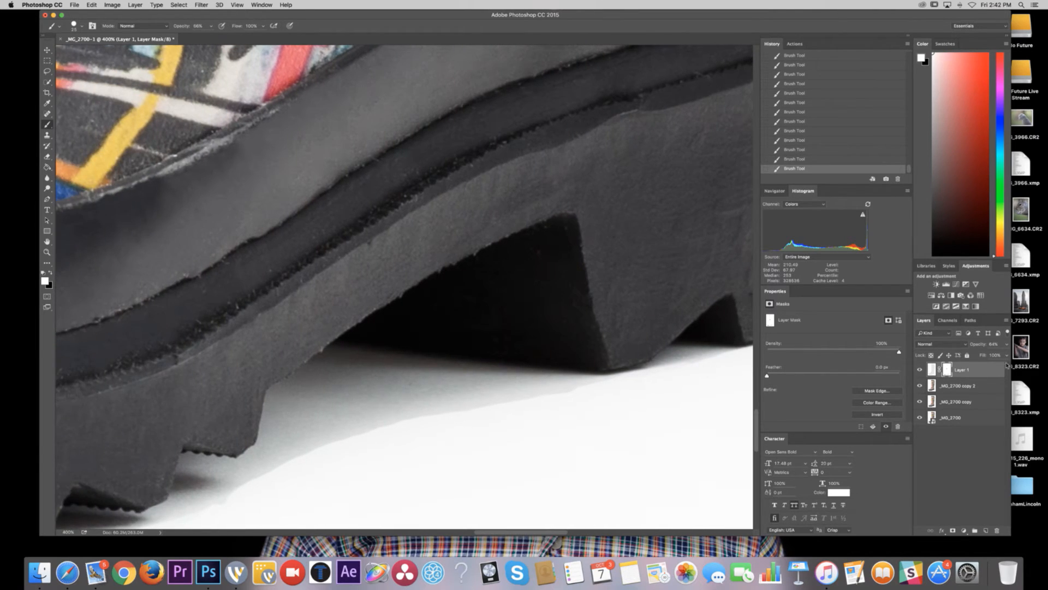
left_click(1006, 344)
left_click_drag(982, 355, 957, 357)
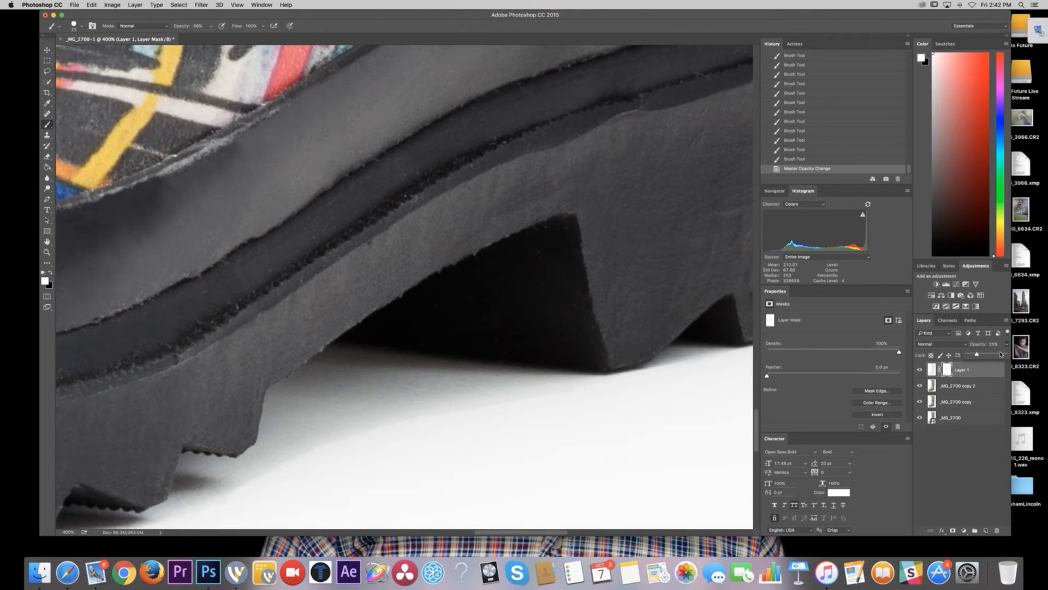
left_click(989, 370)
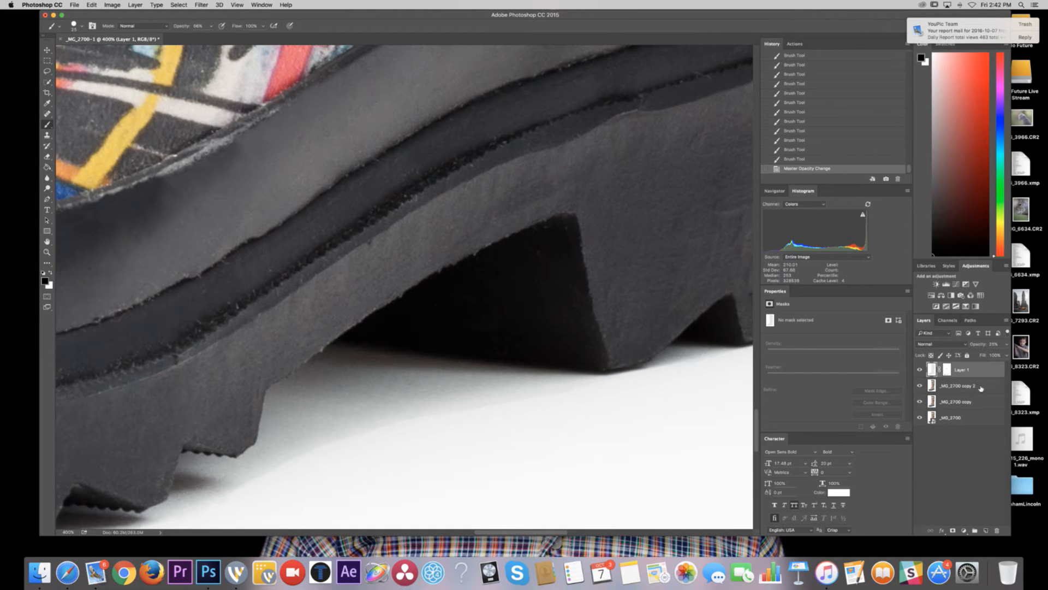
key("super+0")
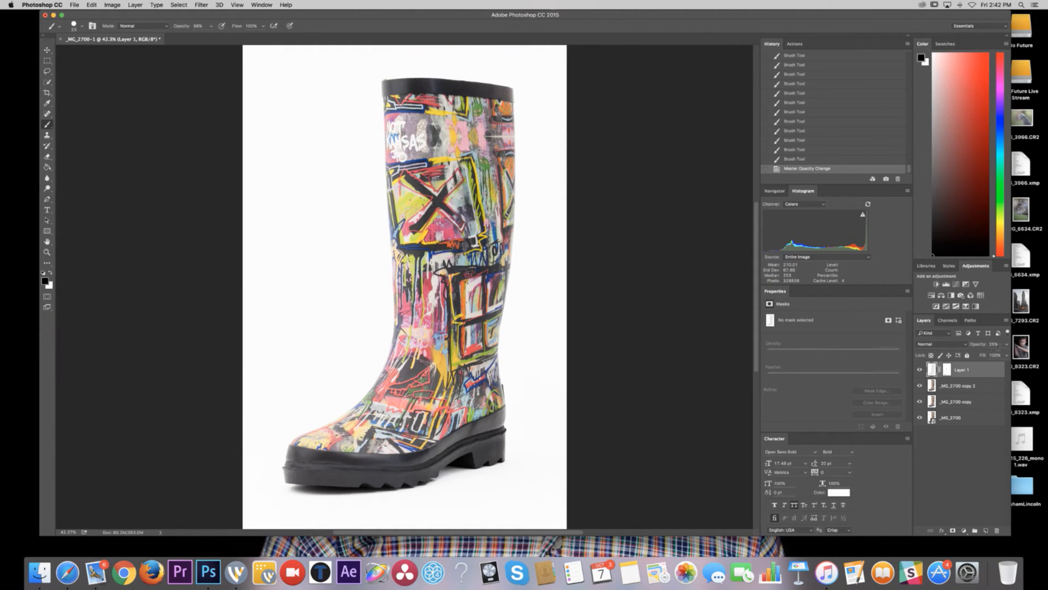
- Compare the whole photo with Layer 1 hidden and shown, and set Layer 1's opacity to 70%
left_click(920, 370)
left_click(920, 371)
left_click(1007, 343)
left_click_drag(971, 358, 991, 357)
left_click(920, 369)
left_click(919, 369)
- Compare the sole and shadow with Layer 1 shown and hidden, leave Layer 1 hidden, and select the _MG_2700 copy 2 layer
key("super+plus")
key("super+plus")
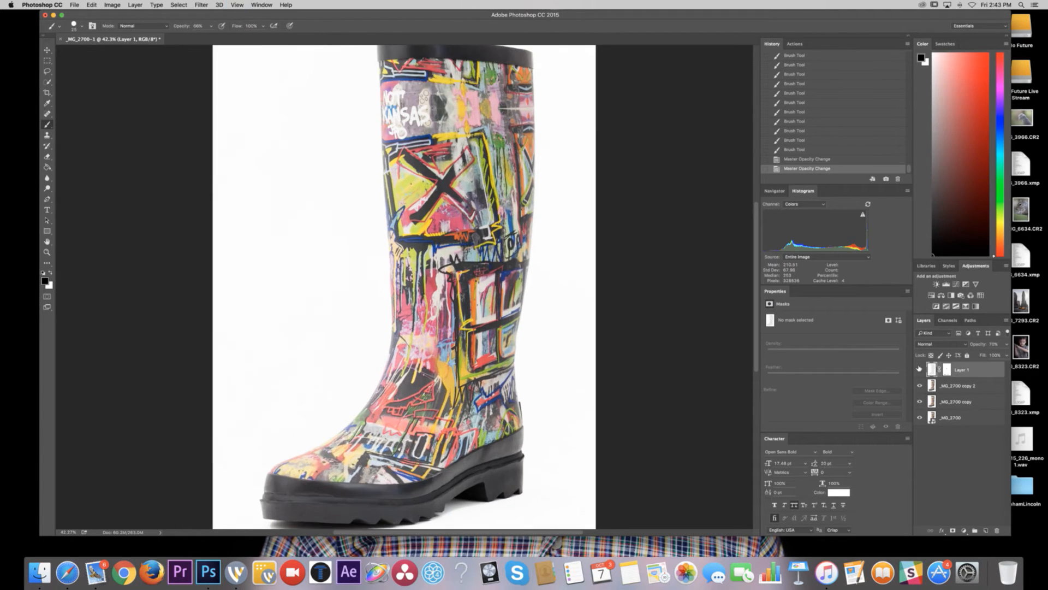
scroll(460, 455, "down", 10)
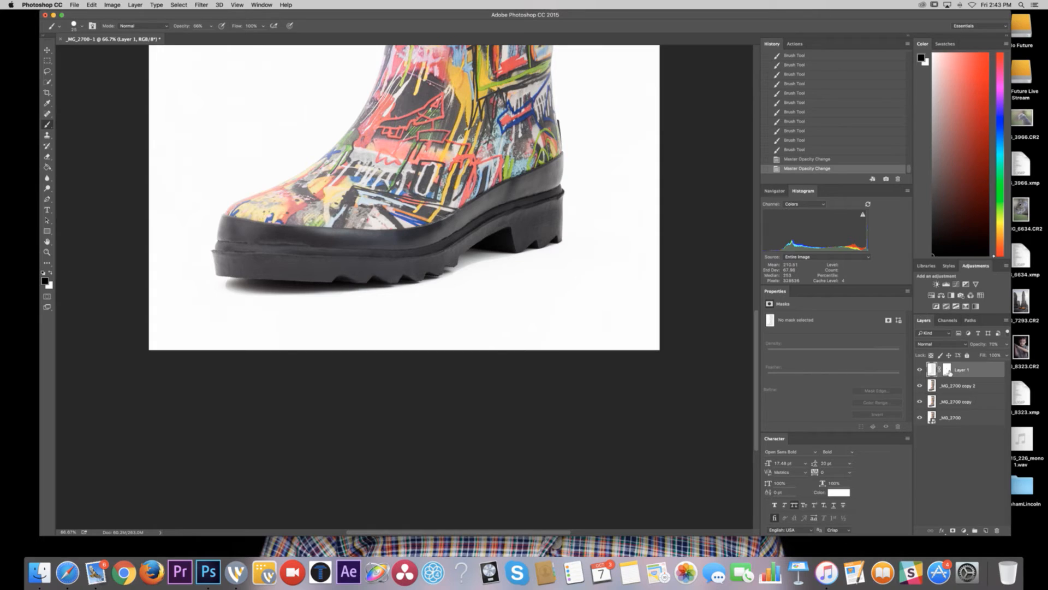
left_click(919, 369)
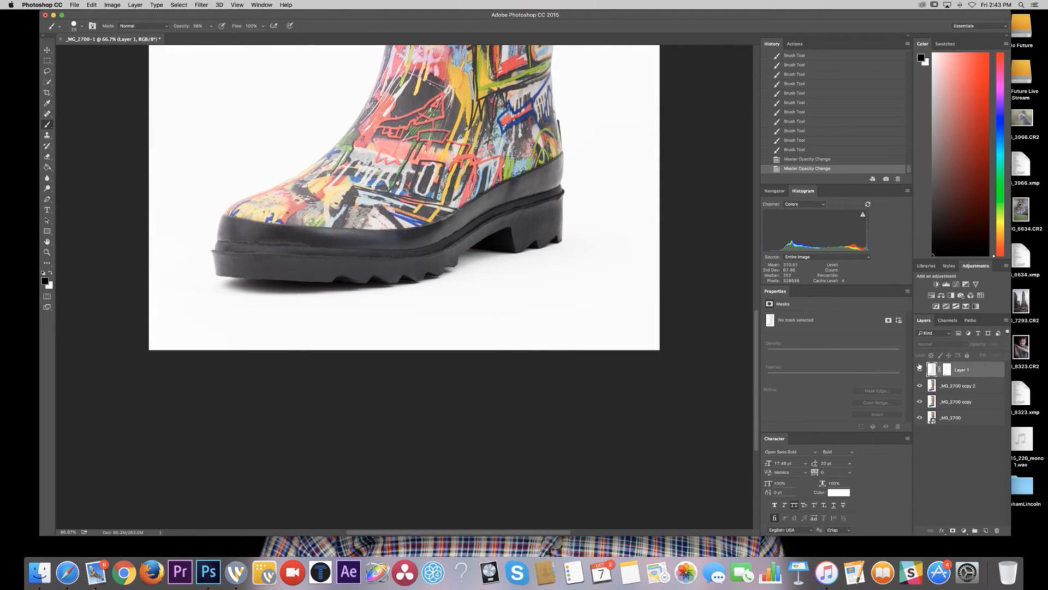
left_click(920, 369)
left_click(919, 369)
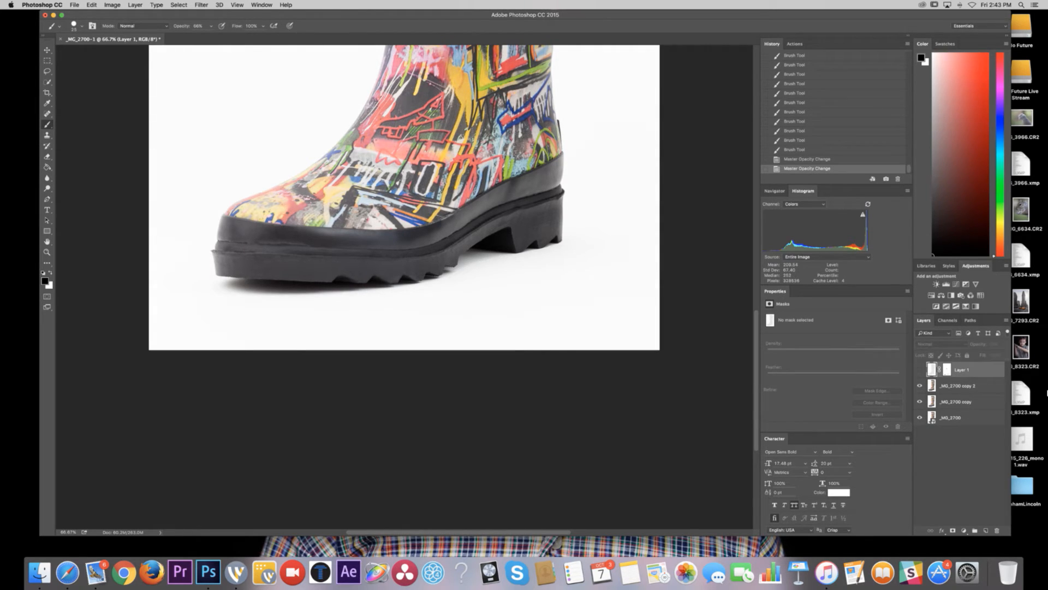
left_click(973, 386)
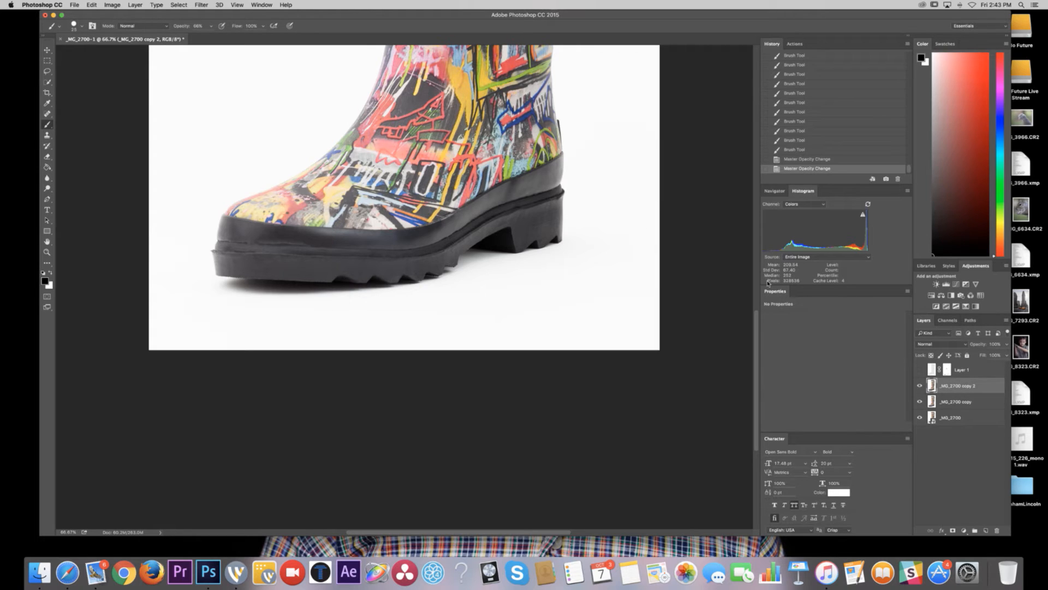
key("super+minus")
key("super+minus")
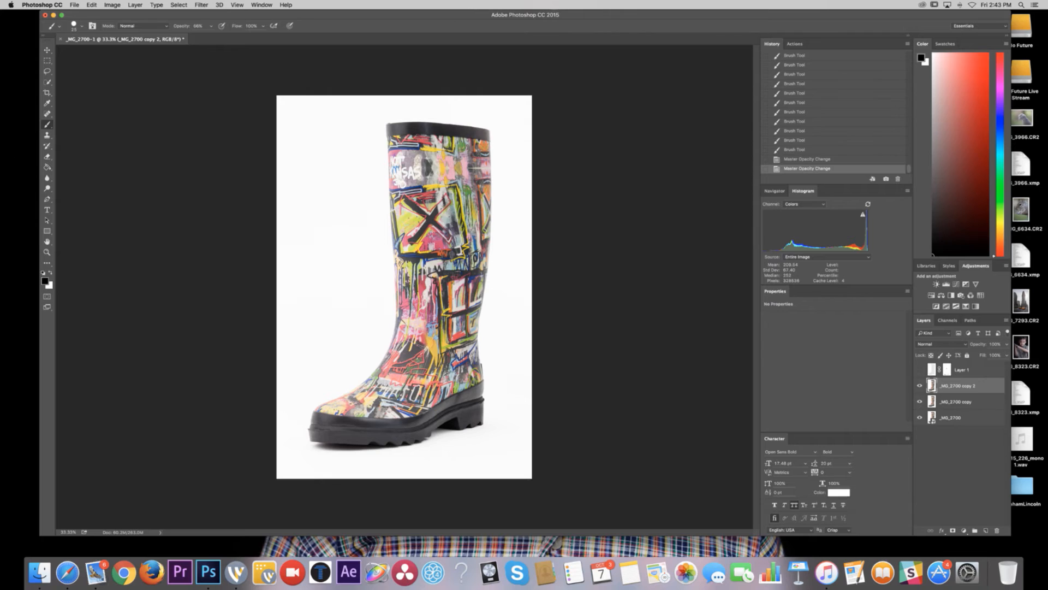
left_click(579, 334)
key("super+alt+f")
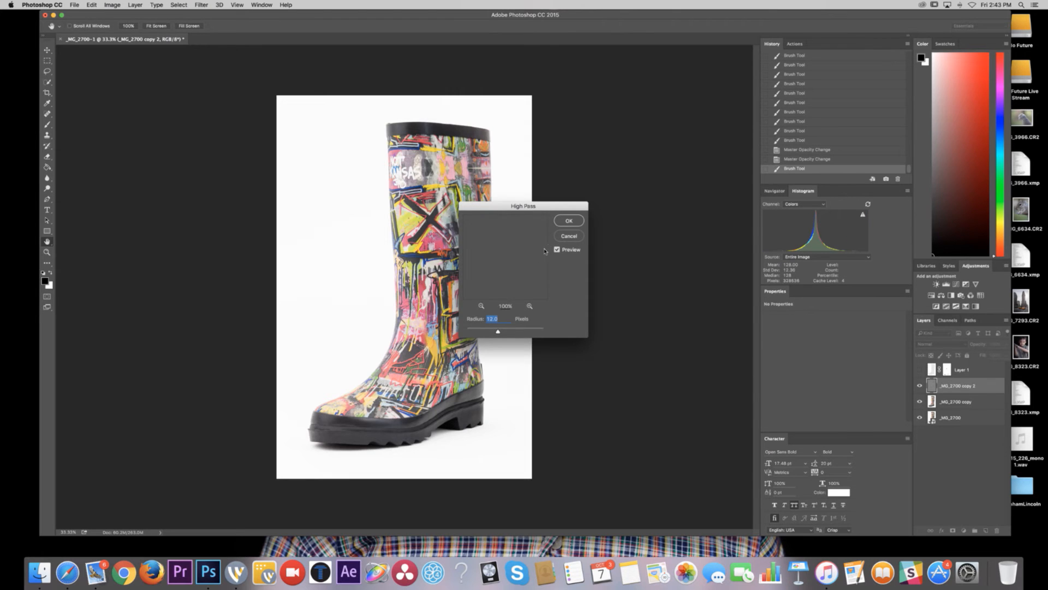
left_click(569, 236)
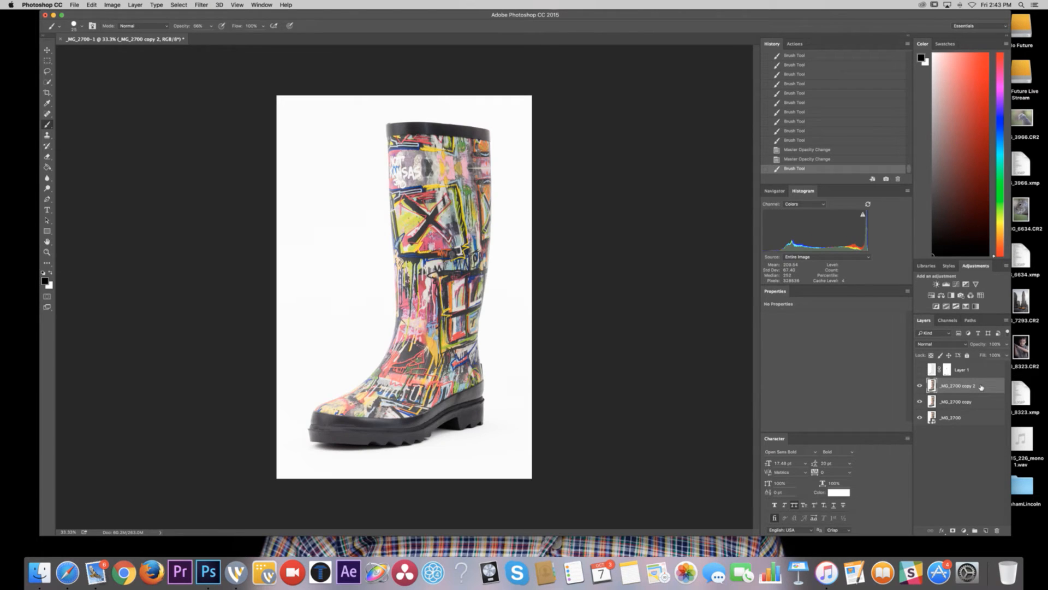
- Duplicate the _MG_2700 copy 2 layer and apply the High Pass filter to the duplicate
key("super+j")
right_click(982, 386)
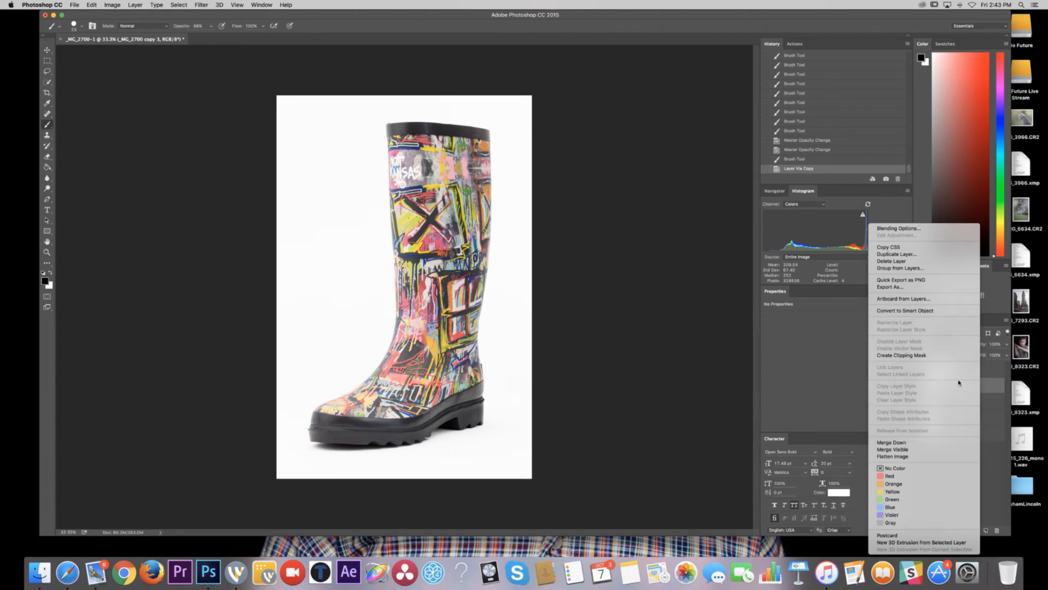
left_click(817, 385)
key("super+alt+f")
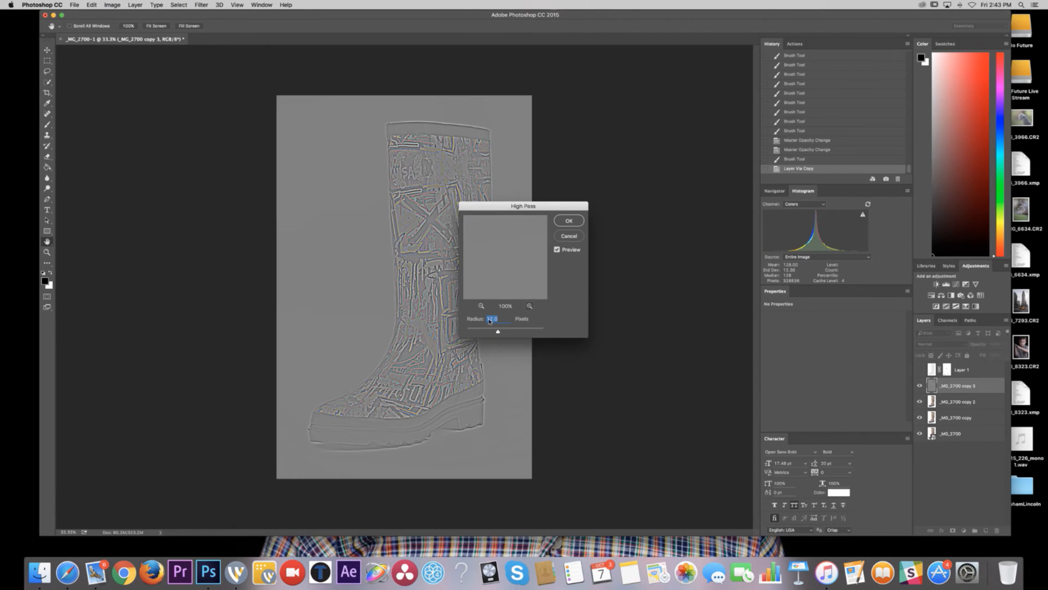
left_click(570, 222)
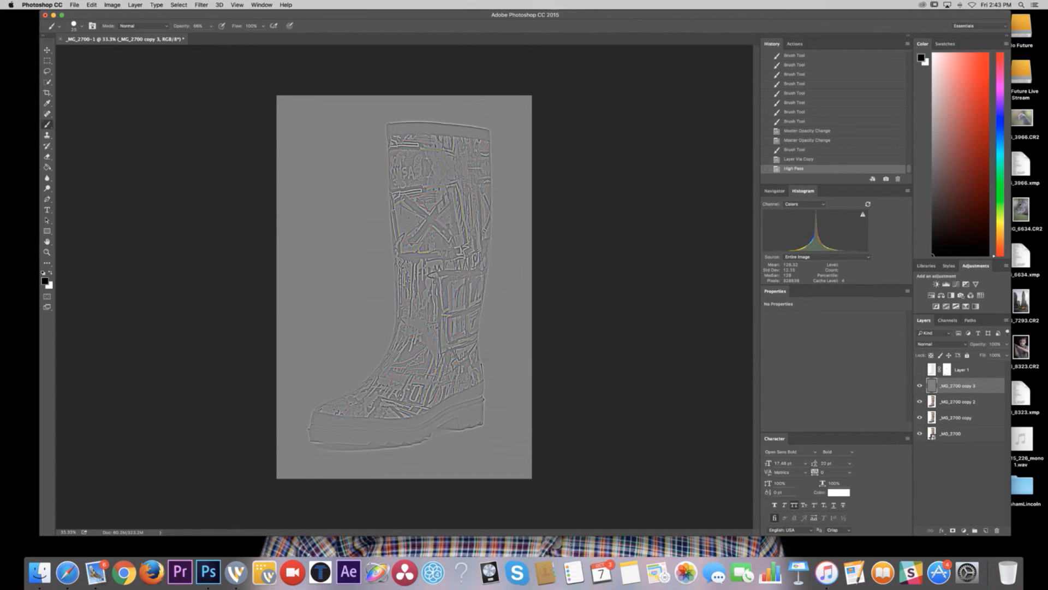
- Set the High Pass layer's blend mode to Soft Light and its opacity to about 59%
left_click(966, 343)
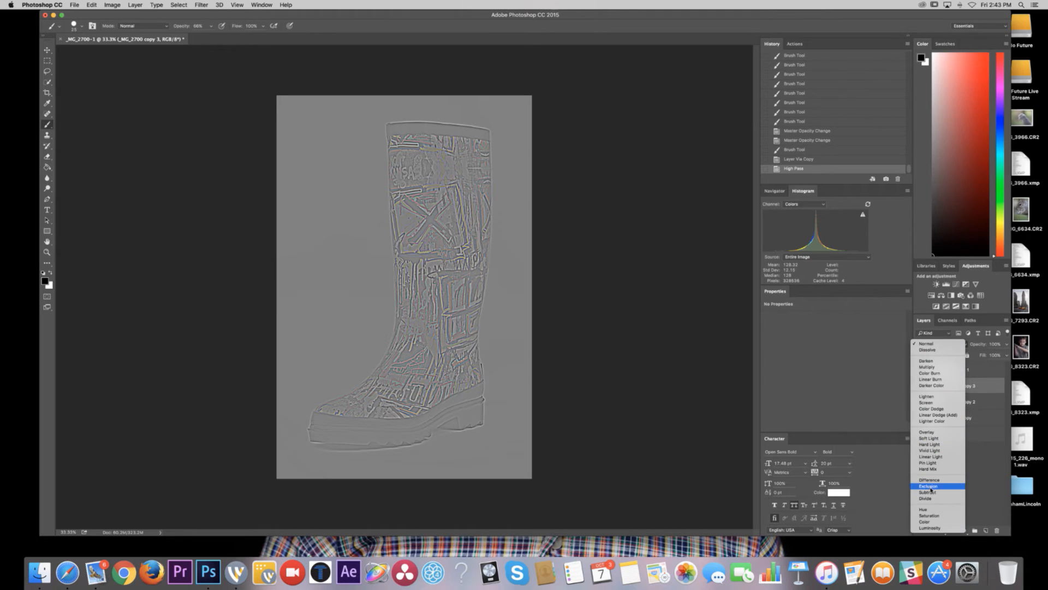
left_click(935, 438)
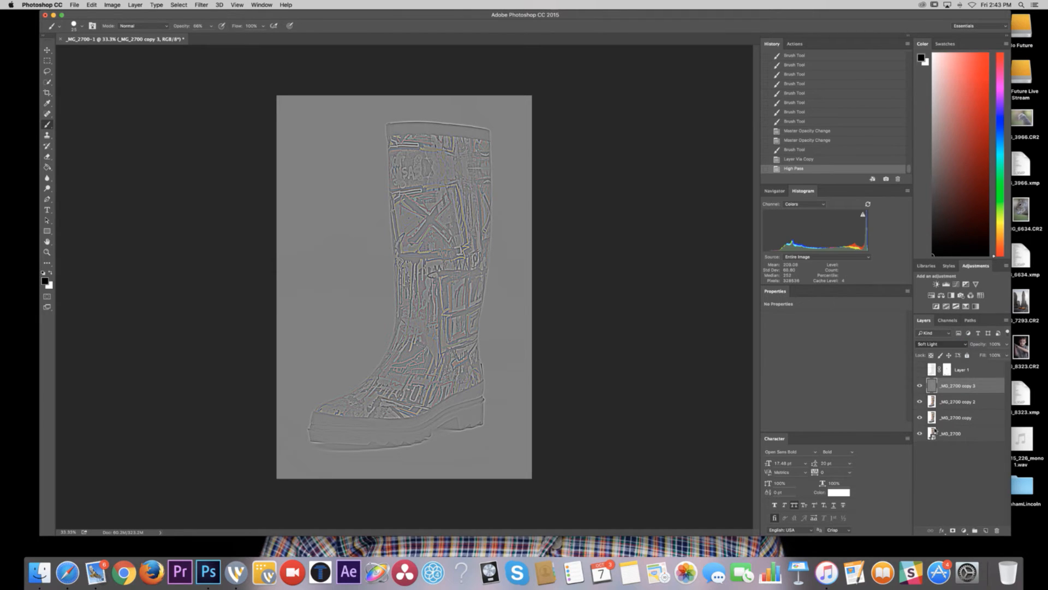
left_click_drag(1008, 345, 990, 362)
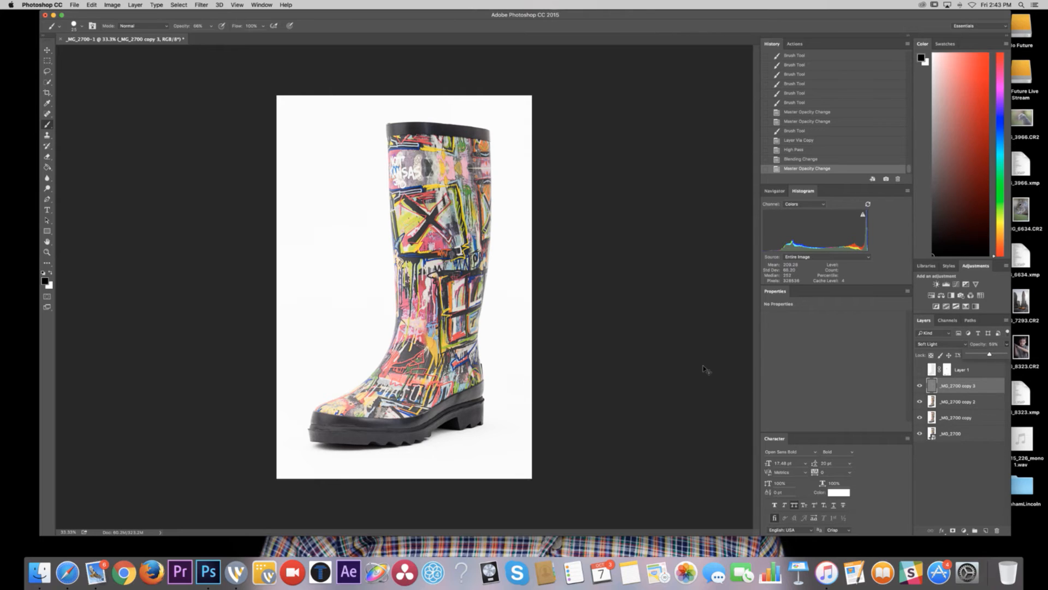
- Fully desaturate the High Pass layer with a Hue/Saturation adjustment
key("super+u")
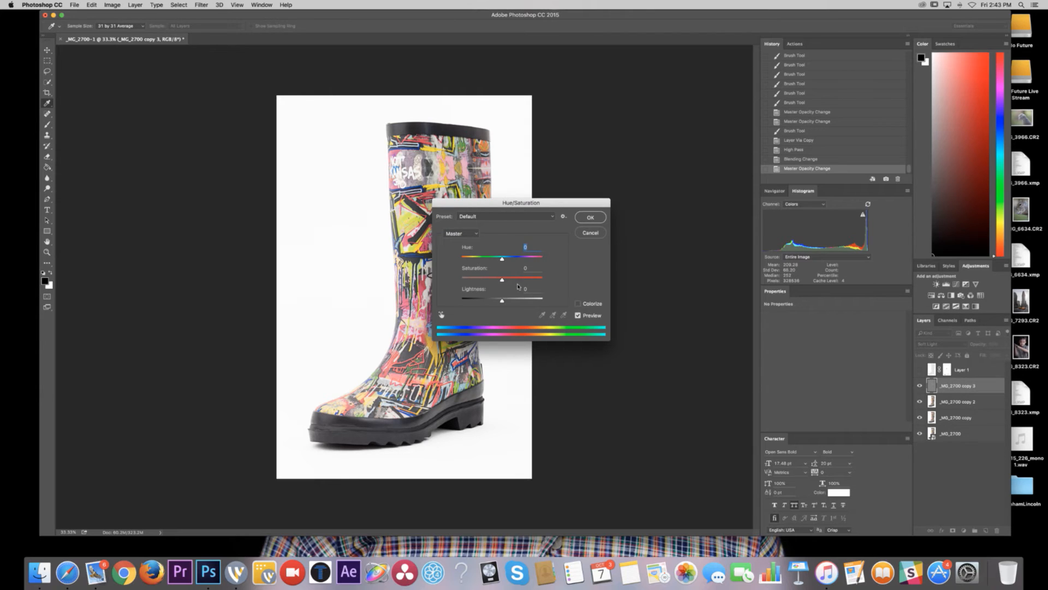
left_click_drag(502, 279, 449, 284)
key("Return")
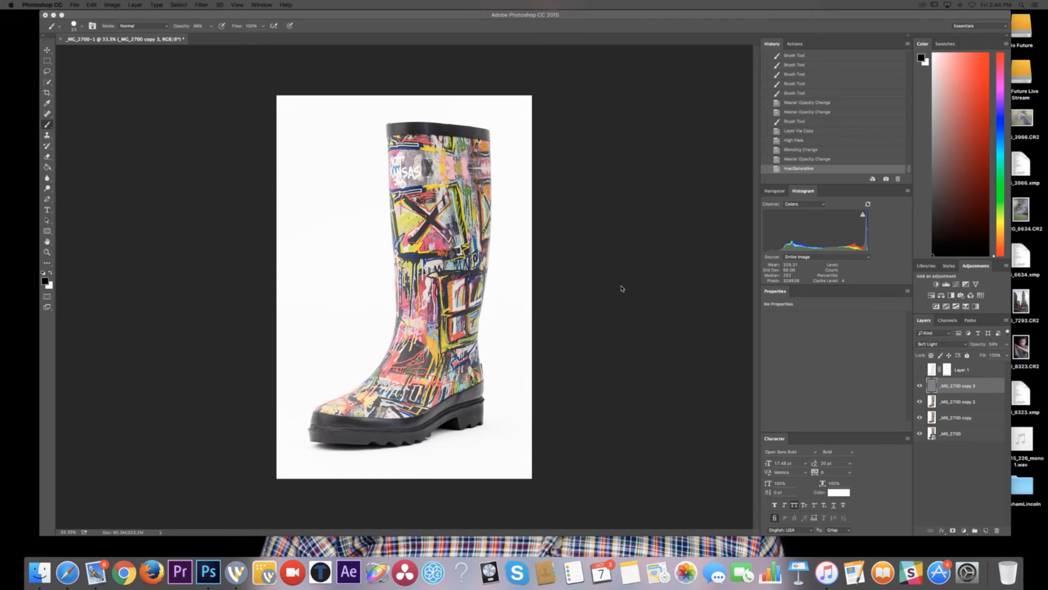
- Add a Curves adjustment layer above the _MG_2700 copy 3 layer and reset its curve to the Default preset
key("super+equal")
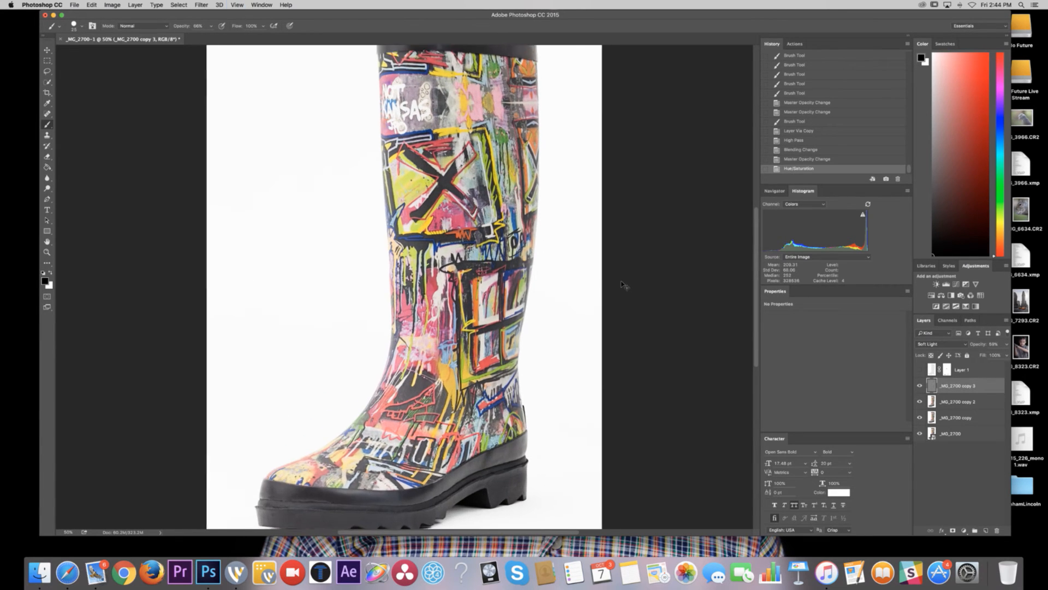
key("super+equal")
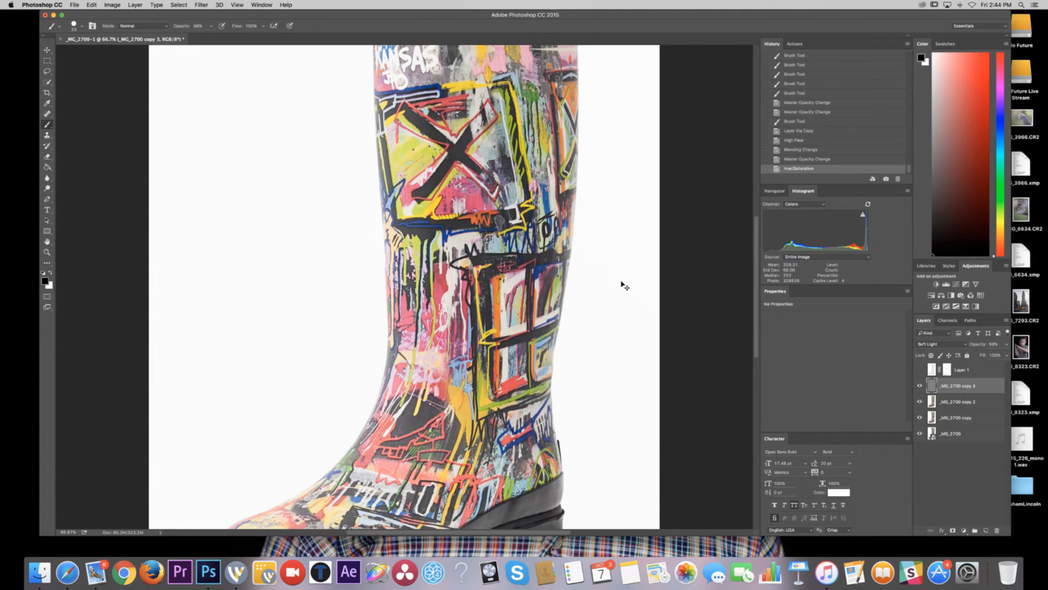
scroll(622, 286, "up", 5)
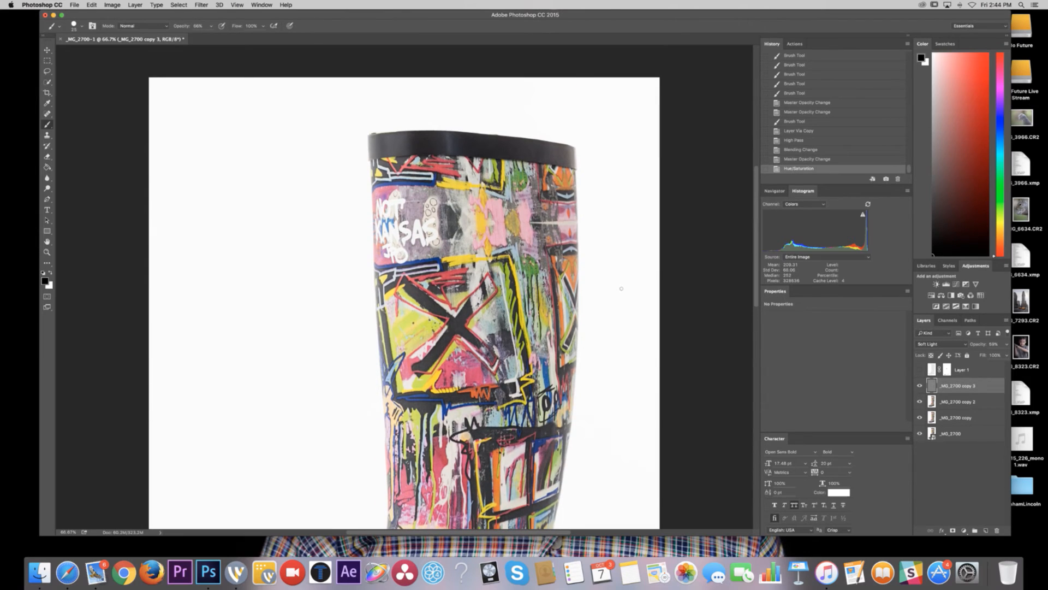
key("super+minus")
key("super+minus")
key("super+minus")
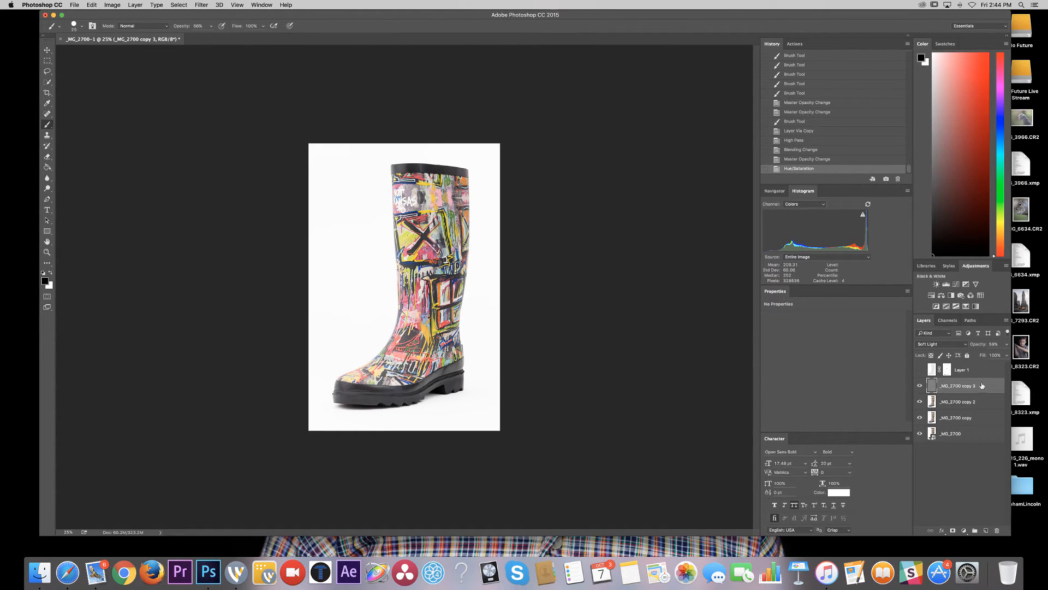
left_click(956, 285)
left_click_drag(884, 350, 876, 350)
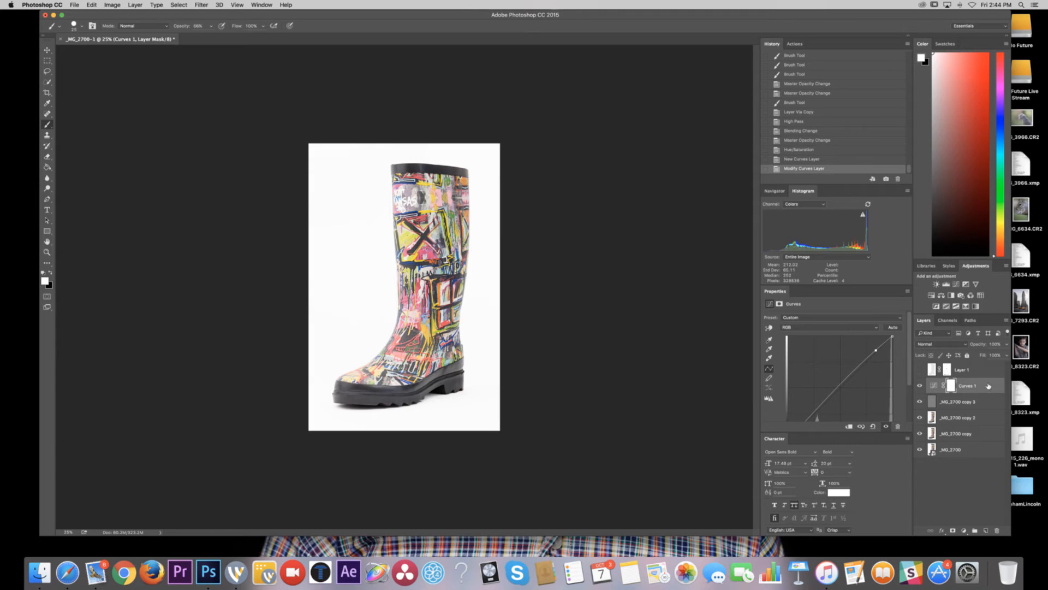
left_click(824, 317)
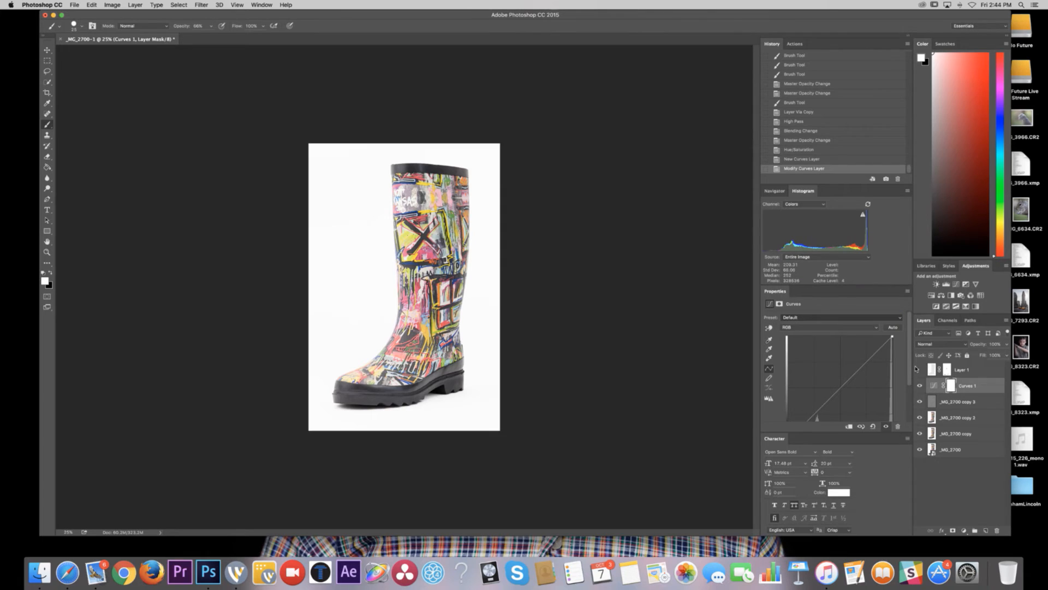
- Move the Curves 1 layer above Layer 1, then show Layer 1 and set its opacity to about 21%
left_click_drag(970, 384, 966, 369)
left_click(920, 385)
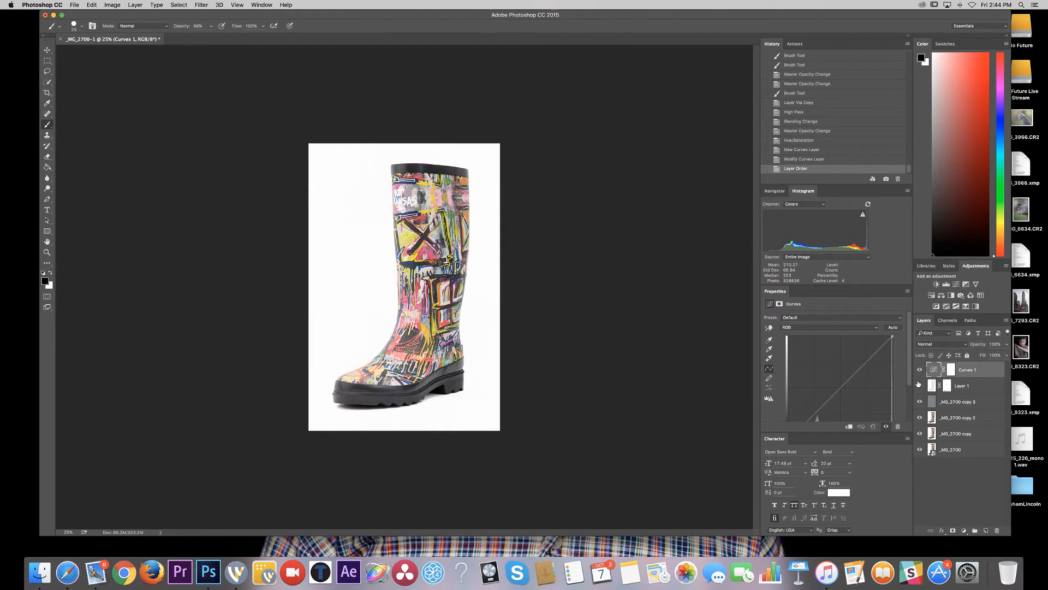
left_click(919, 385)
left_click(991, 382)
left_click_drag(1007, 345, 975, 355)
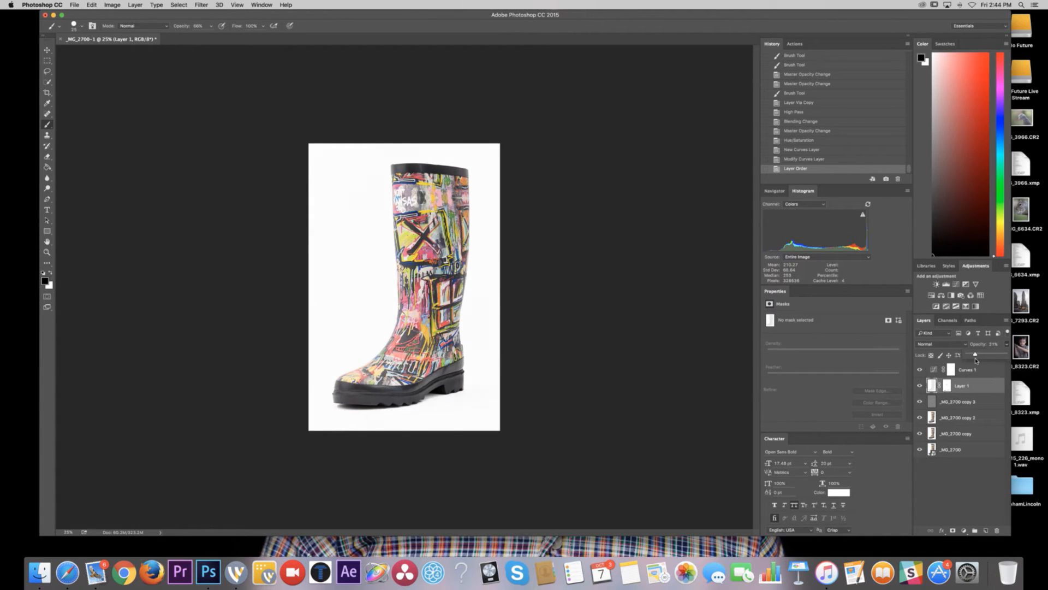
- Add midtone and shadow points to the Curves 1 curve and slightly lower the shadows
left_click(975, 383)
left_click(971, 373)
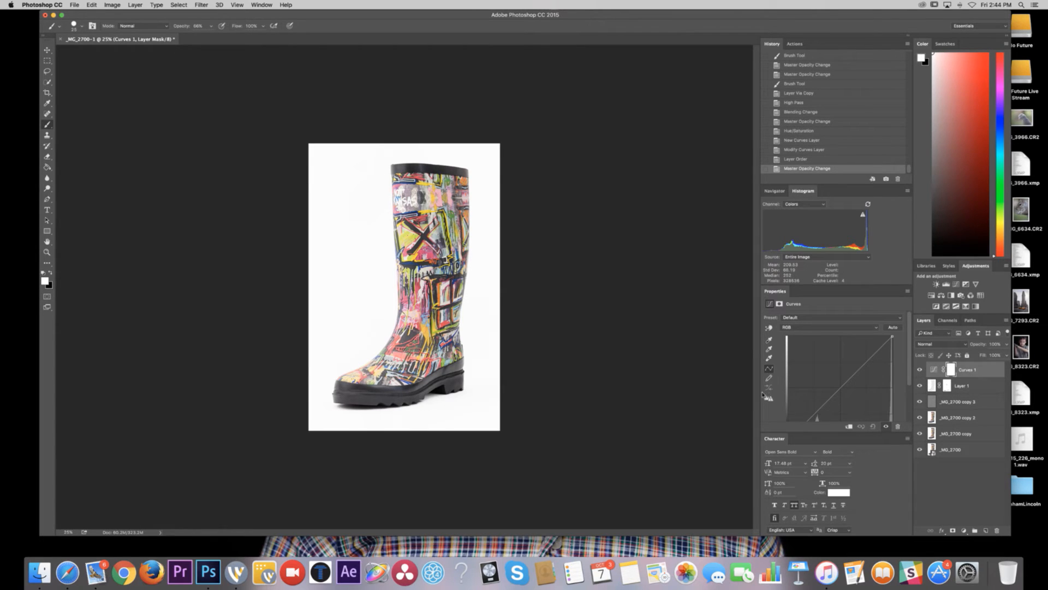
left_click(839, 387)
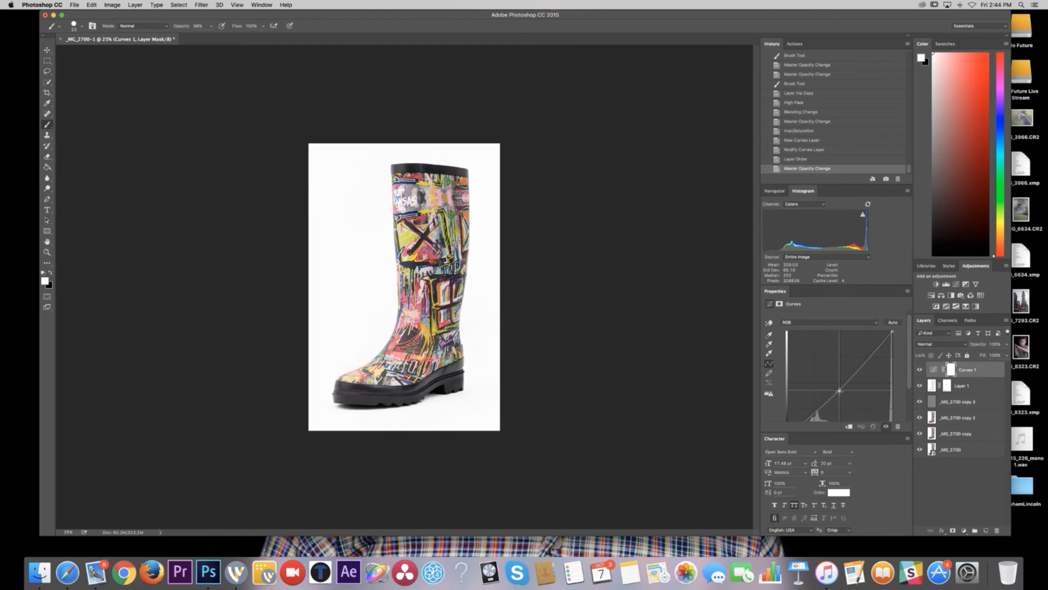
left_click_drag(839, 388, 838, 388)
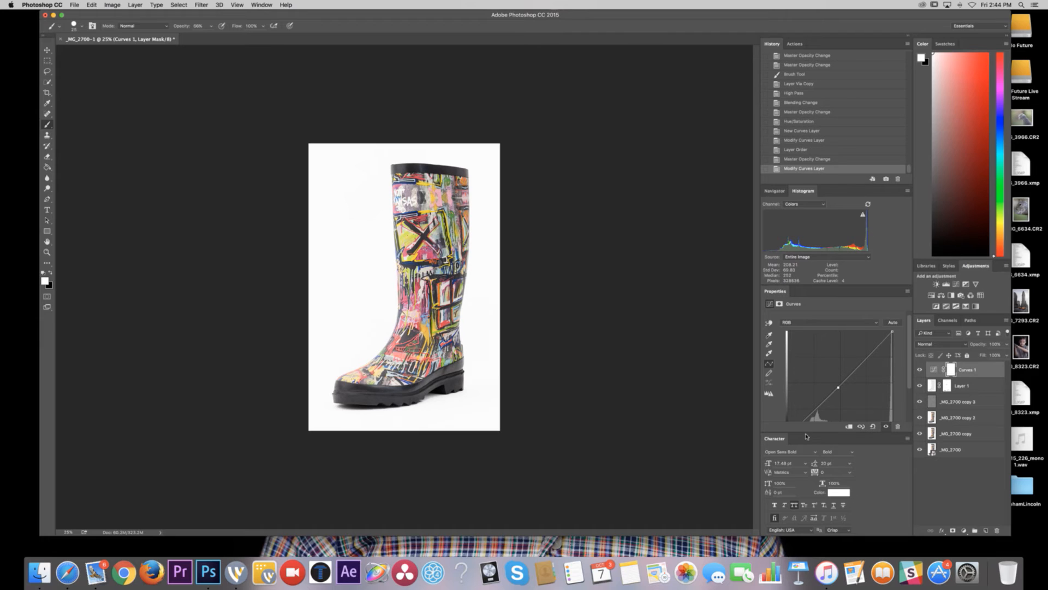
left_click_drag(800, 377, 796, 381)
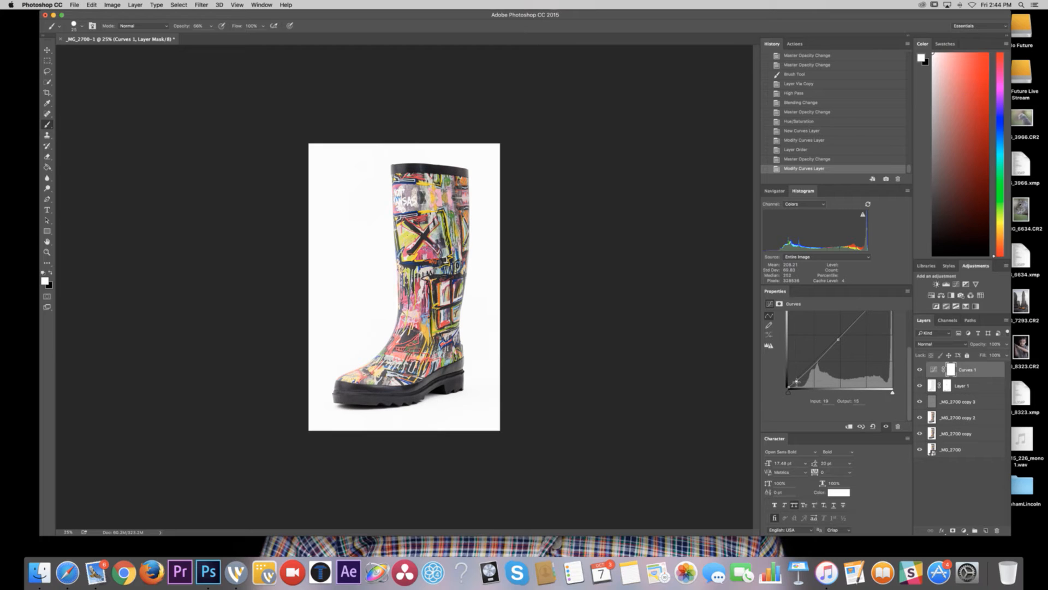
left_click(837, 338)
scroll(866, 359, "up", 3)
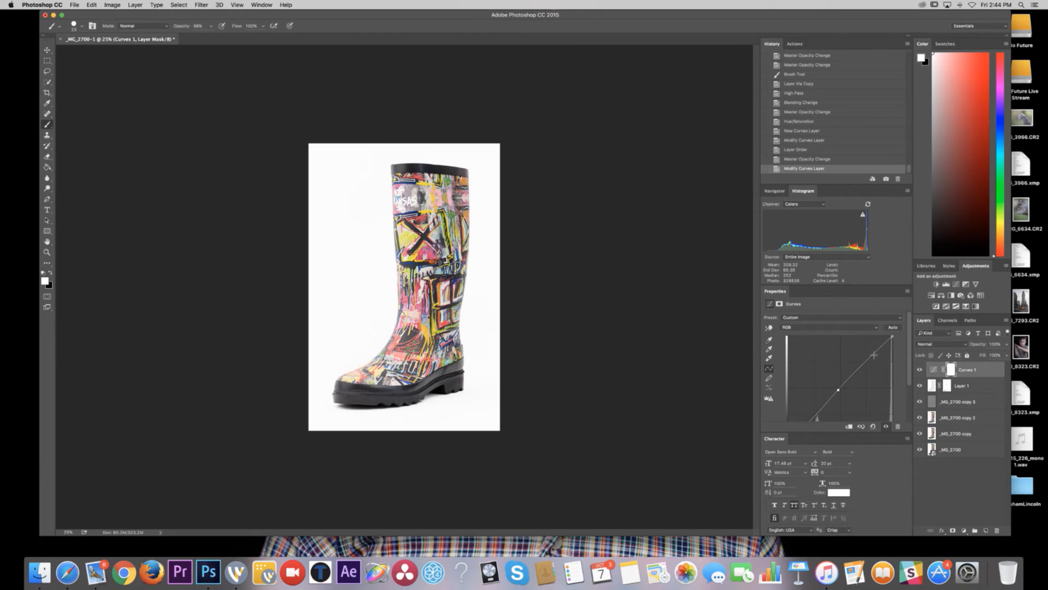
- Raise the highlights on the Curves 1 curve to about output 222 at input 211, comparing the image with the layer on and off
mouse_move(875, 355)
left_mouse_down()
mouse_move(855, 346)
mouse_move(879, 362)
mouse_move(876, 353)
left_mouse_up()
left_click(917, 370)
left_click(917, 370)
left_click(916, 369)
left_click(917, 369)
left_click_drag(878, 355, 876, 351)
scroll(849, 384, "down", 5)
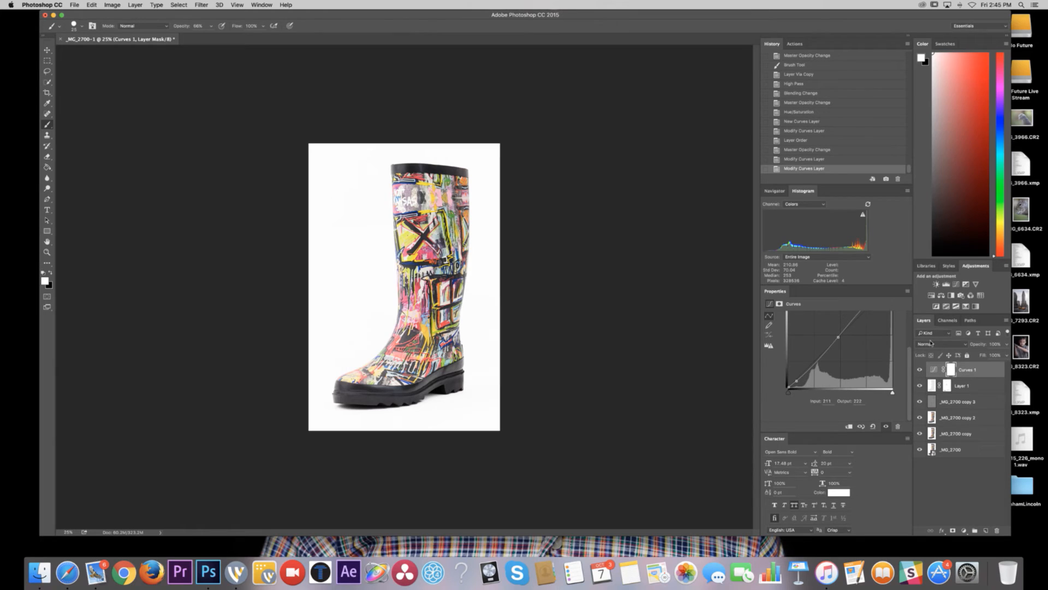
scroll(863, 350, "up", 3)
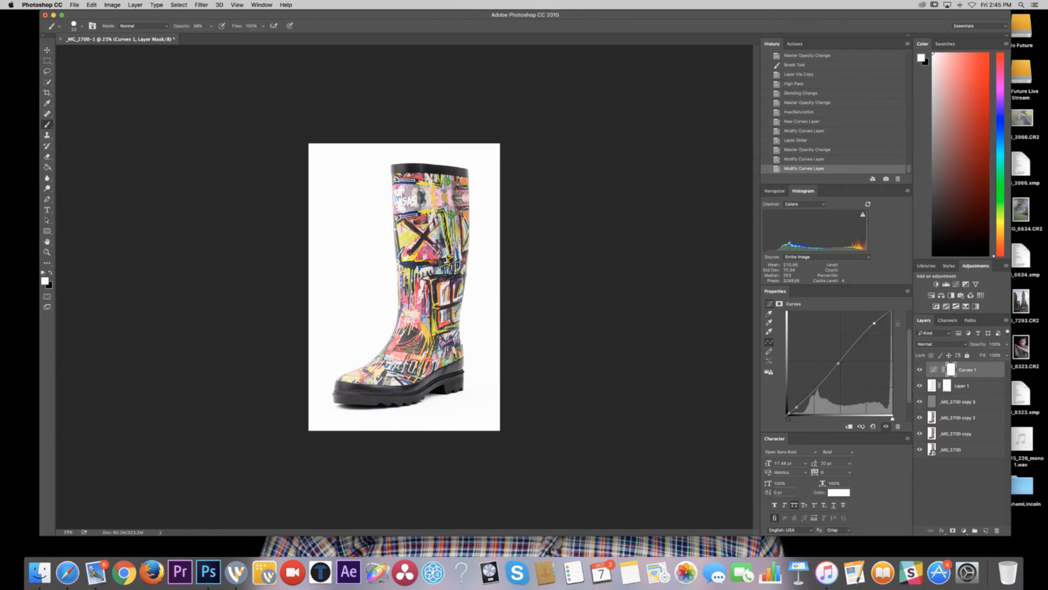
- Set the Curves 1 layer's opacity to about 54% and compare the boot with the adjustment hidden and shown
left_click(1007, 345)
mouse_move(1005, 354)
left_mouse_down()
mouse_move(950, 360)
mouse_move(1006, 355)
mouse_move(981, 356)
mouse_move(990, 354)
left_mouse_up()
left_click(920, 370)
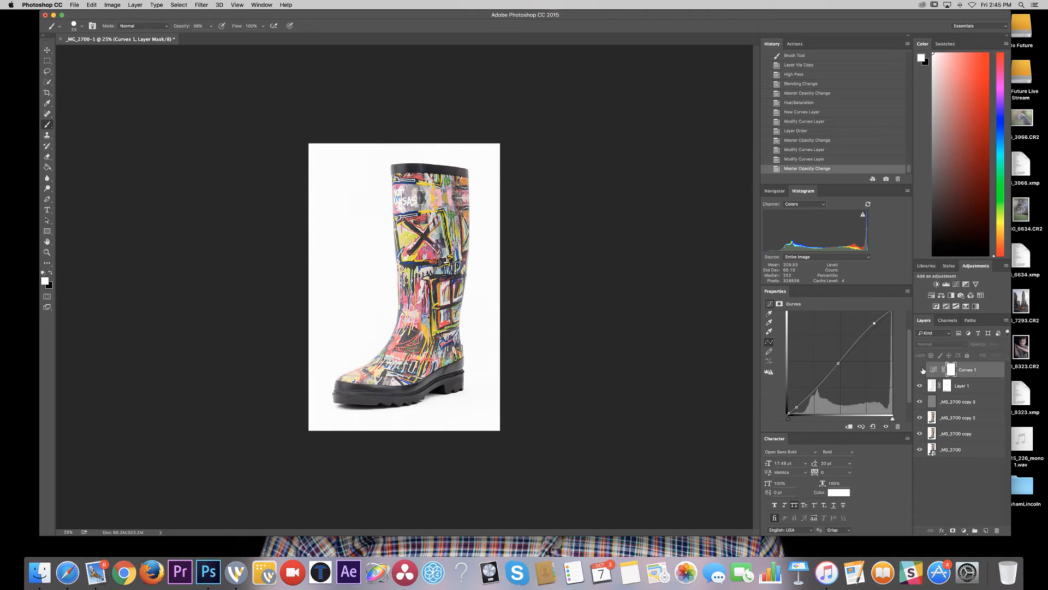
left_click(921, 370)
- Set Layer 1's opacity to about 53%, judging the background and the shadow beneath the sole
key("super+minus")
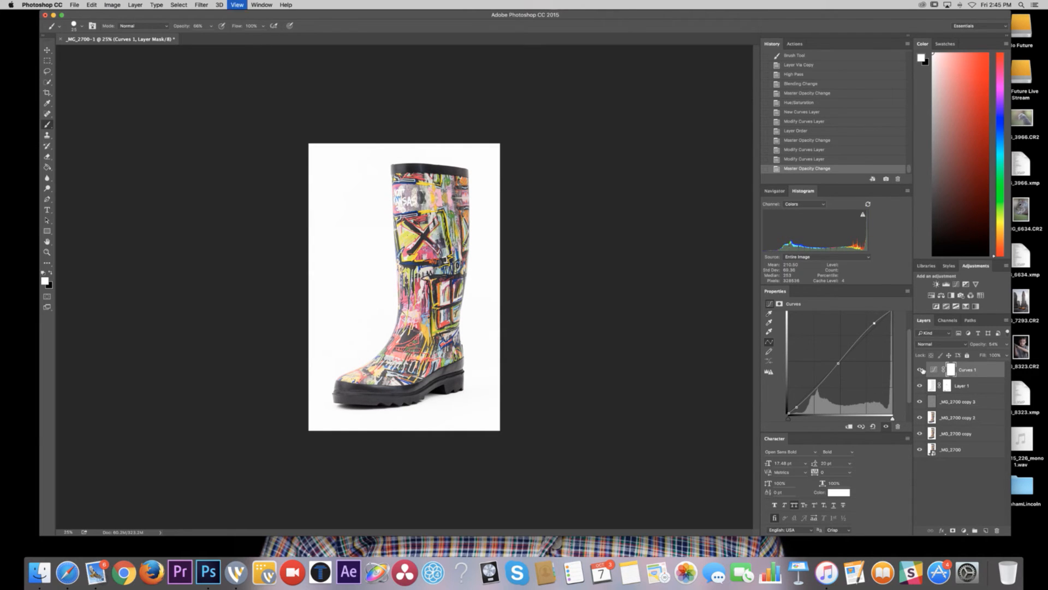
key("super+plus")
key("super+plus")
key("super+plus")
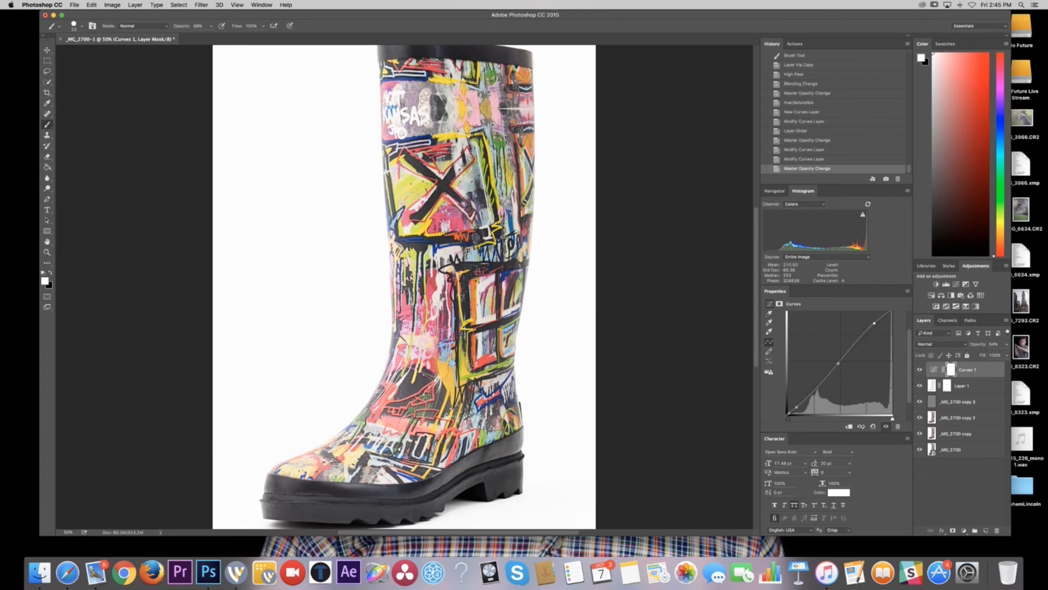
scroll(564, 423, "down", 3)
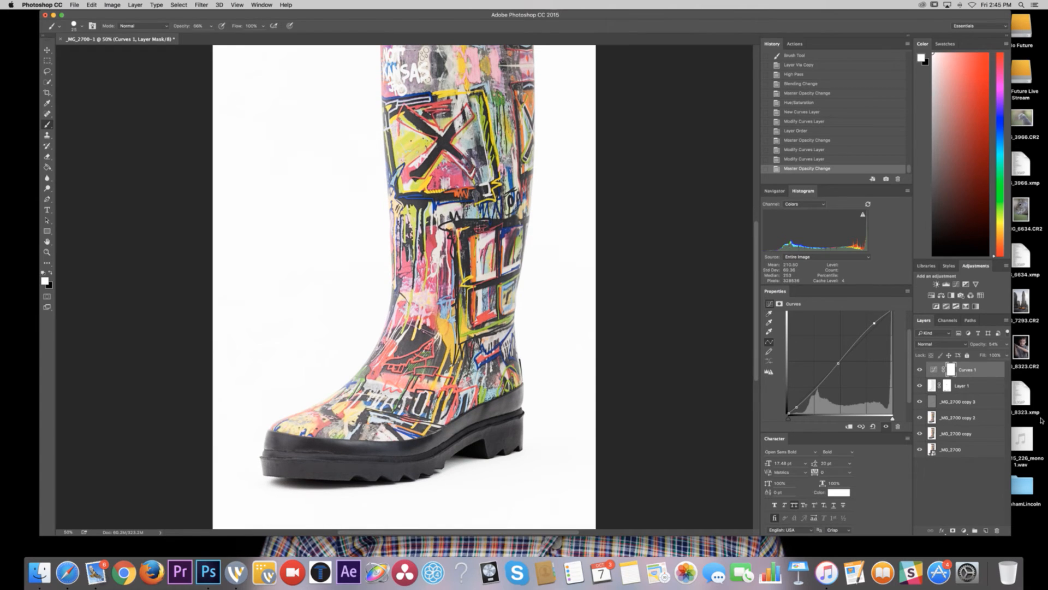
left_click(973, 383)
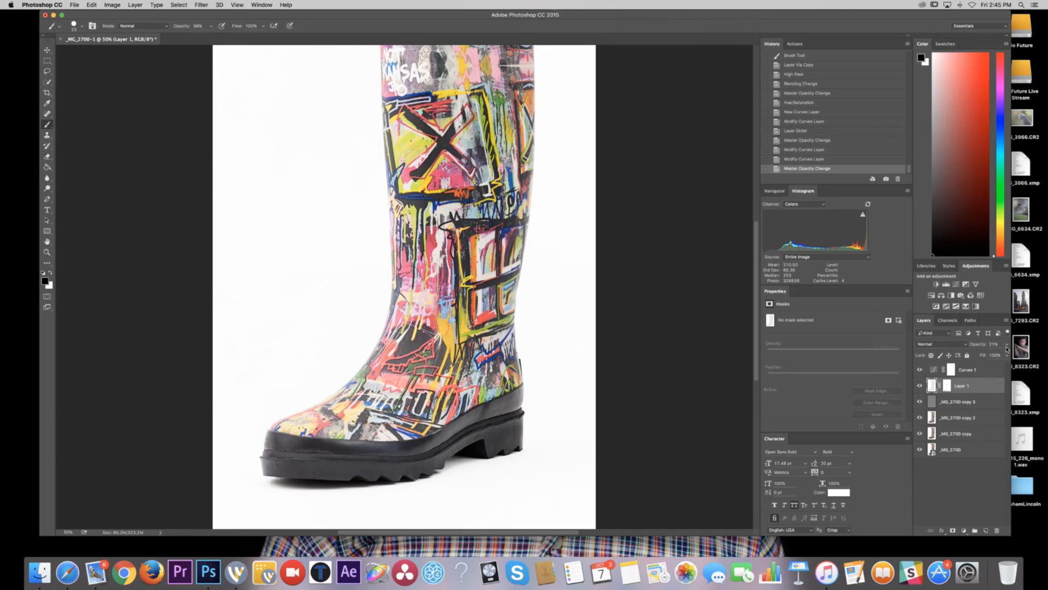
left_click(1008, 344)
left_click_drag(976, 356, 981, 355)
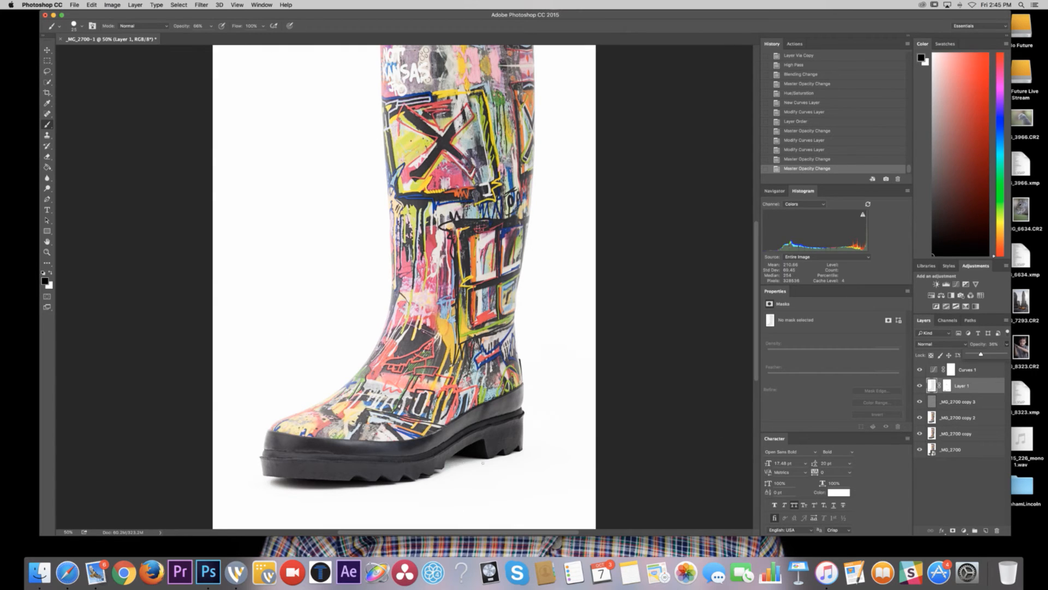
left_click_drag(981, 355, 1040, 361)
left_click_drag(1004, 355, 988, 357)
- Split the This Layer sliders under Blend If in Layer 1's blending options and apply the layer style
left_click(932, 386)
double_click(932, 386)
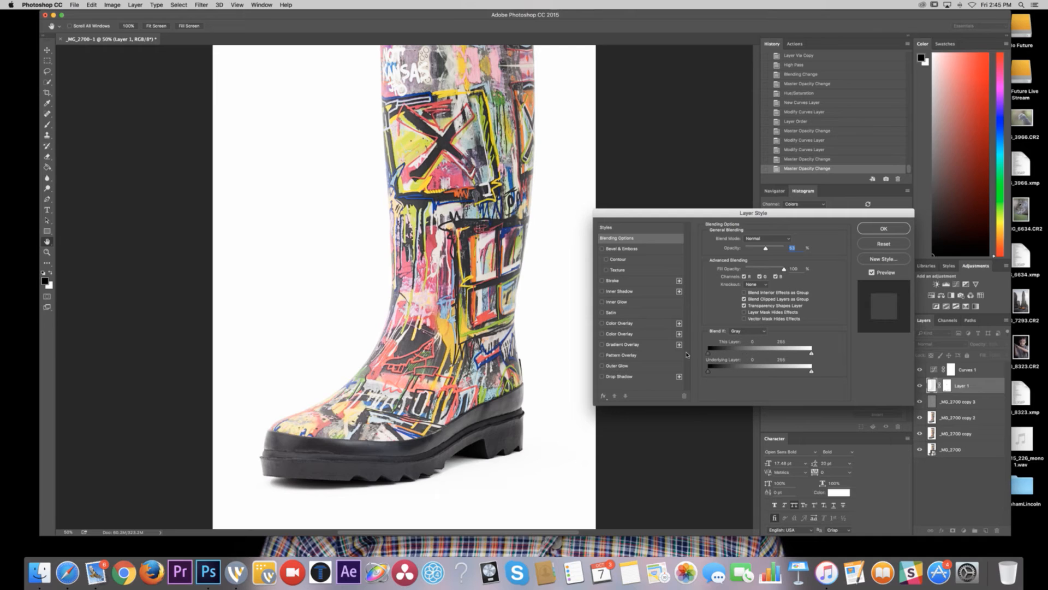
key("alt")
mouse_move(709, 354)
left_mouse_down()
mouse_move(809, 354)
mouse_move(729, 354)
left_mouse_up()
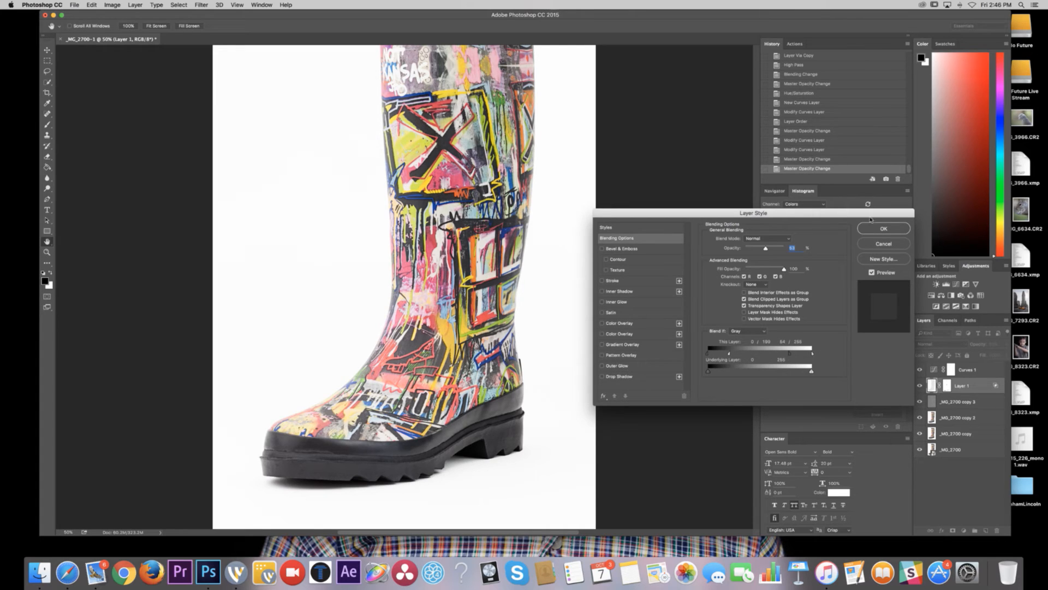
left_click(884, 229)
- Set Layer 1's opacity to 67% and move its This Layer Blend If shadow slider further toward the highlights
left_click(1007, 344)
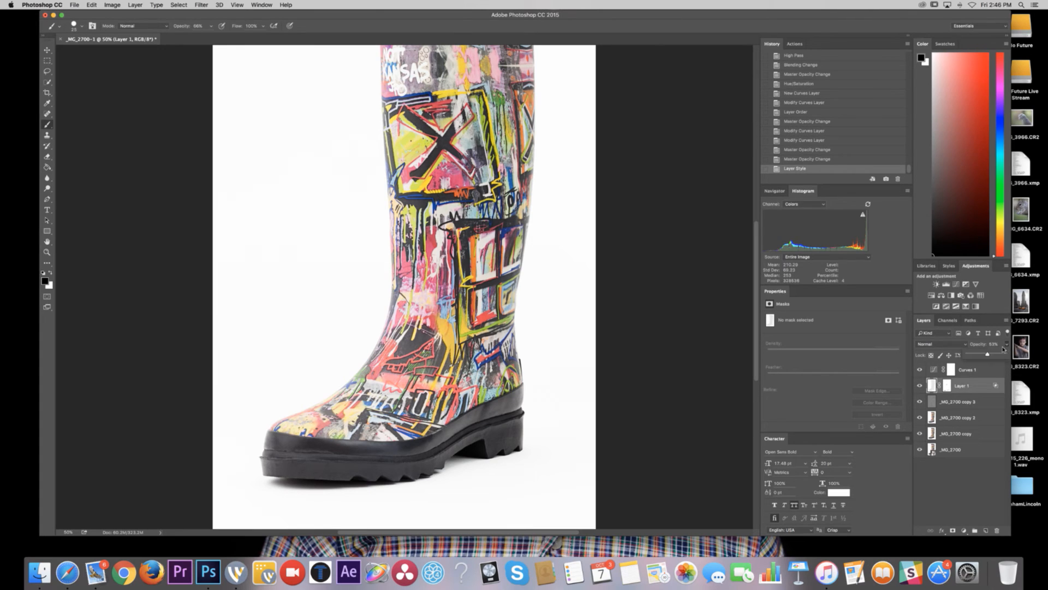
mouse_move(987, 355)
left_mouse_down()
mouse_move(1014, 353)
mouse_move(923, 359)
mouse_move(1036, 356)
mouse_move(993, 356)
left_mouse_up()
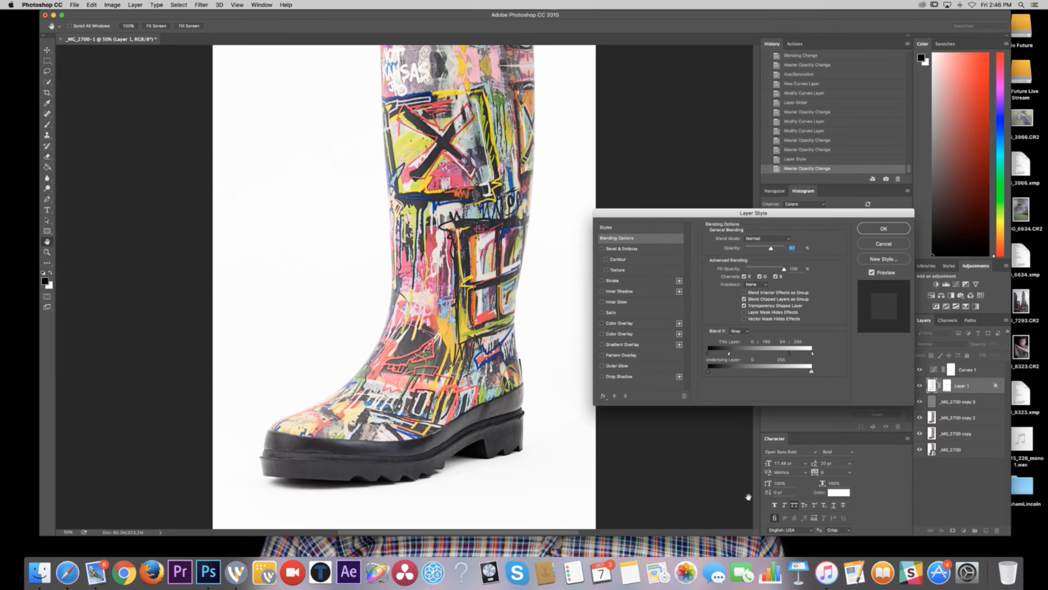
double_click(934, 384)
left_click_drag(730, 353, 758, 354)
left_click(880, 233)
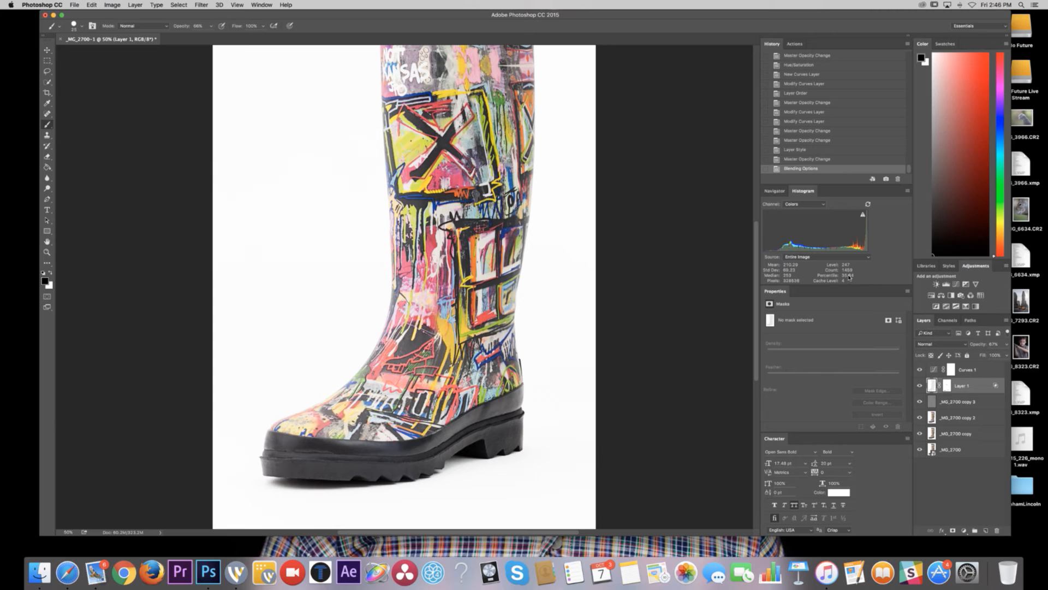
- Hide every layer except the original _MG_2700 and examine its sole and shadow up close
key("super+minus")
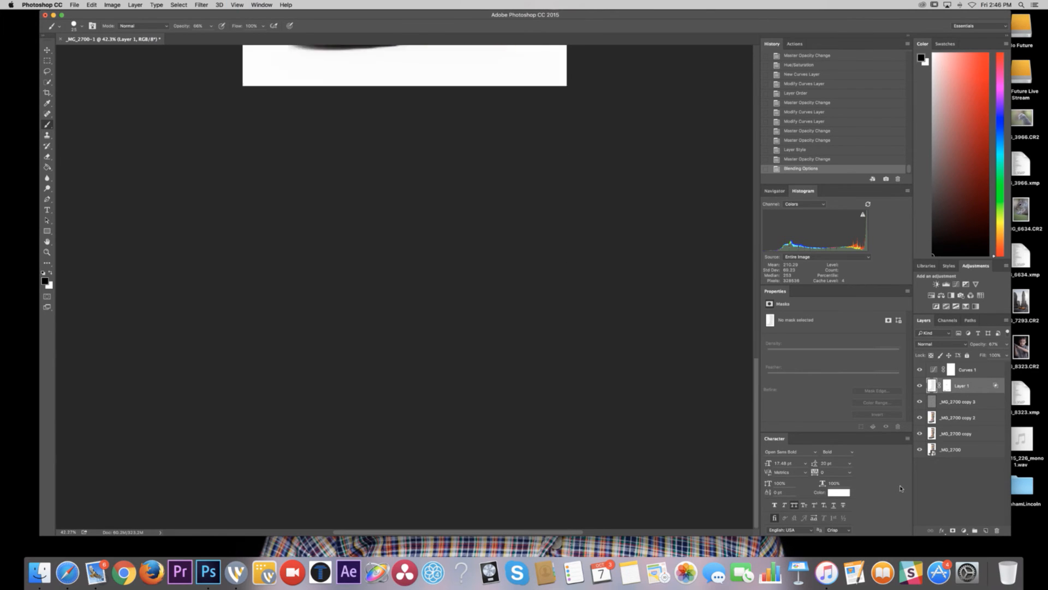
left_click(922, 448, "alt")
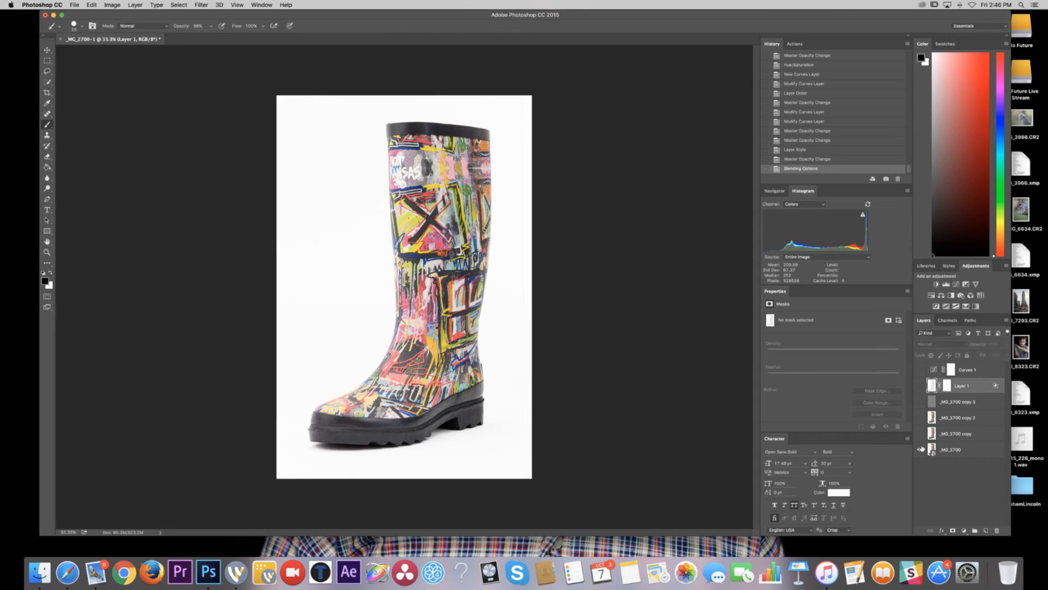
key("super+equal")
scroll(530, 404, "down", 10)
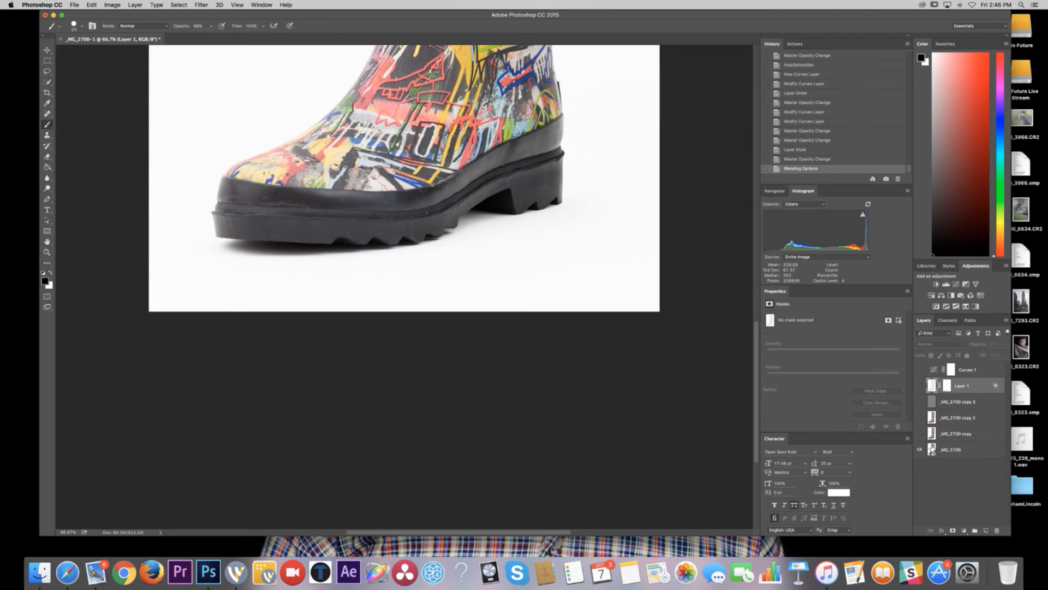
- Open the _MG_2700 smart object in Camera Raw, compare its before and after views side by side, and cancel without changes
left_click(933, 448)
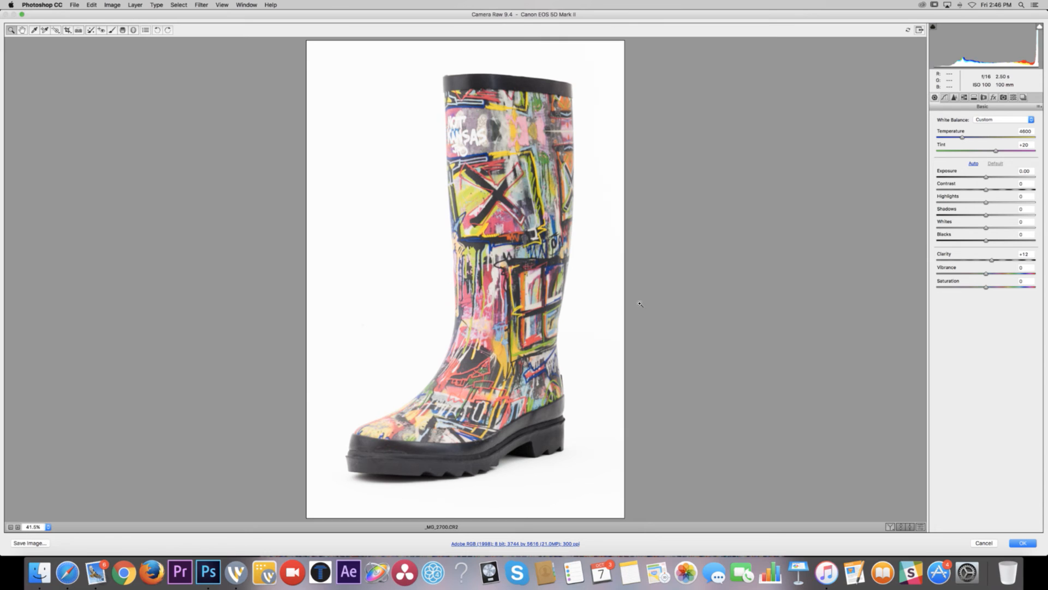
key("q")
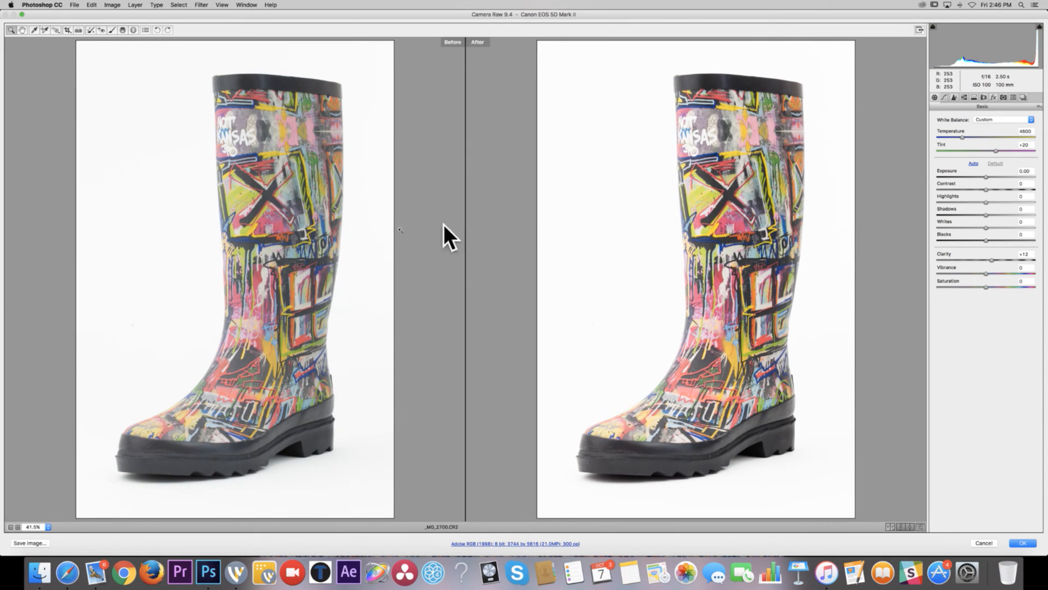
left_click(995, 543)
scroll(613, 429, "right", 5)
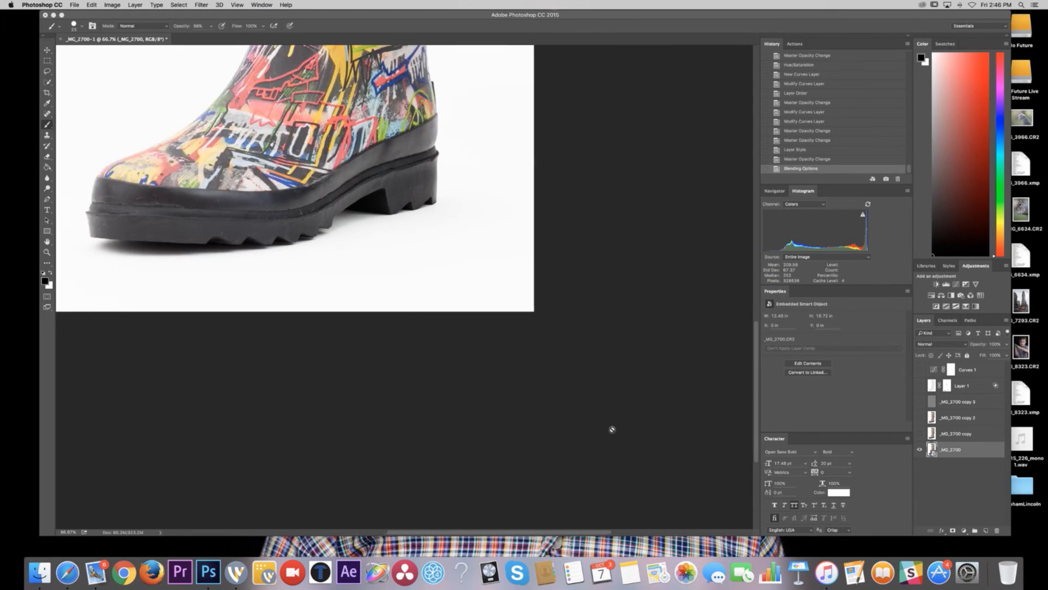
scroll(612, 428, "down", 10)
key("super+minus")
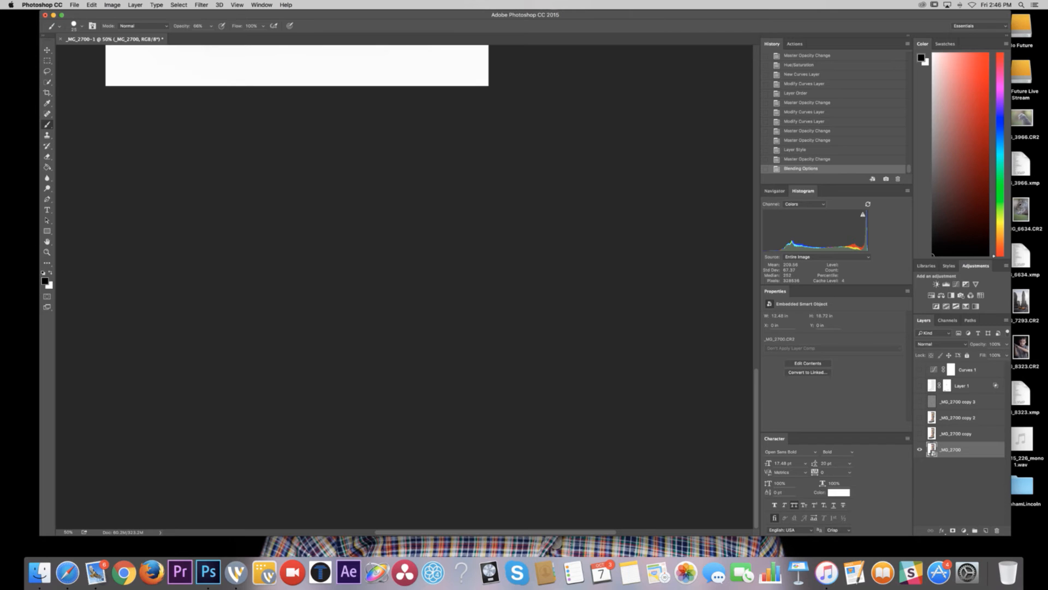
- Switch to Safari and view the rain boot photos on the hollenbergbros.com home page
left_click_drag(0, 20, 0, 21)
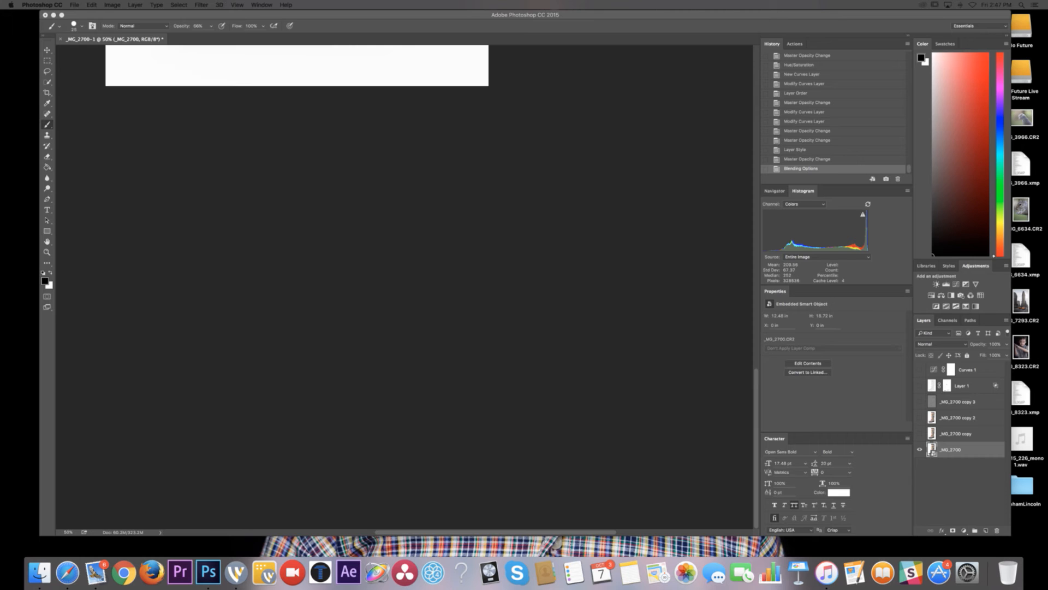
left_click_drag(0, 22, 656, 54)
scroll(564, 260, "down", 5)
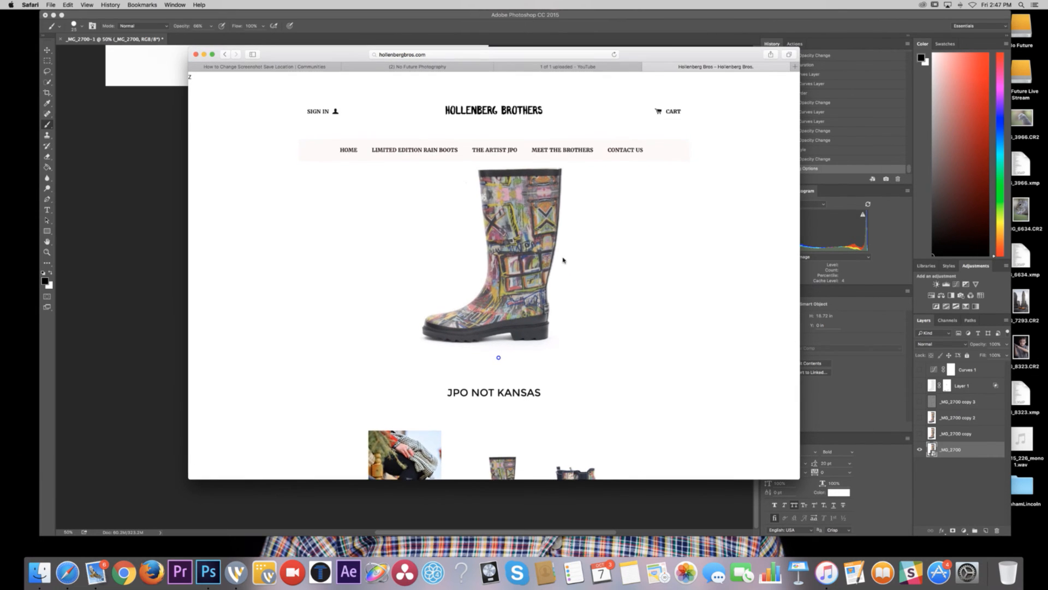
- Look through the boot photos and product listings on the Hollenberg Brothers home page, then move the browser window off this screen
scroll(564, 261, "up", 5)
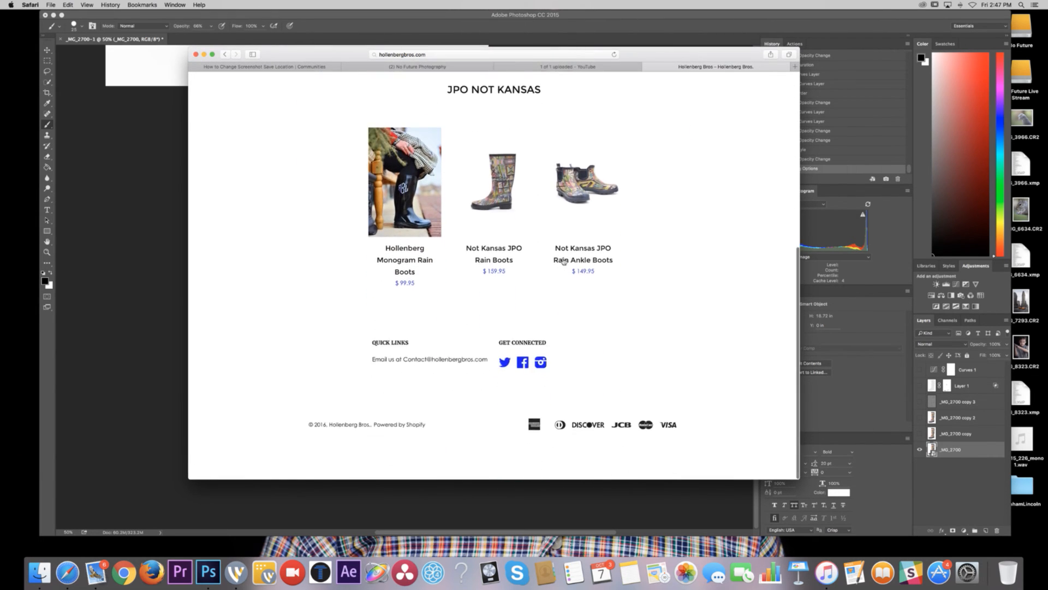
scroll(565, 261, "up", 3)
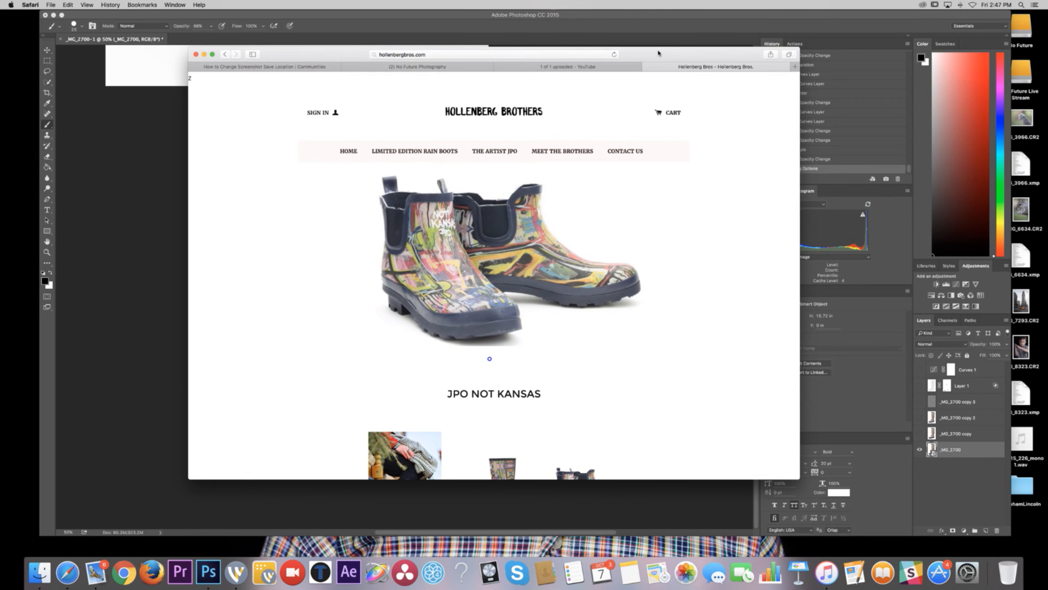
left_click_drag(665, 54, 0, 50)
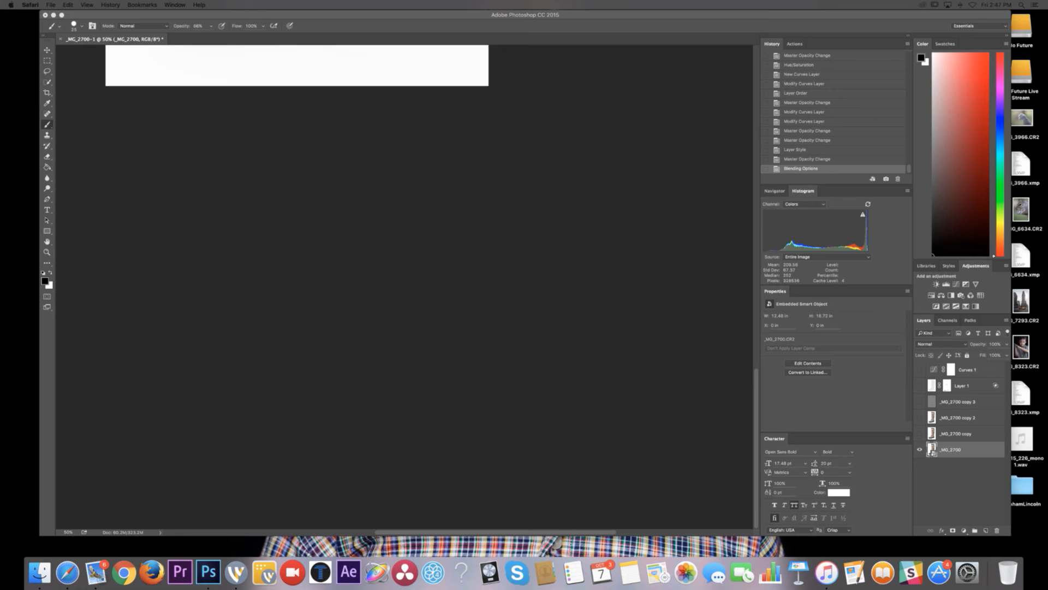
left_click_drag(0, 50, 687, 49)
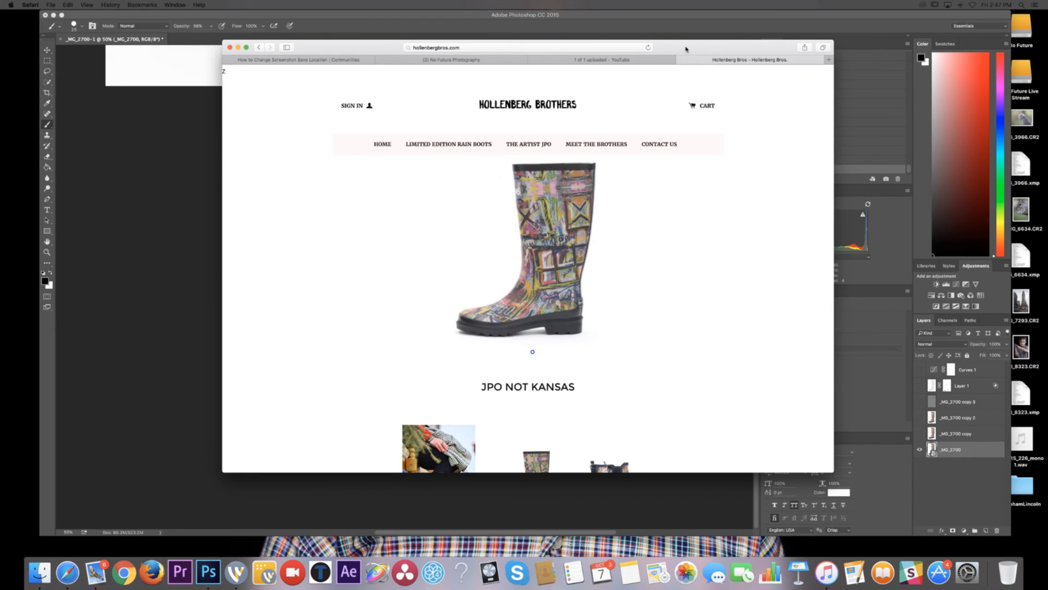
left_click_drag(686, 49, 0, 54)
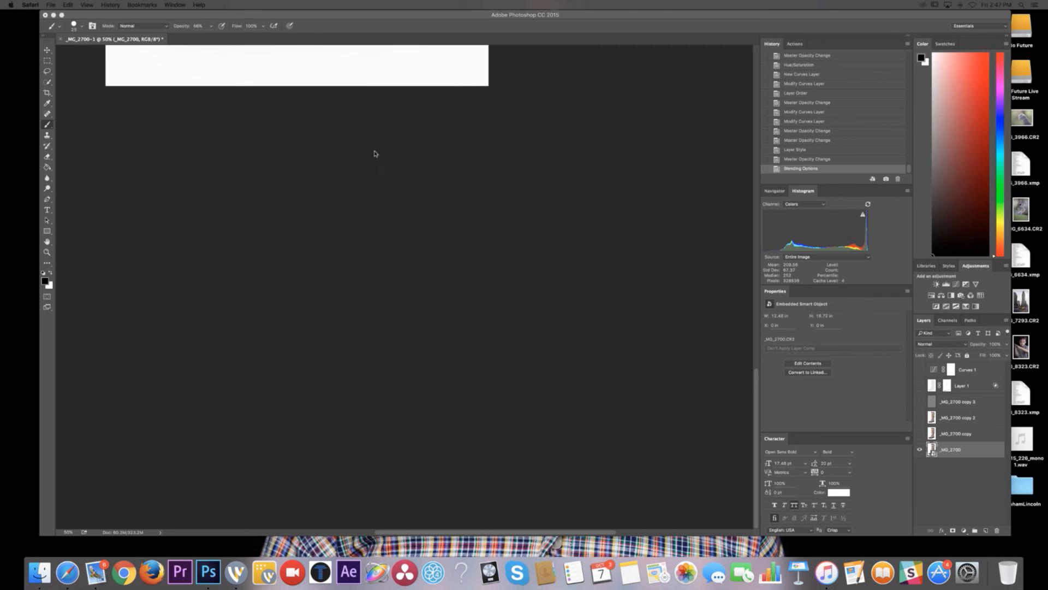
- Switch back to Photoshop and examine the original _MG_2700 boot photo both whole and up close around the sole
left_click(452, 164)
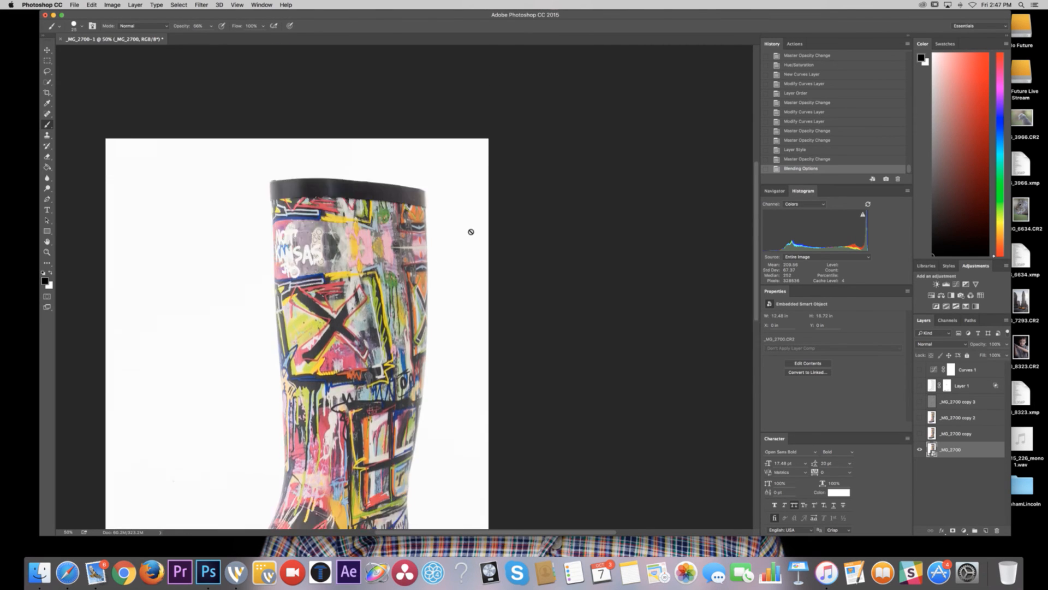
scroll(470, 231, "down", 5)
key("super+minus")
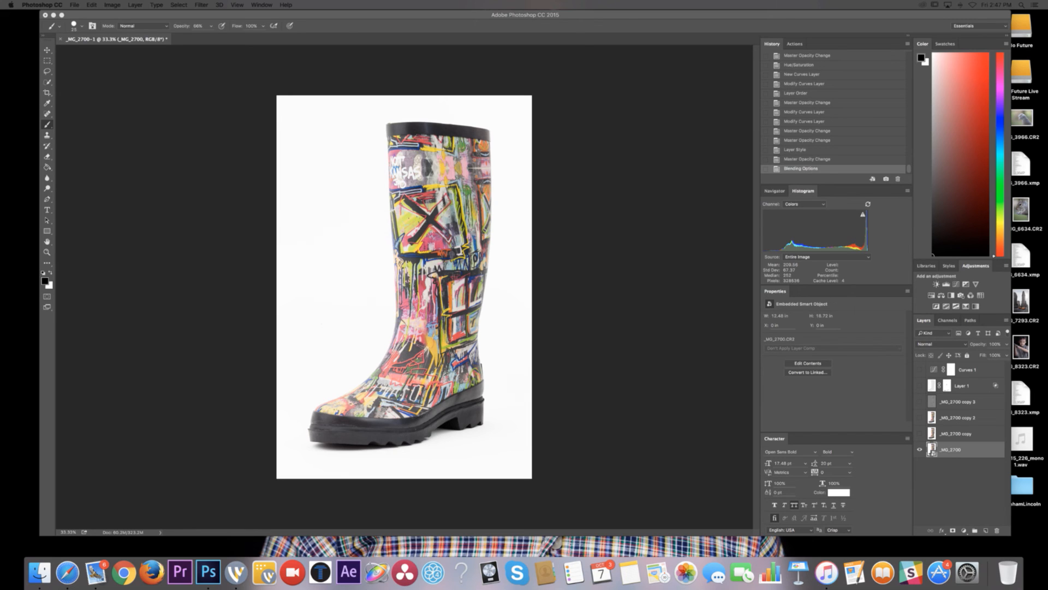
left_click(494, 67)
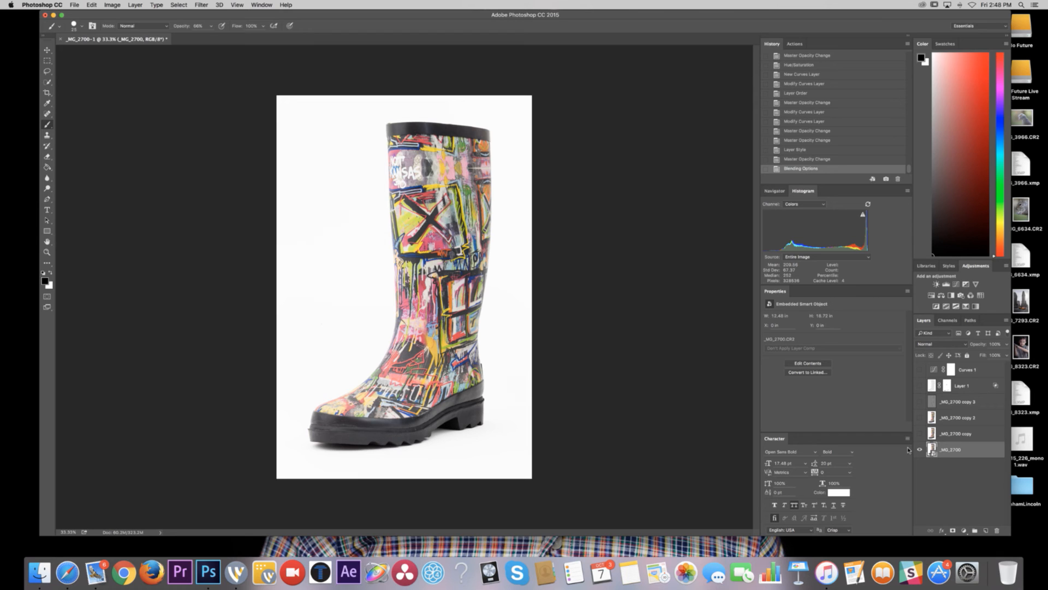
key("super+equal")
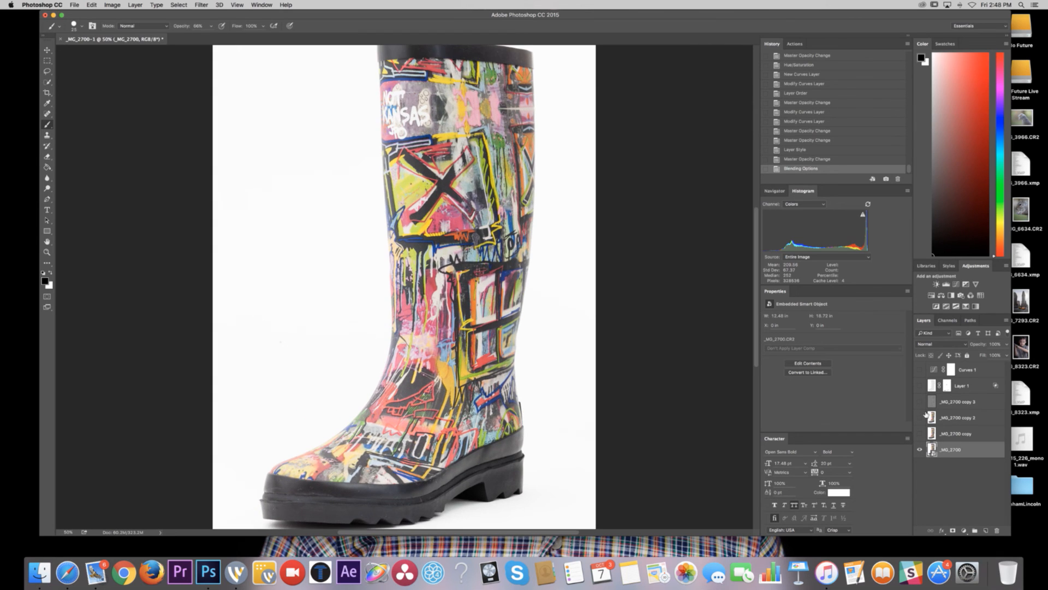
scroll(548, 355, "down", 2)
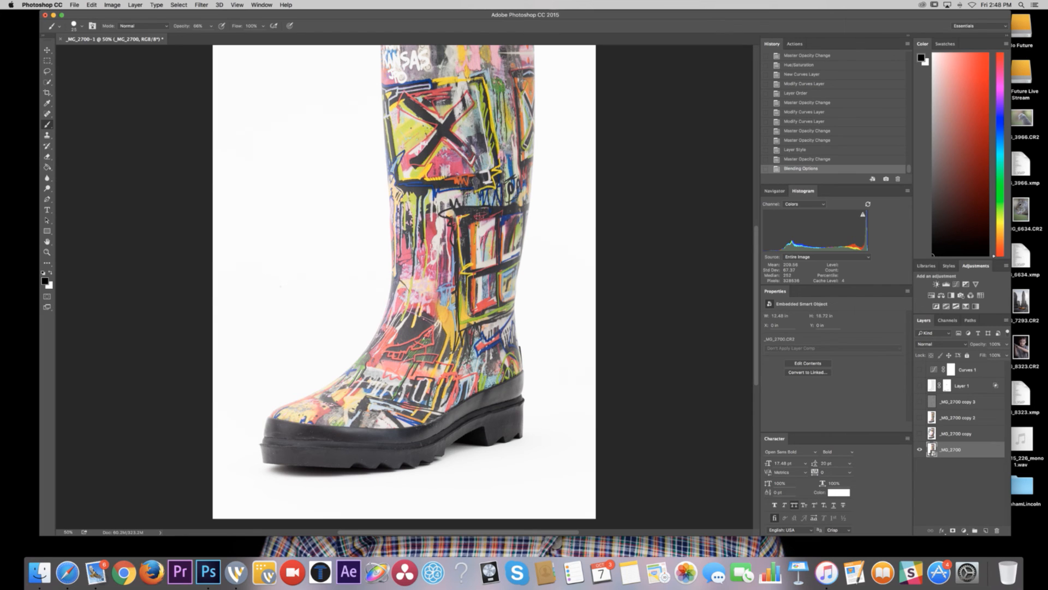
- Show all the hidden retouching layers above _MG_2700 again and review the whole retouched boot
left_click(922, 447, "alt")
scroll(479, 415, "up", 5)
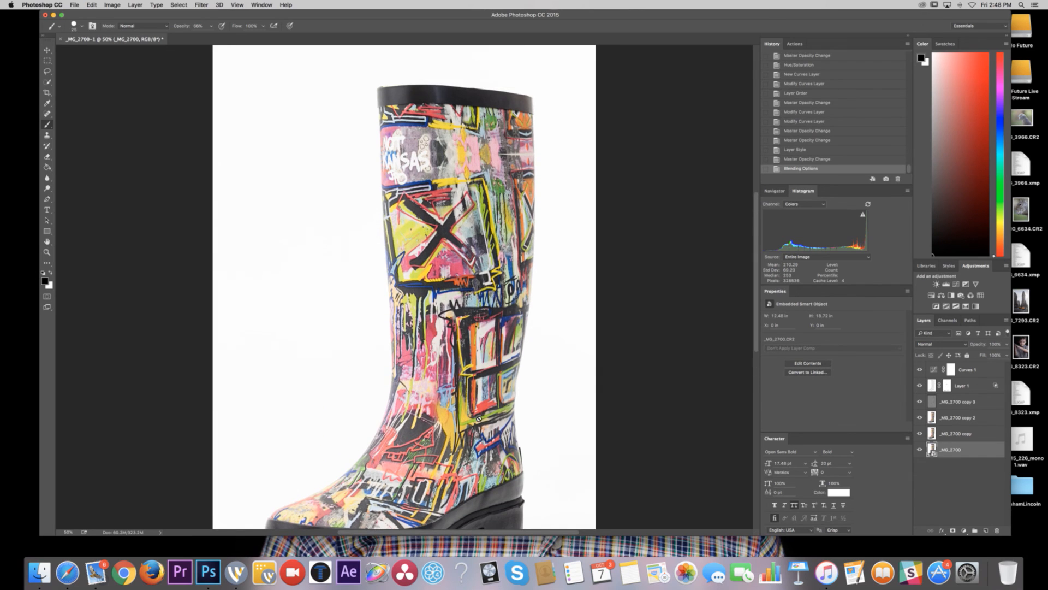
key("super+minus")
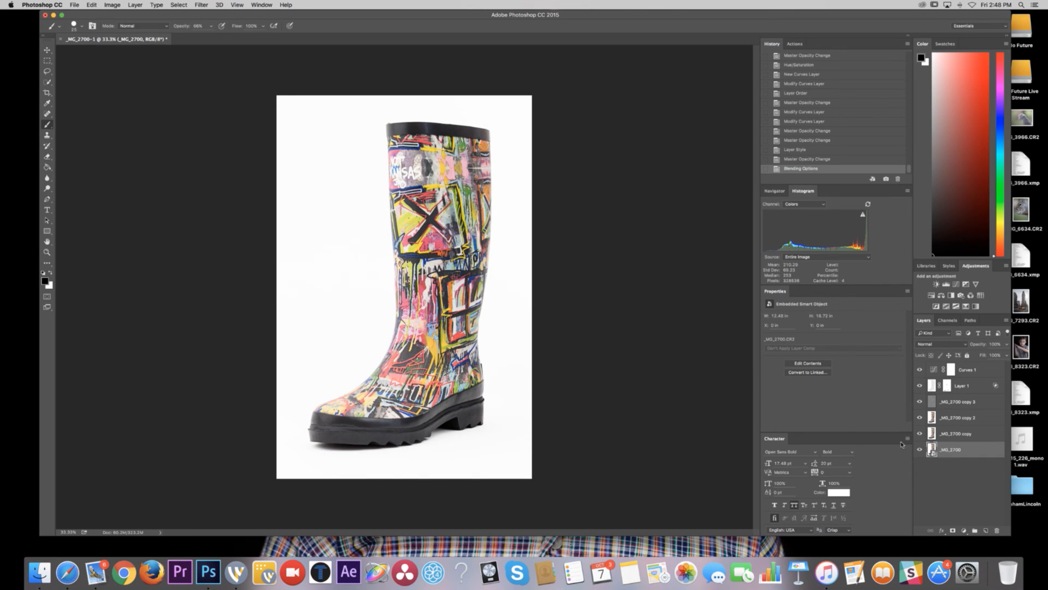
- Compare the original and retouched boot by repeatedly hiding and showing every layer except _MG_2700
left_click(922, 448, "alt")
left_click(922, 448, "alt")
left_click(921, 448, "alt")
left_click(922, 448, "alt")
left_click(922, 448, "alt")
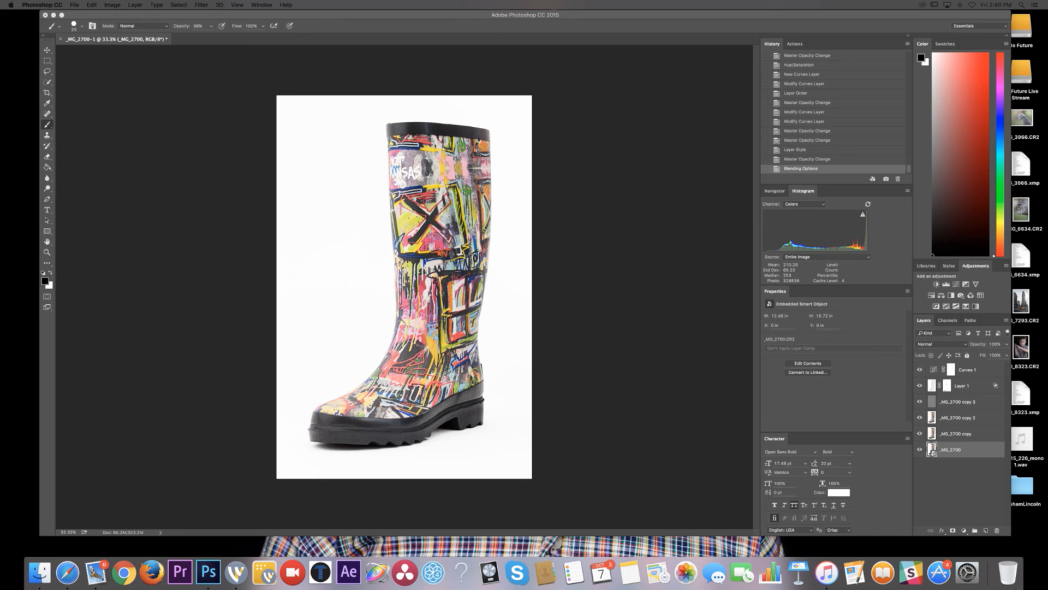
left_click_drag(0, 66, 0, 27)
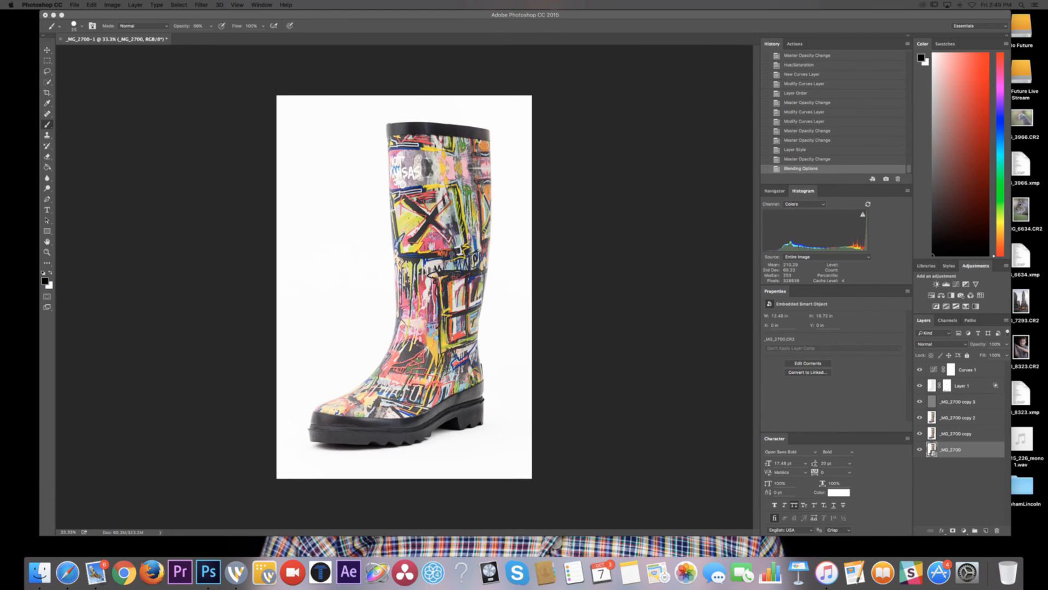